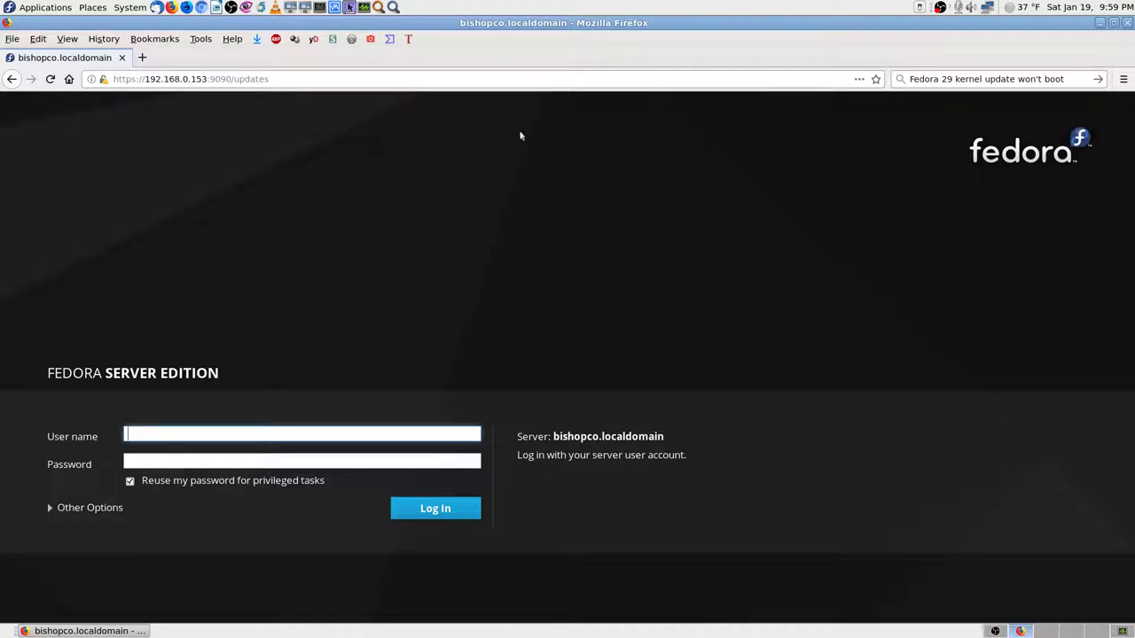
# Clear the old web search query and reload the Cockpit server login page
pyautogui.click(1072, 79)
pyautogui.press('BackSpace')
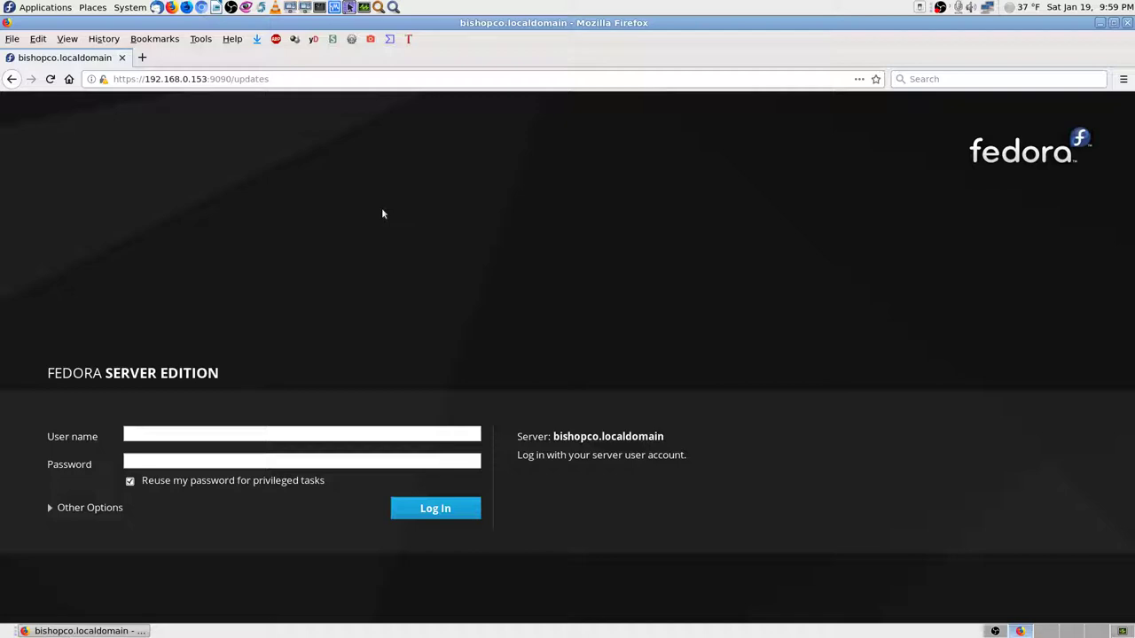
pyautogui.click(50, 79)
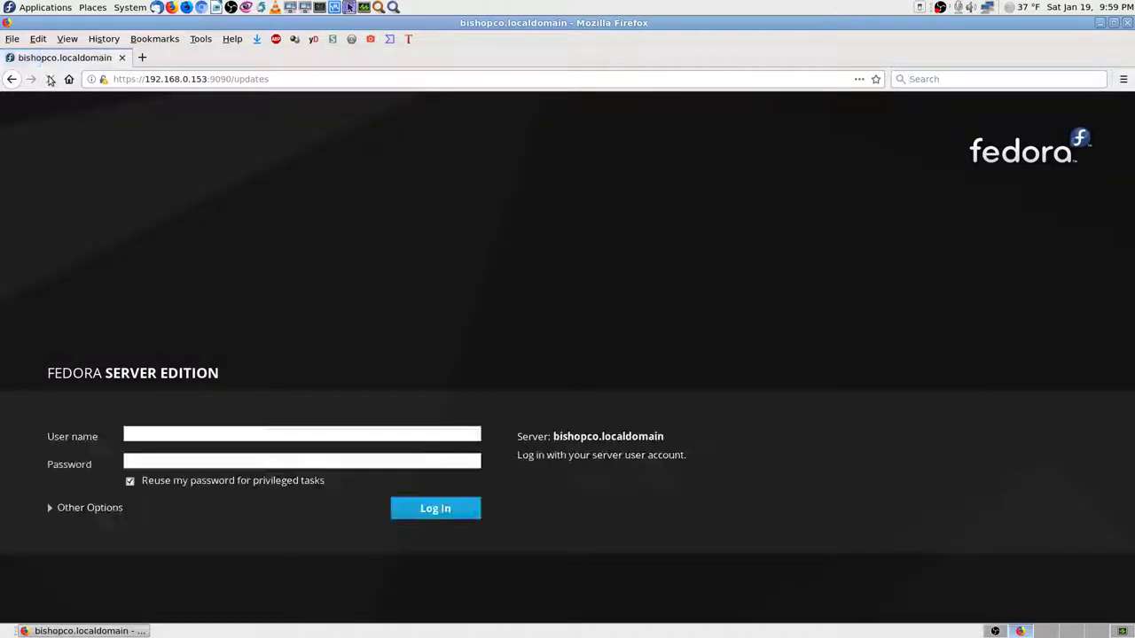
# Enter root as the login user name, erase the password, and open a new browser tab
pyautogui.click(156, 433)
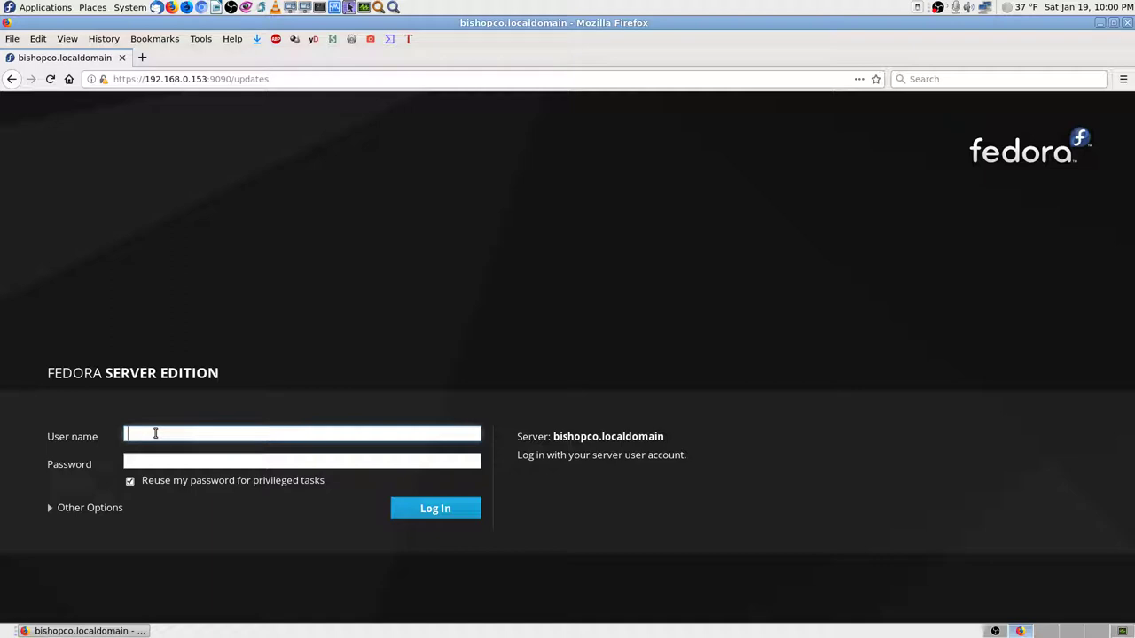
pyautogui.write('root')
pyautogui.press('Tab')
pyautogui.write('****')
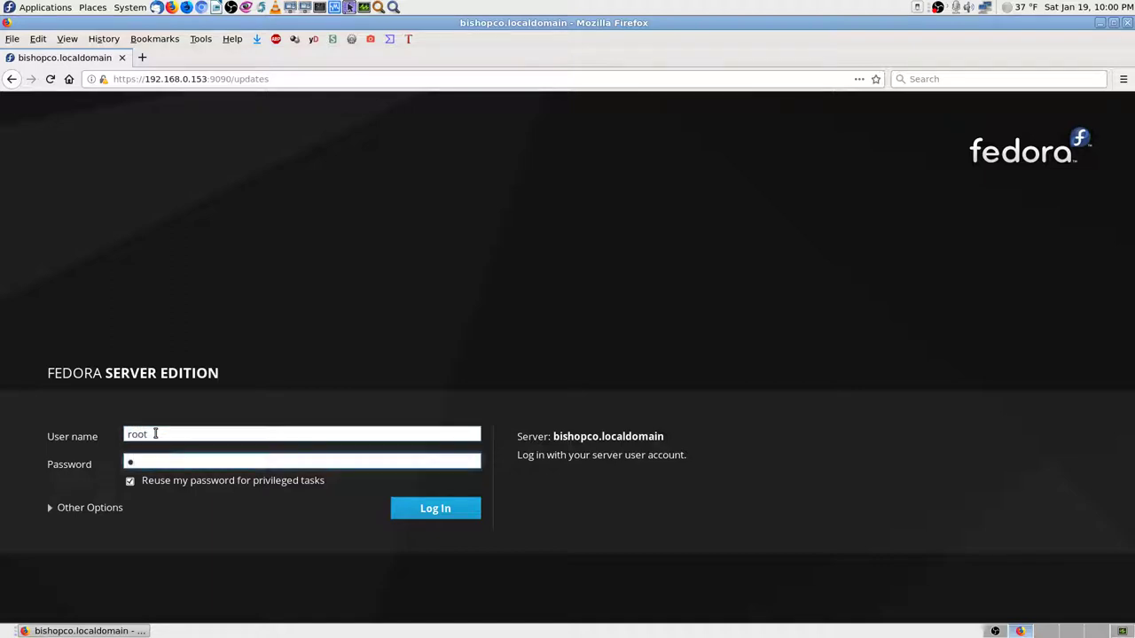
pyautogui.press('BackSpace')
pyautogui.press('BackSpace')
pyautogui.press('BackSpace')
pyautogui.press('BackSpace')
pyautogui.click(144, 57)
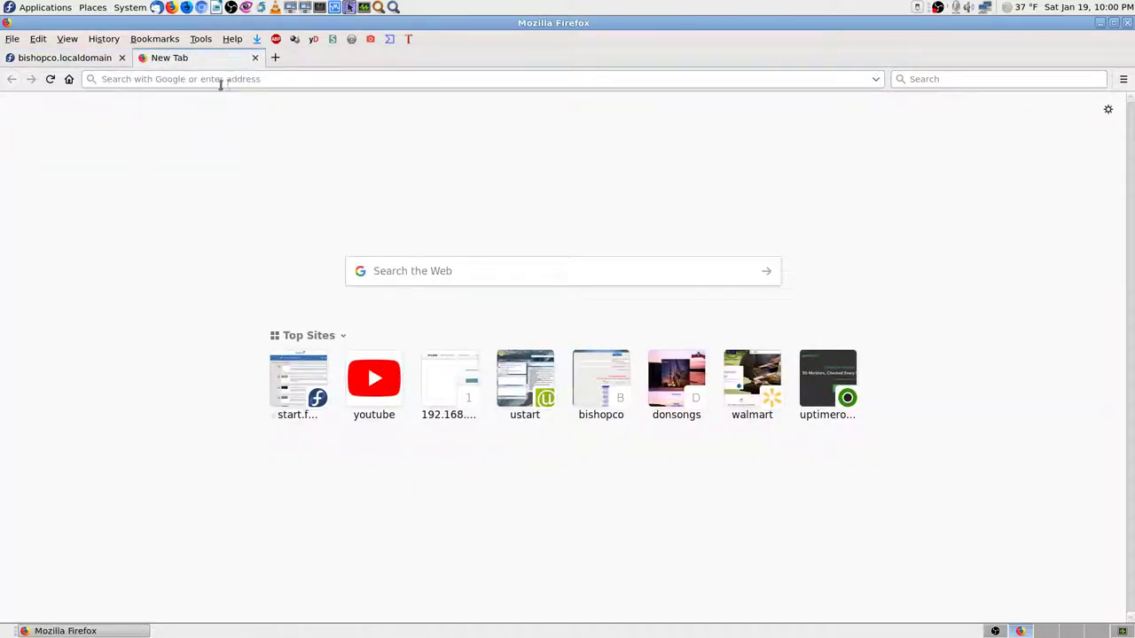
# Load uptimerobot.com and go to its login page
pyautogui.write('up')
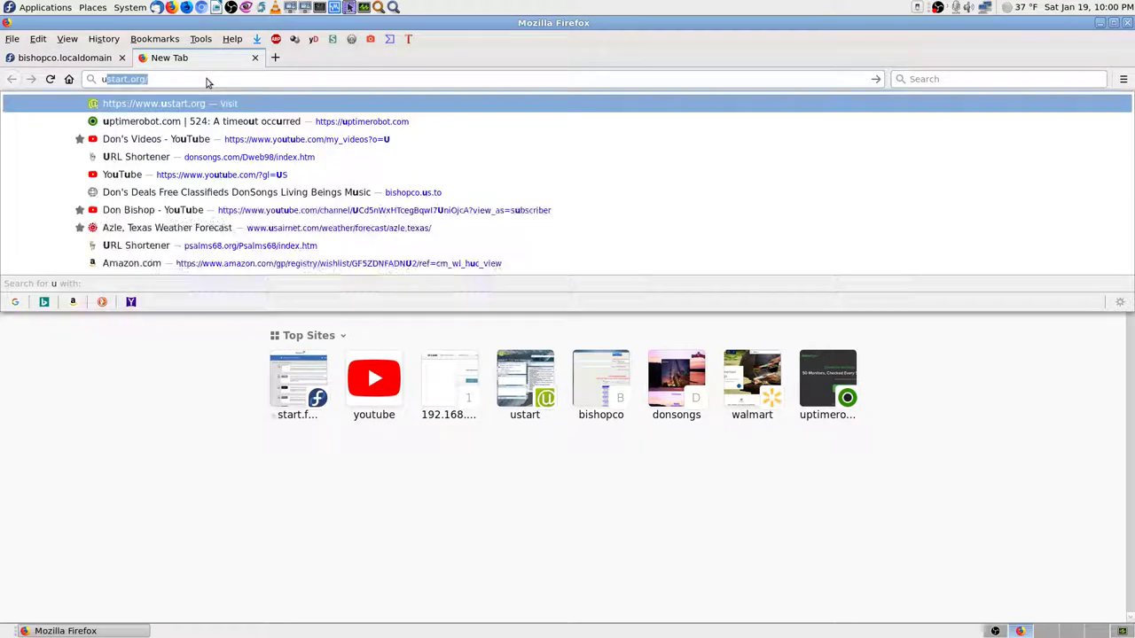
pyautogui.write('t')
pyautogui.press('Return')
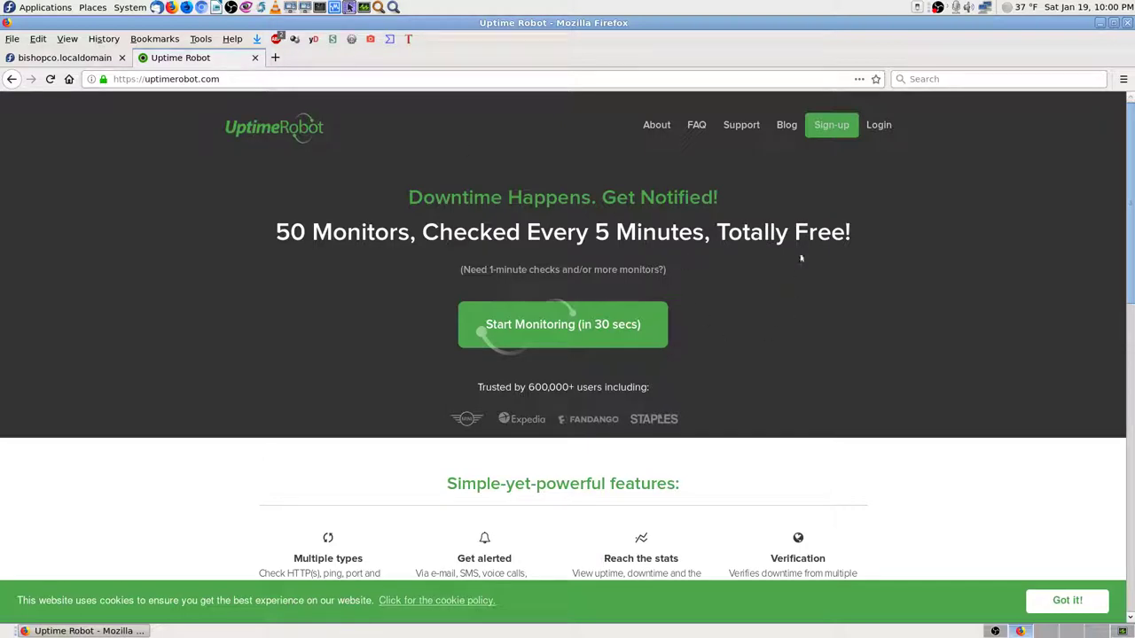
pyautogui.click(879, 125)
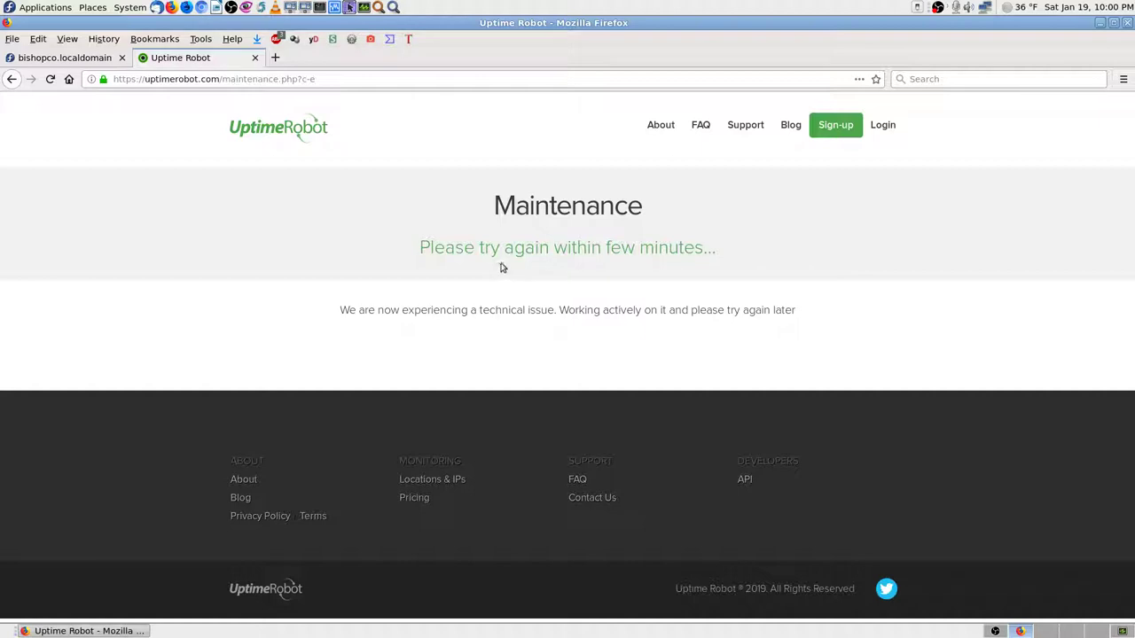
# Select the current address and browse the History and bookmarks menus, then dismiss them
pyautogui.click(345, 78)
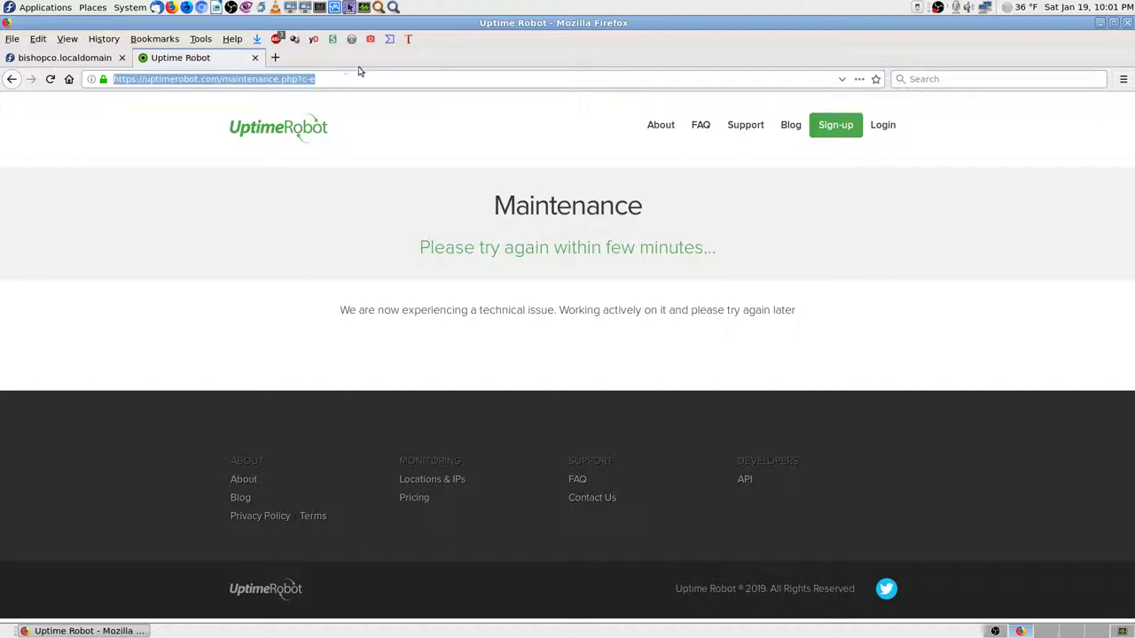
pyautogui.click(107, 40)
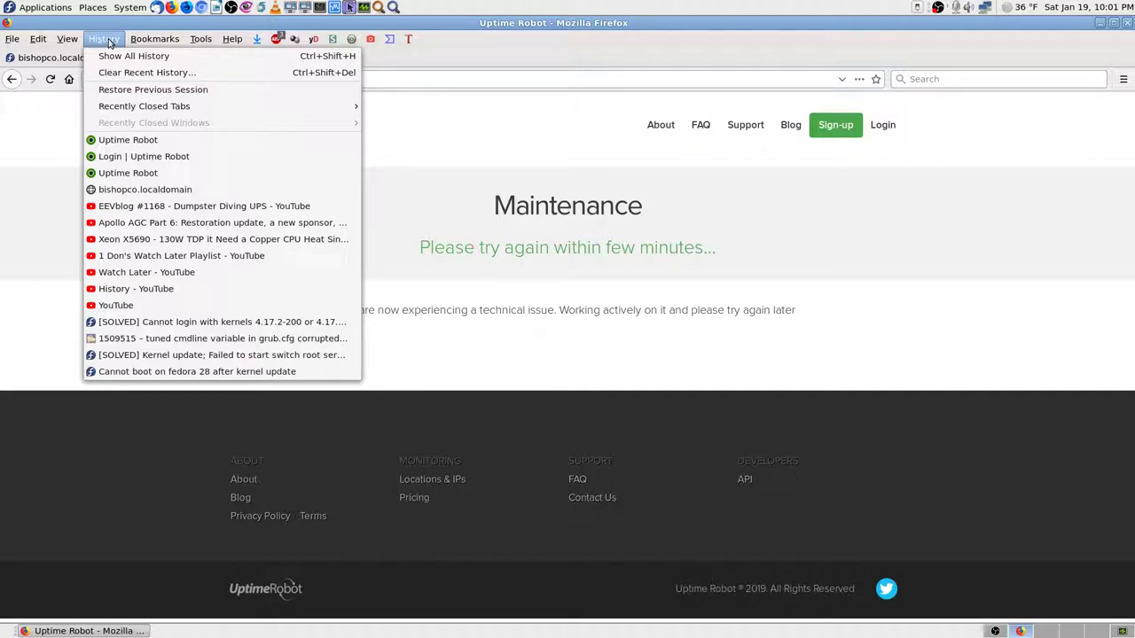
pyautogui.press('Right')
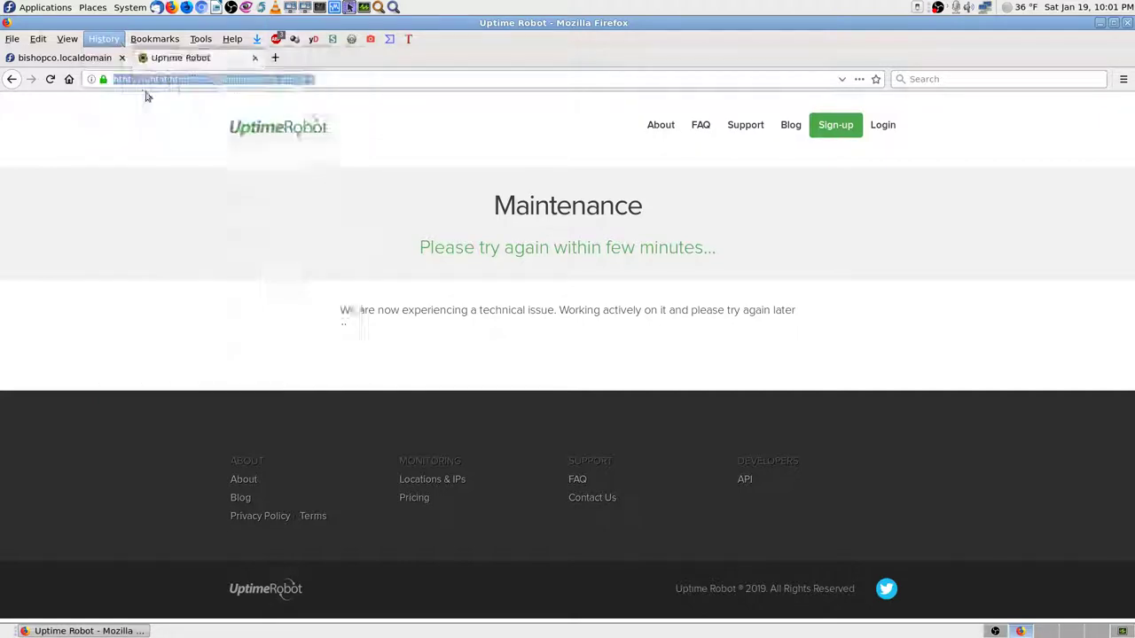
pyautogui.moveTo(147, 104)
pyautogui.moveTo(109, 41)
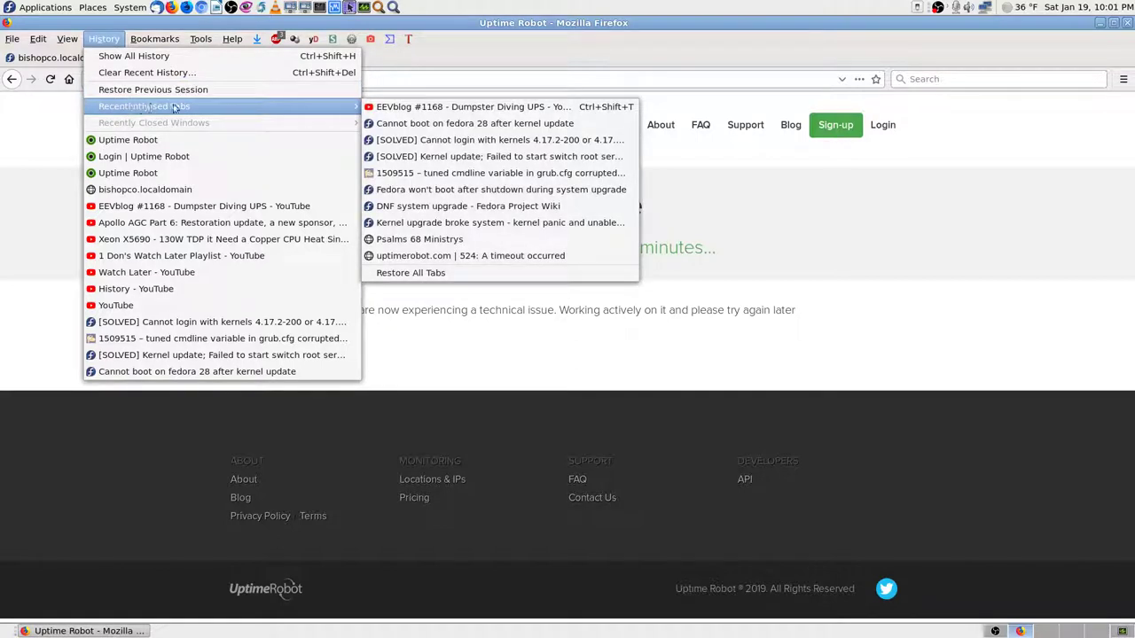
pyautogui.click(938, 248)
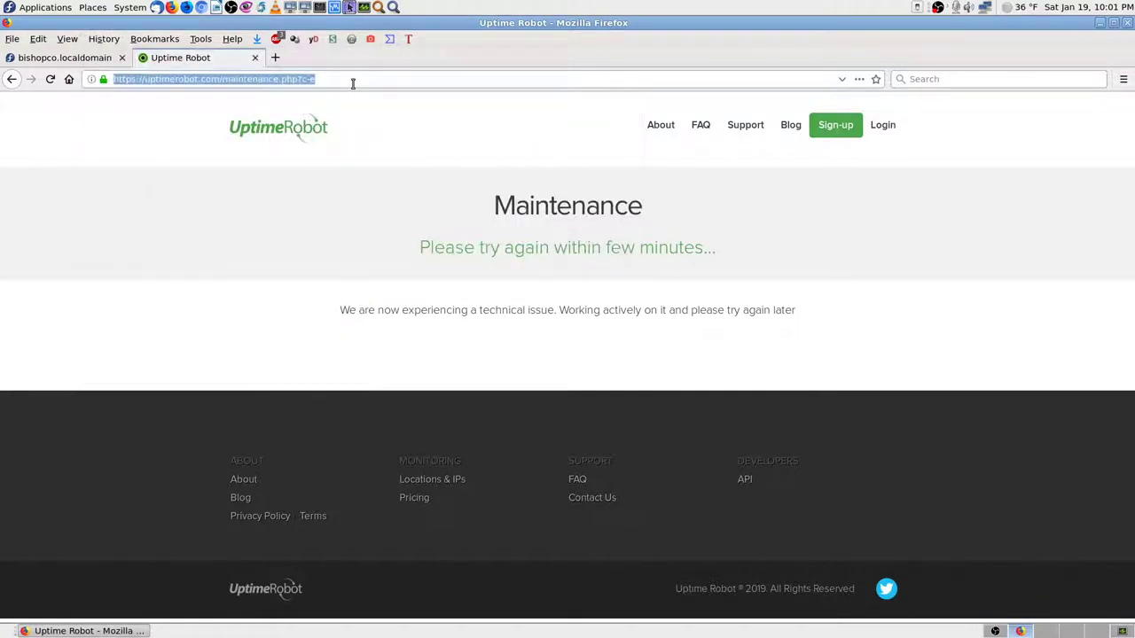
# Load montastic.com via 'mon' and show the monitored checkpoints list
pyautogui.write('montastic.com/')
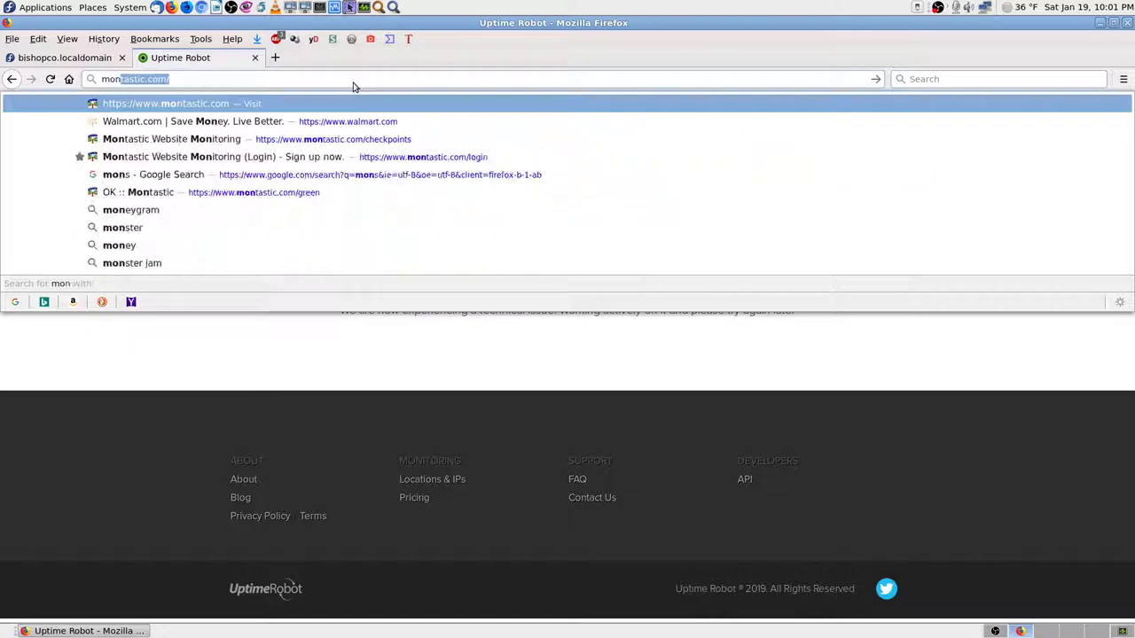
pyautogui.press('Return')
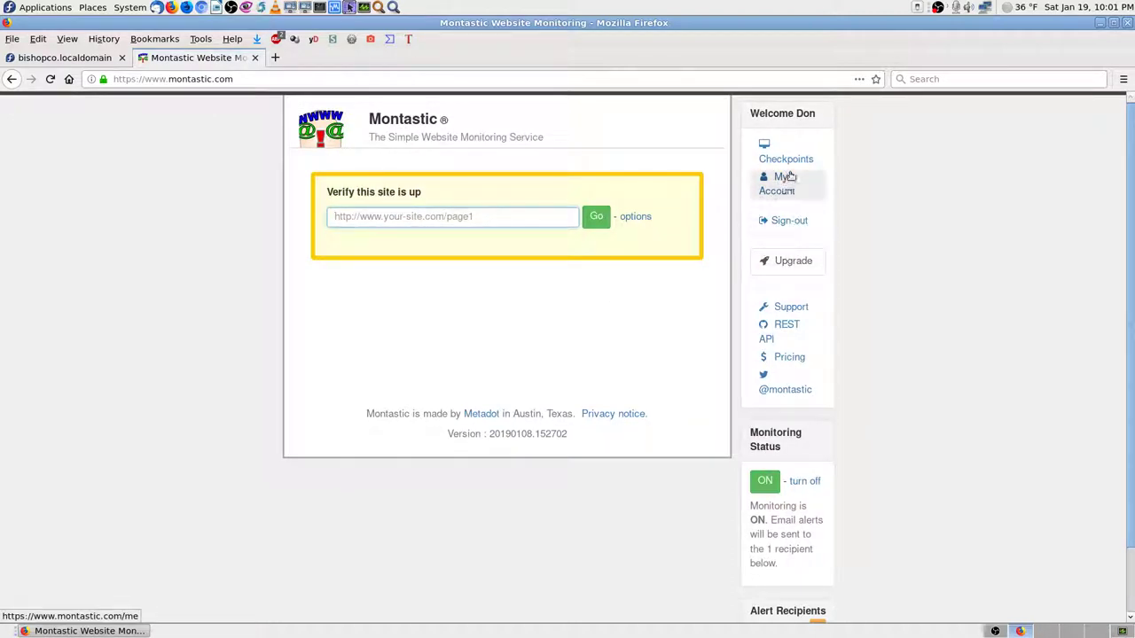
pyautogui.click(787, 158)
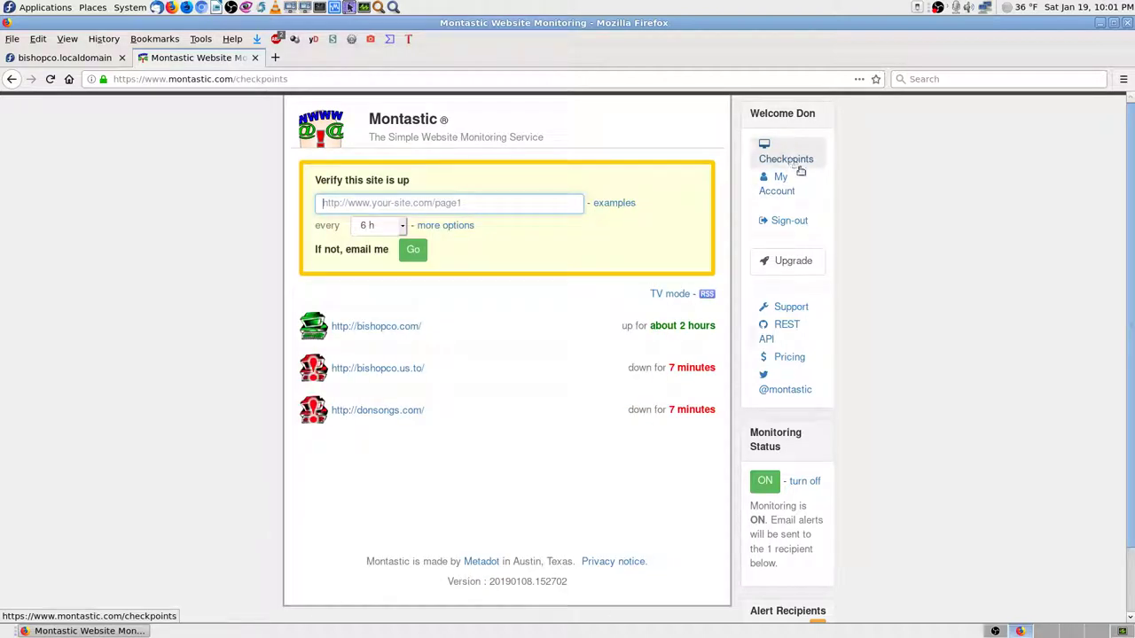
# Preview bishopco.com and bishopco.us.to in new tabs, closing each afterwards
pyautogui.moveTo(670, 390)
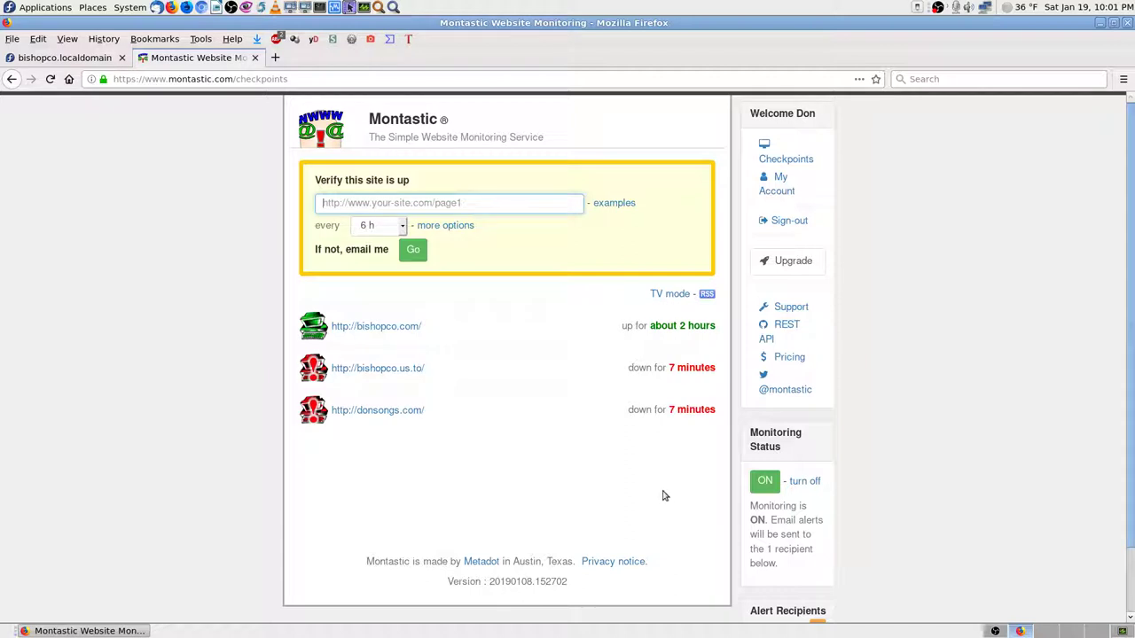
pyautogui.moveTo(455, 338)
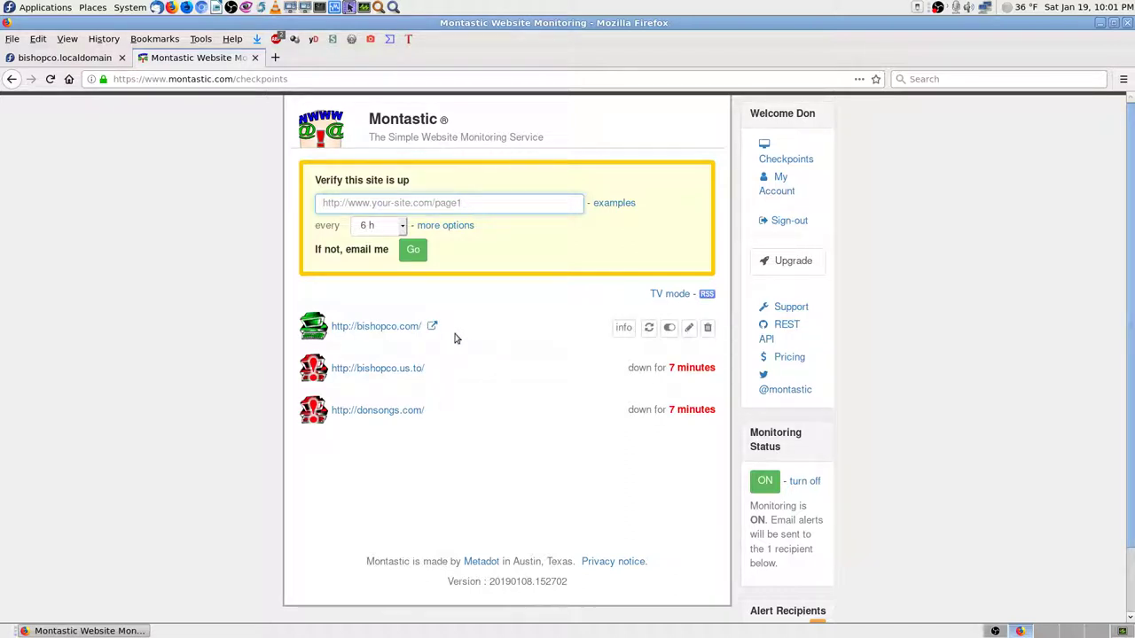
pyautogui.middleClick(387, 327)
pyautogui.click(351, 58)
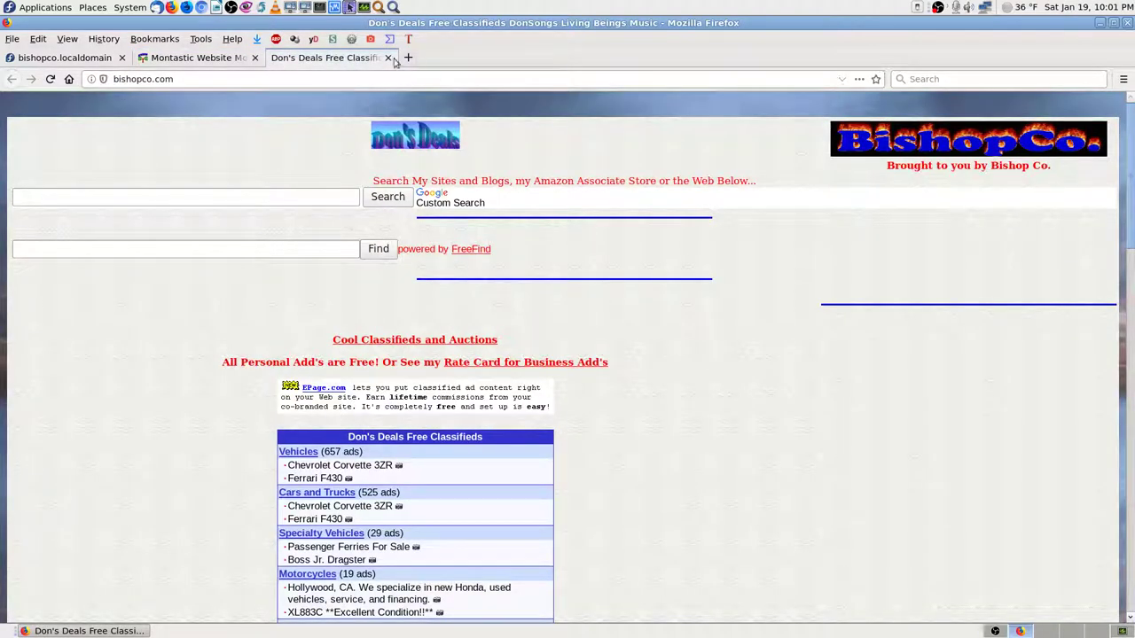
pyautogui.click(391, 59)
pyautogui.middleClick(417, 369)
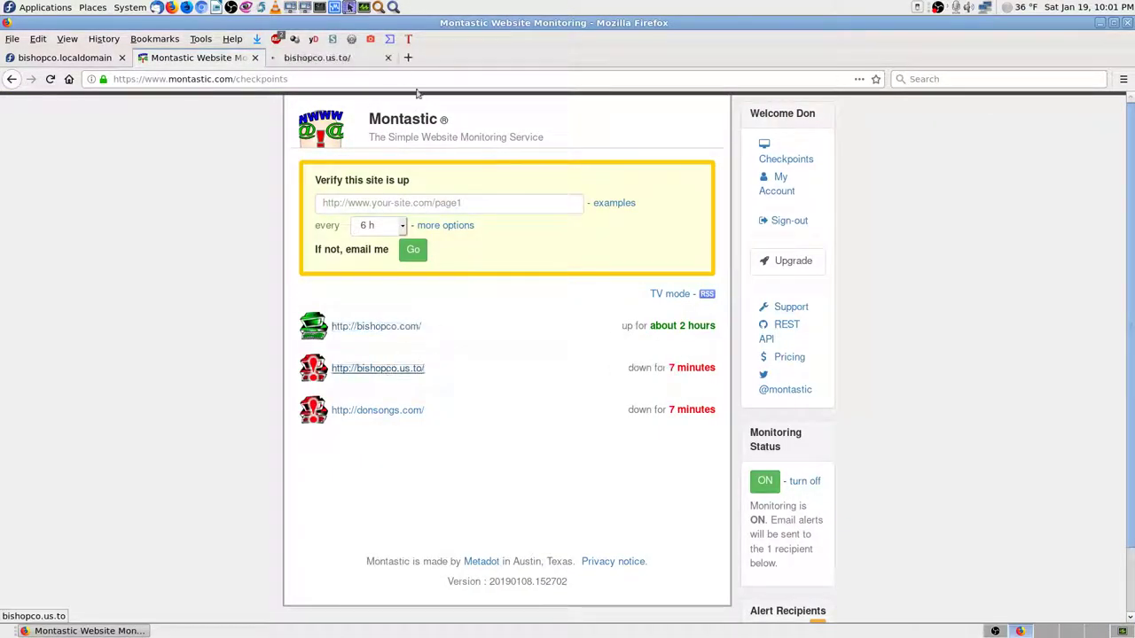
pyautogui.click(329, 58)
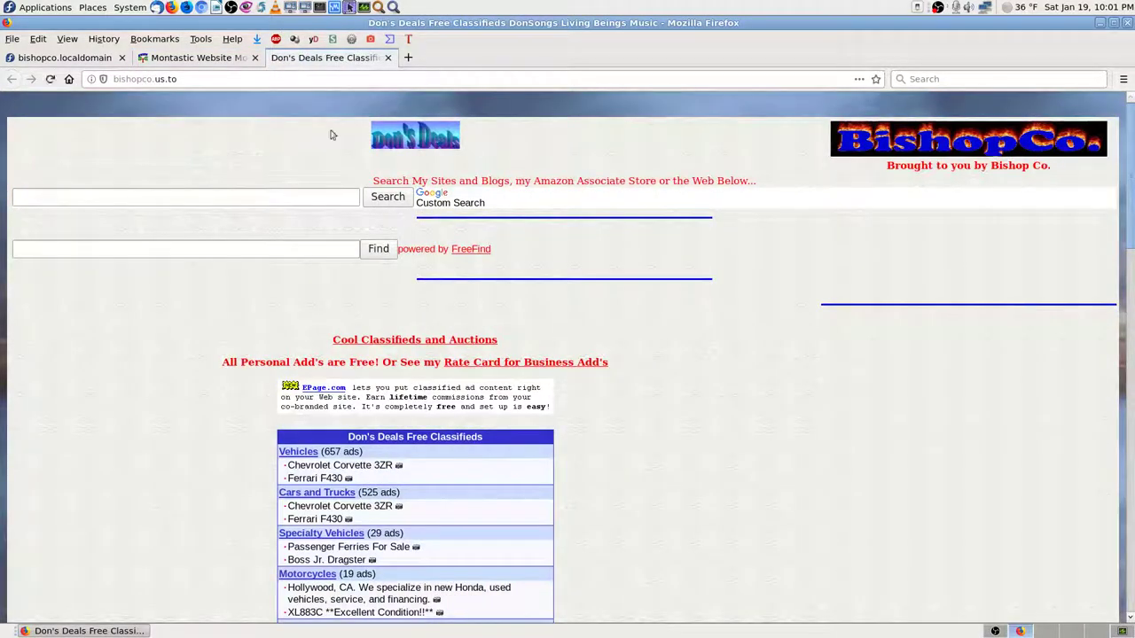
pyautogui.click(387, 58)
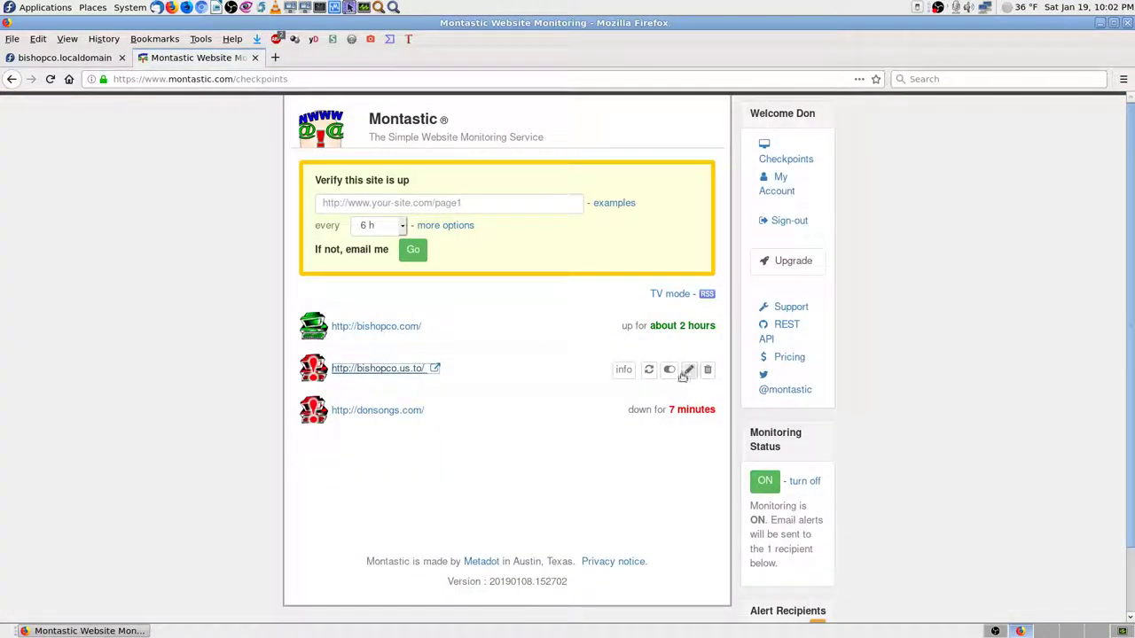
# Re-check bishopco.us.to and donsongs.com, preview bishopco.us.to again, then open donsongs.com in a new tab
pyautogui.click(649, 368)
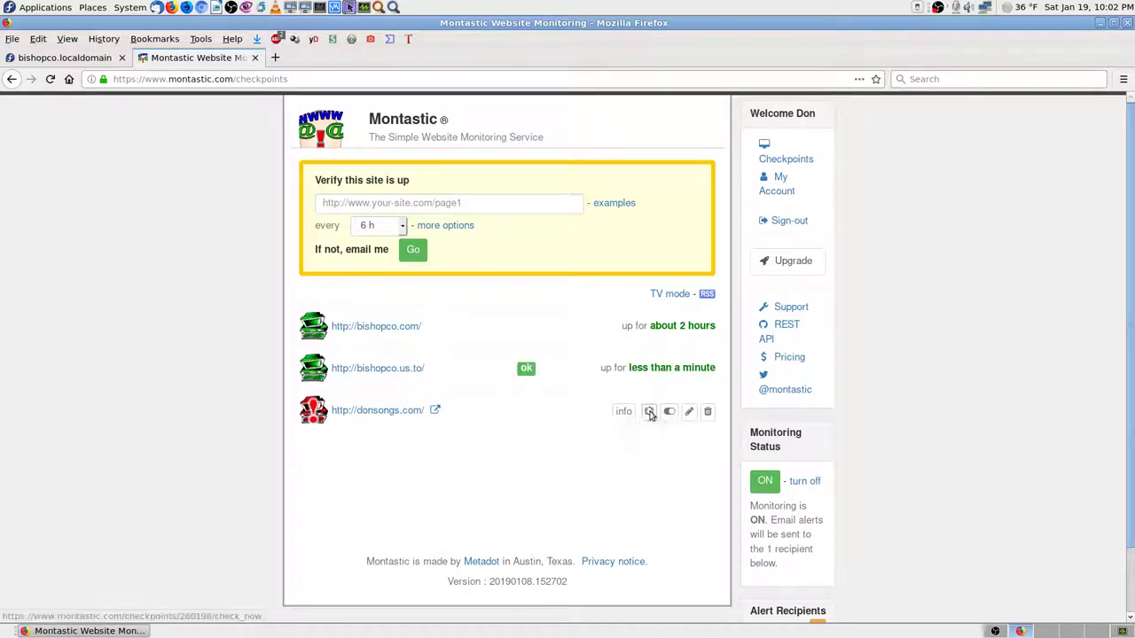
pyautogui.click(649, 413)
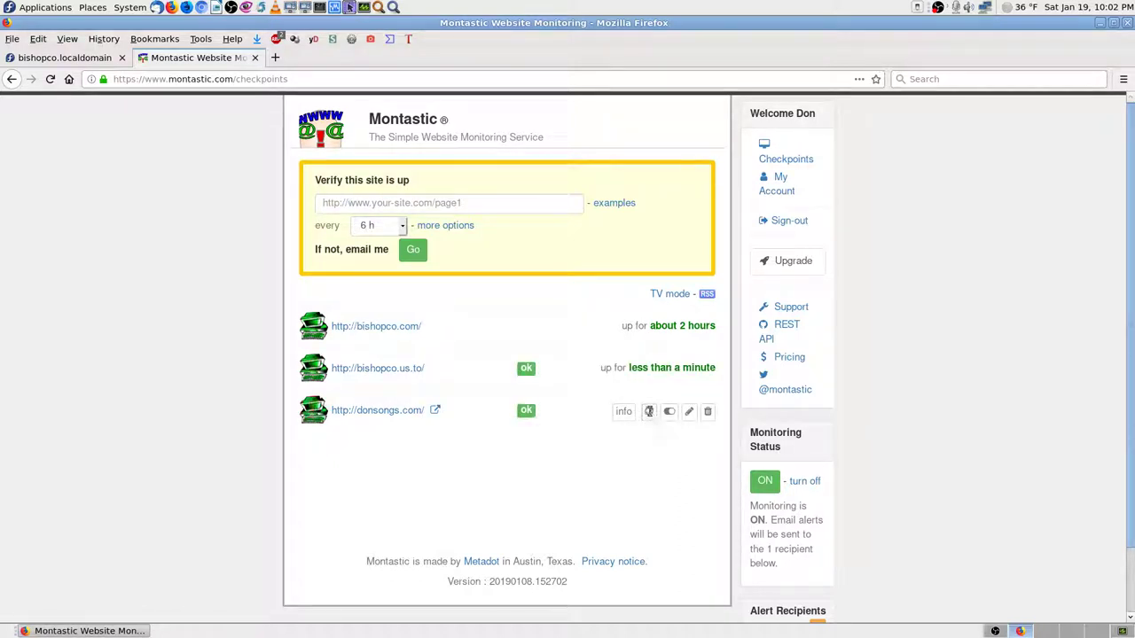
pyautogui.middleClick(394, 371)
pyautogui.click(361, 63)
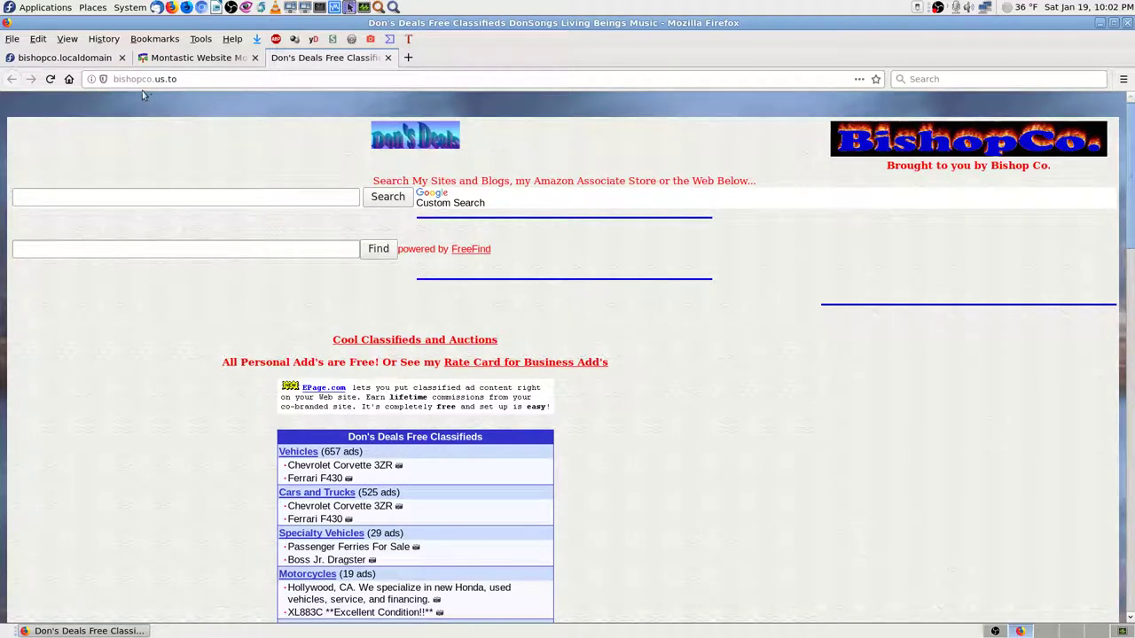
pyautogui.click(390, 57)
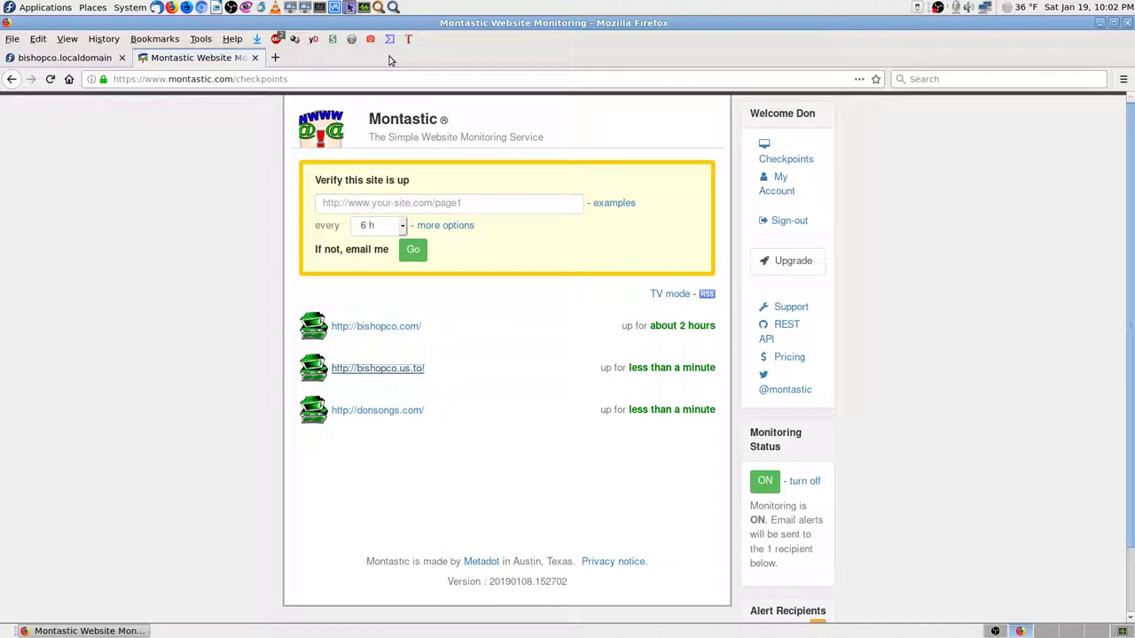
pyautogui.moveTo(406, 387)
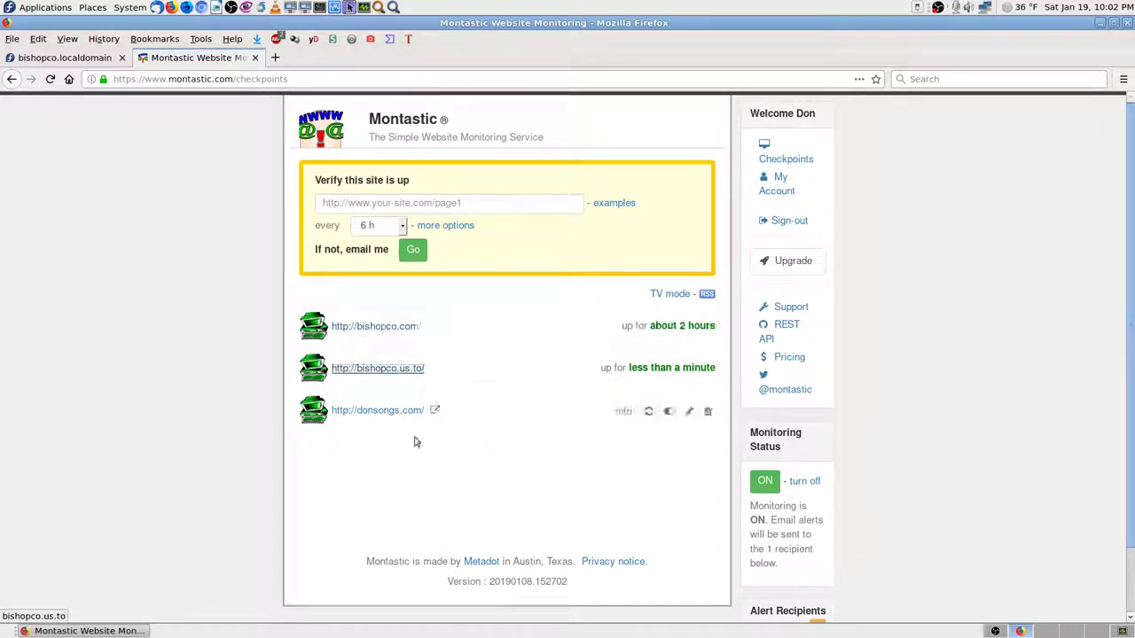
pyautogui.middleClick(387, 409)
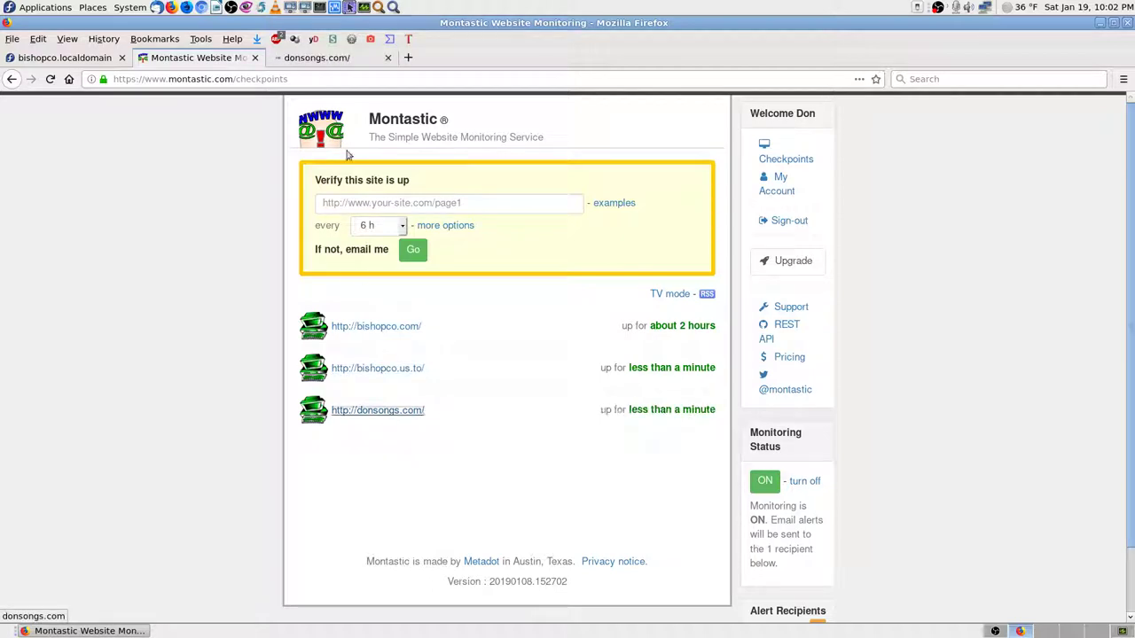
# View and close the DonSongs tab, then reopen donsongs.com in a new tab and switch to it
pyautogui.click(351, 58)
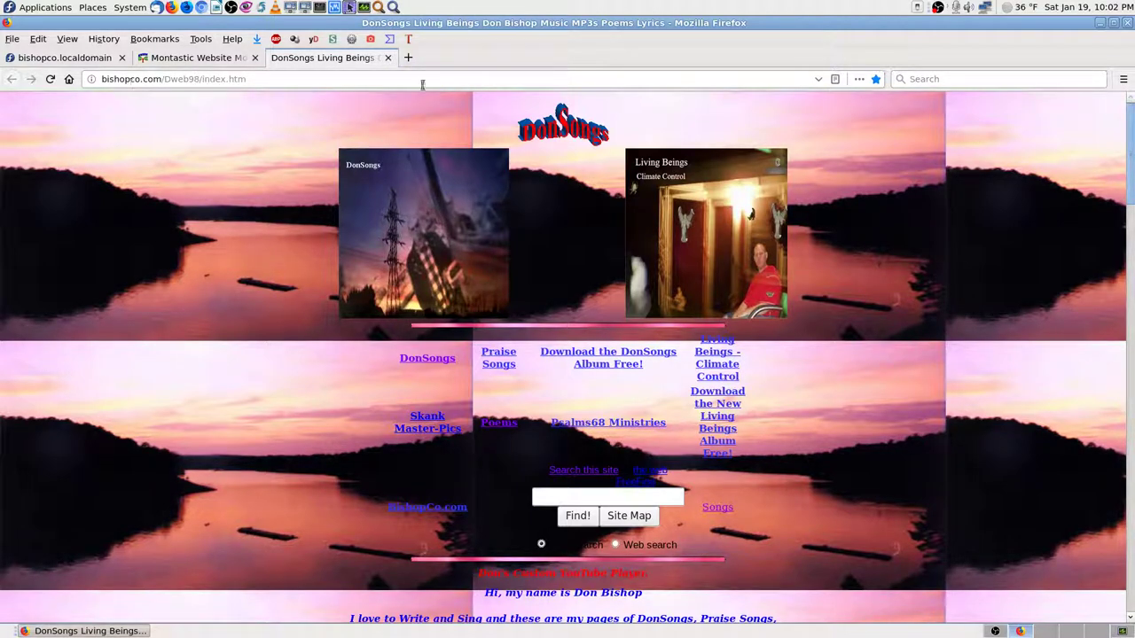
pyautogui.click(389, 57)
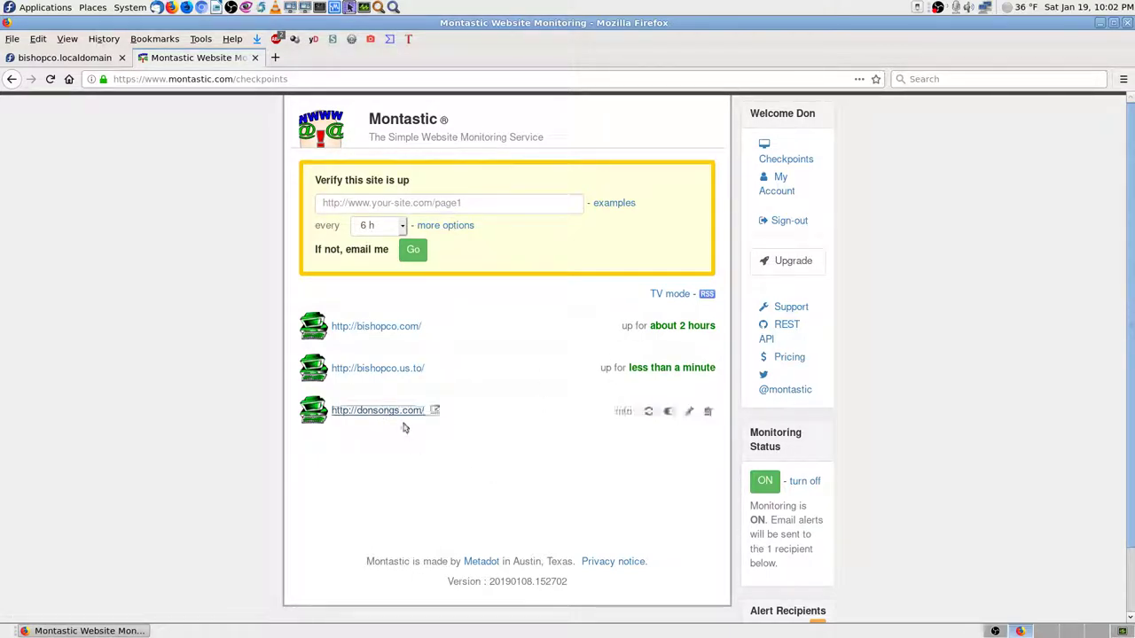
pyautogui.middleClick(381, 409)
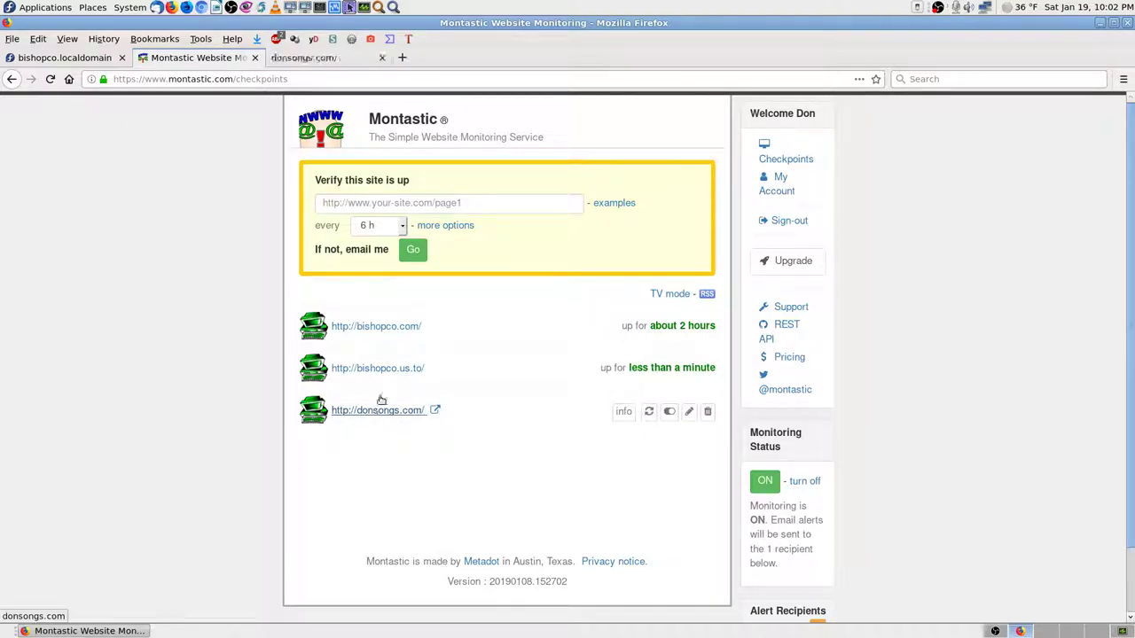
pyautogui.click(337, 59)
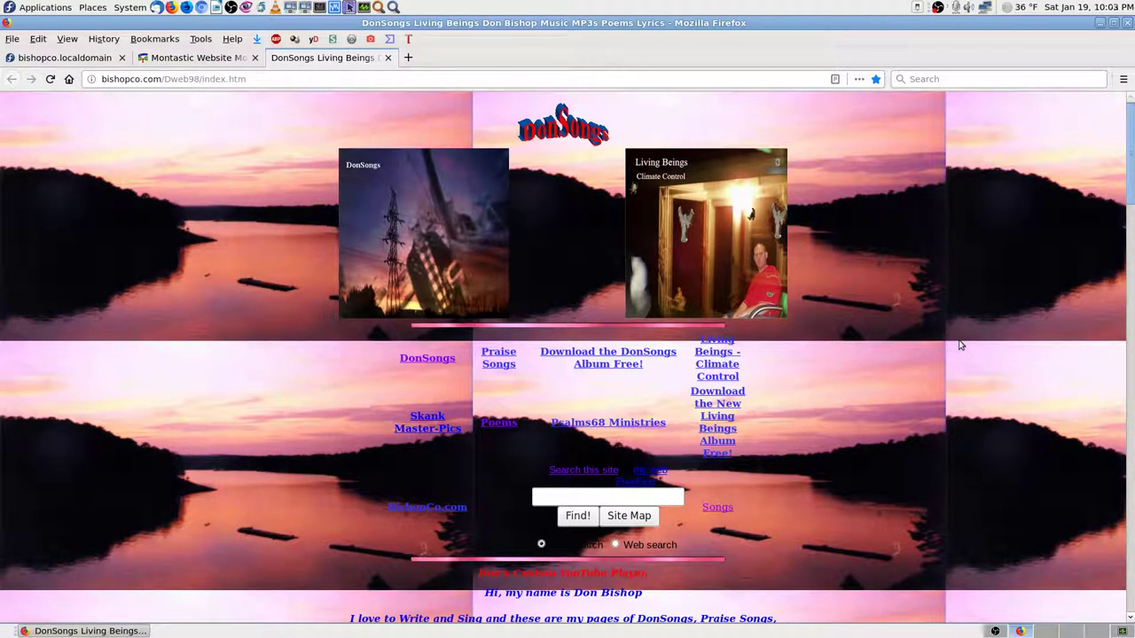
# On the Living Beings downloads page, play and pause the Misty track, then close it and mute the audio
pyautogui.click(751, 262)
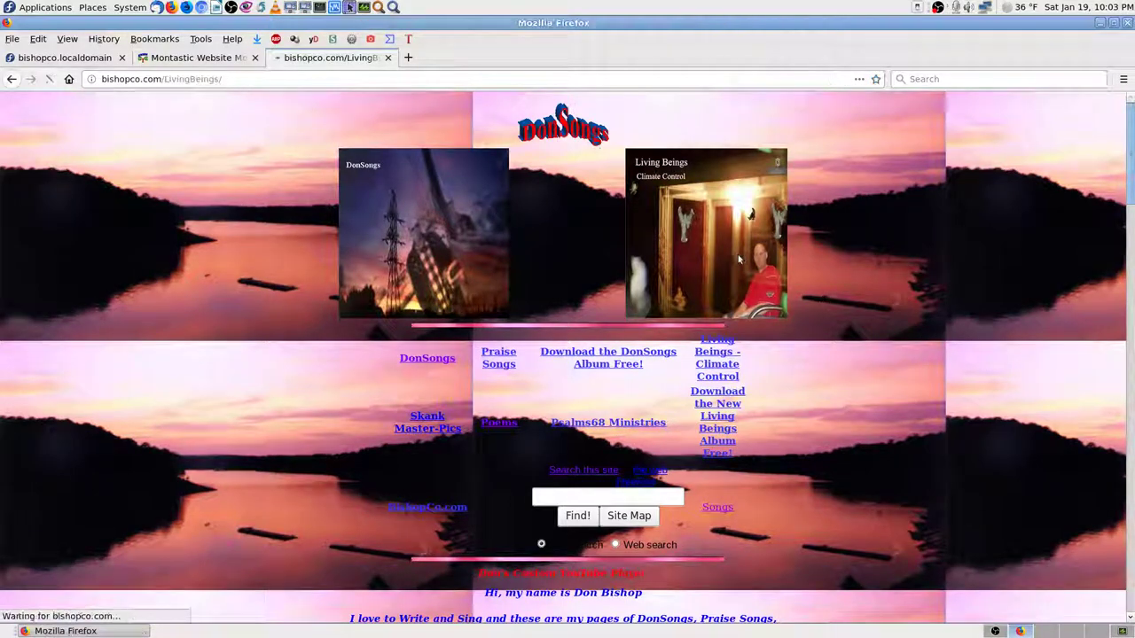
pyautogui.scroll(-3, 1062, 376)
pyautogui.scroll(-2, 1063, 379)
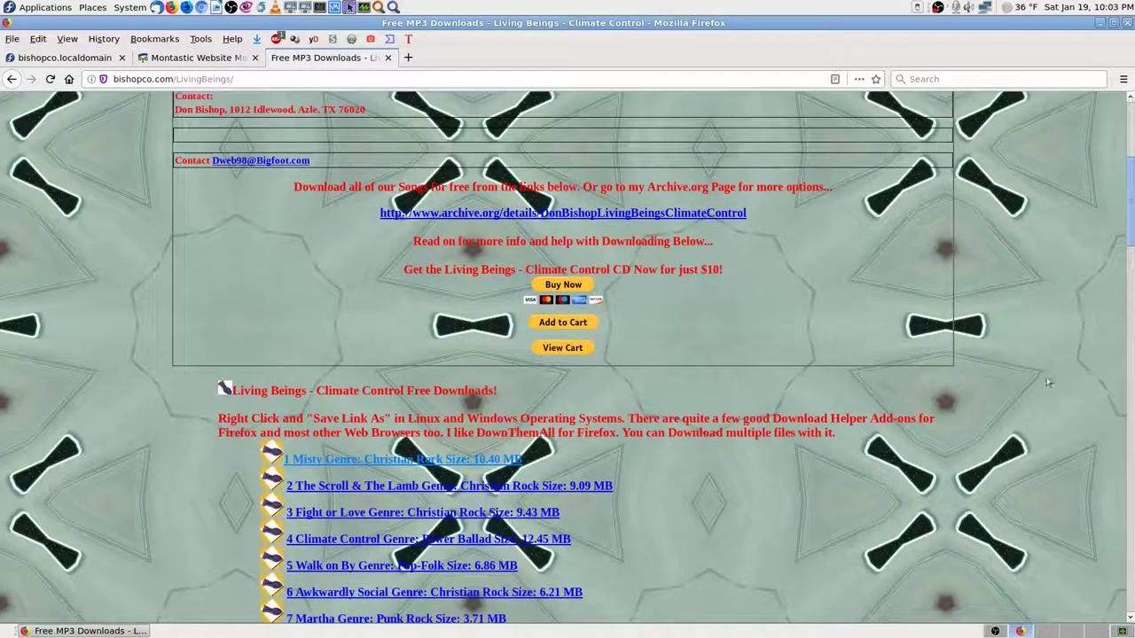
pyautogui.click(946, 436)
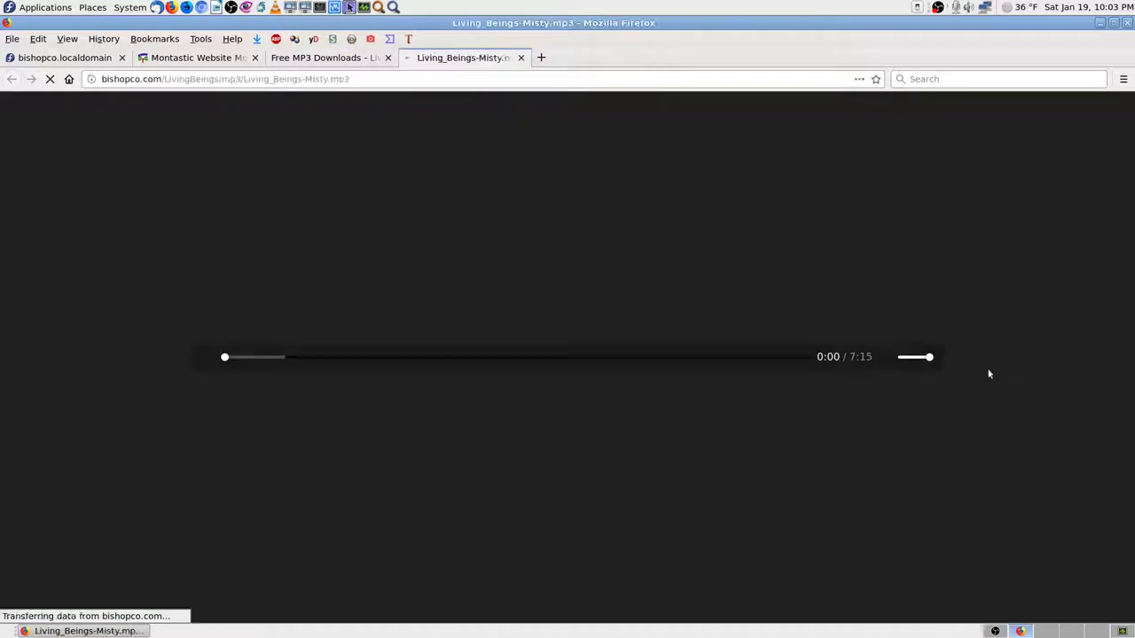
pyautogui.click(206, 357)
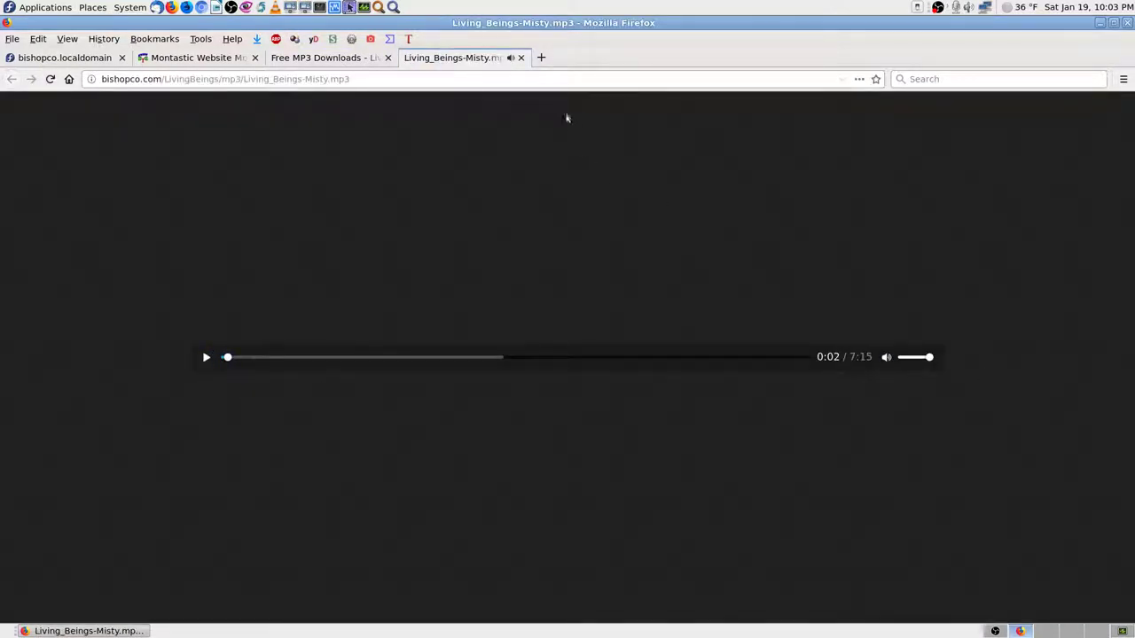
pyautogui.click(521, 58)
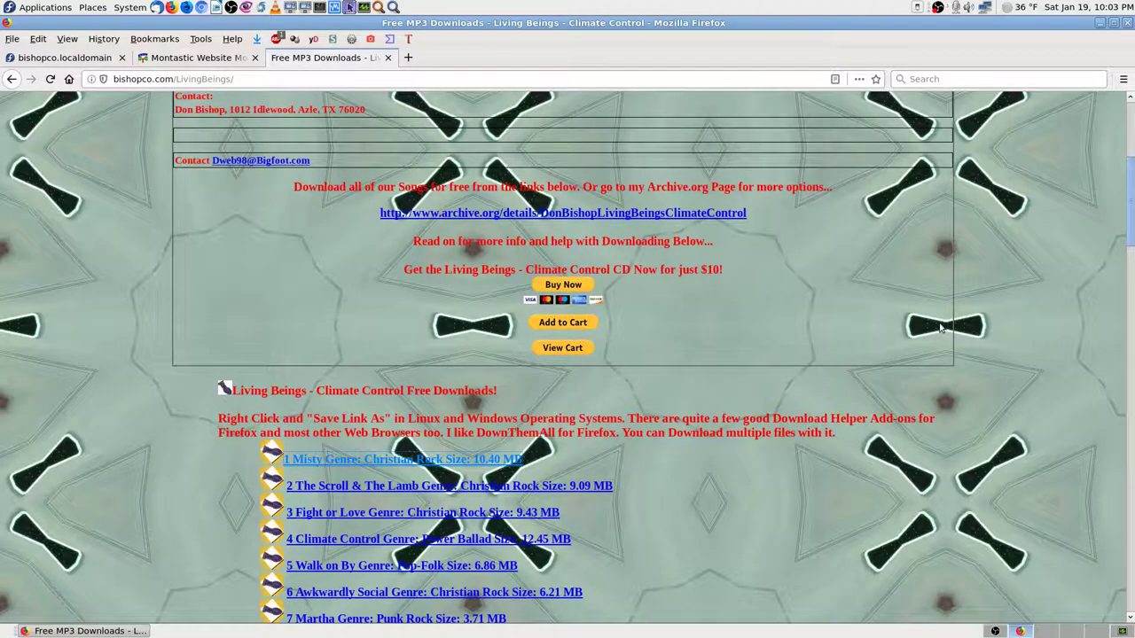
pyautogui.press('XF86AudioMute')
# Play the Lament_Turn_to_Me song from the DonSongs 002 page, close it, and return to the index
pyautogui.hotkey('alt', 'Left')
pyautogui.hotkey('alt', 'Right')
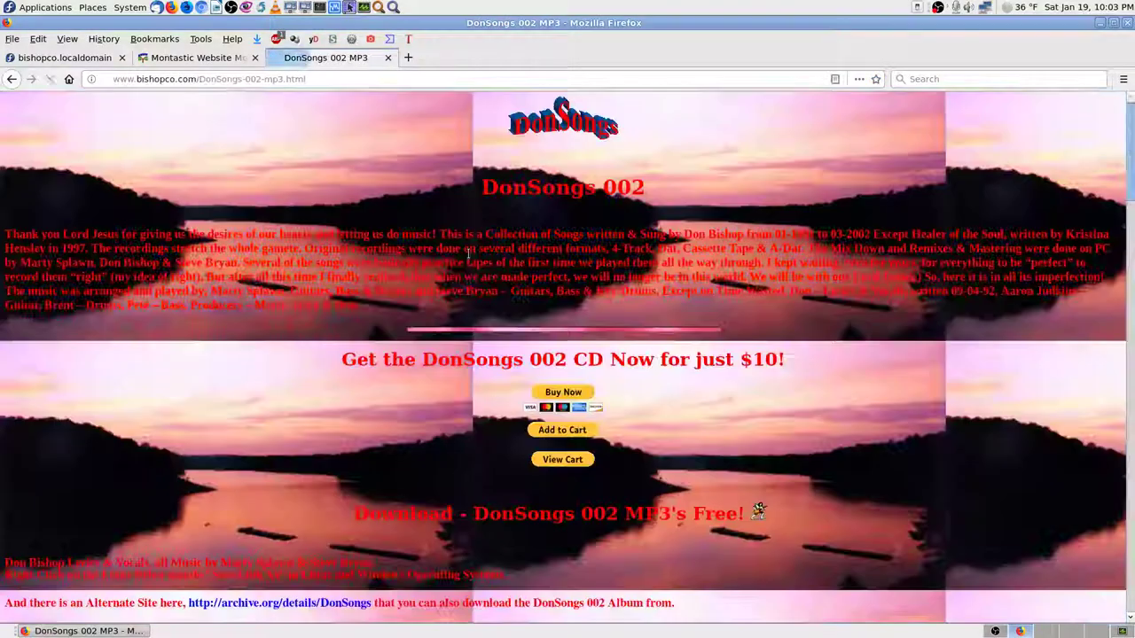
pyautogui.scroll(-5, 914, 430)
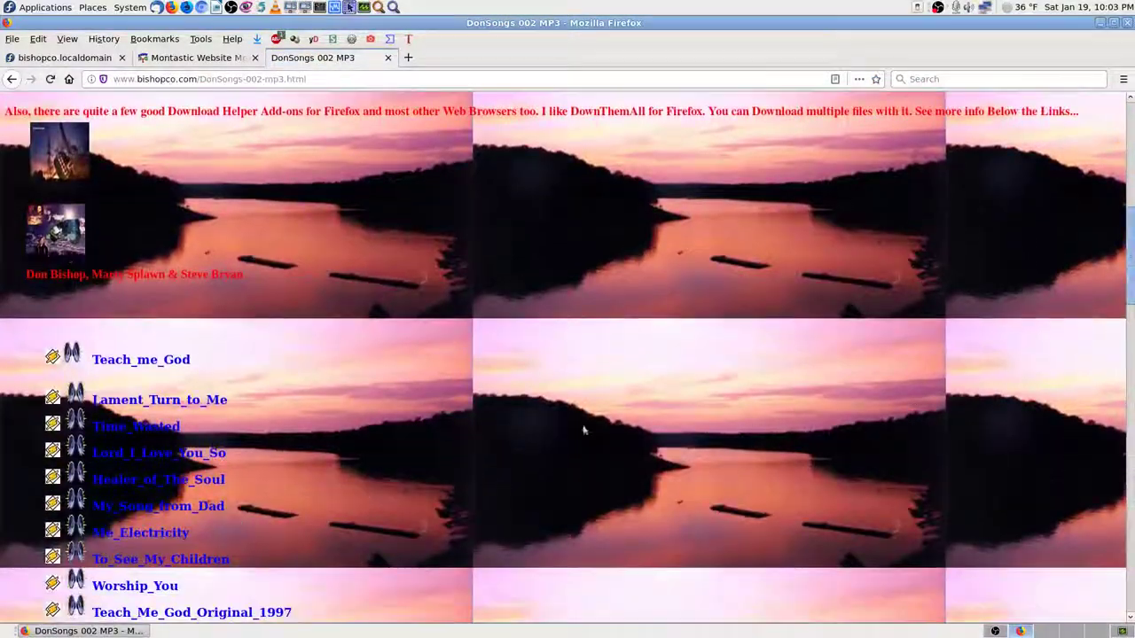
pyautogui.click(165, 401)
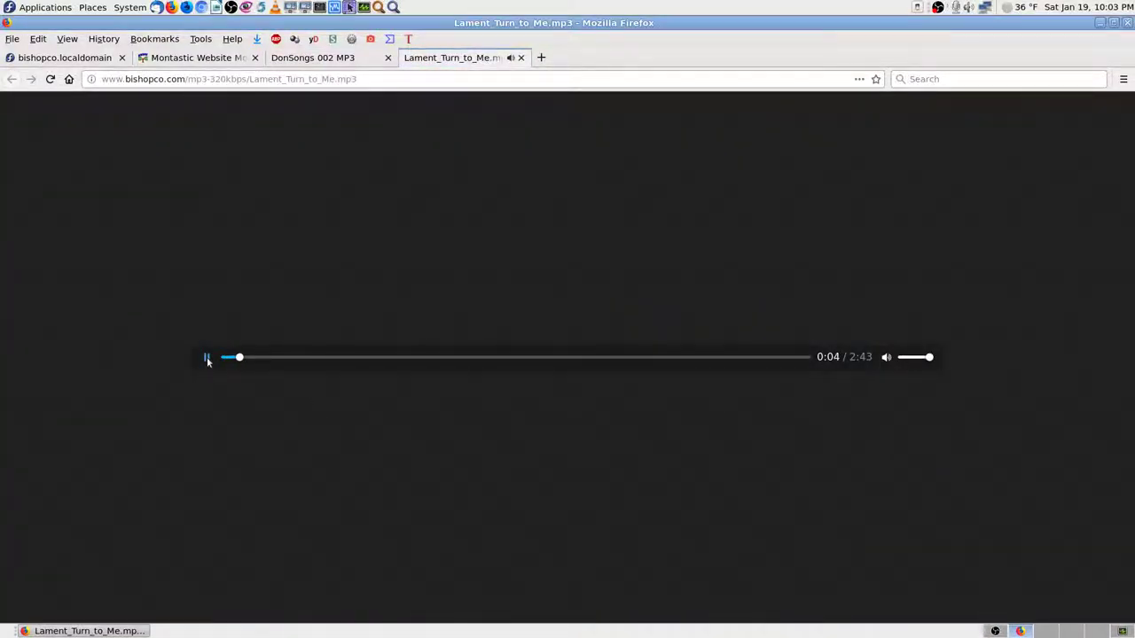
pyautogui.click(521, 59)
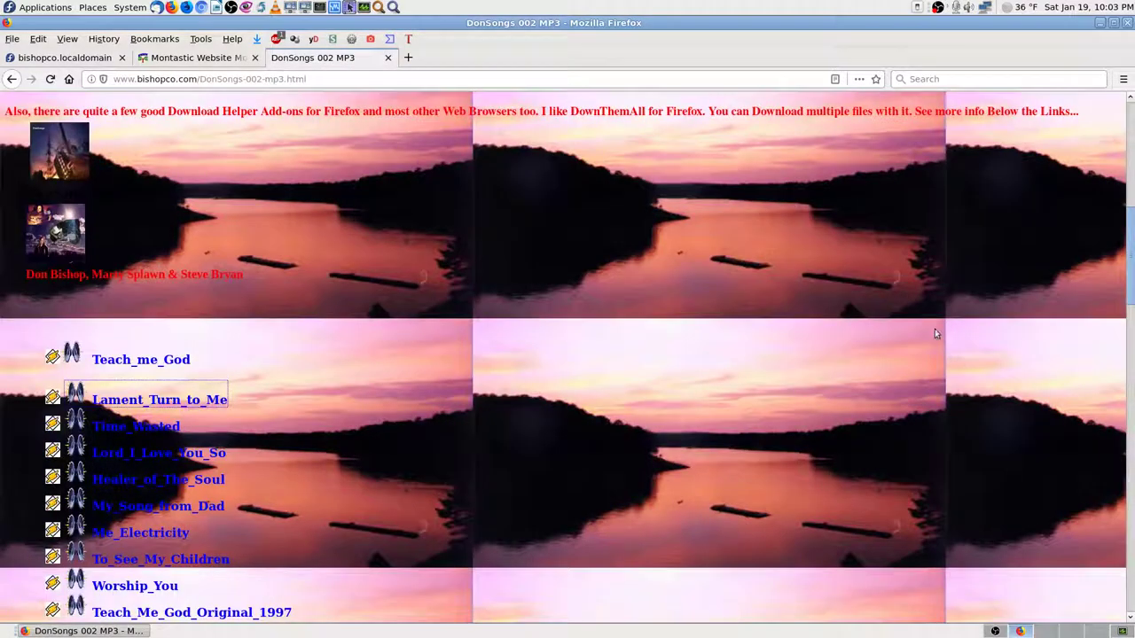
pyautogui.scroll(10, 901, 373)
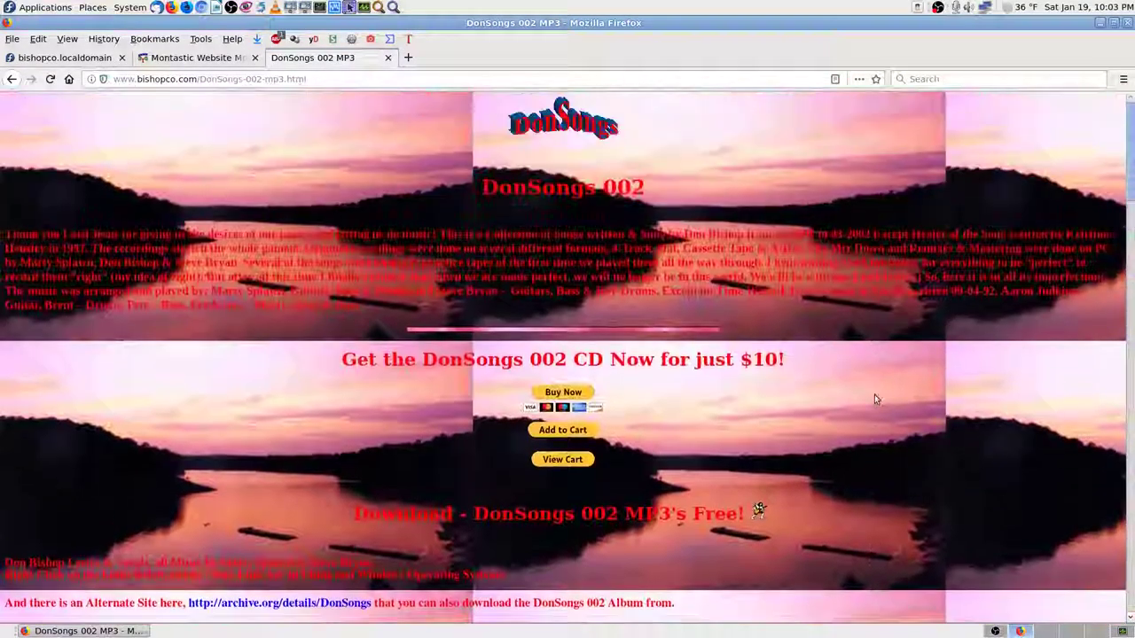
pyautogui.hotkey('alt', 'Left')
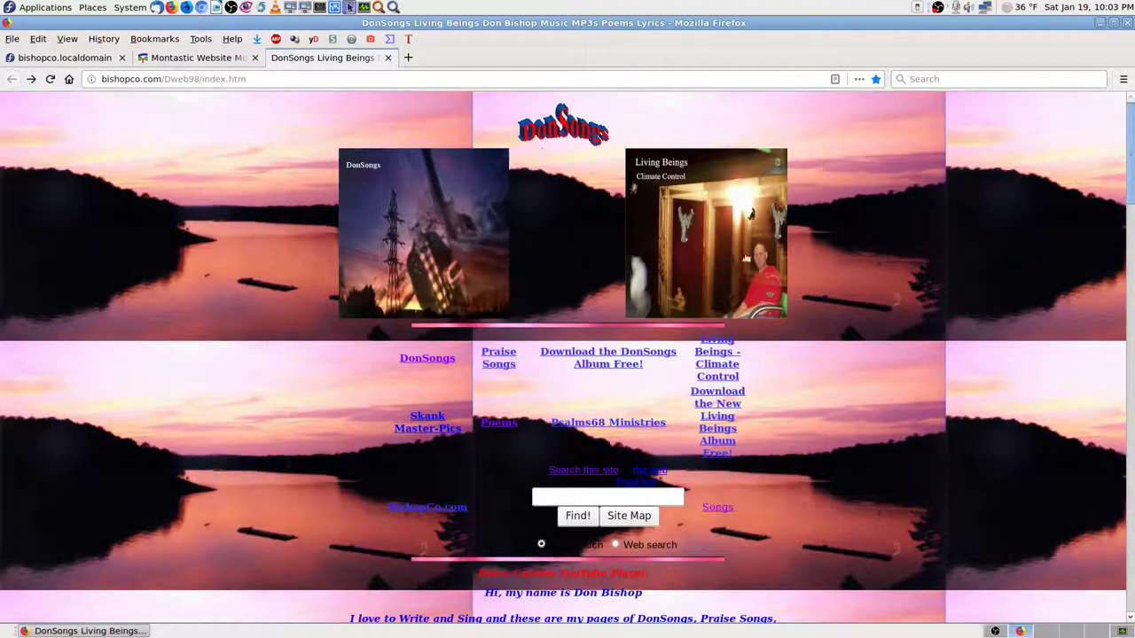
# Open the Don's Deals classifieds site, then close it and the Montastic tab
pyautogui.scroll(-5, 924, 361)
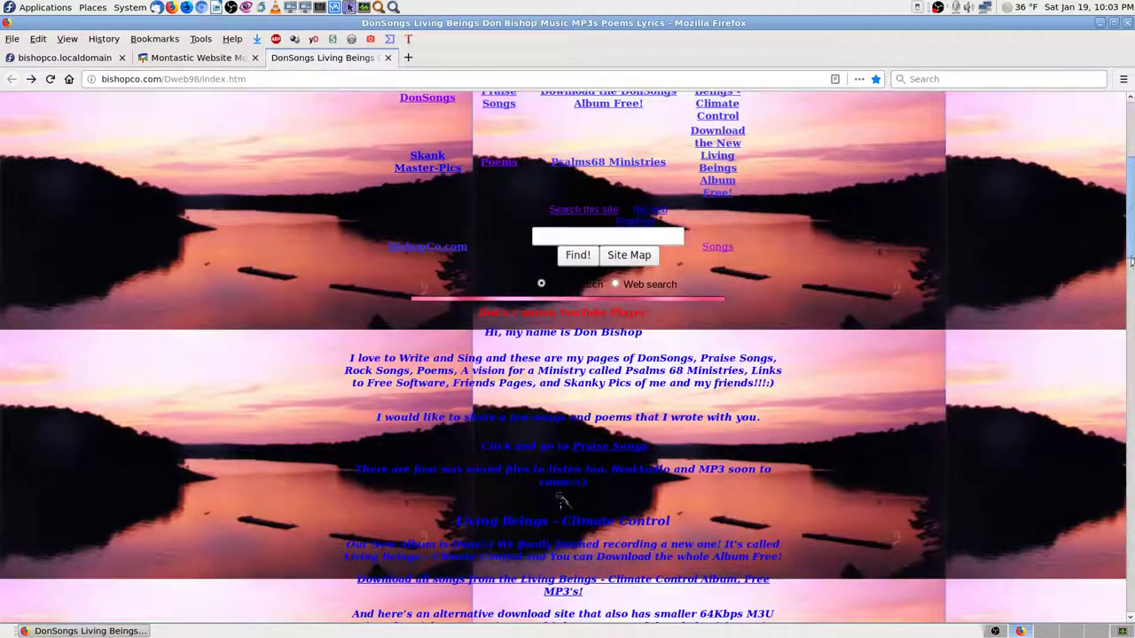
pyautogui.moveTo(1132, 262); pyautogui.dragTo(1131, 484)
pyautogui.scroll(15, 1010, 298)
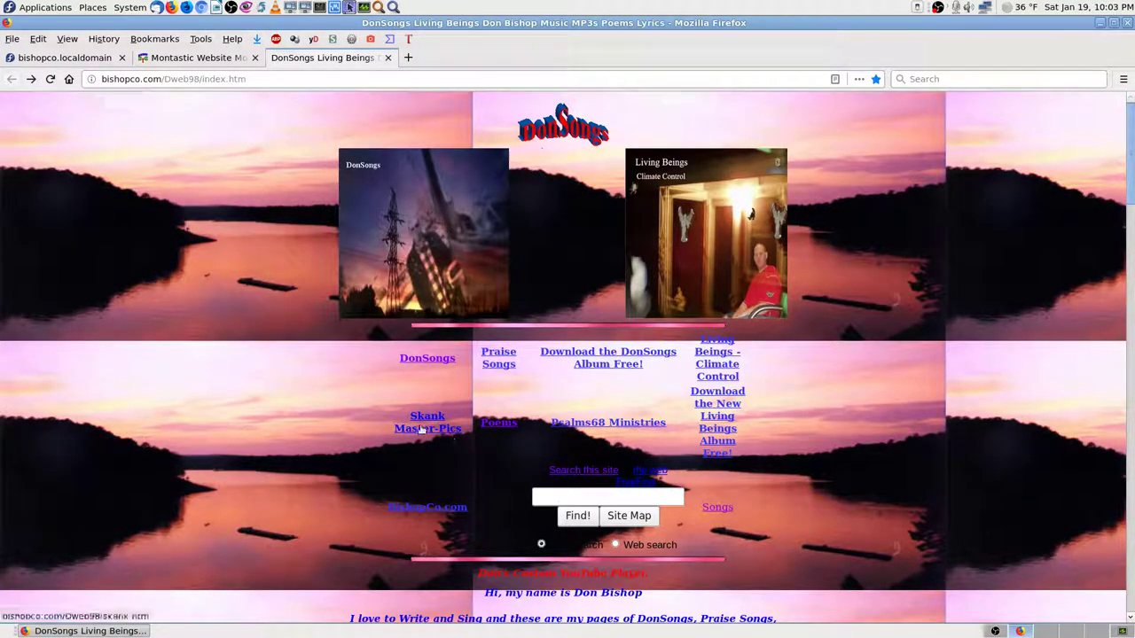
pyautogui.click(425, 508)
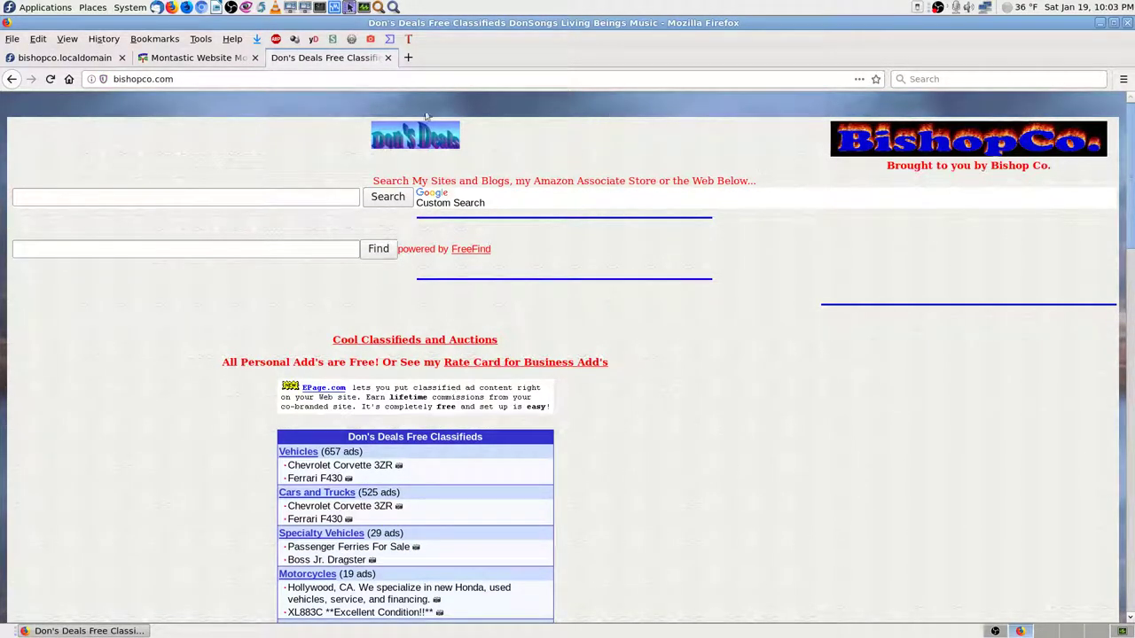
pyautogui.click(387, 57)
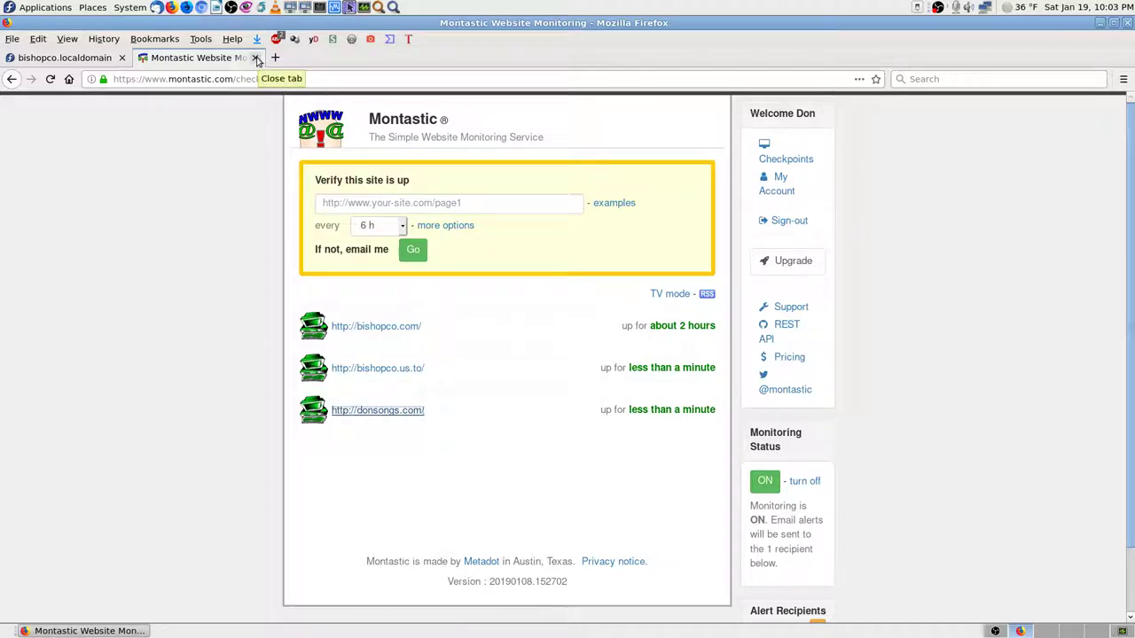
pyautogui.click(256, 58)
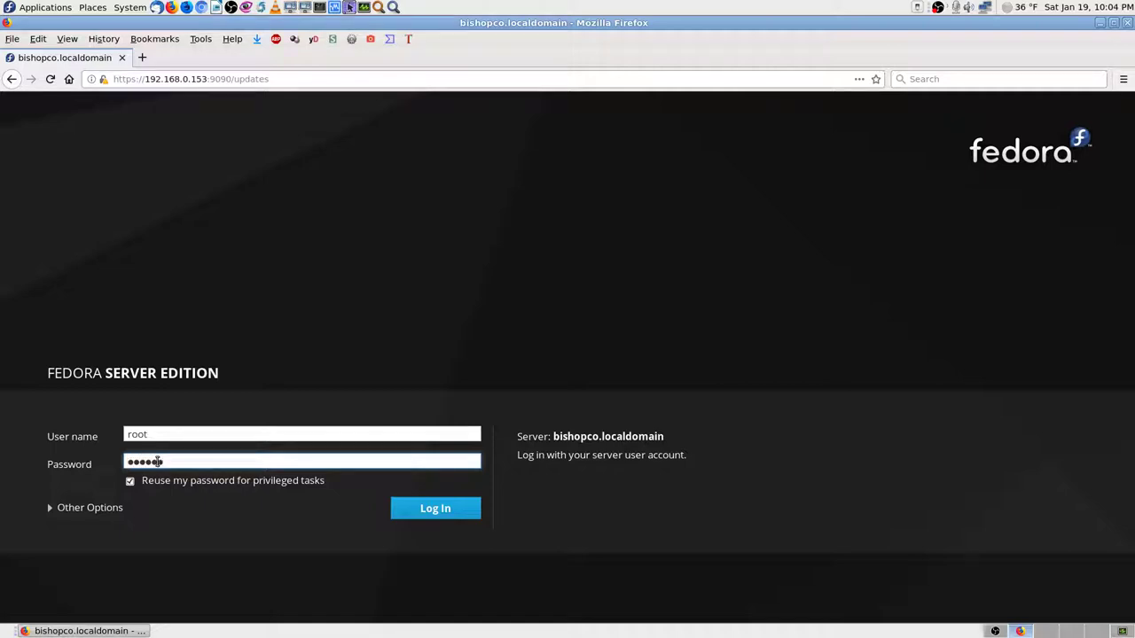
# Log in to Cockpit as root with the password and show the System overview page
pyautogui.write('••')
pyautogui.press('BackSpace')
pyautogui.press('BackSpace')
pyautogui.press('BackSpace')
pyautogui.press('BackSpace')
pyautogui.press('BackSpace')
pyautogui.press('BackSpace')
pyautogui.press('BackSpace')
pyautogui.press('Return')
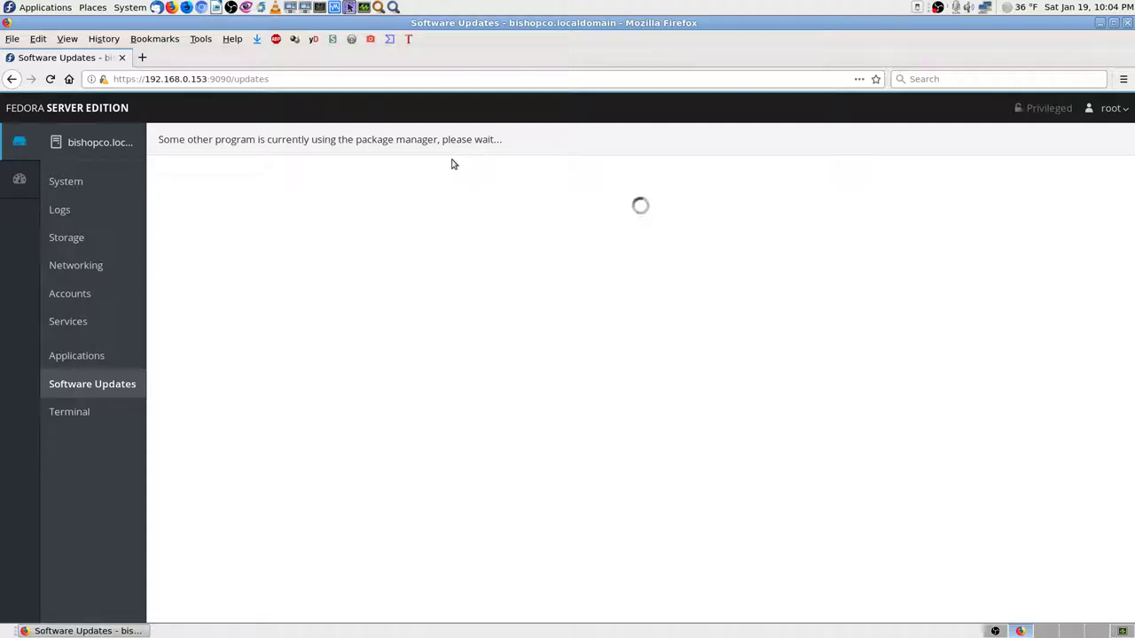
pyautogui.click(64, 180)
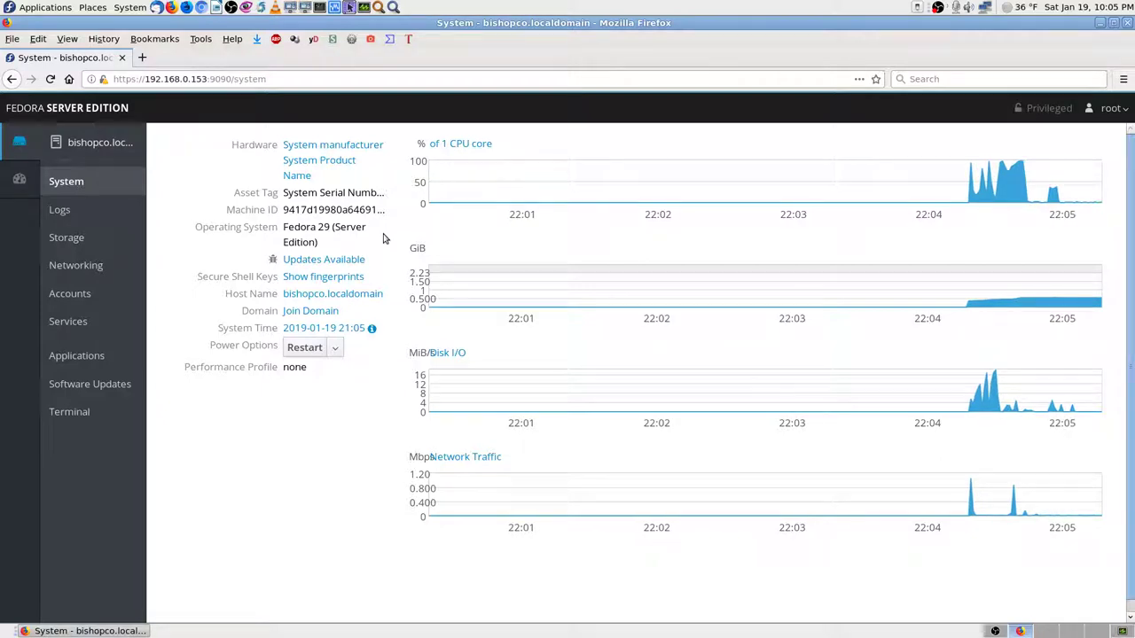
# After reviewing the System charts, show the Logs page of error-level journal entries
pyautogui.click(58, 210)
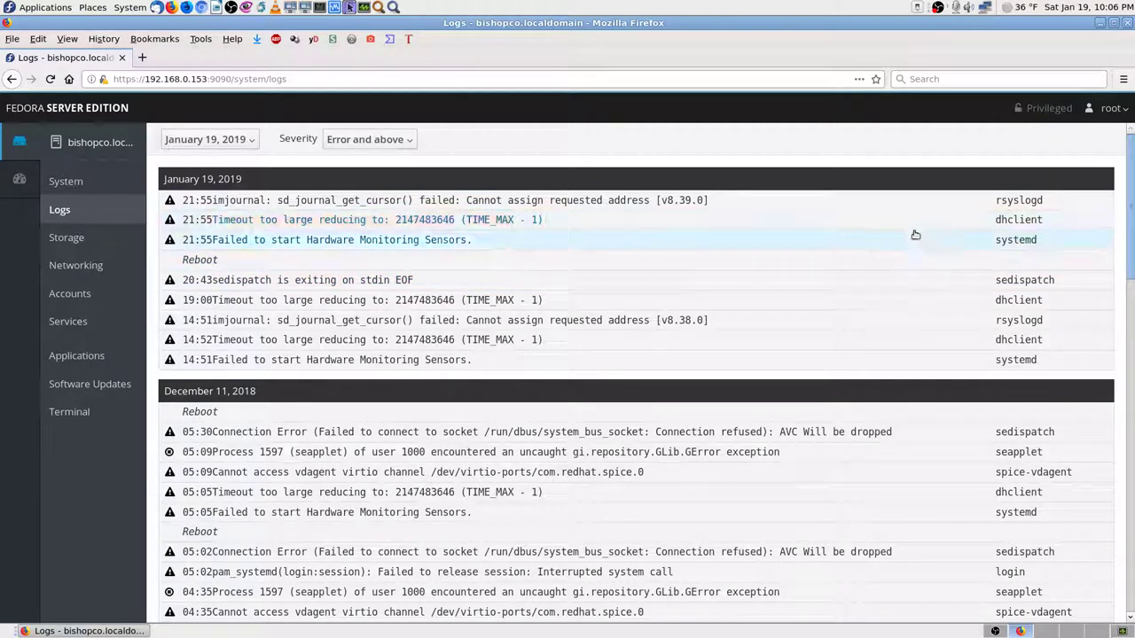
# Inspect details of the 21:55 rsyslogd error and the dhclient timeout entry
pyautogui.click(755, 201)
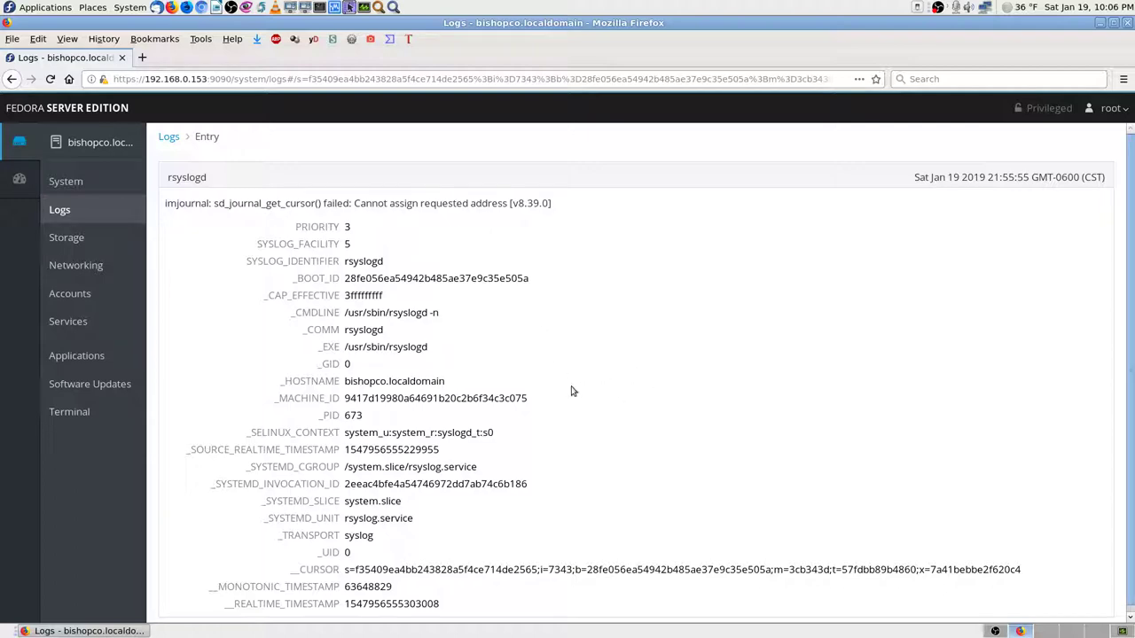
pyautogui.scroll(-1, 639, 397)
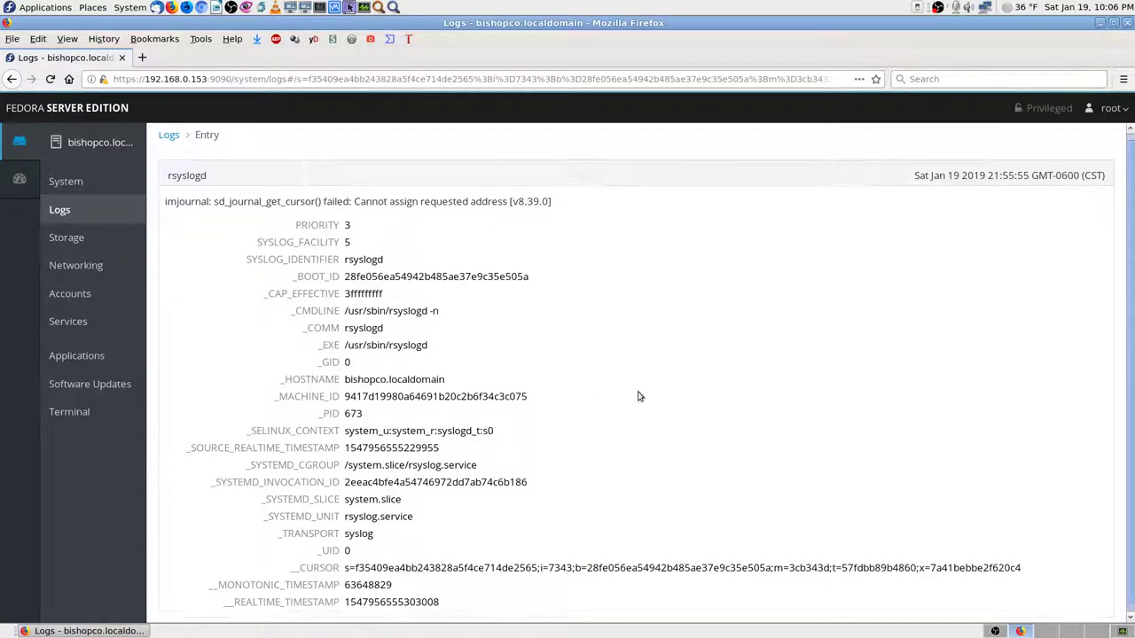
pyautogui.hotkey('alt', 'Left')
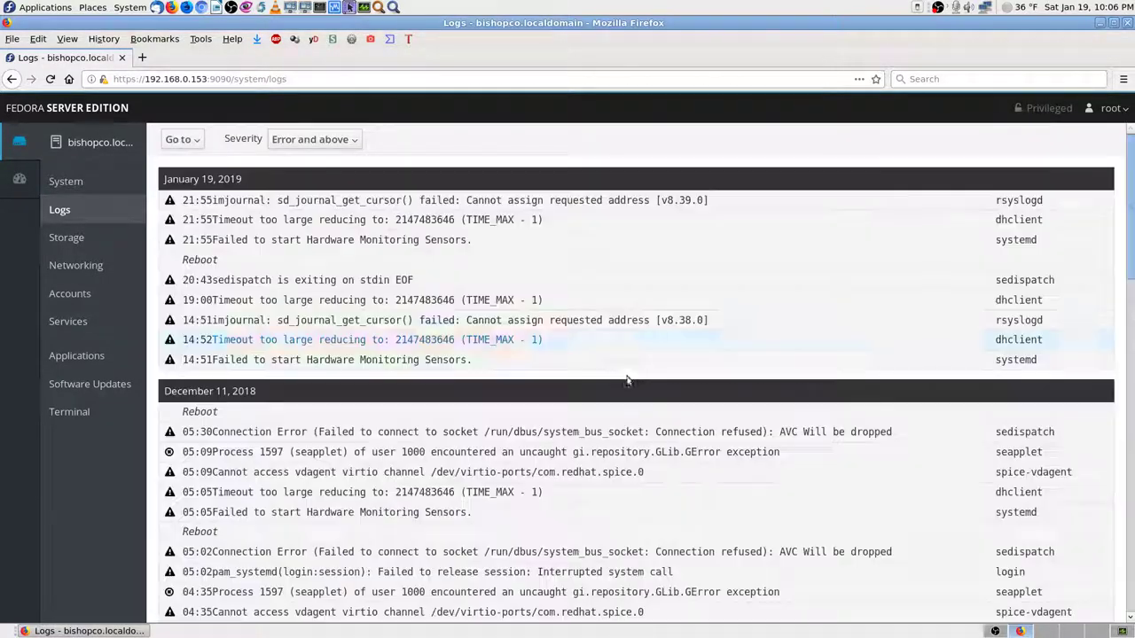
pyautogui.click(523, 222)
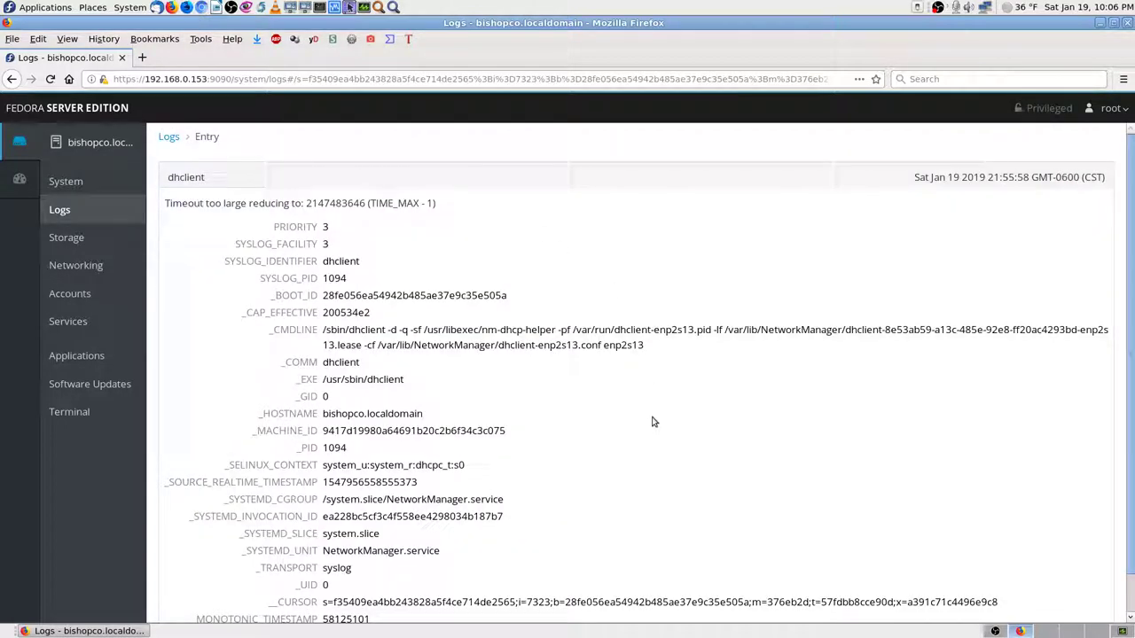
pyautogui.scroll(-1, 654, 422)
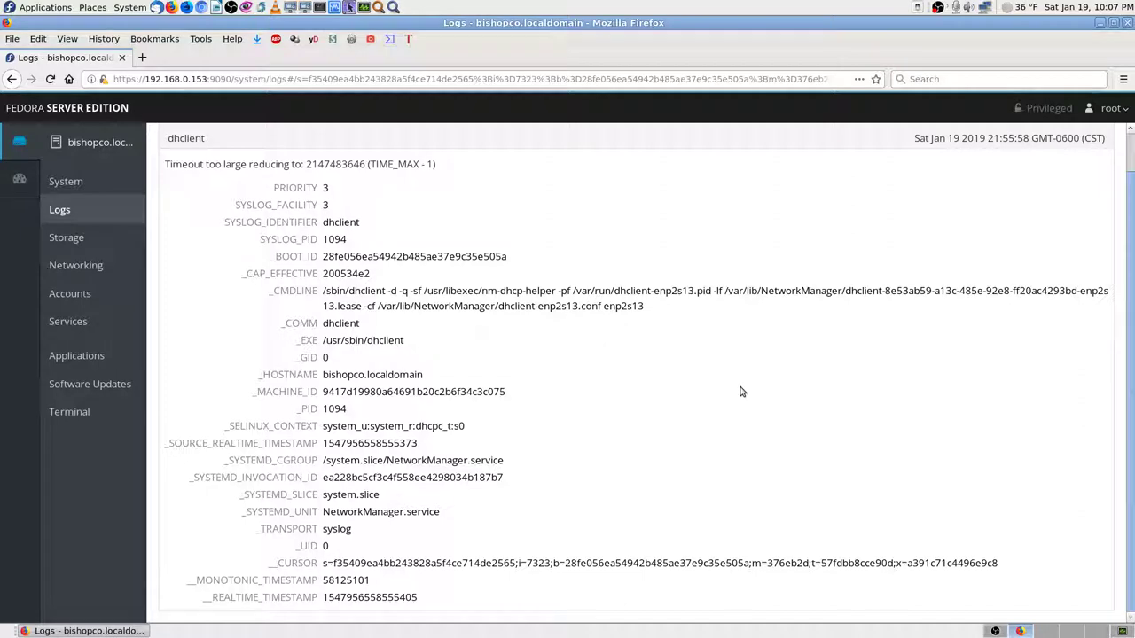
pyautogui.hotkey('alt', 'Left')
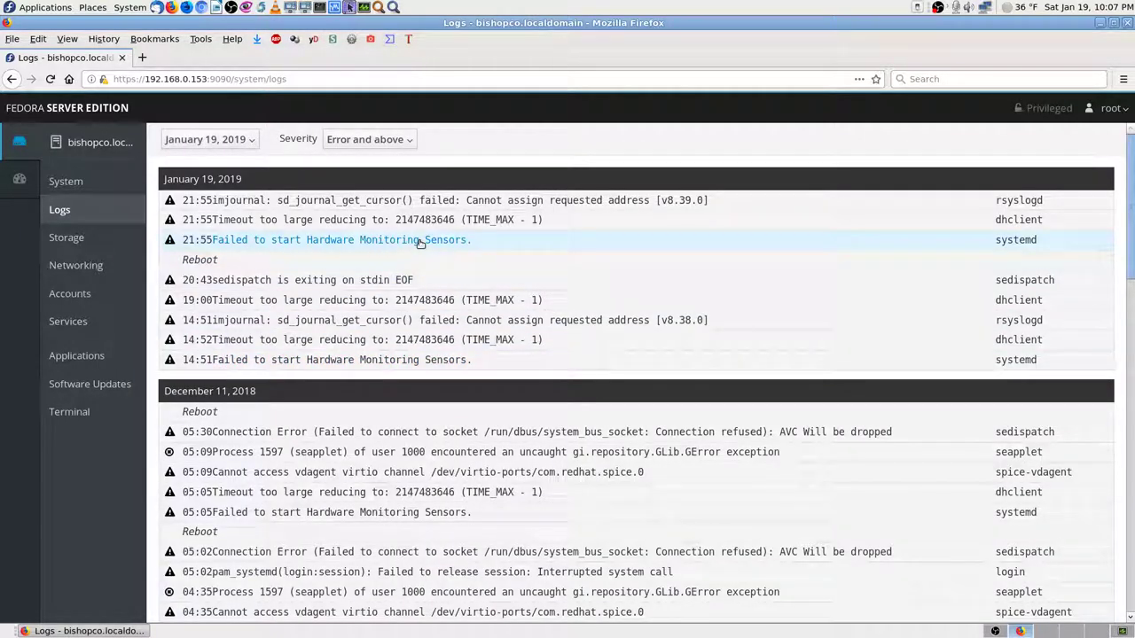
# Inspect the Hardware Monitoring Sensors failure details twice, returning to the log list each time
pyautogui.click(420, 243)
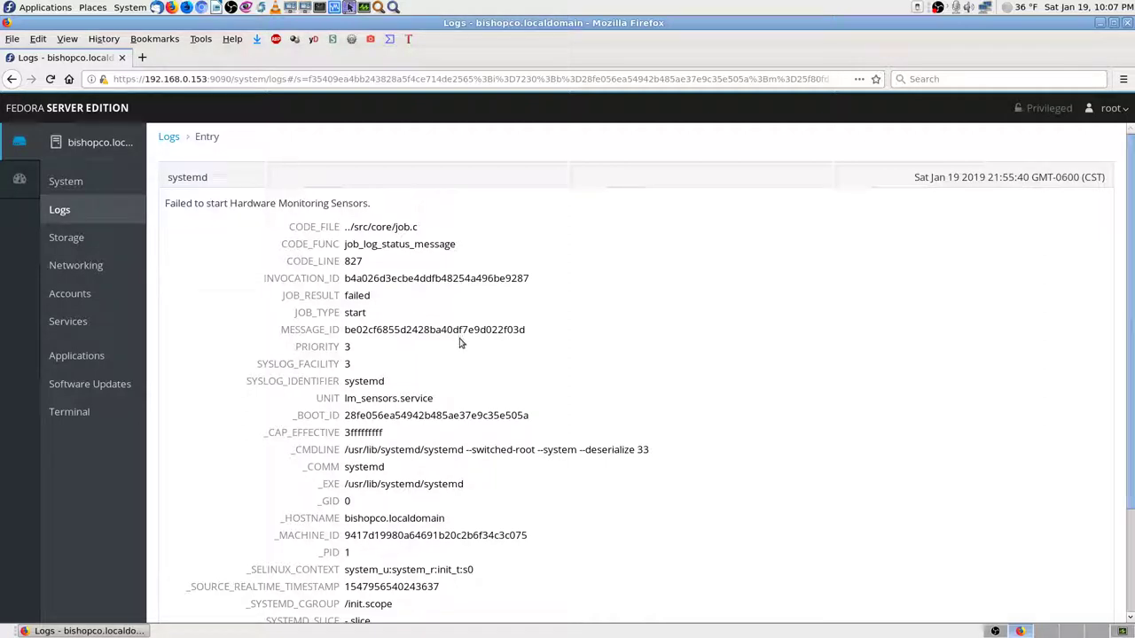
pyautogui.scroll(-2, 514, 385)
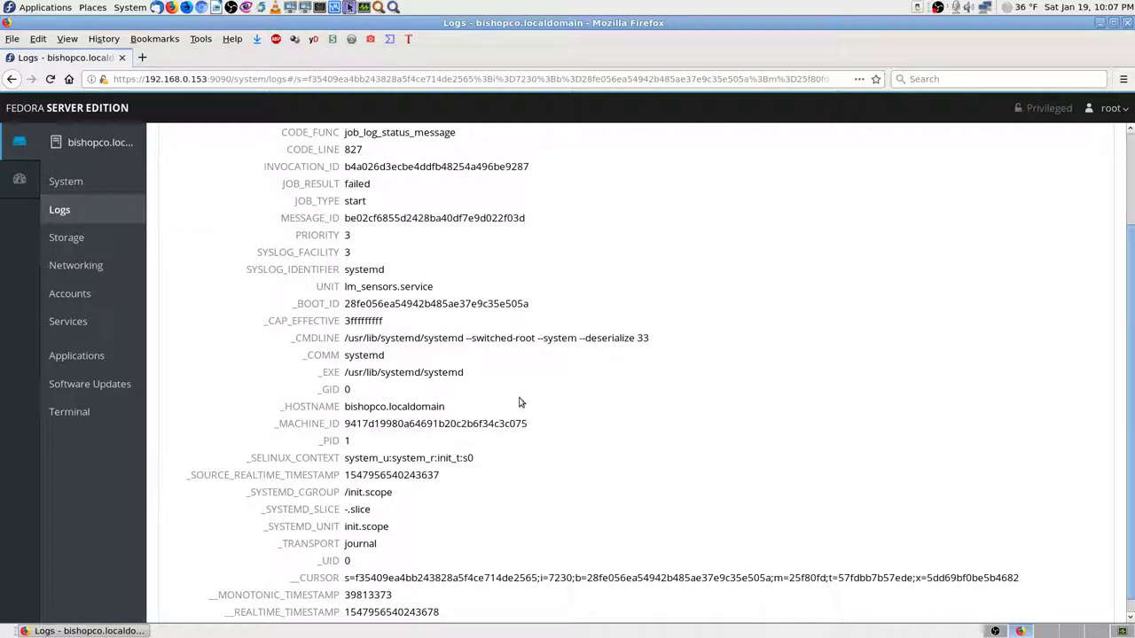
pyautogui.scroll(-1, 623, 426)
pyautogui.hotkey('alt', 'Left')
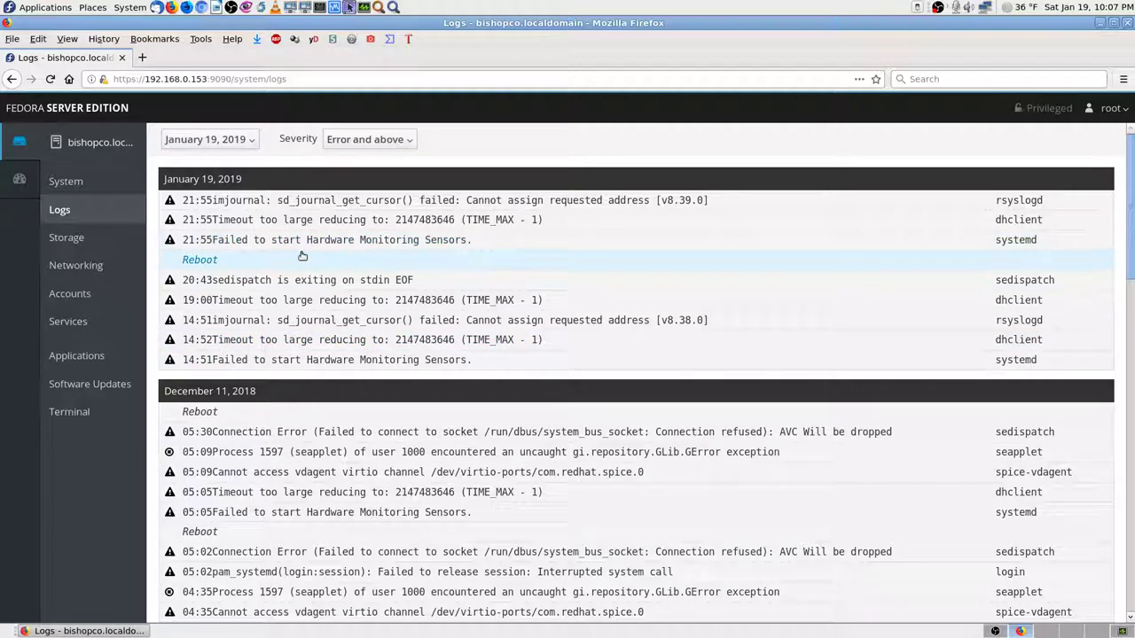
pyautogui.click(495, 240)
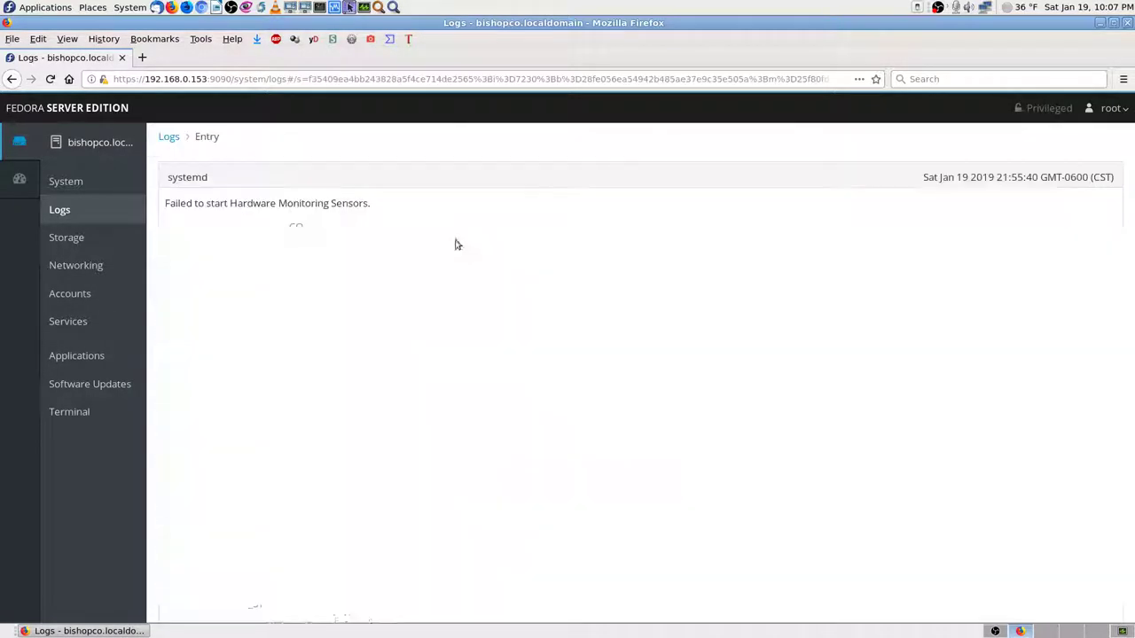
pyautogui.scroll(-3, 742, 432)
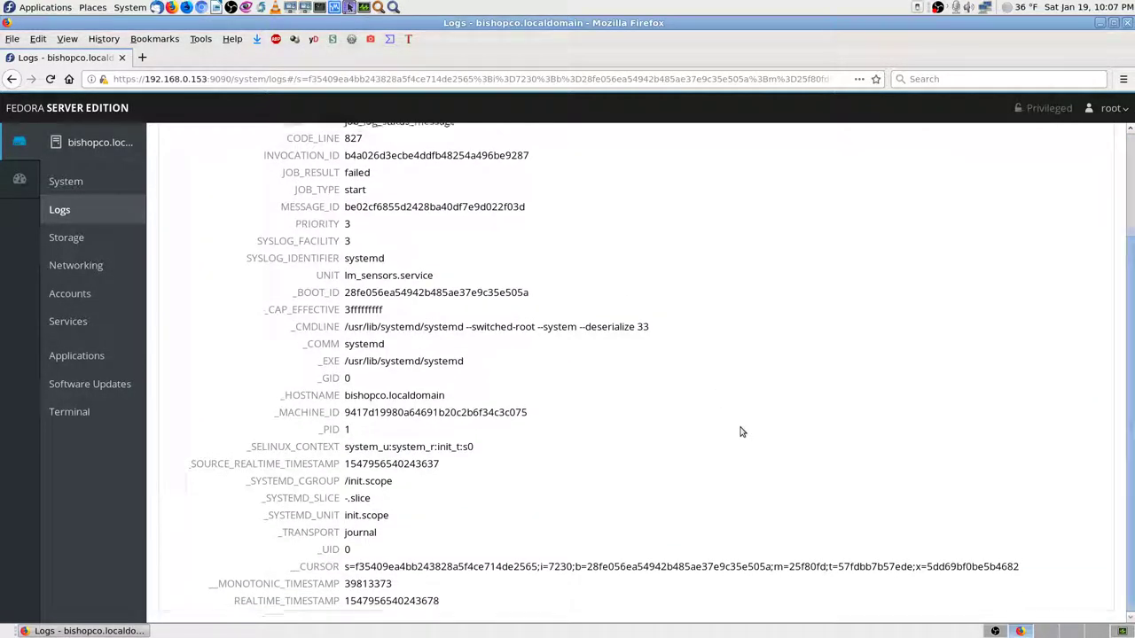
pyautogui.scroll(3, 742, 432)
pyautogui.hotkey('alt', 'Left')
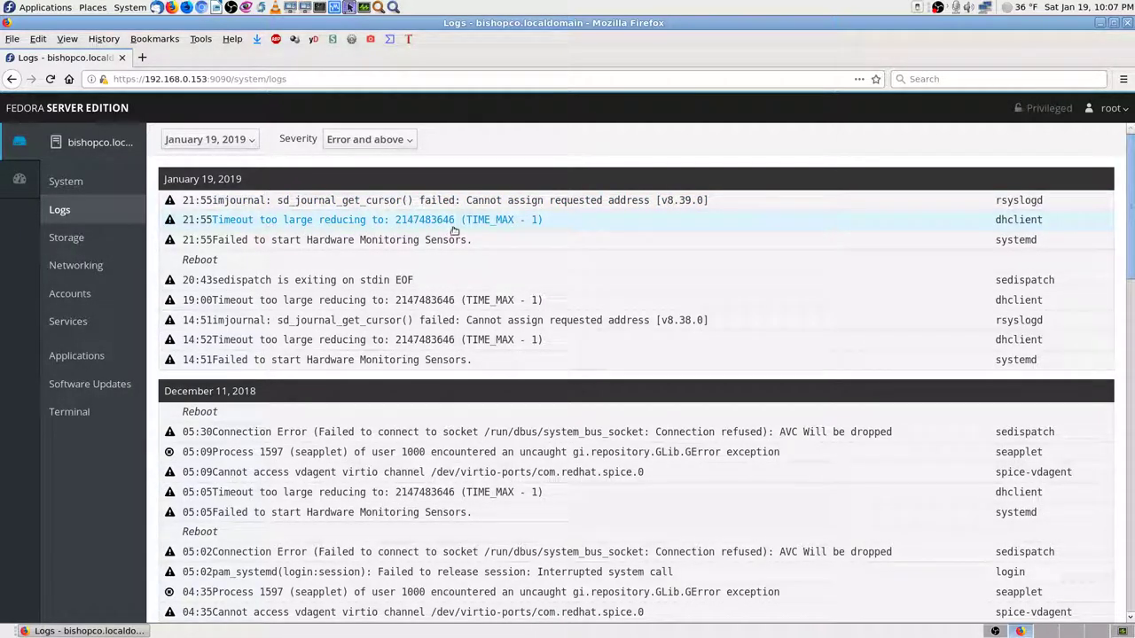
# Review the dhclient 'Timeout too large' entry again, then return to the full logs list
pyautogui.click(534, 221)
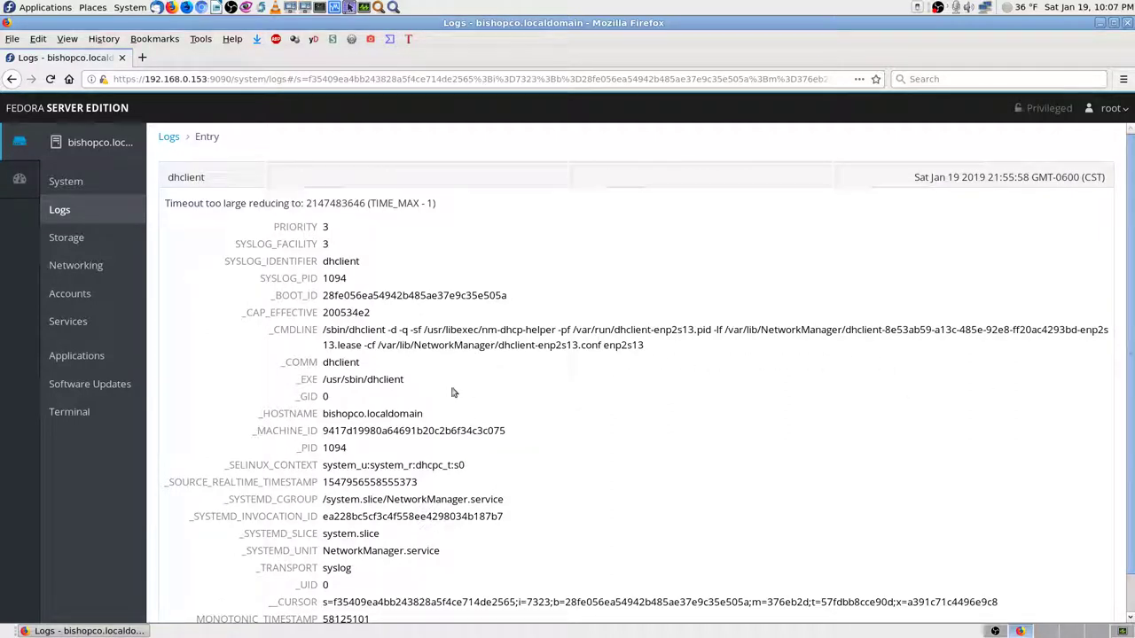
pyautogui.scroll(-1, 454, 390)
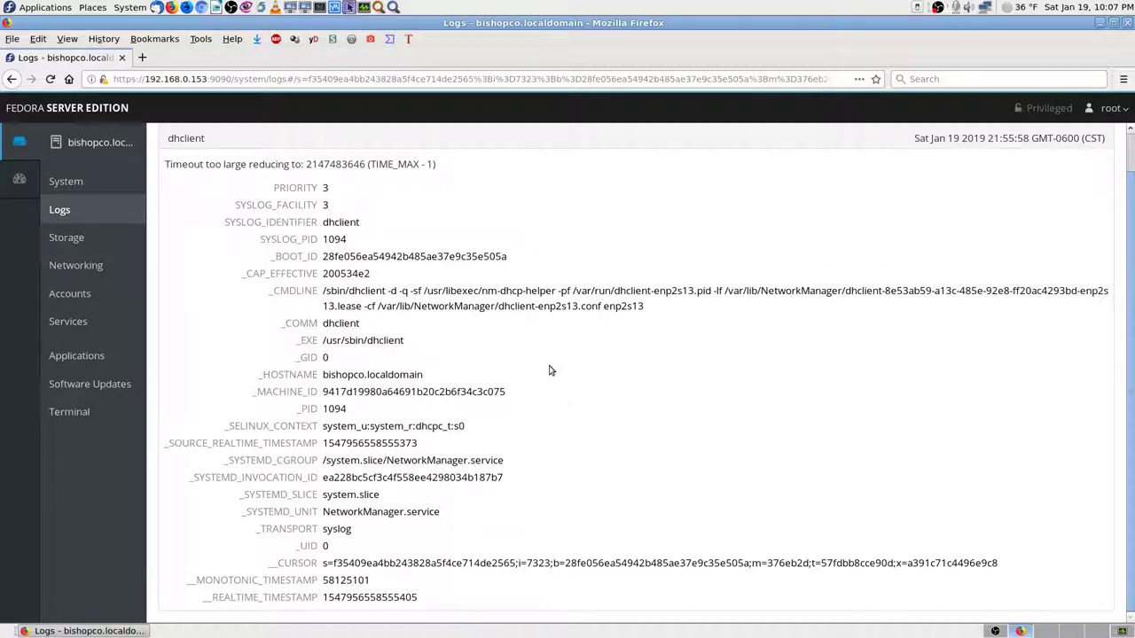
pyautogui.hotkey('alt', 'Left')
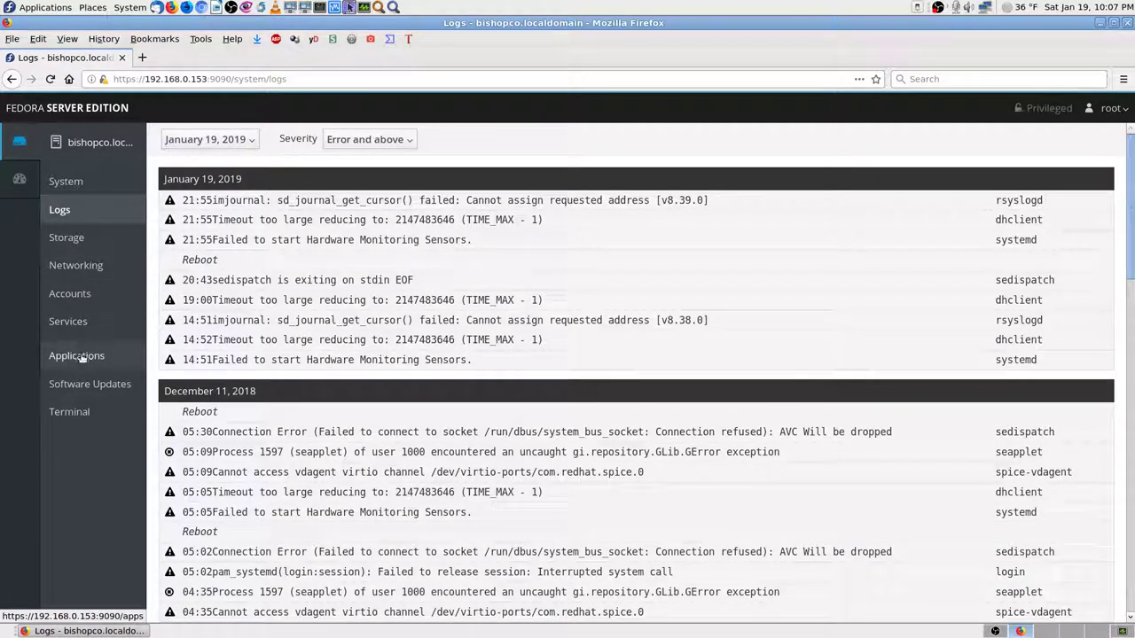
# Show the Services page and scroll the System Services list to the failed lm_sensors.service
pyautogui.click(78, 322)
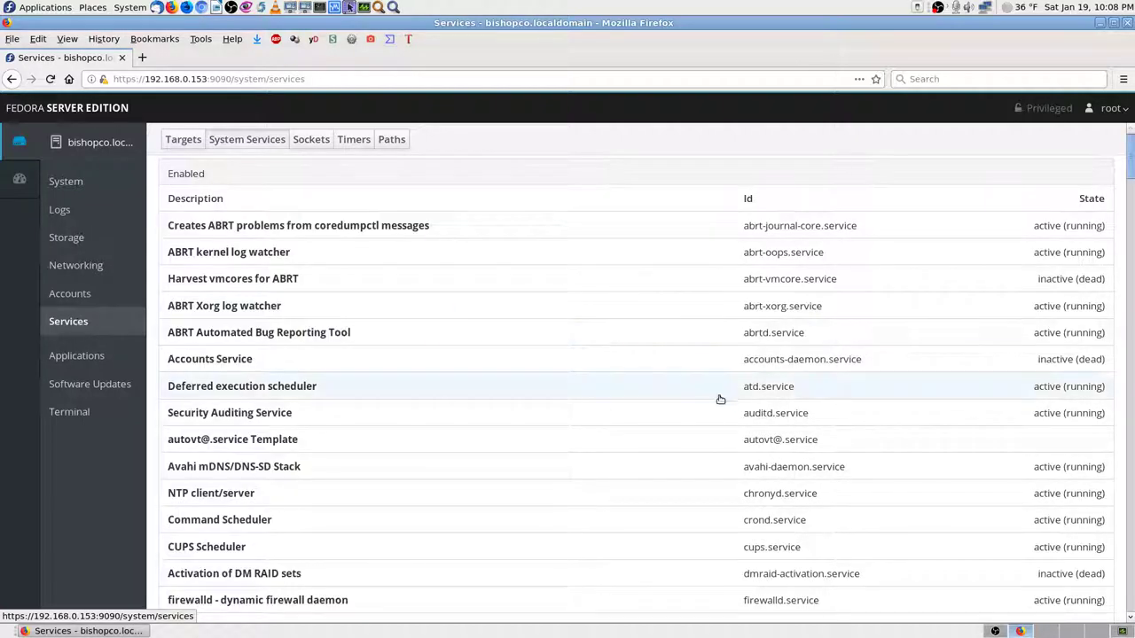
pyautogui.scroll(-10, 1132, 225)
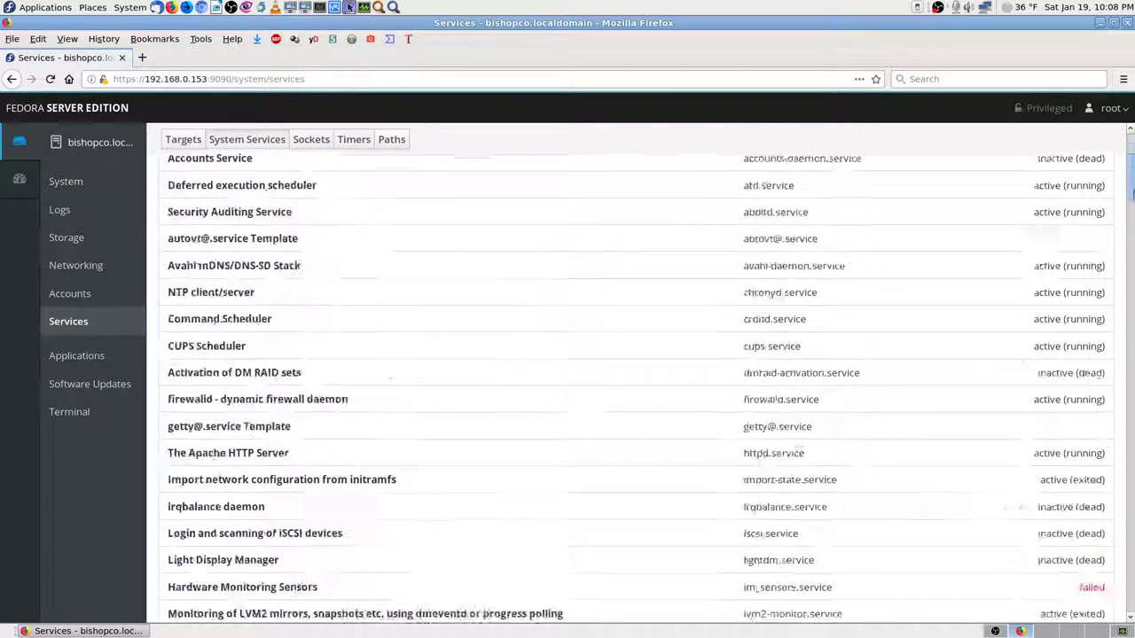
pyautogui.scroll(1, 1133, 225)
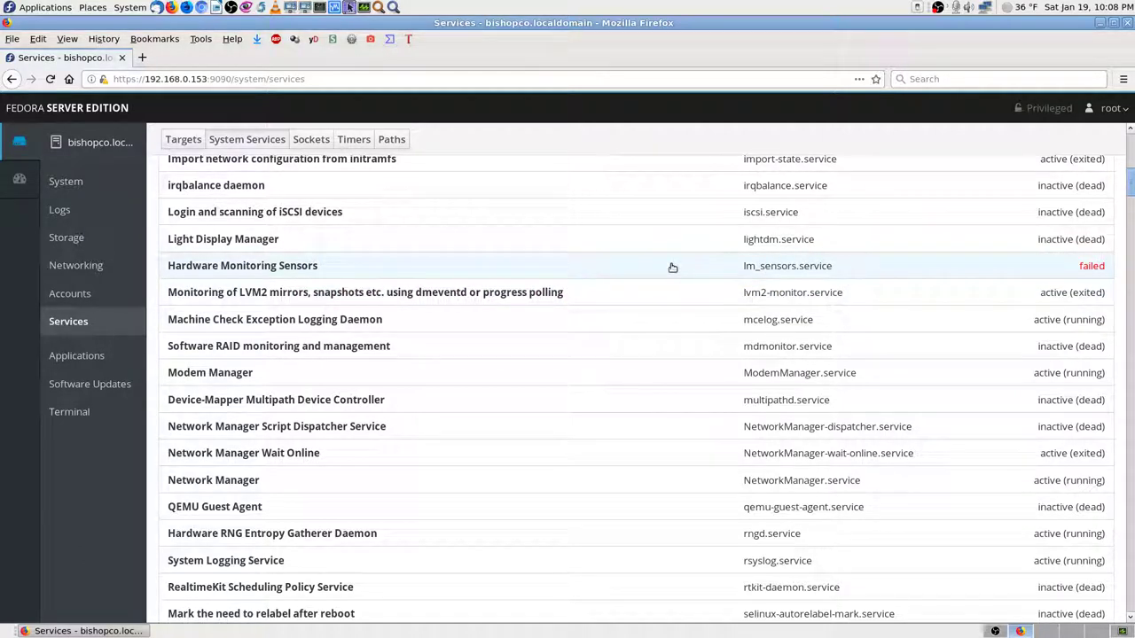
# Find 'failed' on the services page and step through its matches
pyautogui.hotkey('ctrl', 'f')
pyautogui.write('fail')
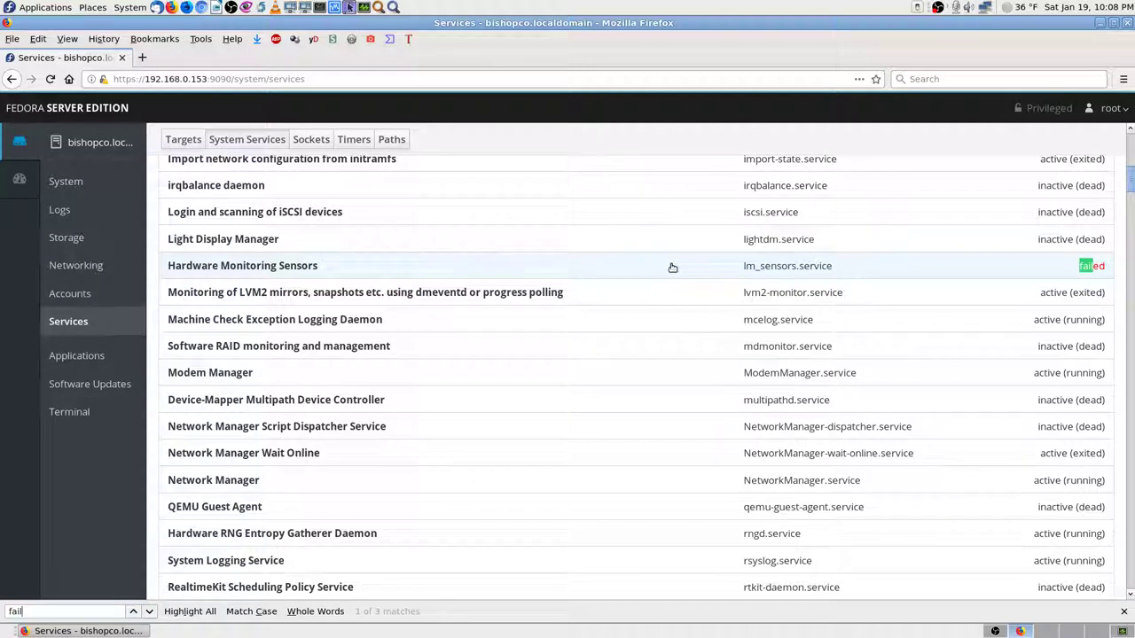
pyautogui.click(673, 267)
pyautogui.write('ed')
pyautogui.press('Return')
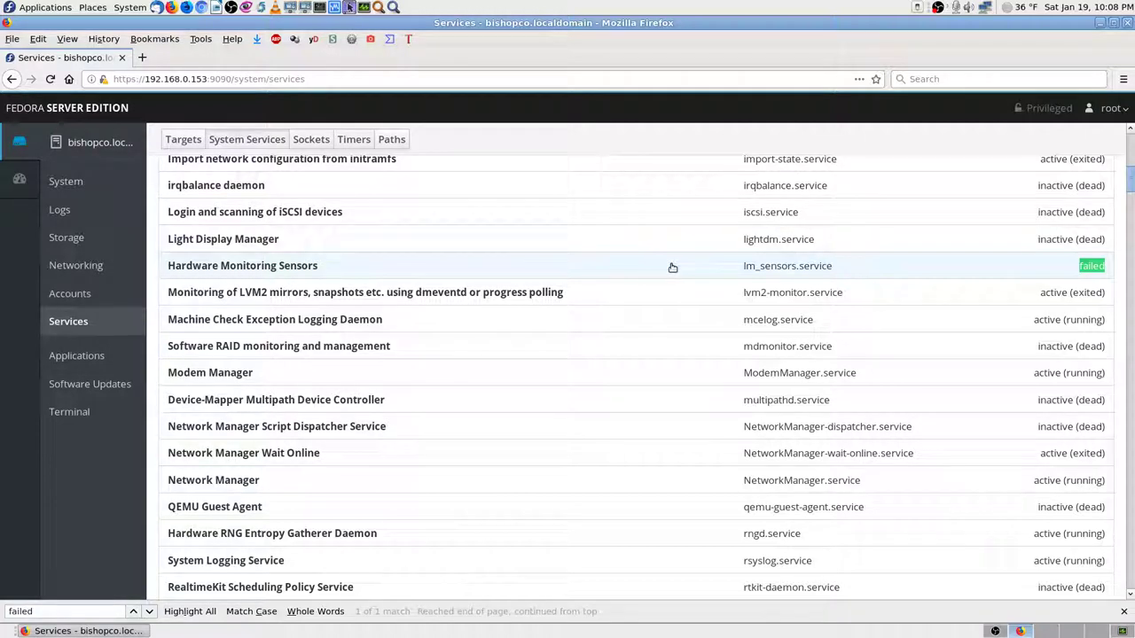
pyautogui.press('BackSpace')
pyautogui.press('BackSpace')
pyautogui.press('BackSpace')
pyautogui.press('BackSpace')
pyautogui.press('BackSpace')
pyautogui.press('BackSpace')
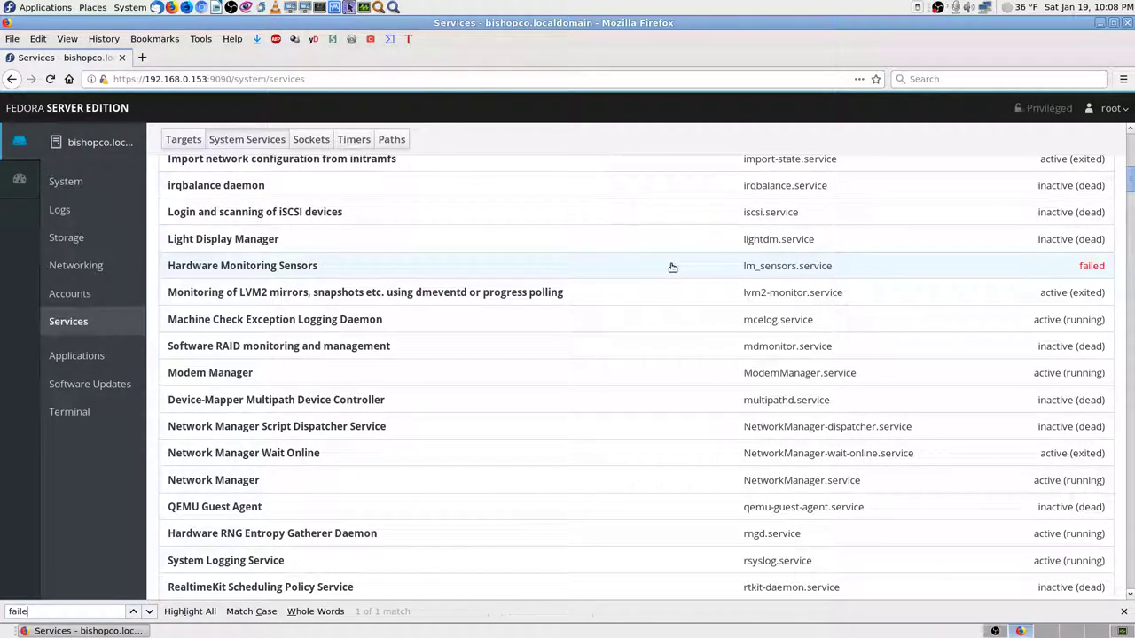
# Search for 'missin' and then 'not', cycling through the matches before clearing the find box
pyautogui.write('missin')
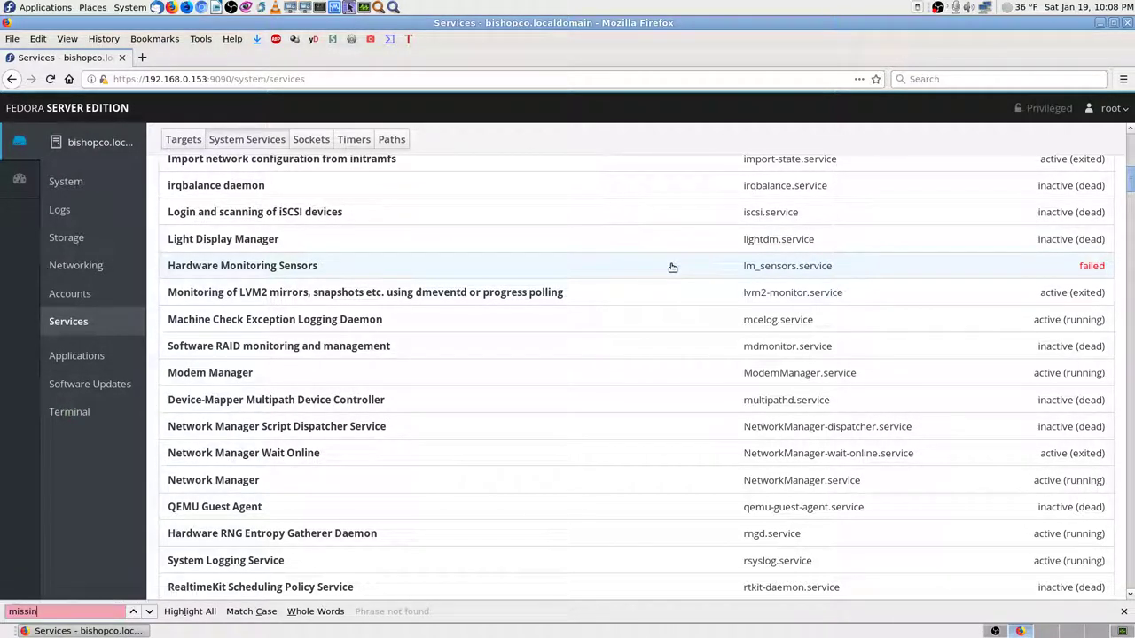
pyautogui.press('BackSpace')
pyautogui.press('BackSpace')
pyautogui.press('BackSpace')
pyautogui.press('BackSpace')
pyautogui.press('BackSpace')
pyautogui.press('BackSpace')
pyautogui.press('BackSpace')
pyautogui.write('not')
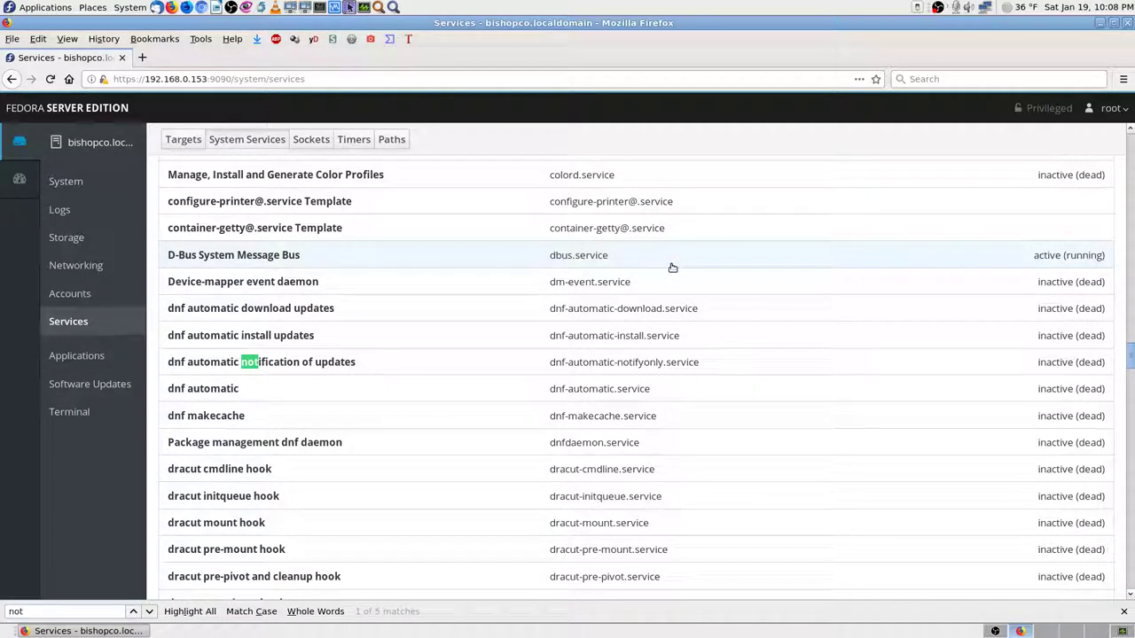
pyautogui.press('Return')
pyautogui.press('Return')
pyautogui.press('Return')
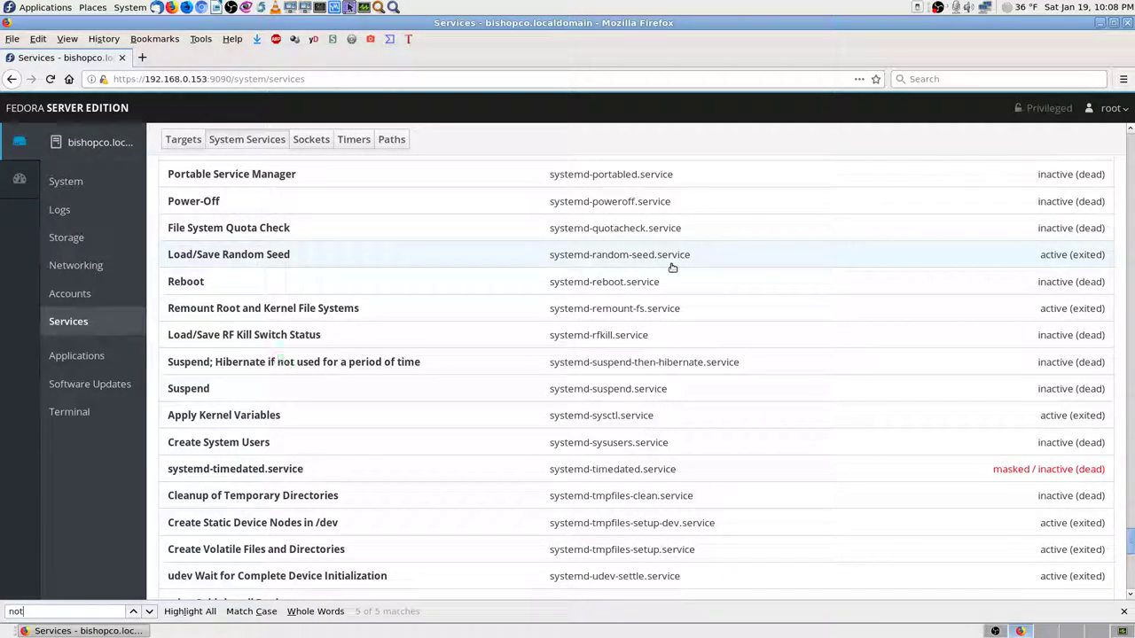
pyautogui.press('Return')
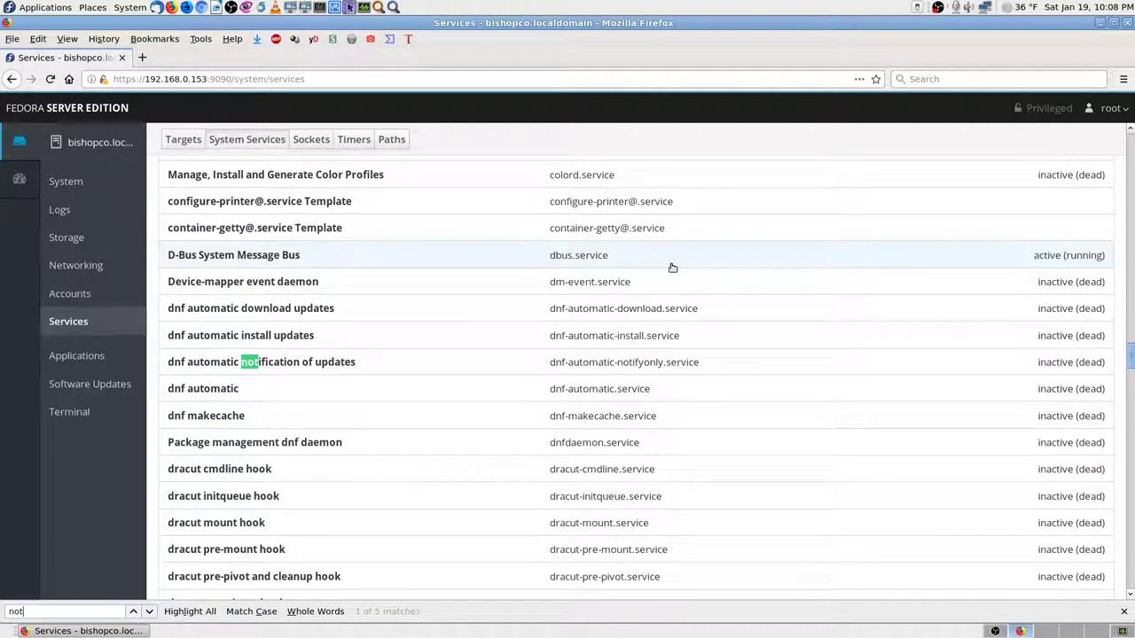
pyautogui.press('Return')
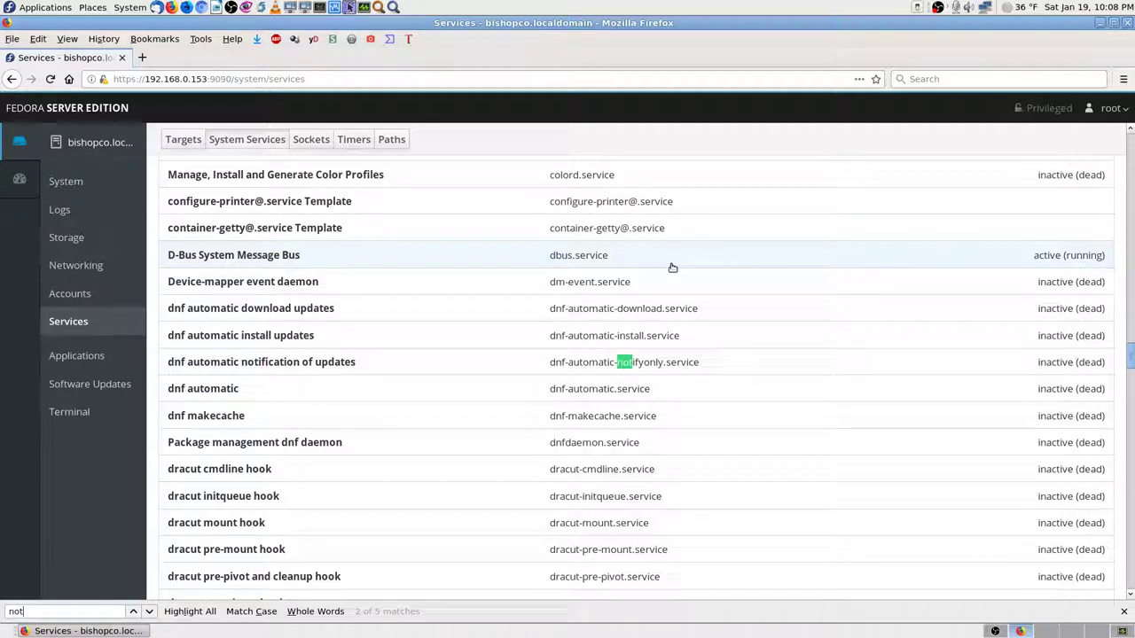
pyautogui.press('BackSpace')
pyautogui.press('BackSpace')
pyautogui.press('BackSpace')
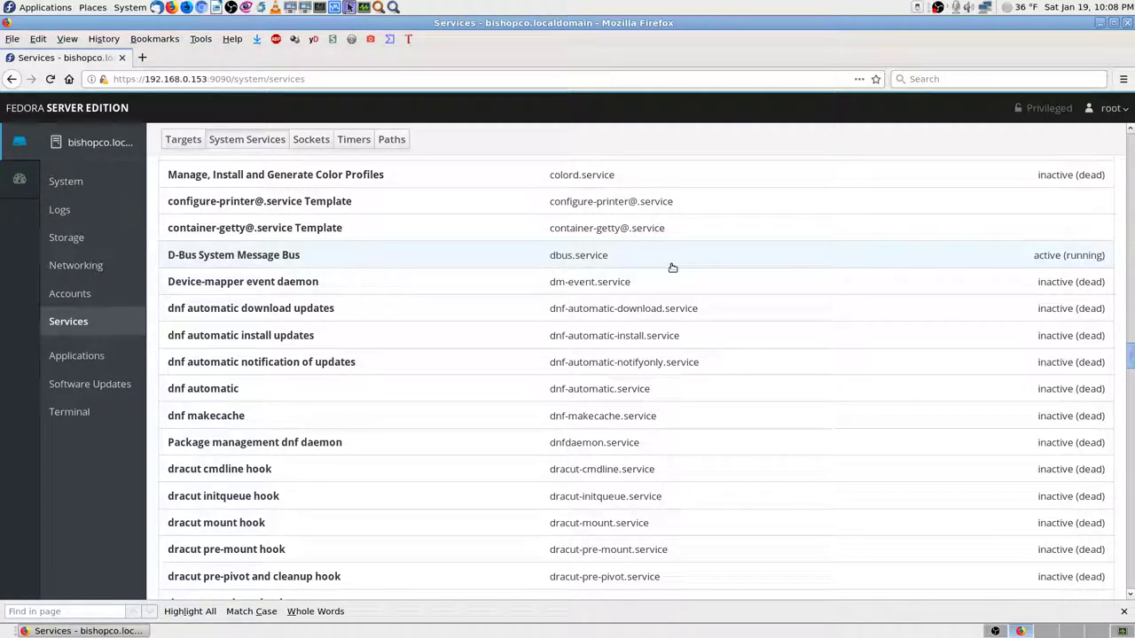
# Scroll through the rest of the Cockpit services list, then open the Applications page
pyautogui.scroll(-6, 1131, 373)
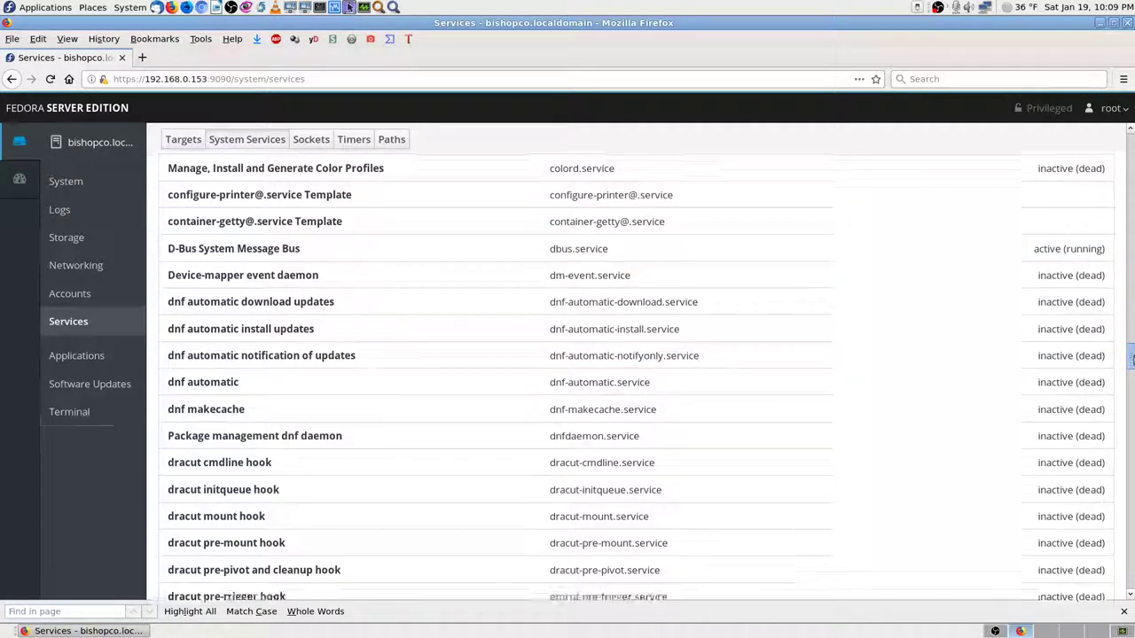
pyautogui.moveTo(1132, 380); pyautogui.dragTo(1133, 504)
pyautogui.moveTo(1132, 498); pyautogui.dragTo(1130, 543)
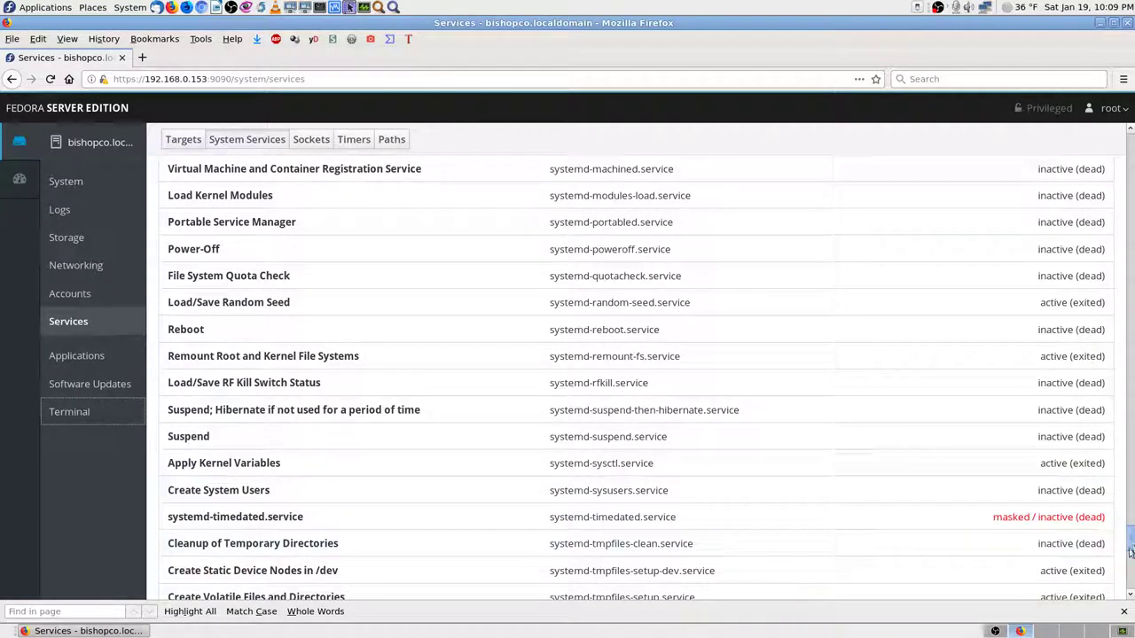
pyautogui.moveTo(1131, 552); pyautogui.dragTo(1128, 146)
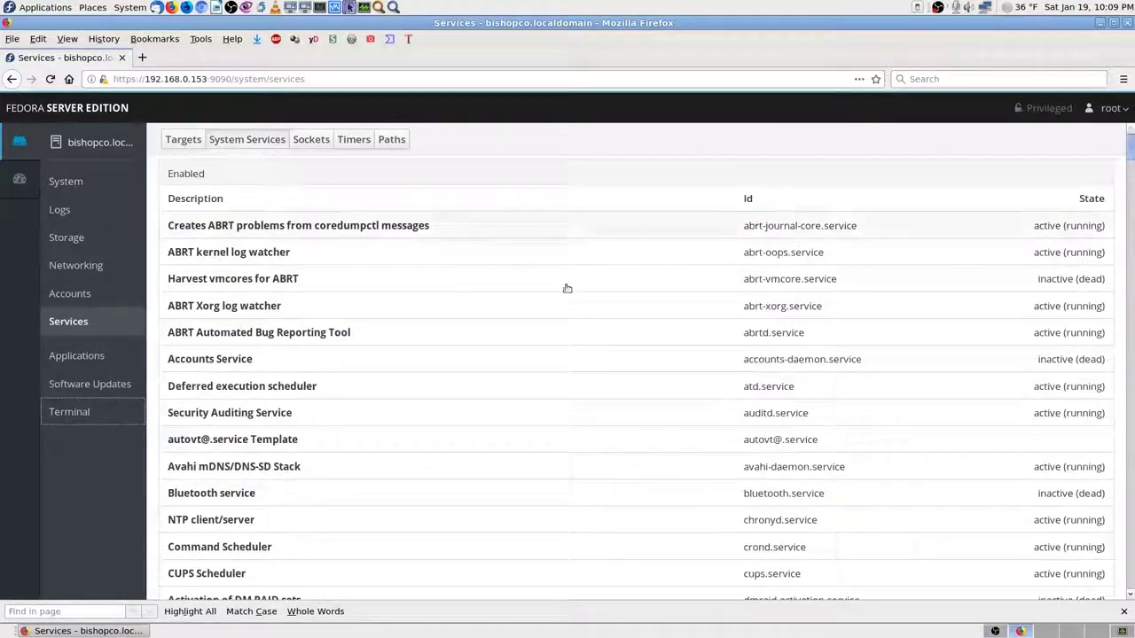
pyautogui.click(89, 357)
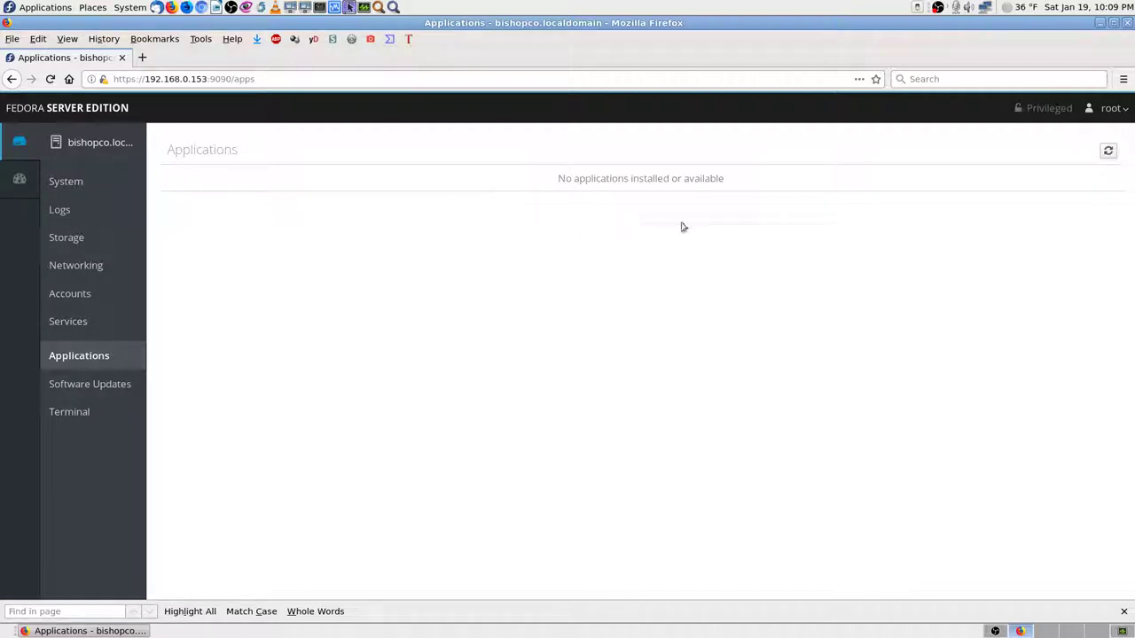
# Refresh the Applications list, close the Find bar, and switch to the multi-server Dashboard
pyautogui.click(1109, 151)
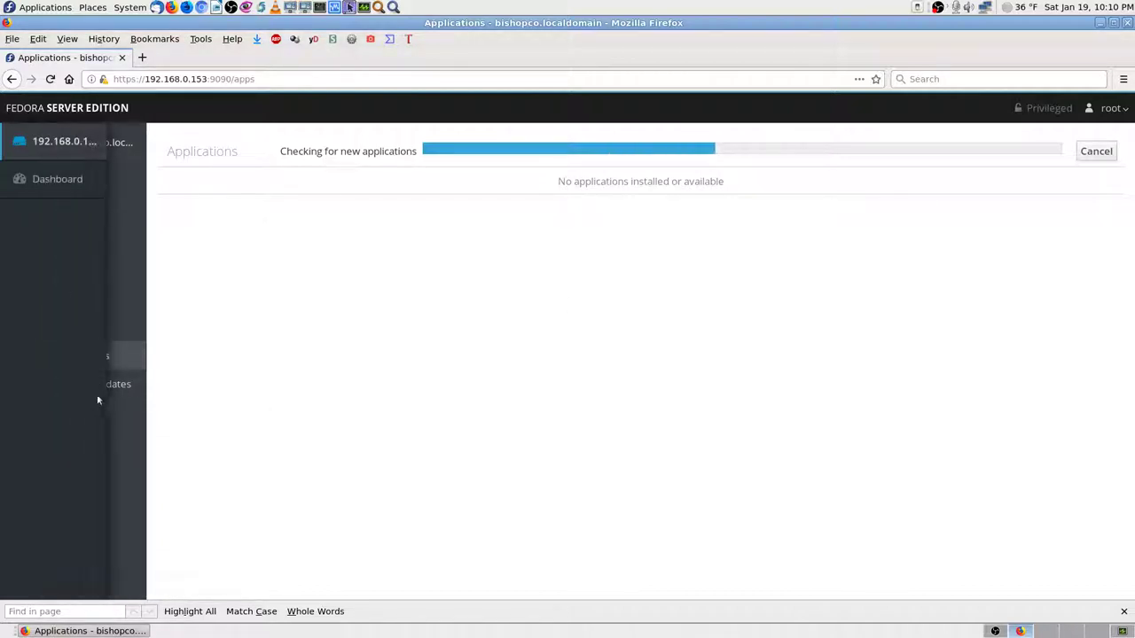
pyautogui.moveTo(20, 217)
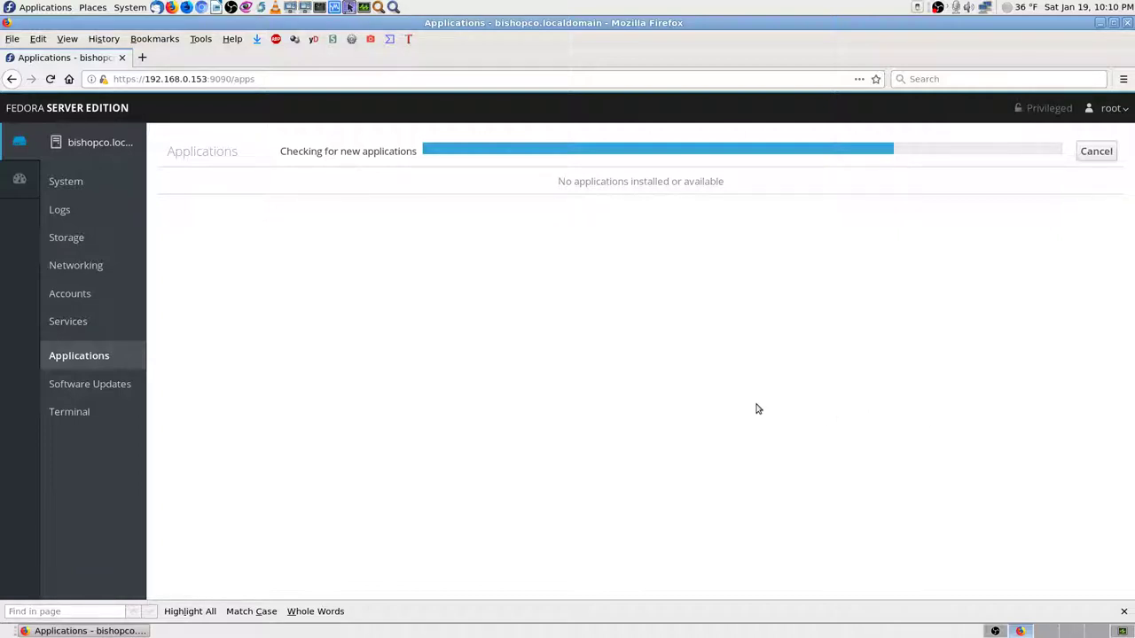
pyautogui.click(1124, 612)
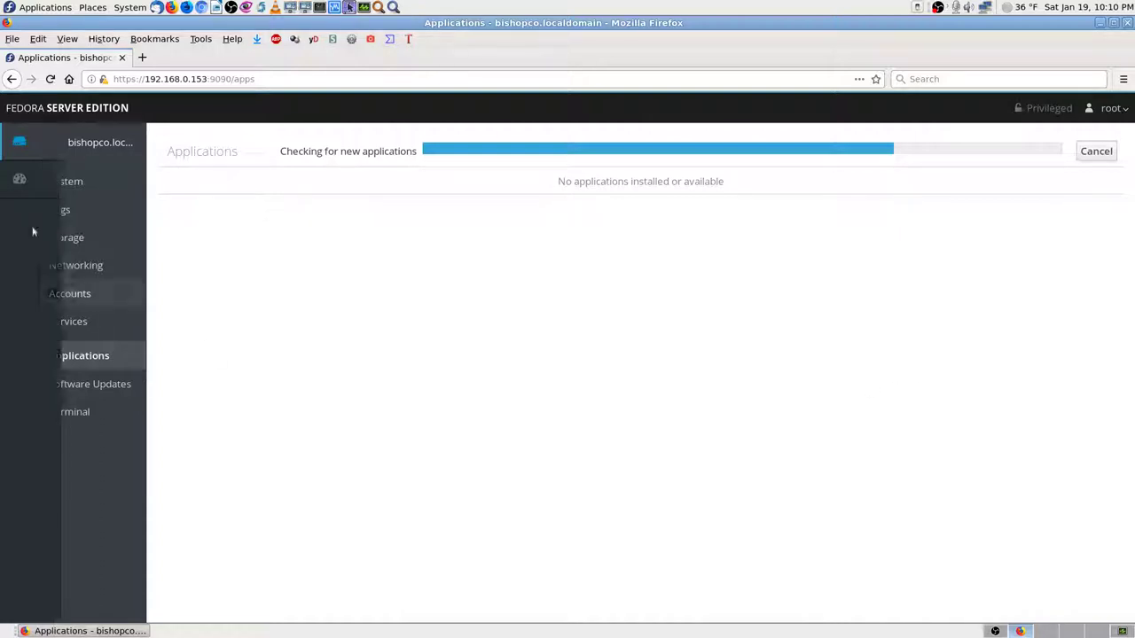
pyautogui.click(48, 180)
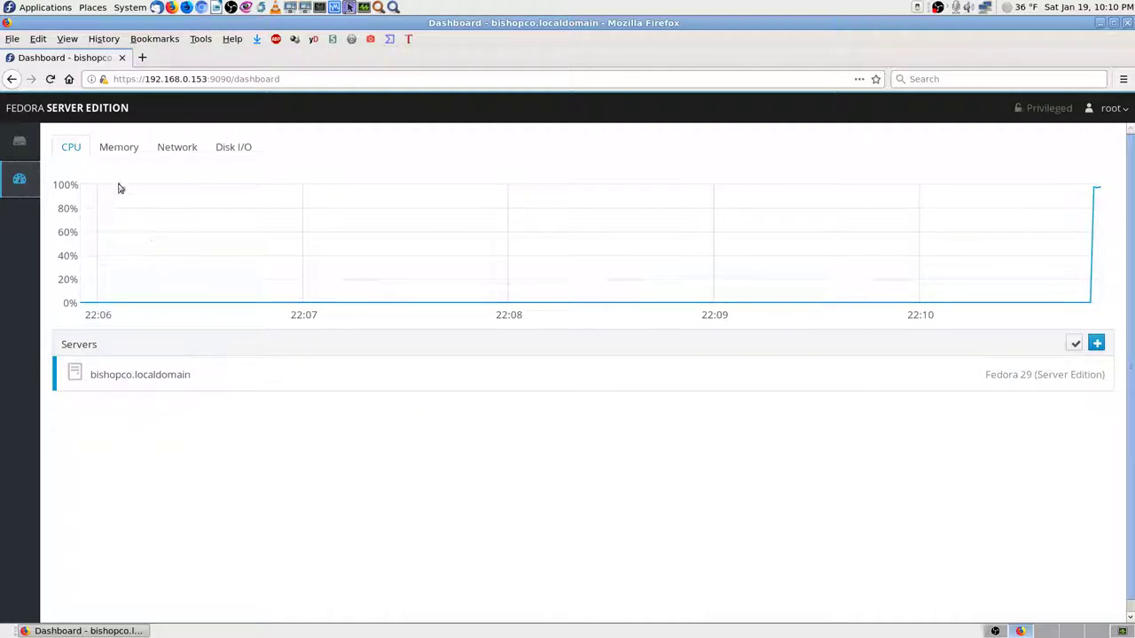
# Cycle the dashboard chart through Memory, Network and Disk I/O, then back to CPU
pyautogui.click(126, 147)
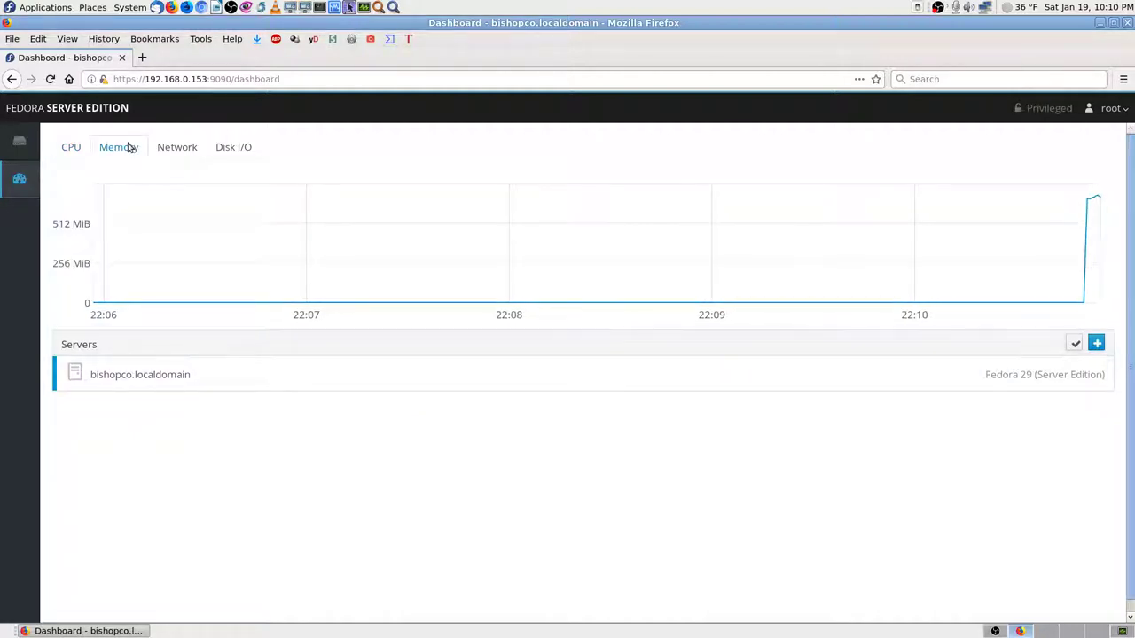
pyautogui.click(168, 149)
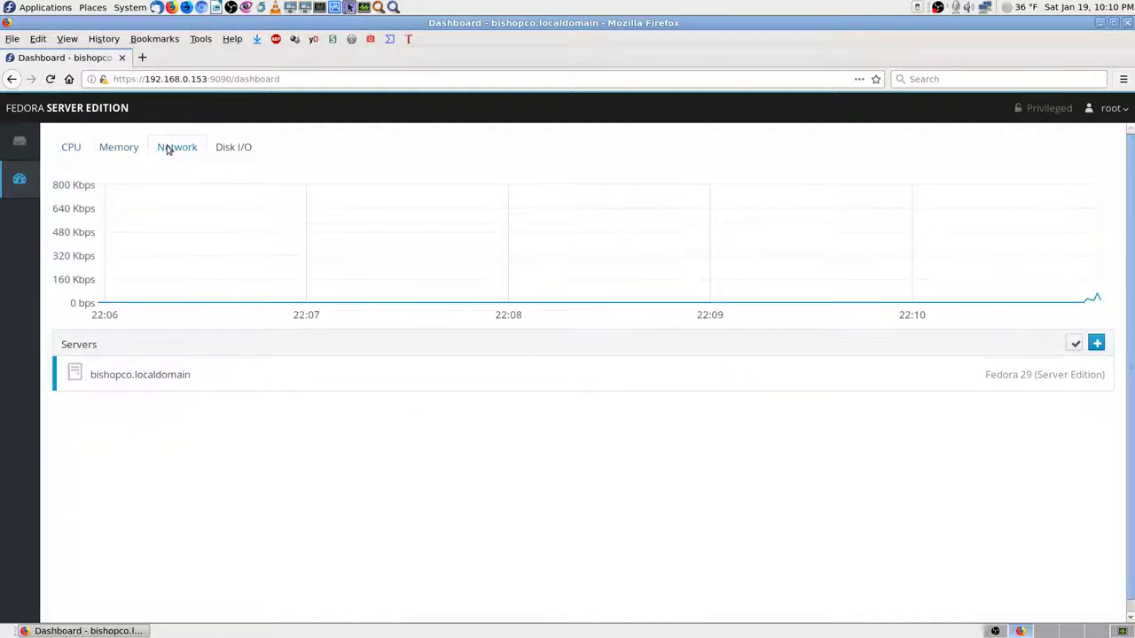
pyautogui.click(233, 148)
pyautogui.click(64, 149)
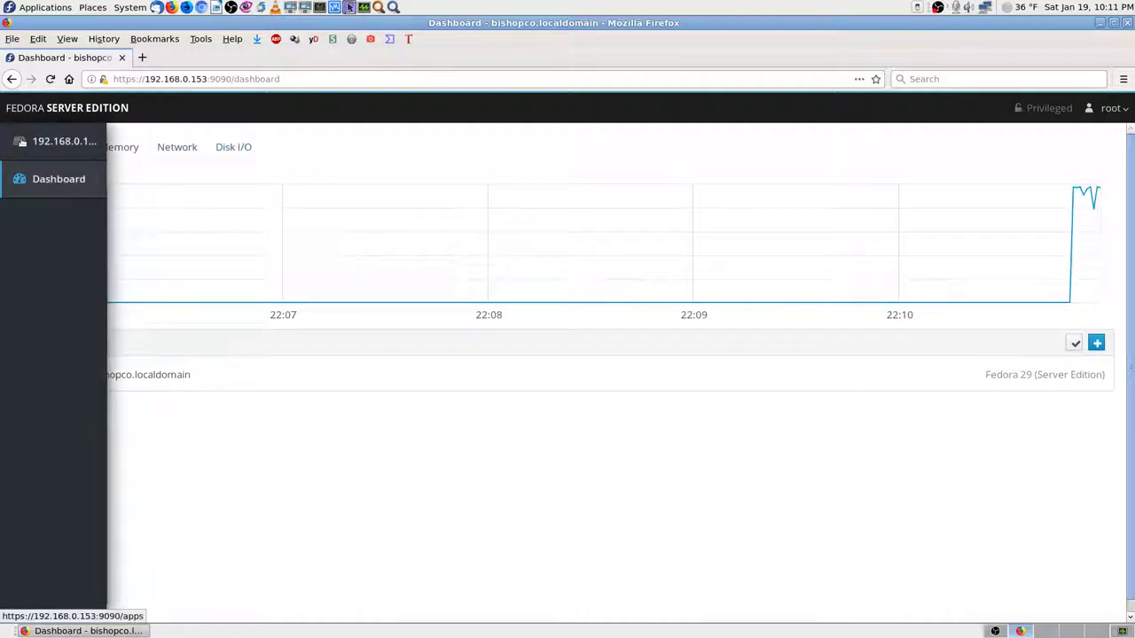
# Open the bishopco server and go to its Software Updates page
pyautogui.click(50, 142)
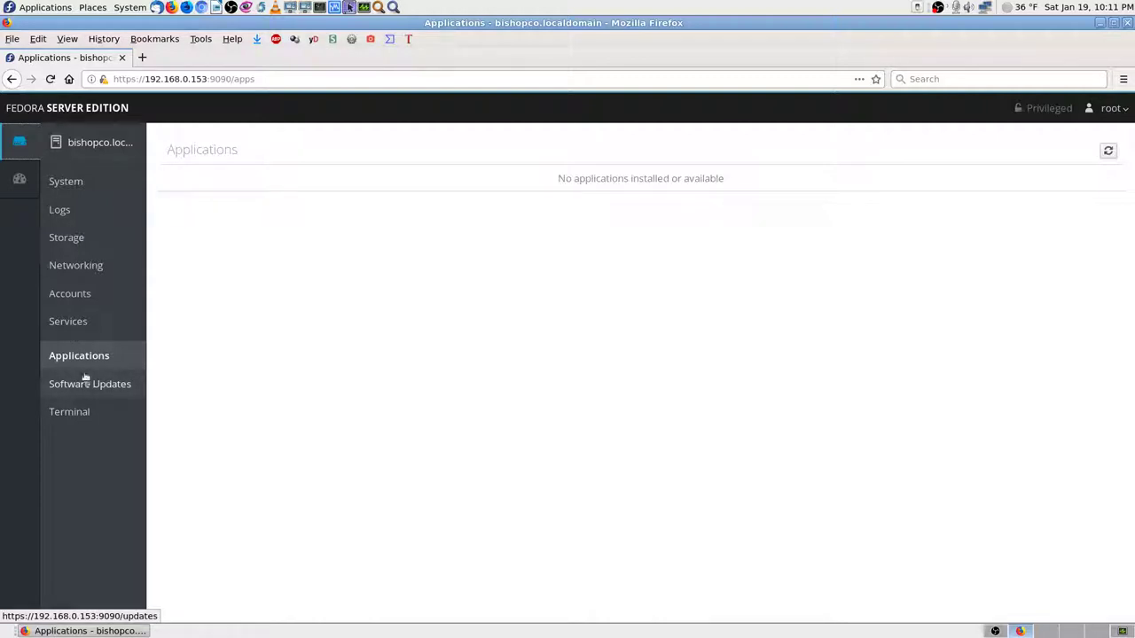
pyautogui.moveTo(64, 144)
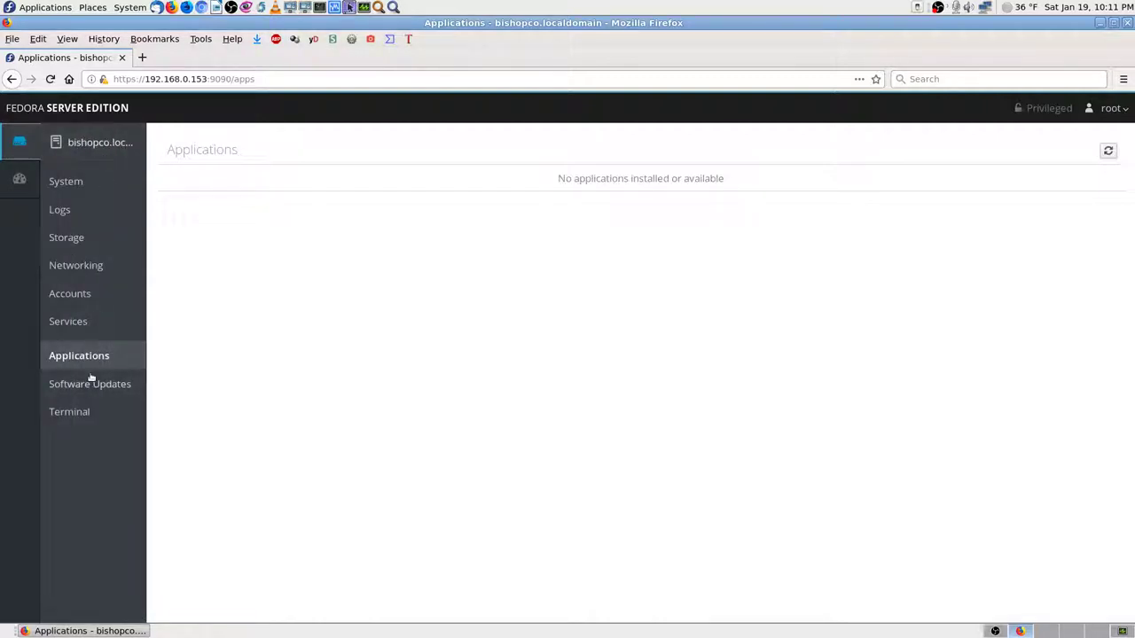
pyautogui.click(89, 386)
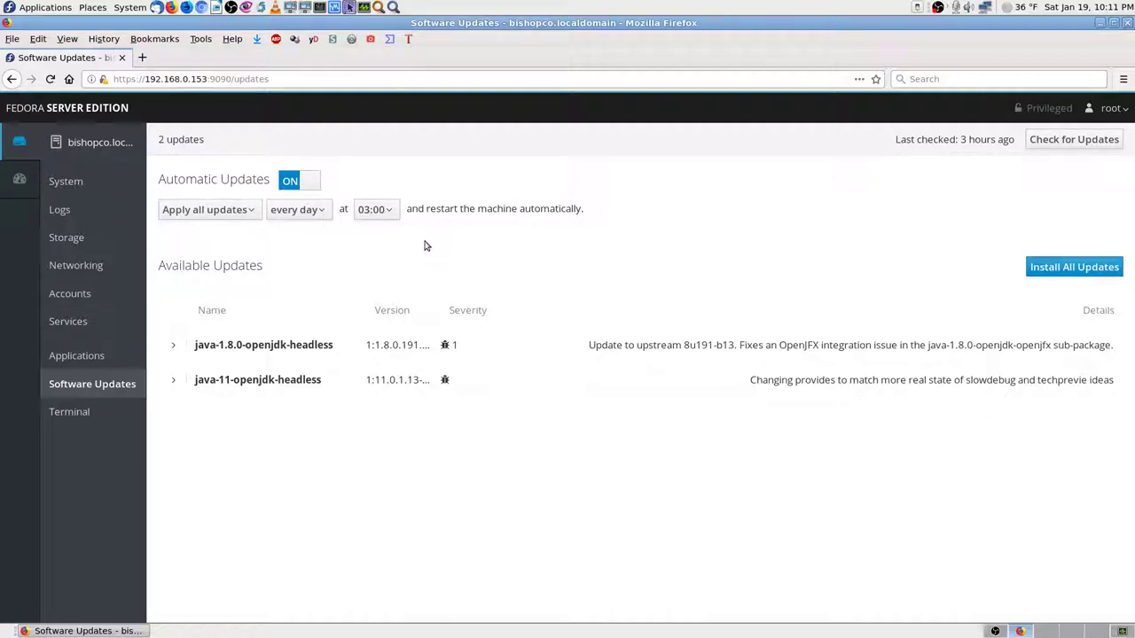
# Screenshot the Software Updates page, dismiss the screenshot dialog, and open the Terminal
pyautogui.press('Print')
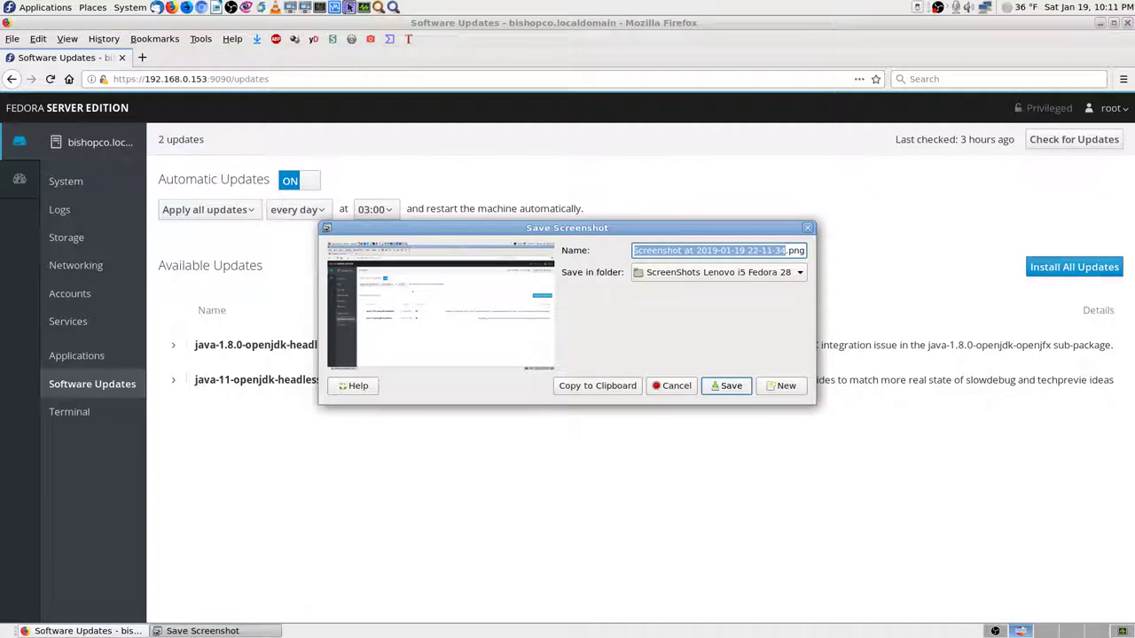
pyautogui.press('Return')
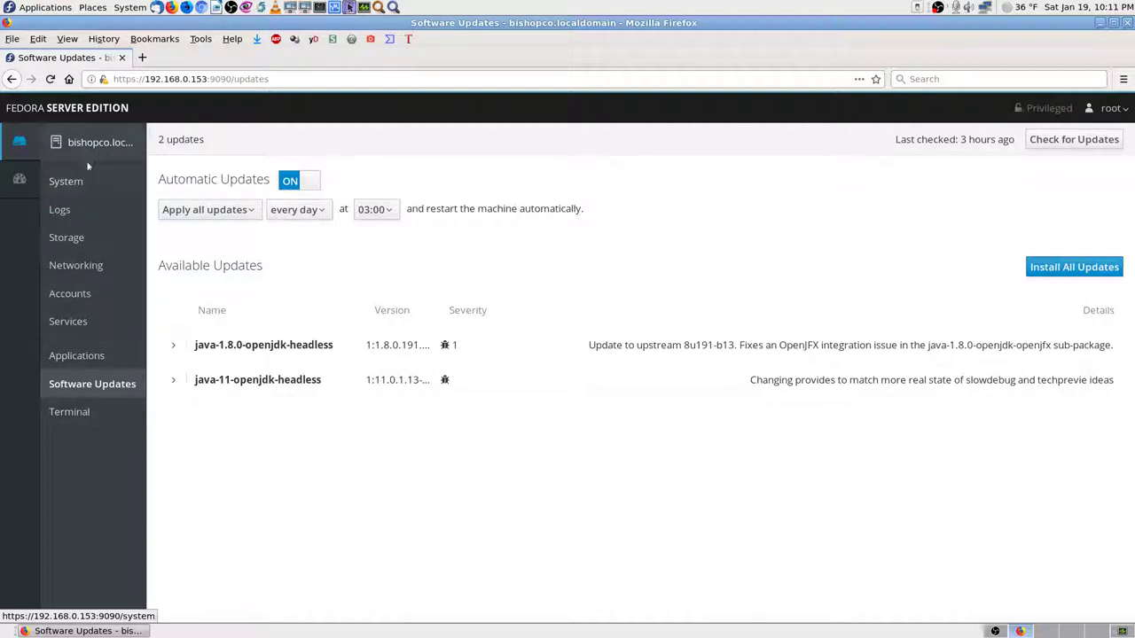
pyautogui.click(82, 412)
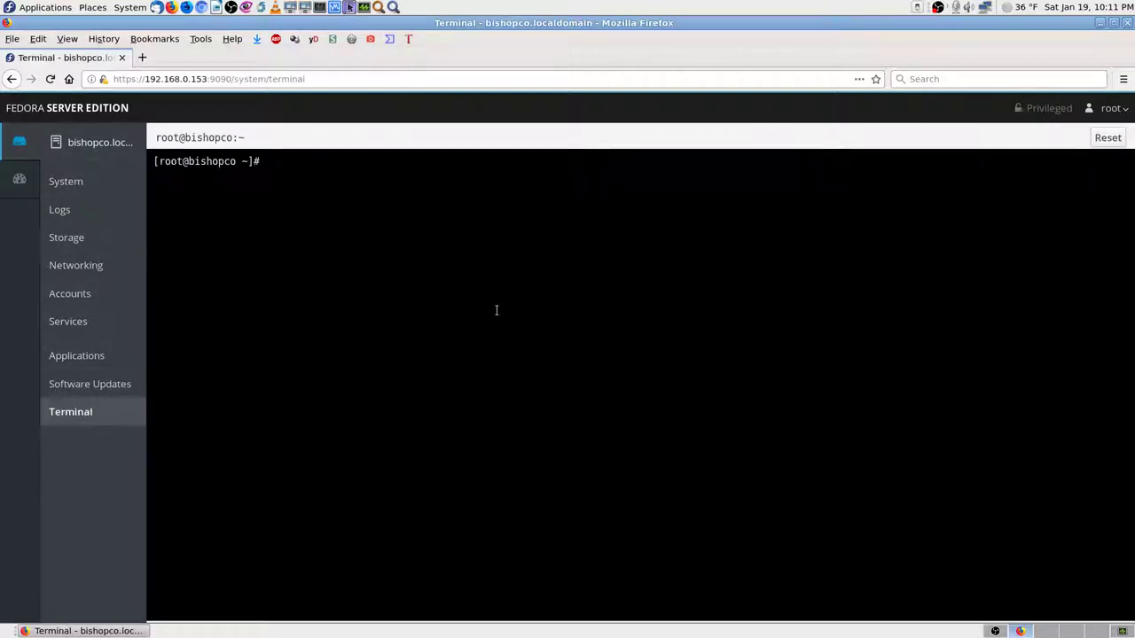
# Launch Midnight Commander with mc and browse the home folder listing
pyautogui.write('mc')
pyautogui.press('Return')
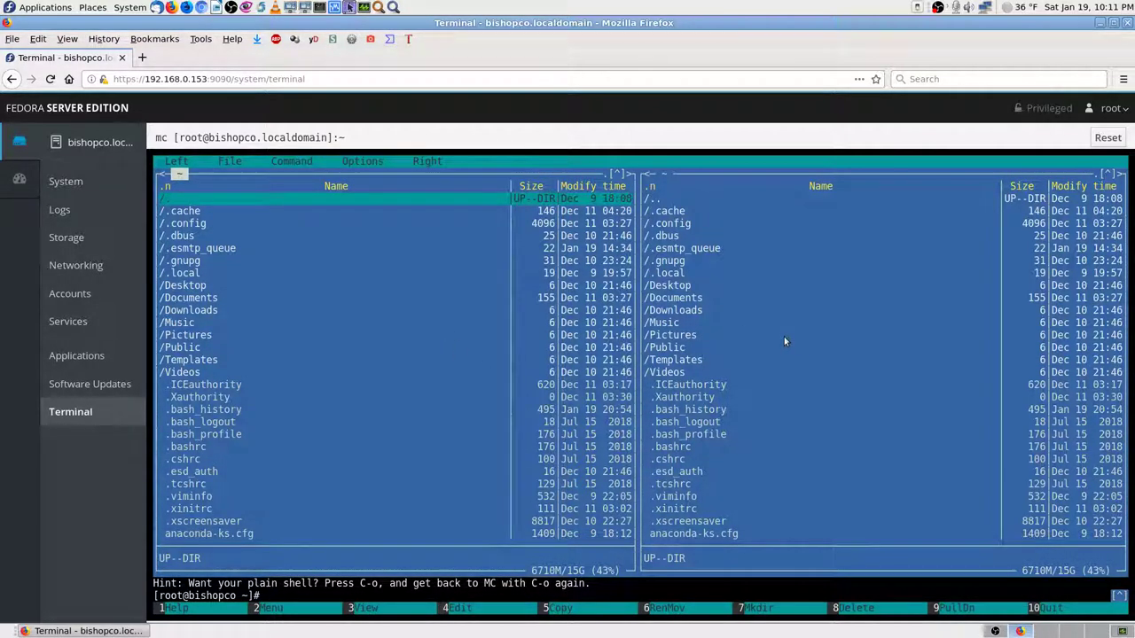
pyautogui.press('Down')
pyautogui.press('Down')
pyautogui.press('Down')
pyautogui.press('Down')
pyautogui.press('Down')
pyautogui.press('Down')
pyautogui.press('Up')
pyautogui.press('Up')
pyautogui.press('Up')
pyautogui.press('Up')
pyautogui.press('Up')
pyautogui.press('Up')
pyautogui.press('Down')
pyautogui.press('Down')
pyautogui.press('Down')
pyautogui.press('Up')
pyautogui.press('Up')
pyautogui.press('Up')
# Move the left-panel selection to the Documents folder and enter it
pyautogui.press('Down')
pyautogui.press('Down')
pyautogui.press('Down')
pyautogui.press('Up')
pyautogui.press('Up')
pyautogui.press('Down')
pyautogui.press('Down')
pyautogui.press('Down')
pyautogui.press('Down')
pyautogui.press('Down')
pyautogui.press('Down')
pyautogui.press('Down')
pyautogui.press('Down')
pyautogui.press('Down')
pyautogui.press('Down')
pyautogui.press('Down')
pyautogui.press('Up')
pyautogui.press('Up')
pyautogui.press('Up')
pyautogui.press('Up')
pyautogui.press('Up')
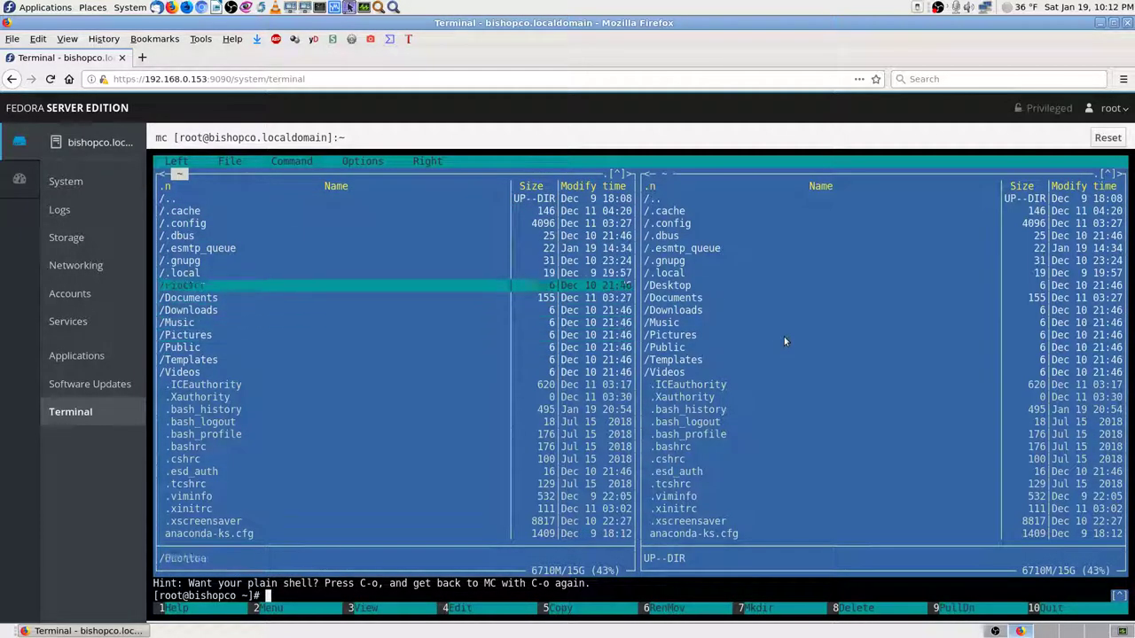
pyautogui.press('Up')
pyautogui.press('Down')
pyautogui.press('Down')
pyautogui.press('Return')
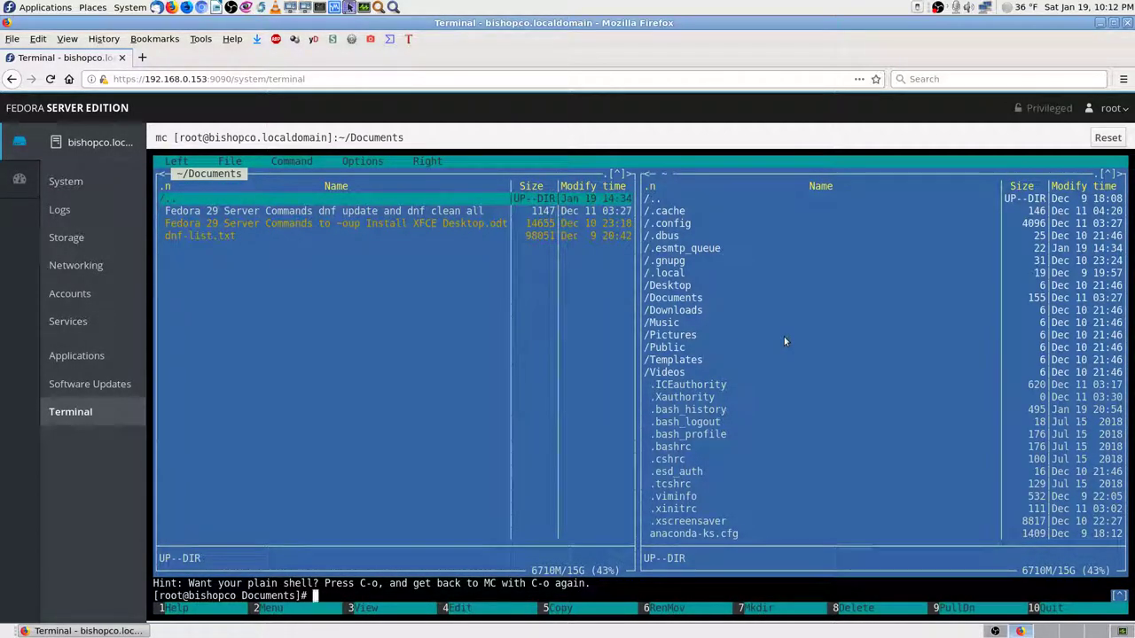
# Browse the Documents files: dnf update commands, XFCE Desktop install commands and dnf-list.txt
pyautogui.press('Down')
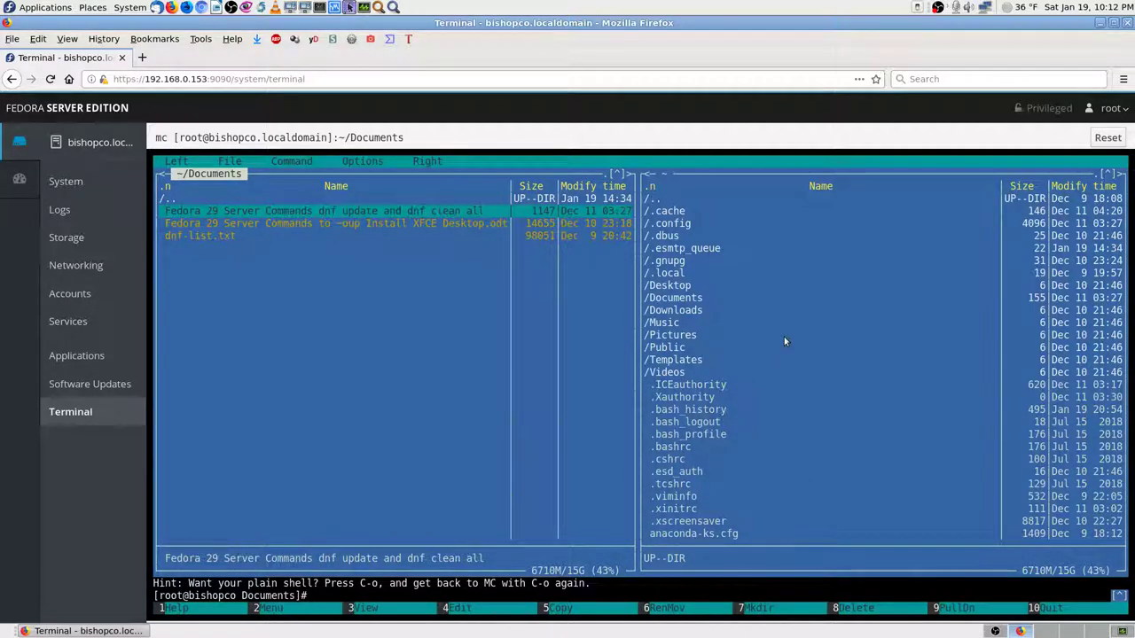
pyautogui.press('Down')
pyautogui.press('Up')
pyautogui.press('Down')
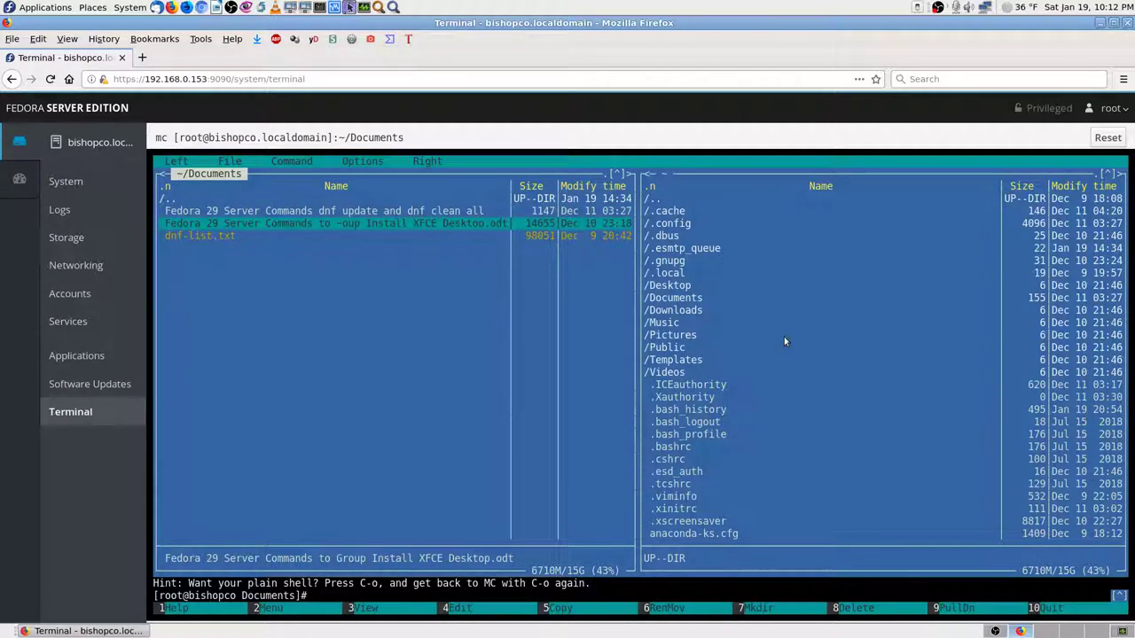
pyautogui.press('Down')
pyautogui.press('Up')
pyautogui.press('Down')
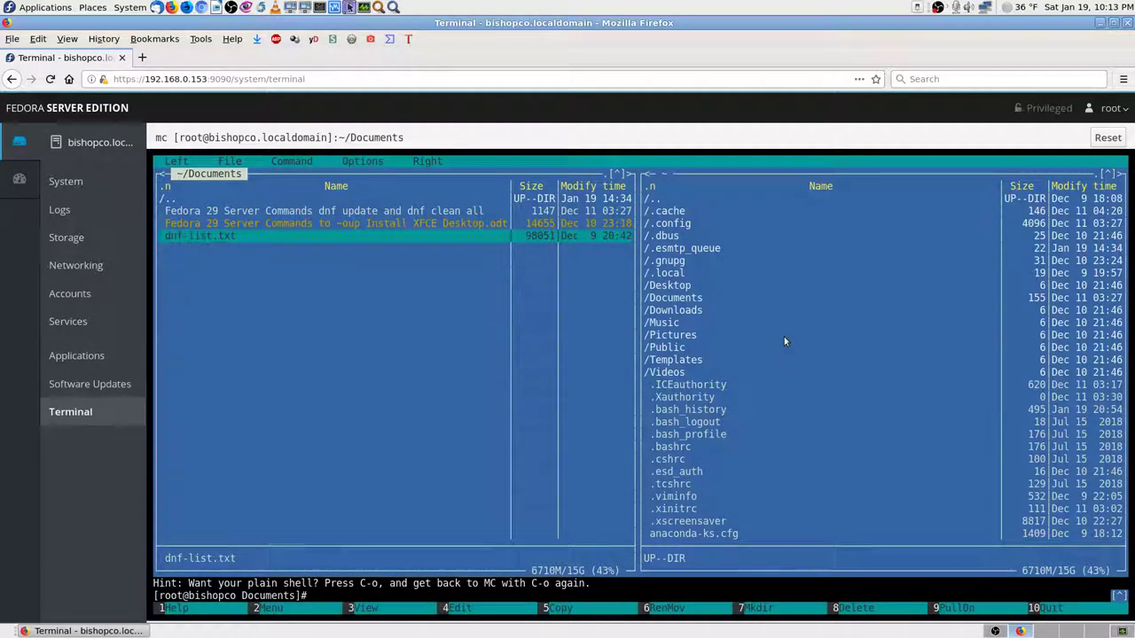
pyautogui.press('Up')
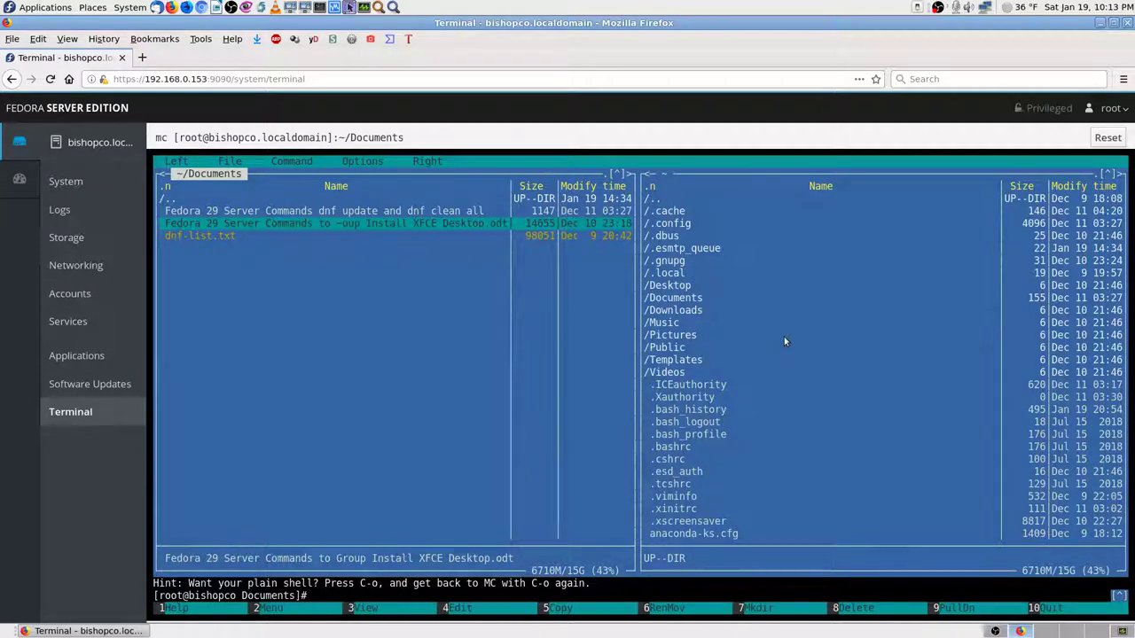
# Go up to the home folder and back into Documents, then open a blank Firefox tab
pyautogui.press('Up')
pyautogui.press('Up')
pyautogui.press('Return')
pyautogui.press('Return')
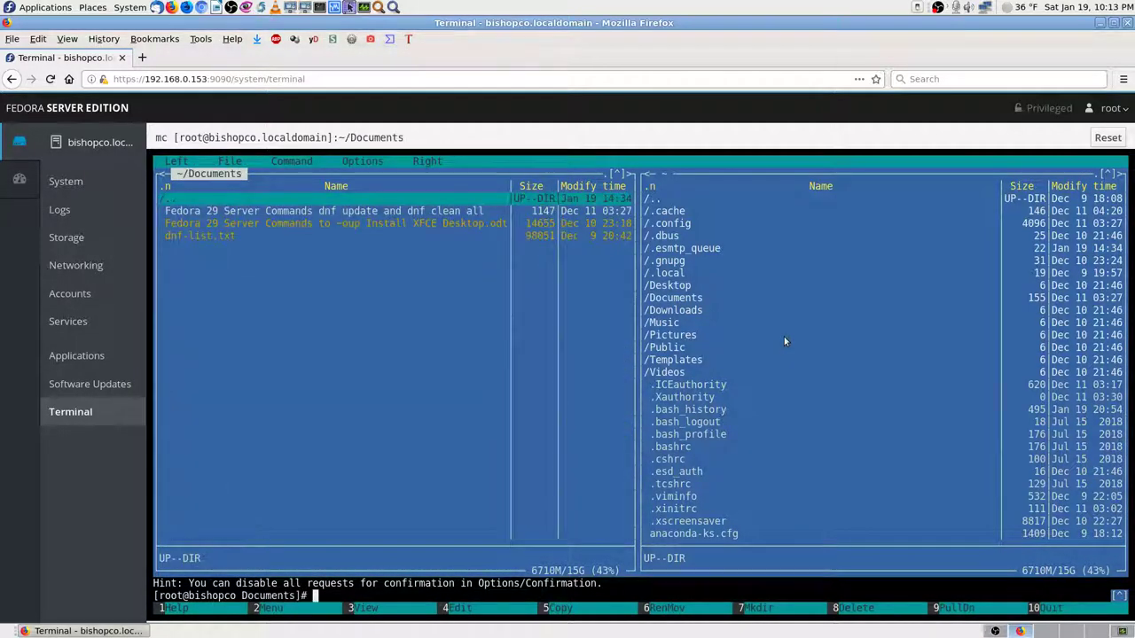
pyautogui.press('Down')
pyautogui.press('Up')
pyautogui.click(142, 57)
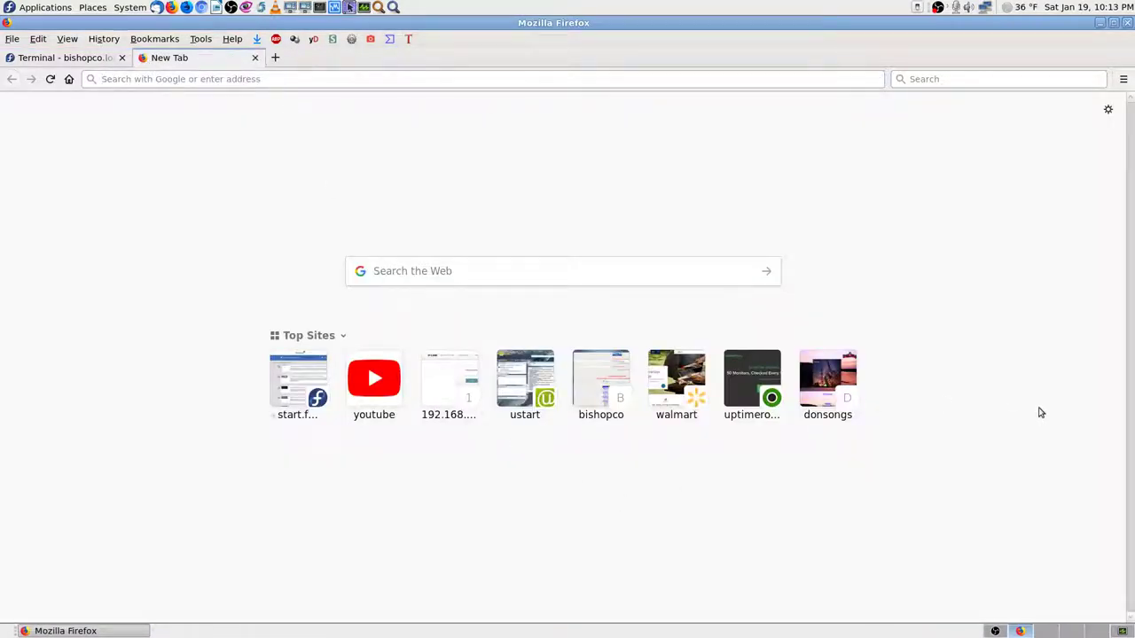
# Open the bookmarks Library with Ctrl+Shift+O and show the 'Fedora 29 Server login to XFCE Desktop' folder
pyautogui.hotkey('ctrl', 'shift', 'o')
pyautogui.click(101, 387)
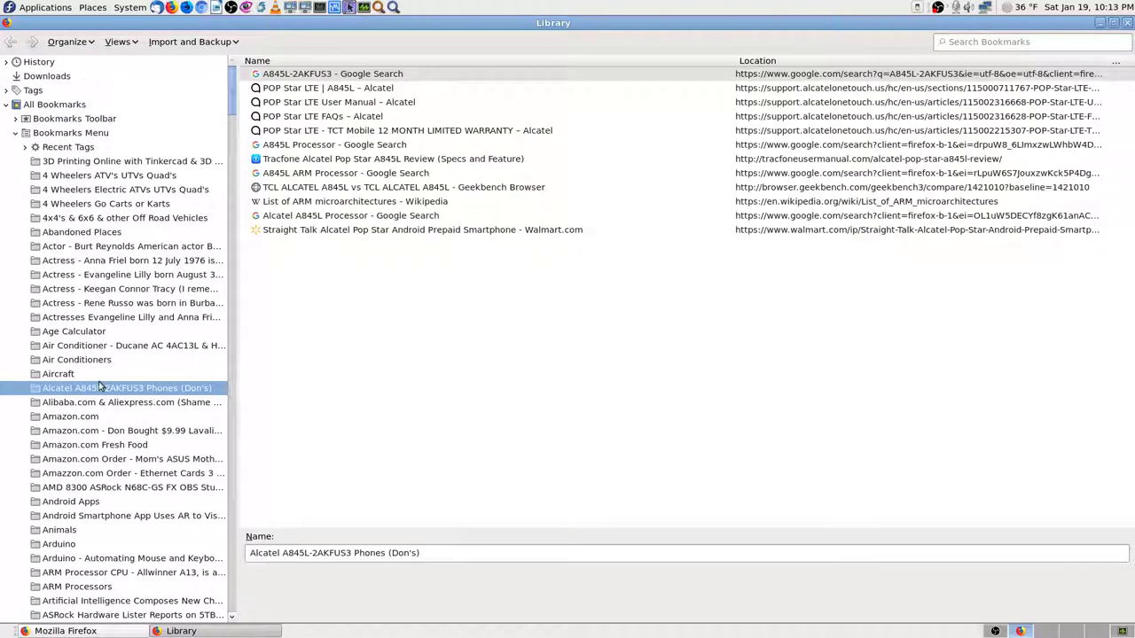
pyautogui.write('fe')
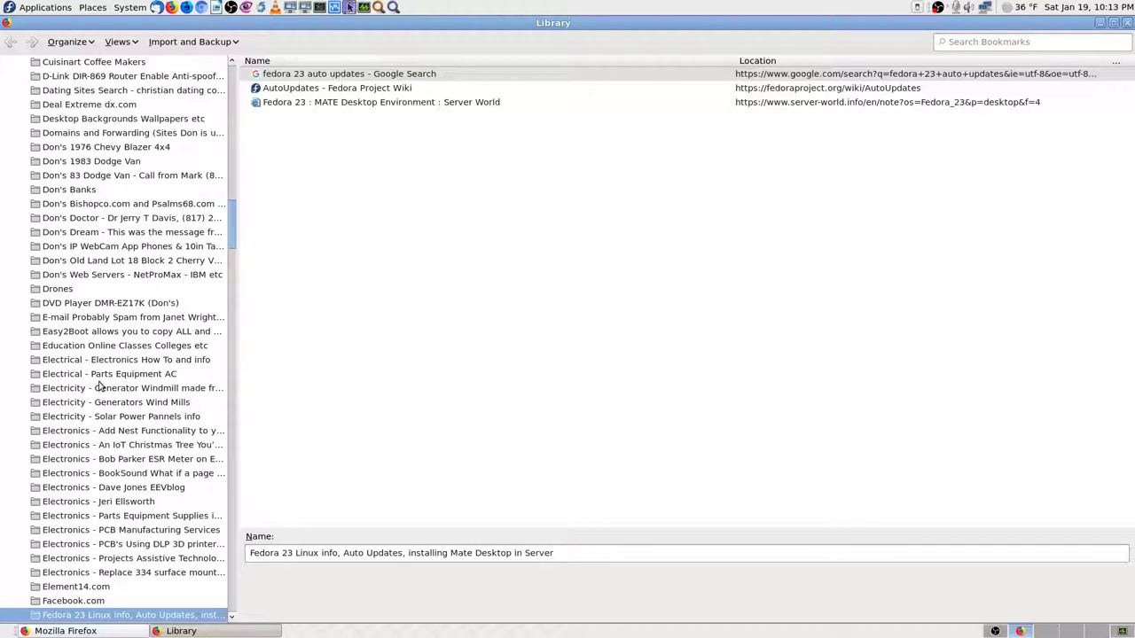
pyautogui.scroll(-8, 100, 387)
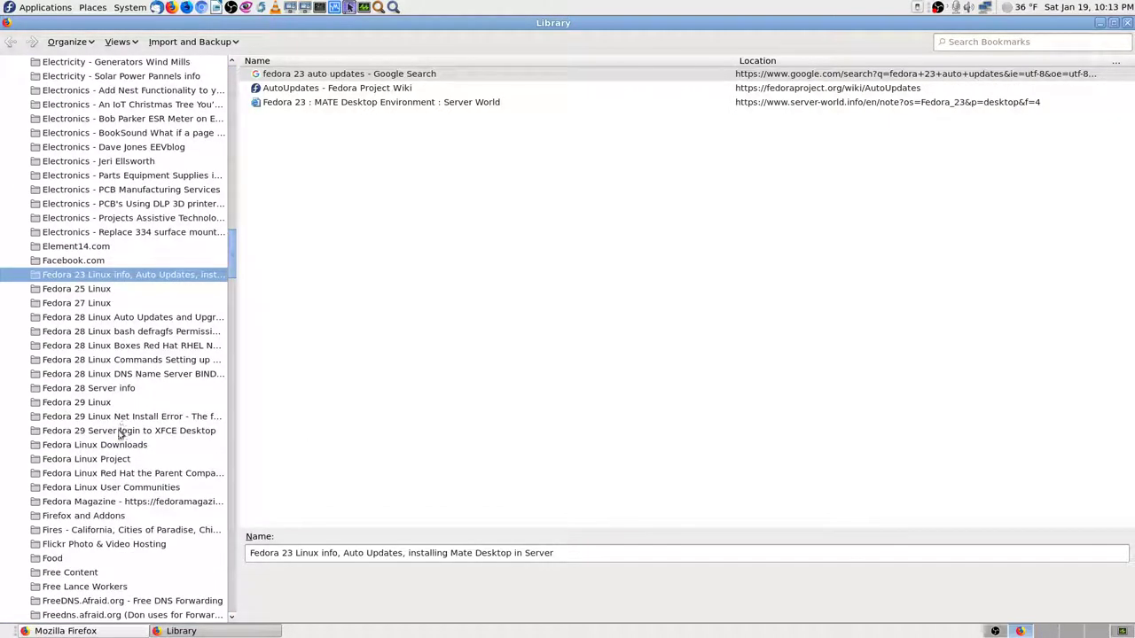
pyautogui.click(140, 432)
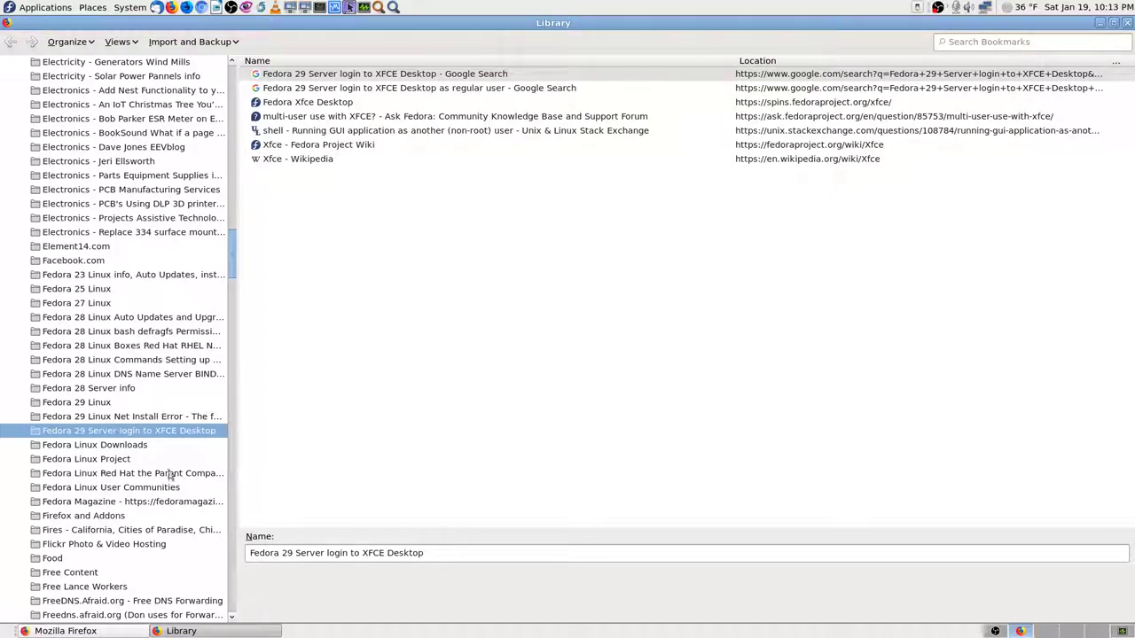
# Check the Fedora 29 Net Install Error and Fedora 29 Linux folders, then open the Fedora Xfce Desktop bookmark
pyautogui.click(182, 417)
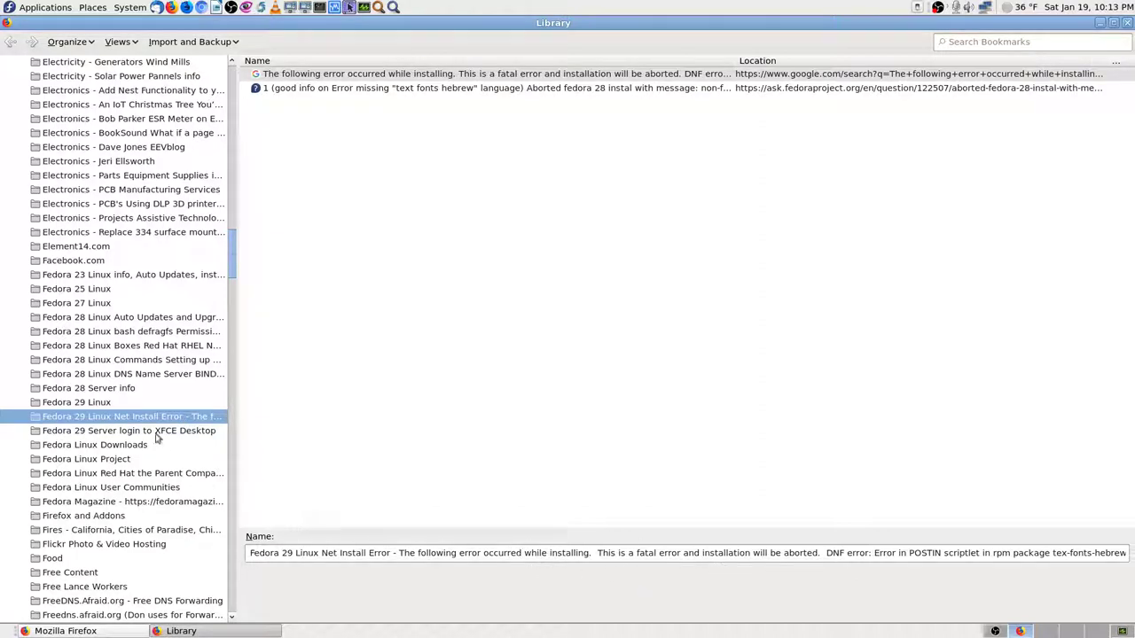
pyautogui.click(110, 404)
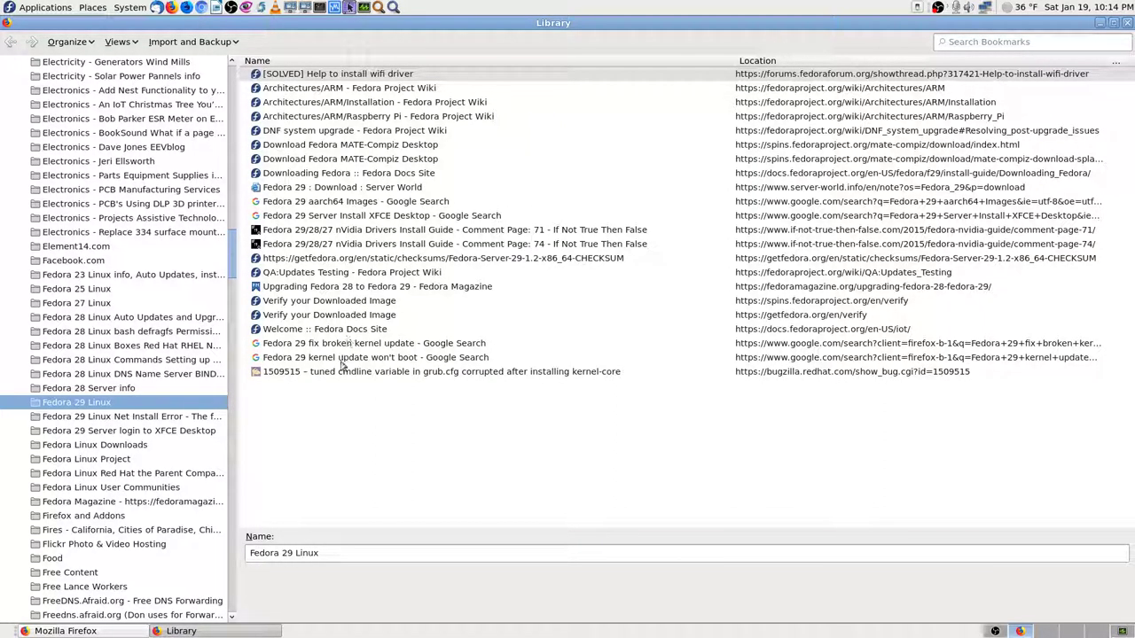
pyautogui.click(147, 431)
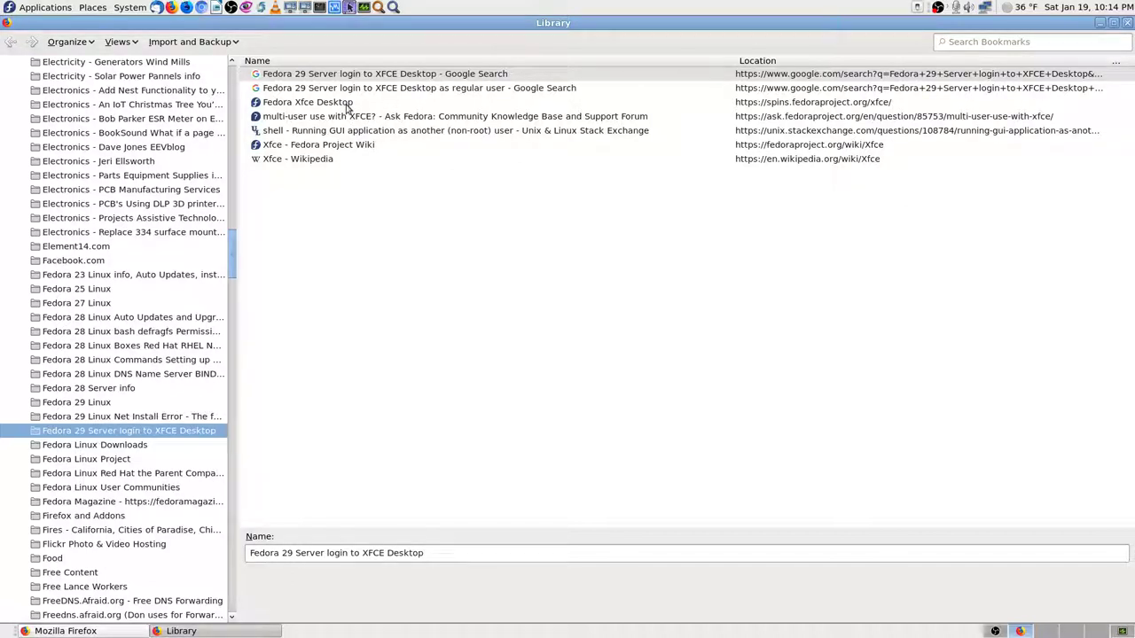
pyautogui.doubleClick(349, 103)
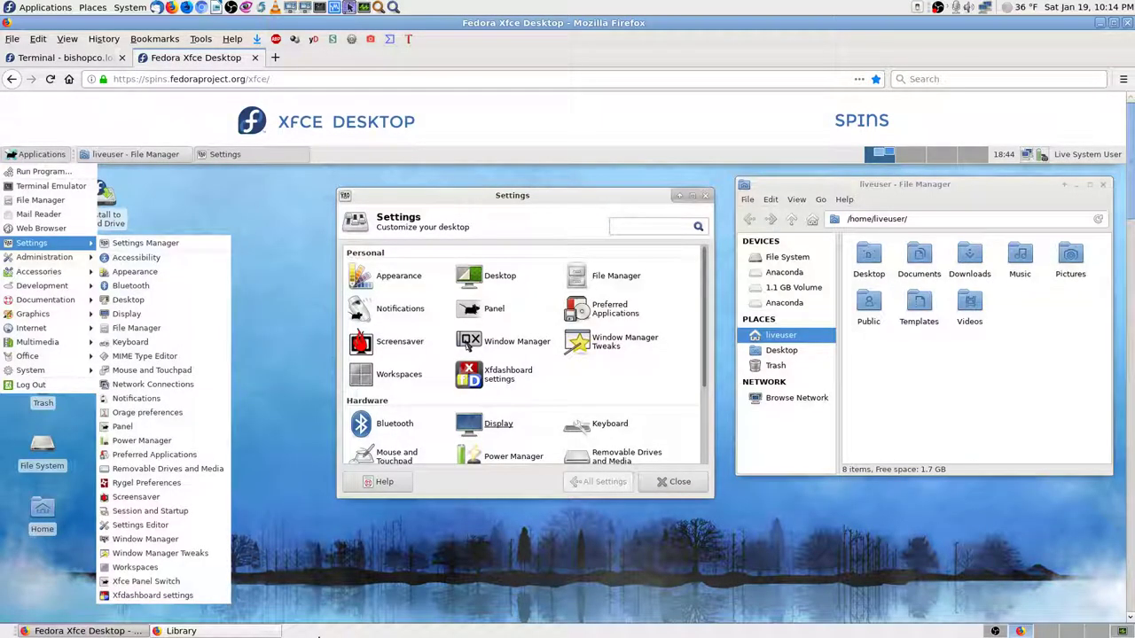
# From the Library, open the Stack Exchange question on running GUI apps as non-root
pyautogui.click(241, 630)
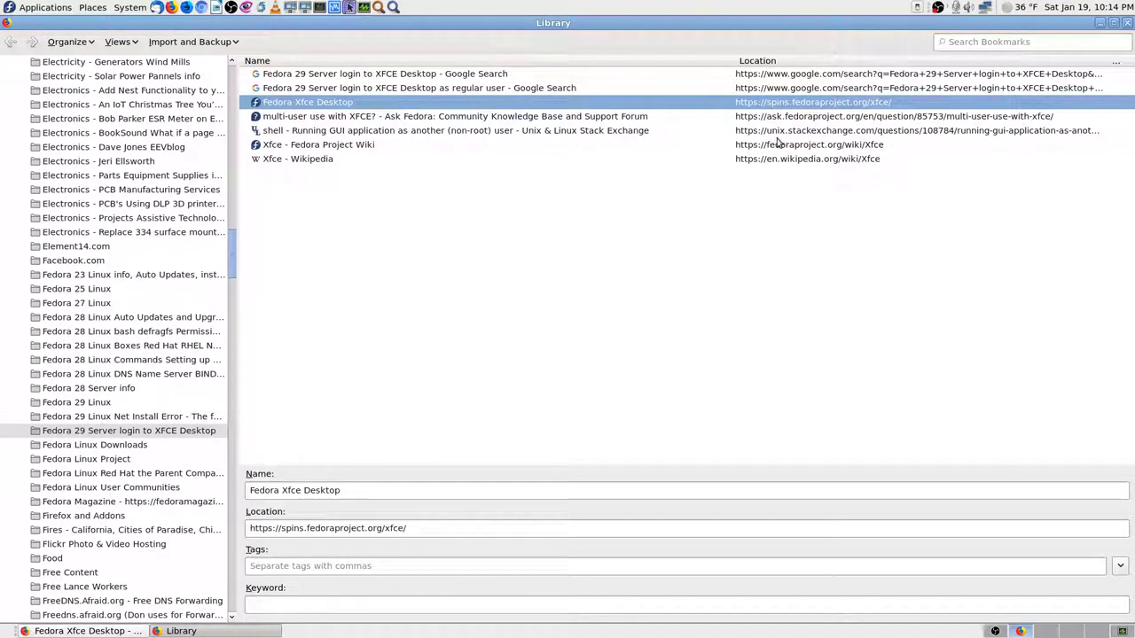
pyautogui.click(433, 131)
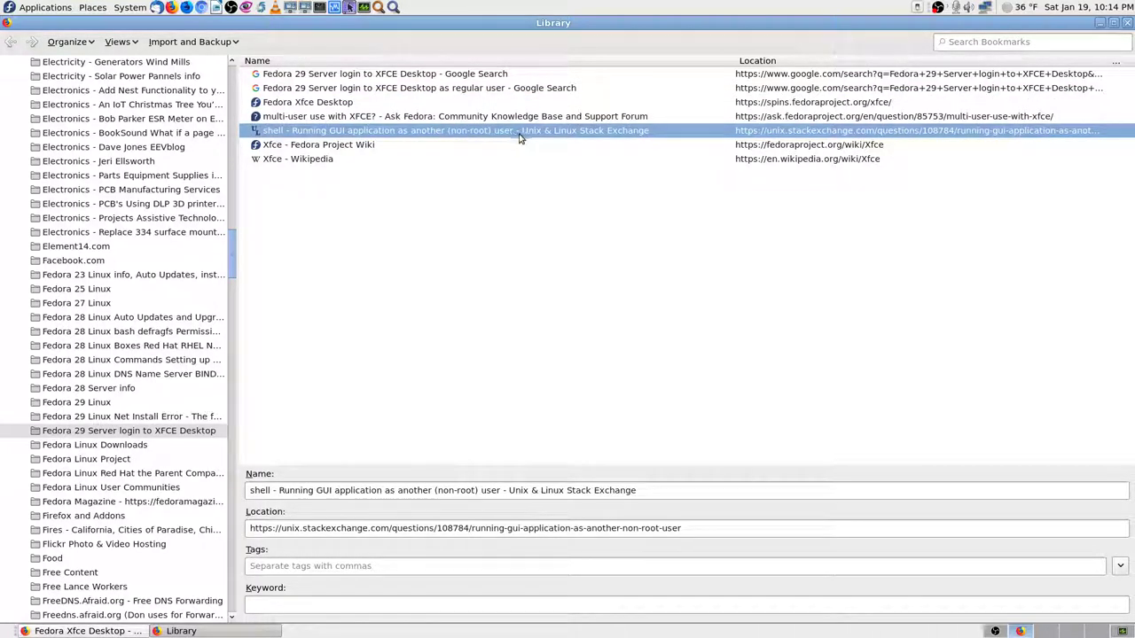
pyautogui.doubleClick(584, 137)
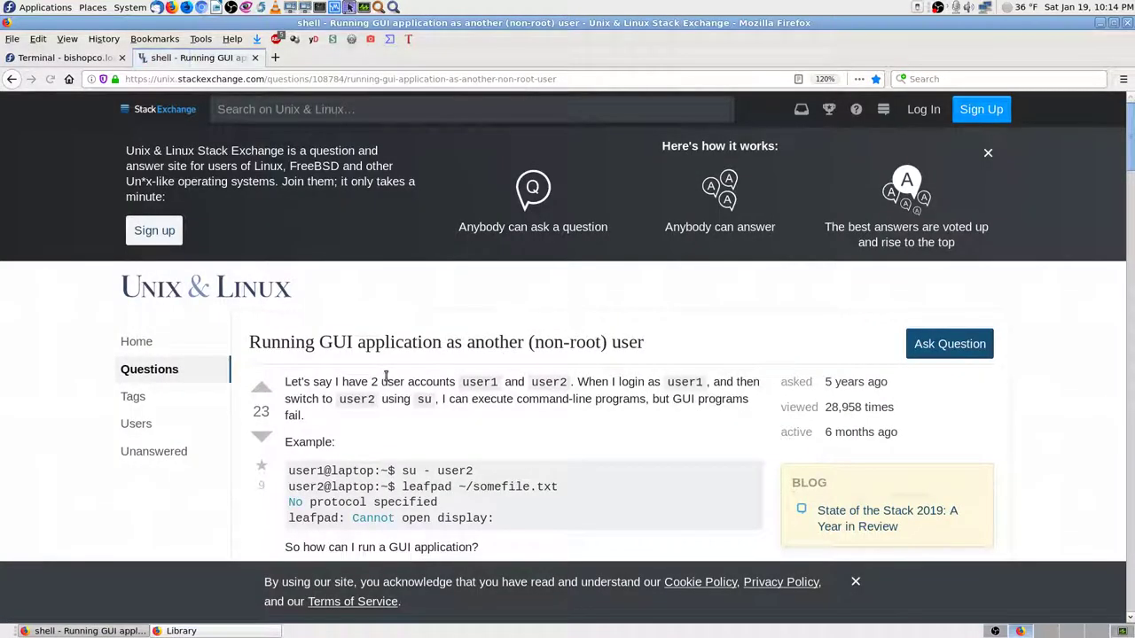
# Scroll through the Stack Exchange question, then return to the bookmarks Library
pyautogui.scroll(-2, 439, 350)
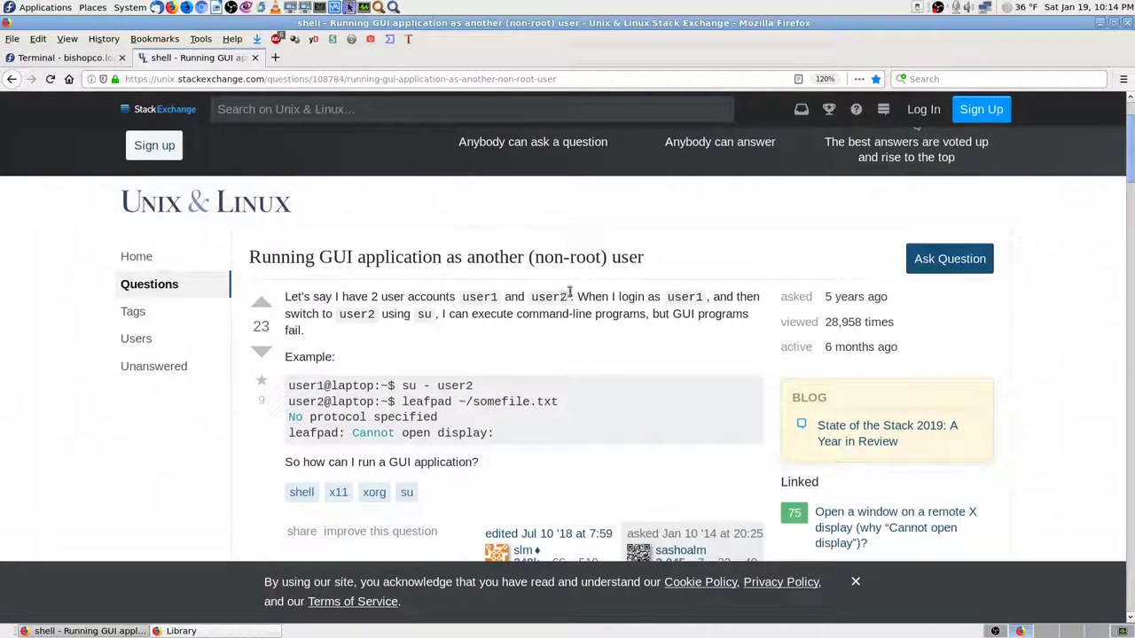
pyautogui.scroll(-4, 275, 324)
pyautogui.scroll(3, 277, 321)
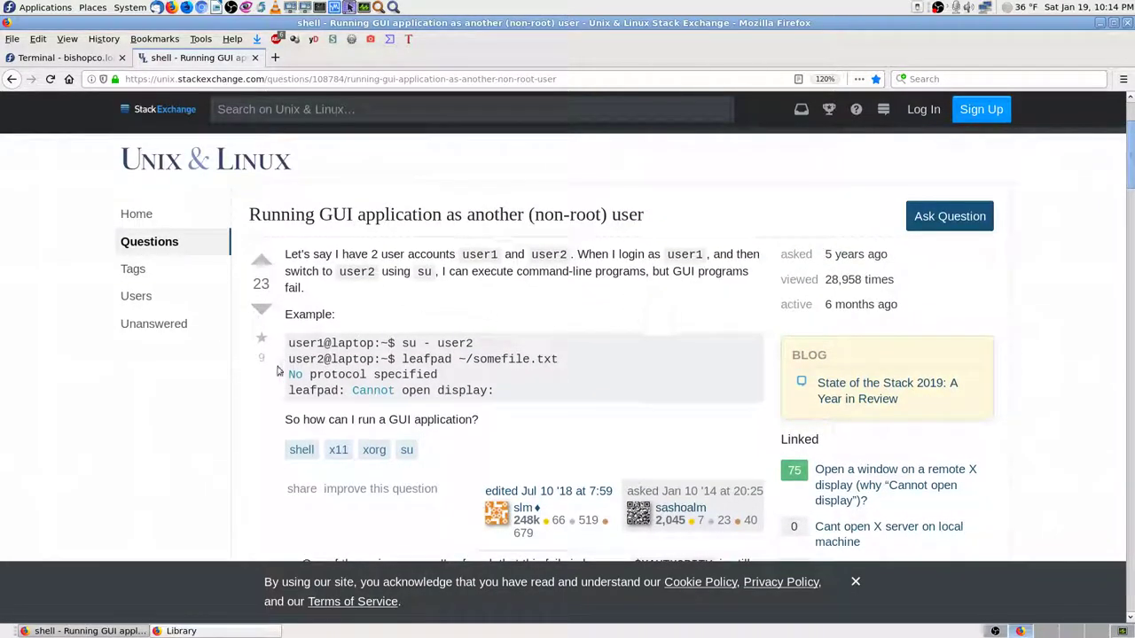
pyautogui.scroll(-2, 260, 405)
pyautogui.scroll(-4, 260, 405)
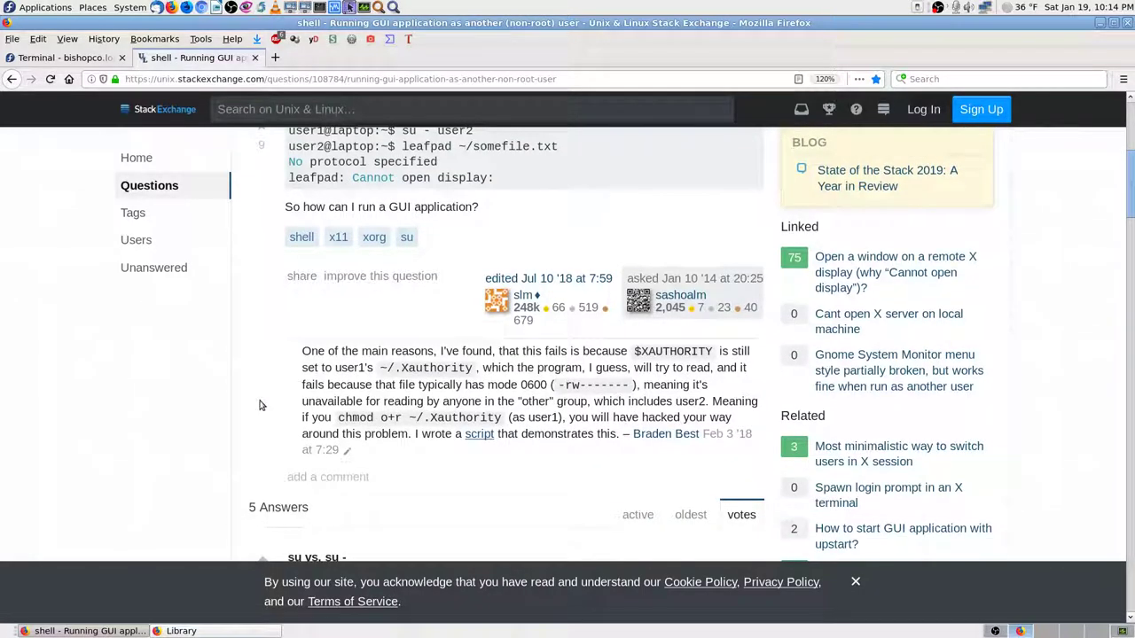
pyautogui.scroll(-5, 260, 405)
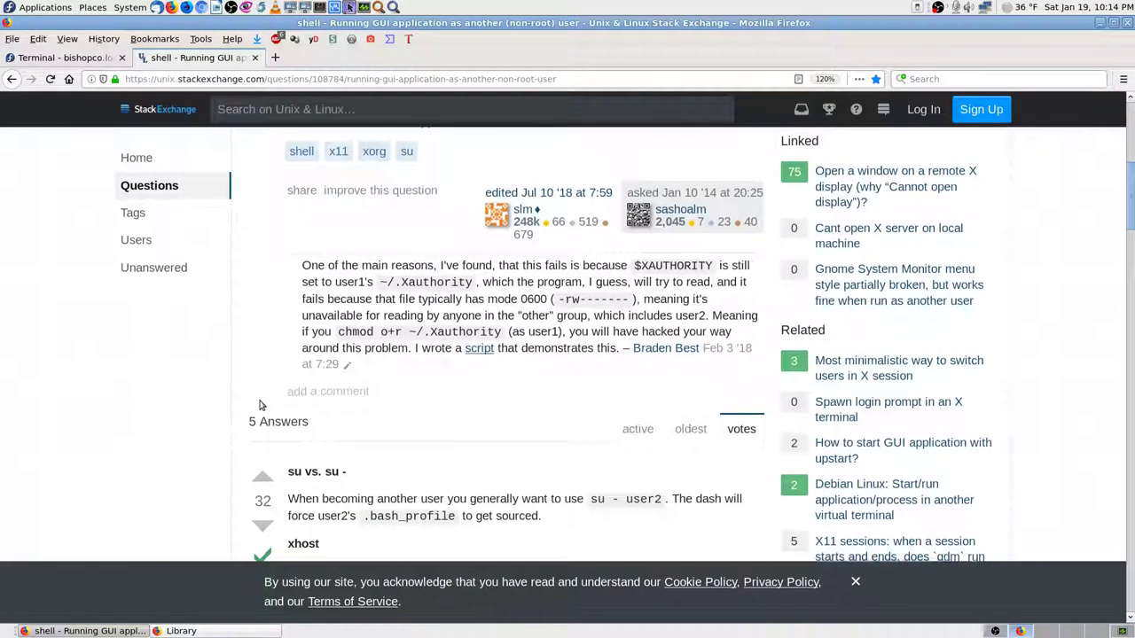
pyautogui.scroll(10, 261, 403)
pyautogui.scroll(3, 260, 404)
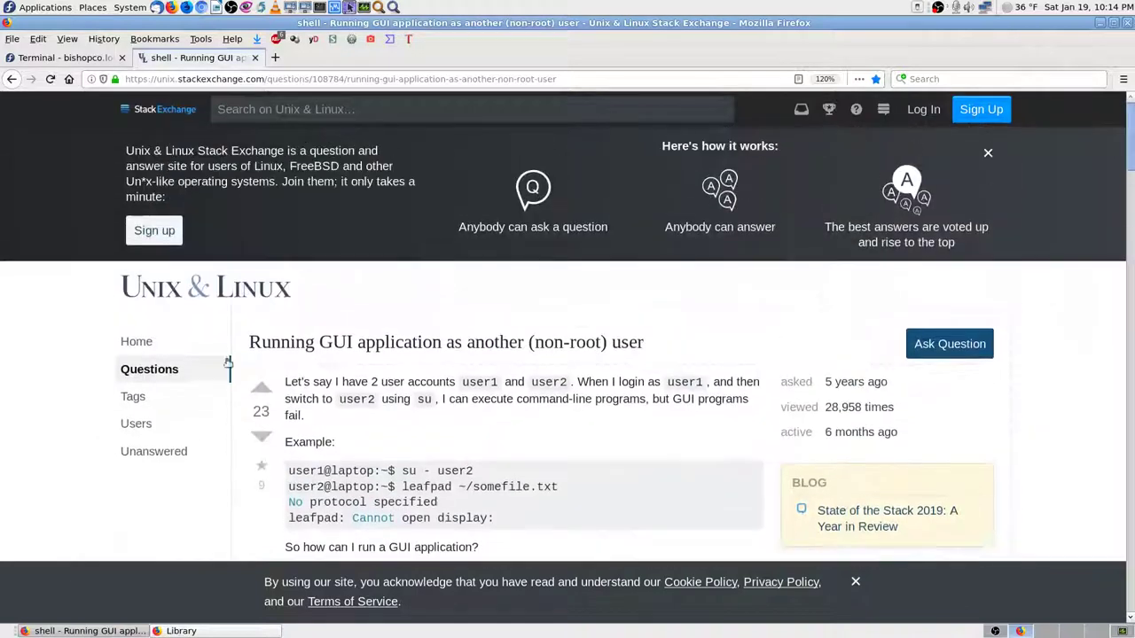
pyautogui.click(181, 631)
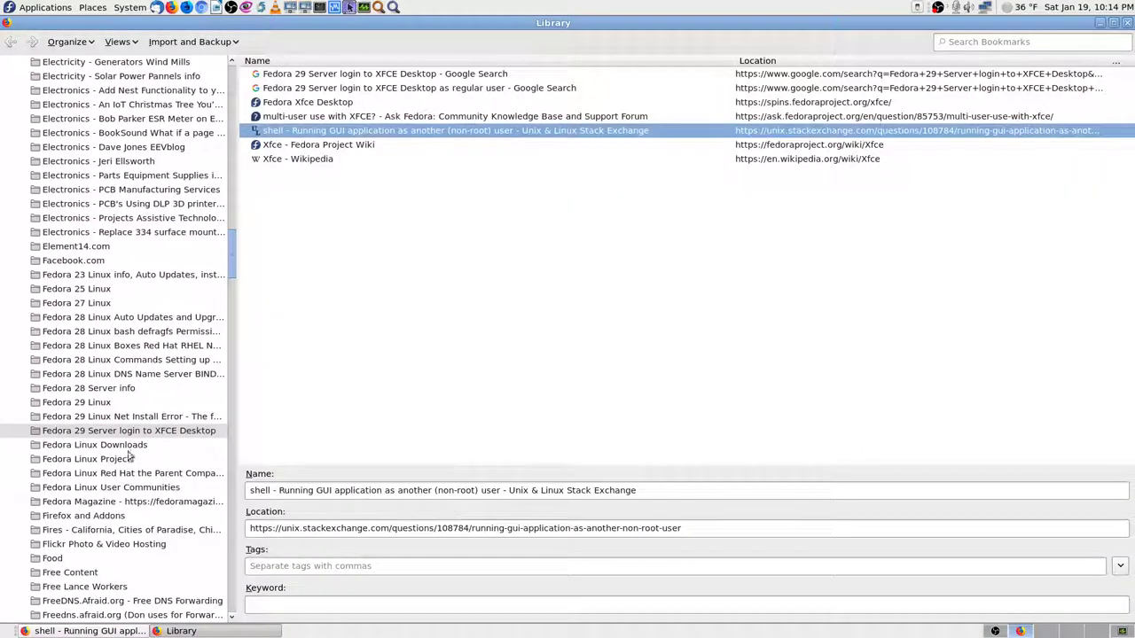
# Open and skim the Server World Xfce Desktop bookmark from the Fedora 28 Server info folder
pyautogui.click(122, 390)
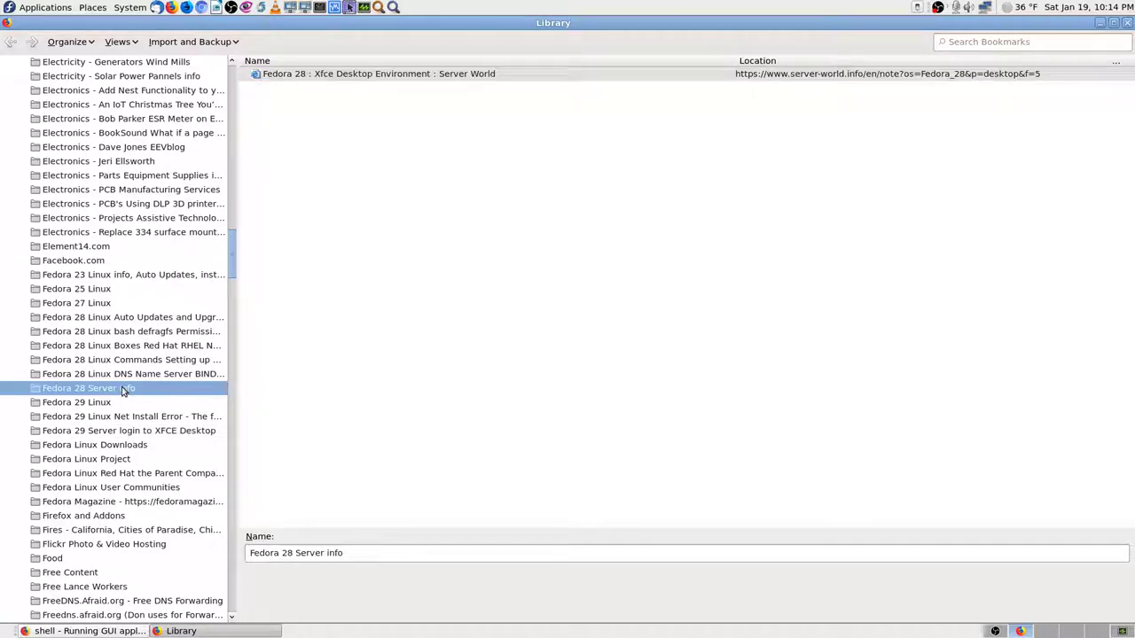
pyautogui.doubleClick(414, 76)
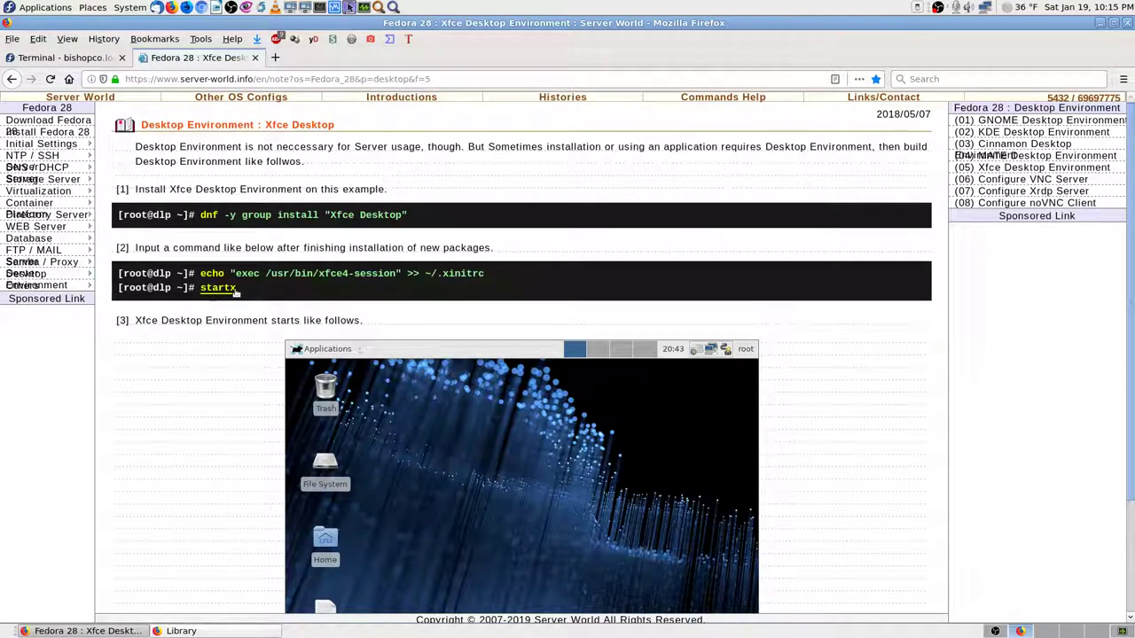
pyautogui.scroll(-1, 254, 298)
pyautogui.scroll(-3, 255, 298)
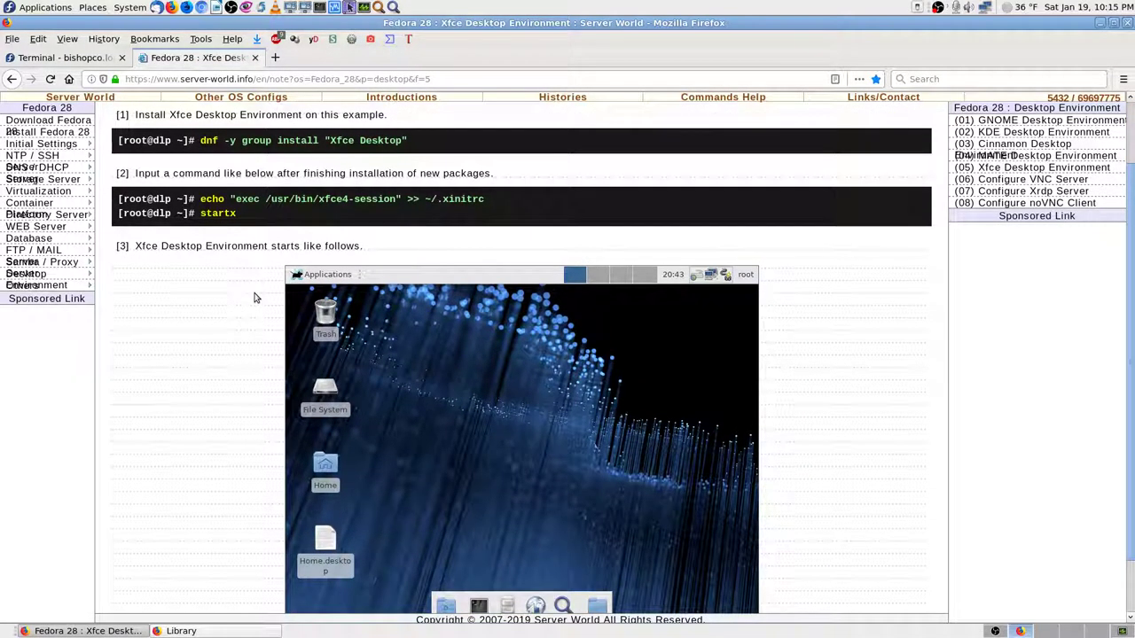
pyautogui.scroll(3, 1132, 250)
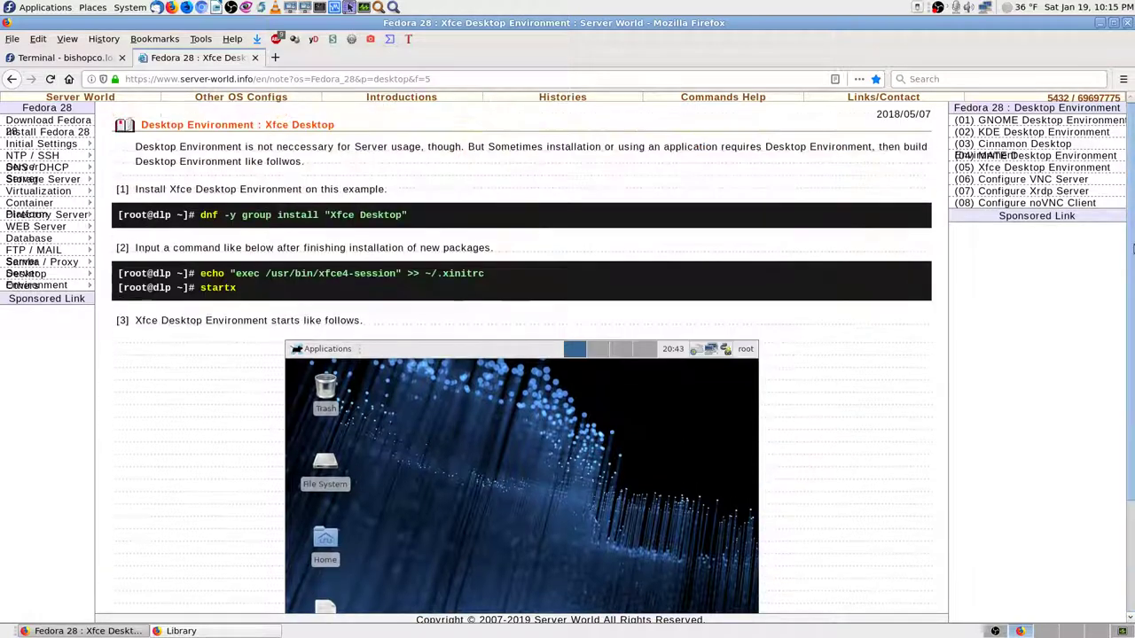
pyautogui.click(262, 630)
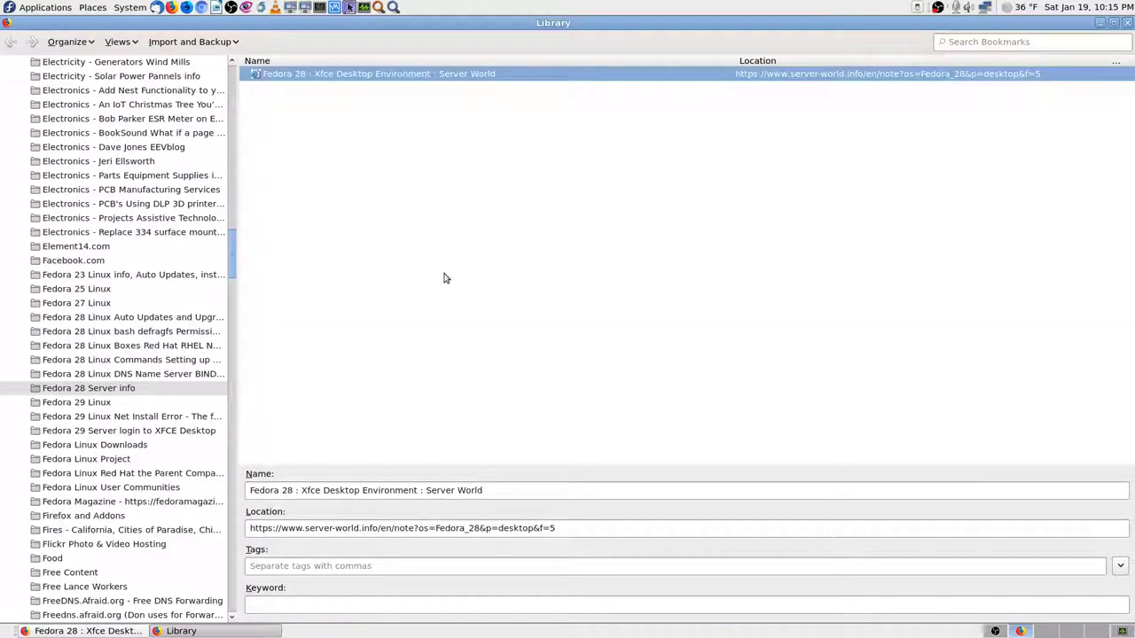
# Browse the Fedora 28 and 29 folders, then open the Fedora Xfce Desktop bookmark
pyautogui.click(157, 402)
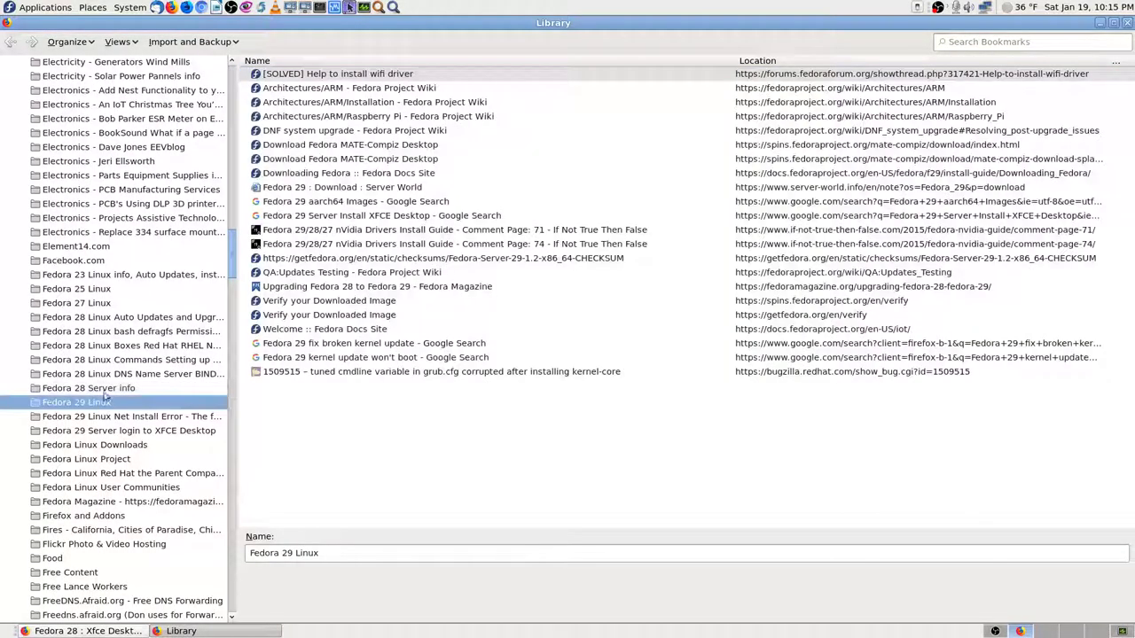
pyautogui.click(153, 375)
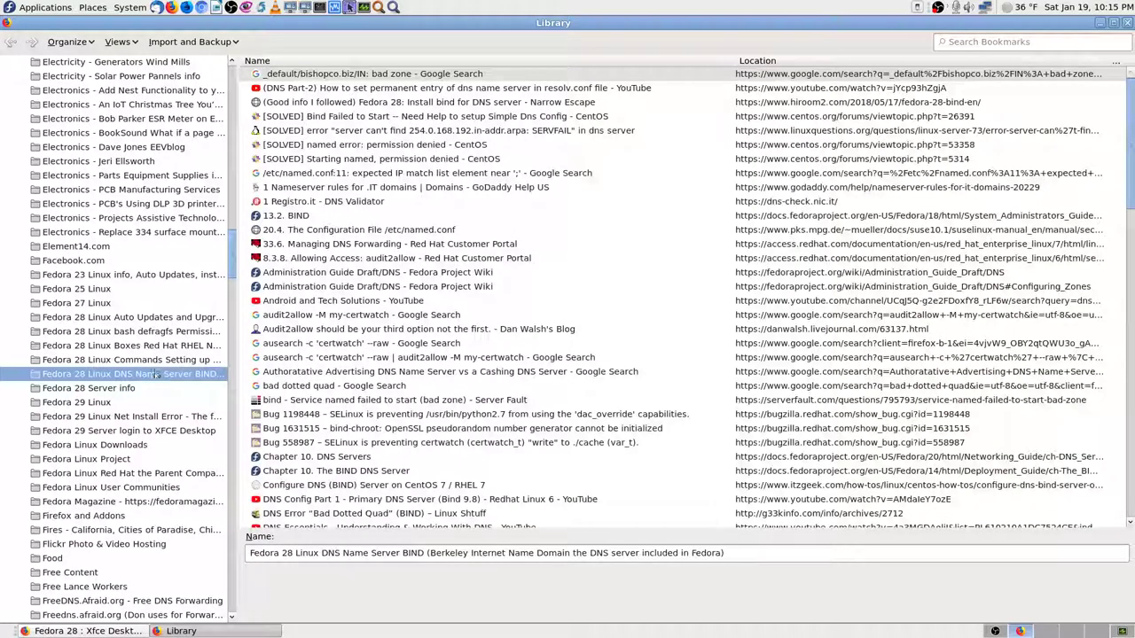
pyautogui.click(155, 360)
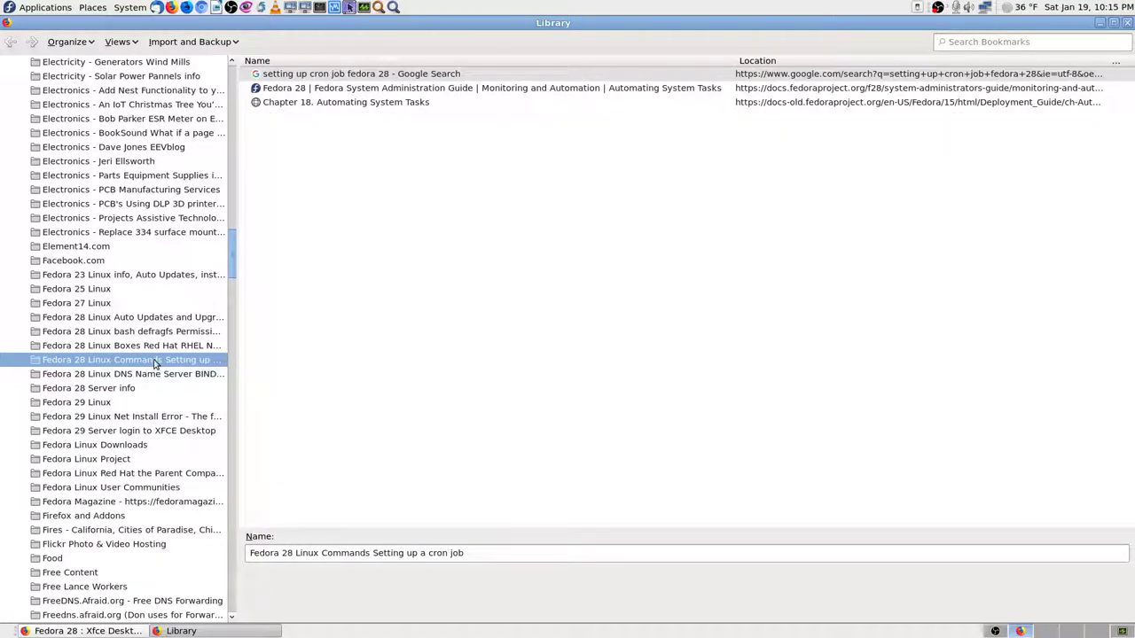
pyautogui.click(157, 346)
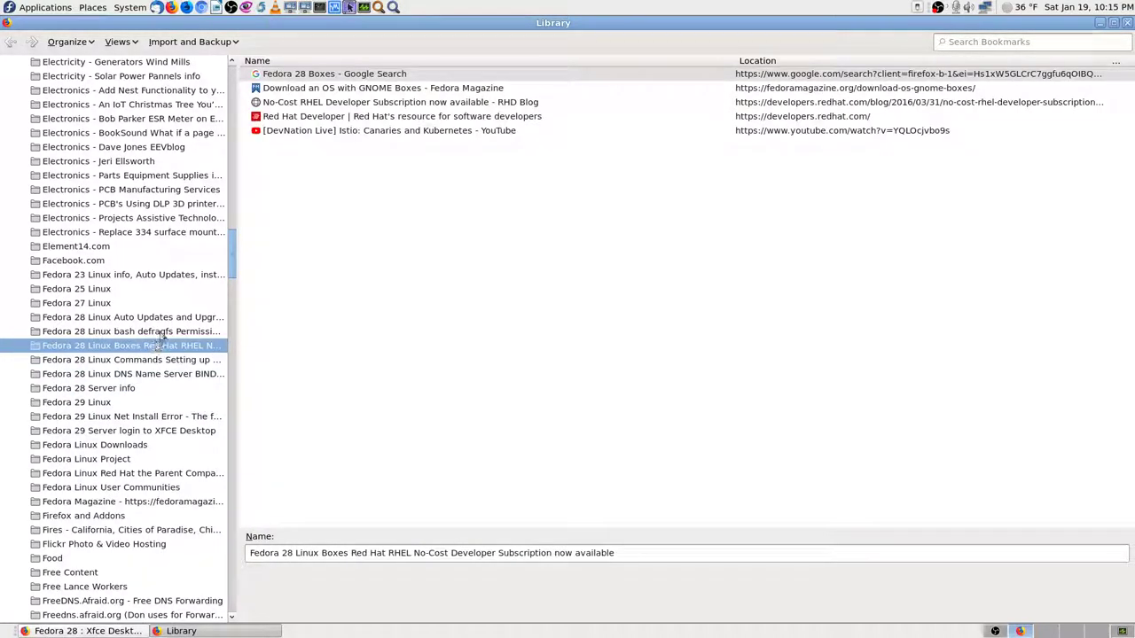
pyautogui.click(139, 417)
pyautogui.click(141, 432)
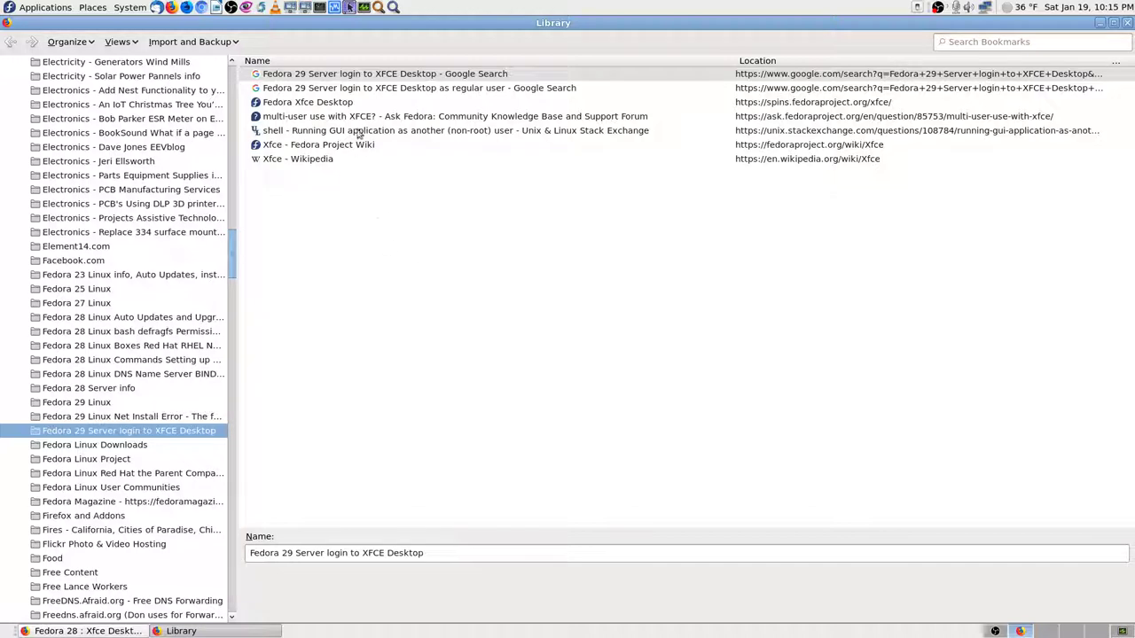
pyautogui.doubleClick(359, 102)
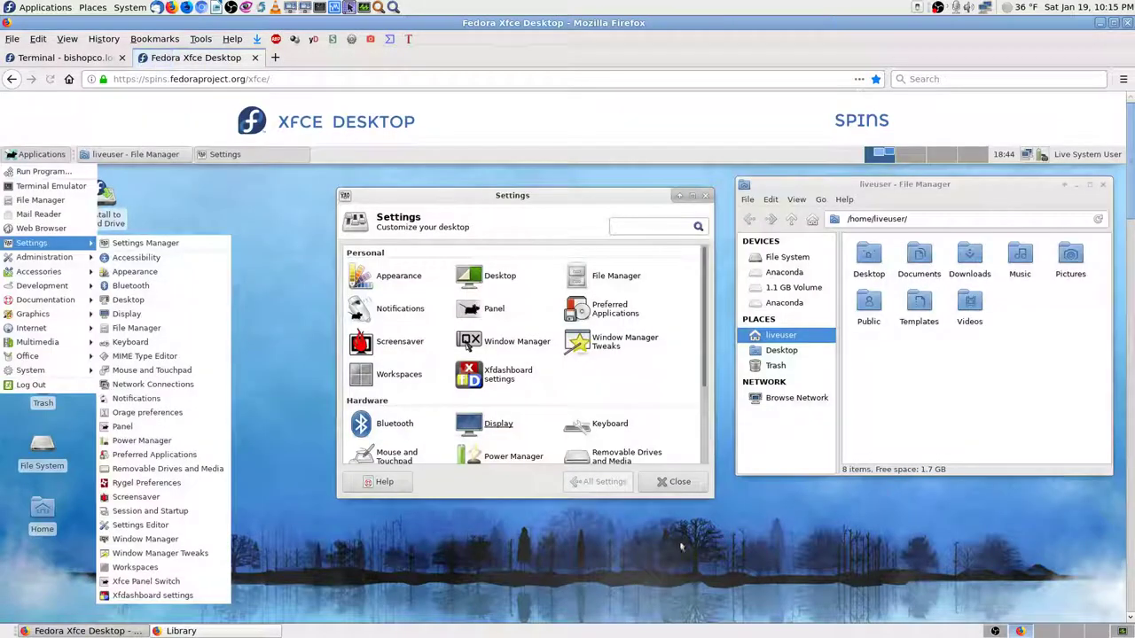
# Glance over the Fedora Xfce page, then open the 'multi-user use with XFCE?' bookmark
pyautogui.hotkey('alt', 'Tab')
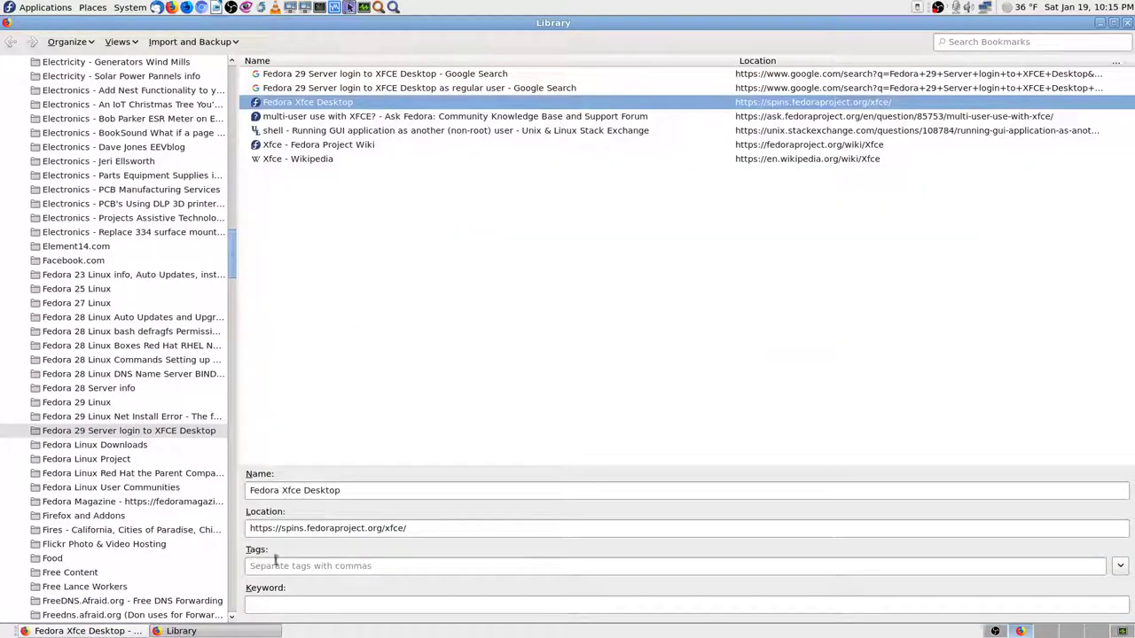
pyautogui.click(124, 631)
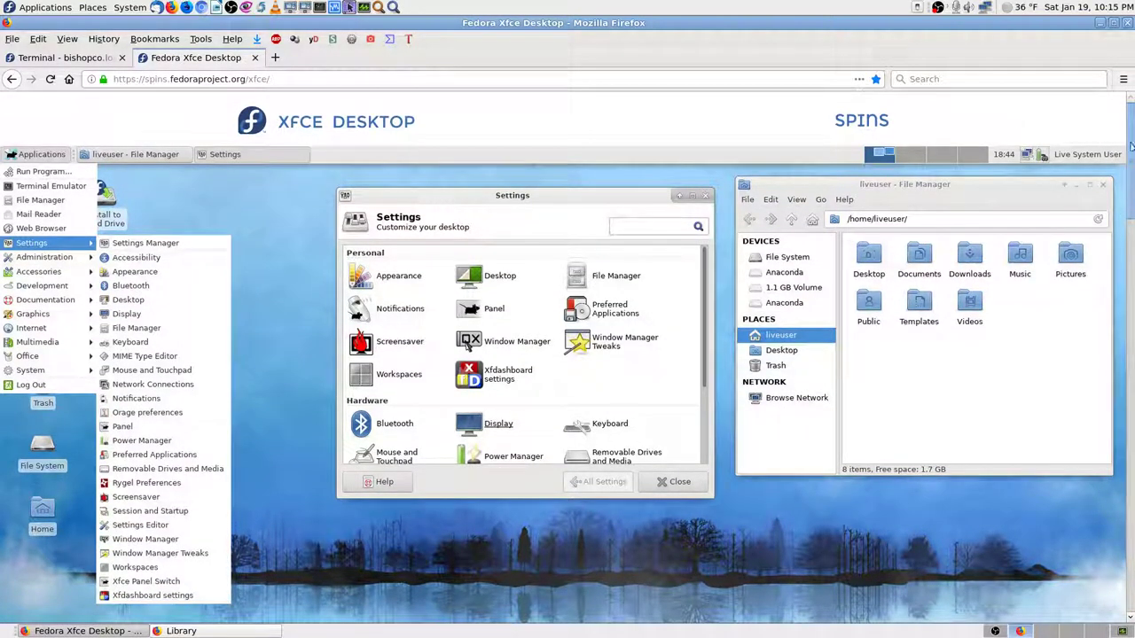
pyautogui.scroll(-15, 887, 267)
pyautogui.press('Home')
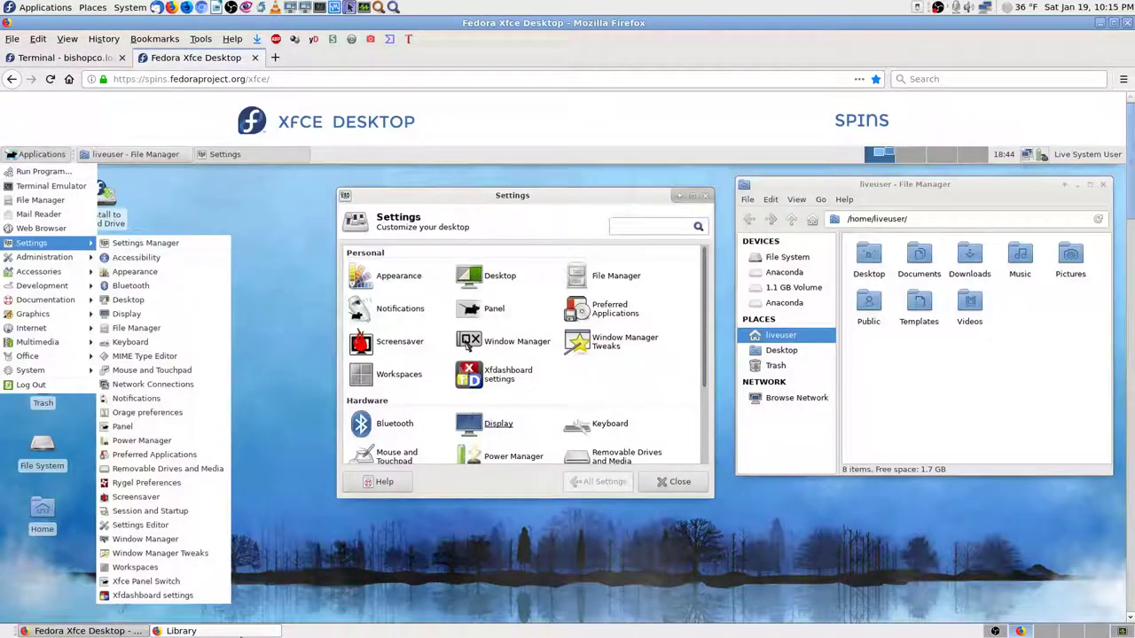
pyautogui.click(181, 630)
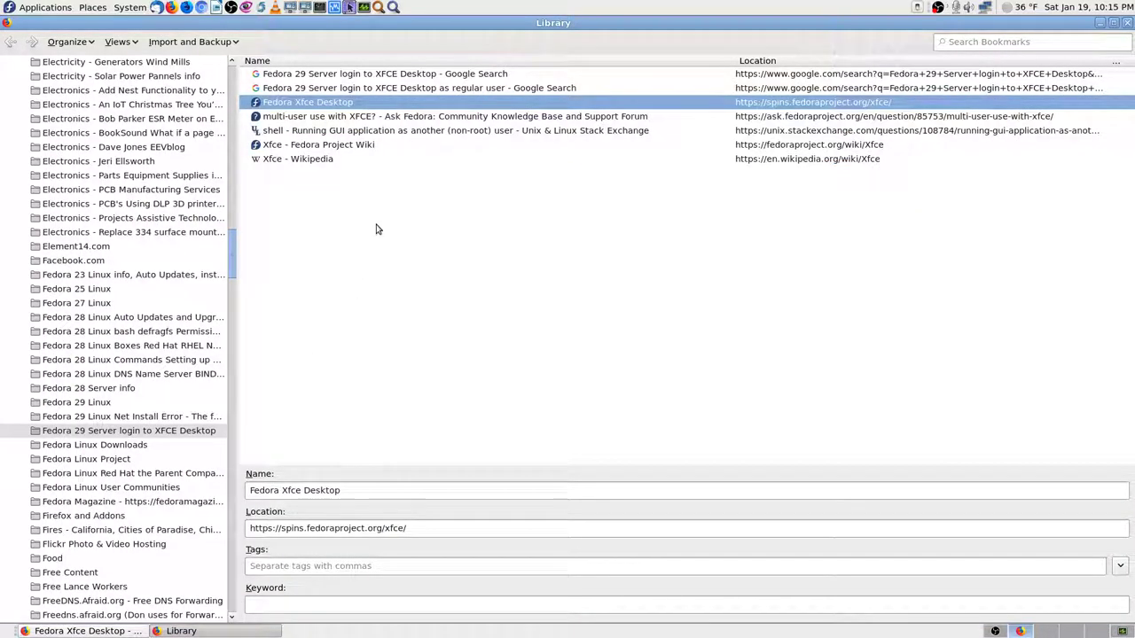
pyautogui.doubleClick(370, 120)
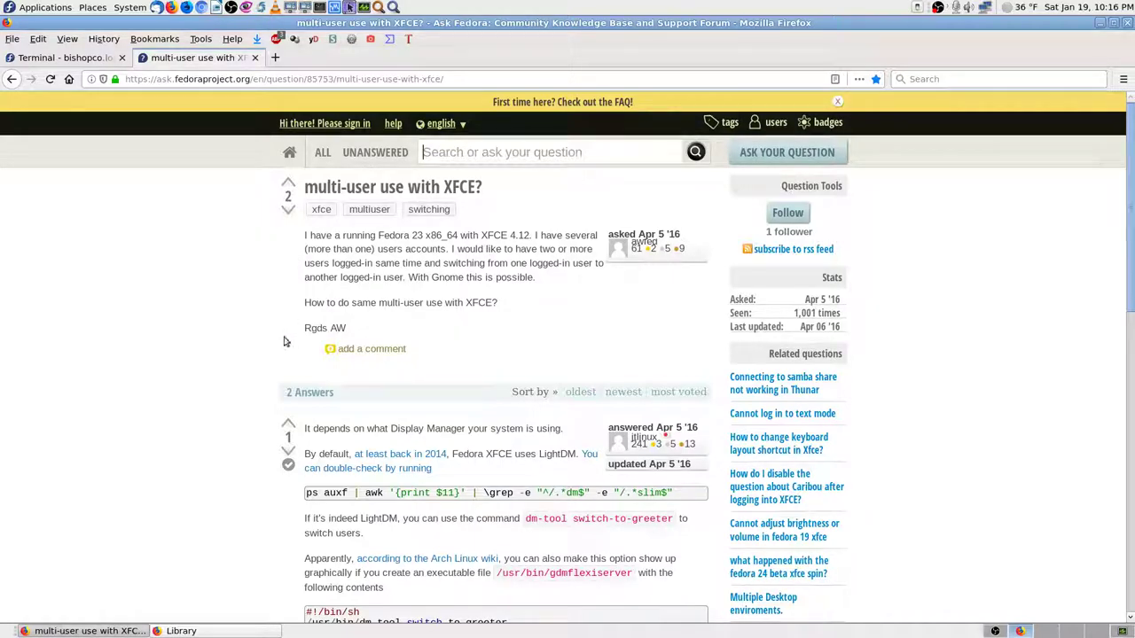
# Scroll the Ask Fedora answers, then switch to the Unix & Linux GUI-as-another-user question
pyautogui.scroll(-5, 254, 406)
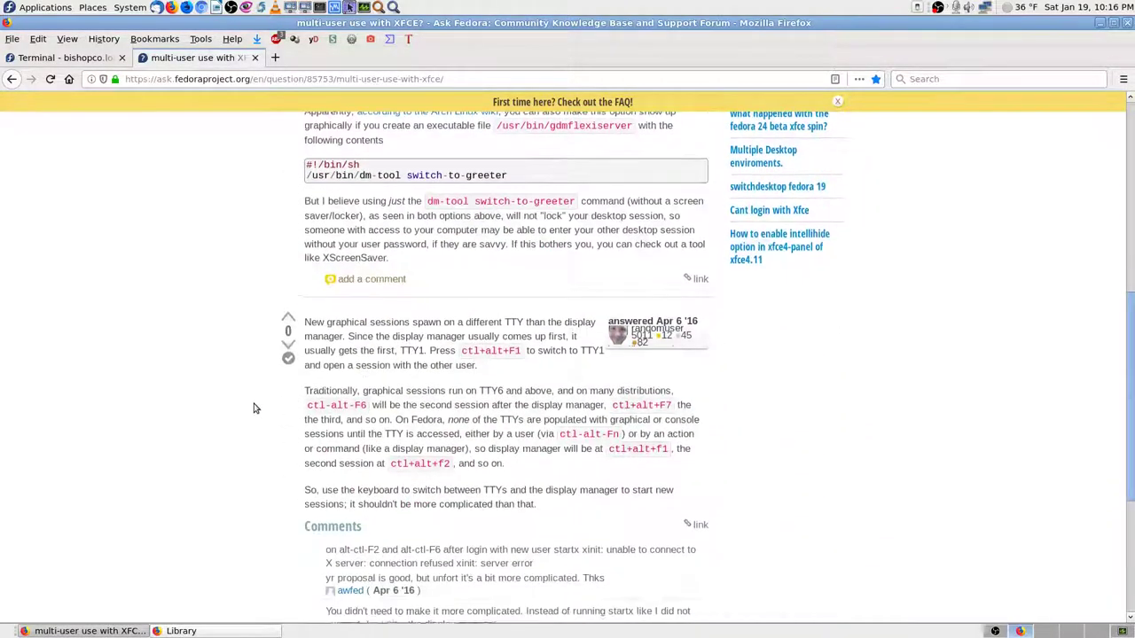
pyautogui.scroll(-3, 254, 408)
pyautogui.scroll(6, 254, 408)
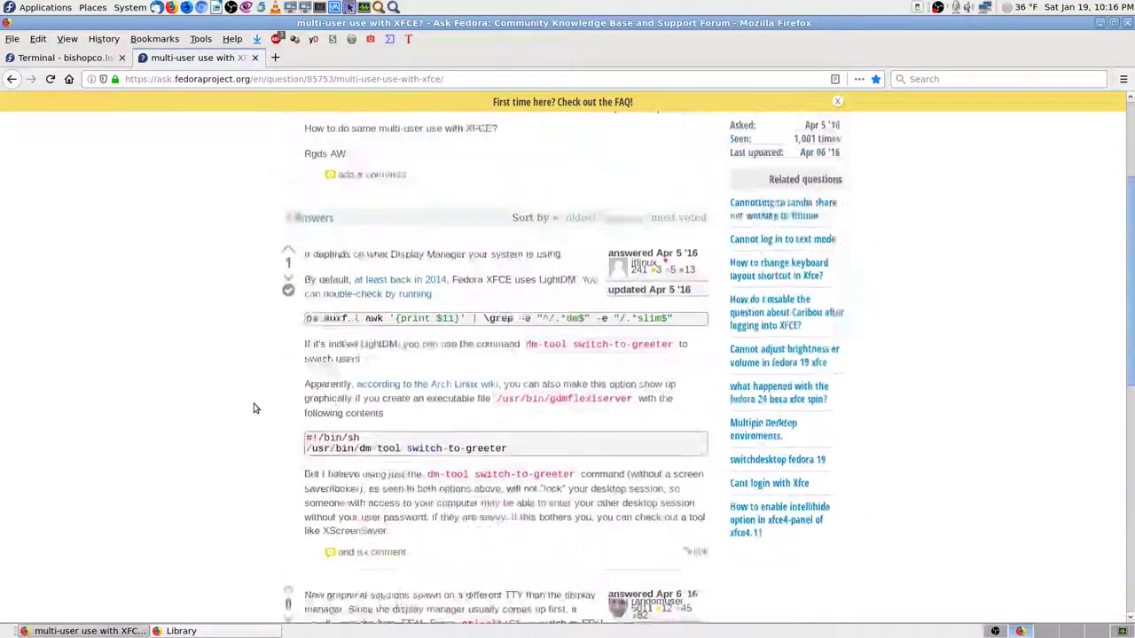
pyautogui.hotkey('alt', 'Tab')
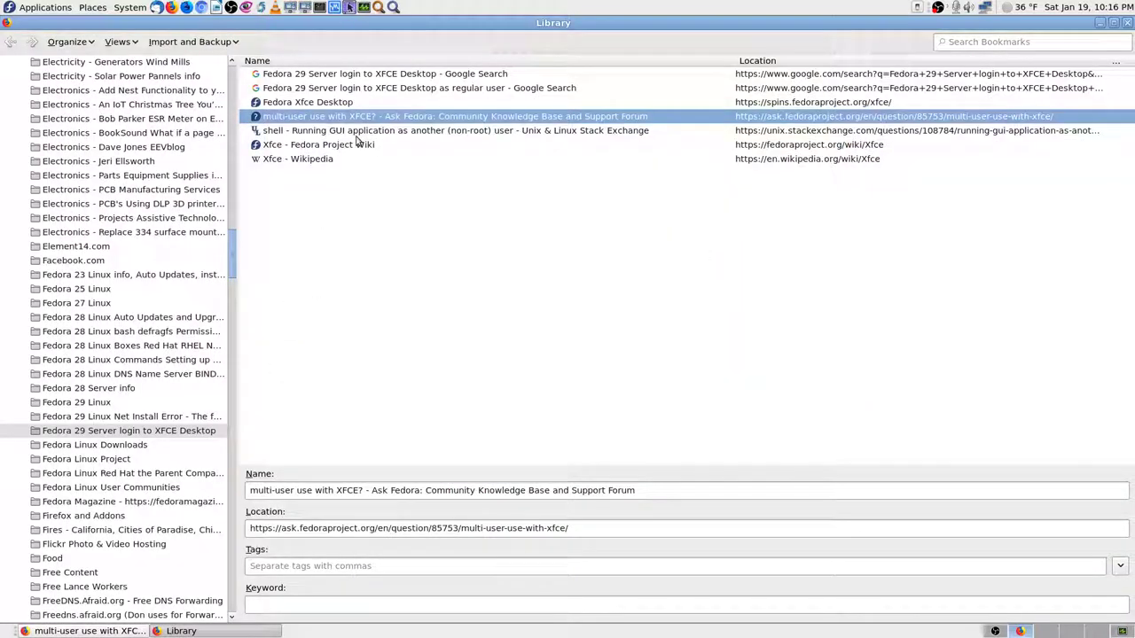
pyautogui.hotkey('alt', 'Tab')
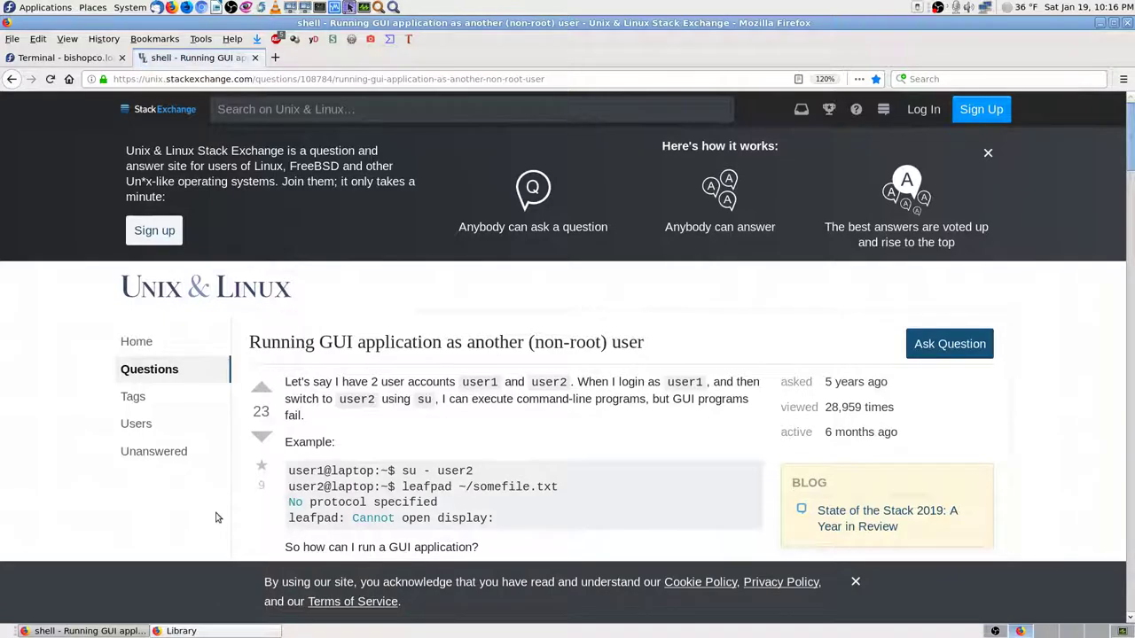
# Scroll the Unix & Linux question, then open the 'Xfce - Fedora Project Wiki' bookmark
pyautogui.scroll(-8, 216, 517)
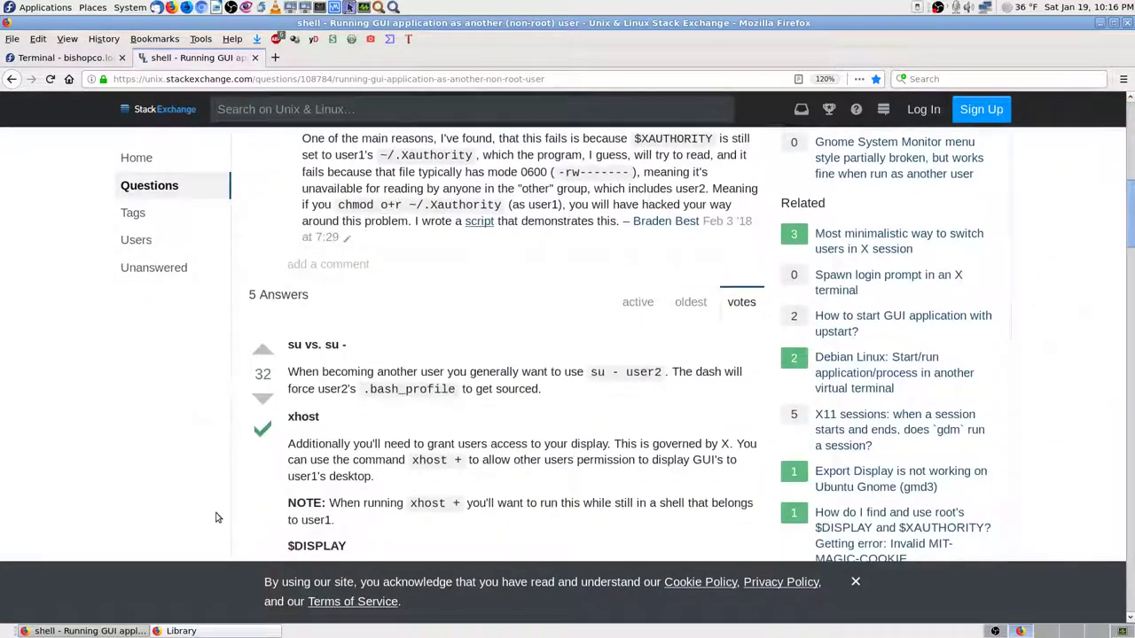
pyautogui.scroll(-8, 216, 517)
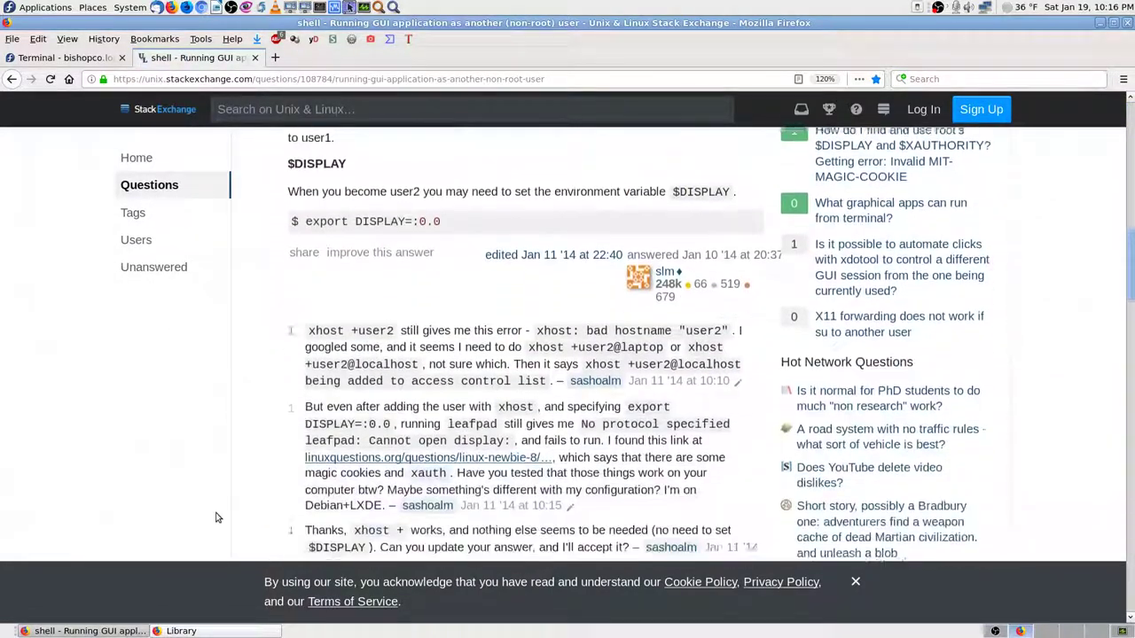
pyautogui.scroll(-3, 216, 517)
pyautogui.hotkey('alt', 'Tab')
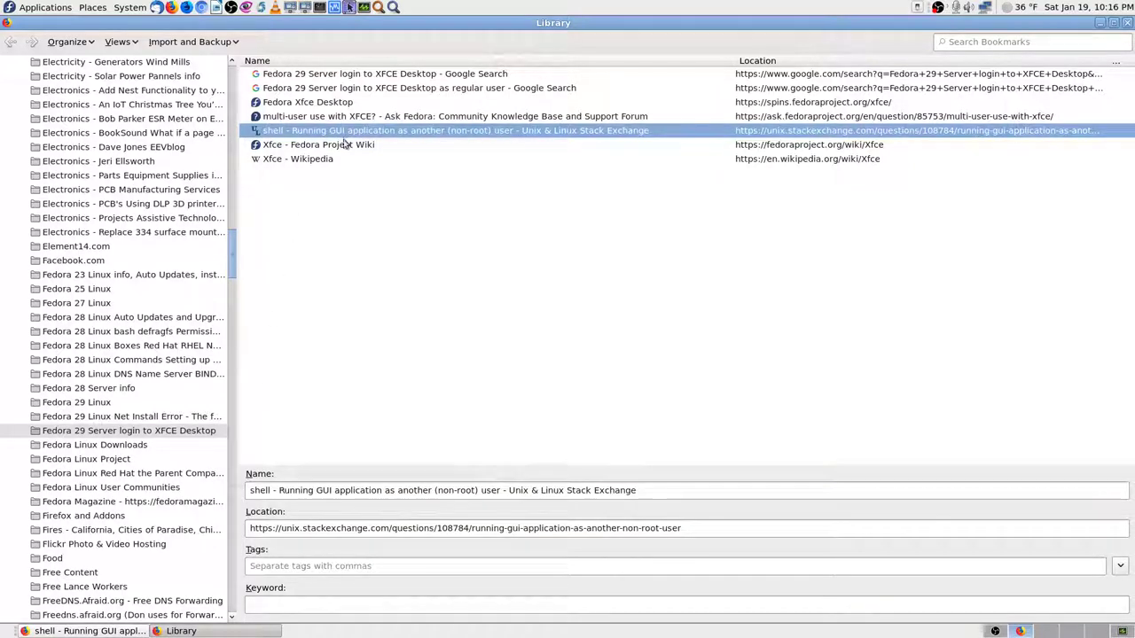
pyautogui.doubleClick(342, 145)
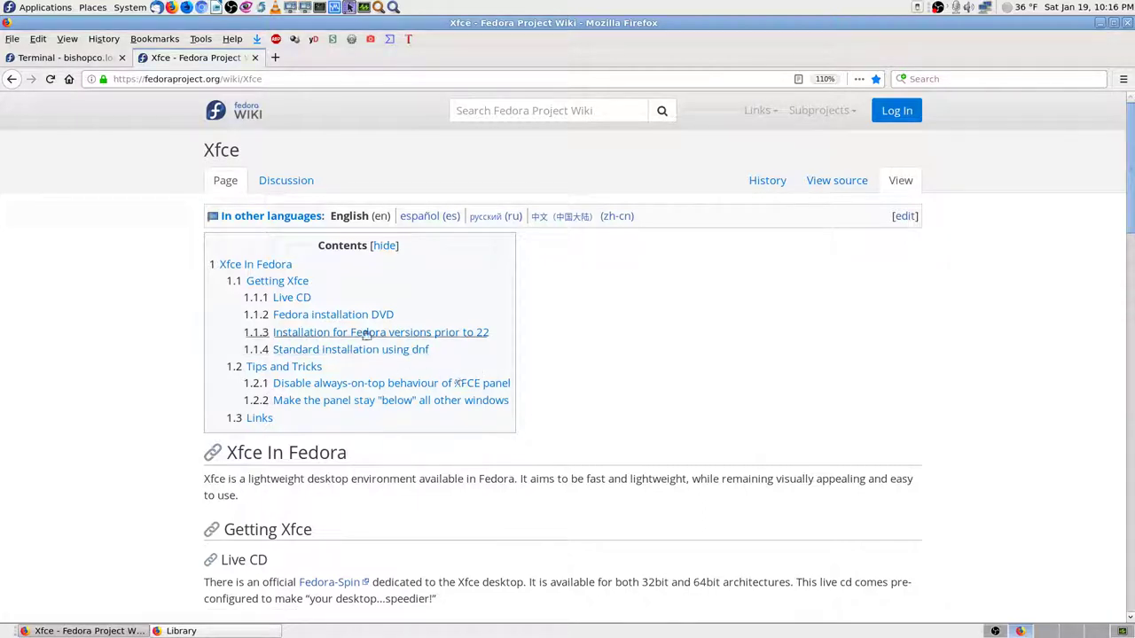
pyautogui.scroll(-8, 438, 444)
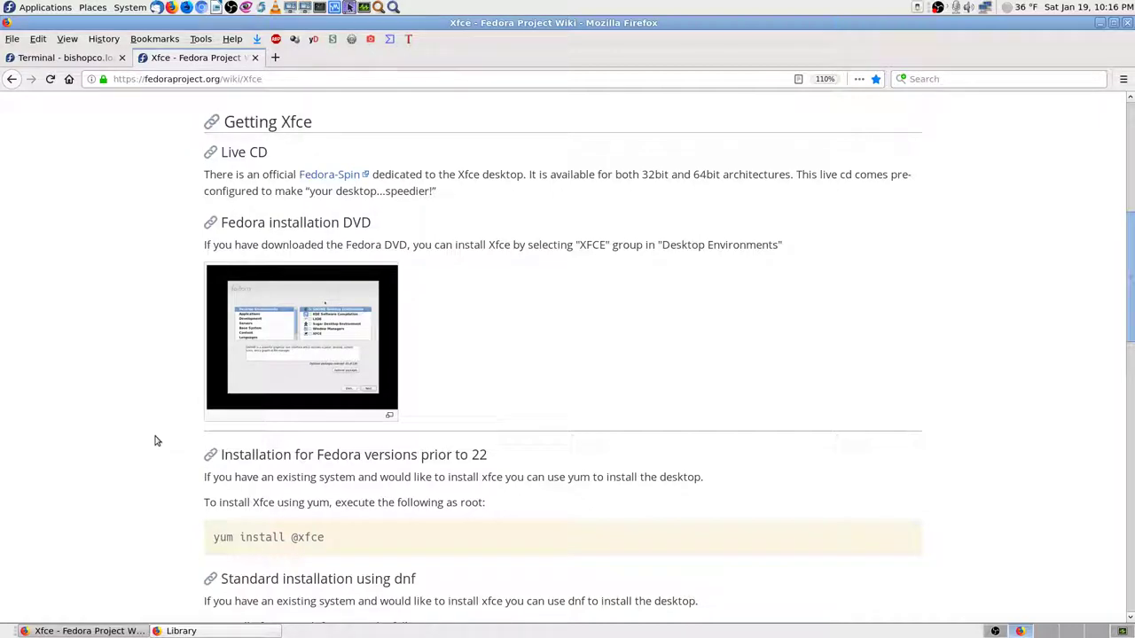
pyautogui.scroll(-5, 156, 439)
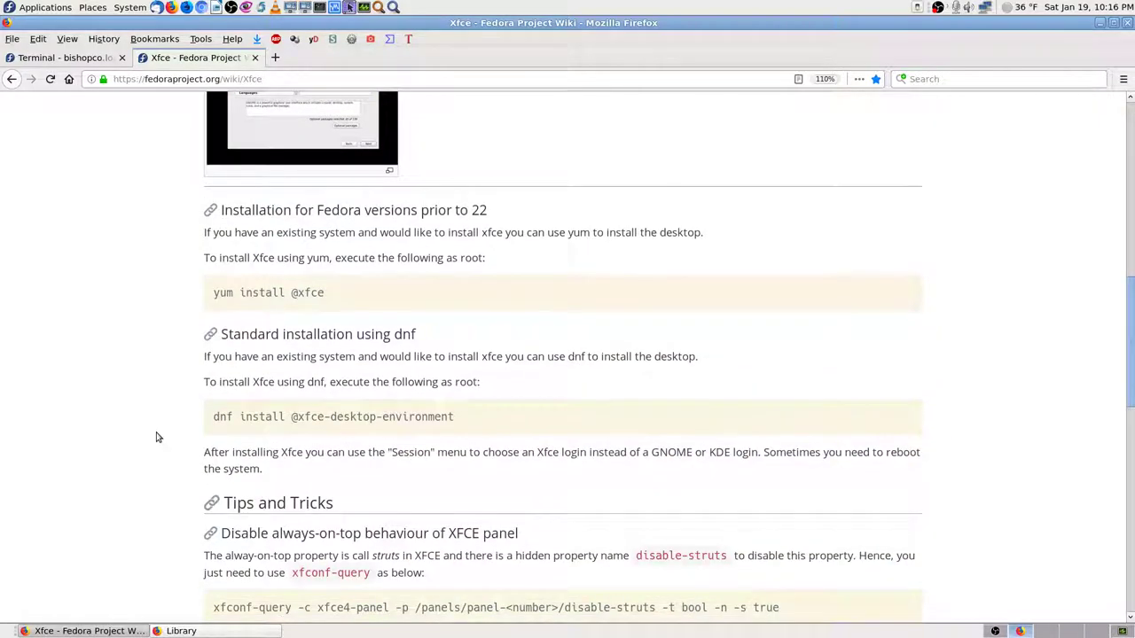
pyautogui.scroll(-3, 156, 437)
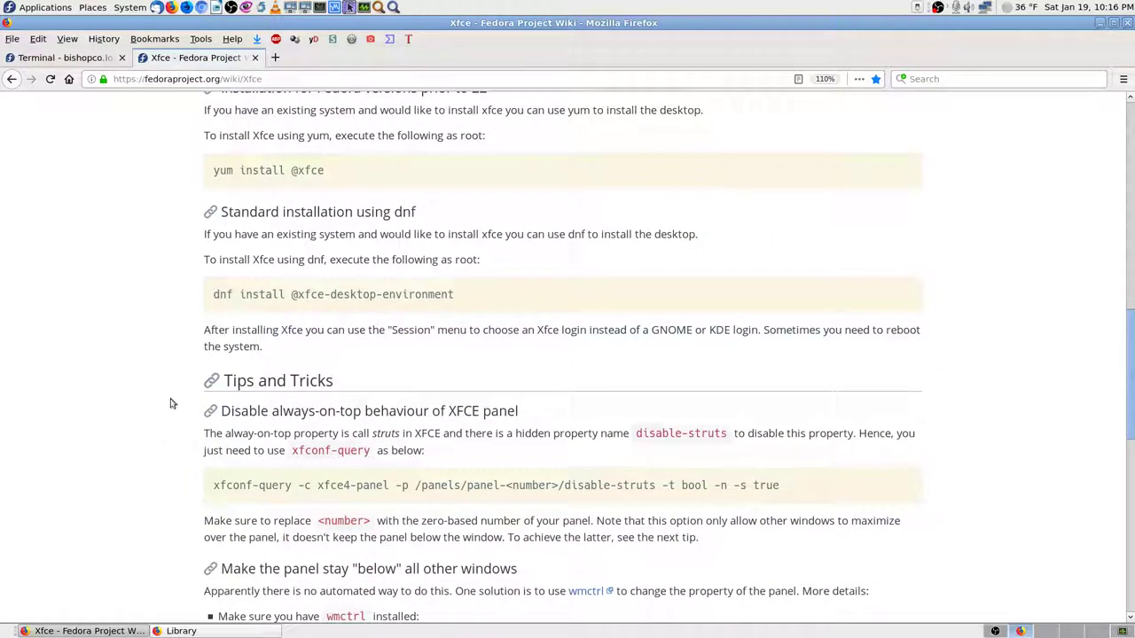
pyautogui.scroll(-3, 169, 388)
pyautogui.scroll(3, 214, 220)
pyautogui.scroll(-5, 174, 441)
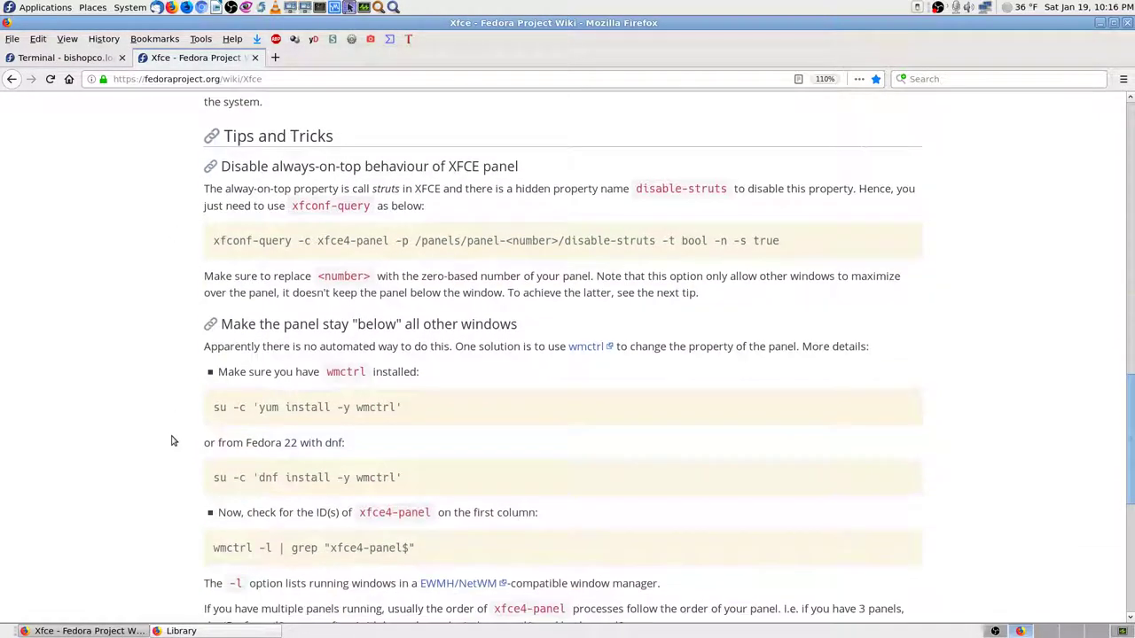
pyautogui.scroll(-5, 174, 441)
pyautogui.scroll(-4, 174, 441)
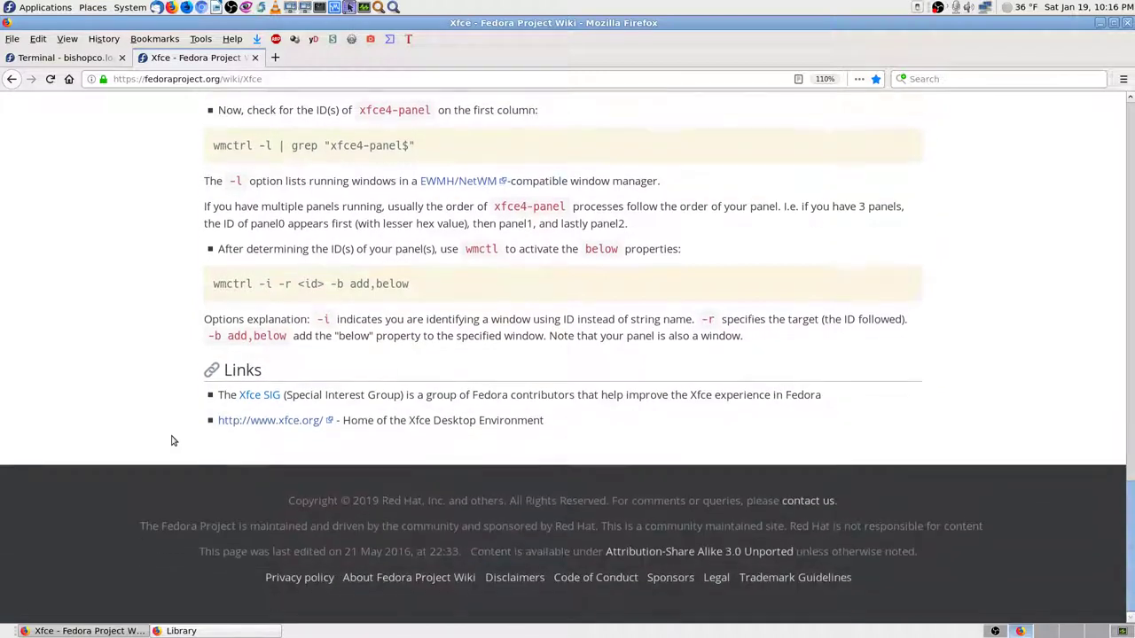
pyautogui.scroll(8, 174, 441)
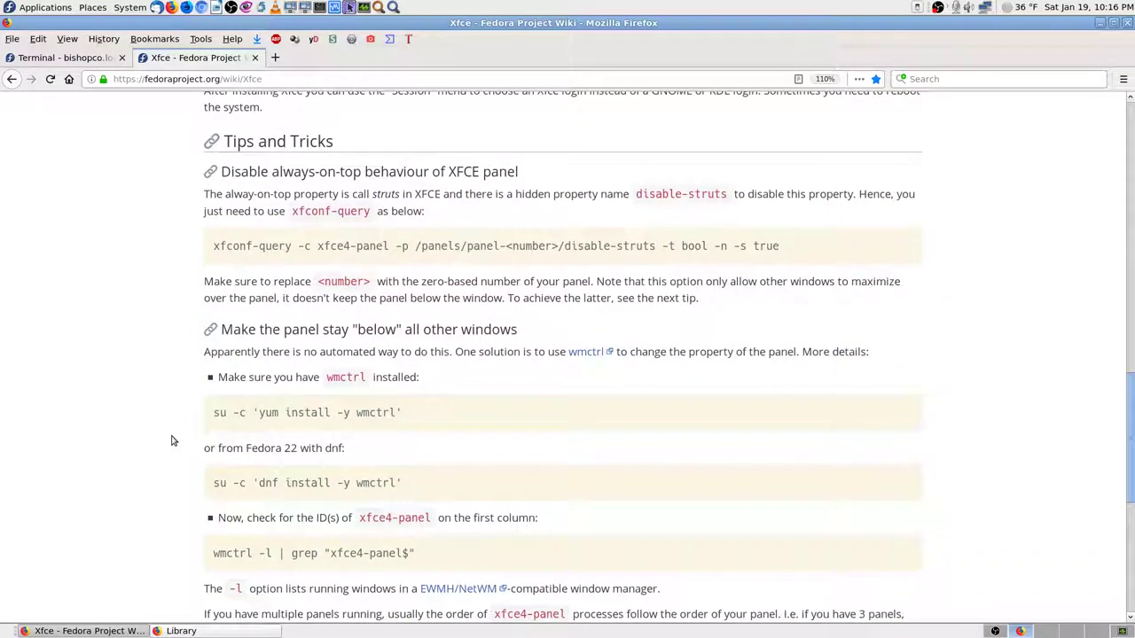
pyautogui.click(90, 60)
pyautogui.hotkey('ctrl', 'Tab')
pyautogui.click(260, 635)
pyautogui.click(88, 632)
# In the Cockpit terminal's Midnight Commander, go into ~/Documents and select the XFCE install .odt file
pyautogui.click(66, 58)
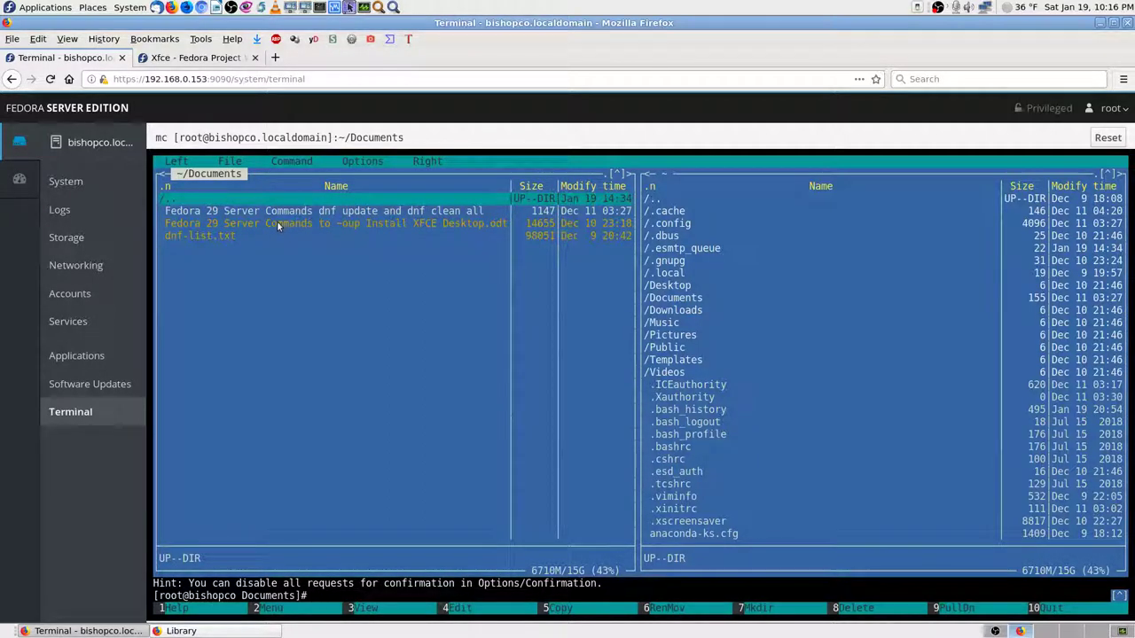
pyautogui.write('3')
pyautogui.press('BackSpace')
pyautogui.press('Return')
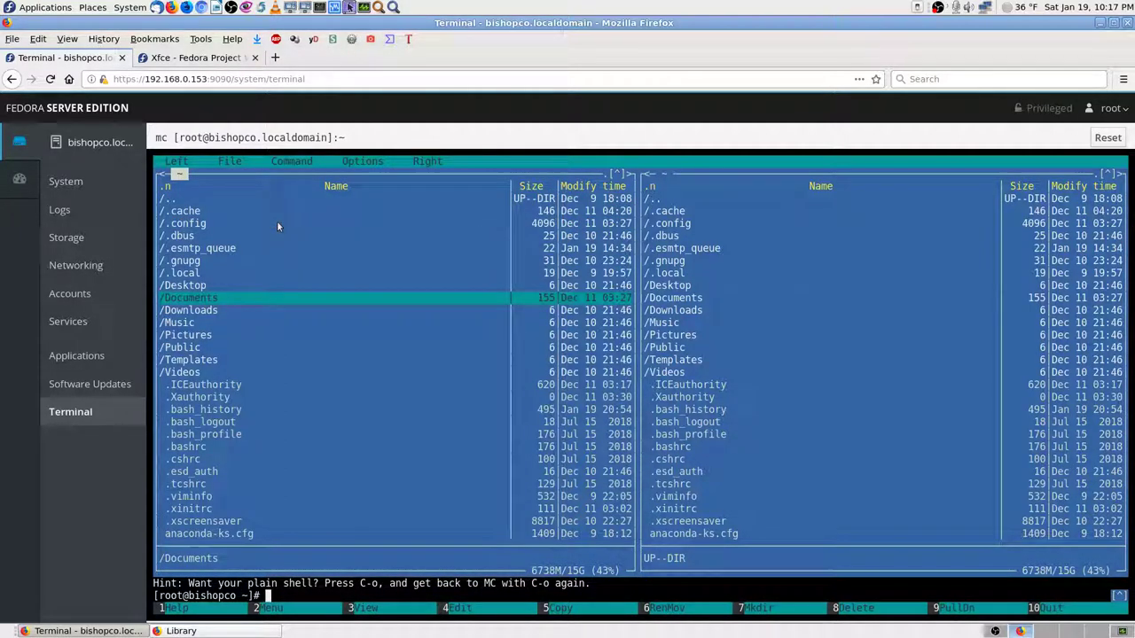
pyautogui.press('Return')
pyautogui.press('Down')
pyautogui.press('Down')
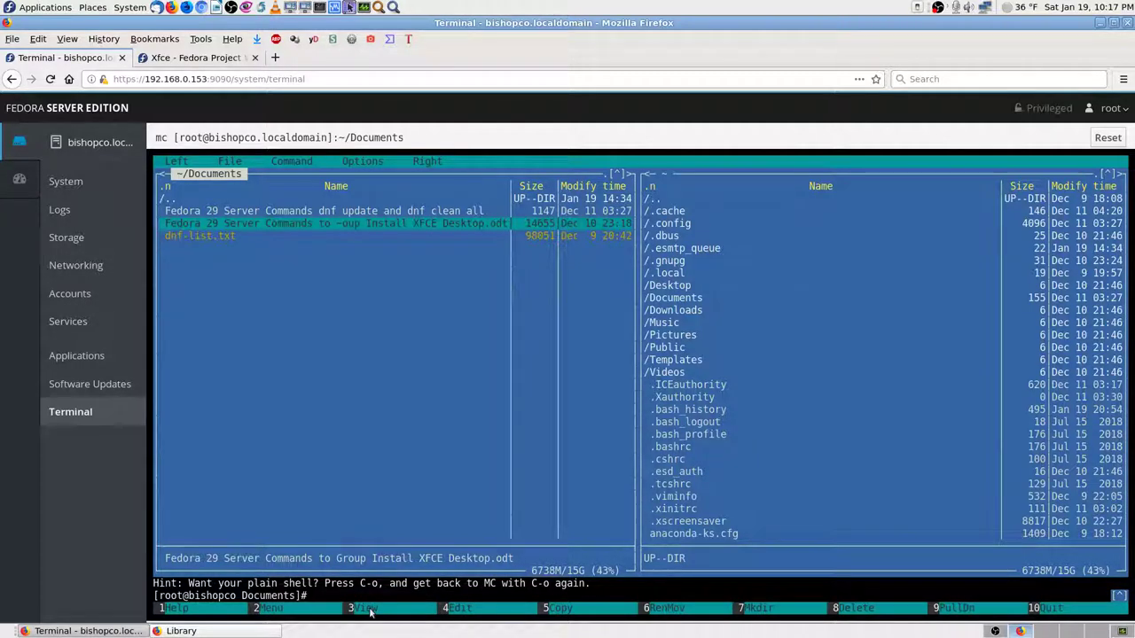
# Try viewing the XFCE .odt file with F3, dismiss the odt2txt-not-found error, and select the dnf update file
pyautogui.press('F10')
pyautogui.press('F3')
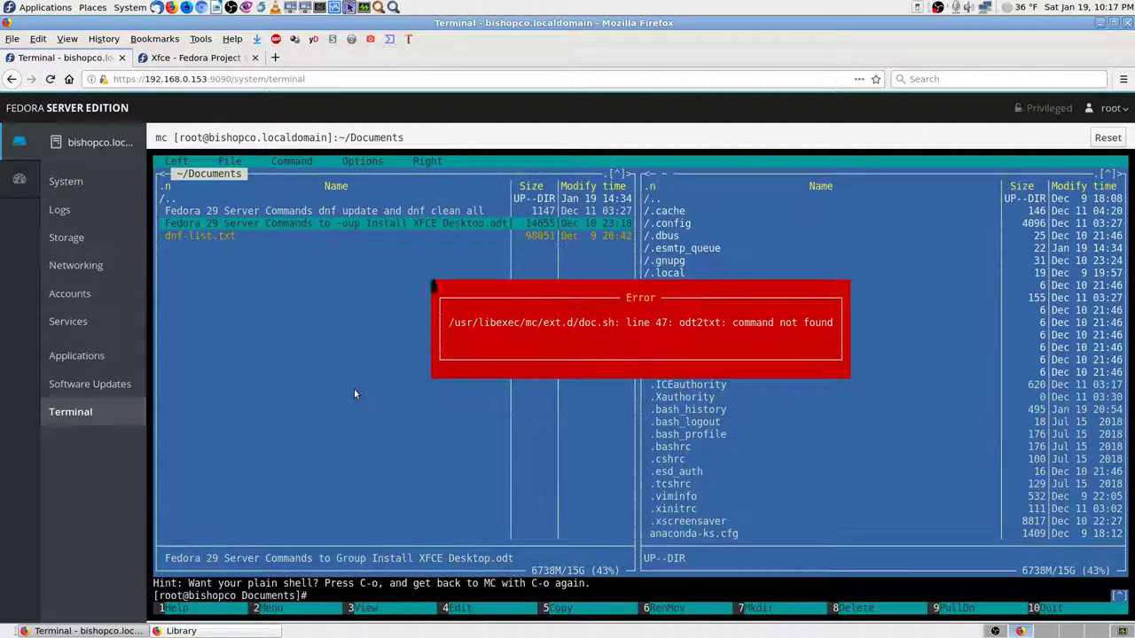
pyautogui.press('Escape')
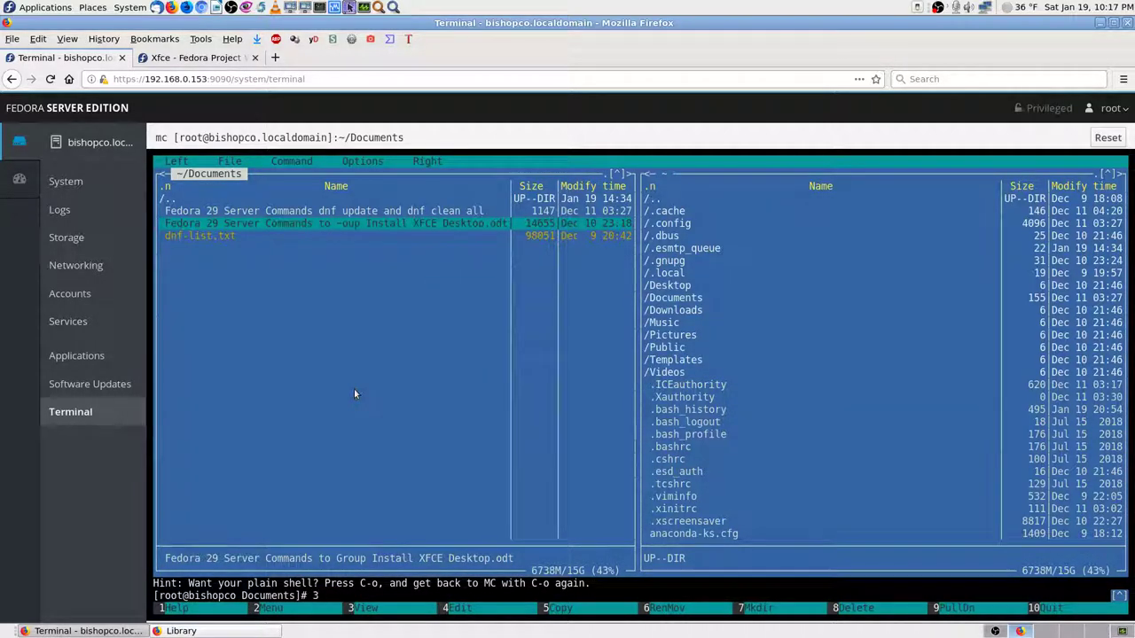
pyautogui.press('BackSpace')
pyautogui.press('Up')
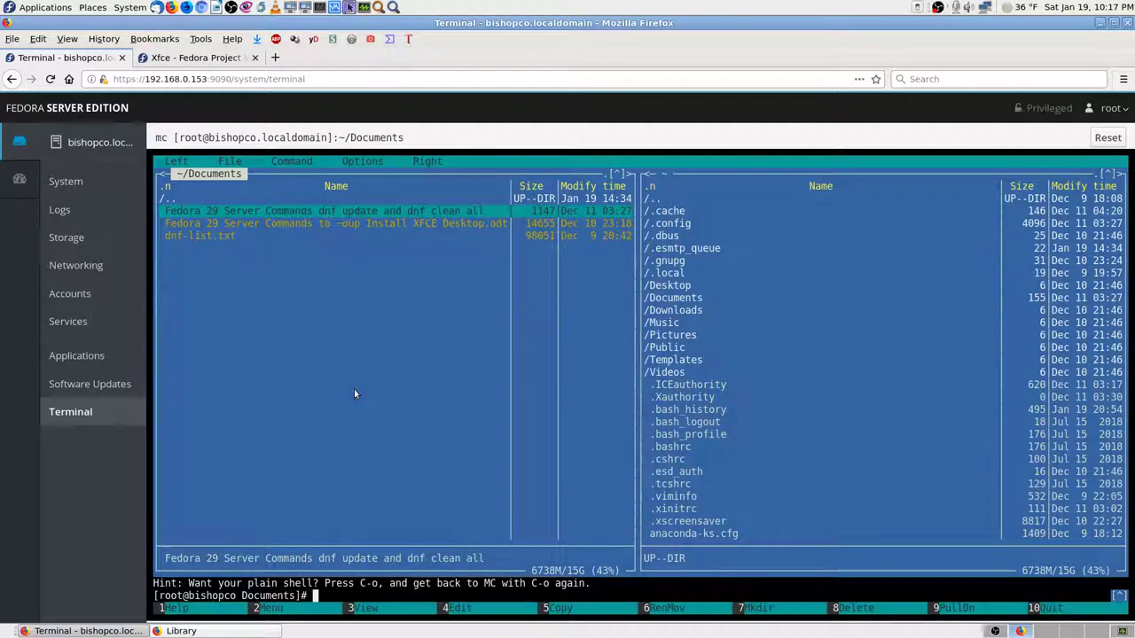
# View the dnf update commands file, then read through the installed-package list in dnf-list.txt
pyautogui.press('F3')
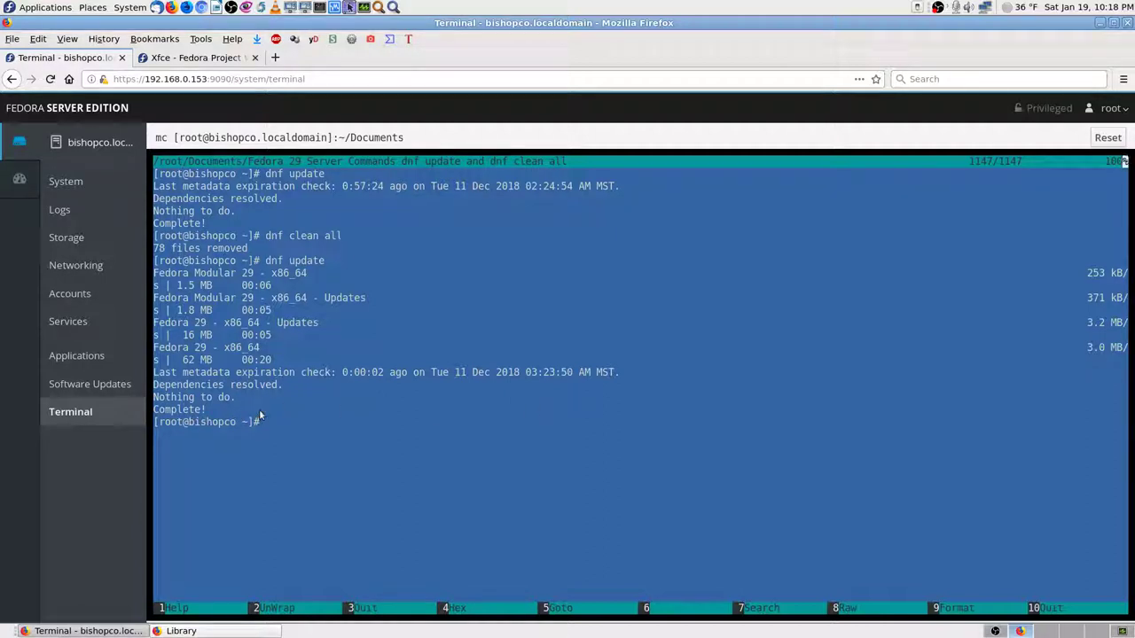
pyautogui.press('F3')
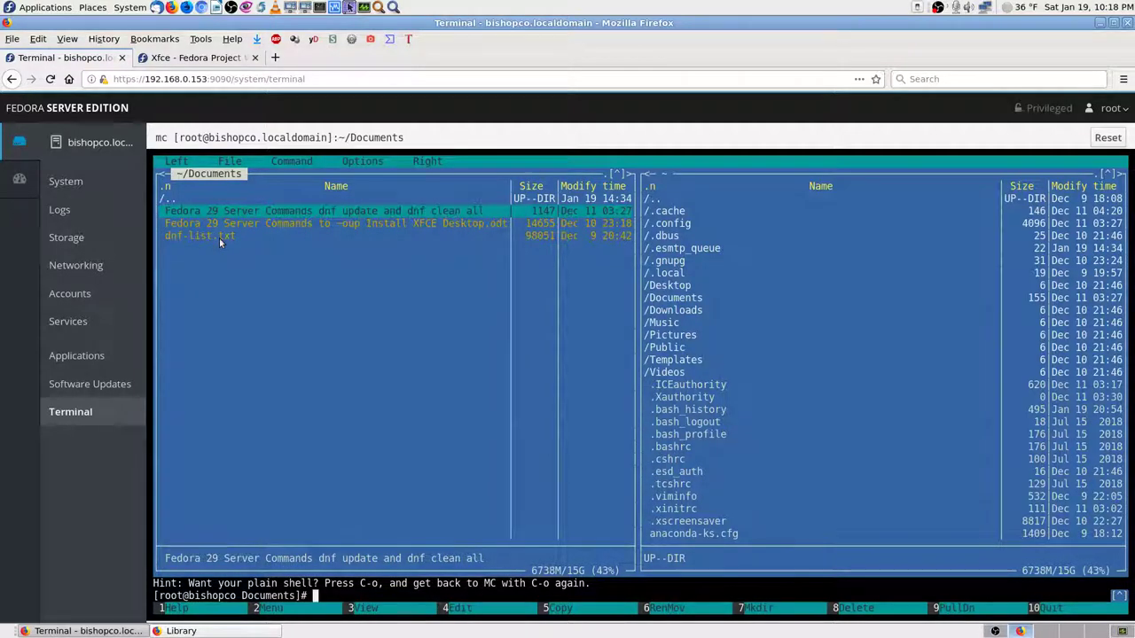
pyautogui.press('Down')
pyautogui.press('Down')
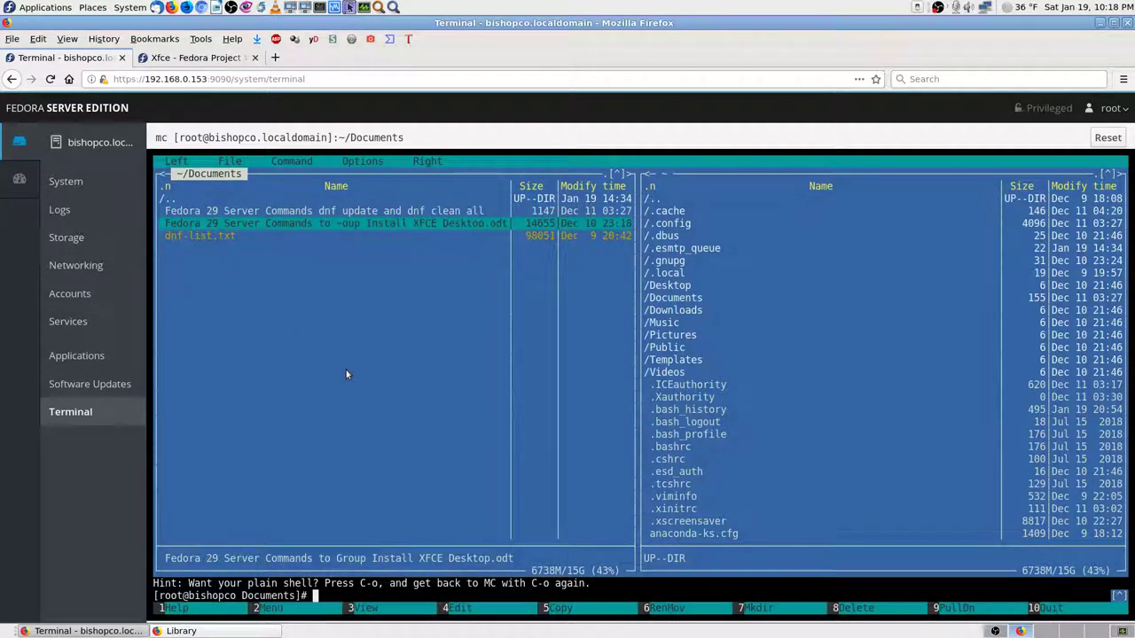
pyautogui.press('F3')
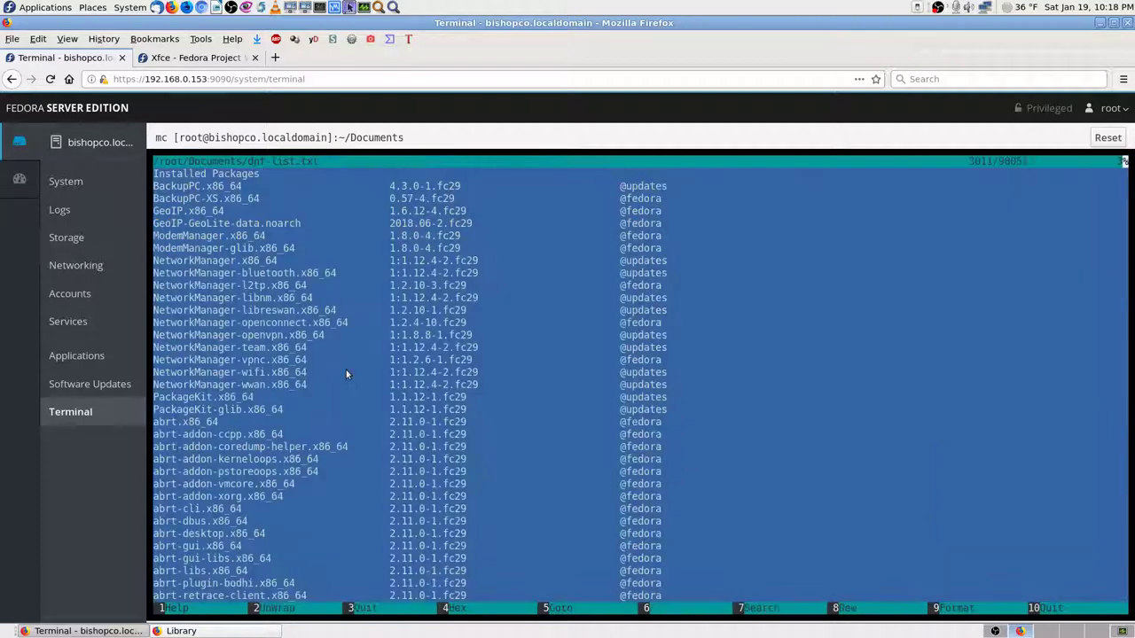
pyautogui.press('Down')
pyautogui.press('Down')
pyautogui.press('Down')
pyautogui.press('Down')
pyautogui.press('Down')
pyautogui.press('Down')
pyautogui.press('Down')
pyautogui.press('Down')
pyautogui.press('Down')
pyautogui.press('Down')
pyautogui.press('Down')
pyautogui.press('Down')
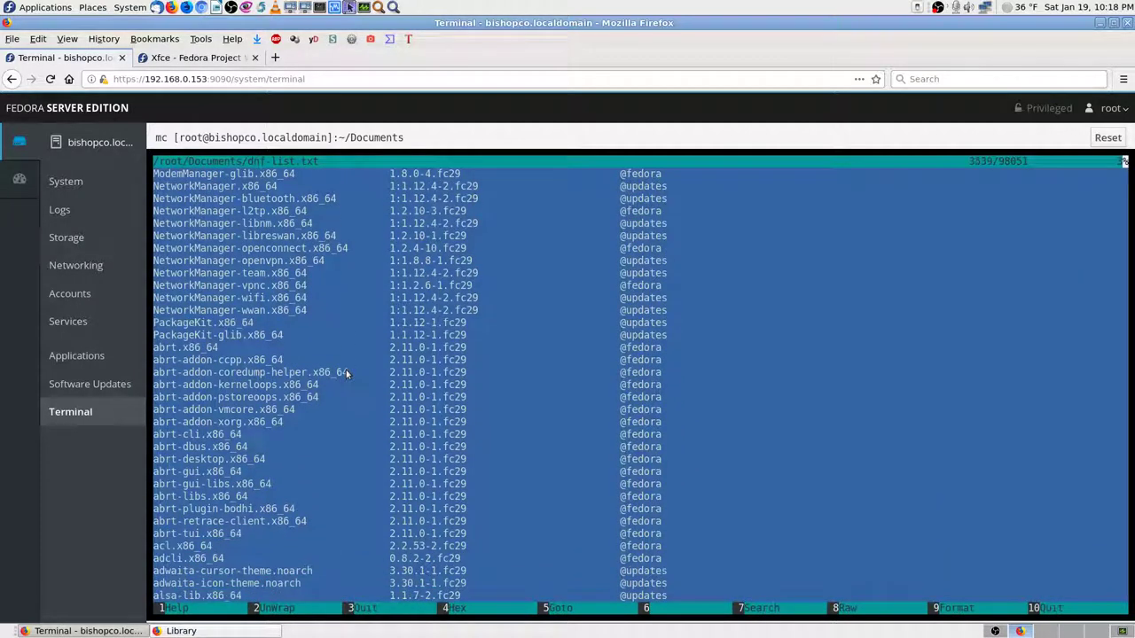
pyautogui.press('Down')
pyautogui.press('Down')
pyautogui.press('Down')
pyautogui.press('Down')
pyautogui.press('Down')
pyautogui.press('Down')
pyautogui.press('Down')
pyautogui.press('Down')
pyautogui.press('F10')
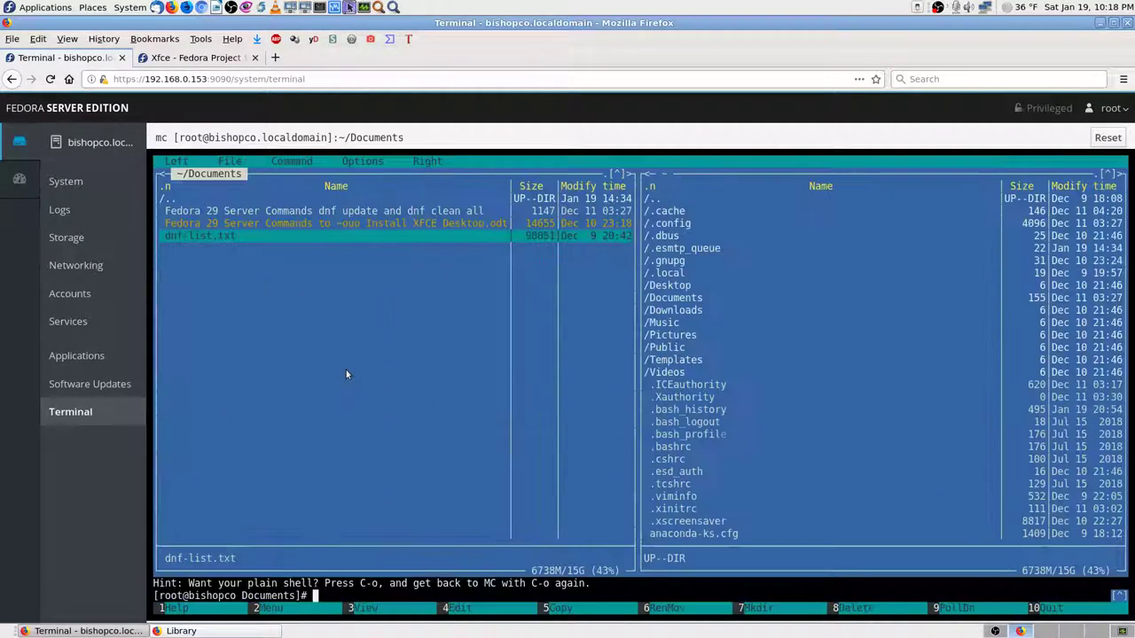
# Look inside Downloads, Music, Pictures, Public, Templates and Videos, returning to the home listing
pyautogui.press('Up')
pyautogui.press('Up')
pyautogui.press('Return')
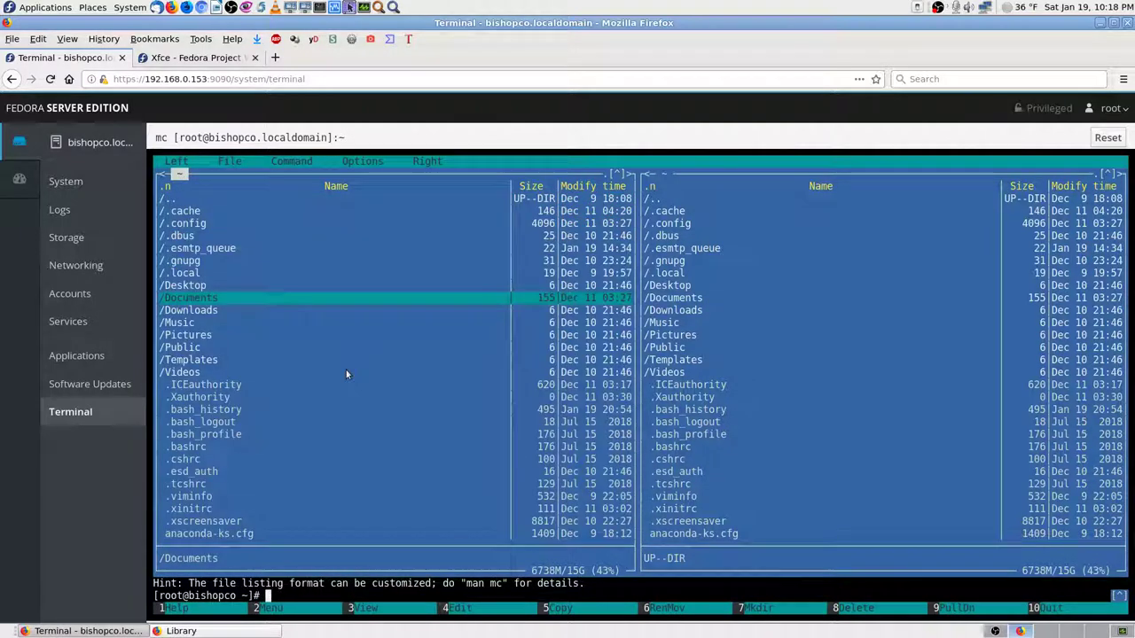
pyautogui.press('Down')
pyautogui.press('Return')
pyautogui.press('Return')
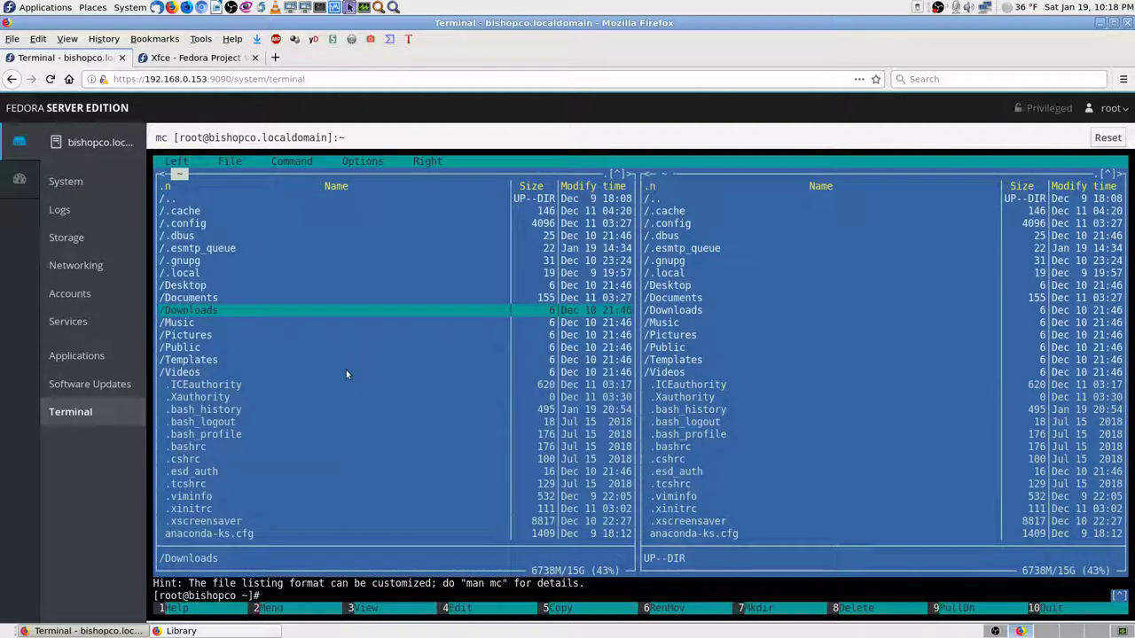
pyautogui.press('Up')
pyautogui.press('Down')
pyautogui.press('Down')
pyautogui.press('Return')
pyautogui.press('Return')
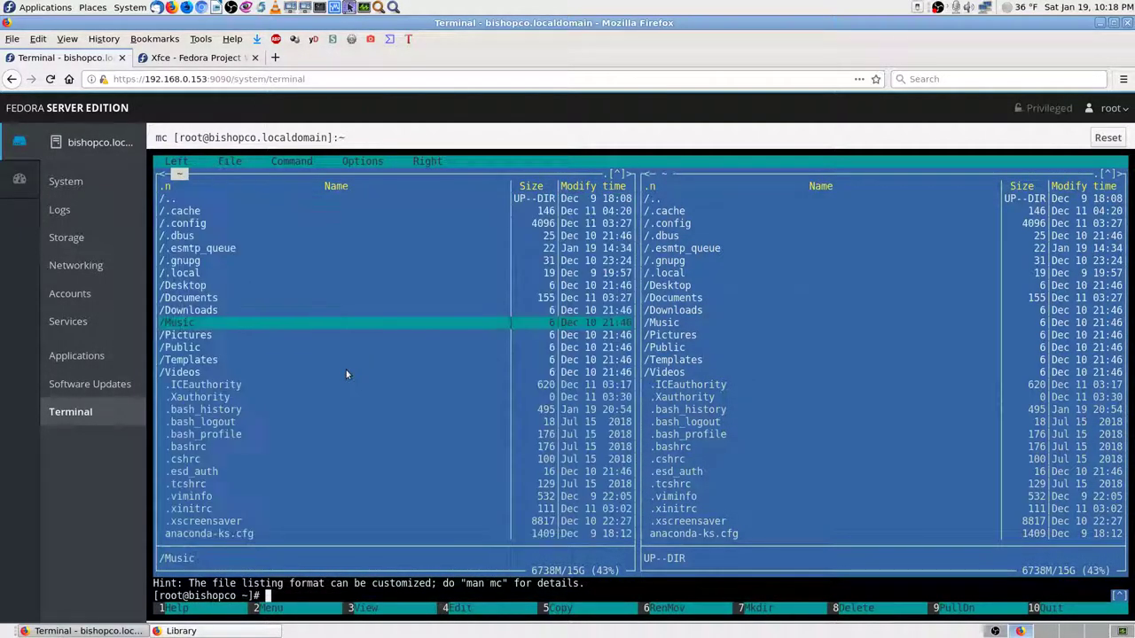
pyautogui.press('Down')
pyautogui.press('Return')
pyautogui.press('Return')
pyautogui.press('Down')
pyautogui.press('Return')
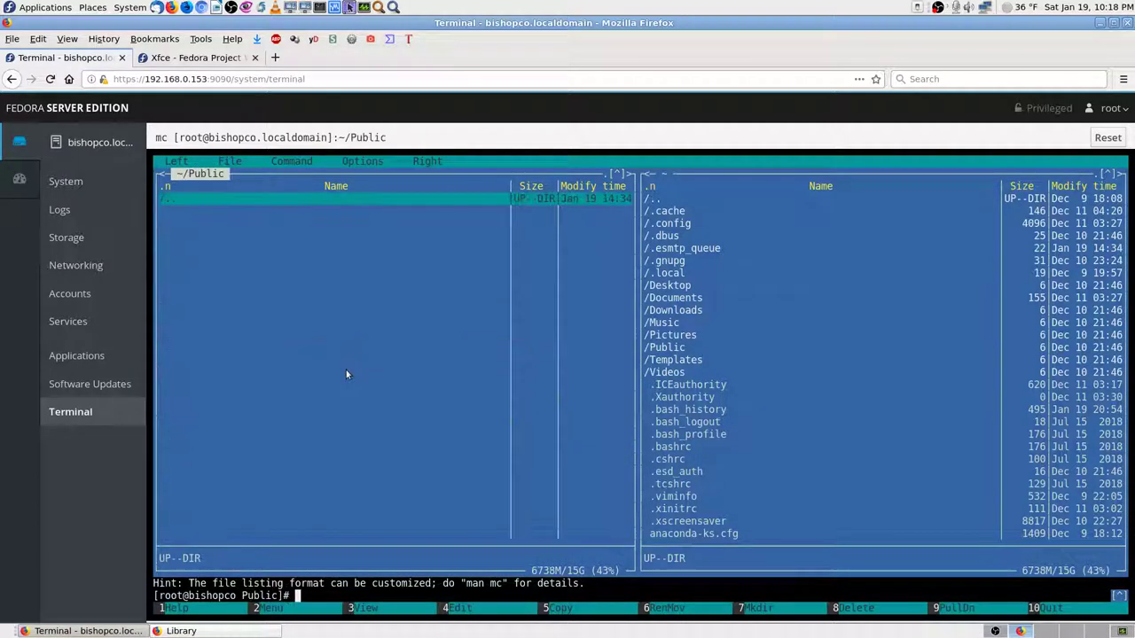
pyautogui.press('Return')
pyautogui.press('Down')
pyautogui.press('Return')
pyautogui.press('Return')
pyautogui.press('Down')
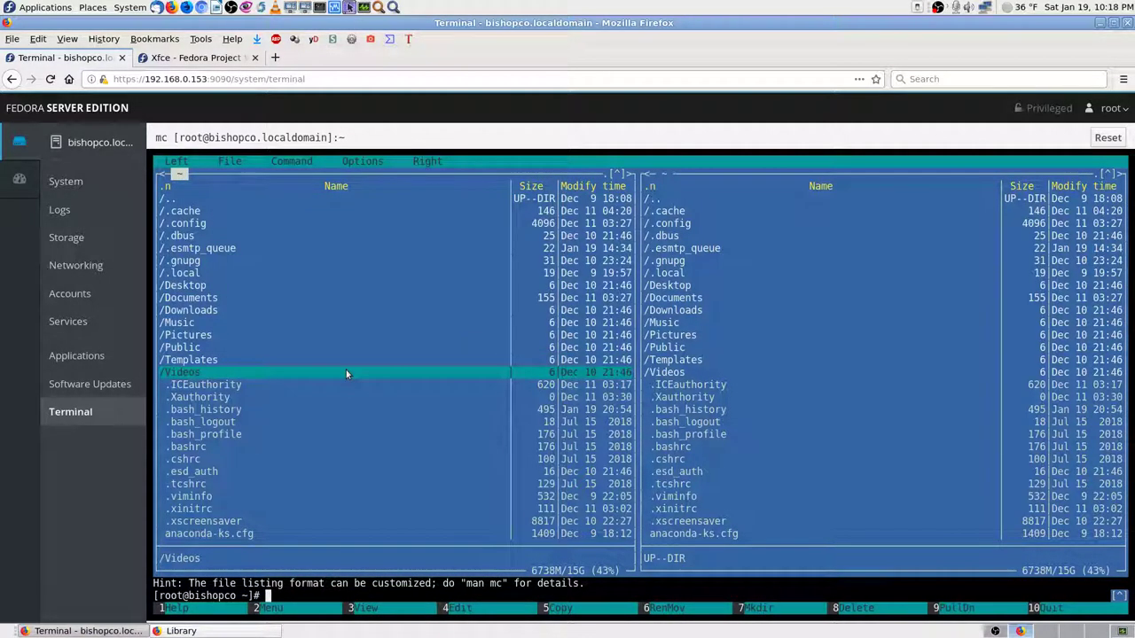
pyautogui.press('Return')
pyautogui.press('Return')
pyautogui.press('Up')
pyautogui.press('Up')
pyautogui.press('Up')
pyautogui.press('Up')
pyautogui.press('Up')
pyautogui.press('Up')
pyautogui.press('Up')
pyautogui.press('Up')
pyautogui.press('Up')
pyautogui.press('Up')
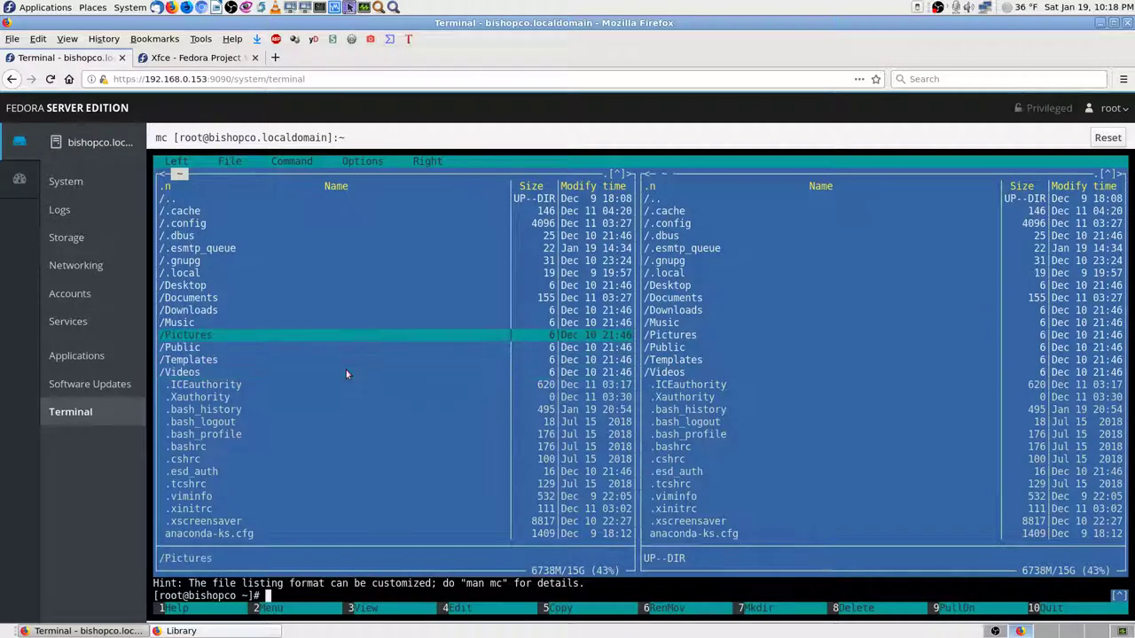
# Go up to the root directory and descend through var and www into /var/www/html
pyautogui.press('Up')
pyautogui.press('Up')
pyautogui.press('Up')
pyautogui.press('Up')
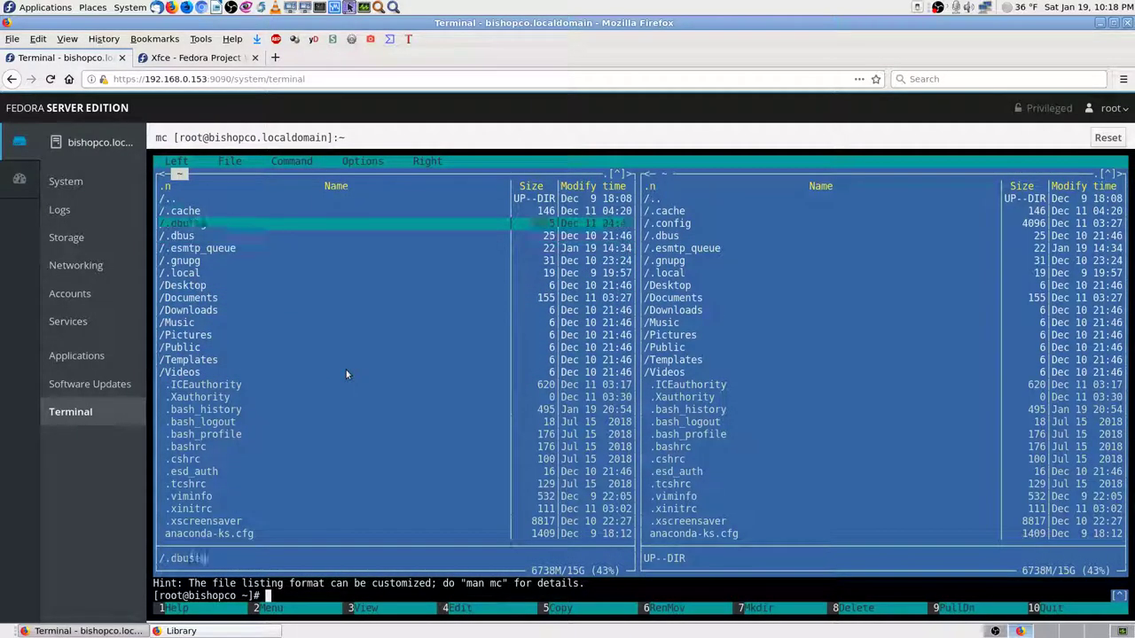
pyautogui.press('Return')
pyautogui.press('Down')
pyautogui.press('Down')
pyautogui.press('Down')
pyautogui.press('Down')
pyautogui.press('Down')
pyautogui.press('Down')
pyautogui.press('Down')
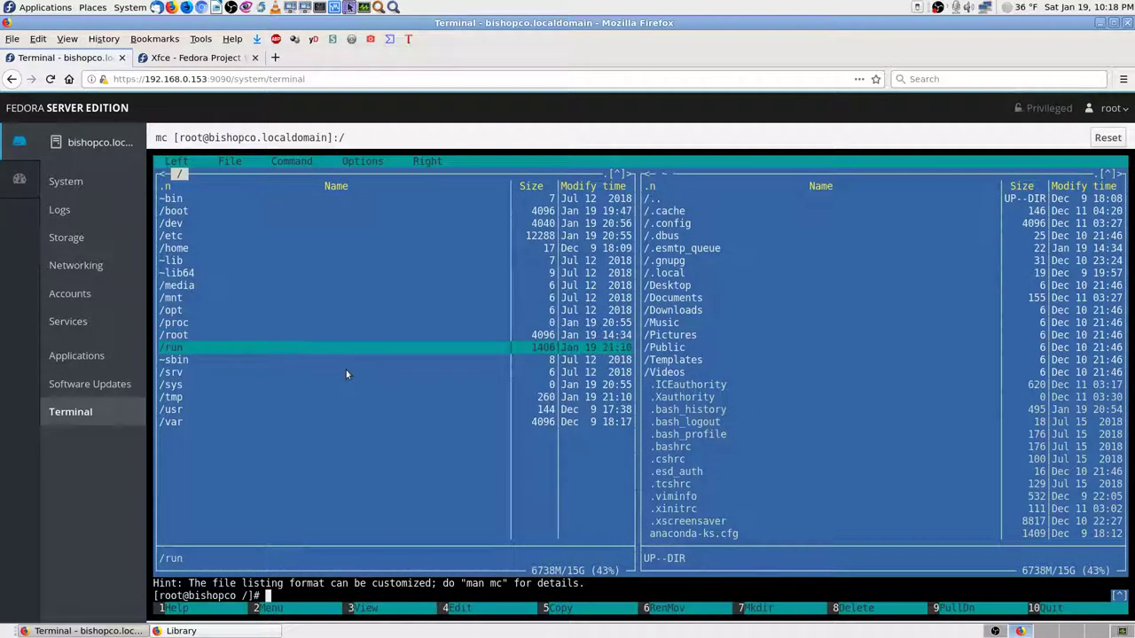
pyautogui.press('Return')
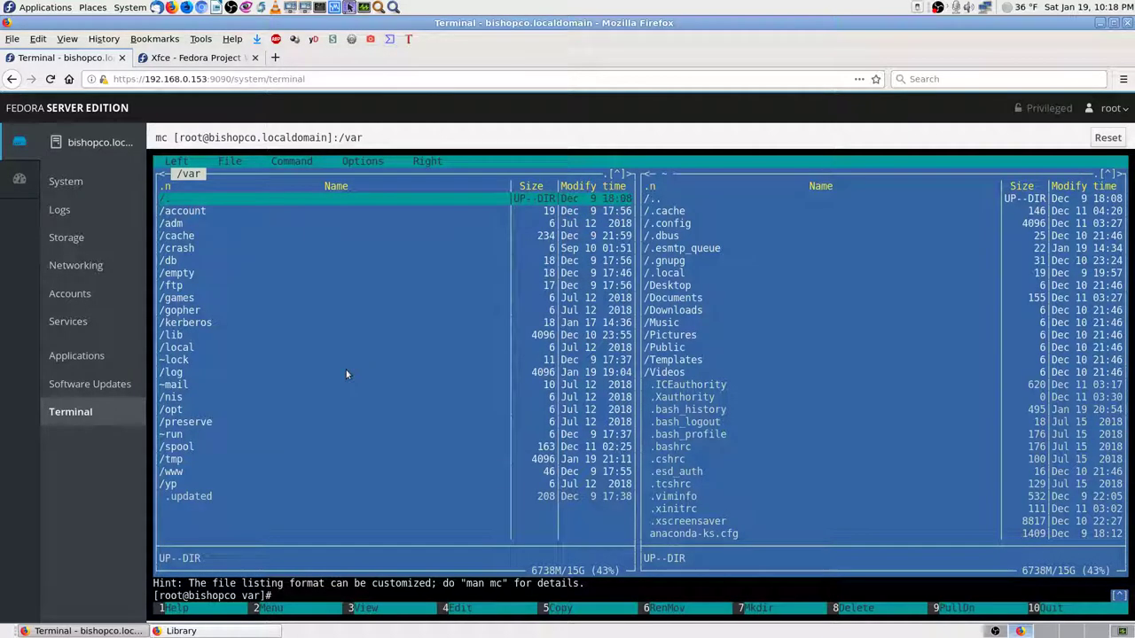
pyautogui.press('Down')
pyautogui.press('Down')
pyautogui.press('Down')
pyautogui.press('Down')
pyautogui.press('Down')
pyautogui.press('Down')
pyautogui.press('Down')
pyautogui.press('Down')
pyautogui.press('Down')
pyautogui.press('Down')
pyautogui.press('Down')
pyautogui.press('Down')
pyautogui.press('Down')
pyautogui.press('Down')
pyautogui.press('Down')
pyautogui.press('Down')
pyautogui.press('Down')
pyautogui.press('Down')
pyautogui.press('Down')
pyautogui.press('Down')
pyautogui.press('Down')
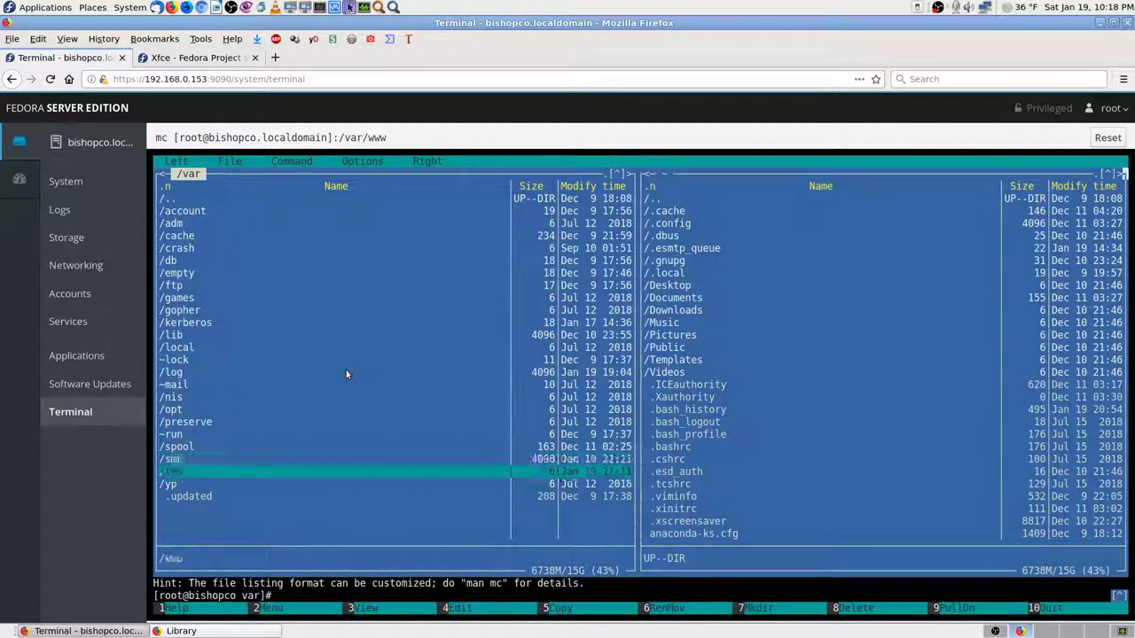
pyautogui.press('Return')
pyautogui.press('Down')
pyautogui.press('Down')
pyautogui.press('Return')
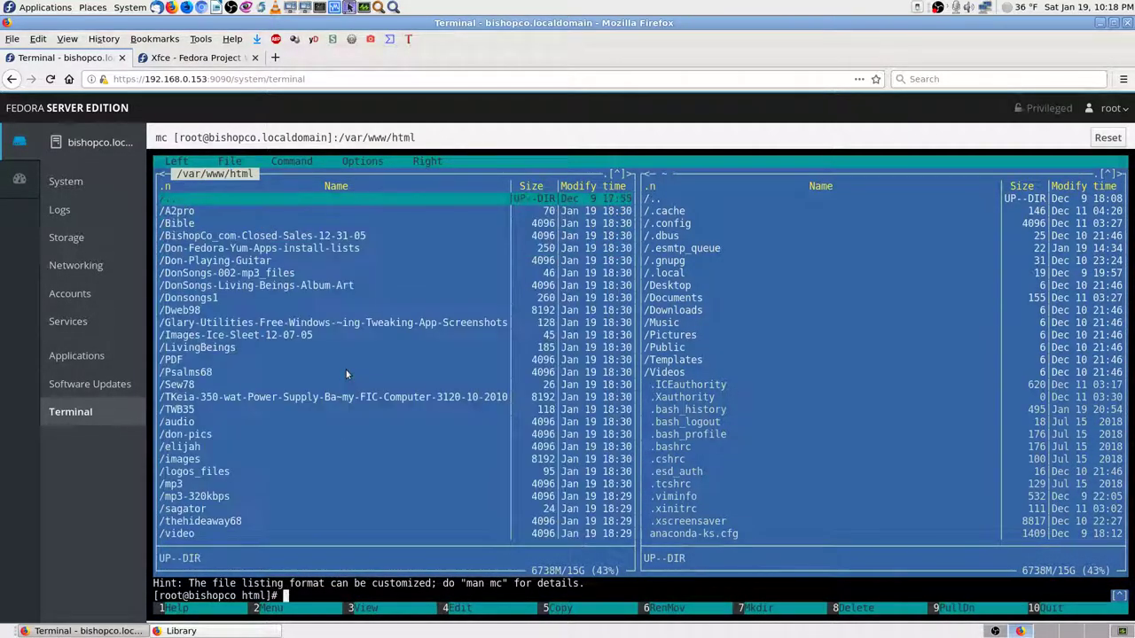
pyautogui.press('Down')
pyautogui.press('Down')
pyautogui.press('Down')
pyautogui.press('Down')
pyautogui.press('Down')
pyautogui.press('Down')
pyautogui.press('Down')
pyautogui.press('Down')
pyautogui.press('Down')
pyautogui.press('Down')
pyautogui.press('Down')
pyautogui.press('Down')
pyautogui.press('Down')
pyautogui.press('Down')
pyautogui.press('Down')
pyautogui.press('Down')
pyautogui.press('Down')
pyautogui.press('Down')
pyautogui.press('Down')
pyautogui.press('Down')
pyautogui.press('Down')
pyautogui.press('Down')
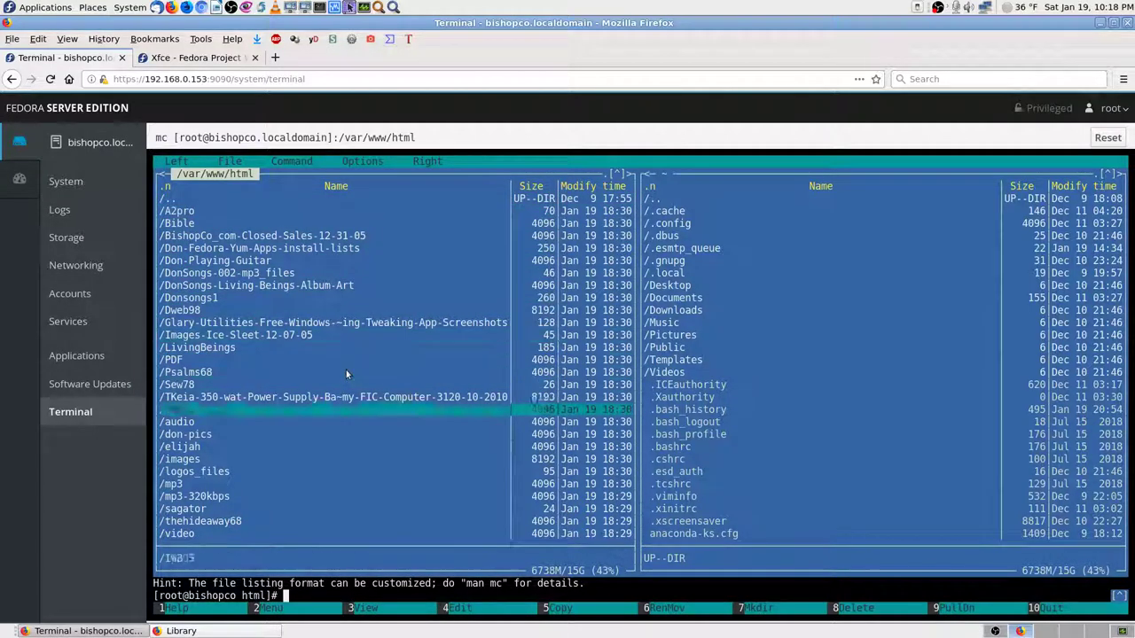
pyautogui.press('Down')
pyautogui.press('Down')
pyautogui.press('Down')
pyautogui.press('Down')
pyautogui.press('Down')
pyautogui.press('Down')
pyautogui.press('Down')
pyautogui.press('Down')
pyautogui.press('Down')
pyautogui.press('Down')
pyautogui.press('Down')
pyautogui.press('Down')
pyautogui.press('Down')
pyautogui.press('Down')
pyautogui.press('Down')
pyautogui.press('Down')
pyautogui.press('Down')
pyautogui.press('Down')
pyautogui.press('Down')
pyautogui.press('Down')
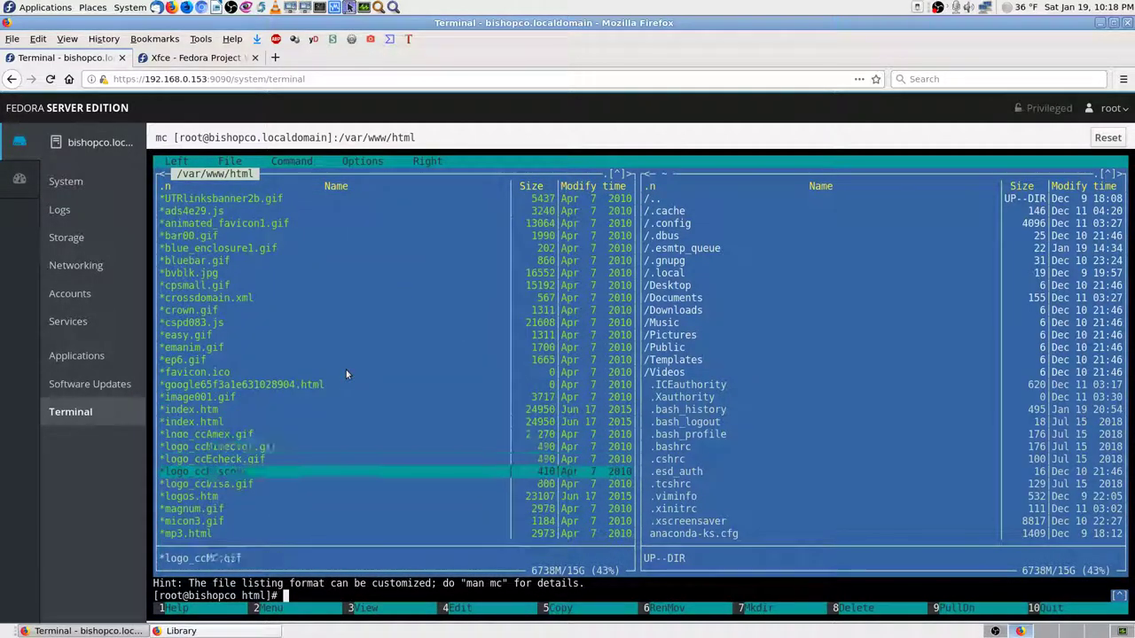
pyautogui.press('Up')
pyautogui.press('Up')
pyautogui.press('Up')
pyautogui.press('Up')
pyautogui.press('Up')
pyautogui.press('Up')
pyautogui.press('Up')
pyautogui.press('Up')
pyautogui.press('Up')
pyautogui.press('Up')
pyautogui.press('Up')
pyautogui.press('Up')
pyautogui.press('Up')
pyautogui.press('Up')
pyautogui.press('Up')
pyautogui.press('Up')
pyautogui.press('Up')
pyautogui.press('Up')
pyautogui.press('Up')
pyautogui.press('Up')
pyautogui.press('Up')
pyautogui.press('Up')
pyautogui.press('Up')
pyautogui.press('Up')
pyautogui.press('Up')
pyautogui.press('Up')
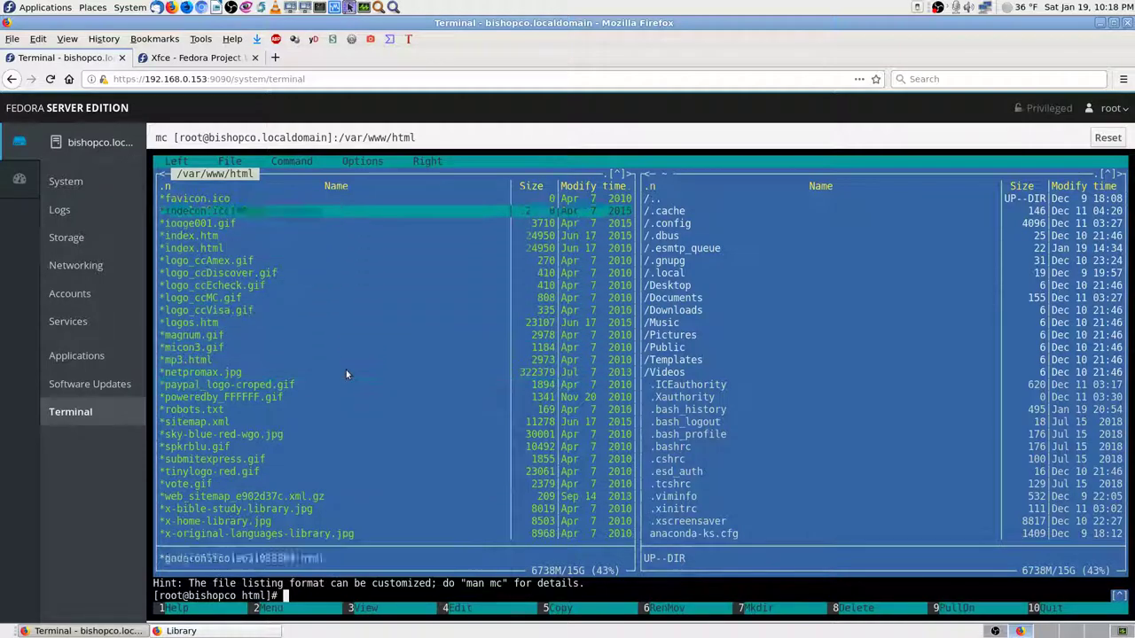
pyautogui.press('Up')
pyautogui.press('Up')
pyautogui.press('Up')
pyautogui.press('Up')
pyautogui.press('Up')
pyautogui.press('Up')
pyautogui.press('Up')
pyautogui.press('Up')
pyautogui.press('Up')
pyautogui.press('Up')
pyautogui.press('Up')
pyautogui.press('Up')
pyautogui.press('Up')
pyautogui.press('Up')
pyautogui.press('Up')
pyautogui.press('Up')
pyautogui.press('Up')
pyautogui.press('Up')
pyautogui.press('Up')
pyautogui.press('Up')
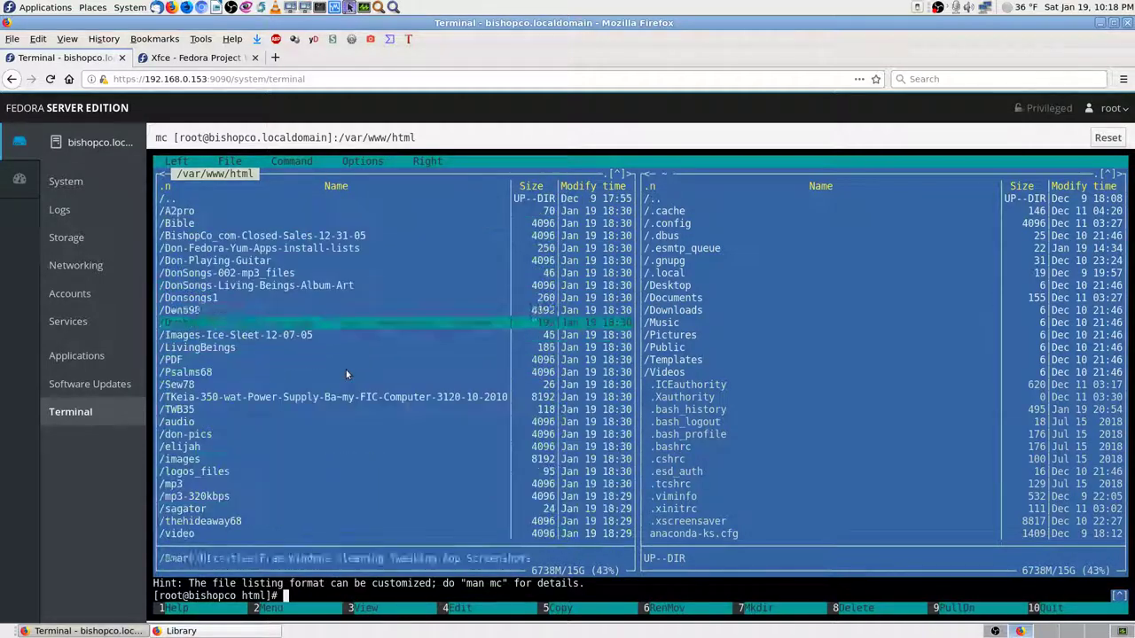
pyautogui.press('Down')
pyautogui.press('Down')
pyautogui.press('Down')
pyautogui.press('Down')
pyautogui.press('Down')
pyautogui.press('Down')
pyautogui.press('Down')
pyautogui.press('Down')
pyautogui.press('Down')
pyautogui.press('Down')
pyautogui.press('Down')
pyautogui.press('Down')
pyautogui.press('Down')
pyautogui.press('Down')
pyautogui.press('Down')
pyautogui.press('Down')
pyautogui.press('Down')
pyautogui.press('Down')
pyautogui.press('Down')
pyautogui.press('Down')
pyautogui.press('Down')
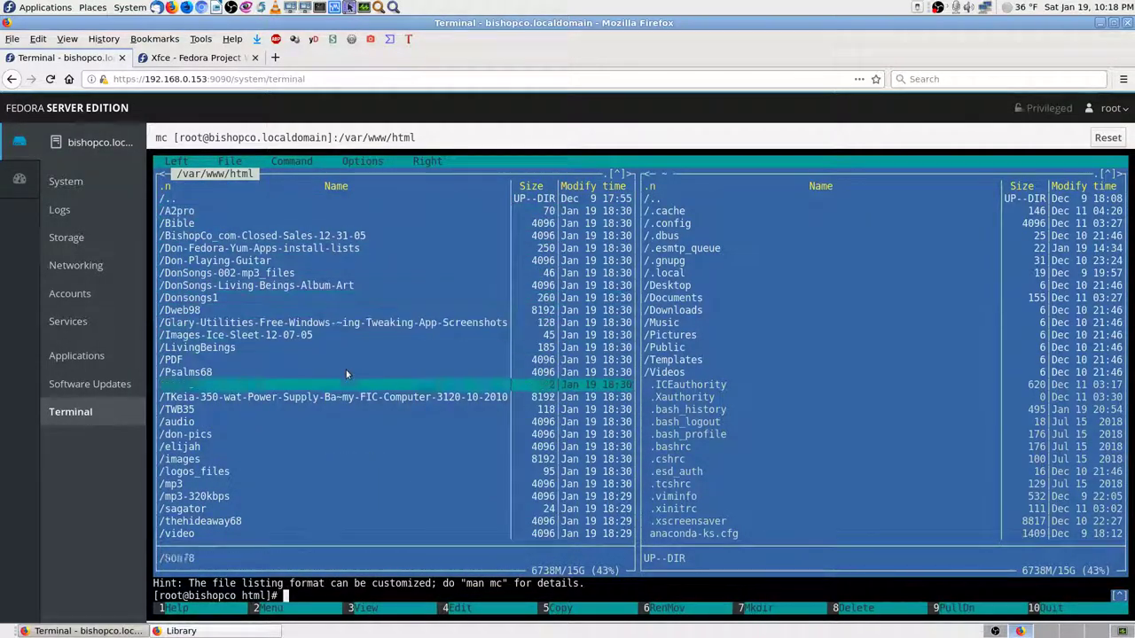
pyautogui.press('Down')
pyautogui.press('Down')
pyautogui.press('Down')
pyautogui.press('Down')
pyautogui.press('Down')
pyautogui.press('Down')
pyautogui.press('Down')
pyautogui.press('Down')
pyautogui.press('Down')
pyautogui.press('Down')
pyautogui.press('Down')
pyautogui.press('Down')
pyautogui.press('Down')
pyautogui.press('Down')
pyautogui.press('Down')
pyautogui.press('Down')
pyautogui.press('Down')
pyautogui.press('Down')
pyautogui.press('Down')
pyautogui.press('Down')
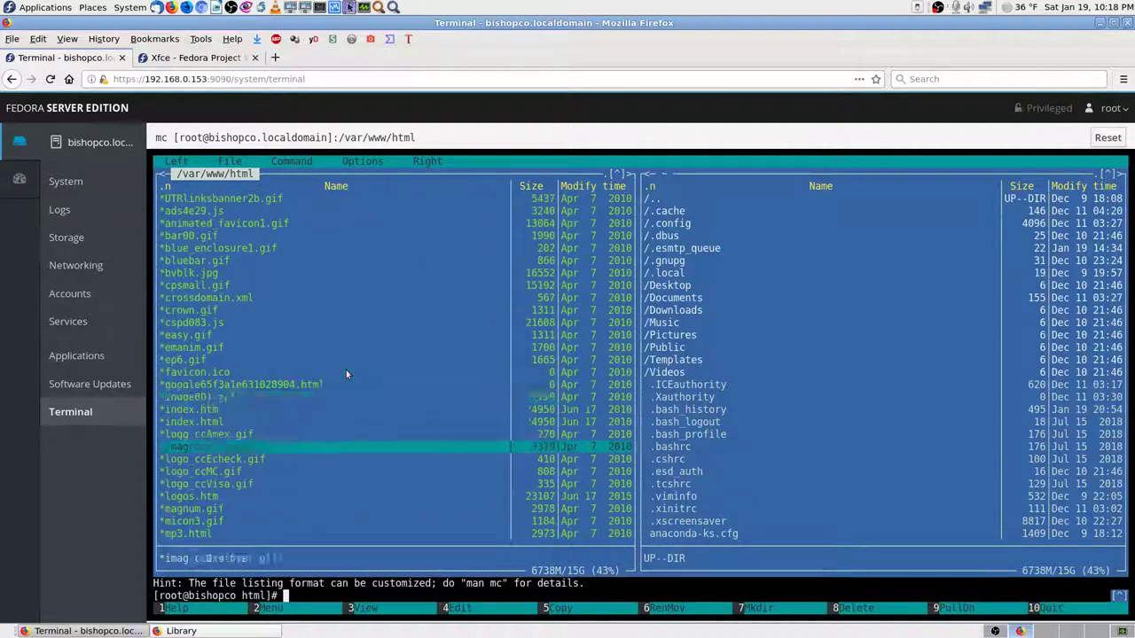
pyautogui.press('Up')
pyautogui.press('Up')
pyautogui.press('Up')
pyautogui.press('Up')
pyautogui.press('Up')
pyautogui.press('Up')
pyautogui.press('Up')
pyautogui.press('Up')
pyautogui.press('Up')
pyautogui.press('Up')
pyautogui.press('Up')
pyautogui.press('Up')
pyautogui.press('Up')
pyautogui.press('Up')
pyautogui.press('Up')
pyautogui.press('Up')
pyautogui.press('Up')
pyautogui.press('Up')
pyautogui.press('Up')
pyautogui.press('Up')
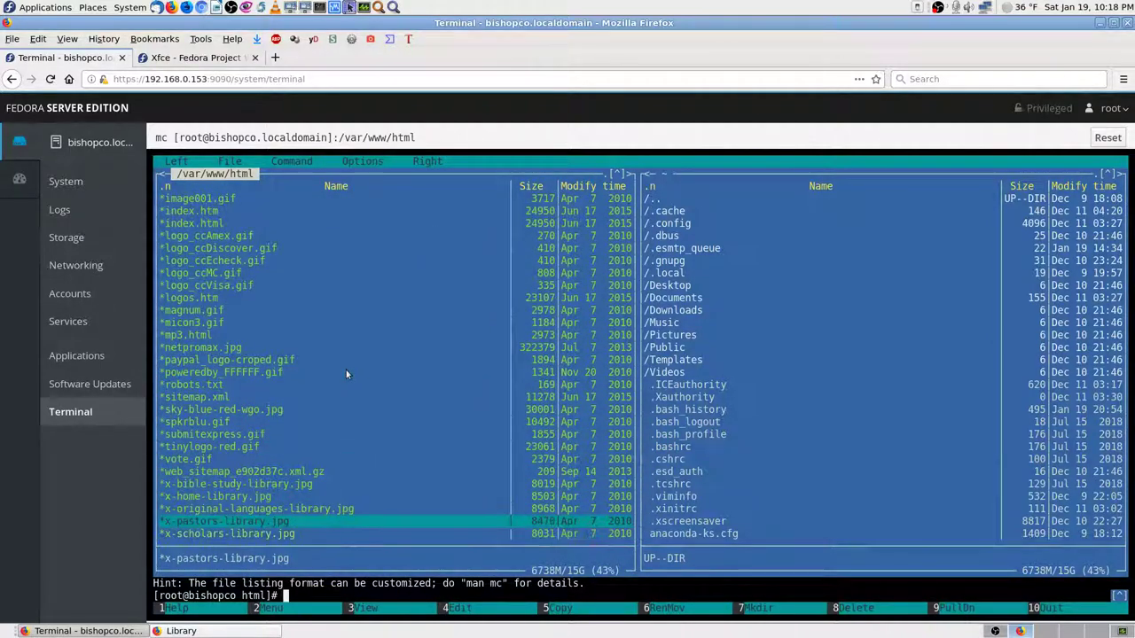
pyautogui.press('Up')
pyautogui.press('Up')
pyautogui.press('Up')
pyautogui.press('Up')
pyautogui.press('Up')
pyautogui.press('Up')
pyautogui.press('Up')
pyautogui.press('Up')
pyautogui.press('Up')
pyautogui.press('Up')
pyautogui.press('Up')
pyautogui.press('Up')
pyautogui.press('Up')
pyautogui.press('Up')
pyautogui.press('Up')
pyautogui.press('Up')
pyautogui.press('Up')
pyautogui.press('Up')
pyautogui.press('Up')
pyautogui.press('Up')
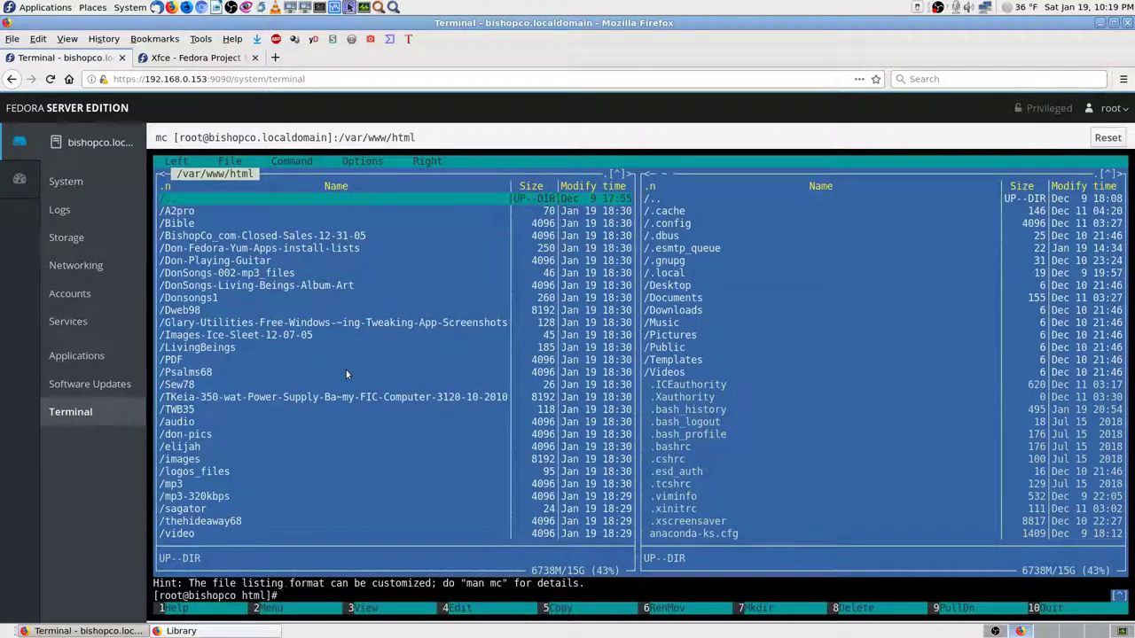
pyautogui.press('Return')
# Check the empty cgi-bin folder, then open usage and look at msfree.png and webalizer.png
pyautogui.press('Up')
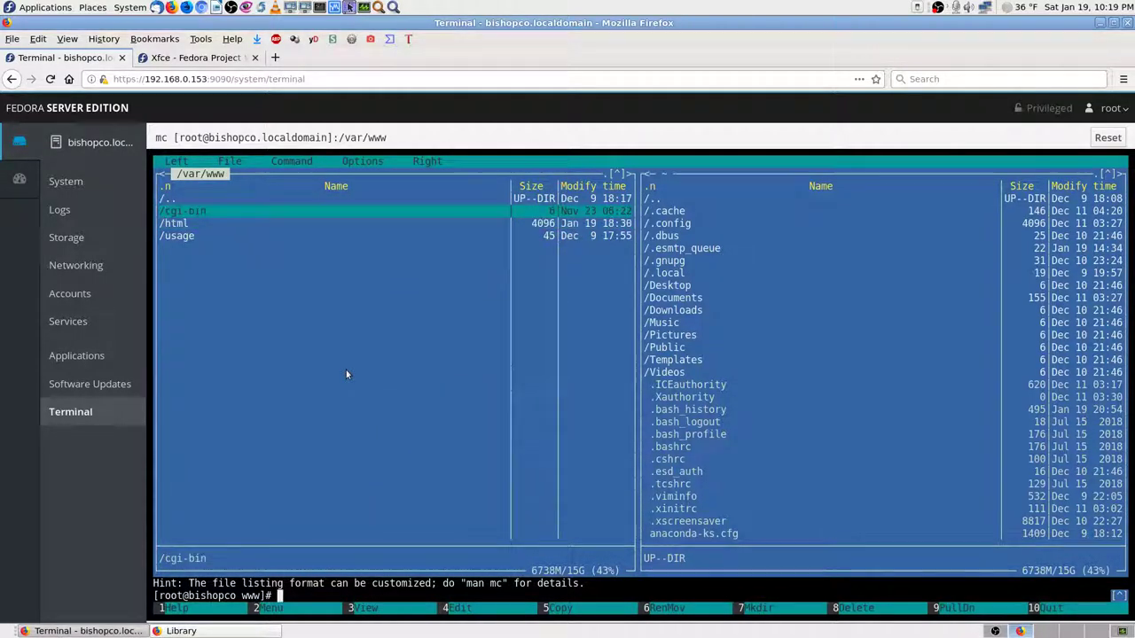
pyautogui.press('Return')
pyautogui.press('Return')
pyautogui.press('Down')
pyautogui.press('Down')
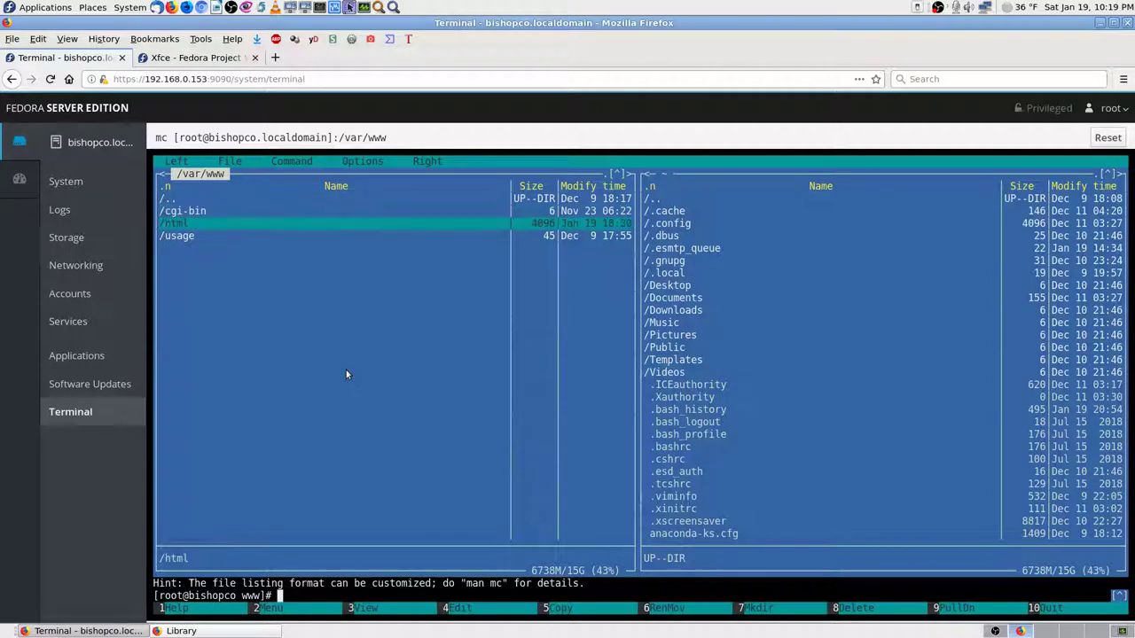
pyautogui.press('Return')
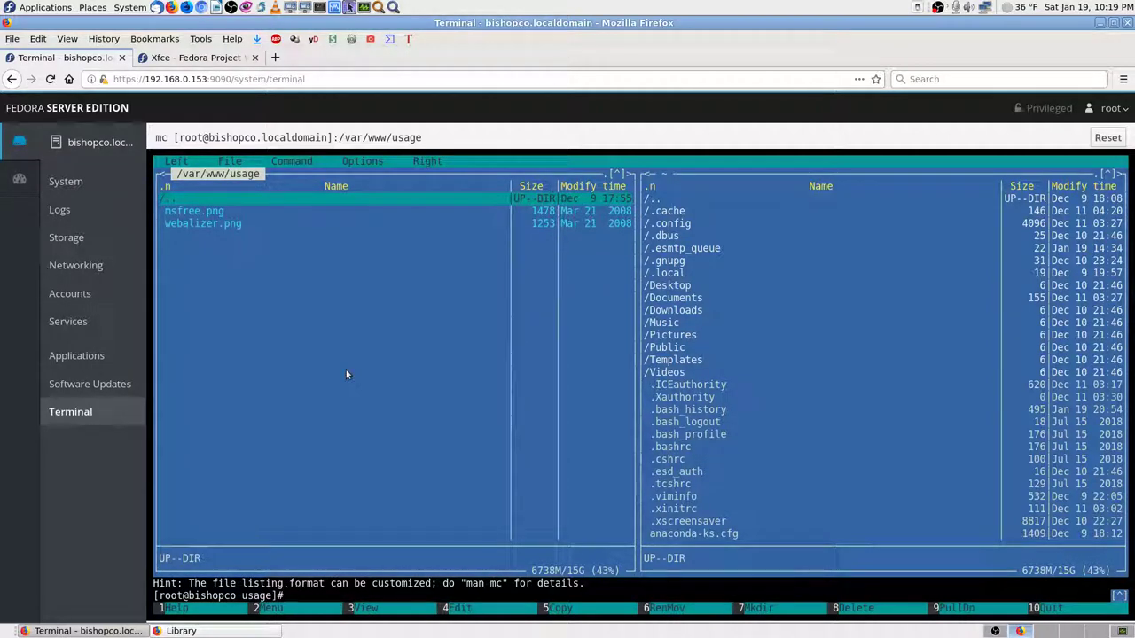
pyautogui.press('Down')
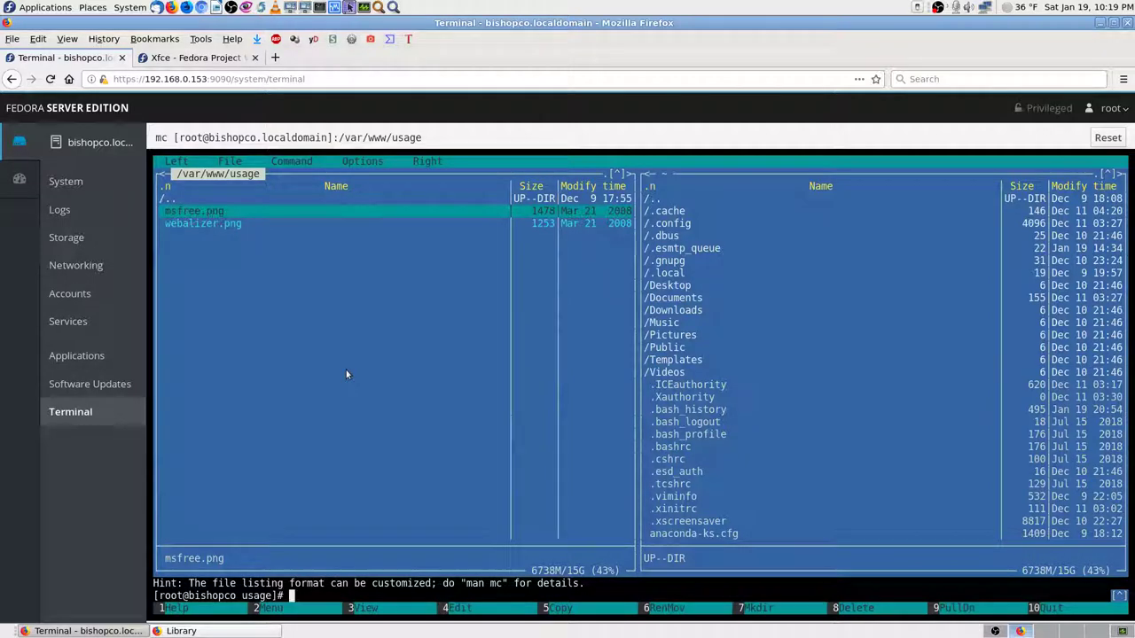
pyautogui.press('Down')
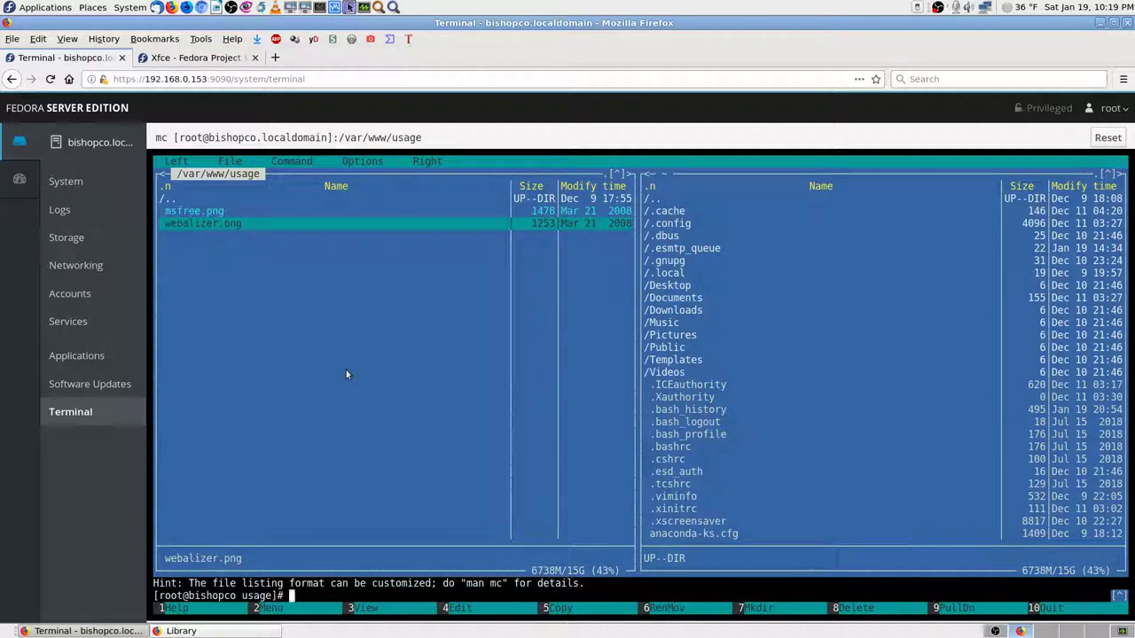
pyautogui.press('Up')
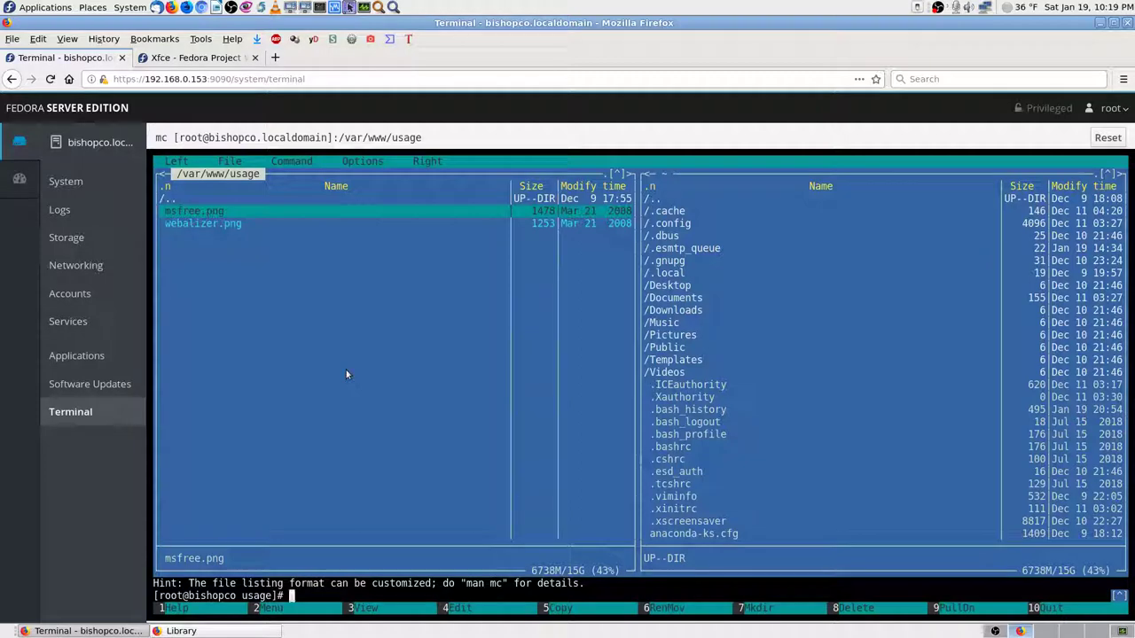
# Move back and forth between /var/www, its usage folder and its html folder
pyautogui.press('Up')
pyautogui.press('Return')
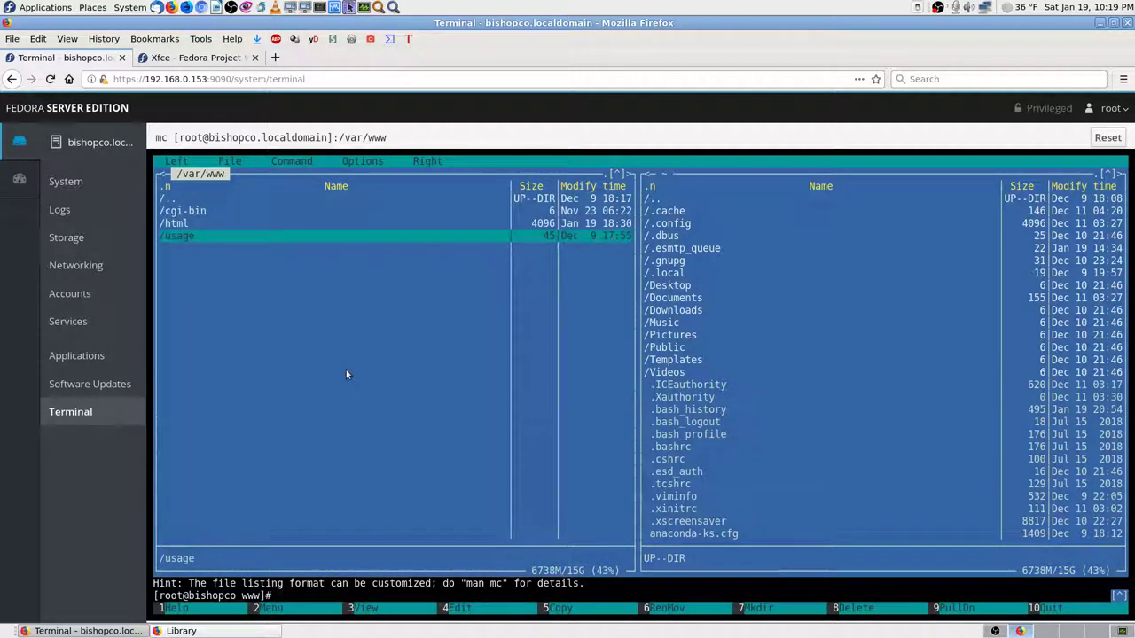
pyautogui.press('Return')
pyautogui.press('Down')
pyautogui.press('Down')
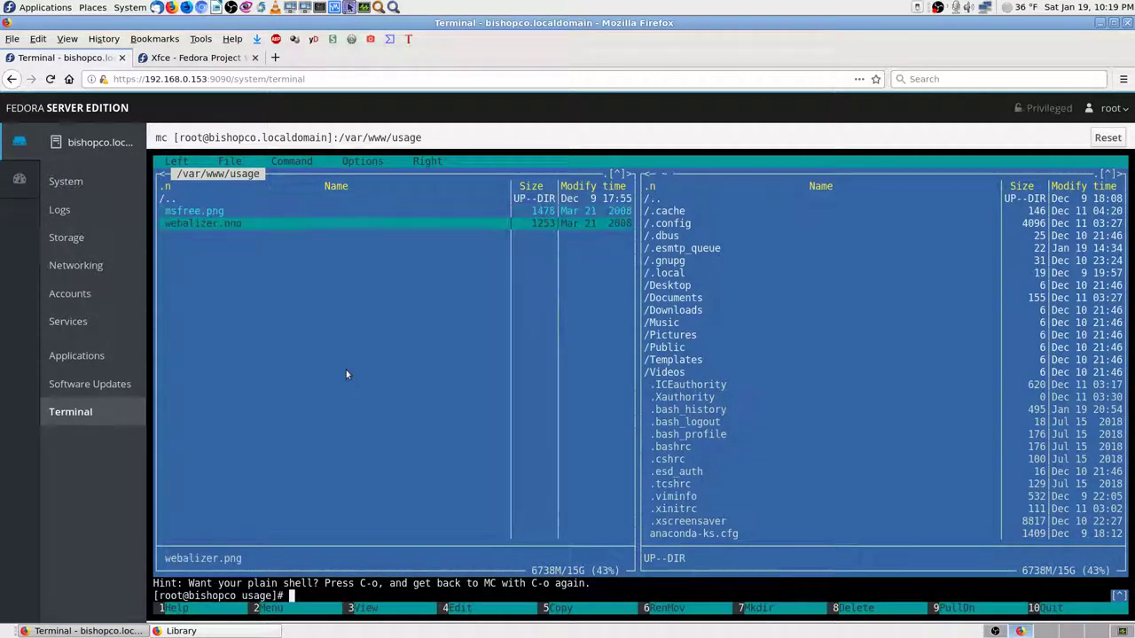
pyautogui.press('Up')
pyautogui.press('Up')
pyautogui.press('Return')
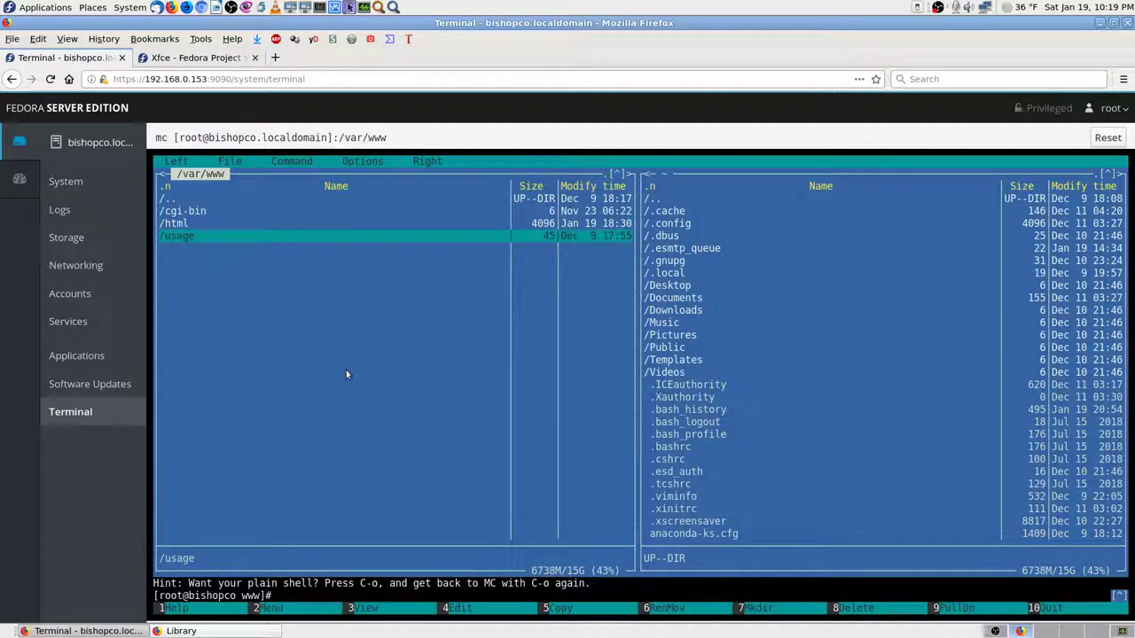
pyautogui.press('Up')
pyautogui.press('Return')
pyautogui.press('Return')
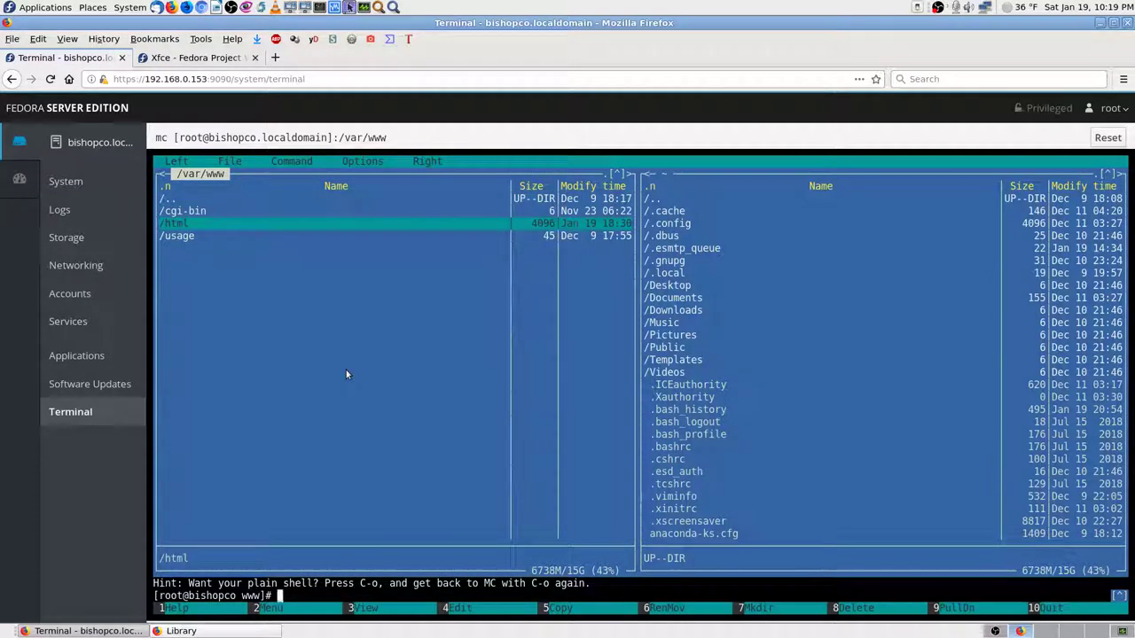
pyautogui.press('Down')
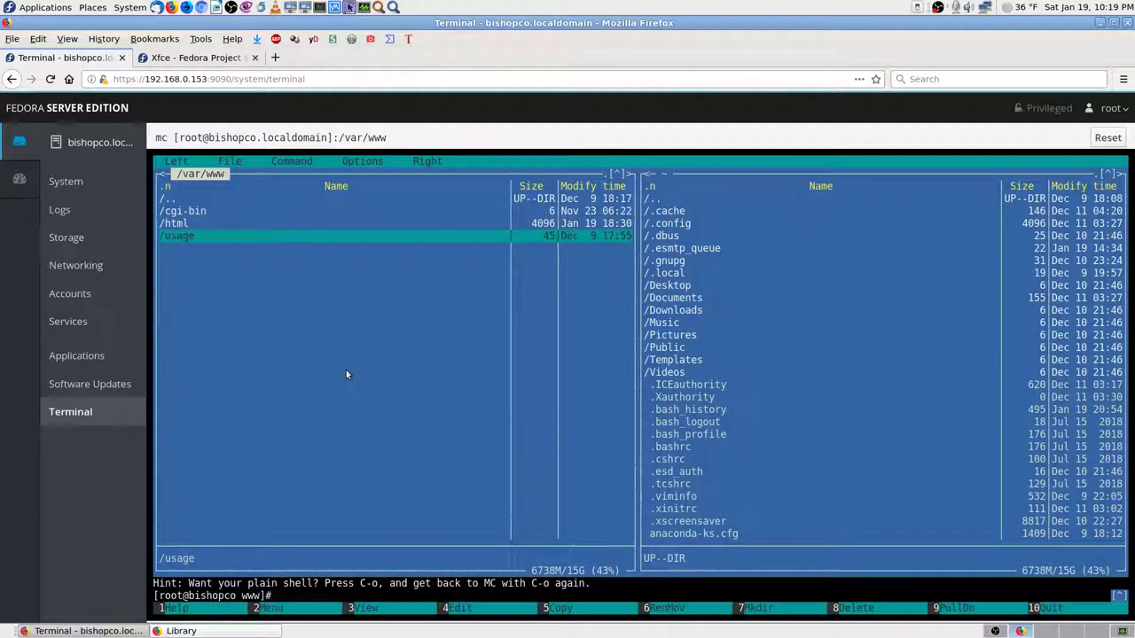
pyautogui.press('Return')
# Go up to /var and quit Midnight Commander with F10
pyautogui.press('Return')
pyautogui.press('Up')
pyautogui.press('Up')
pyautogui.press('Up')
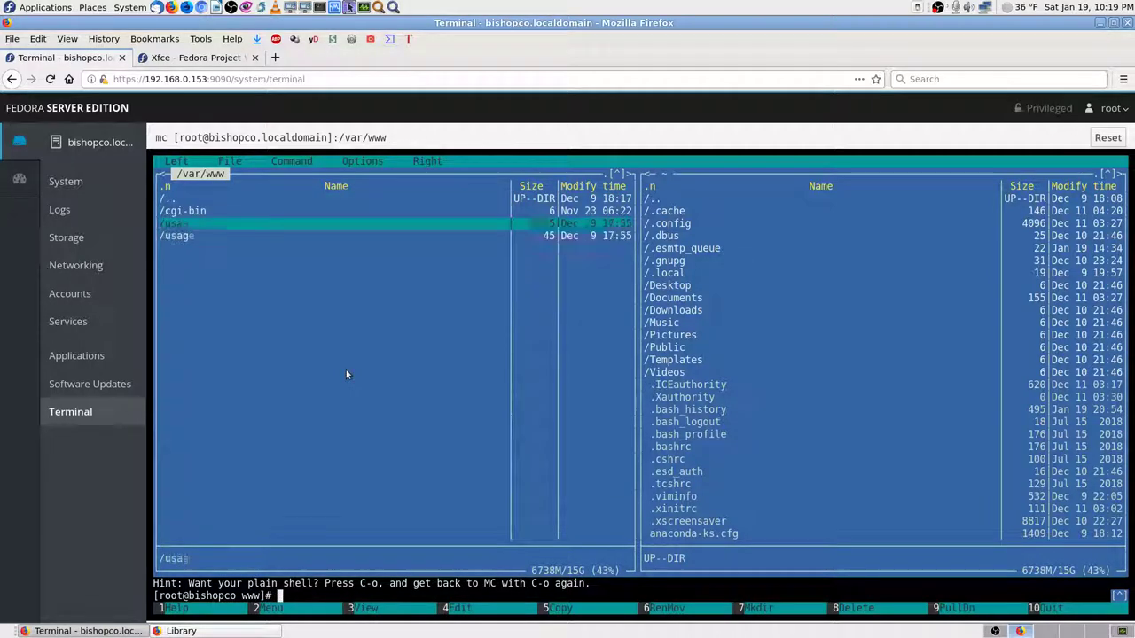
pyautogui.press('Return')
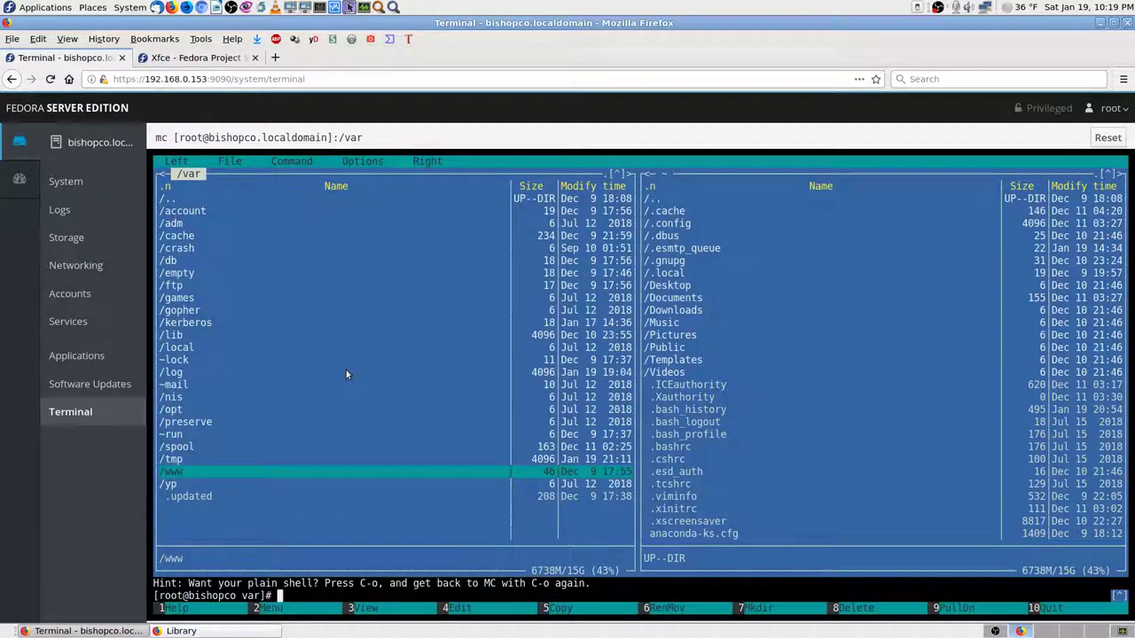
pyautogui.press('Up')
pyautogui.press('Up')
pyautogui.press('Up')
pyautogui.press('Up')
pyautogui.press('Up')
pyautogui.press('Up')
pyautogui.press('Up')
pyautogui.press('Up')
pyautogui.press('Up')
pyautogui.press('Up')
pyautogui.press('Up')
pyautogui.press('Up')
pyautogui.press('Up')
pyautogui.press('Up')
pyautogui.press('Up')
pyautogui.press('Up')
pyautogui.press('Up')
pyautogui.press('Up')
pyautogui.press('Up')
pyautogui.press('Up')
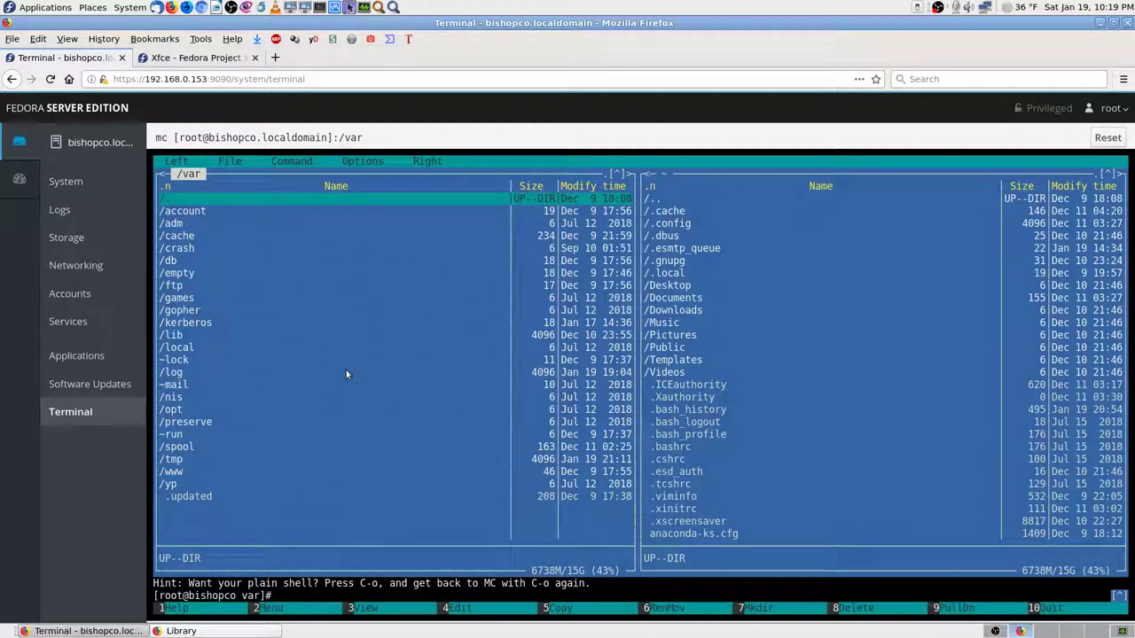
pyautogui.press('F10')
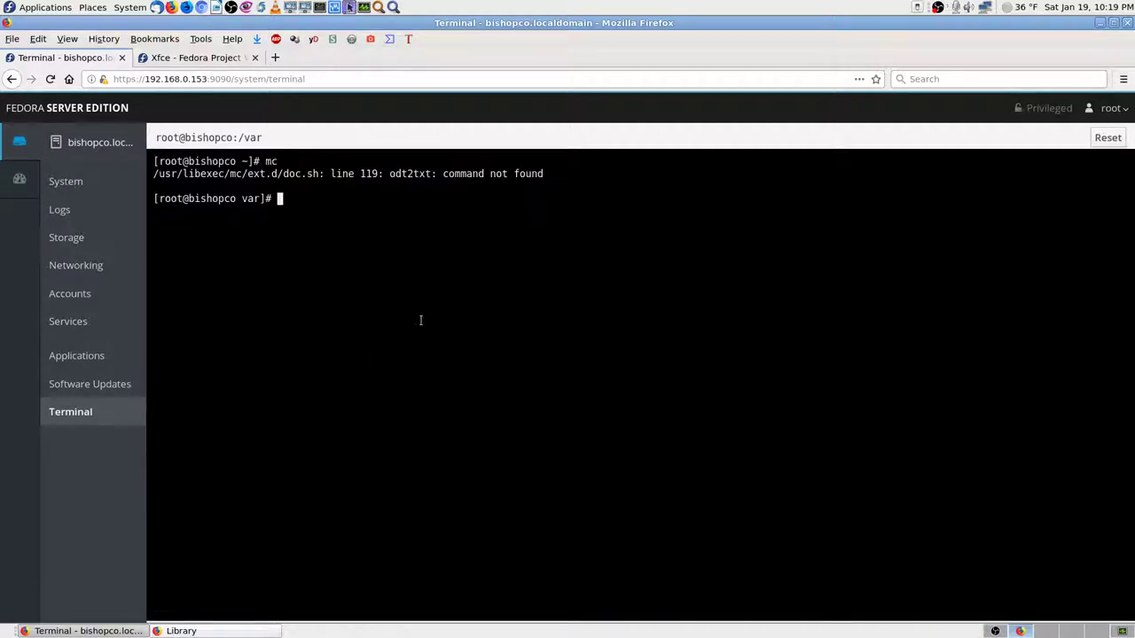
# Show the Fedora 29 Linux bookmark folder in the Library, then return to Firefox's Xfce wiki tab
pyautogui.hotkey('alt', 'Tab')
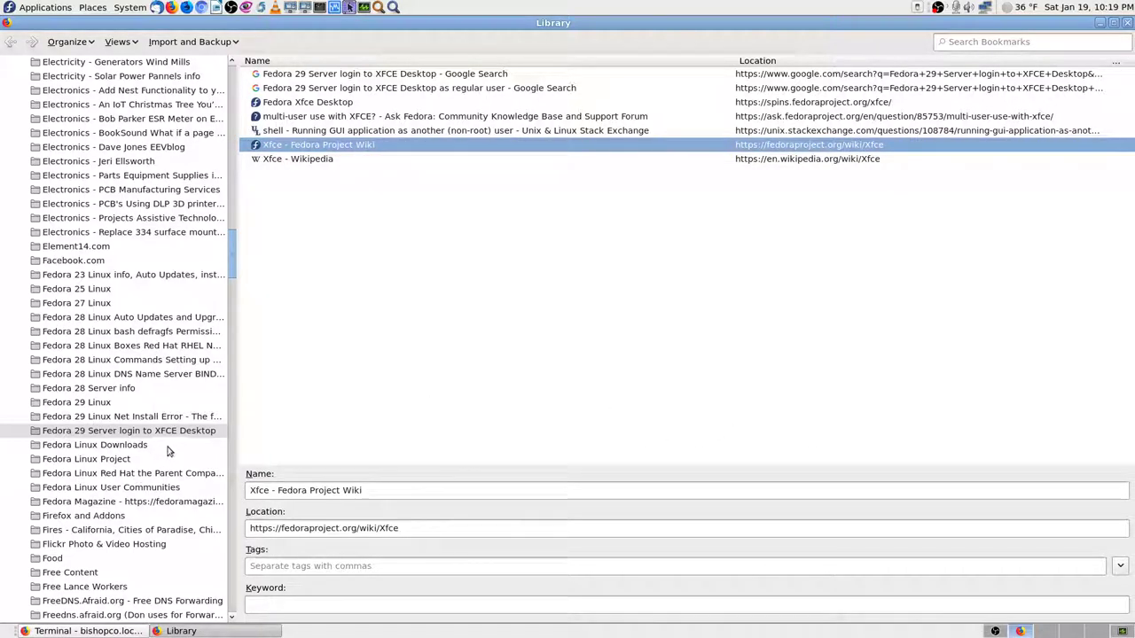
pyautogui.click(117, 405)
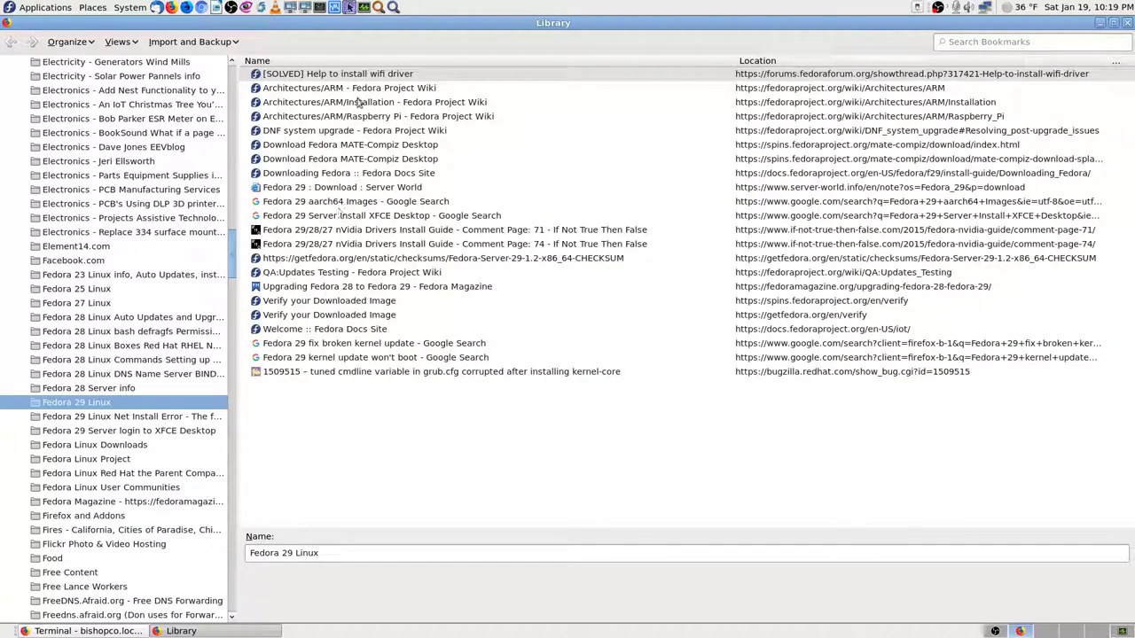
pyautogui.hotkey('alt', 'Tab')
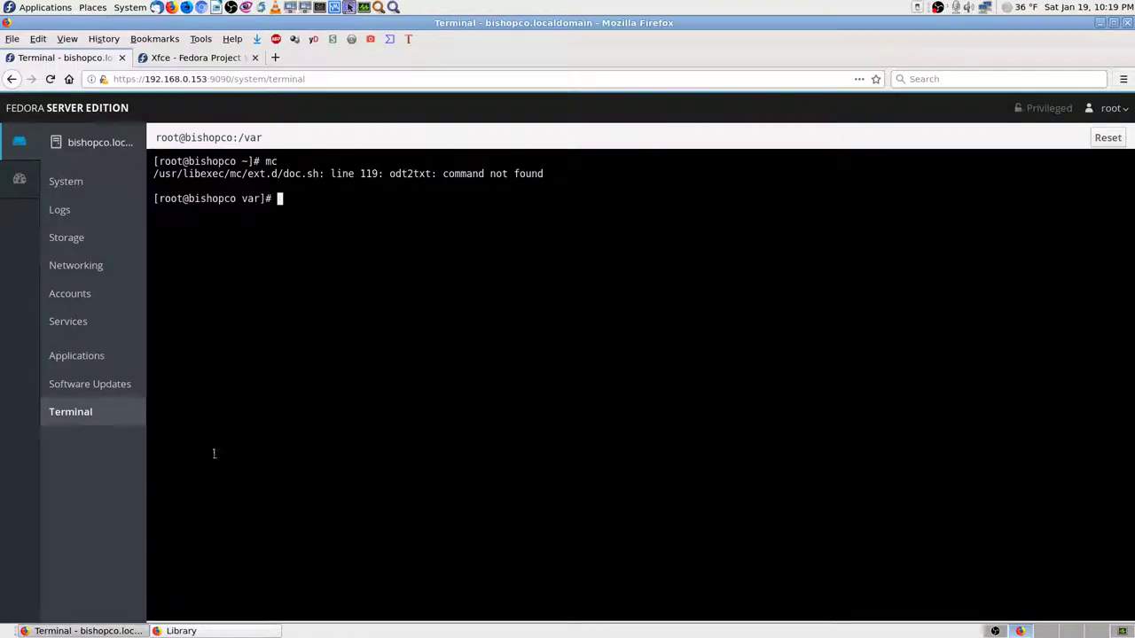
pyautogui.click(224, 58)
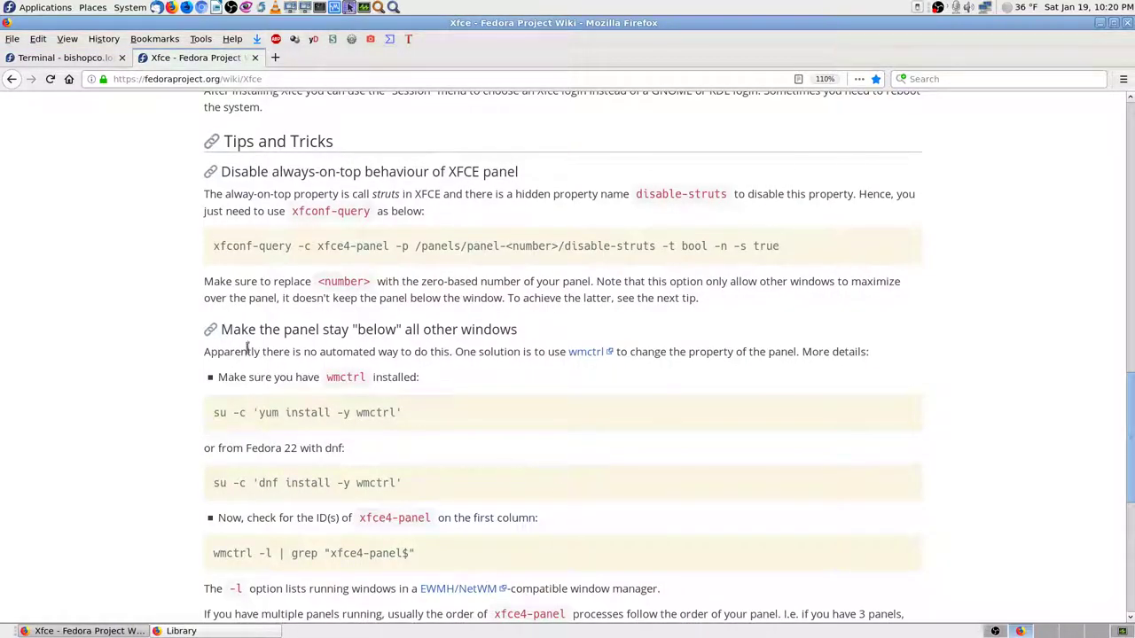
# Scroll the Xfce wiki down to the panel-stay-below tip, then bring the bookmarks Library back
pyautogui.scroll(-3, 201, 376)
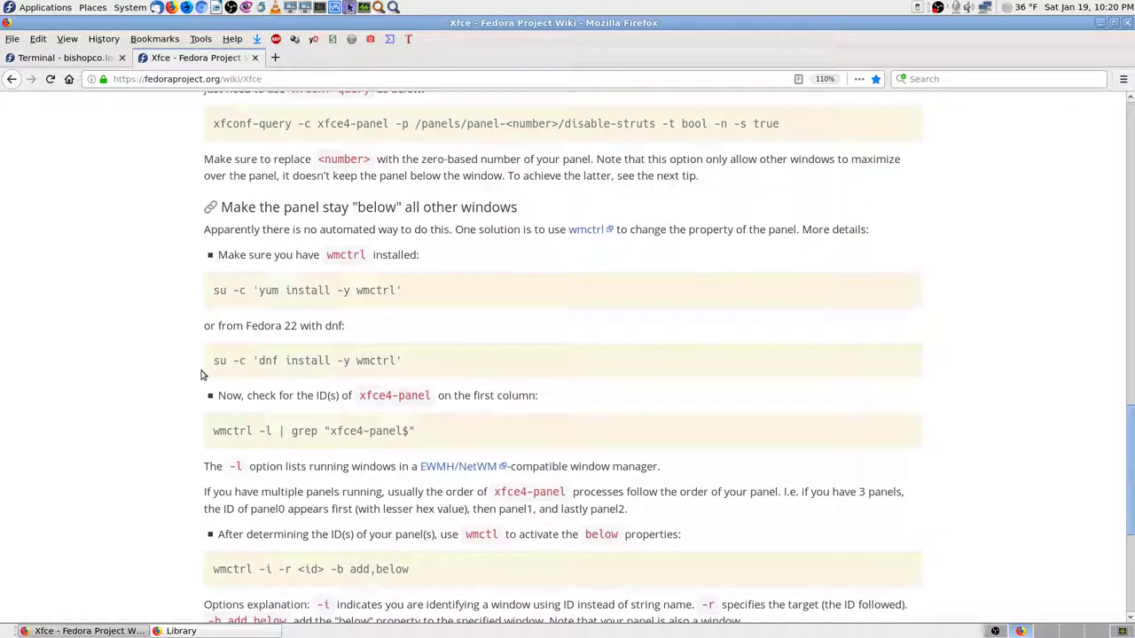
pyautogui.scroll(-2, 201, 375)
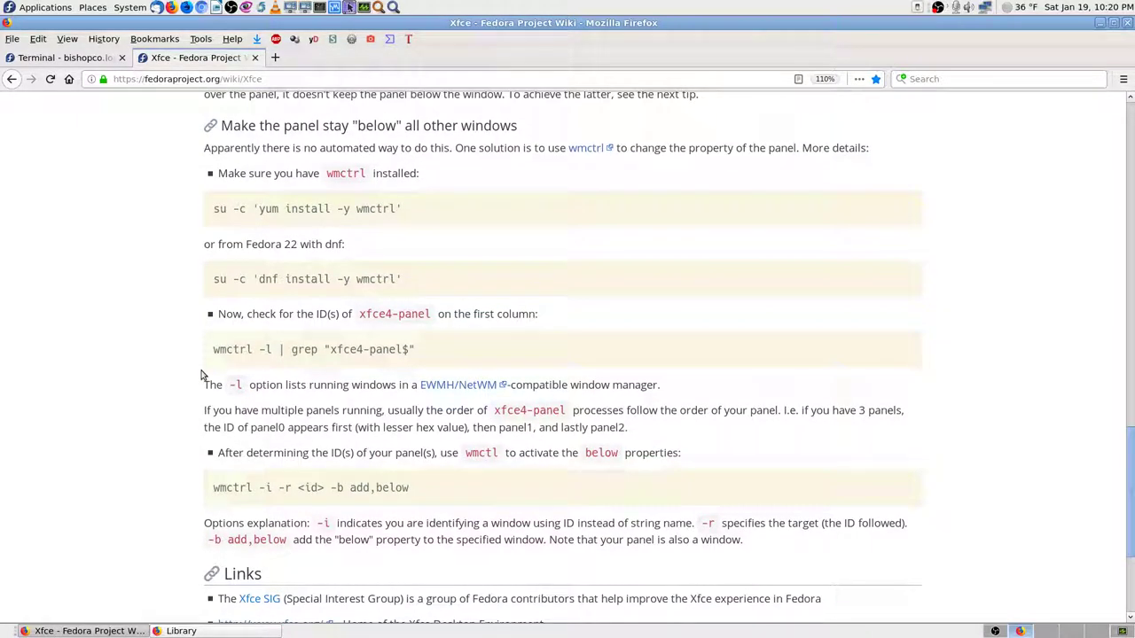
pyautogui.hotkey('alt', 'Tab')
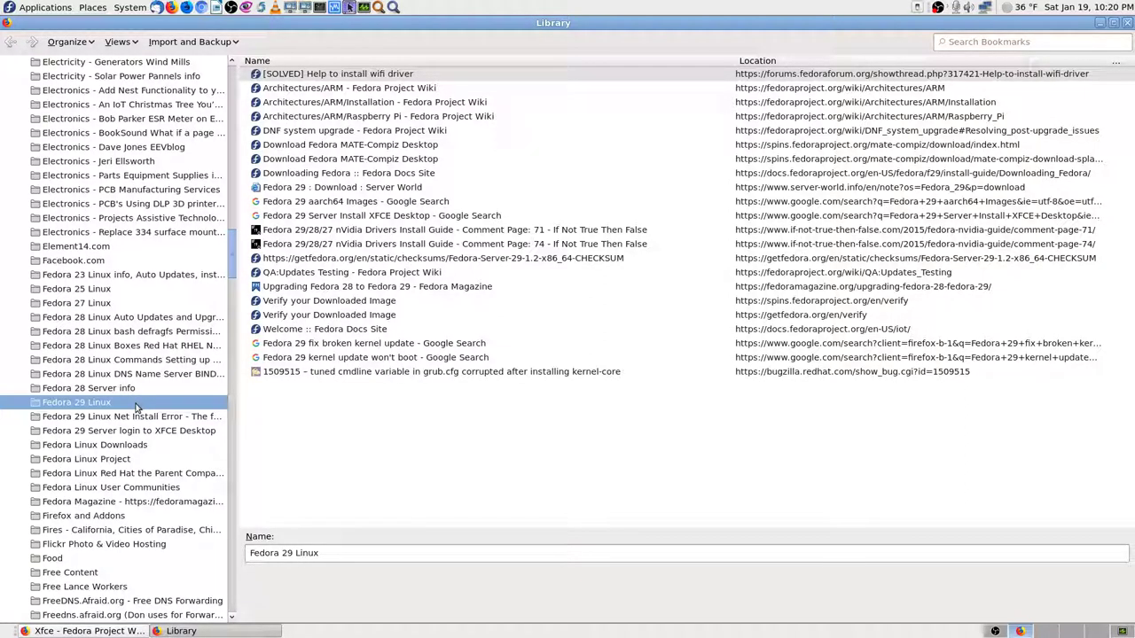
# Browse the Library folder tree through the Linux command, file system, fsck and Clonezilla folders
pyautogui.write('li')
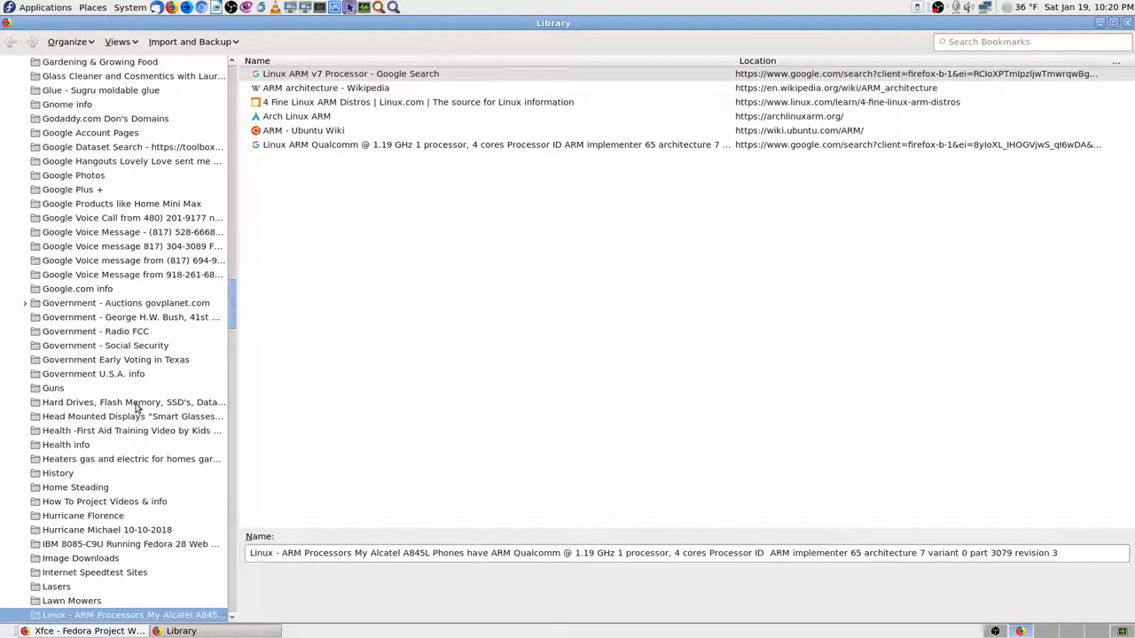
pyautogui.scroll(-7, 137, 408)
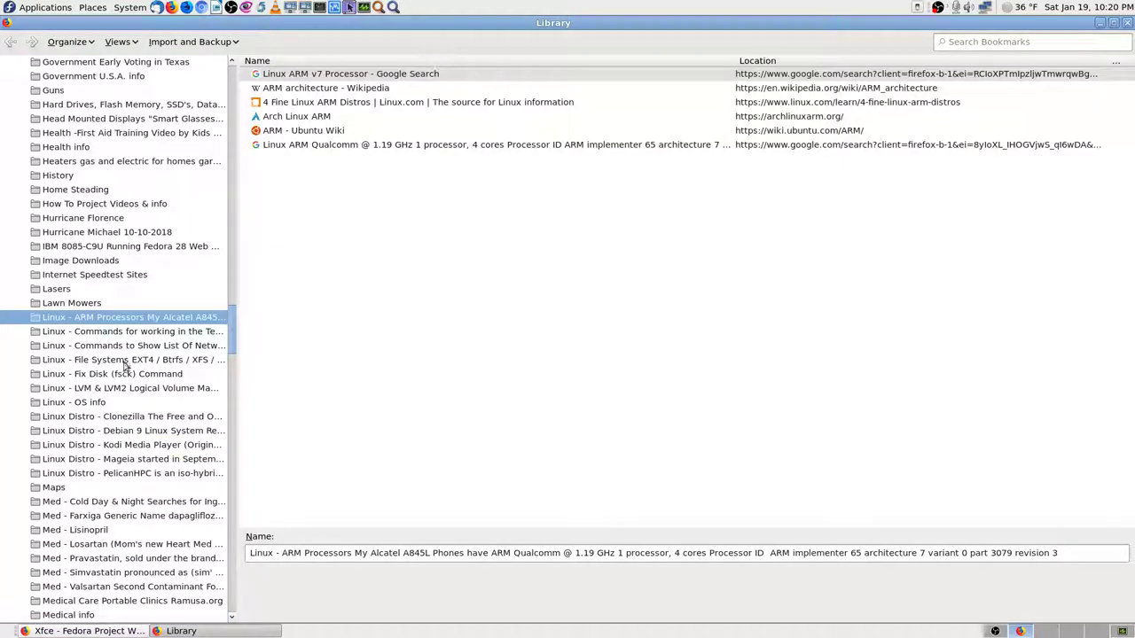
pyautogui.press('Down')
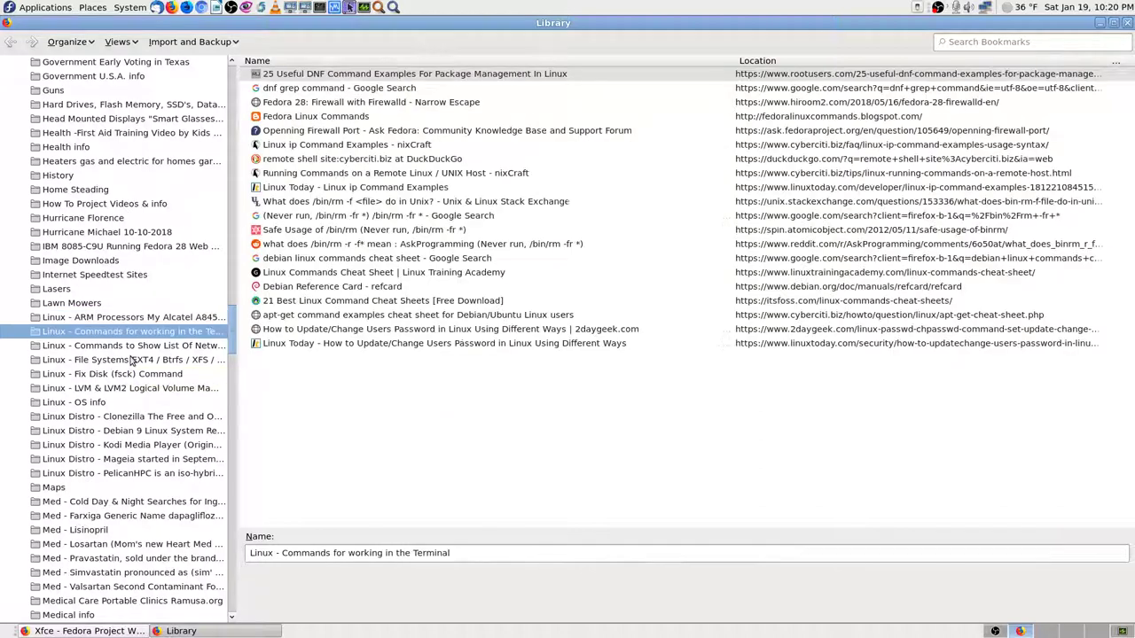
pyautogui.press('Down')
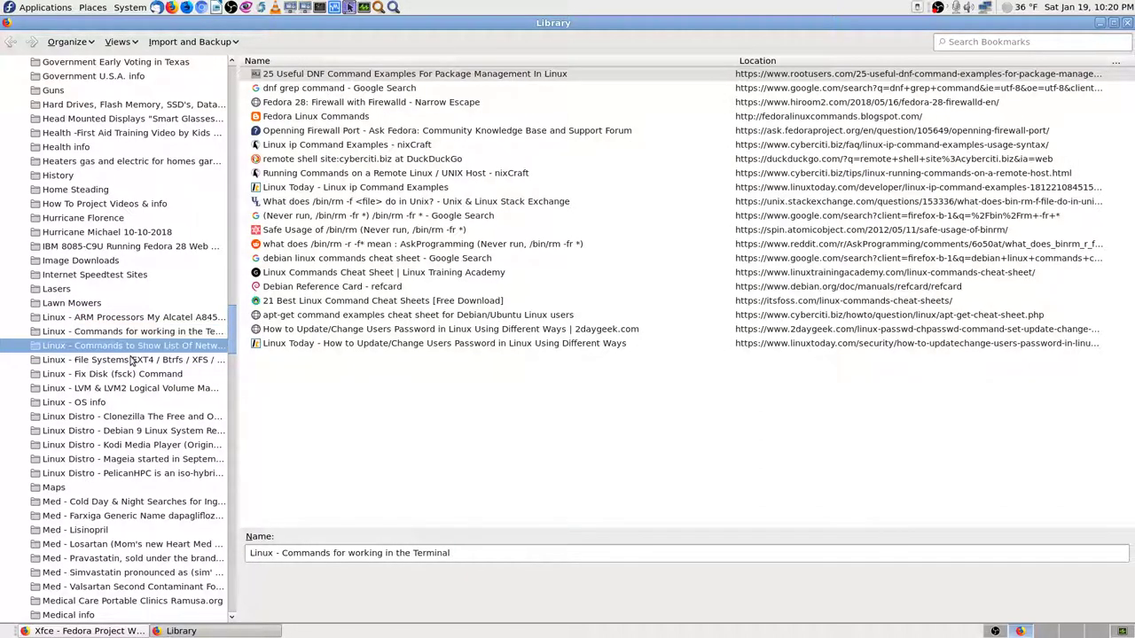
pyautogui.press('Down')
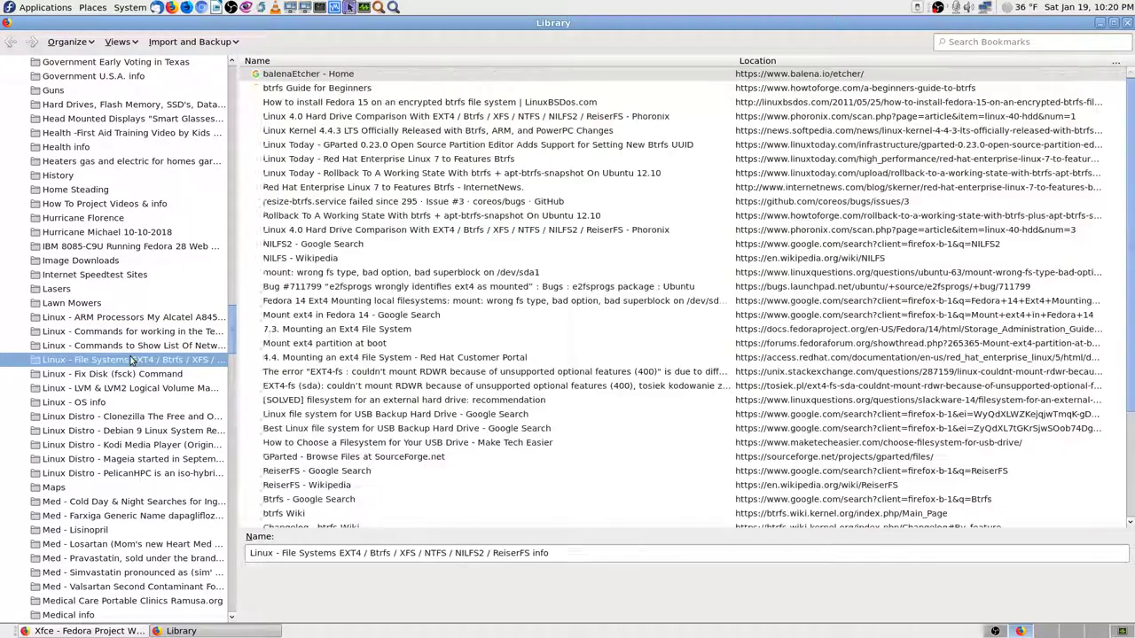
pyautogui.press('Down')
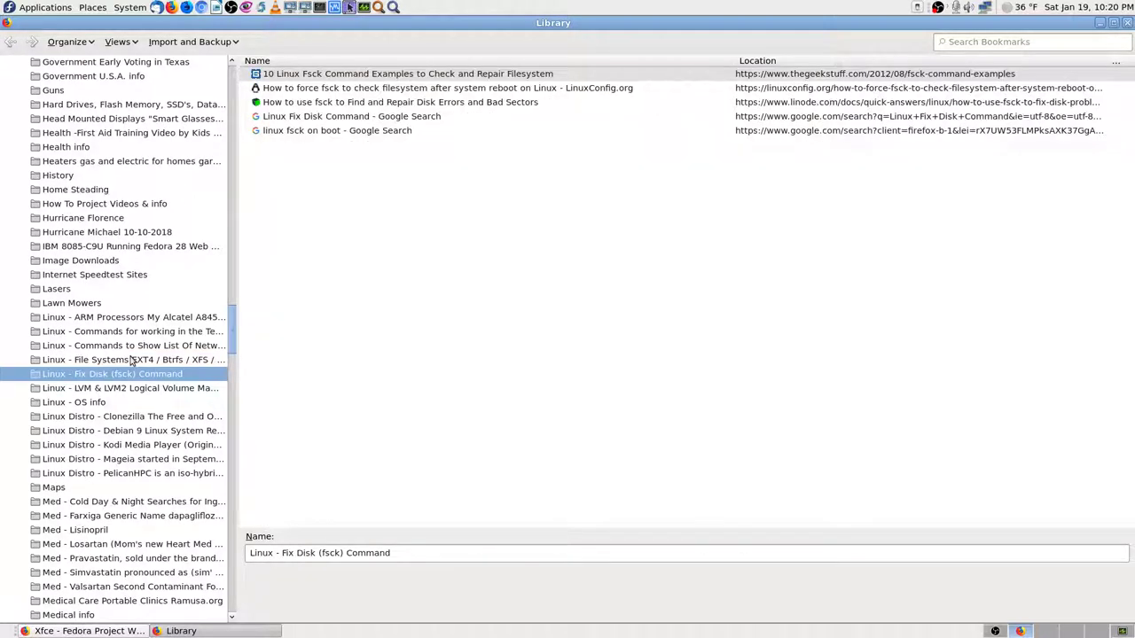
pyautogui.press('Down')
pyautogui.press('Down')
pyautogui.press('Down')
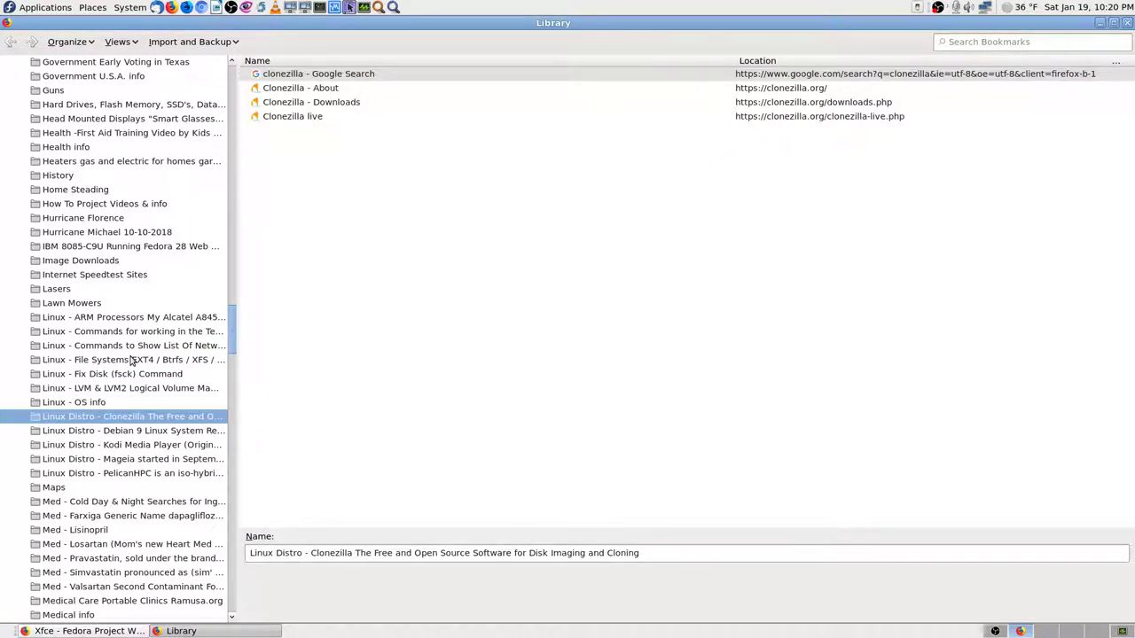
pyautogui.press('Down')
pyautogui.press('Down')
pyautogui.press('Down')
pyautogui.press('Down')
pyautogui.press('Down')
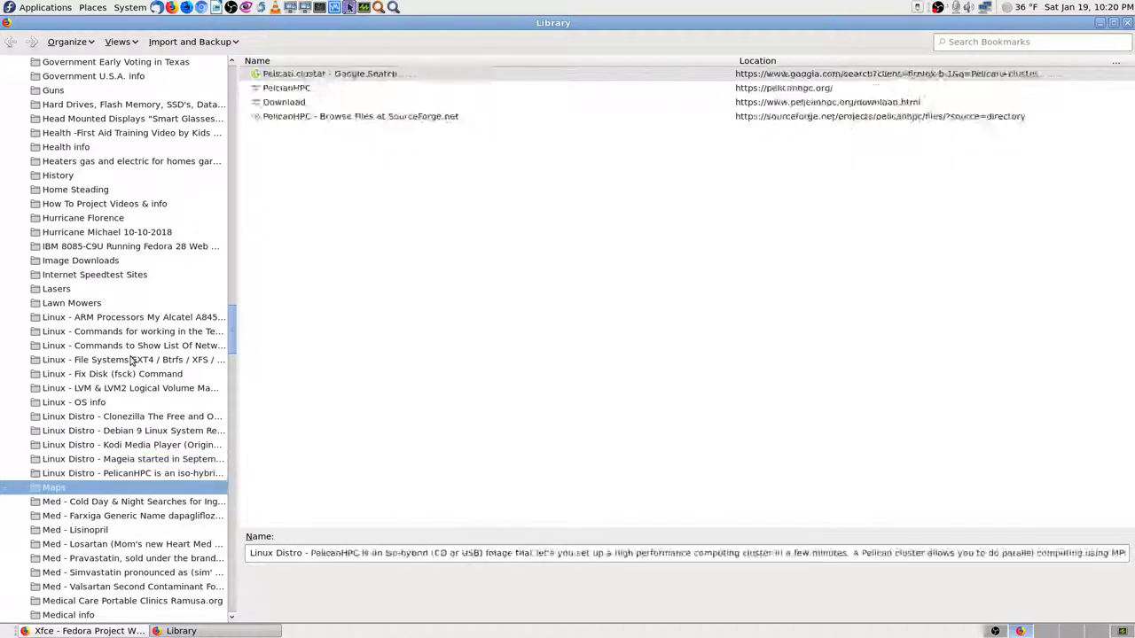
pyautogui.press('Up')
pyautogui.press('Up')
pyautogui.press('Up')
pyautogui.press('Up')
pyautogui.press('Up')
pyautogui.press('Up')
pyautogui.press('Up')
pyautogui.press('Up')
pyautogui.press('Up')
pyautogui.press('Up')
pyautogui.press('Up')
pyautogui.press('Up')
pyautogui.press('Up')
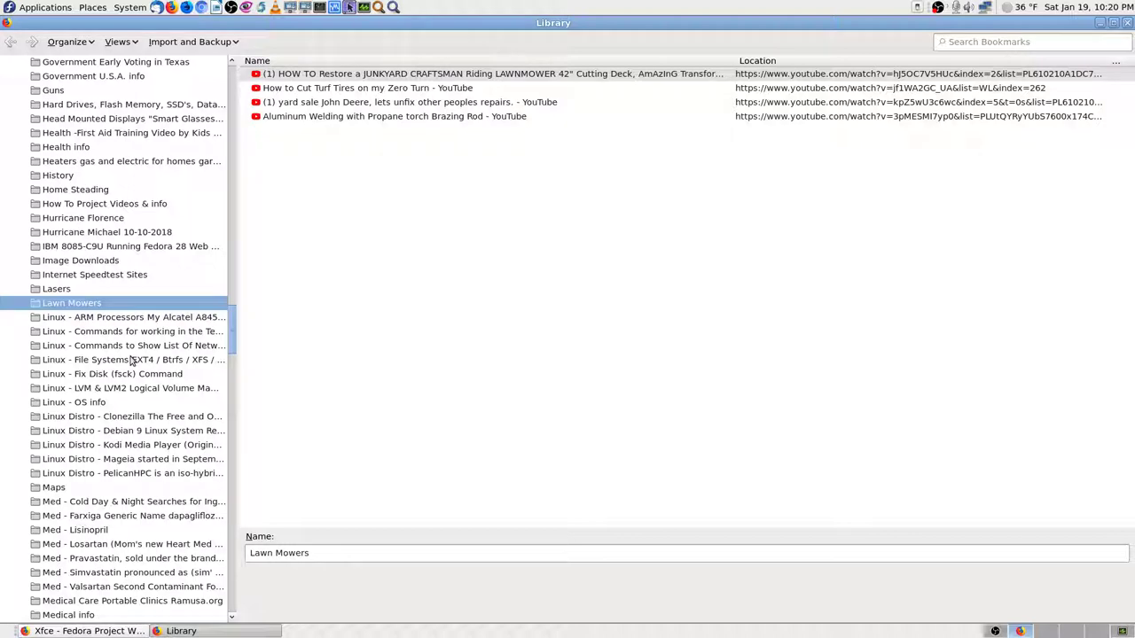
pyautogui.press('Home')
pyautogui.press('pagedown')
pyautogui.press('pagedown')
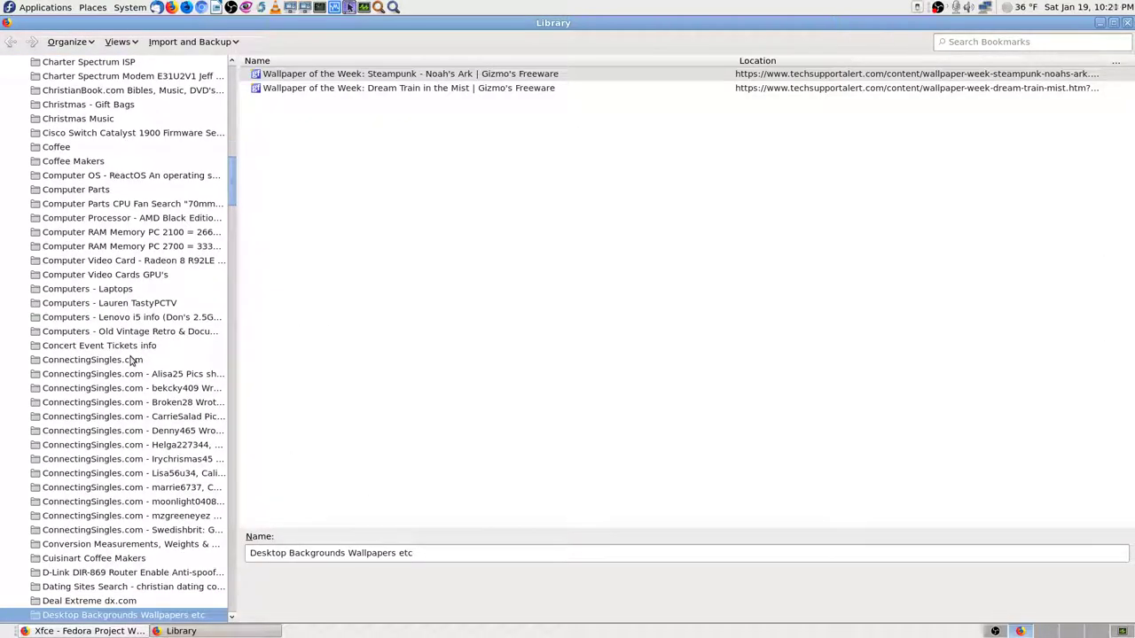
# Open the Software Linux - Desktops folder and select its install xfce desktop search bookmark
pyautogui.scroll(-5, 102, 448)
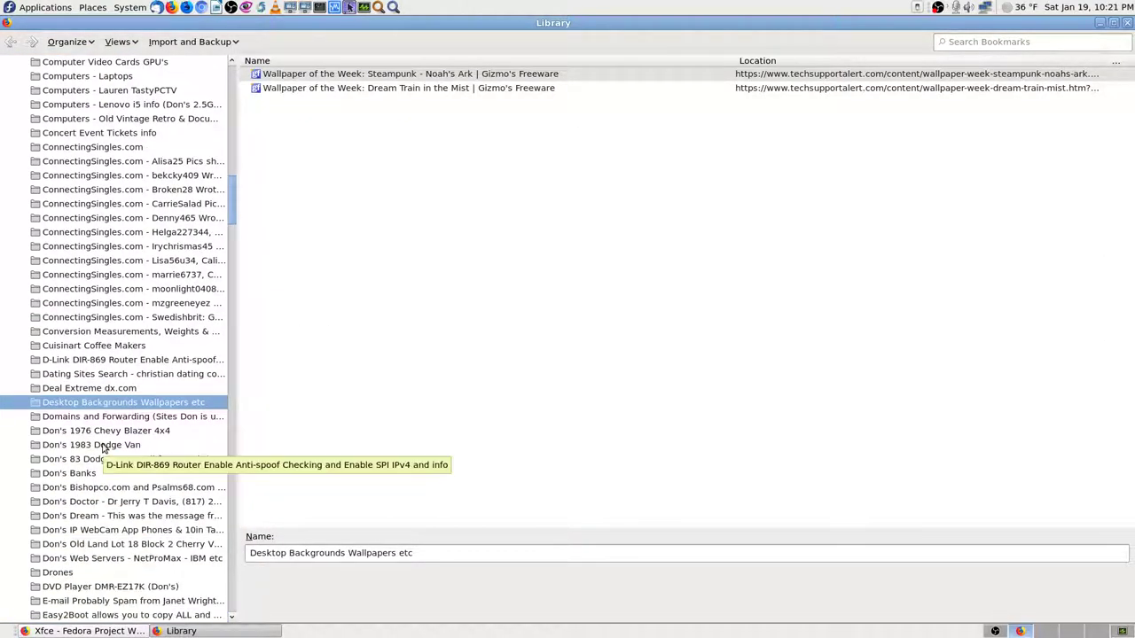
pyautogui.press('pagedown')
pyautogui.press('pagedown')
pyautogui.press('pagedown')
pyautogui.press('pagedown')
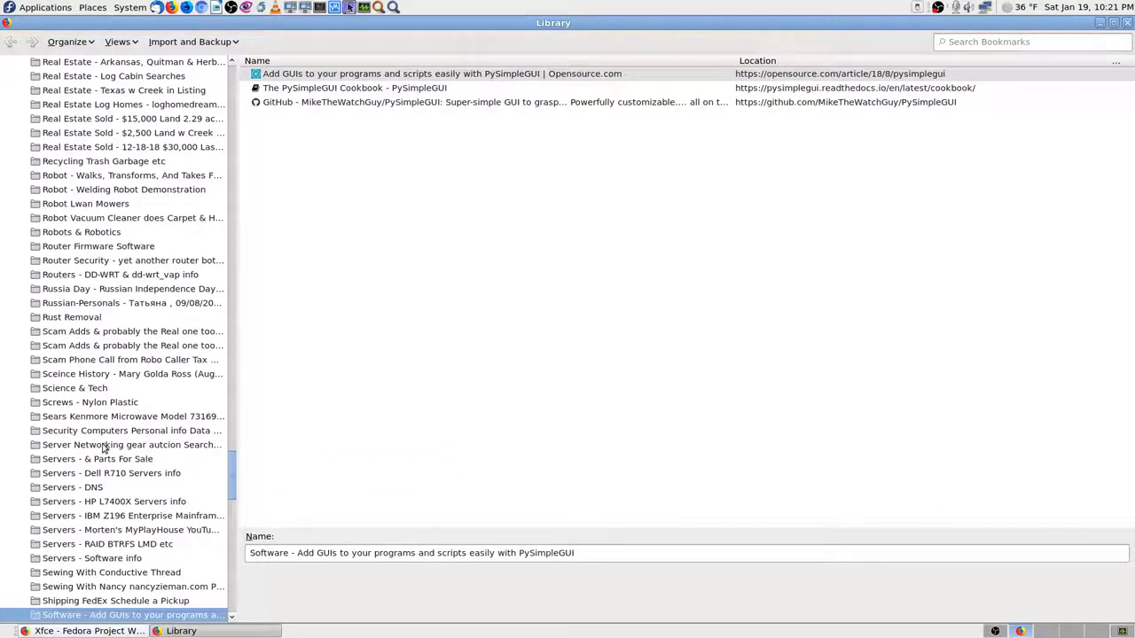
pyautogui.scroll(-4, 103, 448)
pyautogui.scroll(-4, 105, 448)
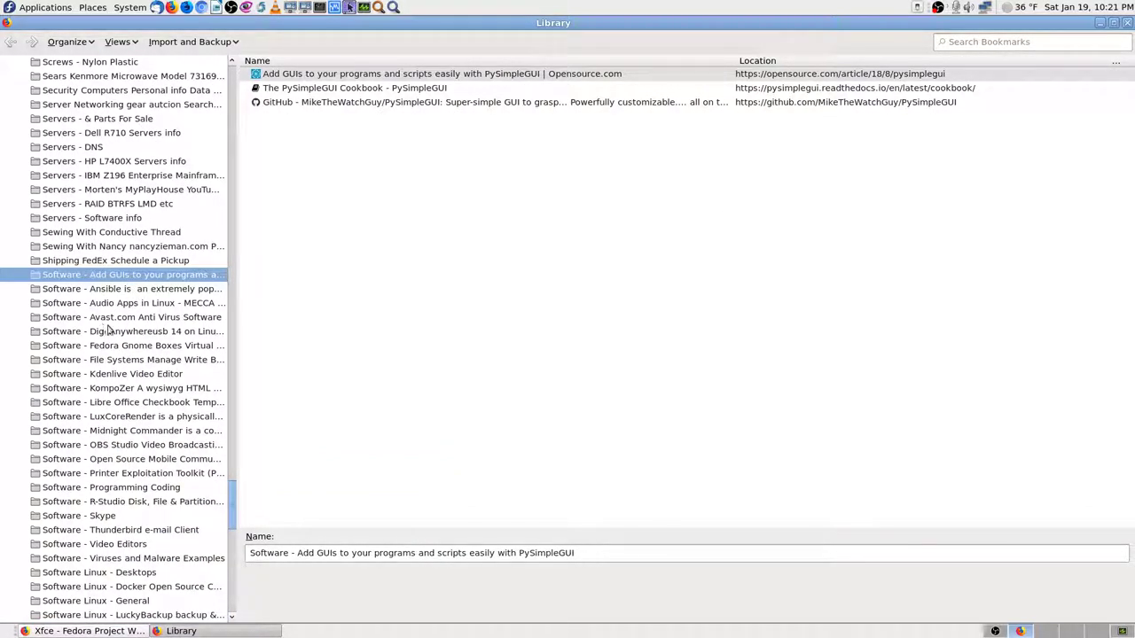
pyautogui.scroll(-2, 116, 370)
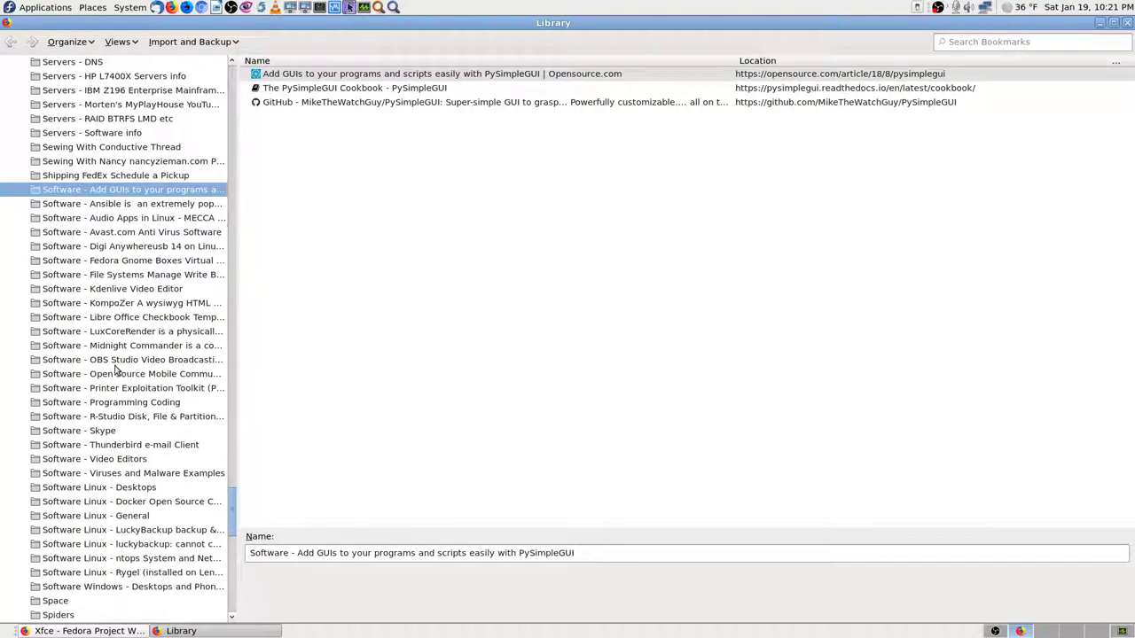
pyautogui.scroll(-1, 116, 371)
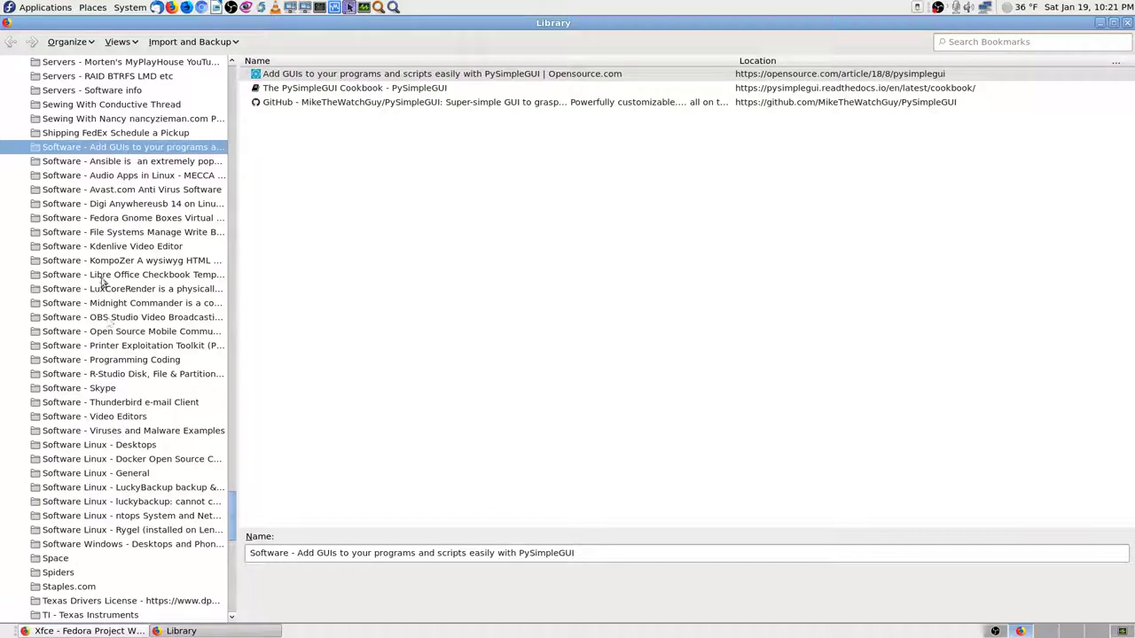
pyautogui.click(148, 446)
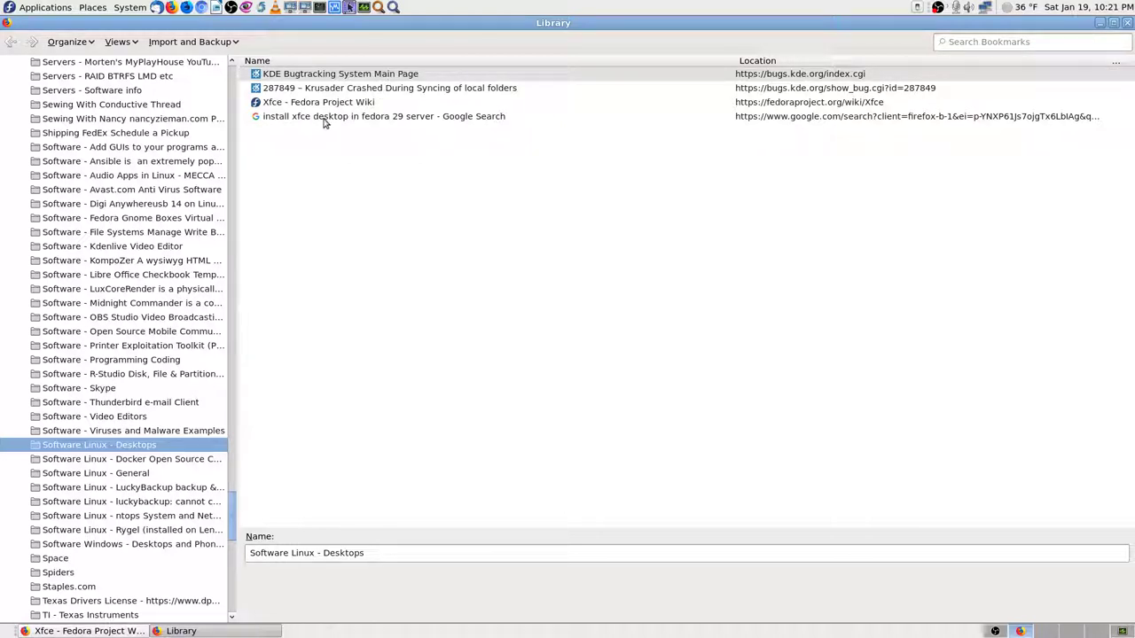
pyautogui.click(393, 121)
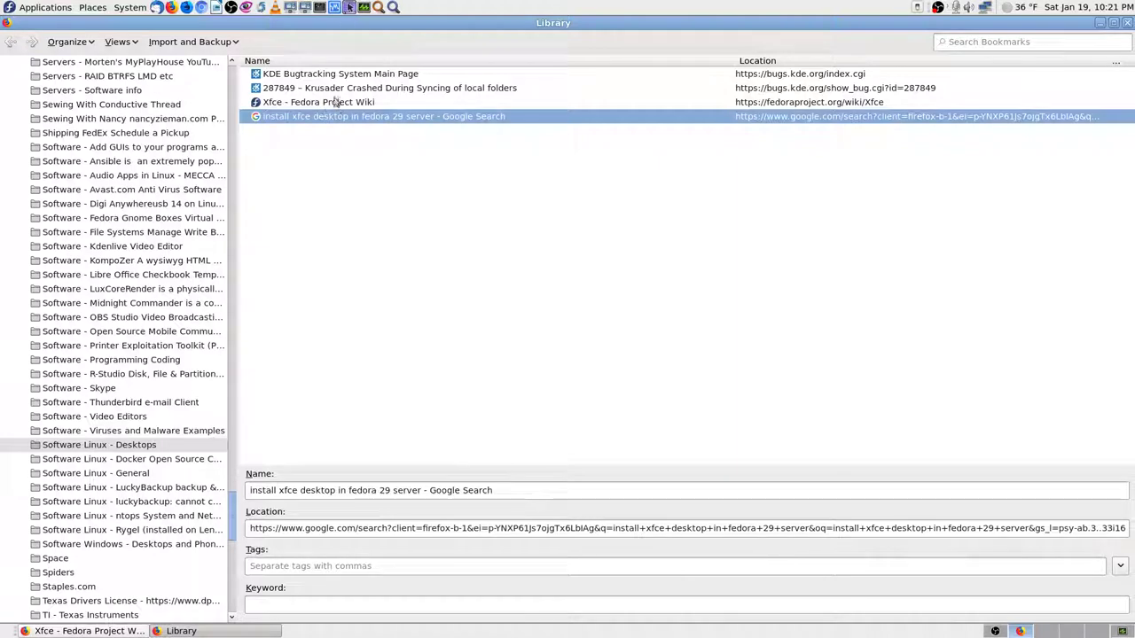
# Open the 'install xfce desktop in fedora 29 server' search and view the first Server World result in a new tab
pyautogui.doubleClick(387, 118)
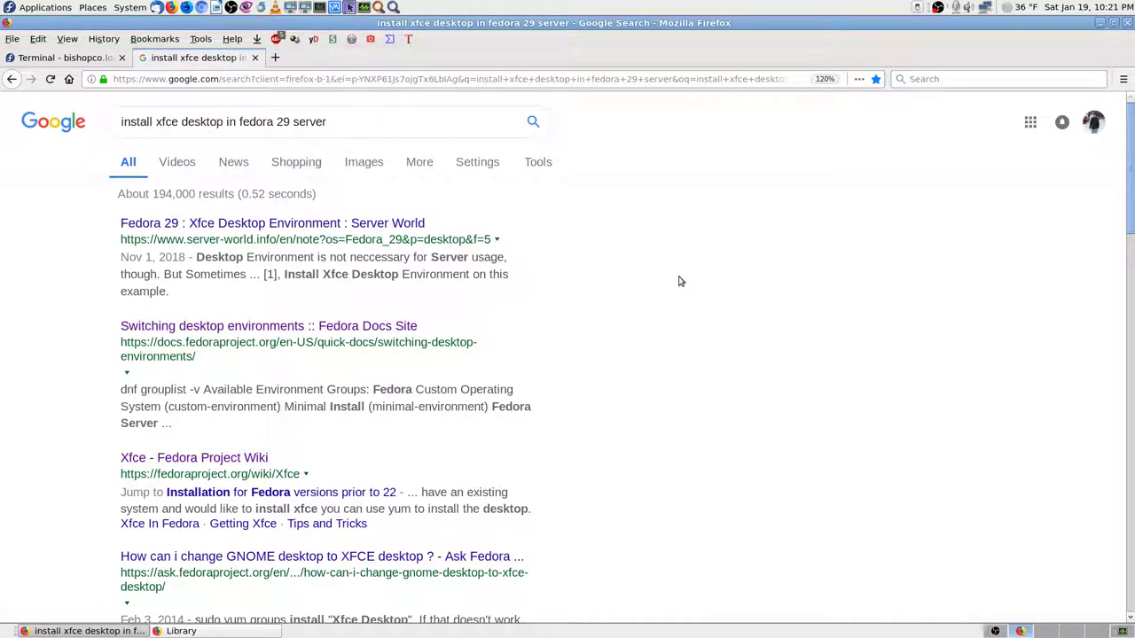
pyautogui.scroll(-1, 678, 281)
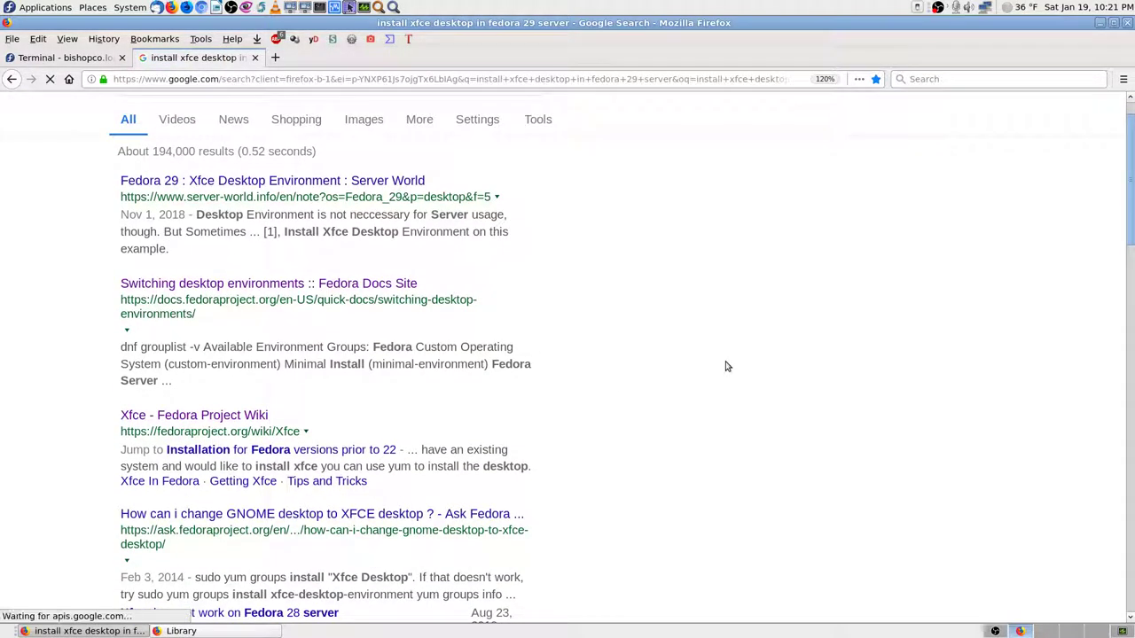
pyautogui.scroll(-3, 694, 319)
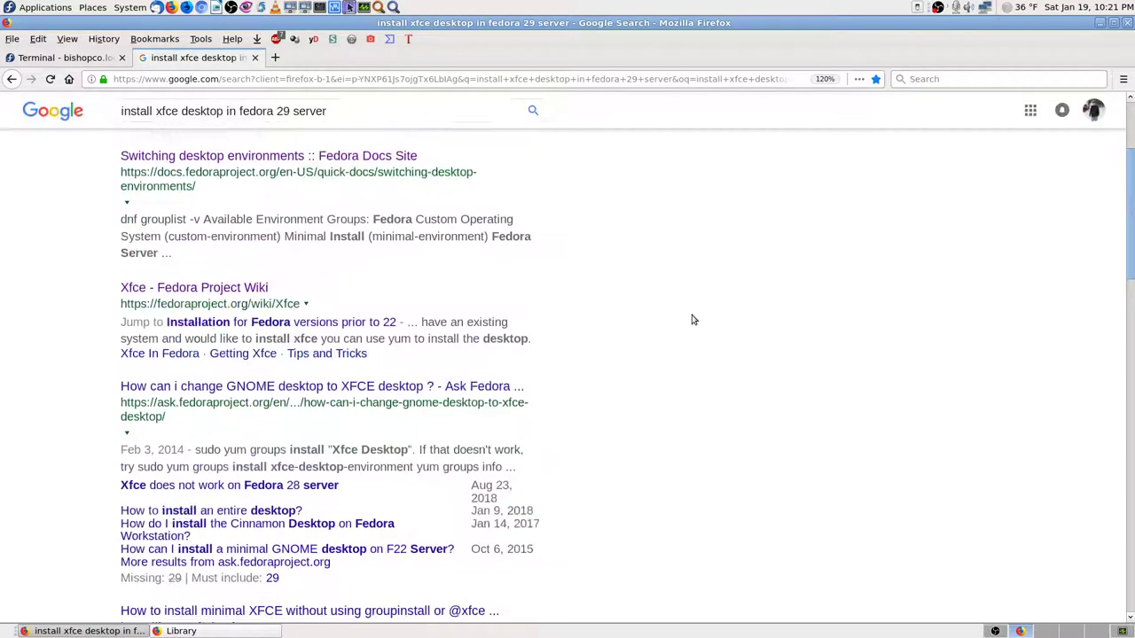
pyautogui.scroll(3, 694, 319)
pyautogui.middleClick(266, 180)
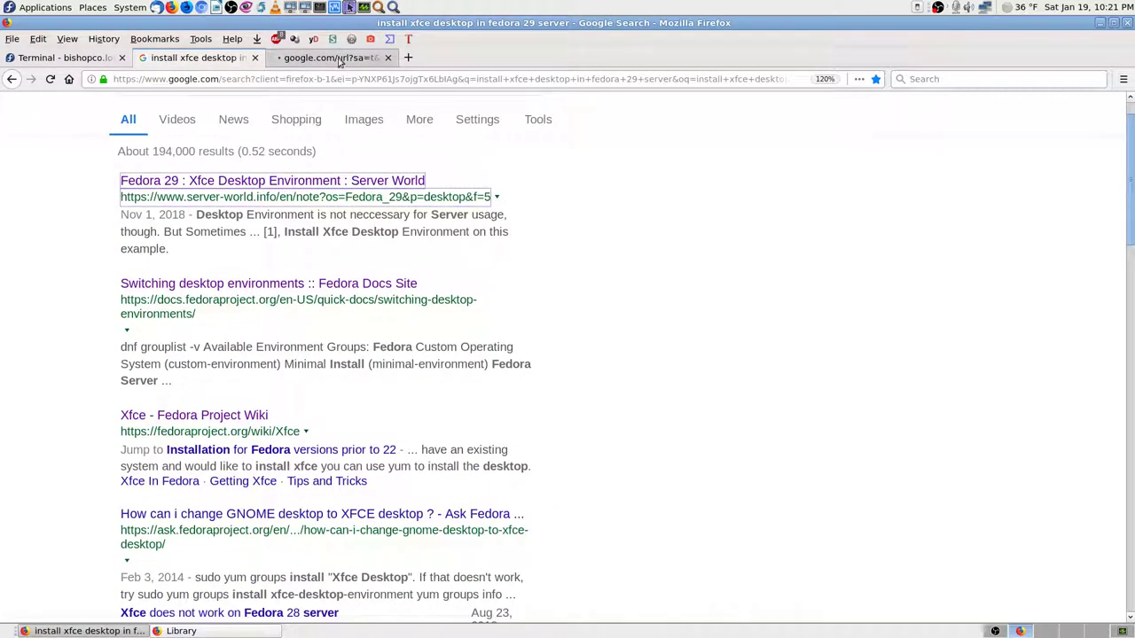
pyautogui.click(338, 58)
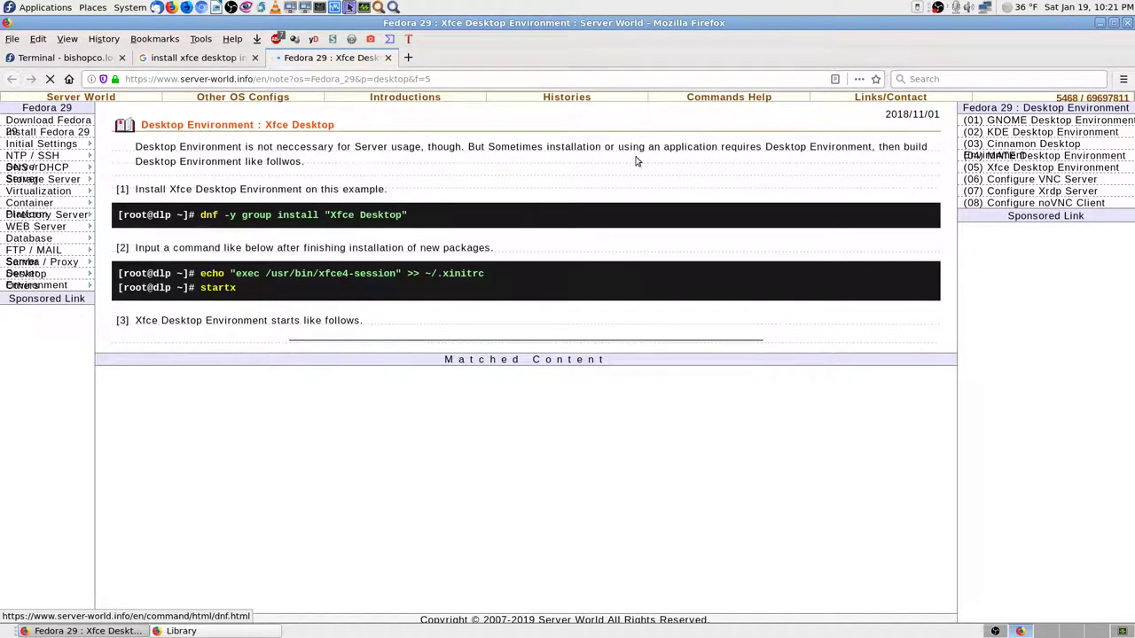
# Star the Server World Xfce page, saving it in the 'Fedora 29 Server login to XFCE Desktop' folder
pyautogui.click(876, 79)
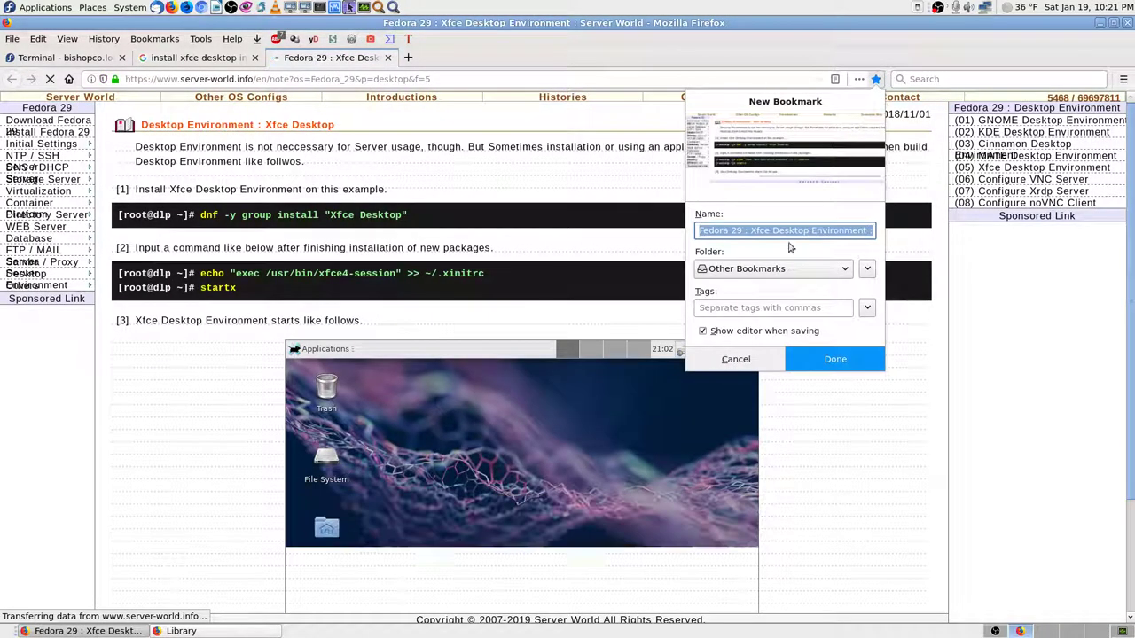
pyautogui.click(750, 270)
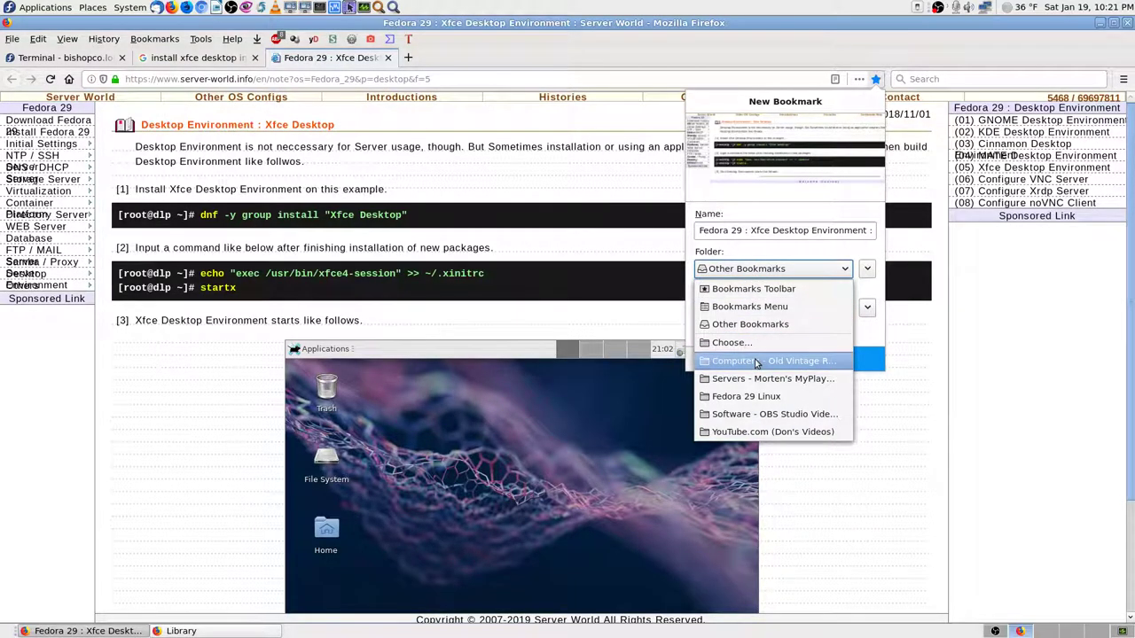
pyautogui.click(745, 344)
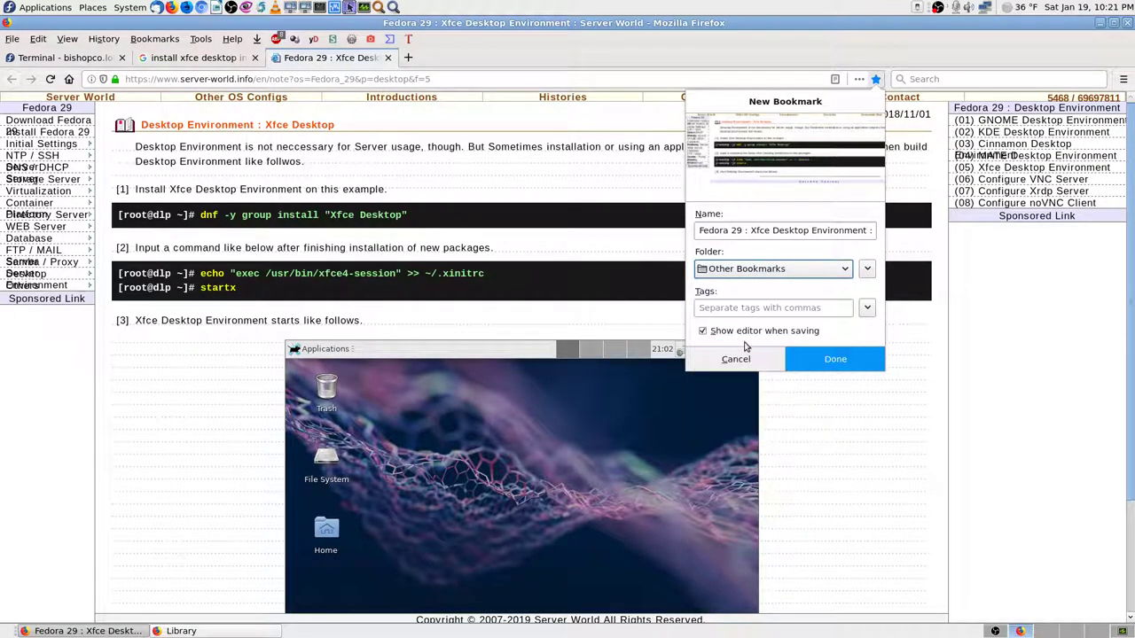
pyautogui.scroll(-10, 745, 346)
pyautogui.click(754, 365)
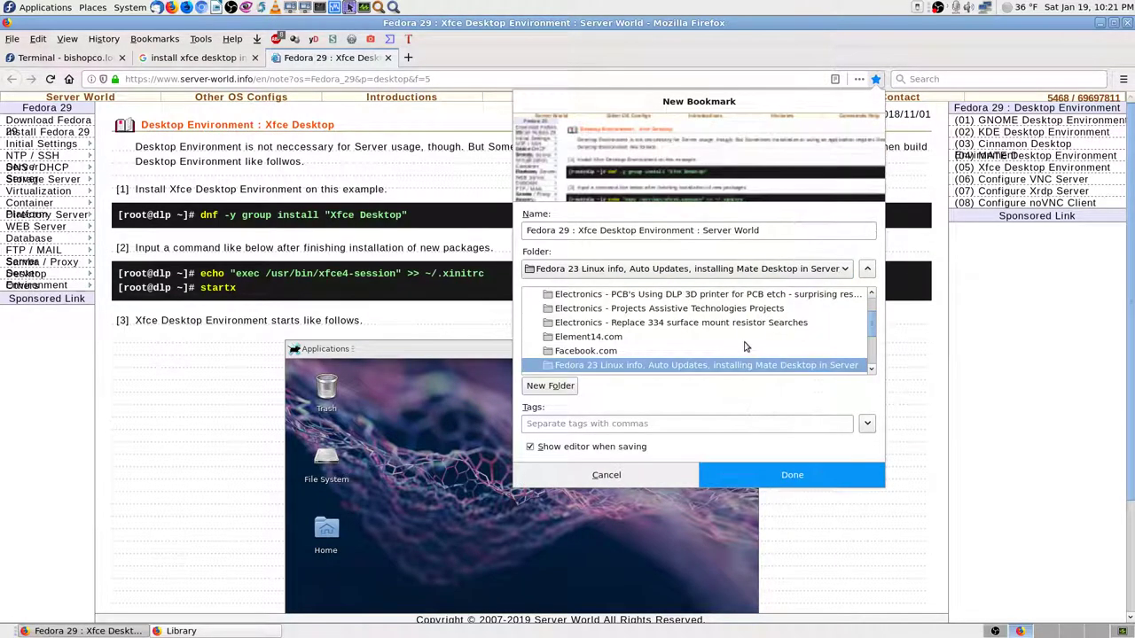
pyautogui.scroll(-2, 764, 345)
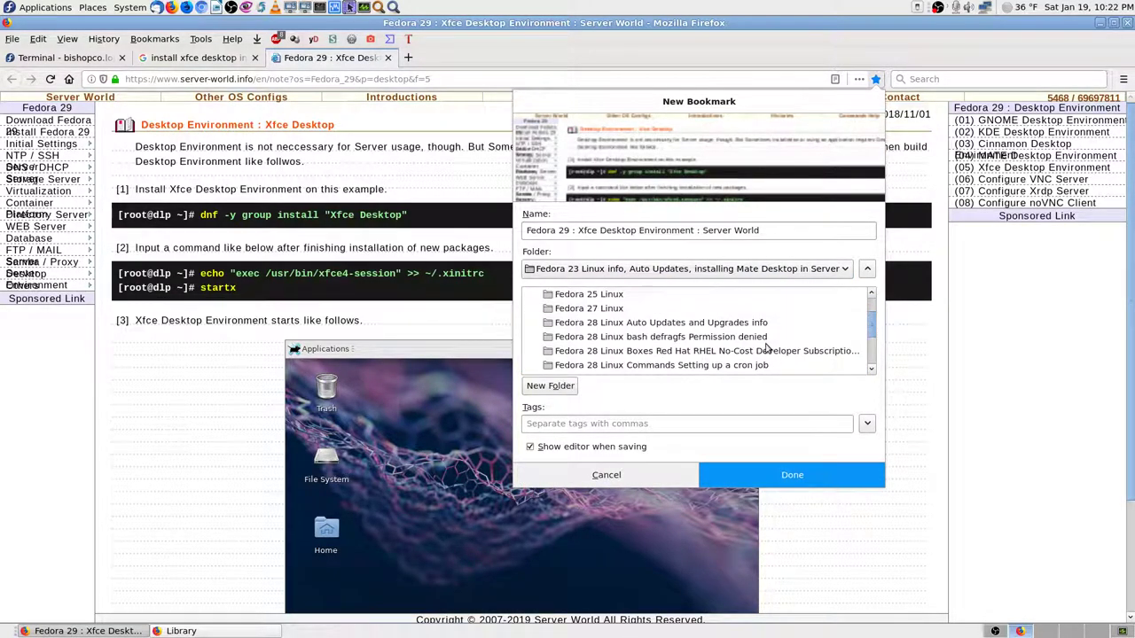
pyautogui.scroll(-1, 765, 349)
pyautogui.scroll(-1, 765, 349)
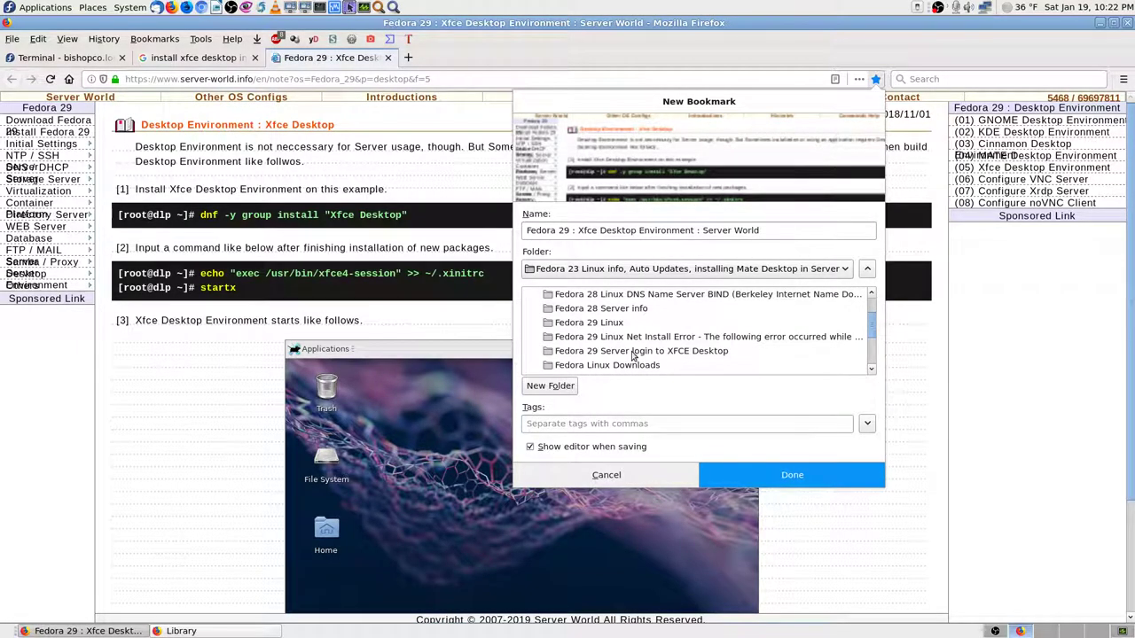
pyautogui.click(635, 352)
pyautogui.click(822, 474)
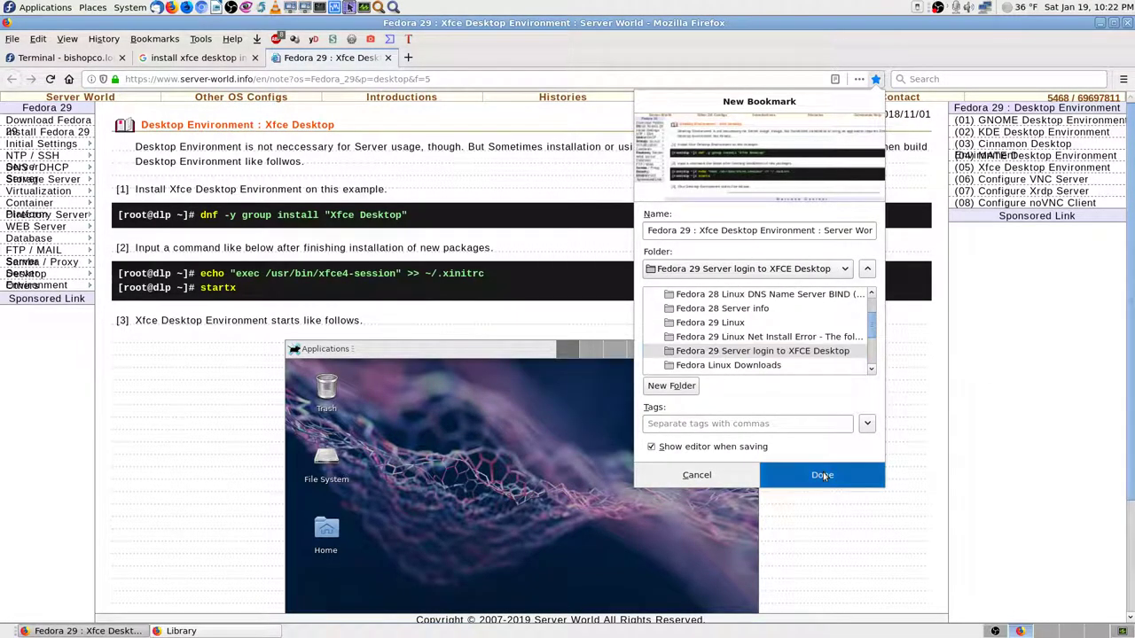
pyautogui.scroll(-3, 258, 368)
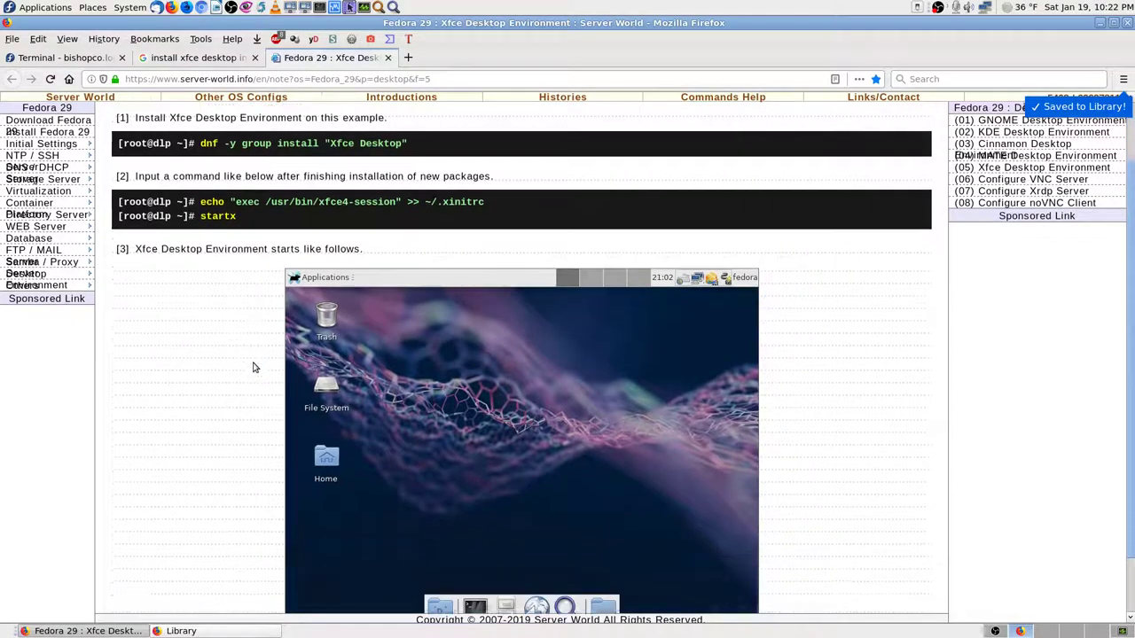
pyautogui.scroll(3, 253, 367)
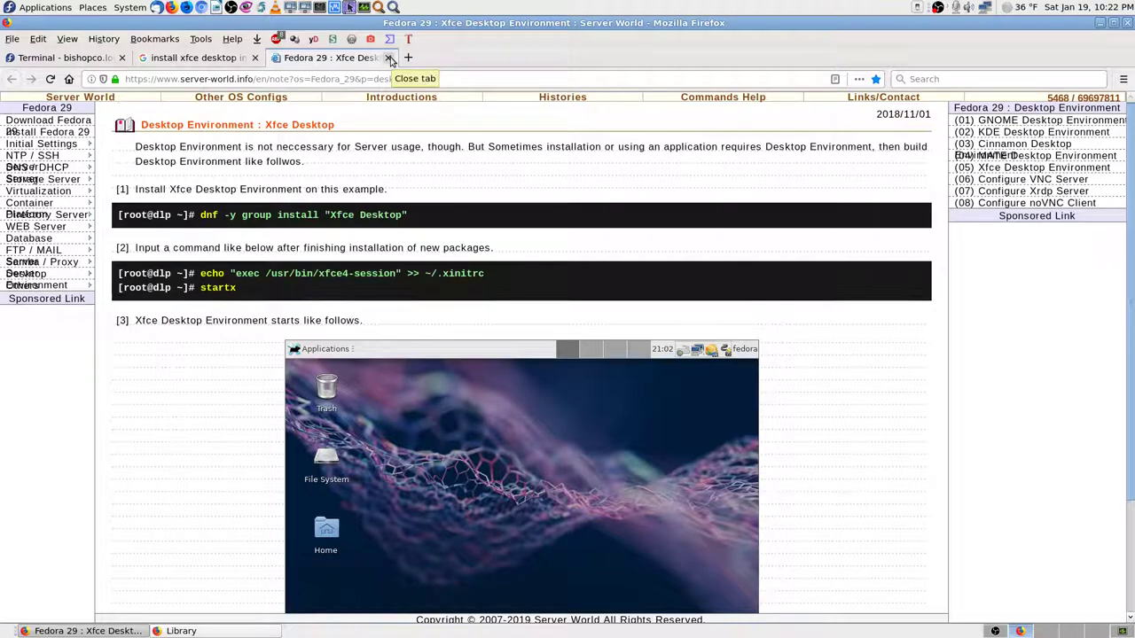
# Close the Server World tab, skim the remaining Google results, and bring the Library window forward
pyautogui.click(389, 58)
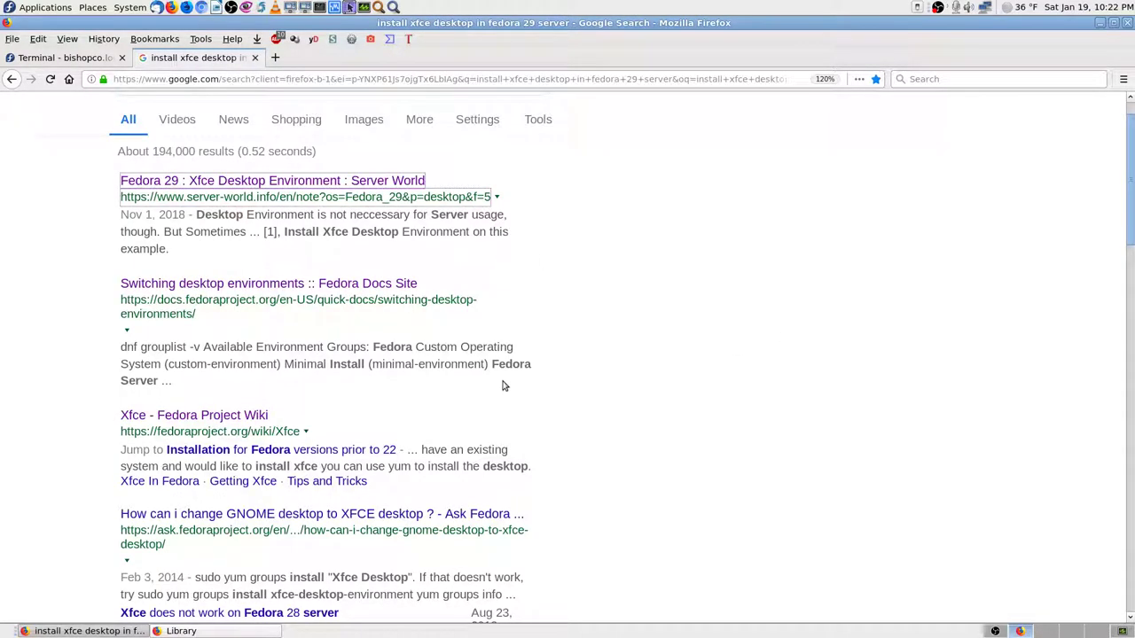
pyautogui.scroll(-5, 747, 384)
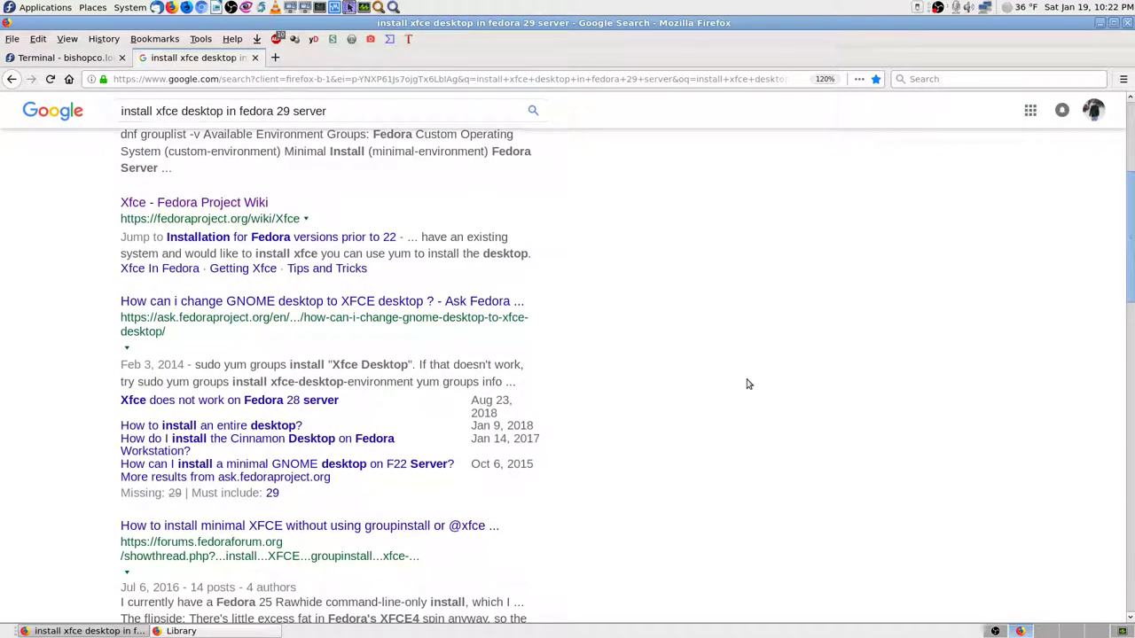
pyautogui.scroll(5, 747, 384)
pyautogui.scroll(-5, 747, 384)
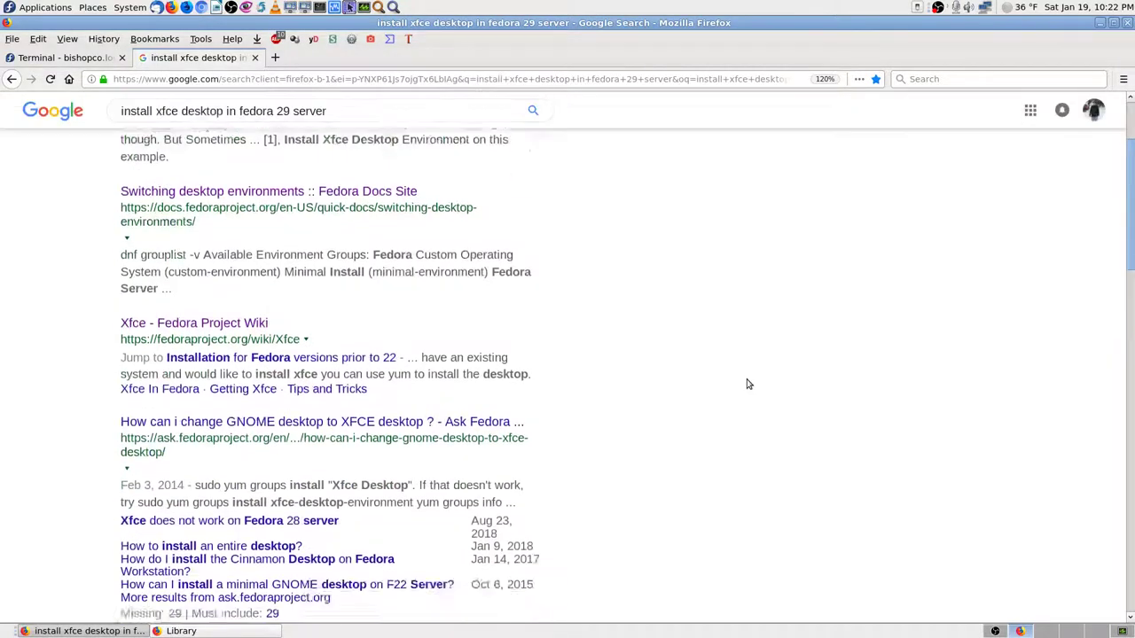
pyautogui.scroll(-1, 748, 384)
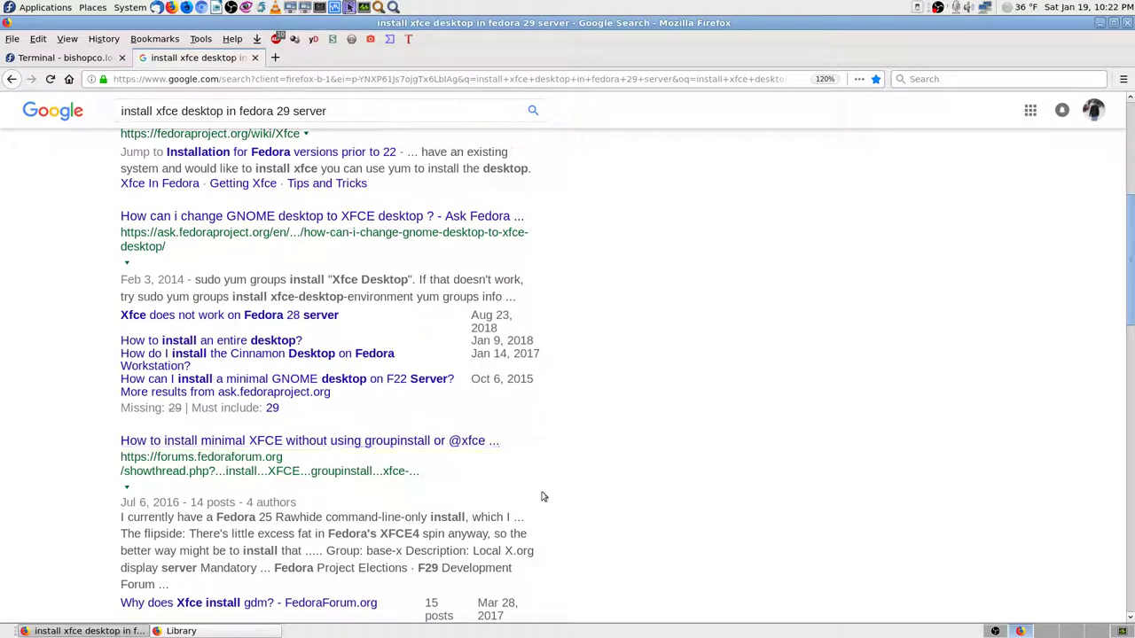
pyautogui.scroll(-4, 701, 426)
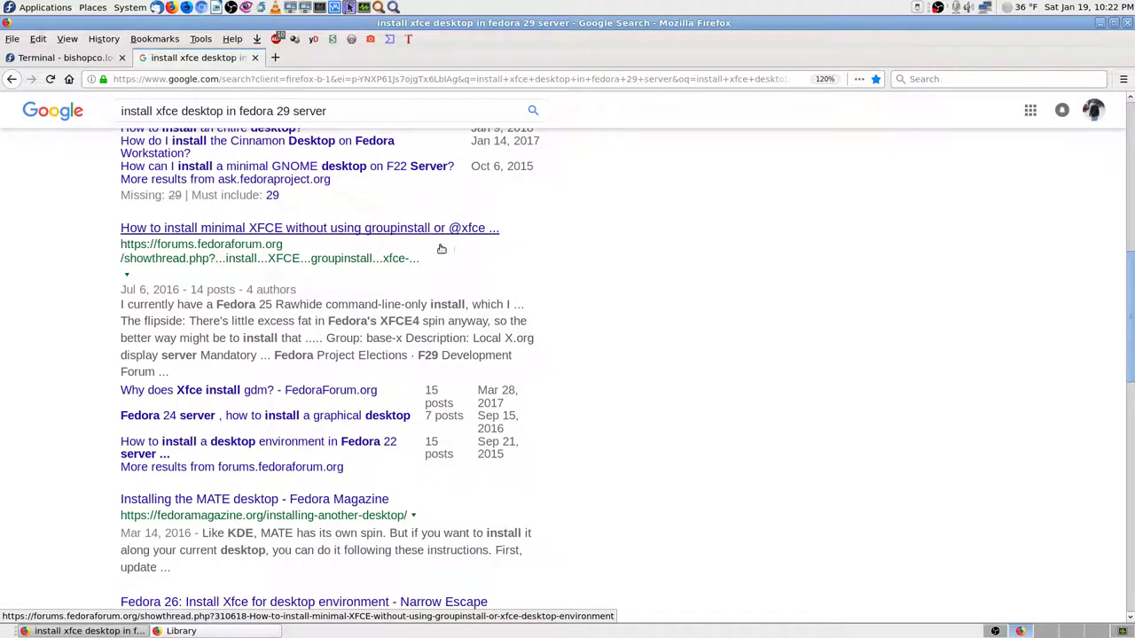
pyautogui.scroll(-5, 96, 426)
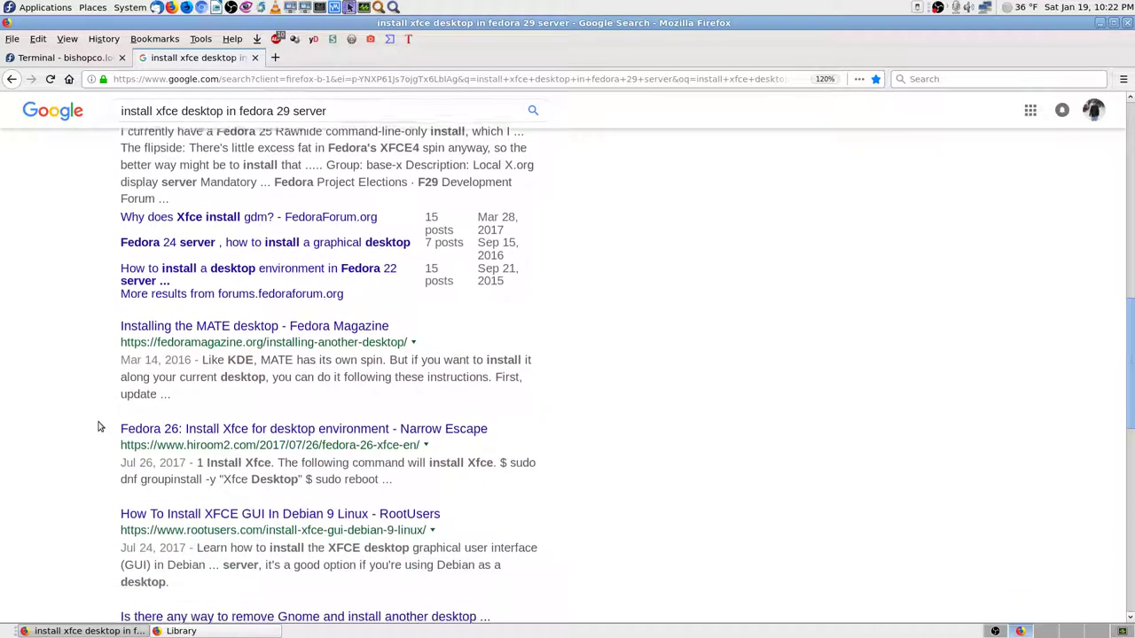
pyautogui.scroll(7, 826, 411)
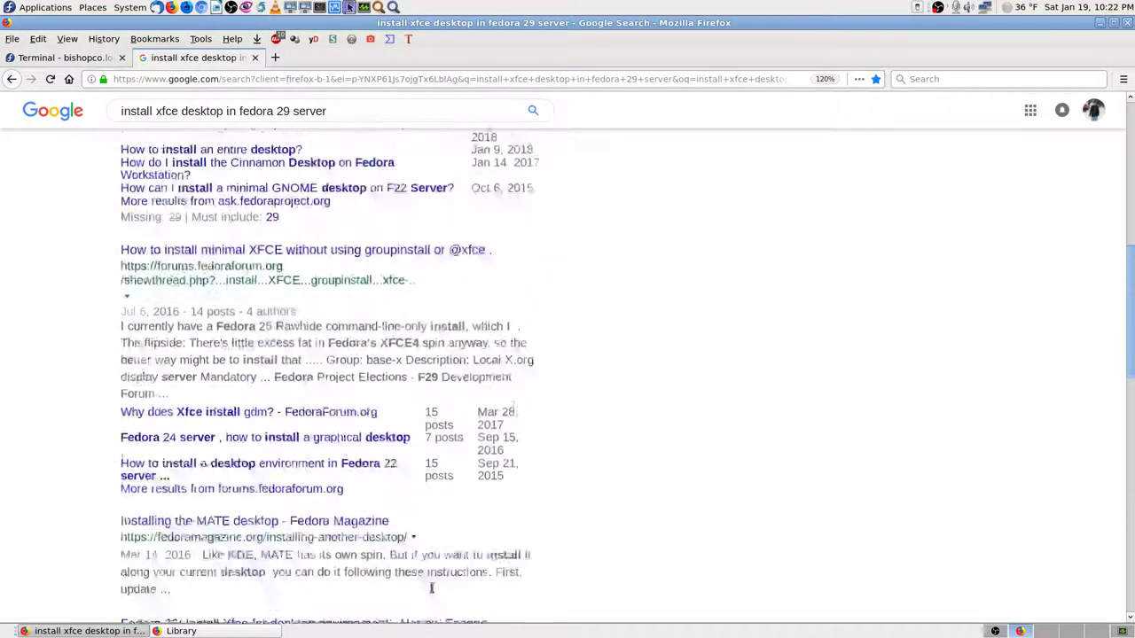
pyautogui.click(260, 632)
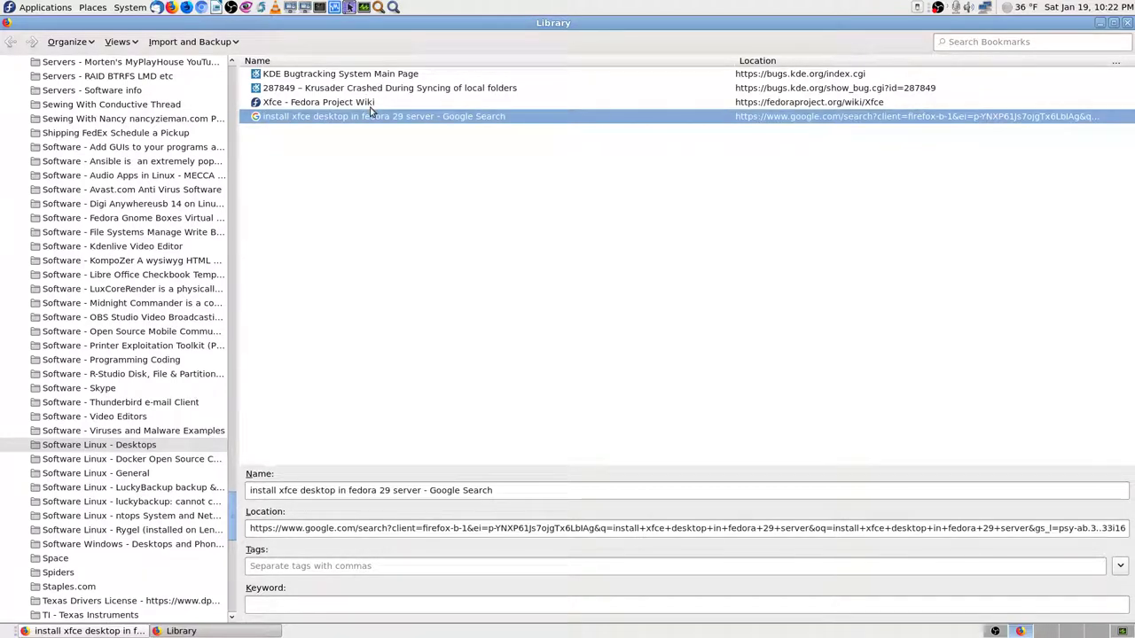
# Open the 'Xfce - Fedora Project Wiki' bookmark from the Library and read down the page
pyautogui.click(373, 104)
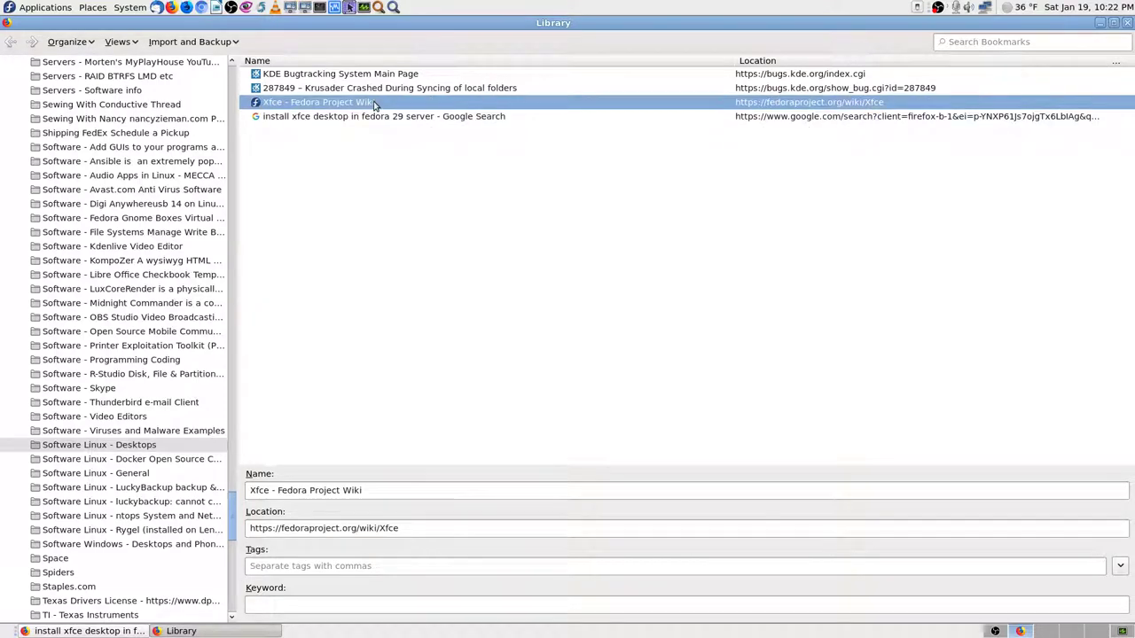
pyautogui.doubleClick(374, 104)
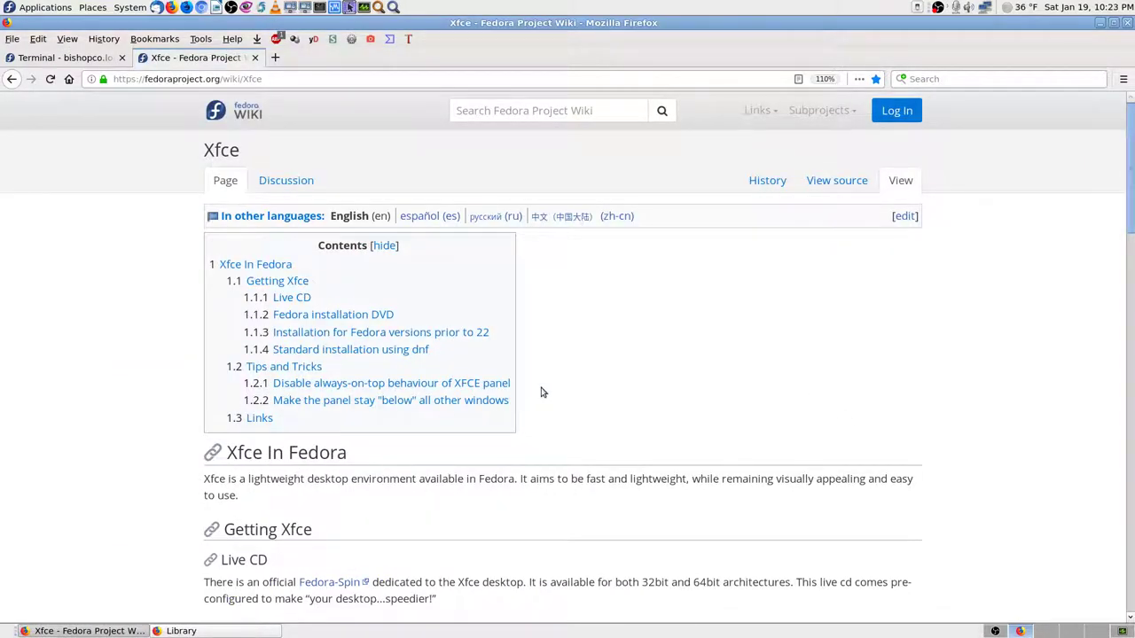
pyautogui.scroll(-5, 543, 392)
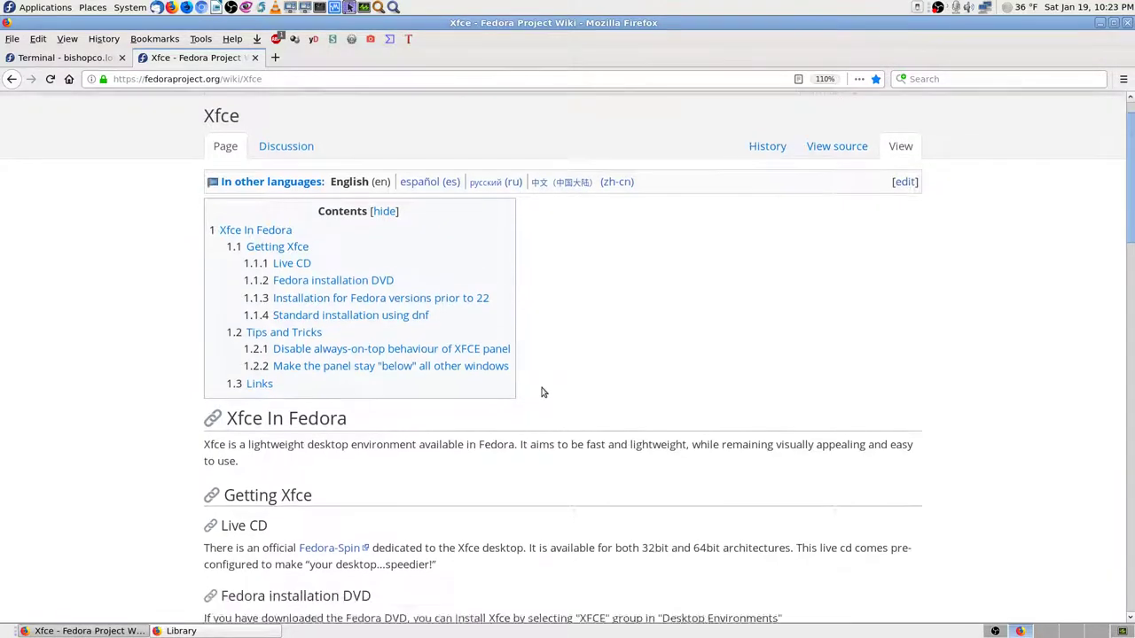
pyautogui.scroll(-1, 543, 392)
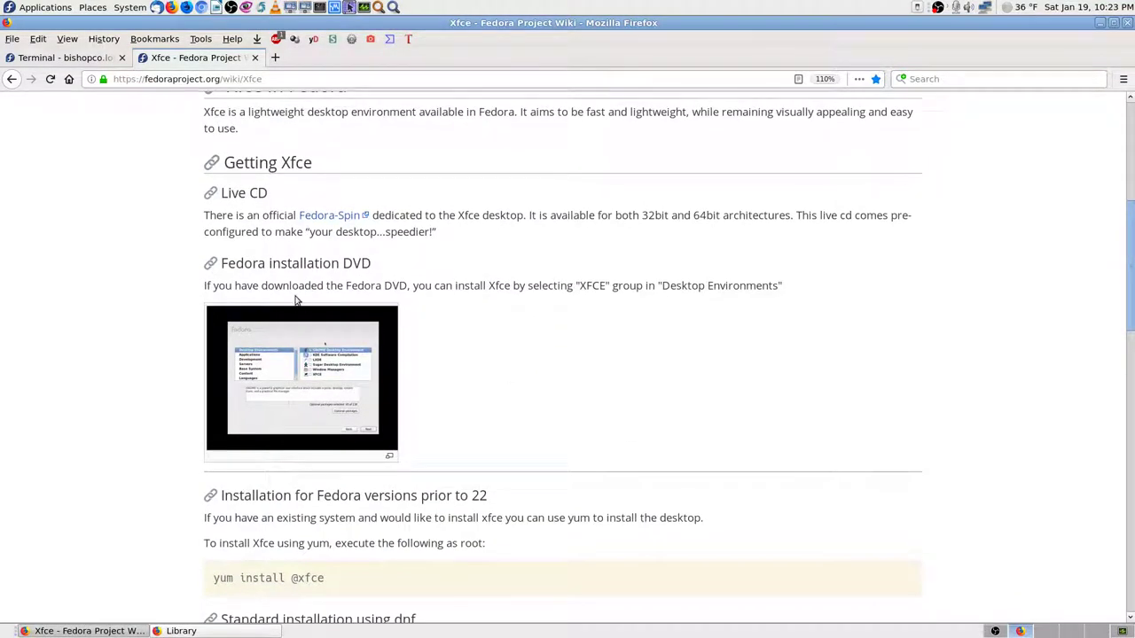
pyautogui.scroll(-5, 608, 432)
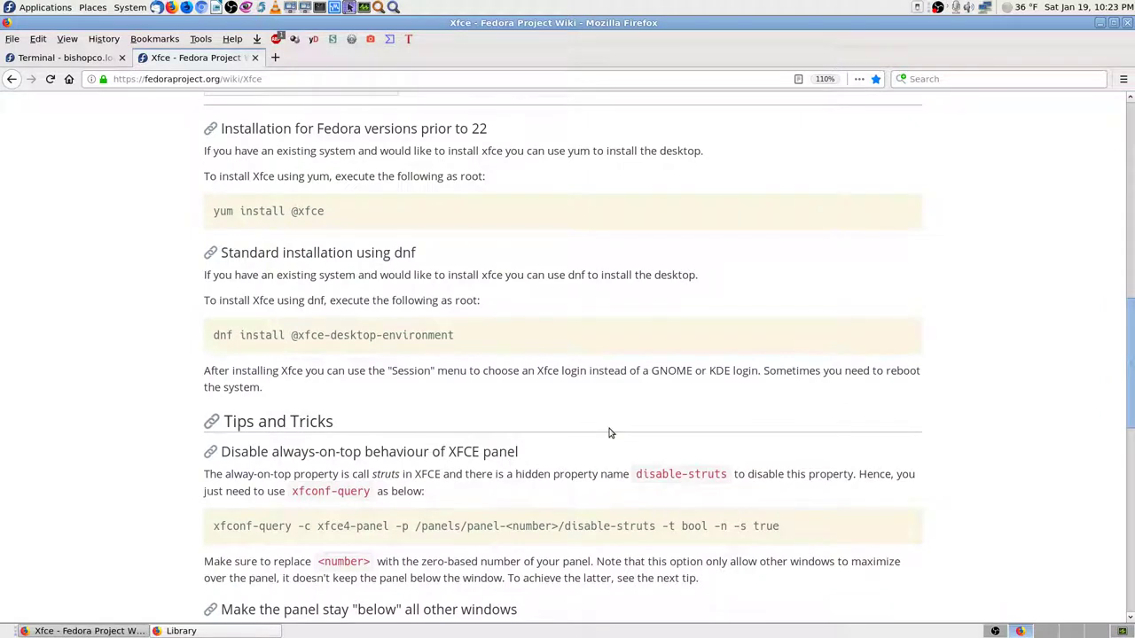
pyautogui.scroll(-5, 609, 433)
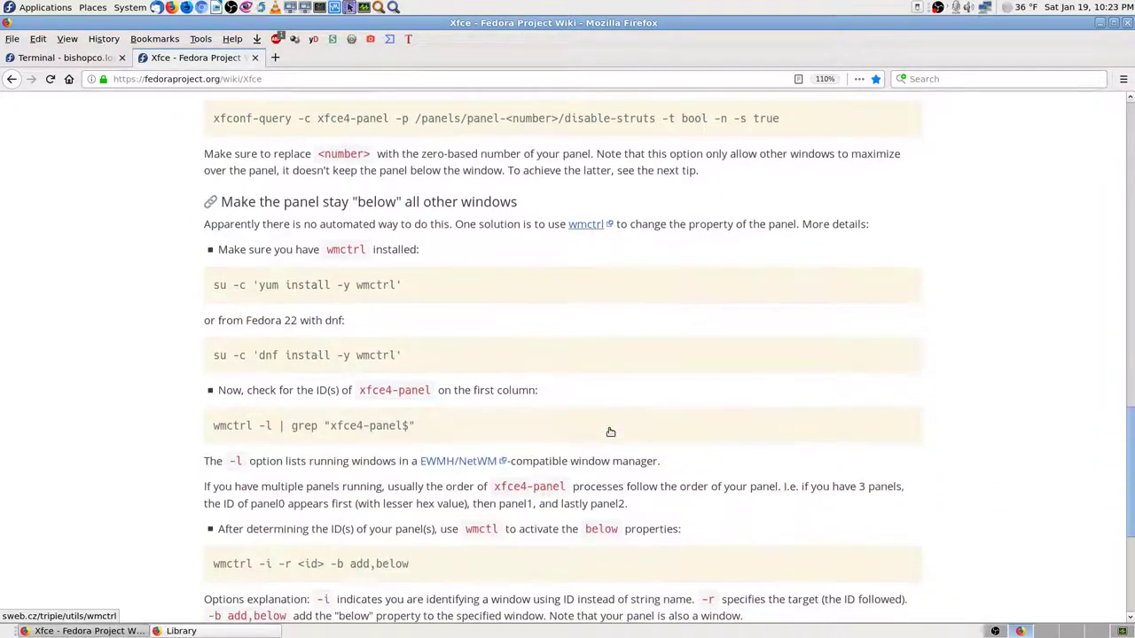
pyautogui.scroll(-1, 609, 433)
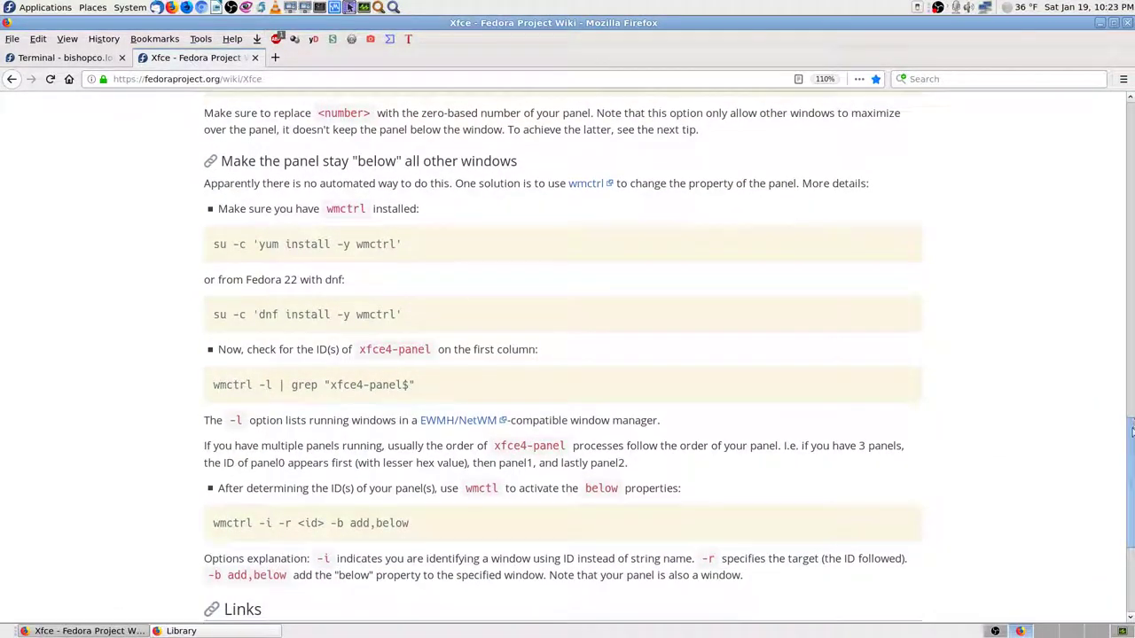
pyautogui.scroll(-3, 1130, 450)
# Return to the top of the Xfce wiki page
pyautogui.press('Home')
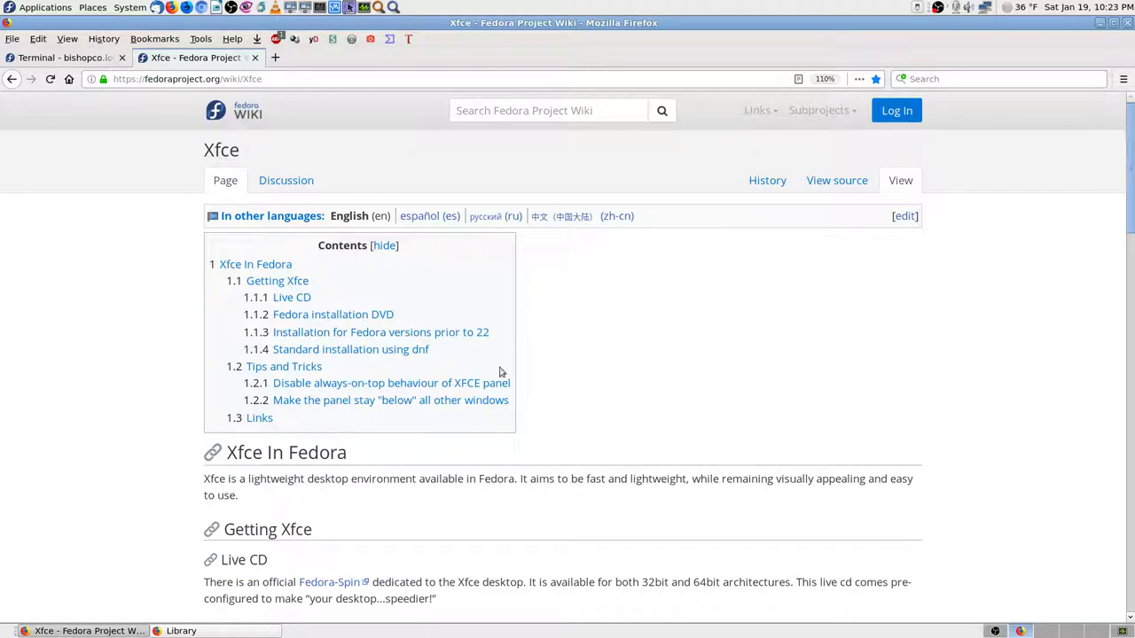
pyautogui.scroll(-5, 396, 476)
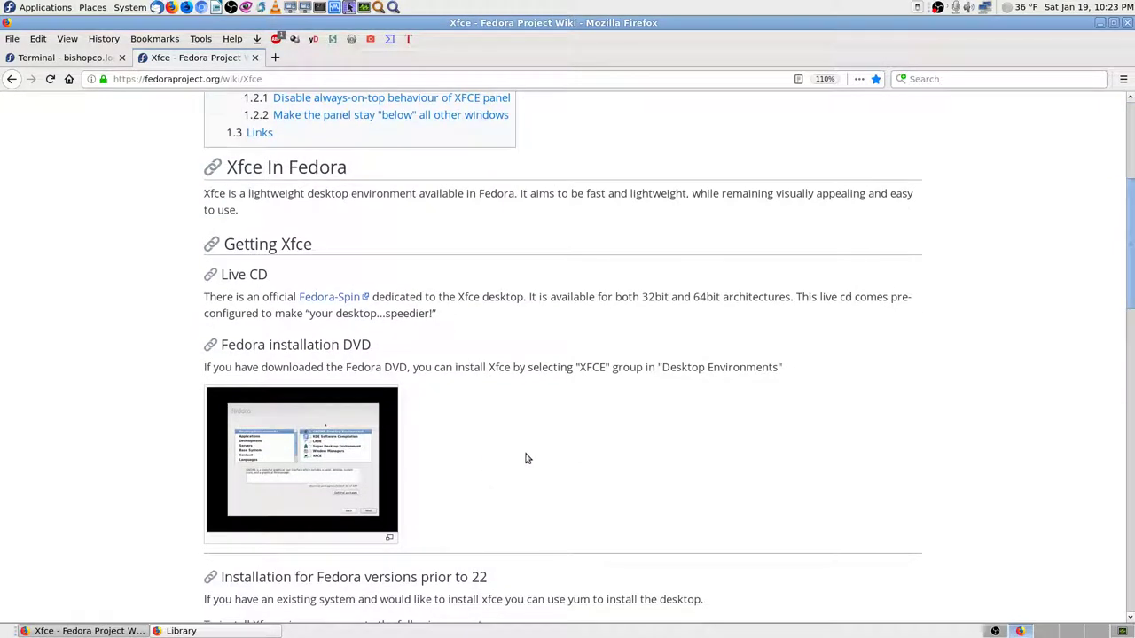
pyautogui.scroll(6, 527, 458)
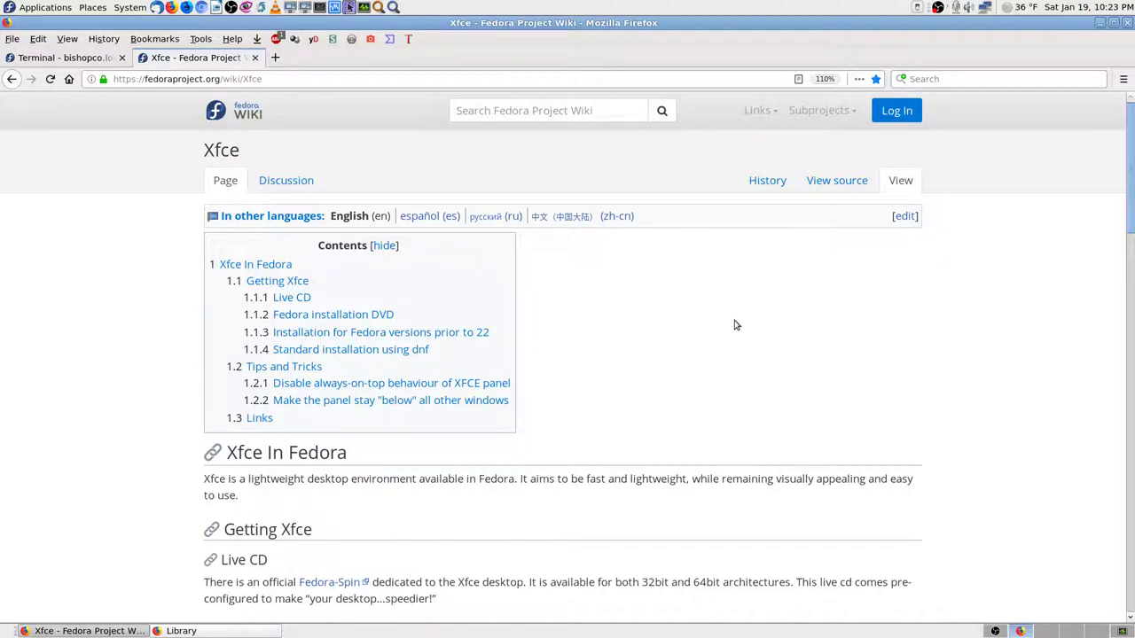
# Search the bookmarks Library for 'fedora desk' and open the 'Fedora 29 : Xfce Desktop Environment' bookmark
pyautogui.scroll(-4, 734, 325)
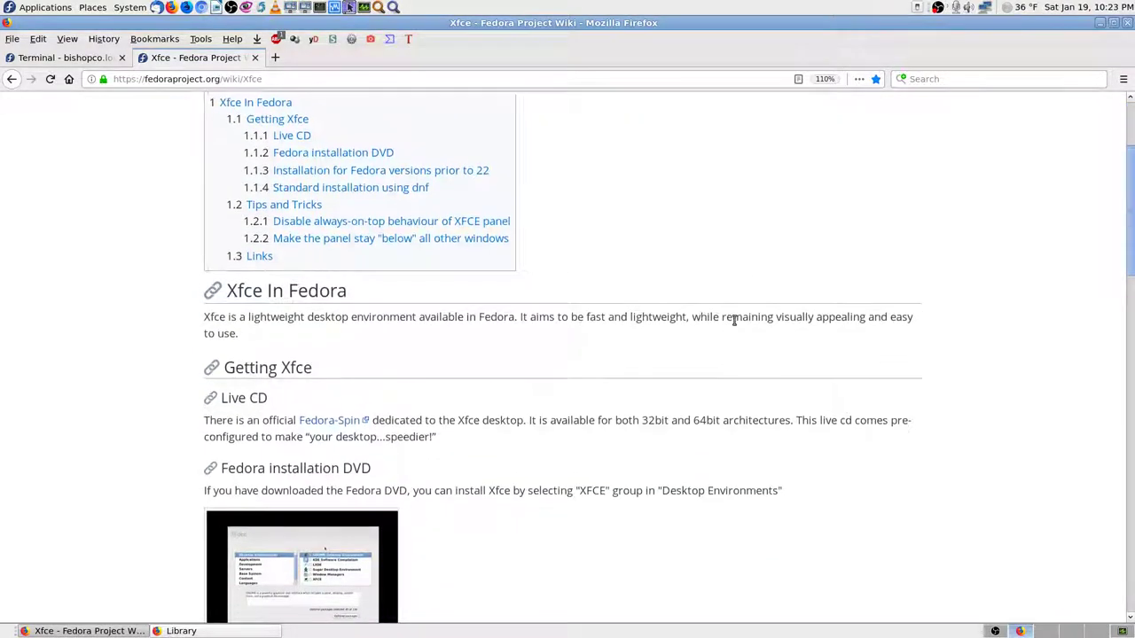
pyautogui.scroll(1, 735, 326)
pyautogui.scroll(2, 734, 325)
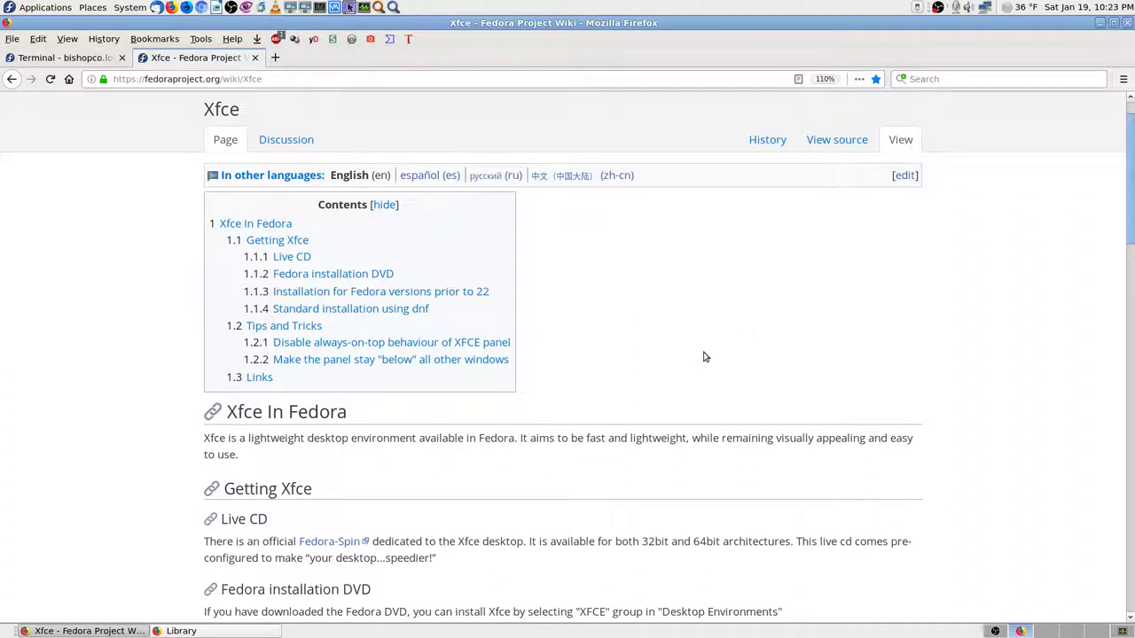
pyautogui.scroll(-3, 703, 358)
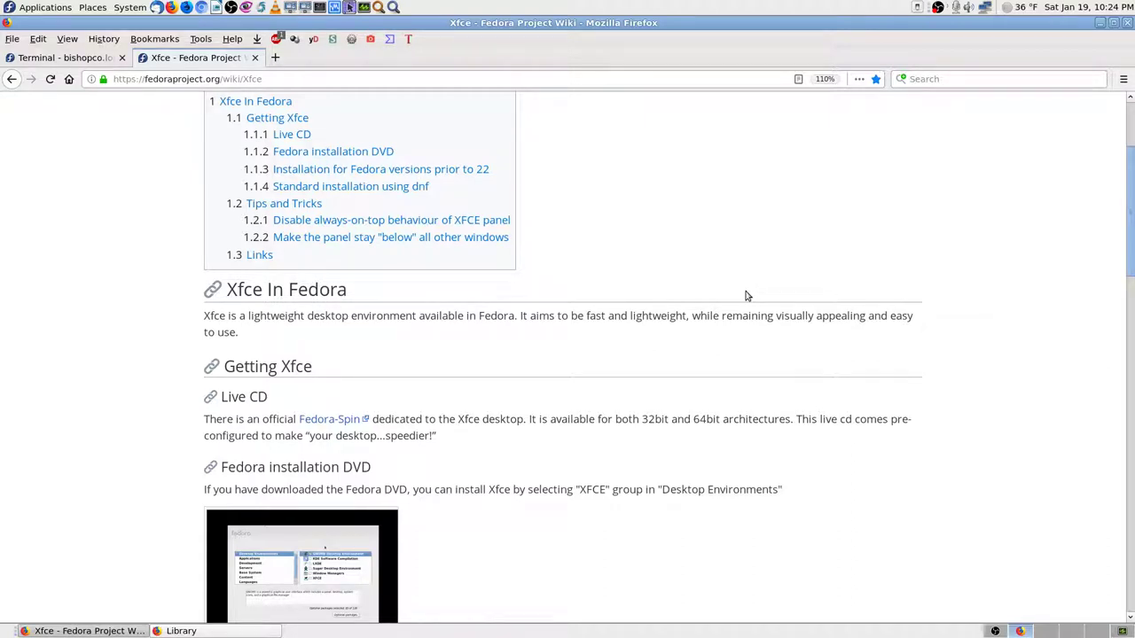
pyautogui.scroll(4, 746, 295)
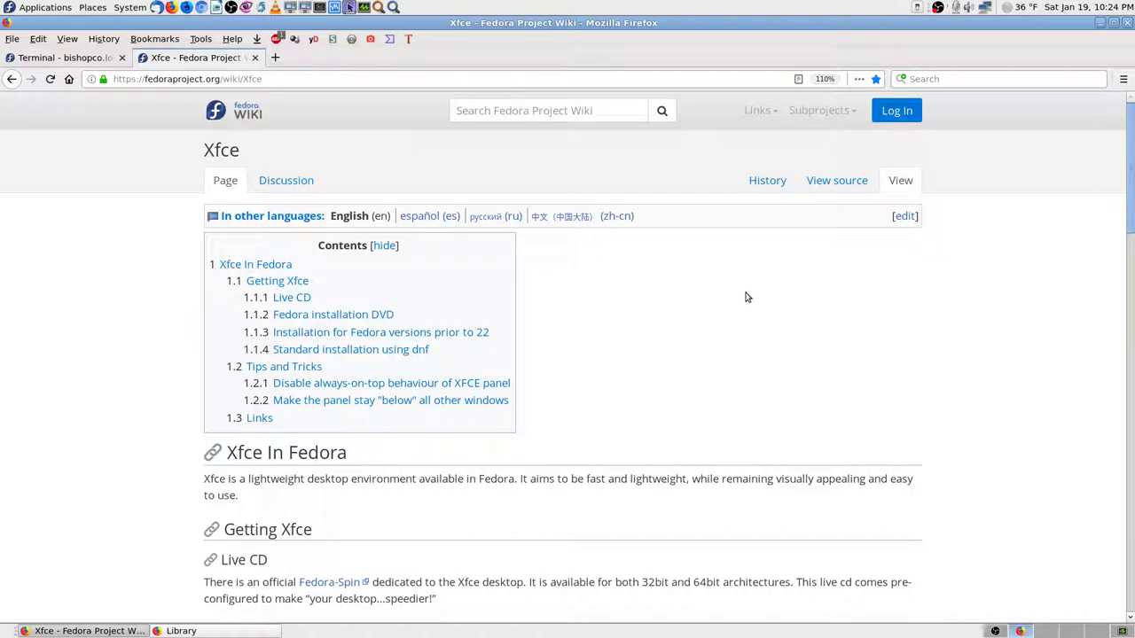
pyautogui.click(257, 634)
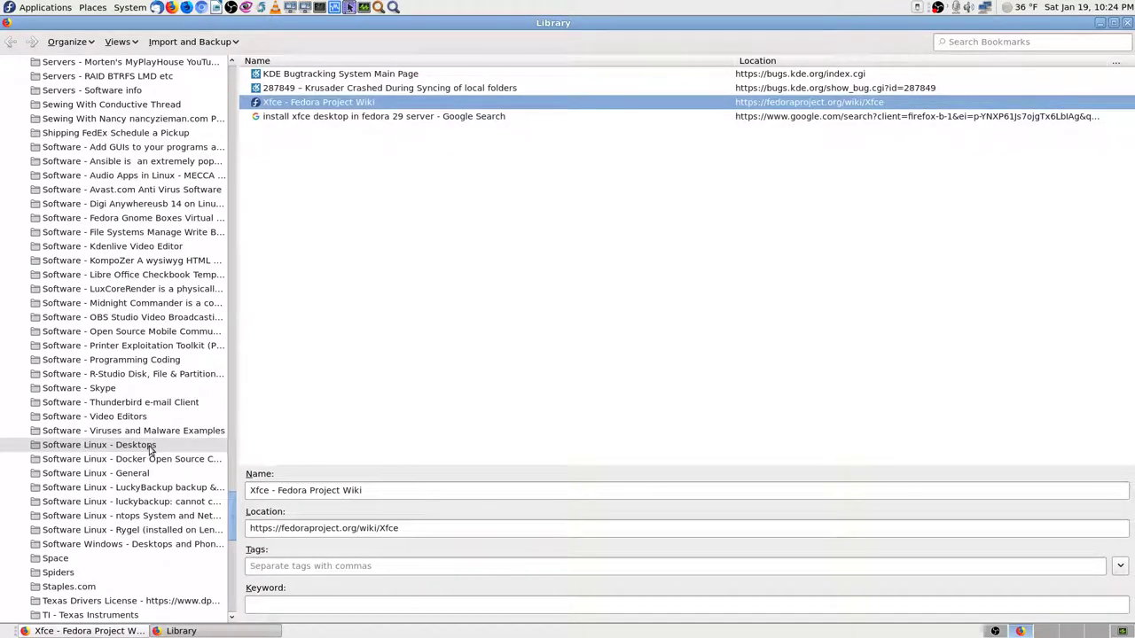
pyautogui.click(982, 42)
pyautogui.write('fedora')
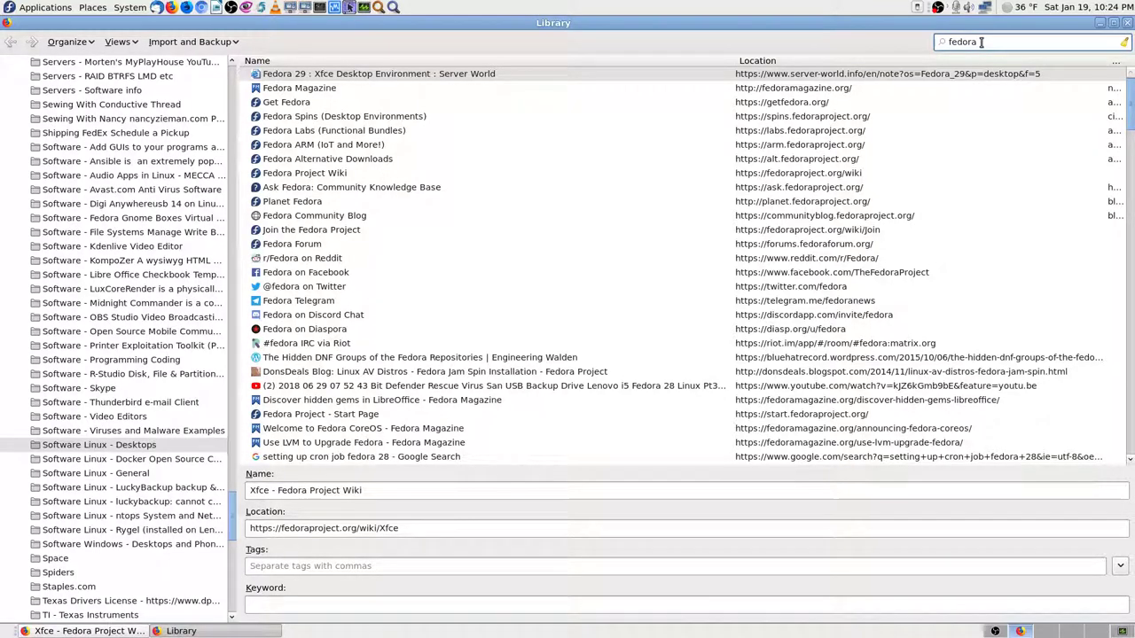
pyautogui.write('desk')
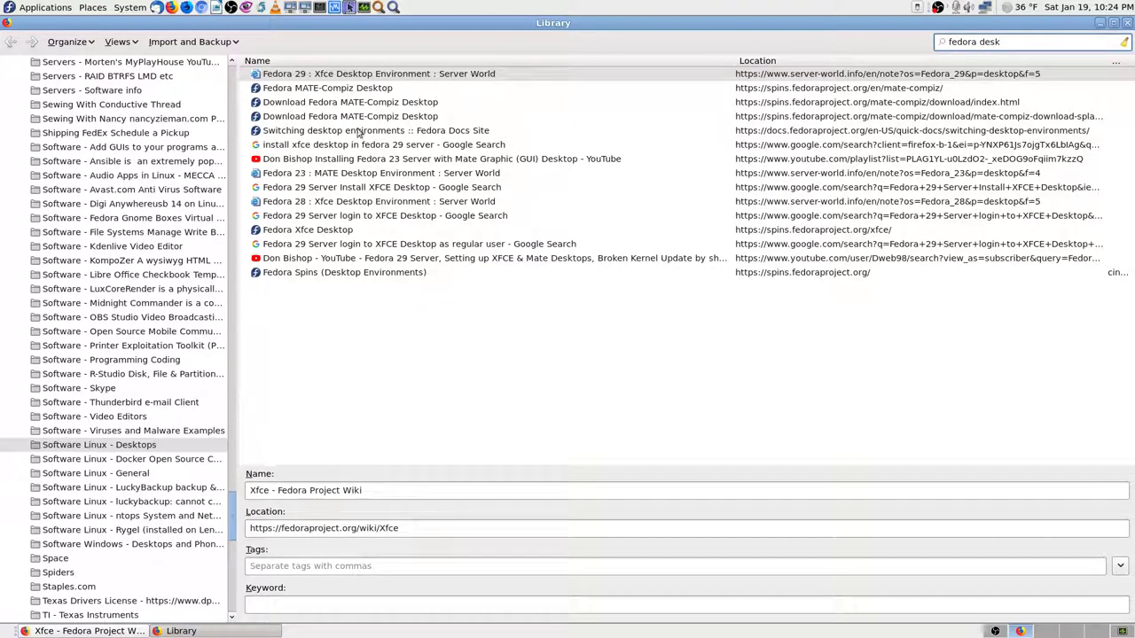
pyautogui.doubleClick(448, 74)
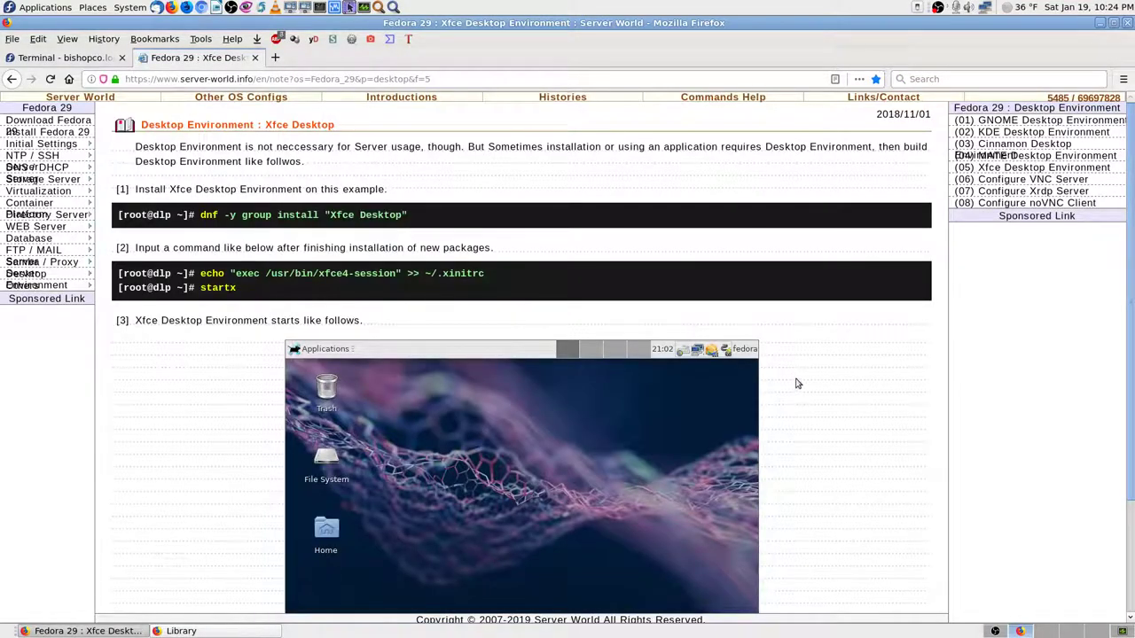
# Open the Fedora MATE-Compiz Desktop bookmark from the Library
pyautogui.scroll(-3, 507, 552)
pyautogui.click(181, 630)
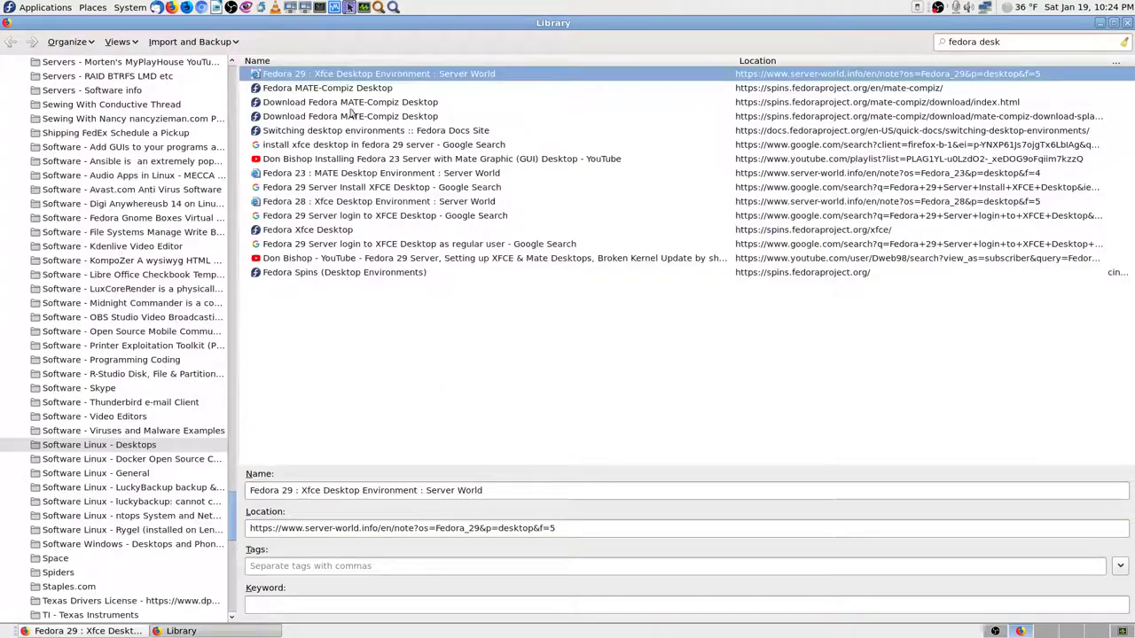
pyautogui.doubleClick(372, 89)
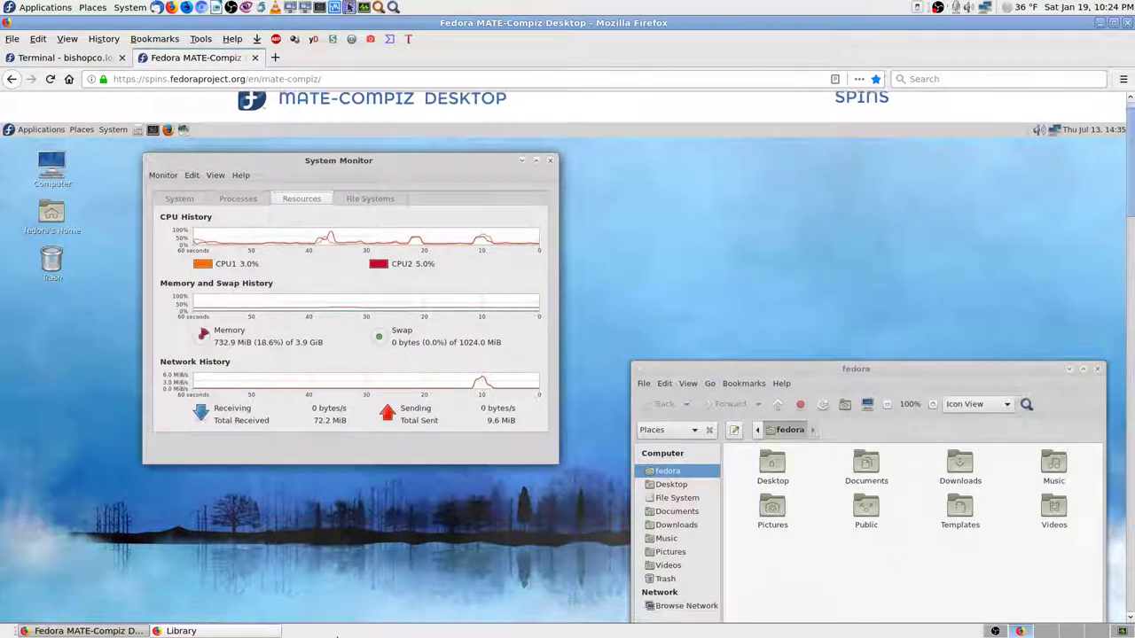
# Back in the Library, open the 'Fedora 23 : MATE Desktop Environment' Server World bookmark
pyautogui.click(181, 630)
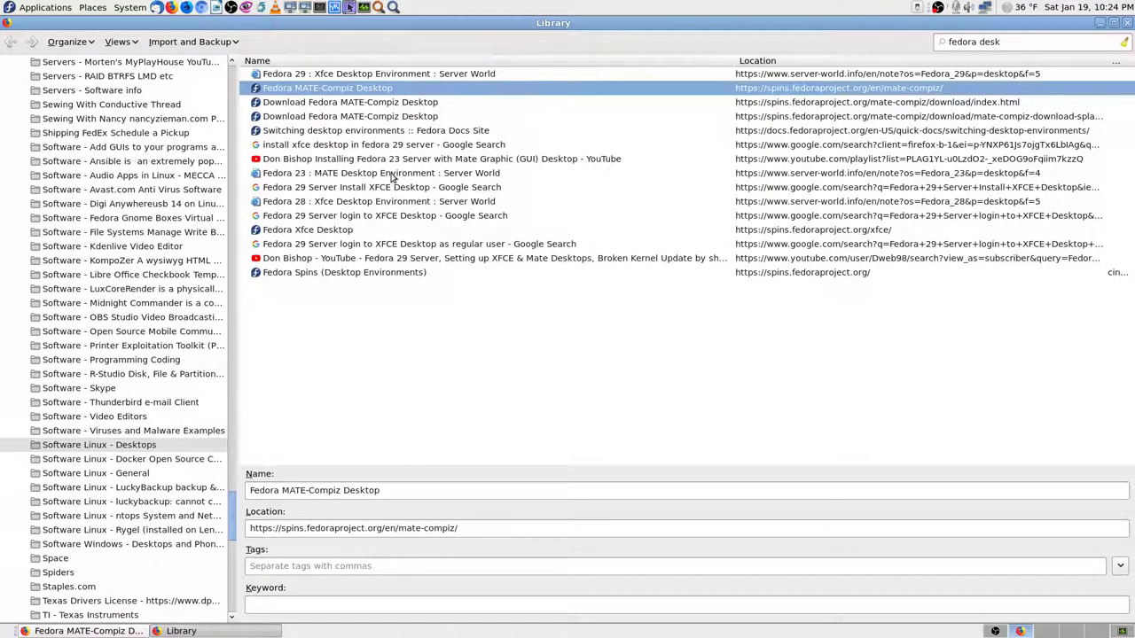
pyautogui.click(437, 161)
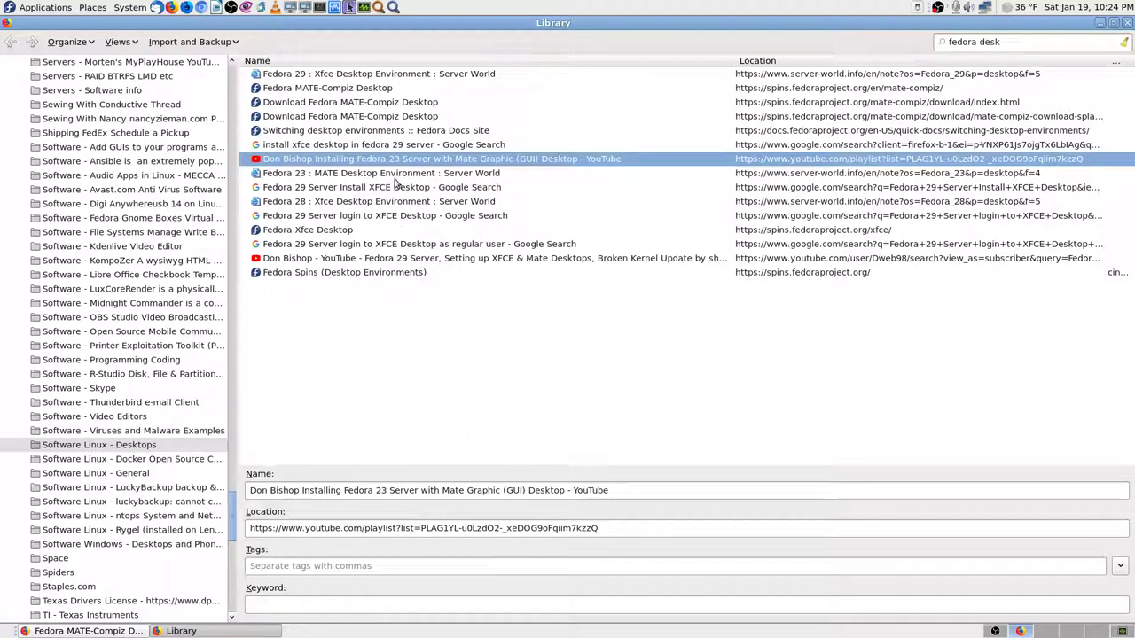
pyautogui.click(399, 175)
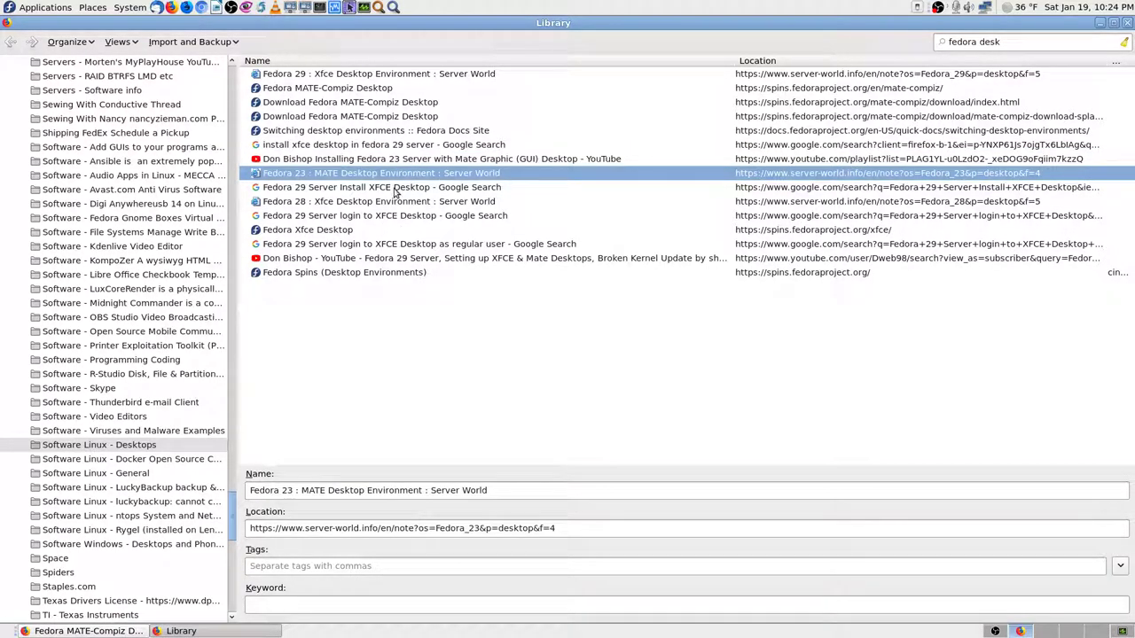
pyautogui.doubleClick(411, 175)
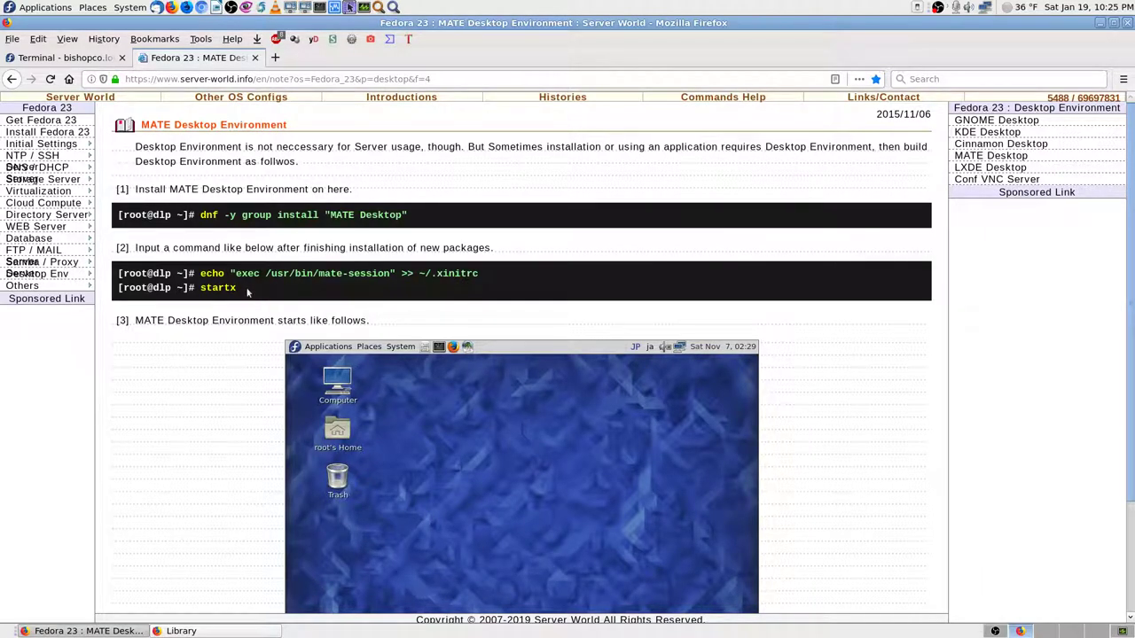
# Check this page's bookmark details unchanged, then bring the 'fedora desk' bookmarks Library to the front
pyautogui.click(875, 82)
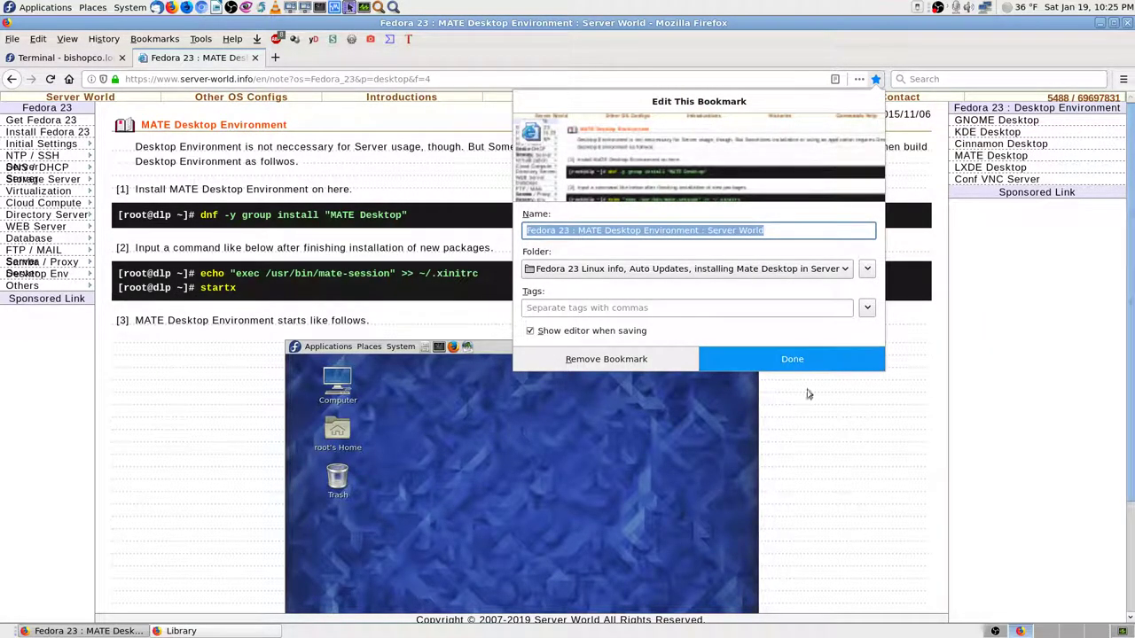
pyautogui.click(783, 409)
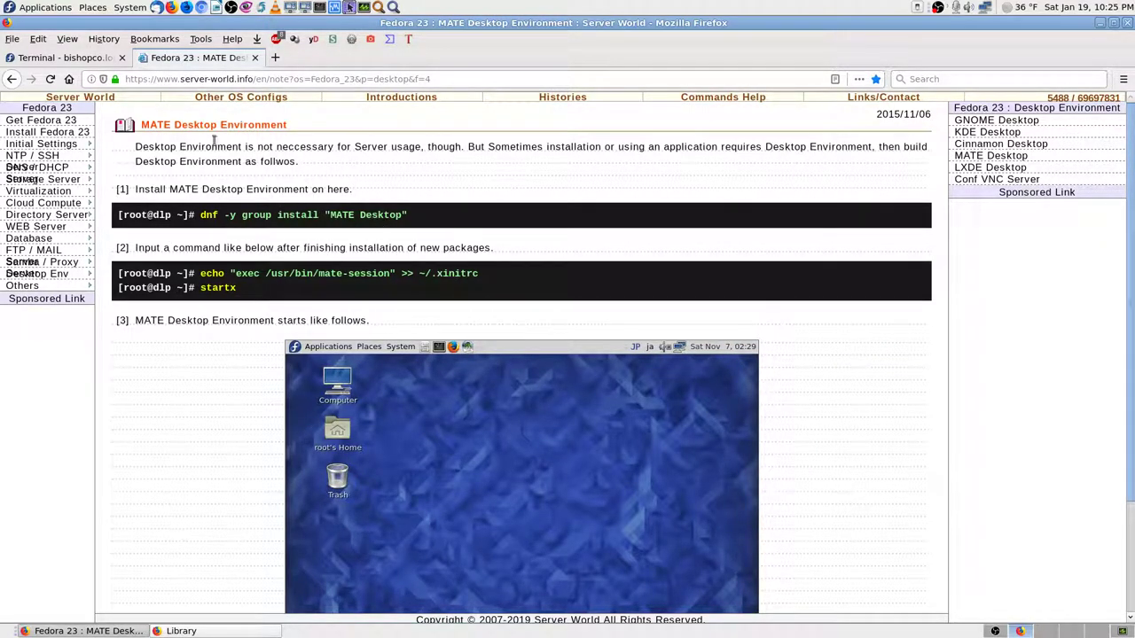
pyautogui.click(210, 635)
pyautogui.click(89, 631)
pyautogui.scroll(-3, 236, 539)
pyautogui.scroll(2, 236, 539)
pyautogui.click(220, 632)
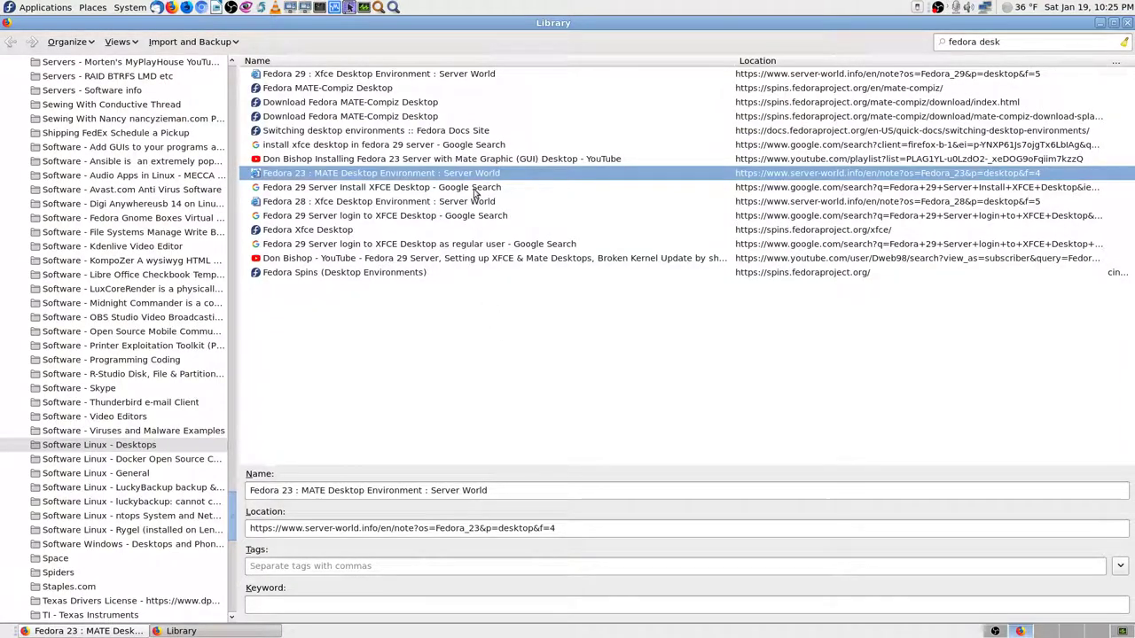
# Open the Fedora 28 Xfce Server World bookmark
pyautogui.doubleClick(423, 202)
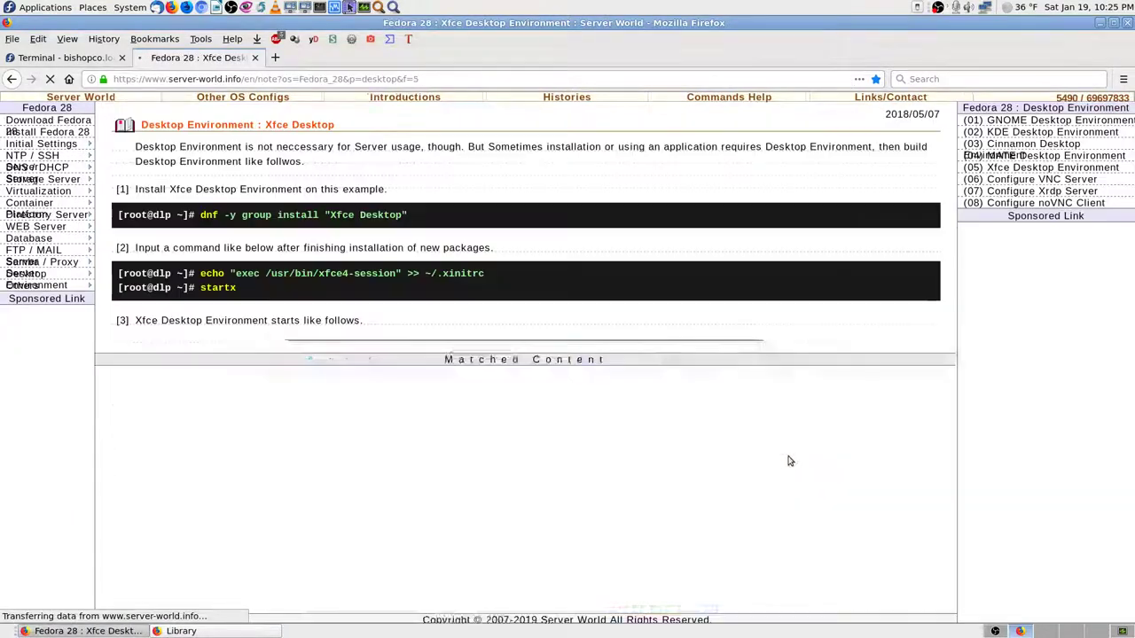
pyautogui.moveTo(50, 168)
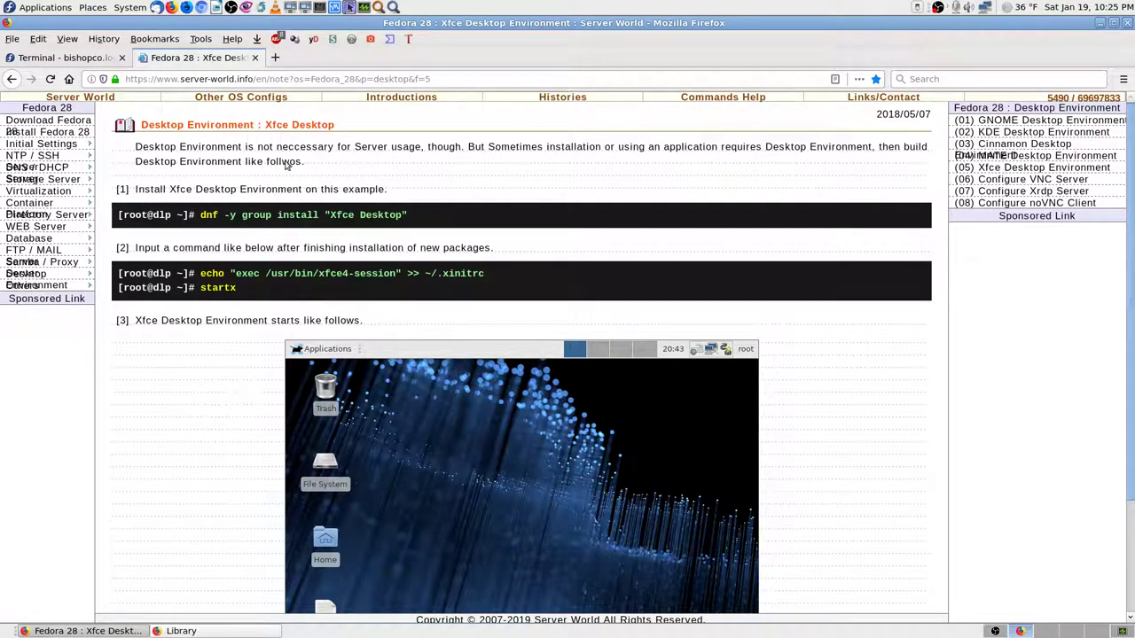
pyautogui.moveTo(101, 307)
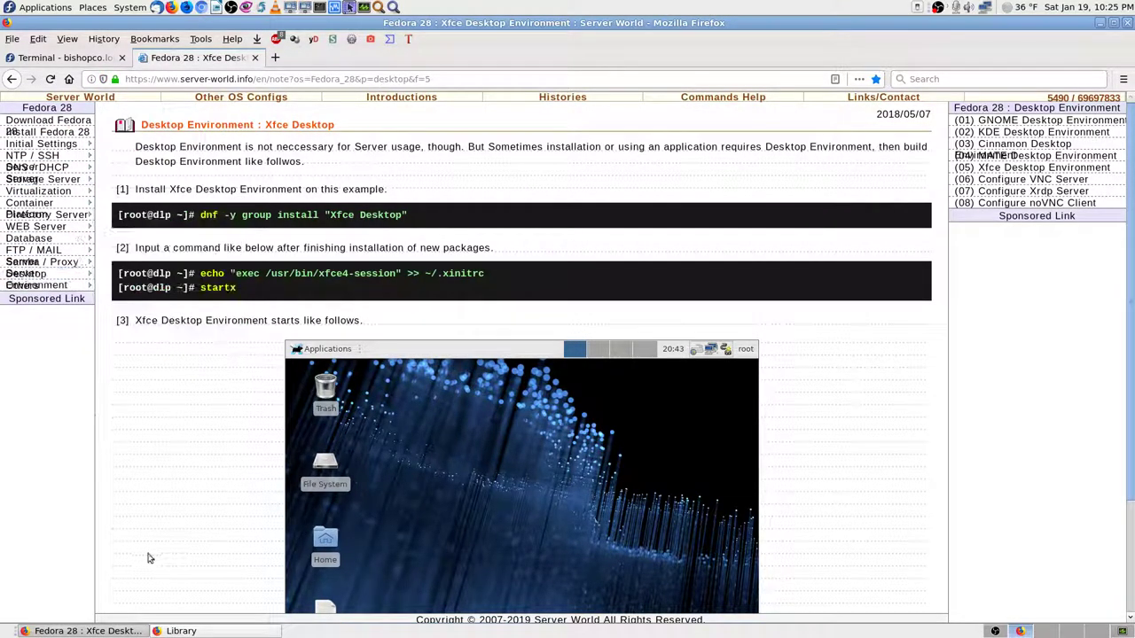
# From the Library, open the Fedora Xfce Desktop bookmark
pyautogui.click(219, 633)
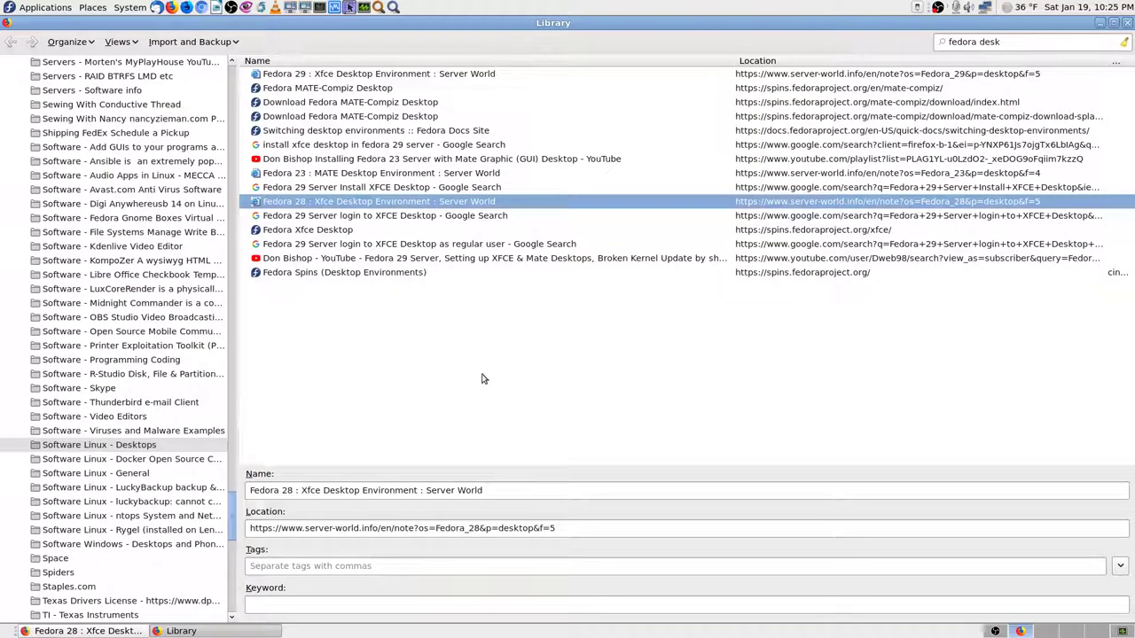
pyautogui.doubleClick(355, 232)
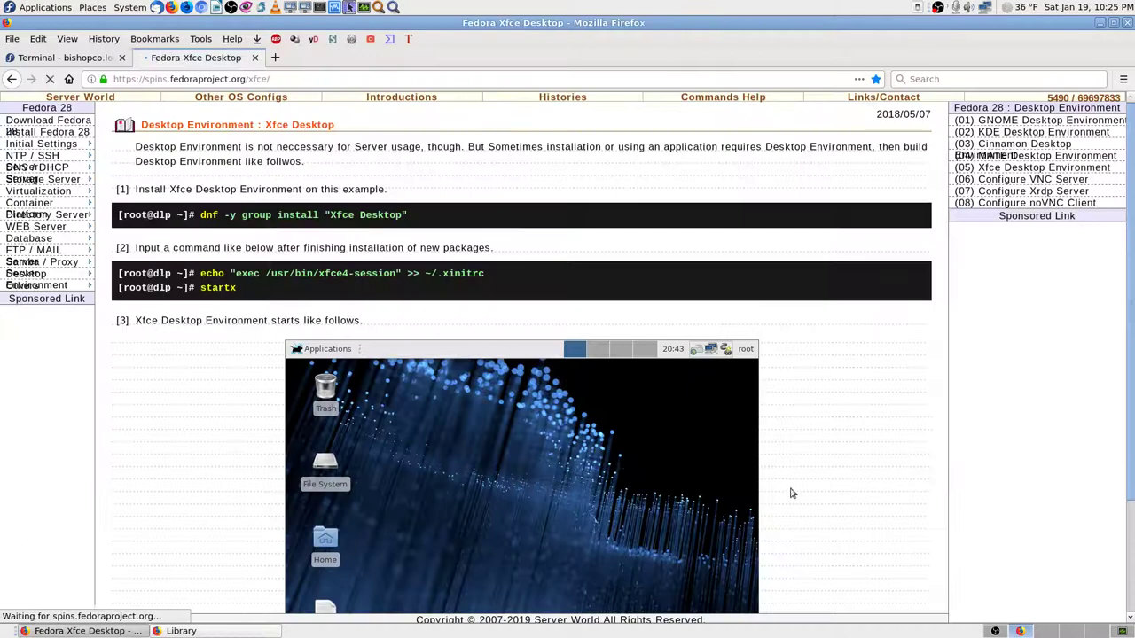
pyautogui.scroll(-1, 555, 516)
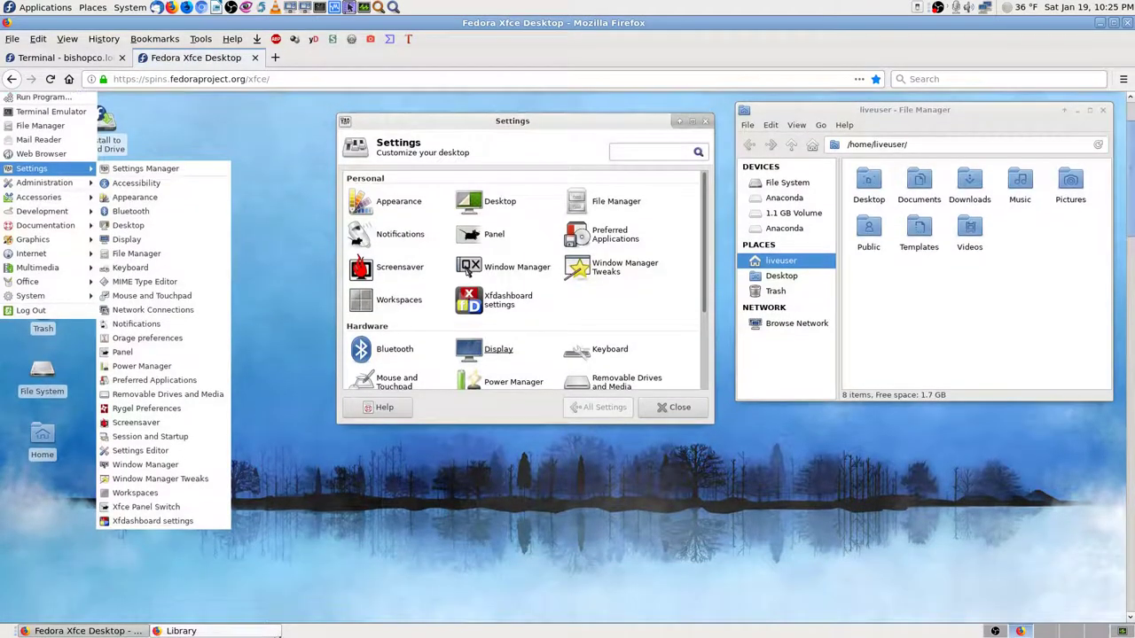
# Open the Fedora Spins (Desktop Environments) bookmark, browse it, and return to the Library
pyautogui.click(181, 631)
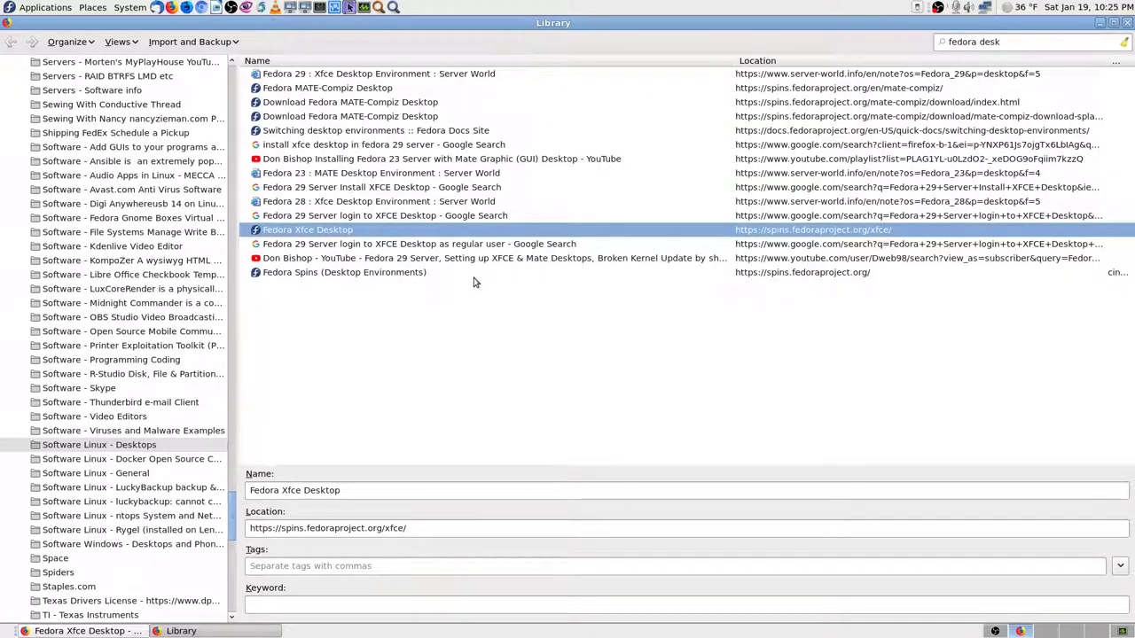
pyautogui.click(396, 273)
pyautogui.doubleClick(397, 273)
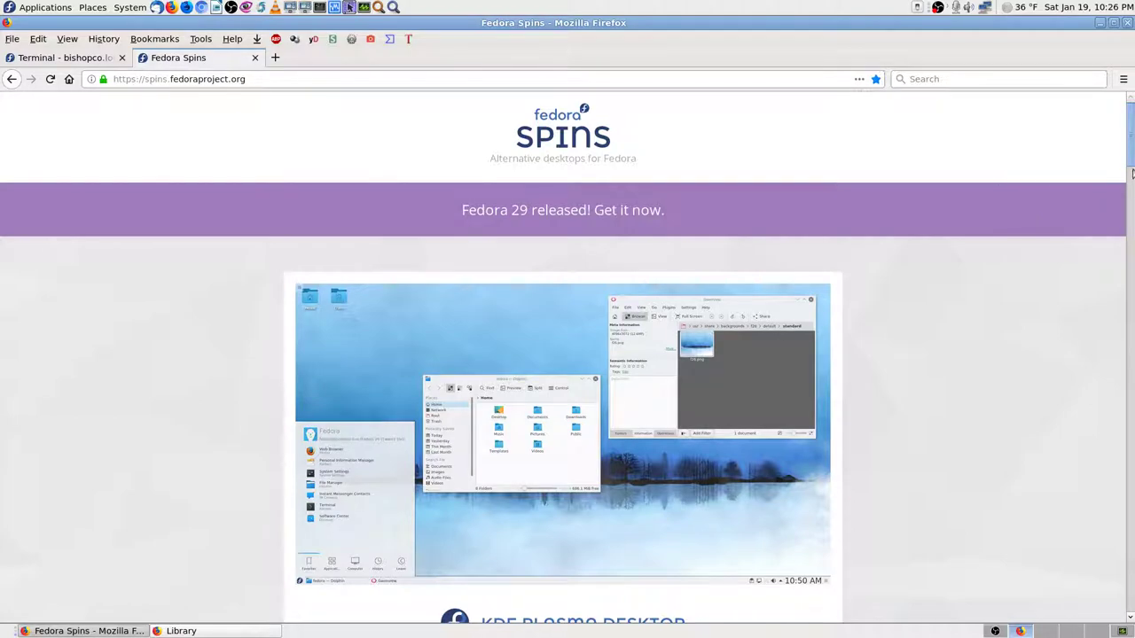
pyautogui.scroll(-10, 1125, 266)
pyautogui.scroll(-5, 1122, 354)
pyautogui.scroll(20, 975, 177)
pyautogui.click(181, 630)
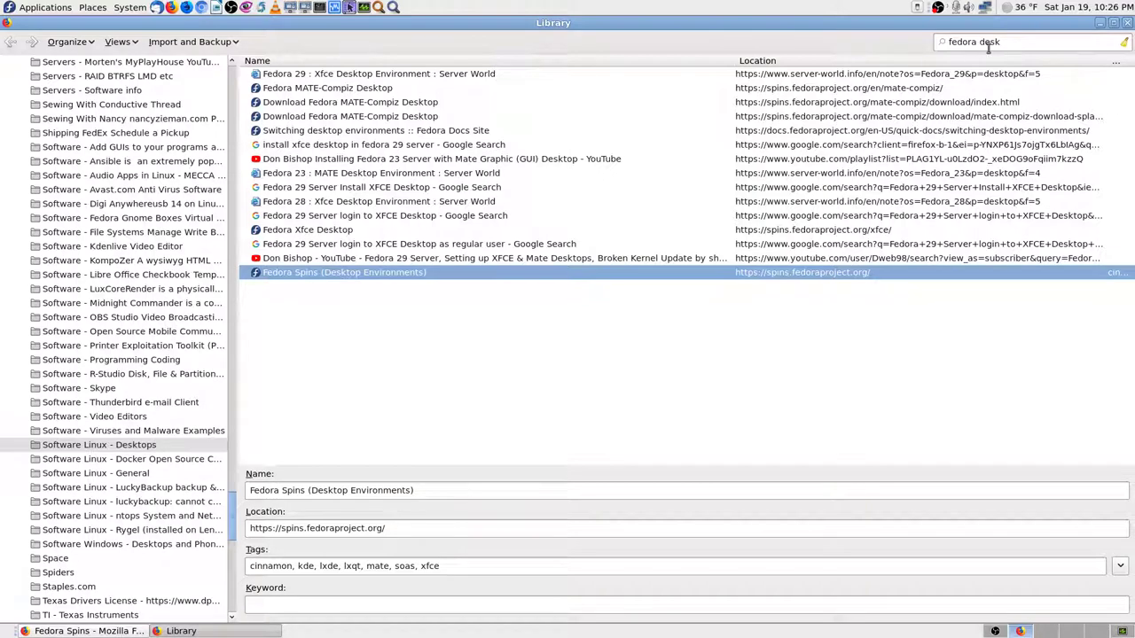
# Try bookmark searches 'fedora mate', 'fedora plymouth' and 'plymouth', then empty the search box
pyautogui.click(1019, 41)
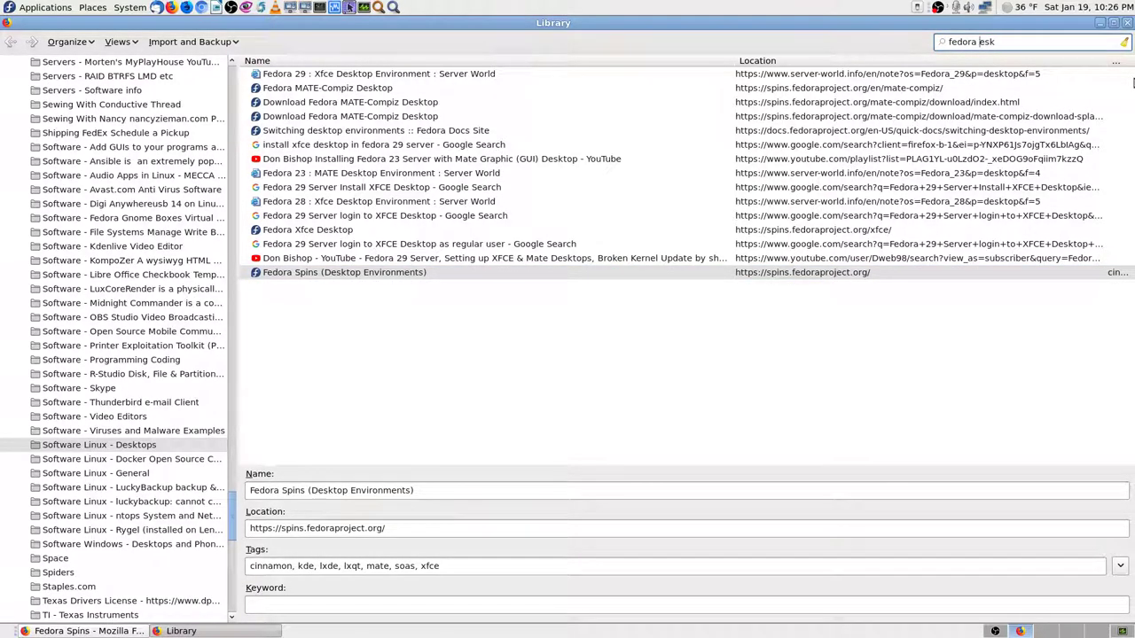
pyautogui.press('BackSpace')
pyautogui.press('BackSpace')
pyautogui.press('BackSpace')
pyautogui.press('BackSpace')
pyautogui.press('BackSpace')
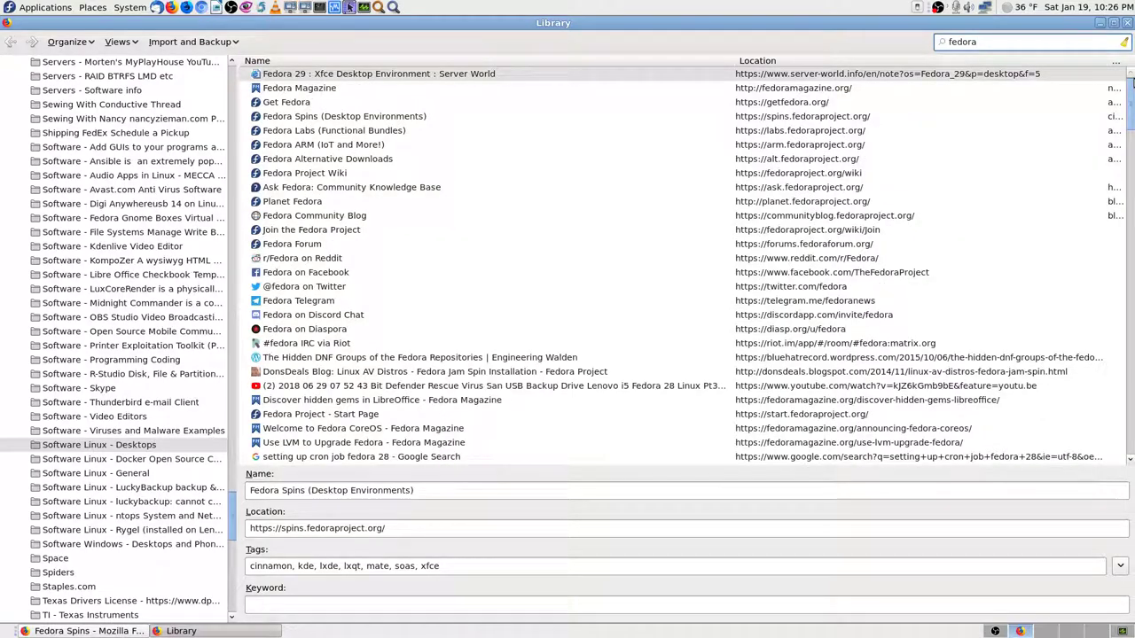
pyautogui.write('mate')
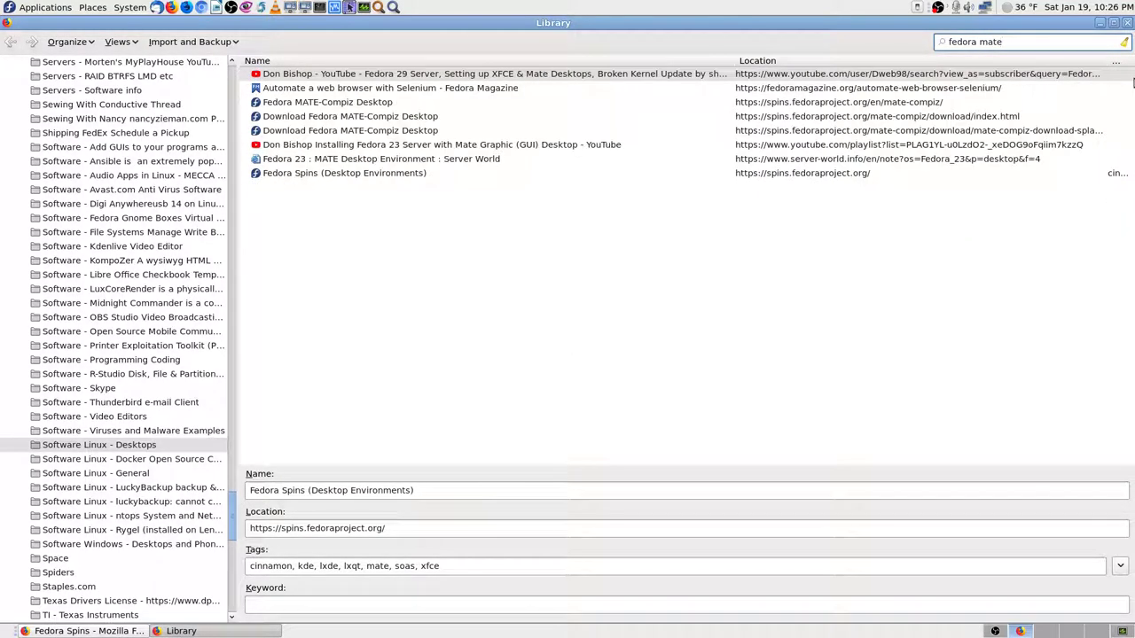
pyautogui.press('BackSpace')
pyautogui.press('BackSpace')
pyautogui.press('BackSpace')
pyautogui.press('BackSpace')
pyautogui.write('ply')
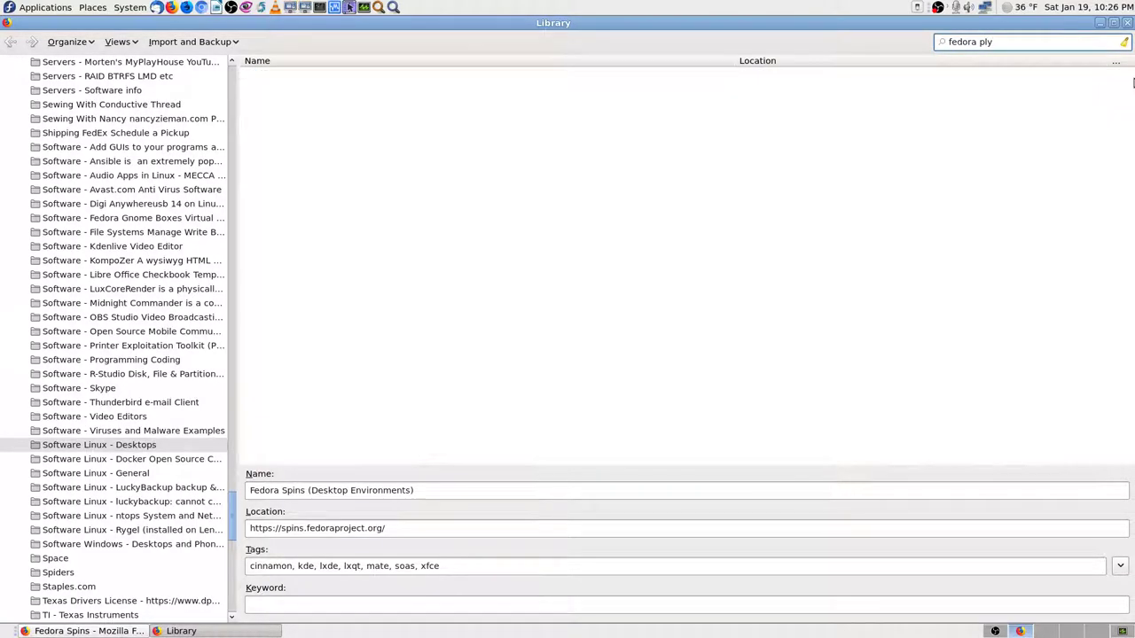
pyautogui.write('mou')
pyautogui.press('BackSpace')
pyautogui.press('BackSpace')
pyautogui.press('BackSpace')
pyautogui.press('BackSpace')
pyautogui.press('BackSpace')
pyautogui.press('BackSpace')
pyautogui.press('BackSpace')
pyautogui.press('BackSpace')
pyautogui.press('BackSpace')
pyautogui.press('BackSpace')
pyautogui.press('BackSpace')
pyautogui.press('BackSpace')
pyautogui.press('BackSpace')
pyautogui.press('BackSpace')
pyautogui.write('pl')
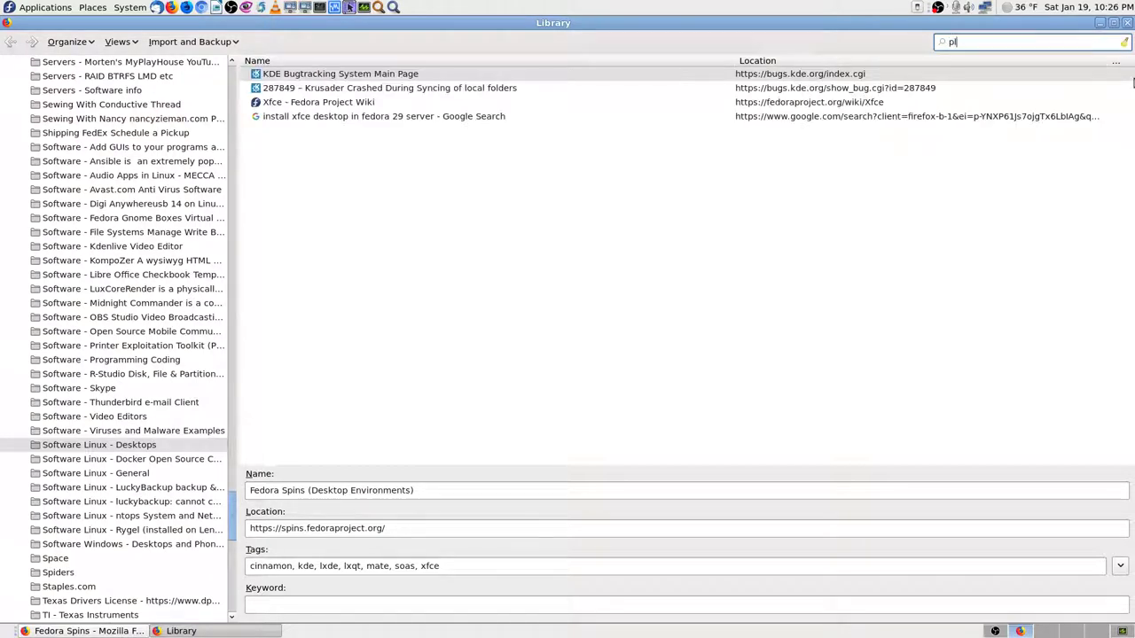
pyautogui.write('ymouth')
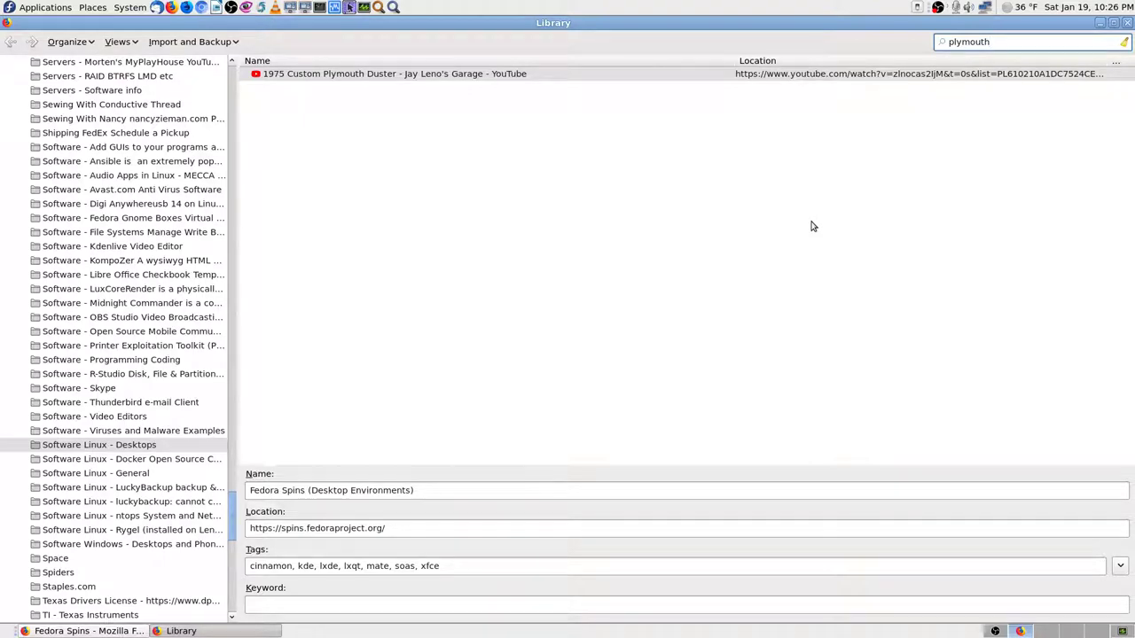
pyautogui.press('BackSpace')
pyautogui.press('BackSpace')
pyautogui.press('BackSpace')
pyautogui.press('BackSpace')
pyautogui.press('BackSpace')
pyautogui.press('BackSpace')
pyautogui.press('BackSpace')
pyautogui.press('BackSpace')
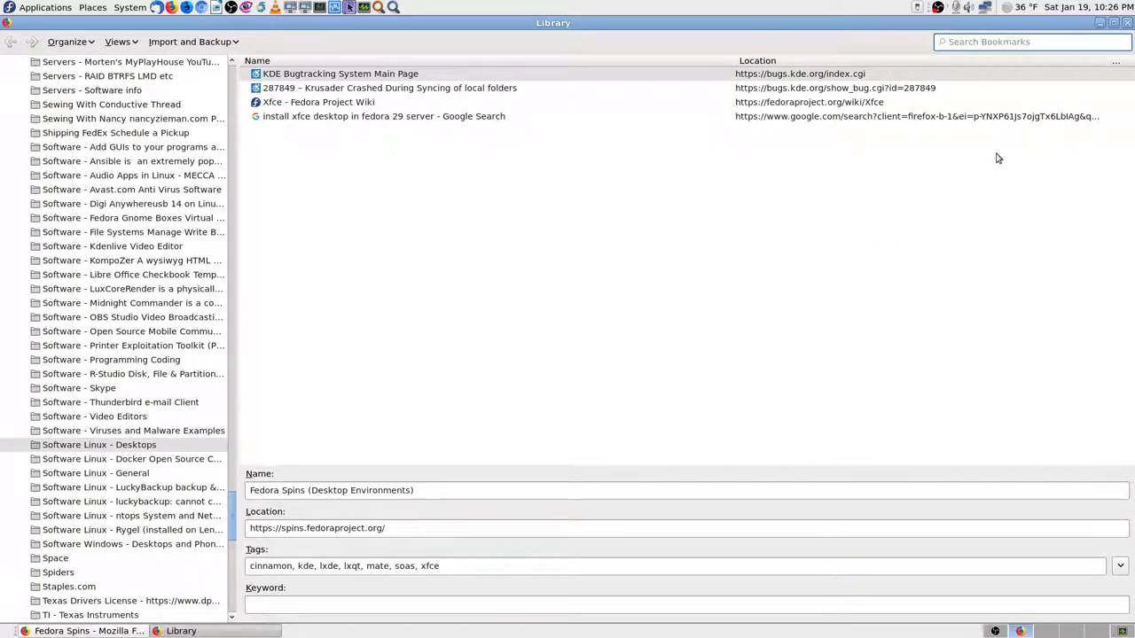
# Close the Library and Google search 'Fedora Linux install plymouth boot loader'
pyautogui.click(1127, 23)
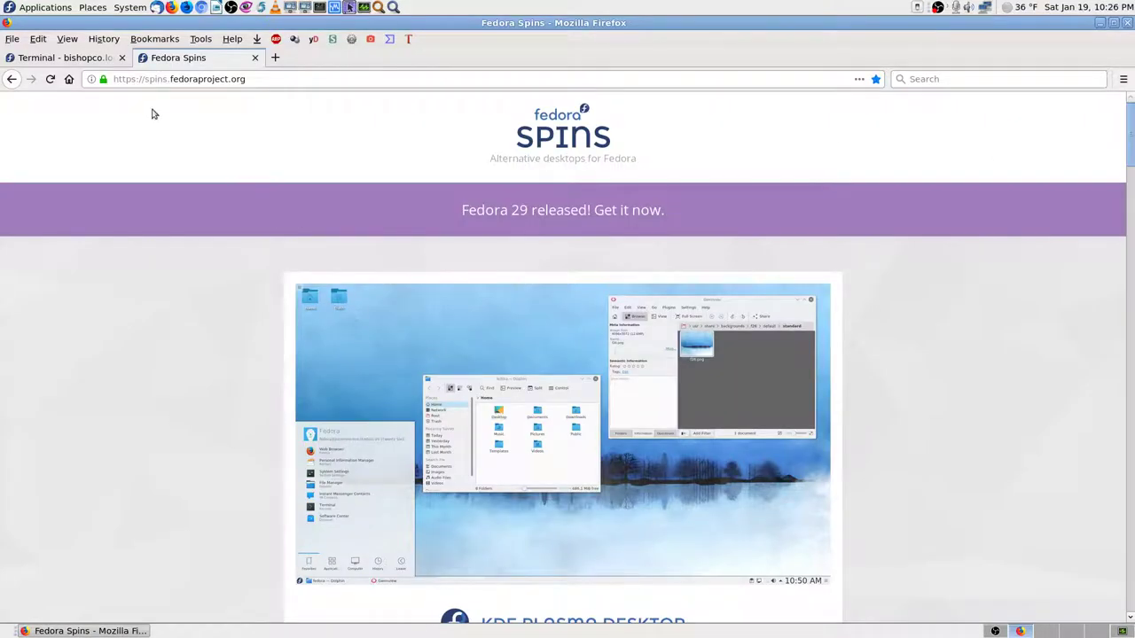
pyautogui.scroll(-2, 958, 389)
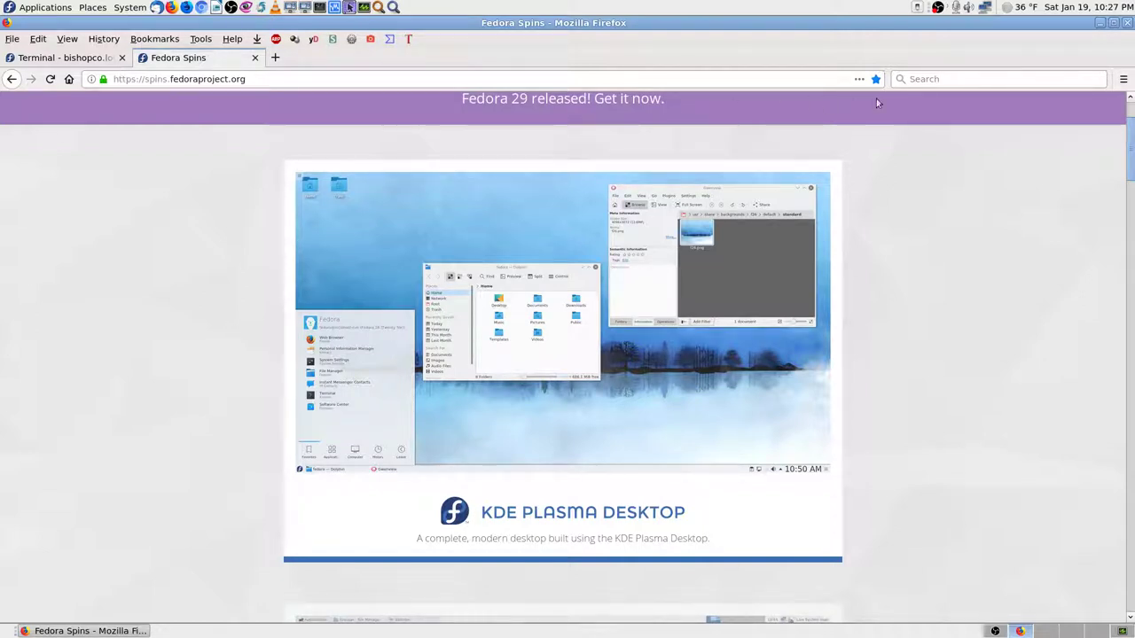
pyautogui.click(967, 80)
pyautogui.write('install')
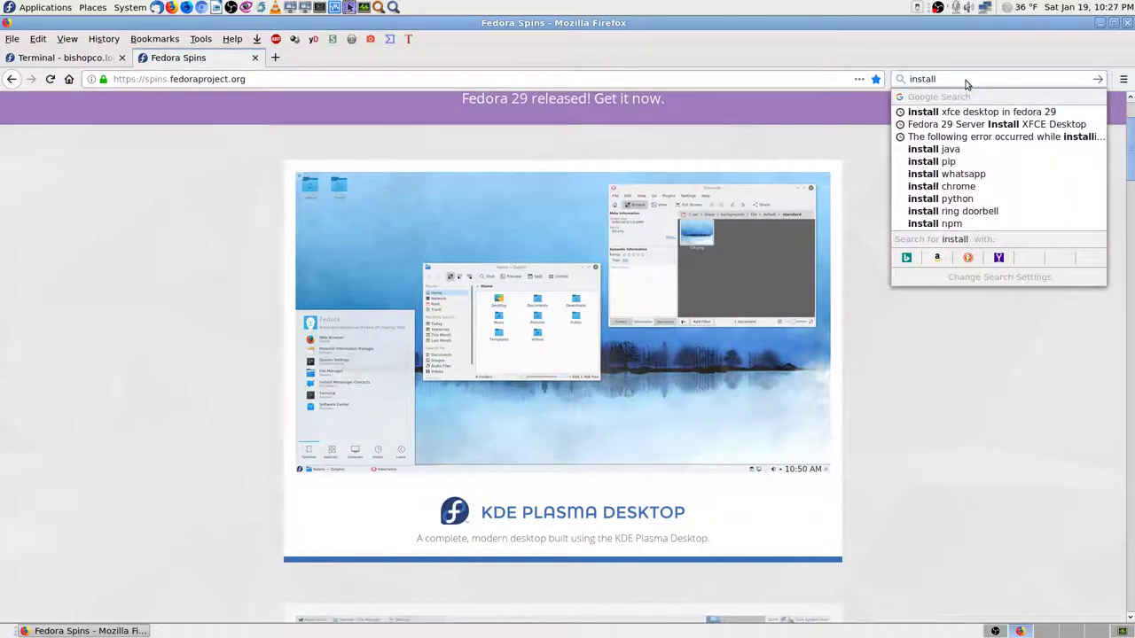
pyautogui.write(' plymou')
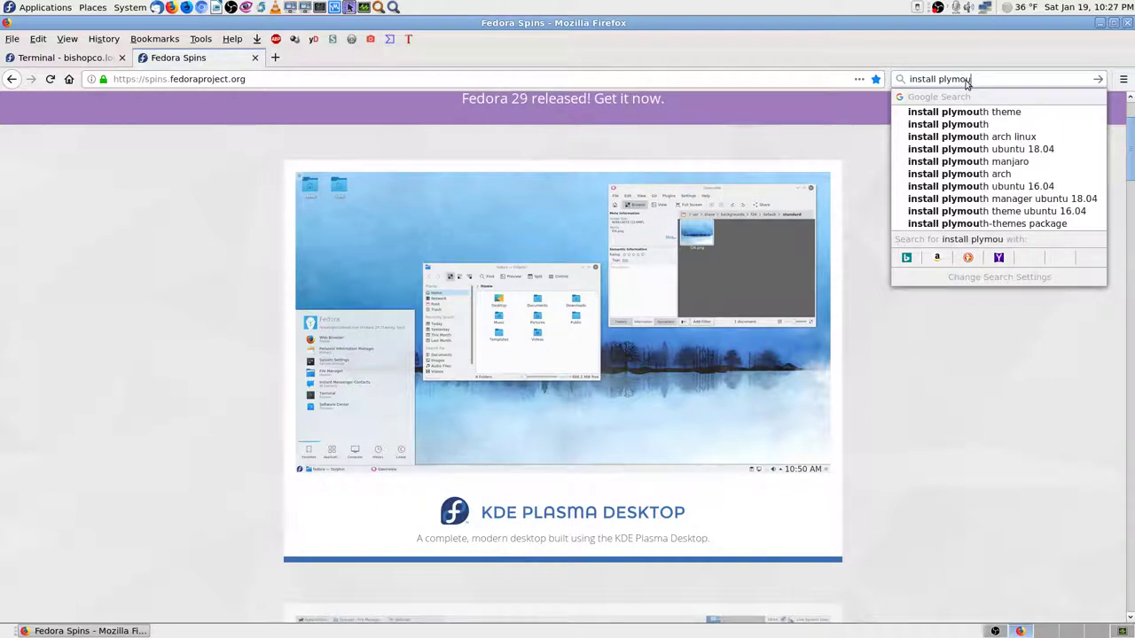
pyautogui.write('th boot l')
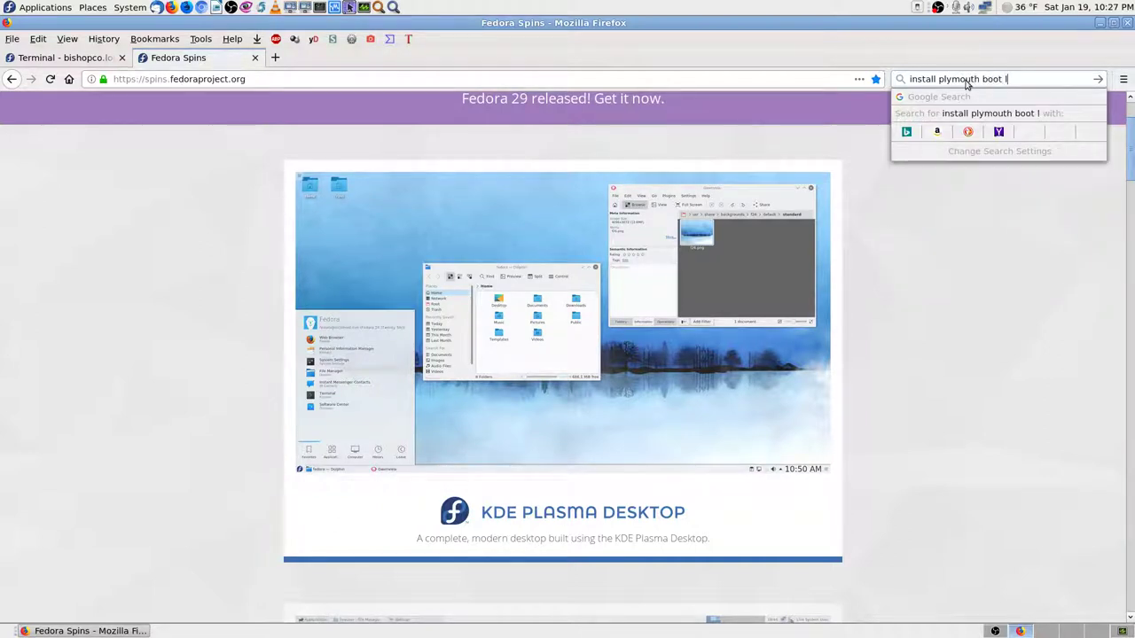
pyautogui.write('oo')
pyautogui.press('BackSpace')
pyautogui.press('BackSpace')
pyautogui.press('BackSpace')
pyautogui.press('BackSpace')
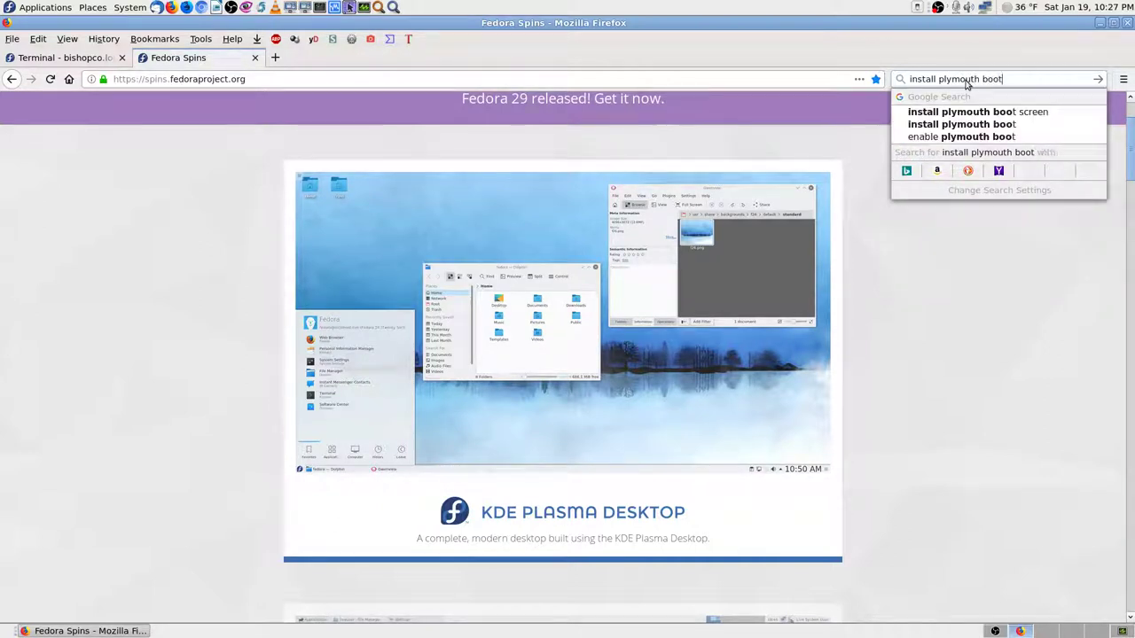
pyautogui.write('loader')
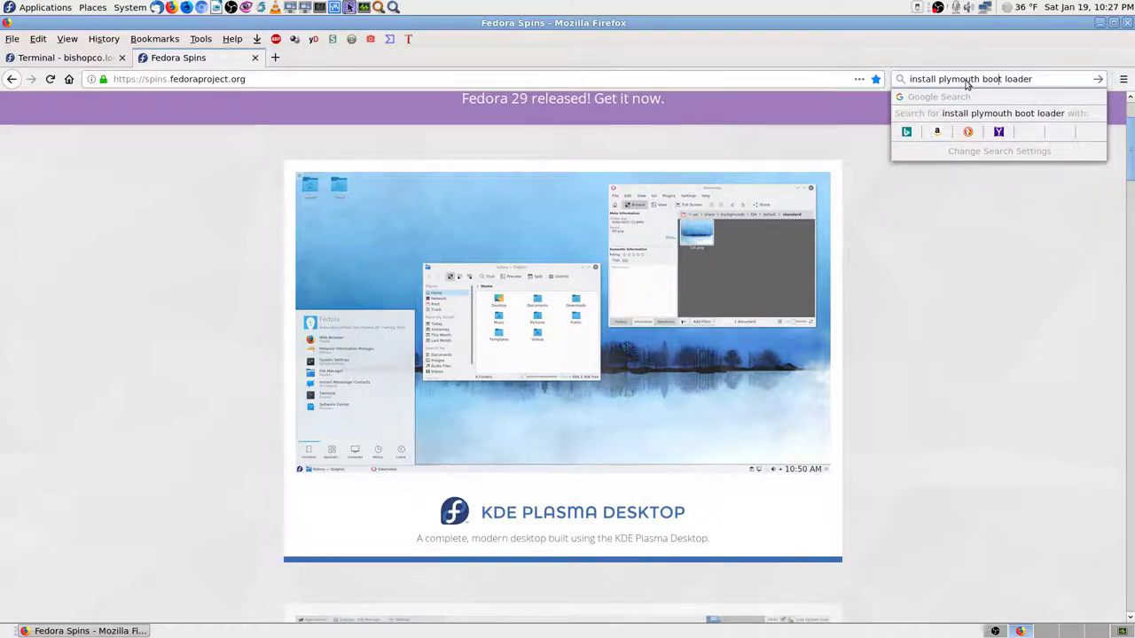
pyautogui.write('Fedora Li')
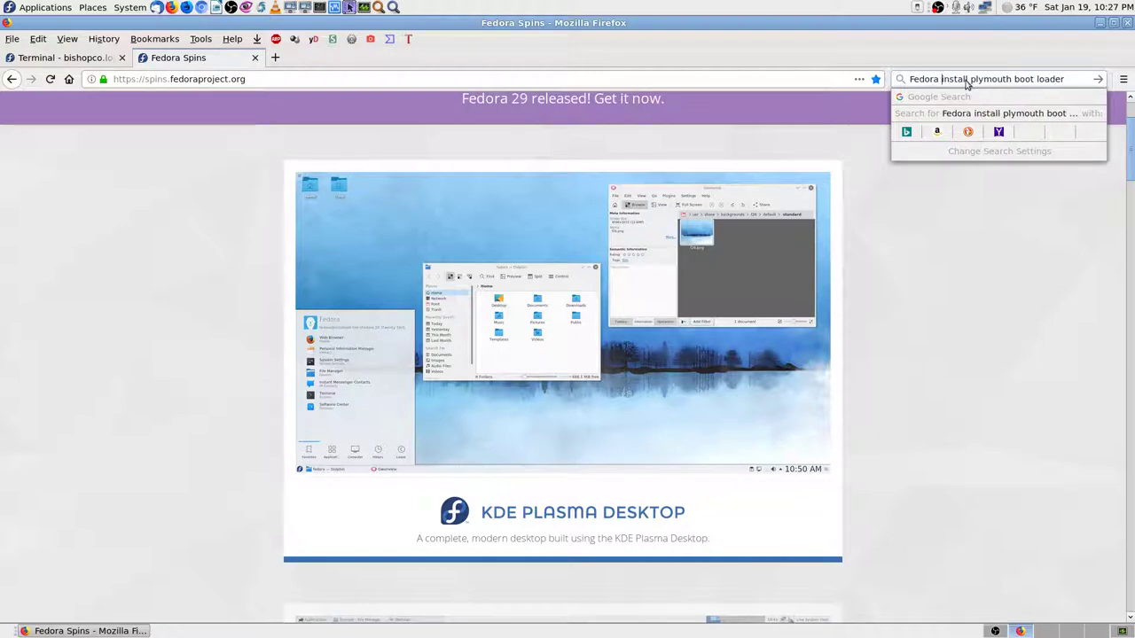
pyautogui.write('nux')
pyautogui.press('Return')
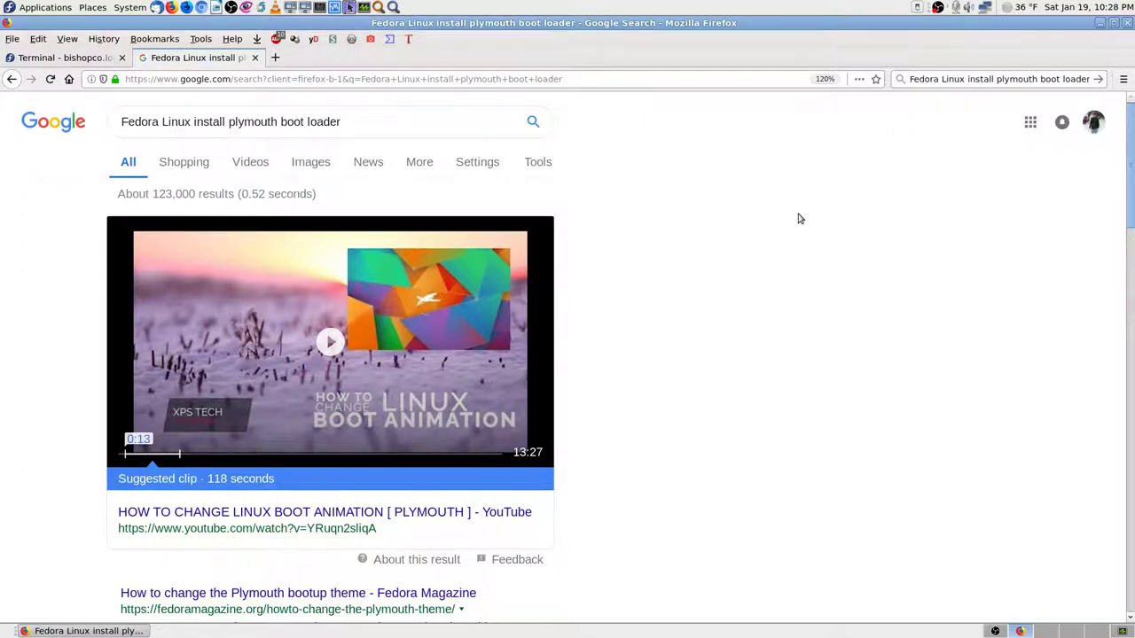
# Open the Fedora Magazine Plymouth theme article and the nVidia Plymouth guide in new tabs, viewing the article
pyautogui.scroll(-1, 700, 387)
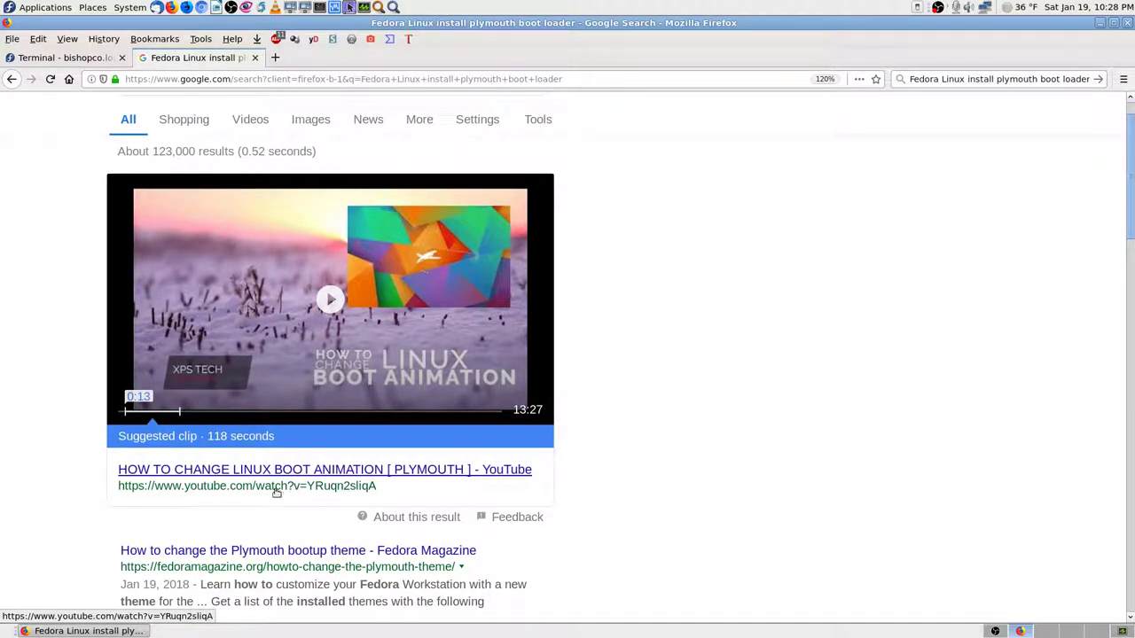
pyautogui.scroll(-3, 796, 367)
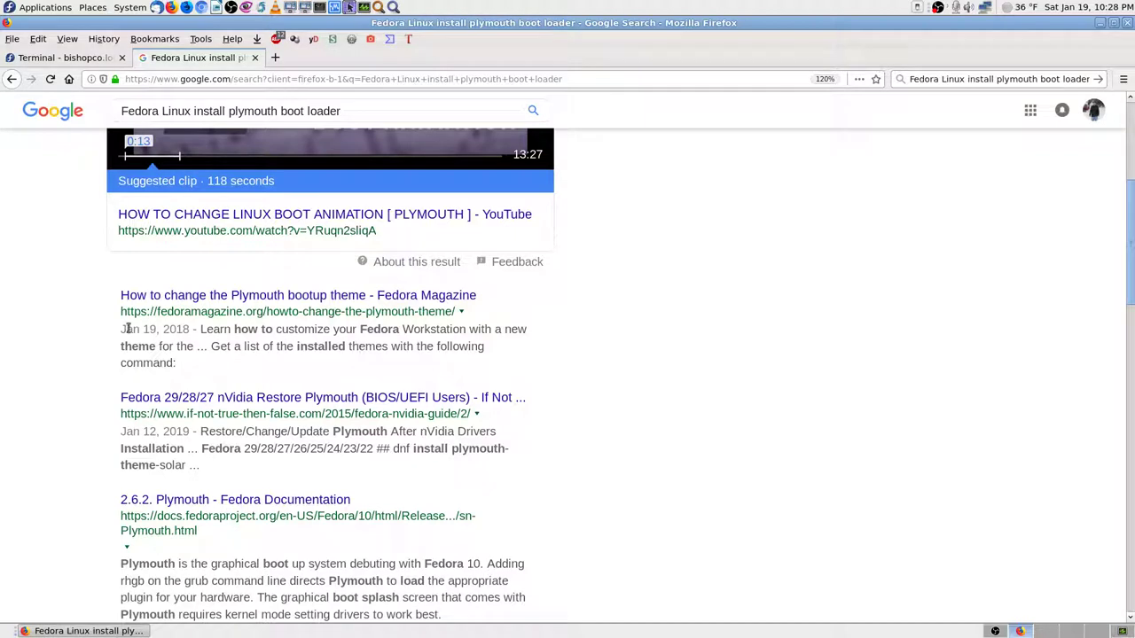
pyautogui.click(341, 299)
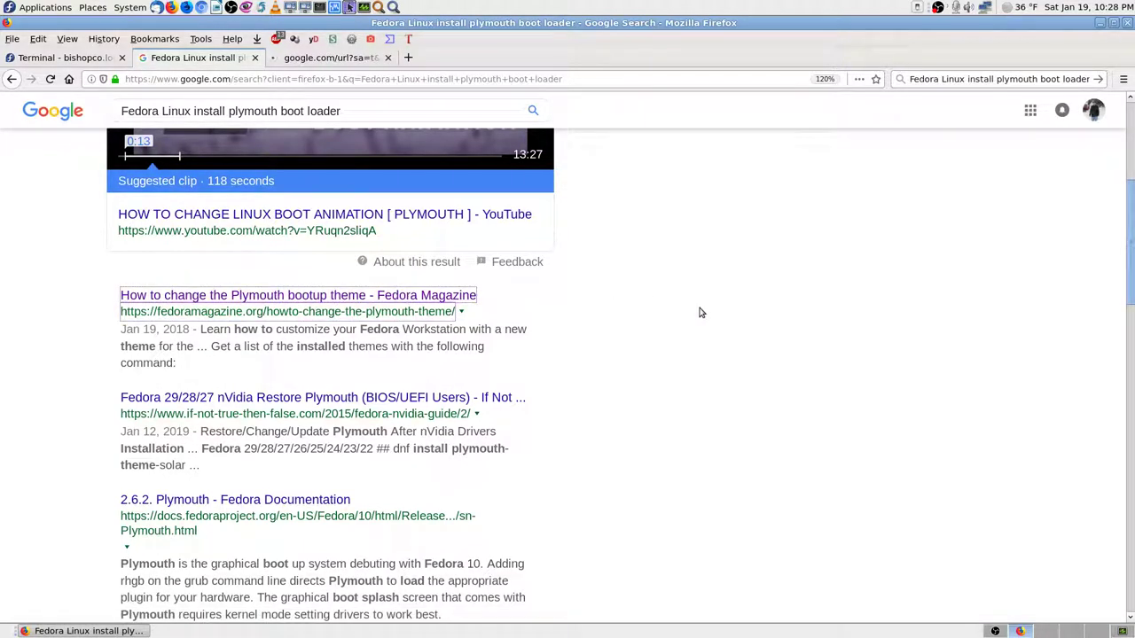
pyautogui.middleClick(355, 400)
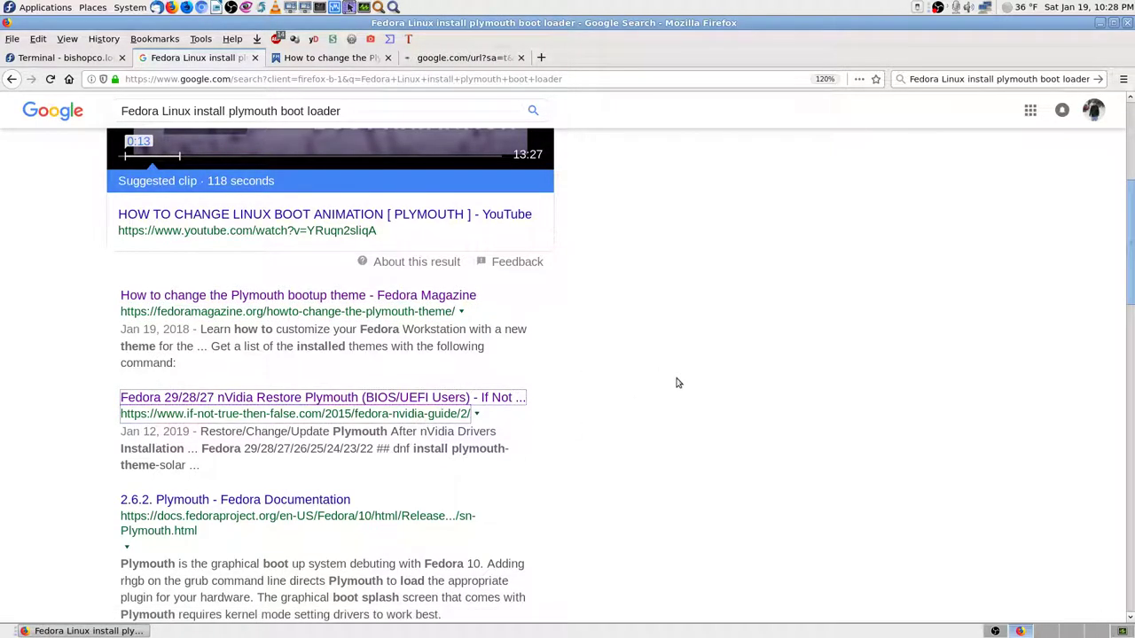
pyautogui.click(345, 58)
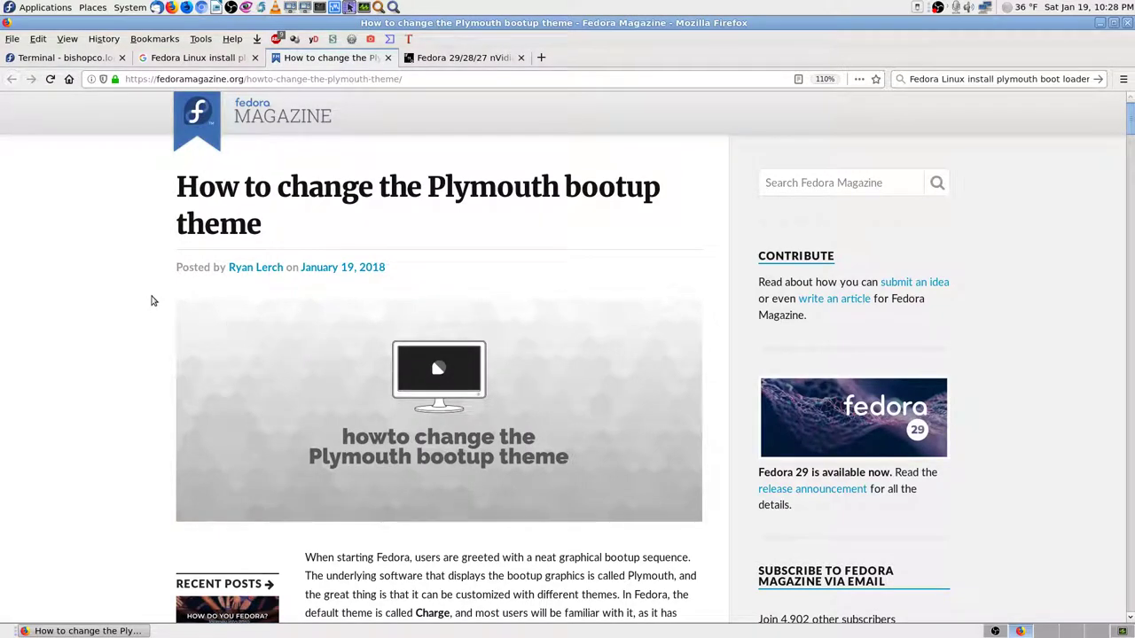
# Read through the nVidia Restore Plymouth guide tab
pyautogui.scroll(-6, 152, 299)
pyautogui.scroll(6, 152, 299)
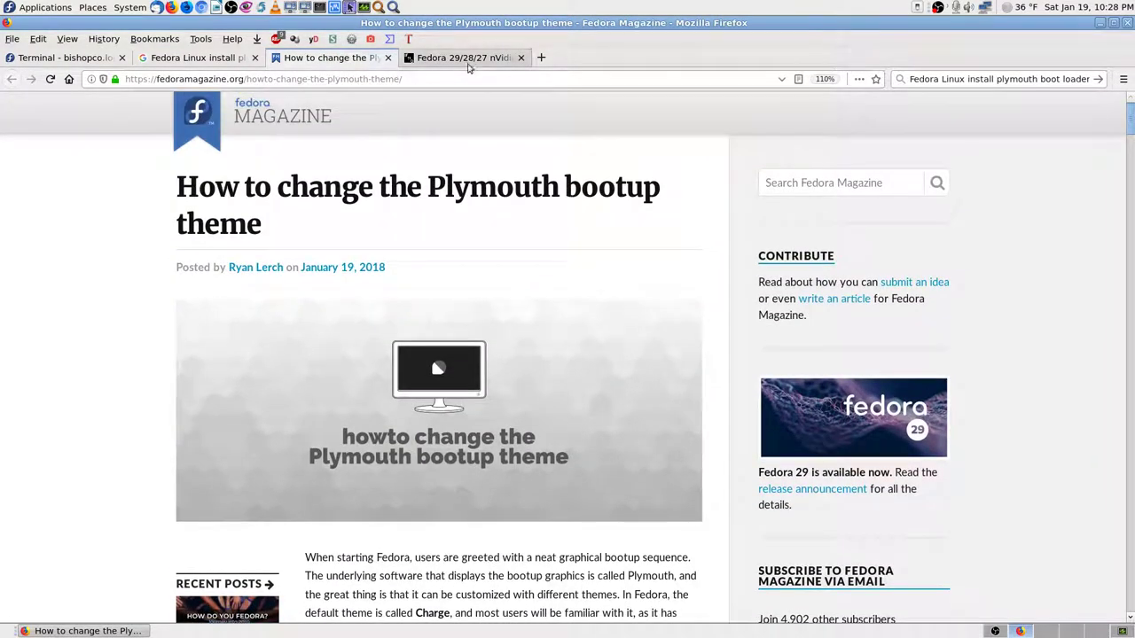
pyautogui.click(471, 60)
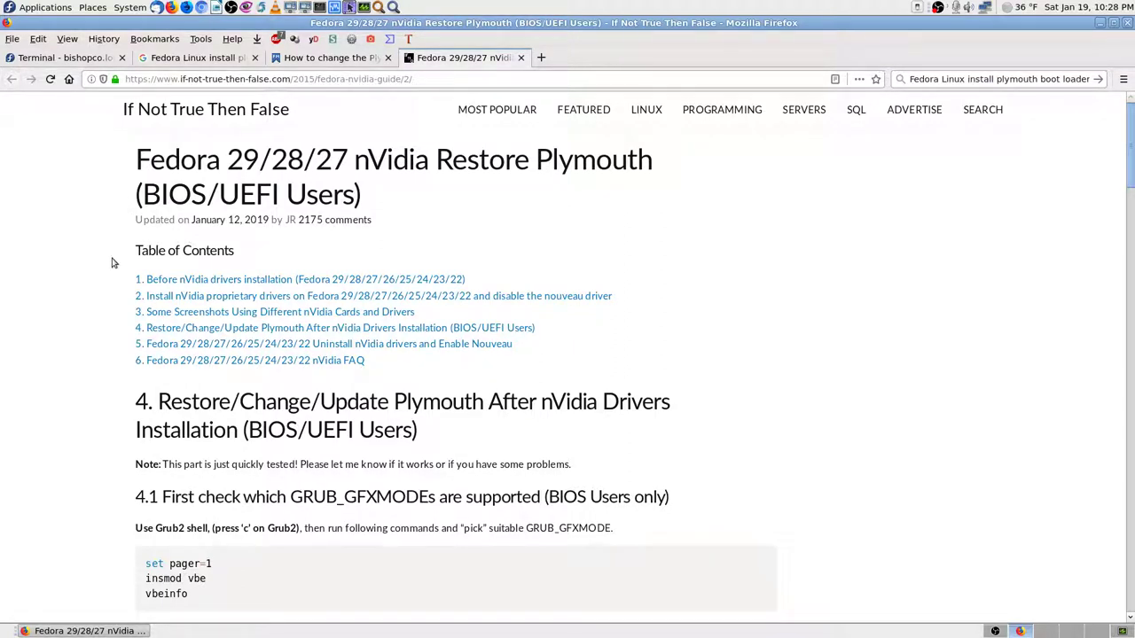
pyautogui.scroll(-2, 113, 262)
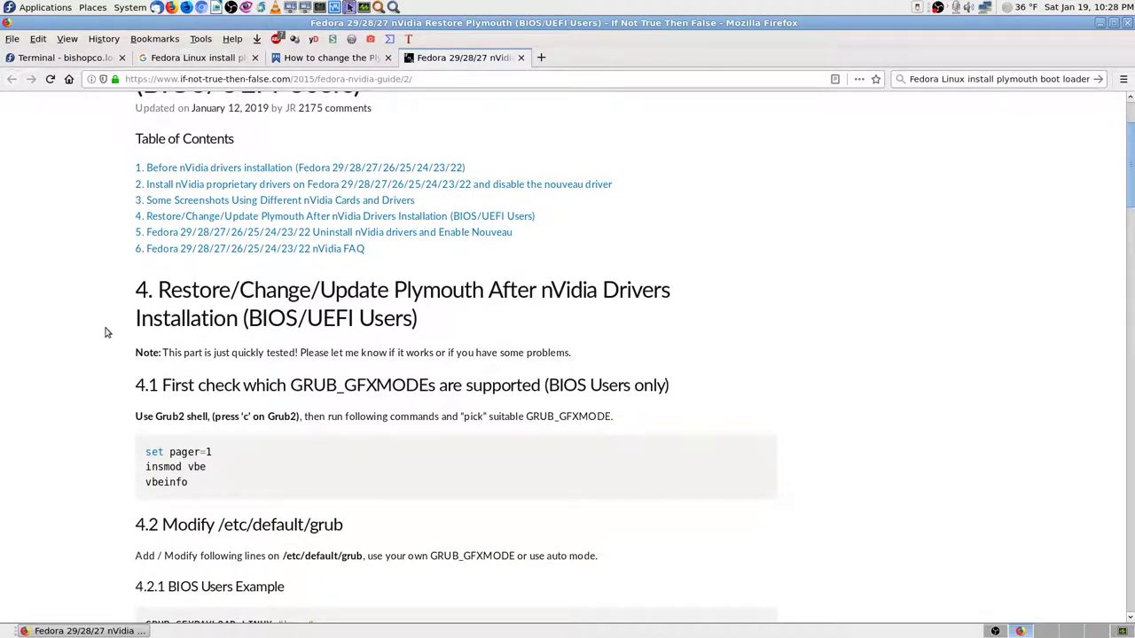
pyautogui.scroll(-4, 105, 332)
pyautogui.scroll(-7, 105, 332)
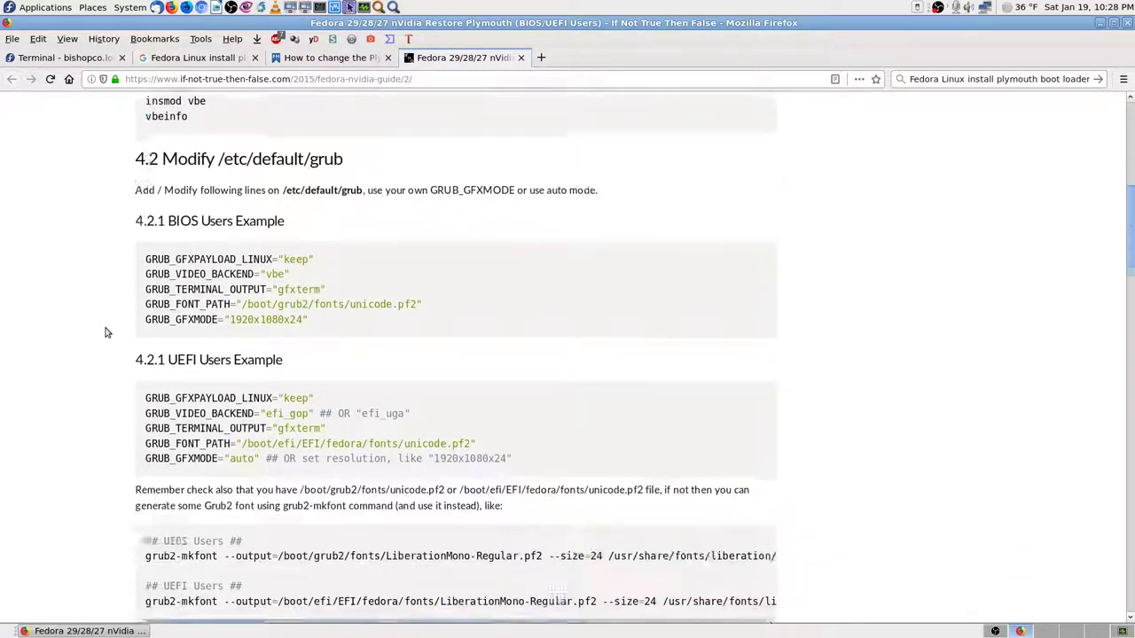
pyautogui.scroll(-4, 105, 331)
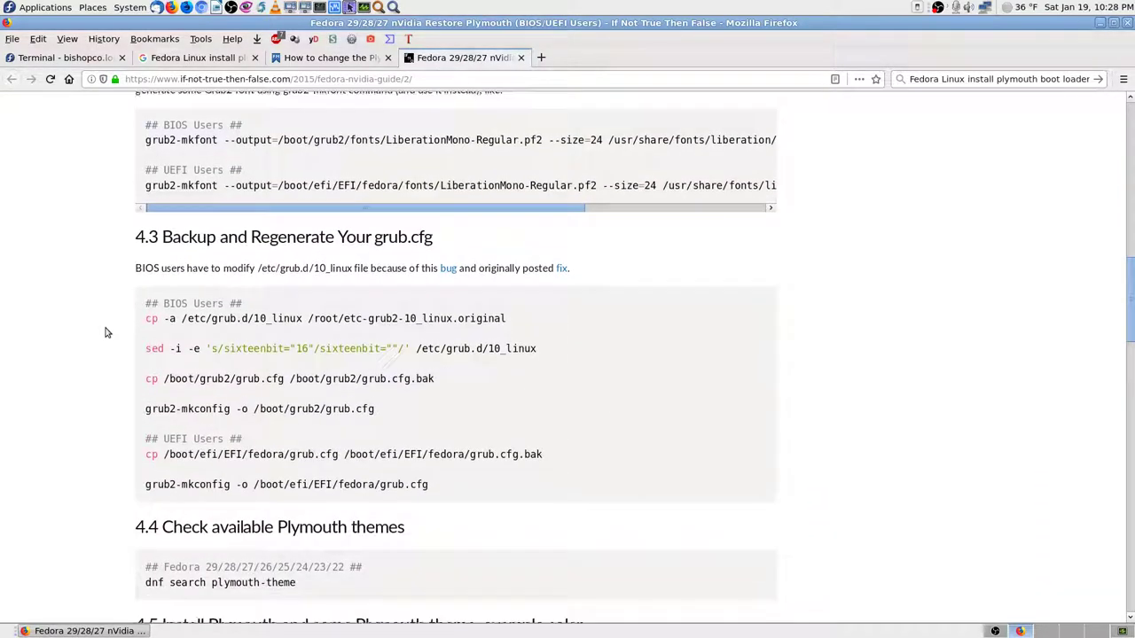
pyautogui.scroll(-3, 105, 332)
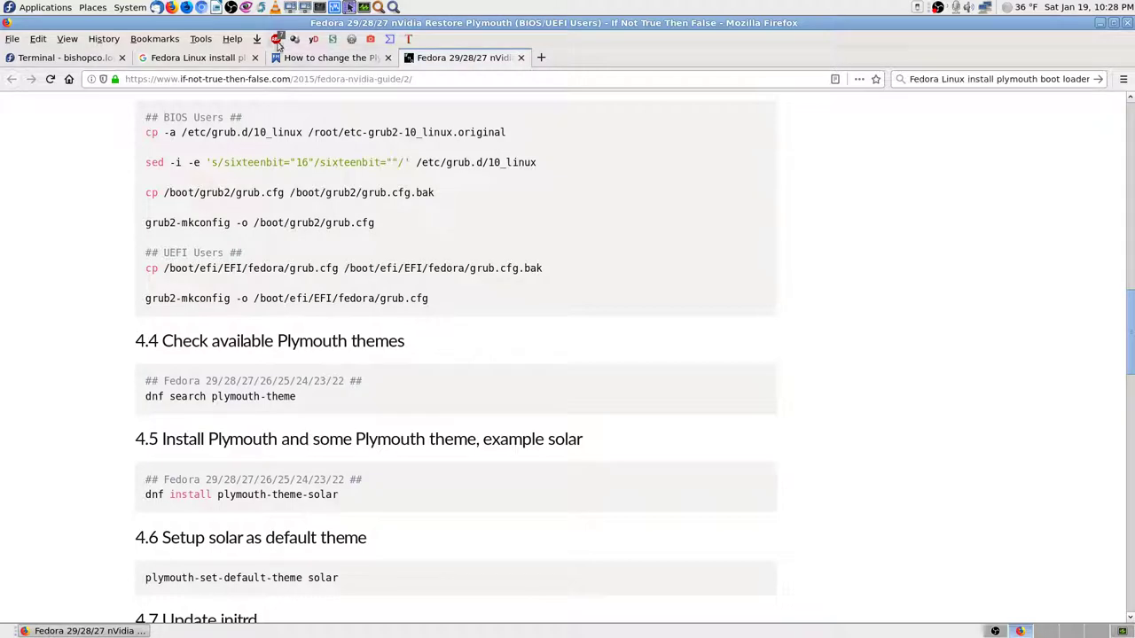
# Skim the Fedora Magazine Plymouth article, then go to the Cockpit terminal tab
pyautogui.click(324, 57)
pyautogui.scroll(-1, 474, 447)
pyautogui.scroll(-7, 474, 446)
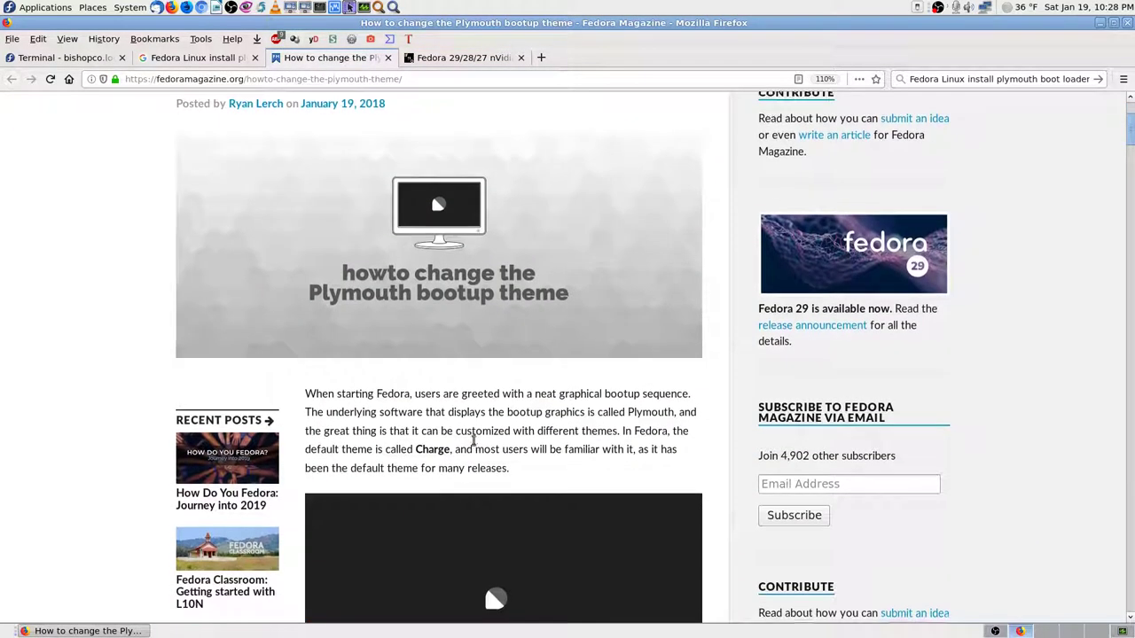
pyautogui.scroll(-4, 325, 517)
pyautogui.scroll(-5, 326, 519)
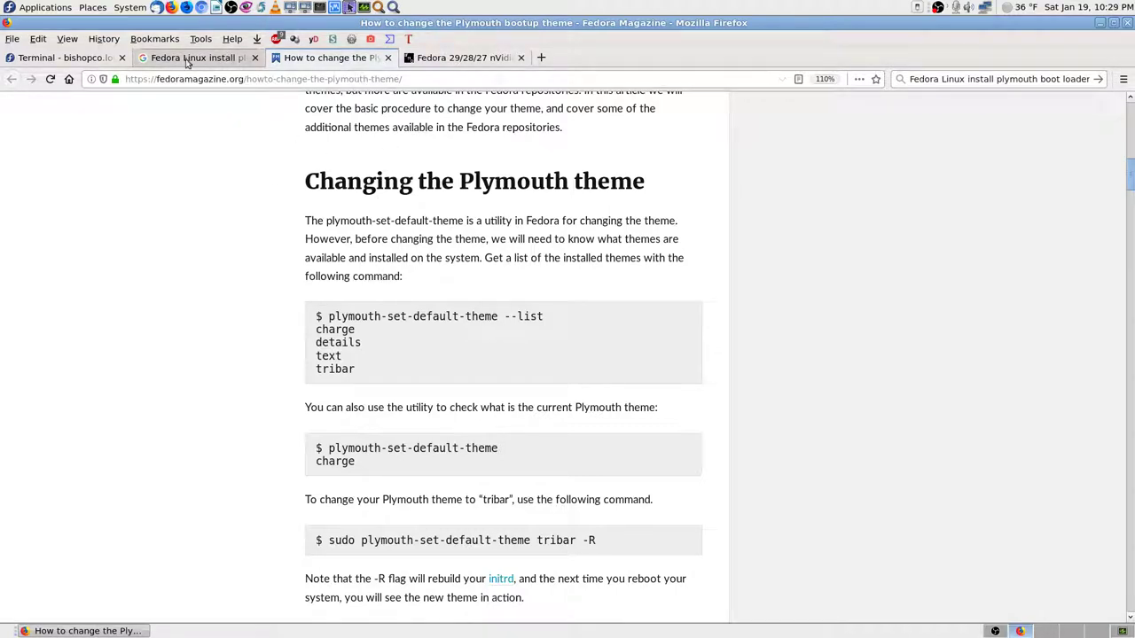
pyautogui.click(85, 58)
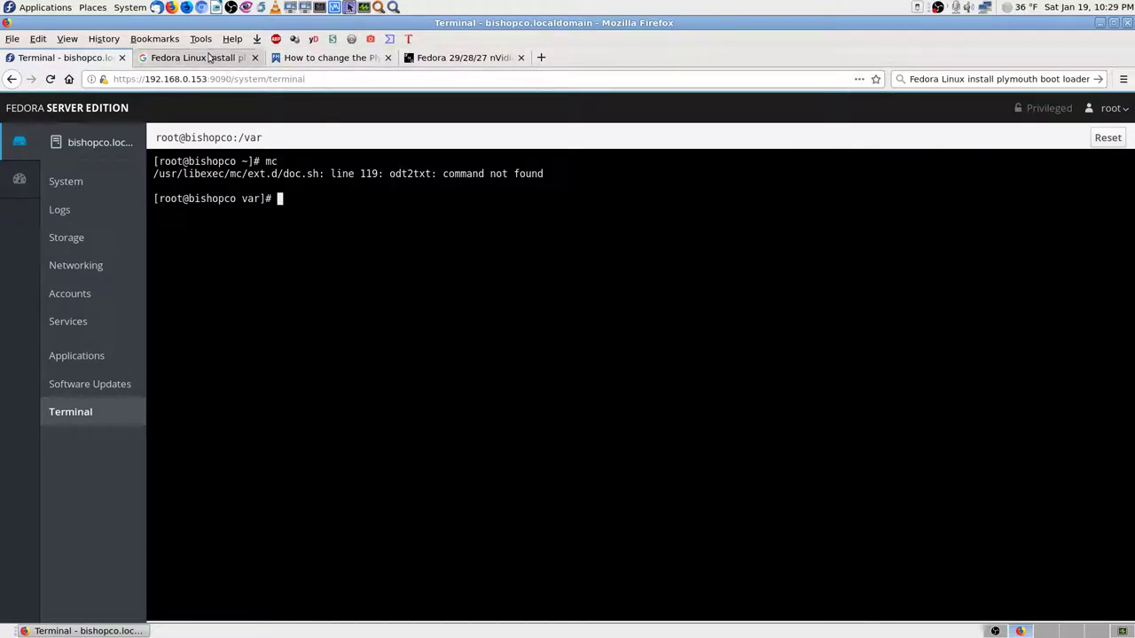
# Cycle through the open tabs and copy the search phrase from the search box
pyautogui.click(212, 57)
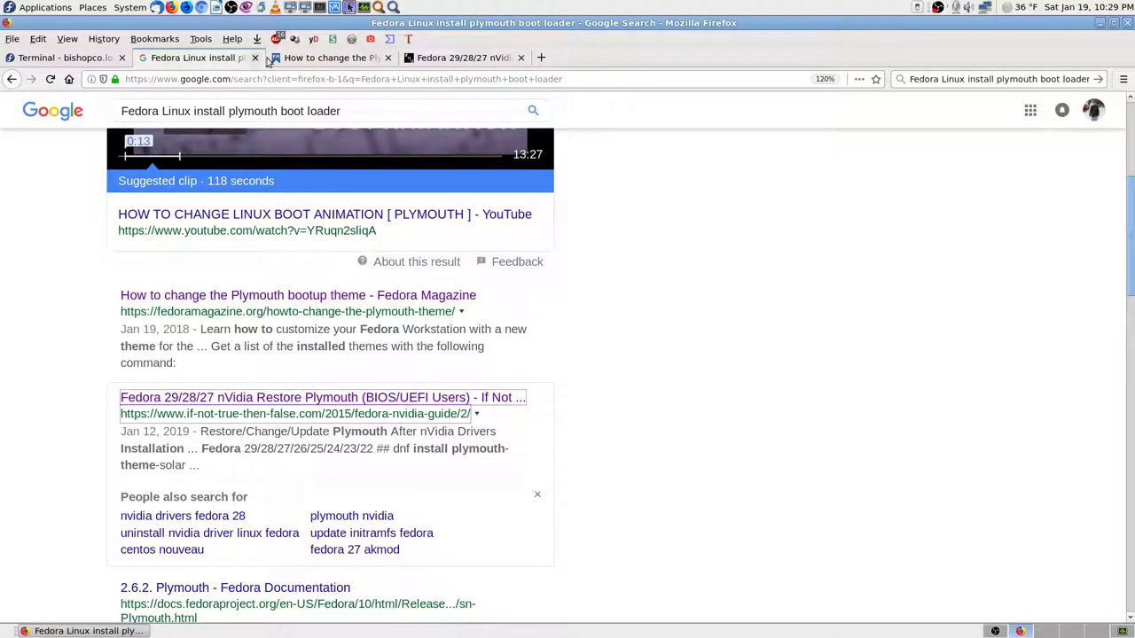
pyautogui.click(355, 66)
pyautogui.hotkey('ctrl', 'Tab')
pyautogui.click(204, 59)
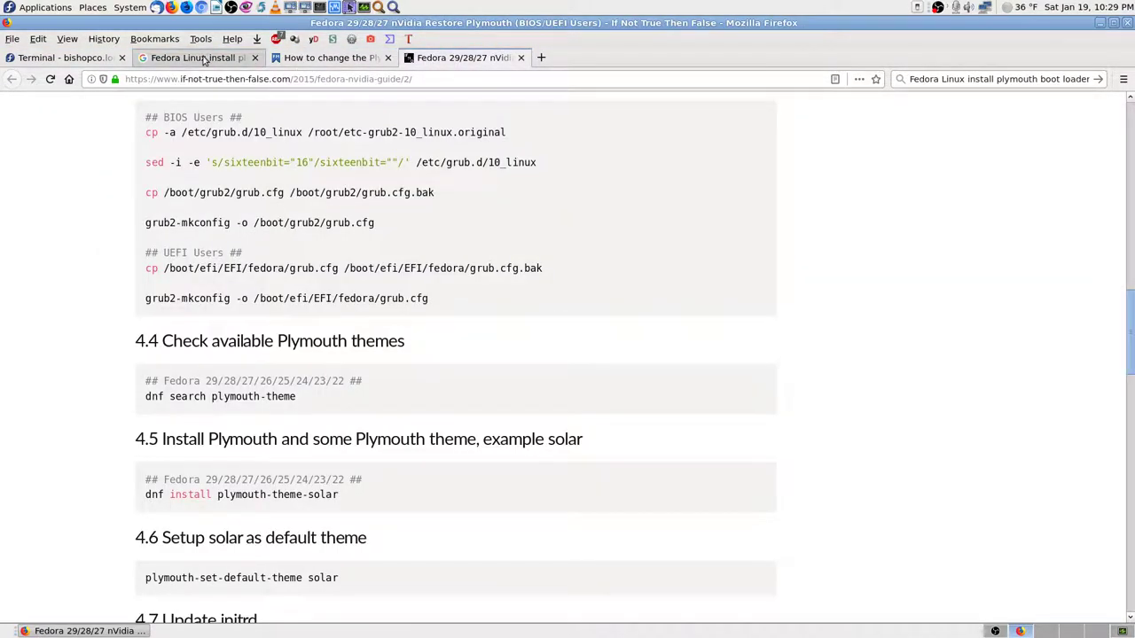
pyautogui.rightClick(987, 80)
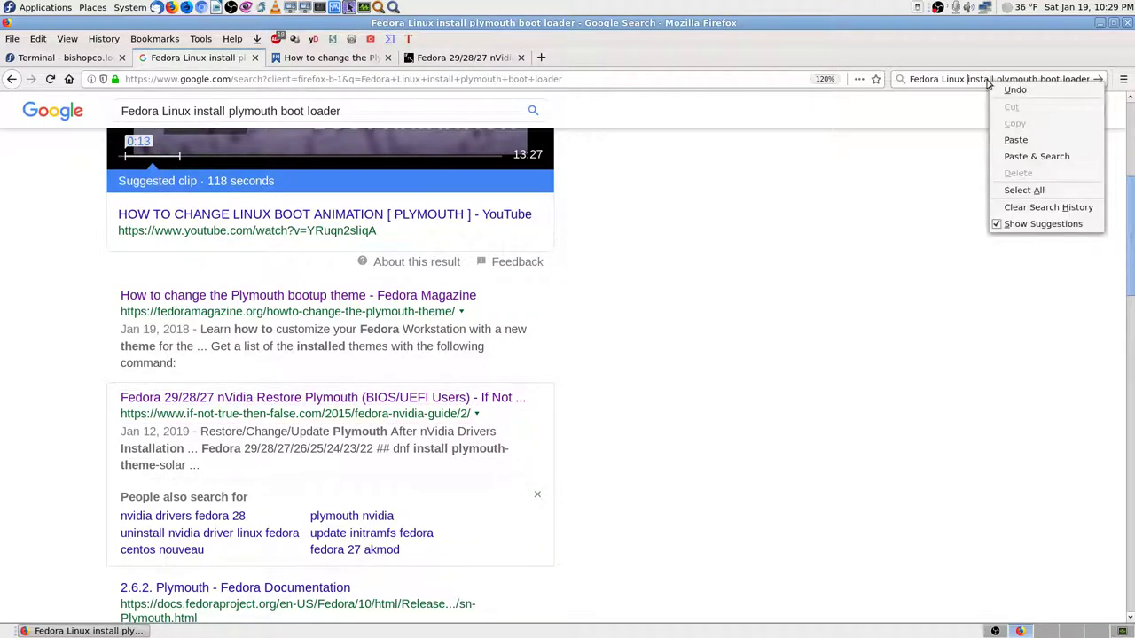
pyautogui.click(1025, 189)
pyautogui.rightClick(990, 80)
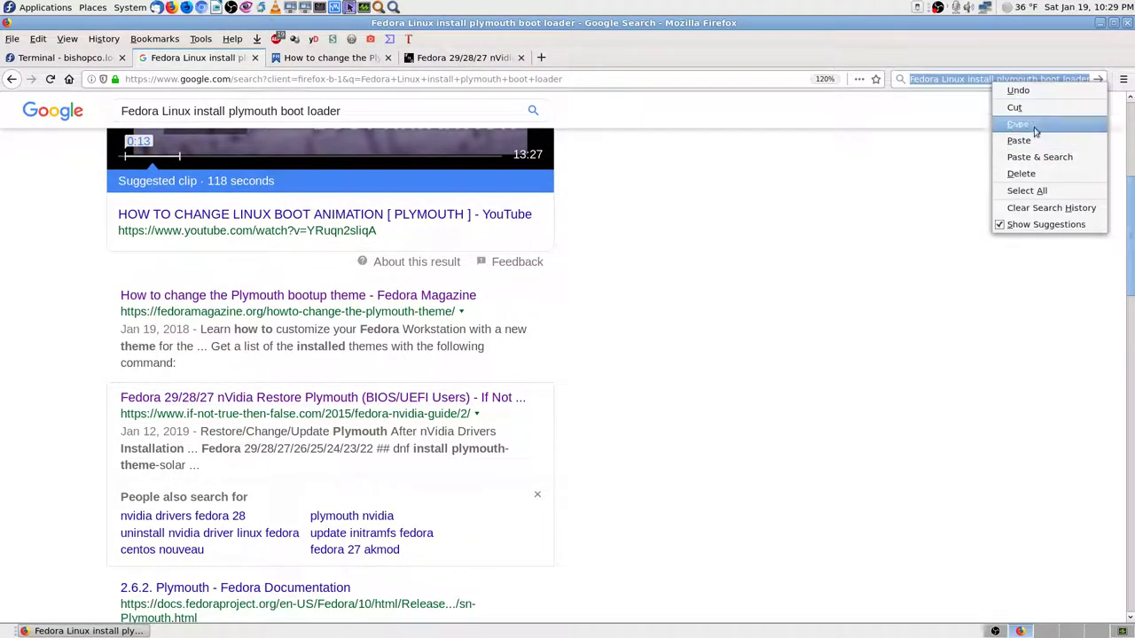
pyautogui.click(1019, 125)
# Bookmark all open tabs into a new folder 'Fedora Linux - install plymouth boot loader'
pyautogui.click(340, 57)
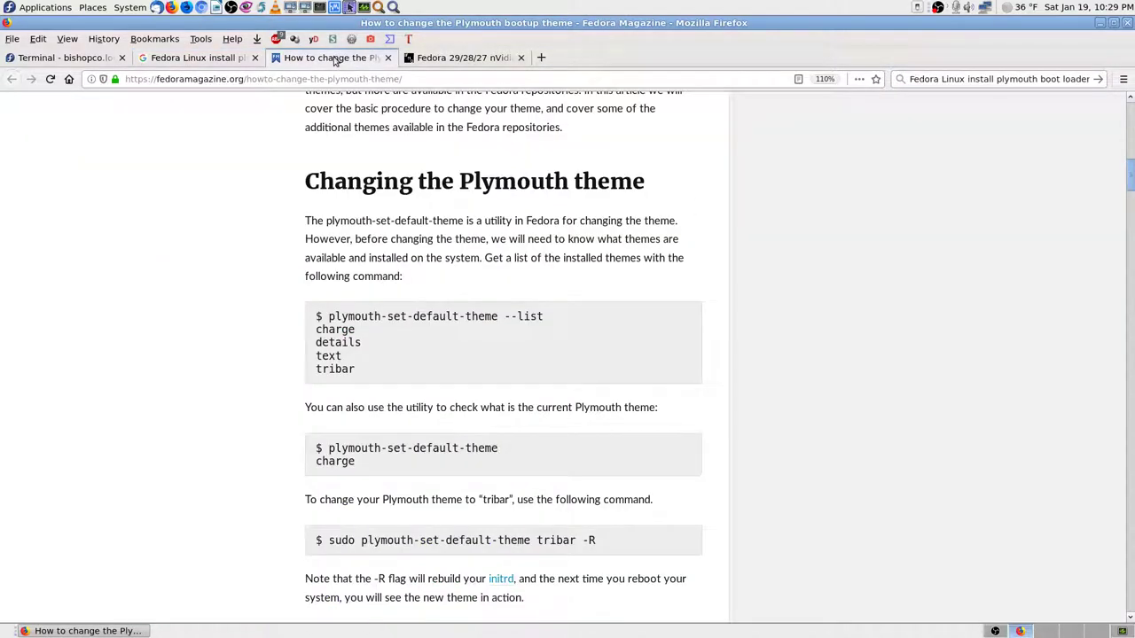
pyautogui.rightClick(341, 58)
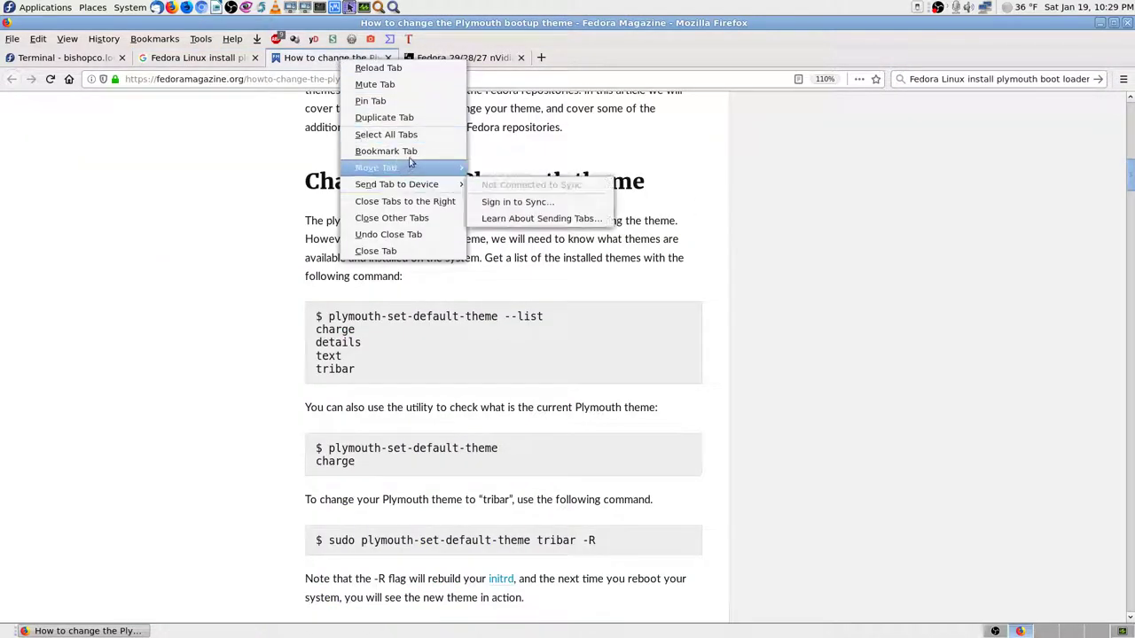
pyautogui.click(436, 134)
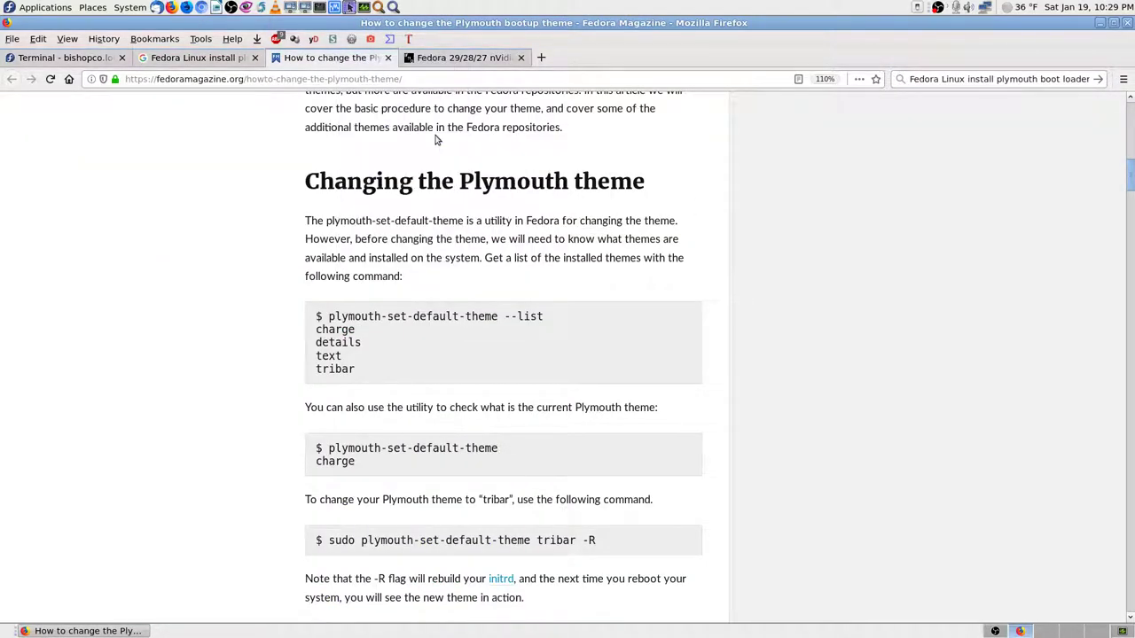
pyautogui.rightClick(346, 61)
pyautogui.click(421, 140)
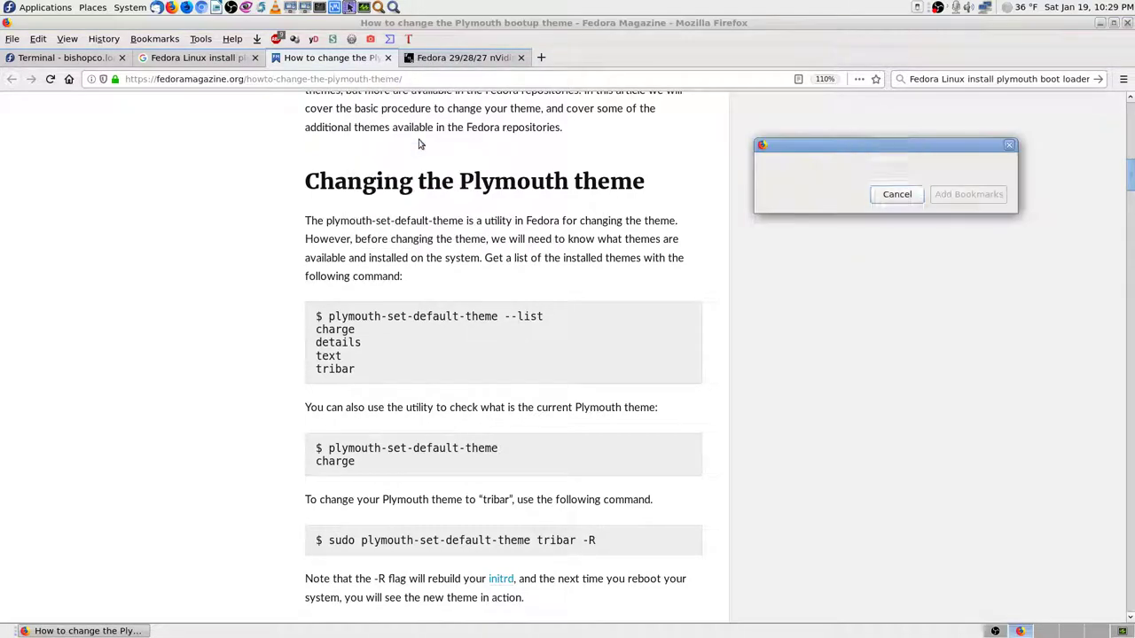
pyautogui.hotkey('ctrl', 'v')
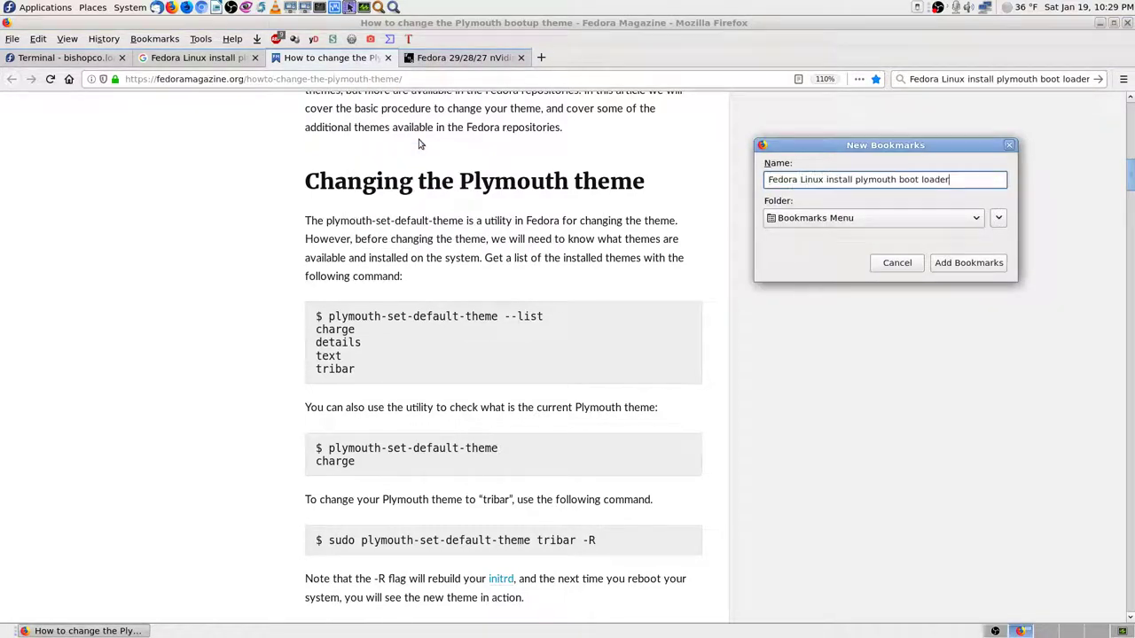
pyautogui.press('Left')
pyautogui.press('Left')
pyautogui.press('Left')
pyautogui.press('Left')
pyautogui.press('Left')
pyautogui.press('Left')
pyautogui.press('Left')
pyautogui.press('Left')
pyautogui.press('Left')
pyautogui.press('Left')
pyautogui.press('Left')
pyautogui.press('Left')
pyautogui.press('Left')
pyautogui.press('Left')
pyautogui.write('-')
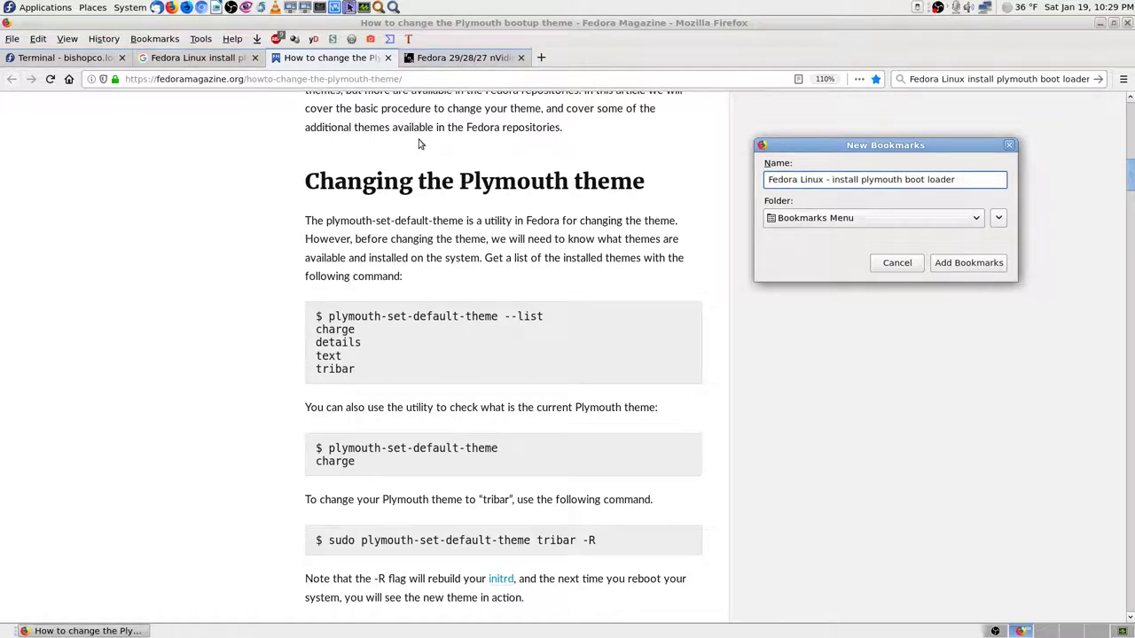
pyautogui.press('Return')
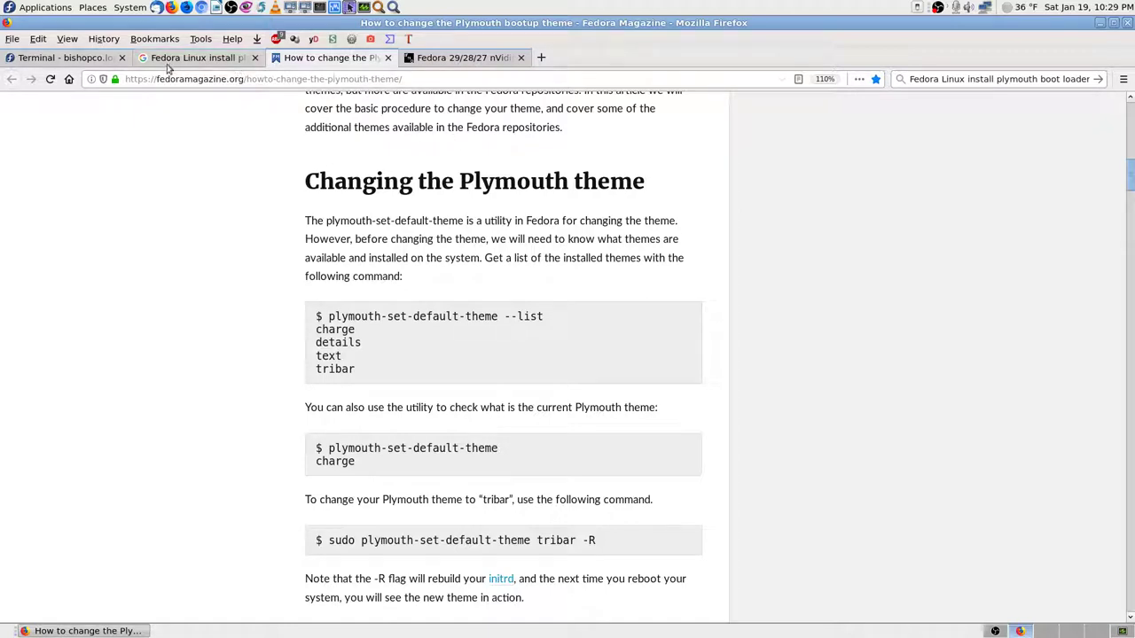
pyautogui.click(87, 59)
# Check the terminal page's bookmark, then open the '2.6.2. Plymouth - Fedora Documentation' result in a new tab
pyautogui.click(875, 79)
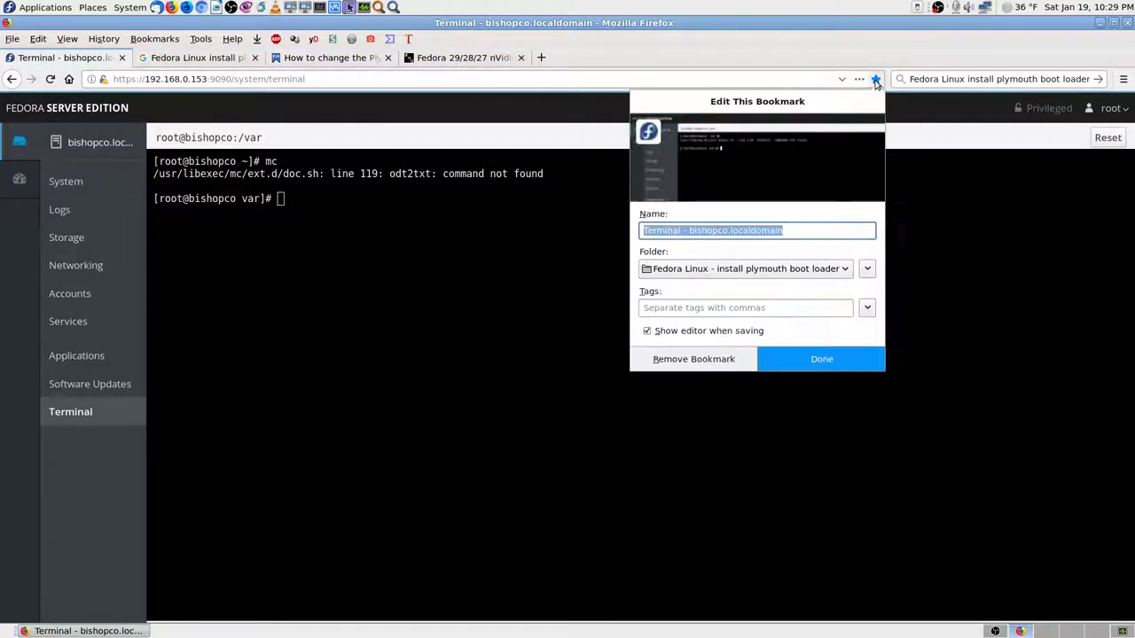
pyautogui.click(709, 353)
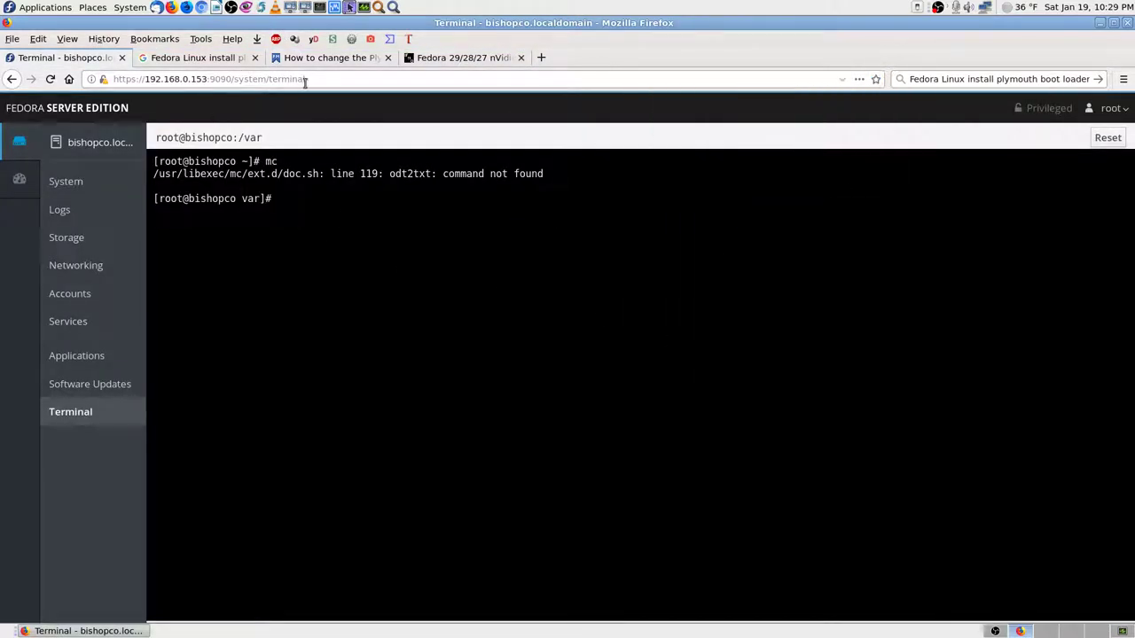
pyautogui.click(212, 61)
pyautogui.scroll(-5, 749, 387)
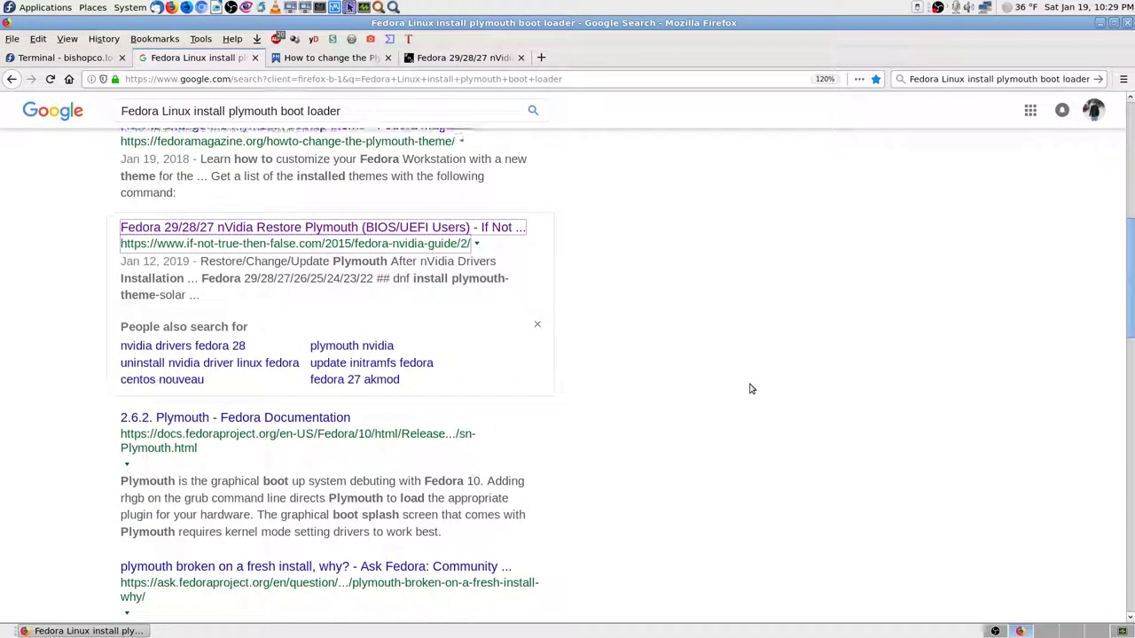
pyautogui.middleClick(302, 334)
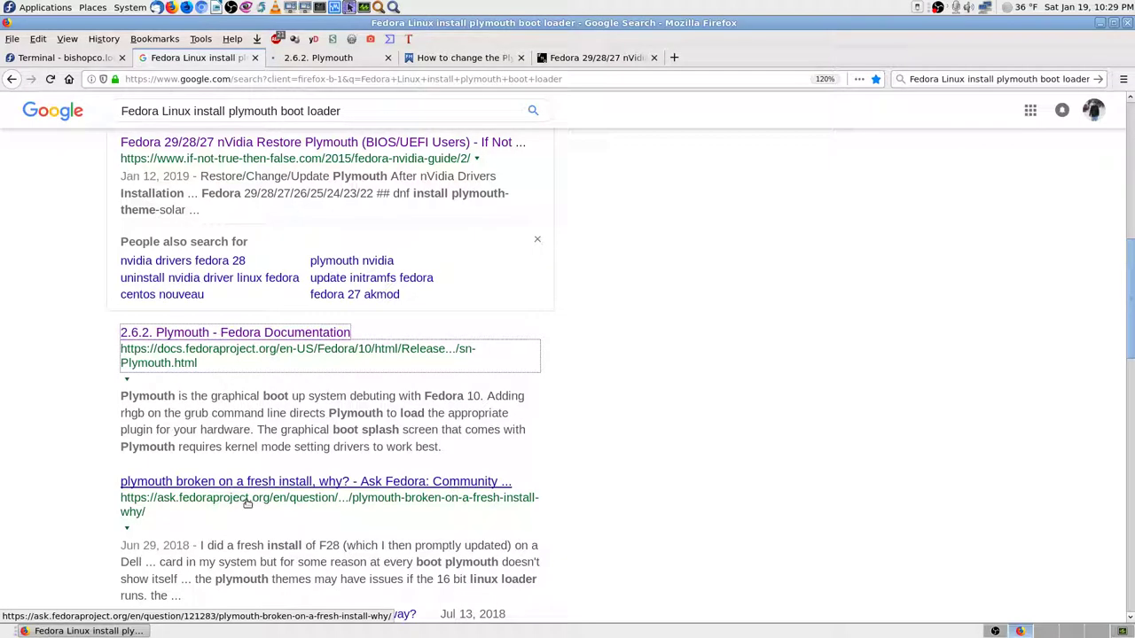
# Go to the nVidia Restore Plymouth article tab and close it
pyautogui.click(486, 60)
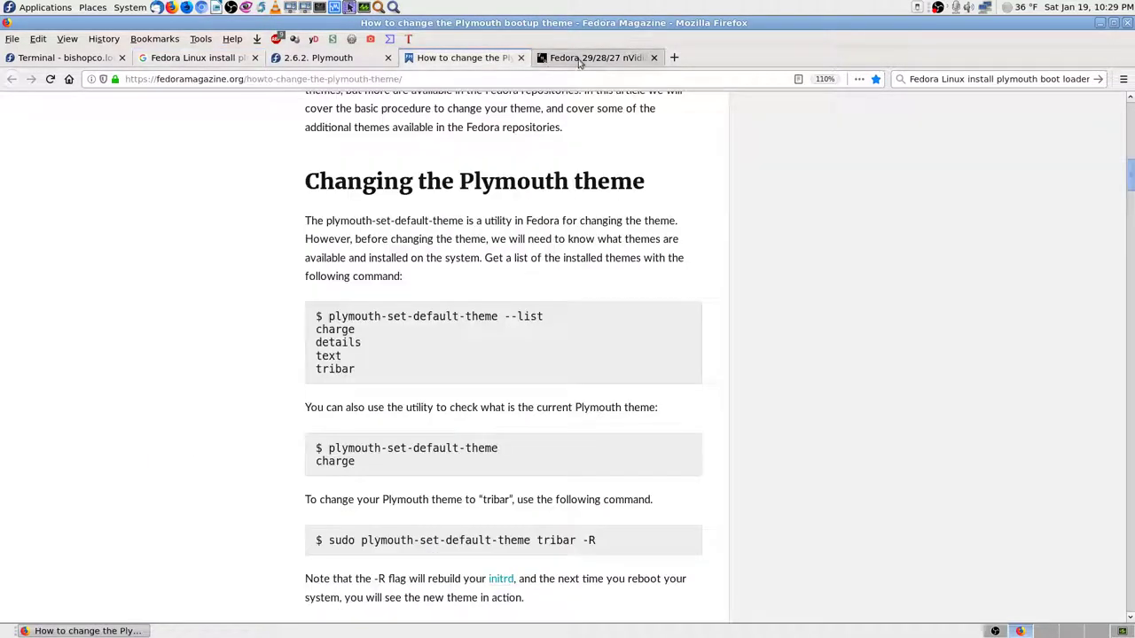
pyautogui.click(582, 59)
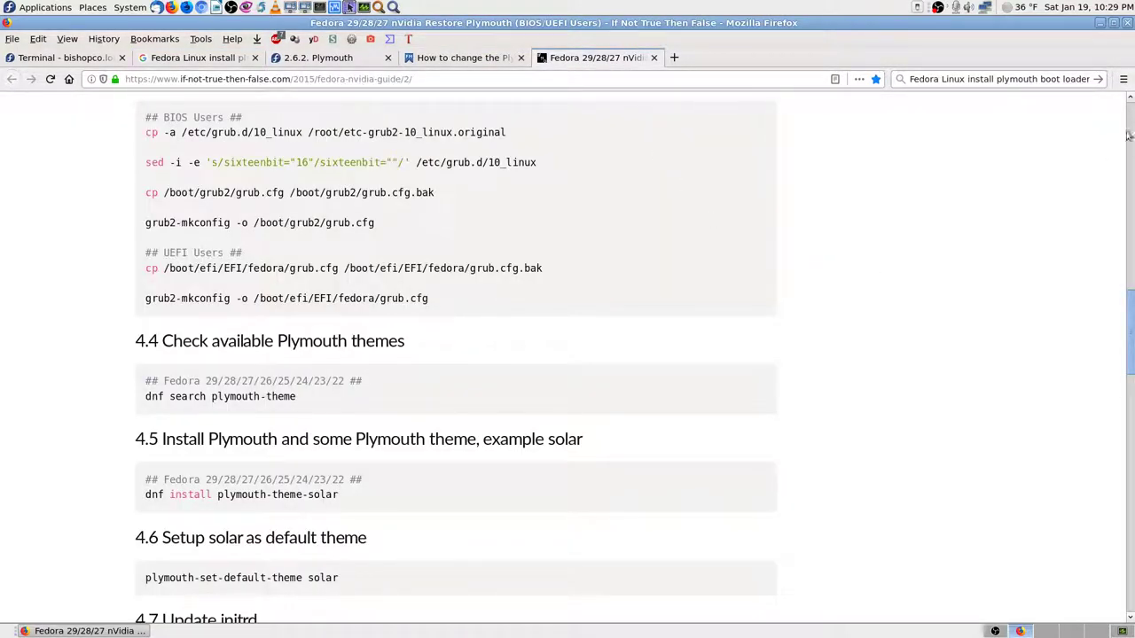
pyautogui.click(1131, 126)
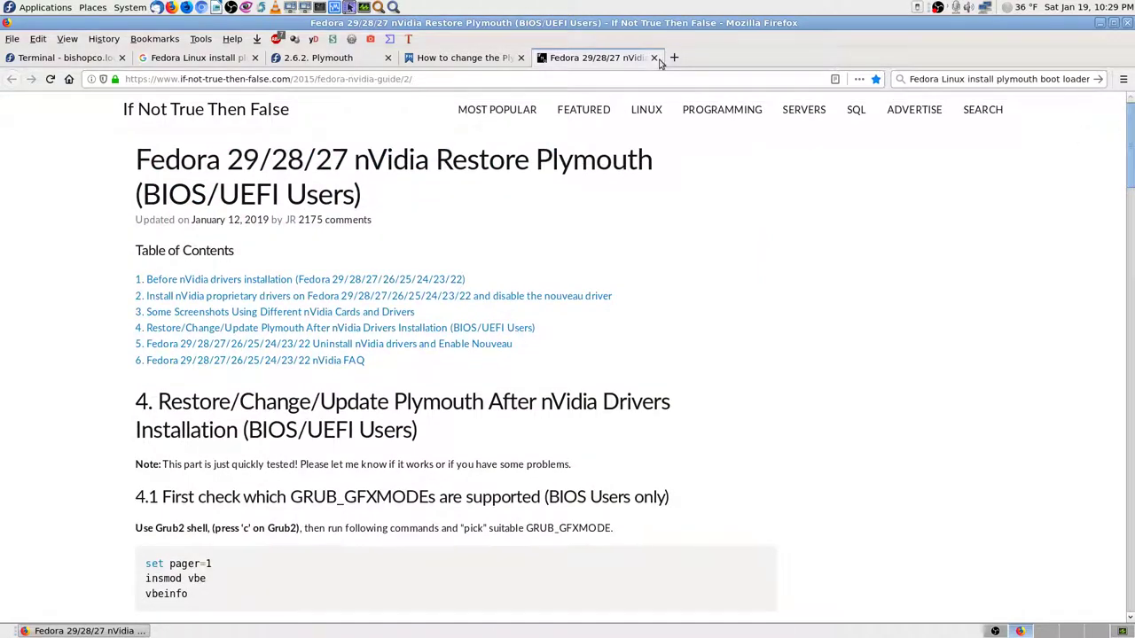
pyautogui.click(655, 58)
# Read the '2.6.2. Plymouth' release-notes page, briefly selecting the word 'vesafb'
pyautogui.click(316, 62)
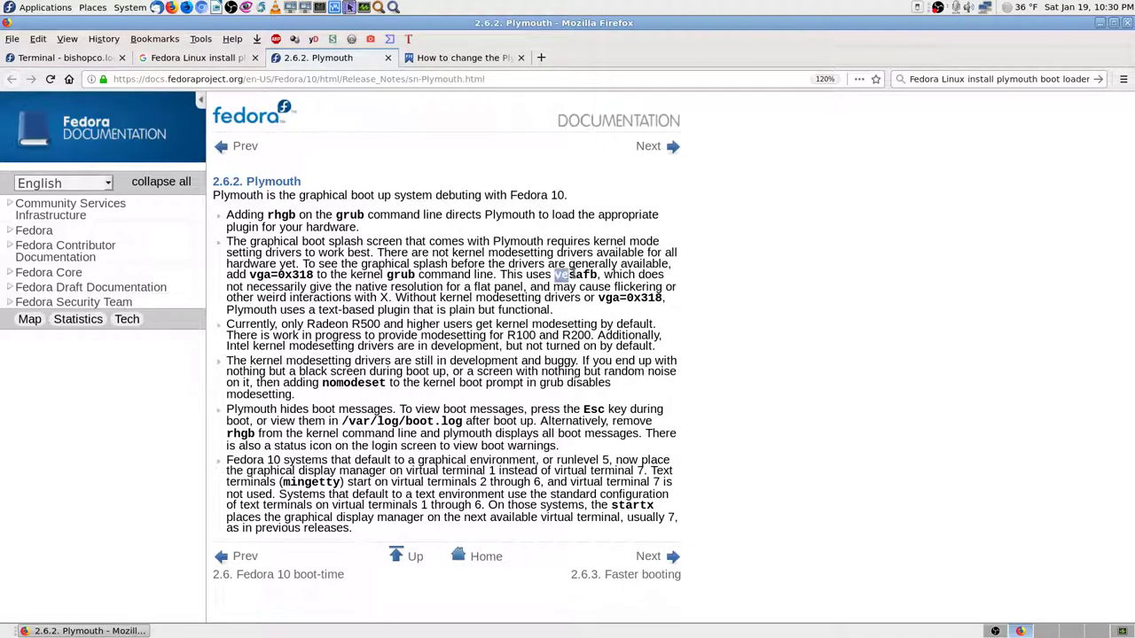
pyautogui.moveTo(554, 275); pyautogui.dragTo(596, 276)
pyautogui.click(614, 277)
# Bookmark '2.6.2. Plymouth' into the Bookmarks Menu folder 'Fedora Linux - install plymouth boot loader'
pyautogui.click(875, 80)
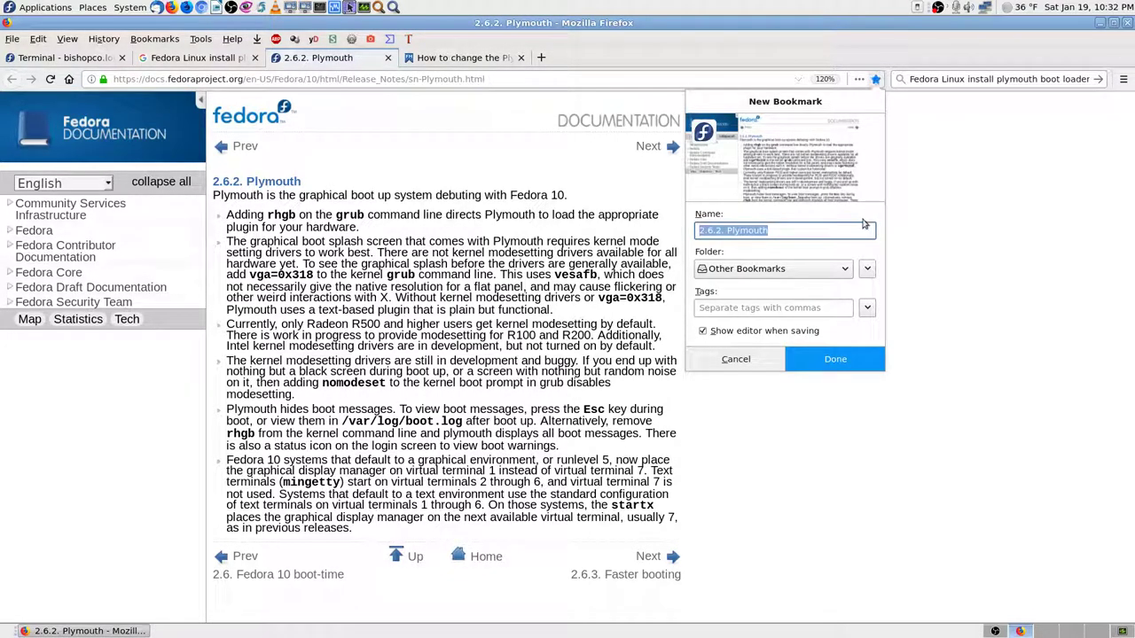
pyautogui.click(778, 267)
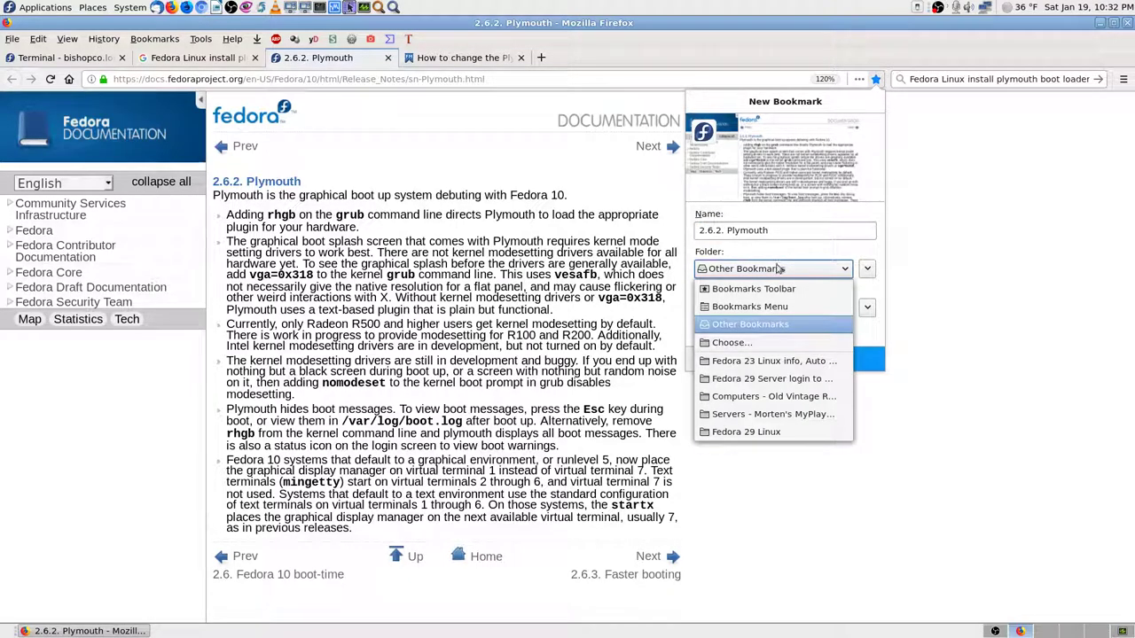
pyautogui.click(782, 342)
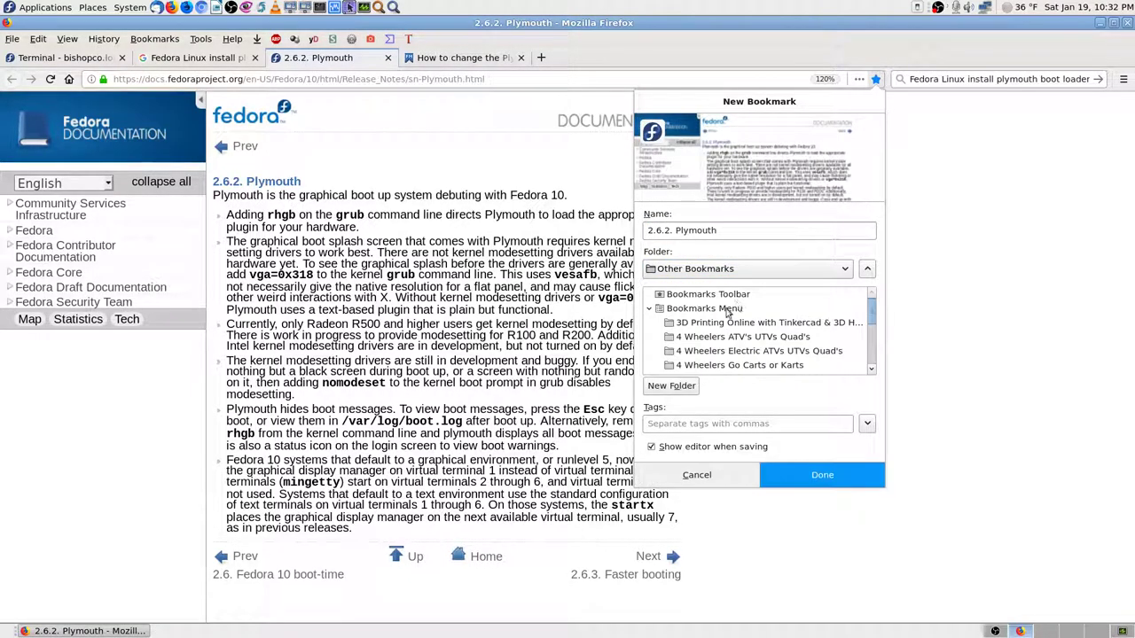
pyautogui.click(727, 310)
pyautogui.scroll(-10, 727, 312)
pyautogui.click(762, 351)
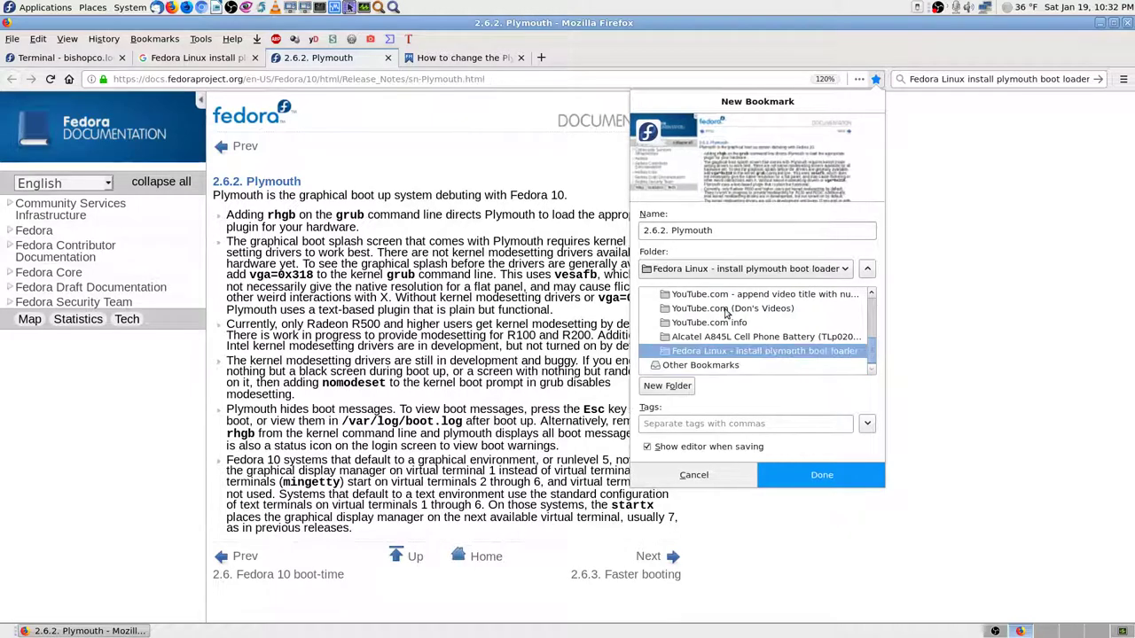
pyautogui.click(820, 476)
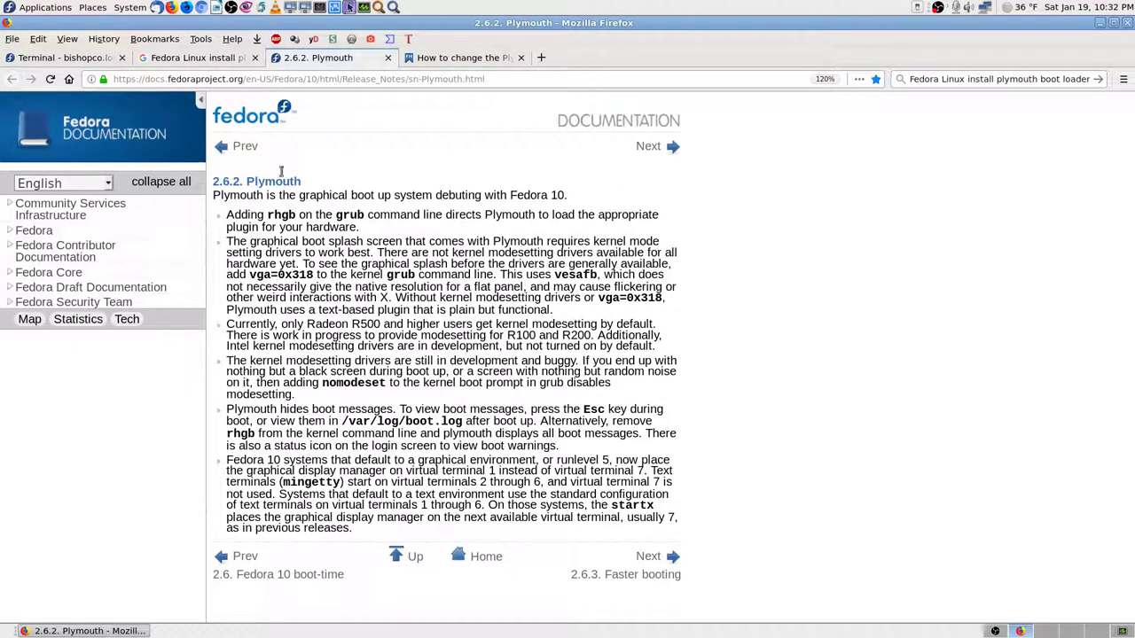
# Close the Plymouth tab and open the Ask Fedora 'plymouth broken on a fresh install' result in a new tab
pyautogui.click(389, 58)
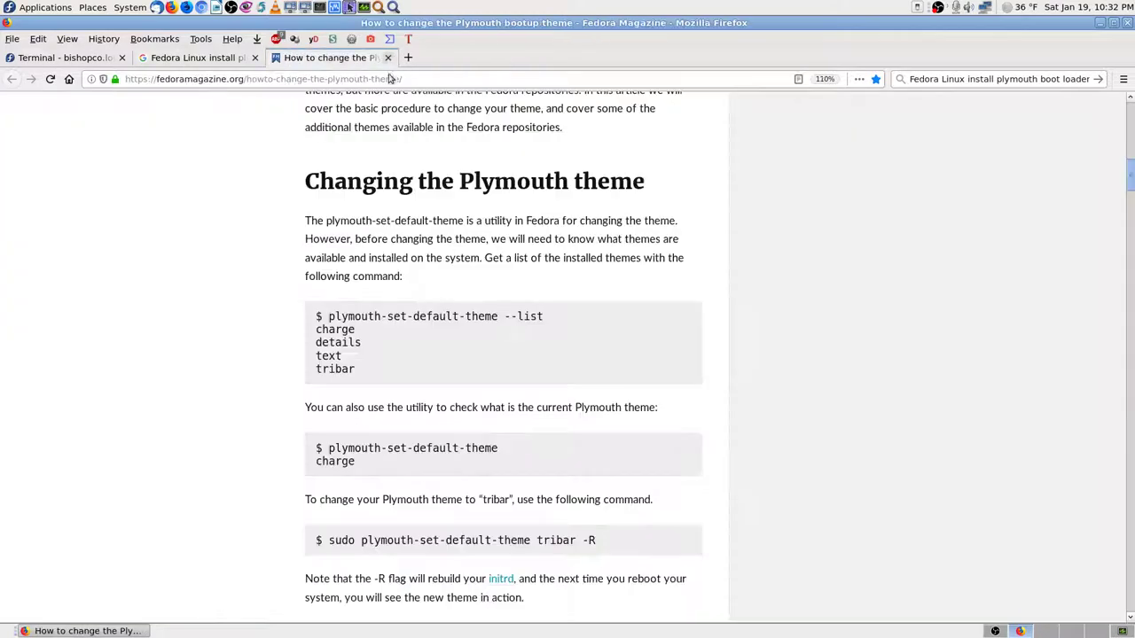
pyautogui.click(204, 57)
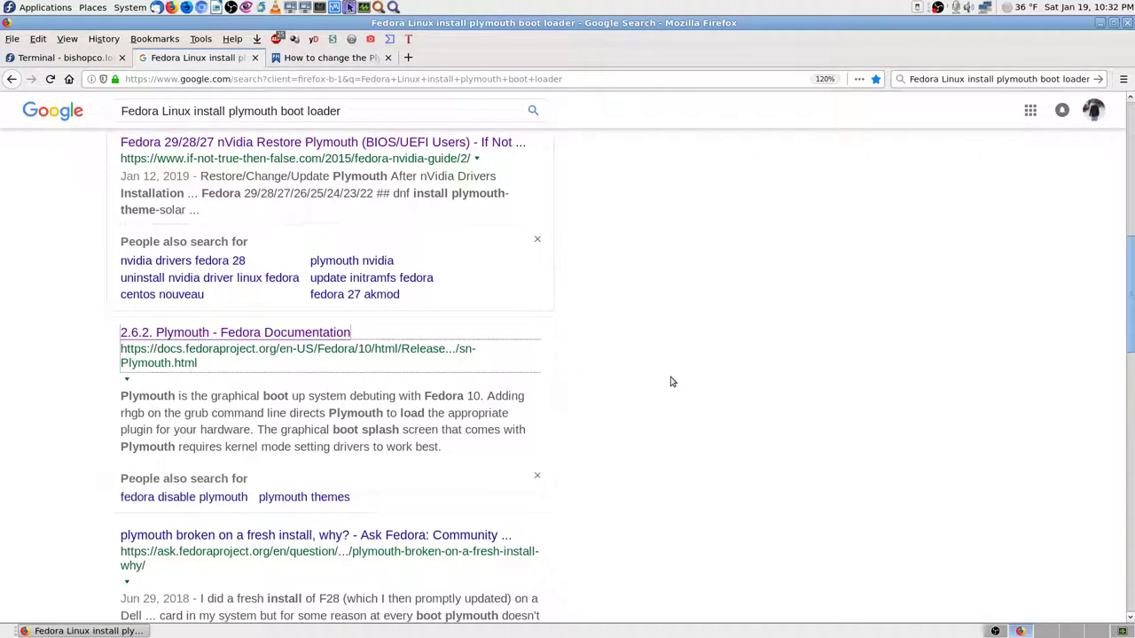
pyautogui.scroll(-4, 671, 383)
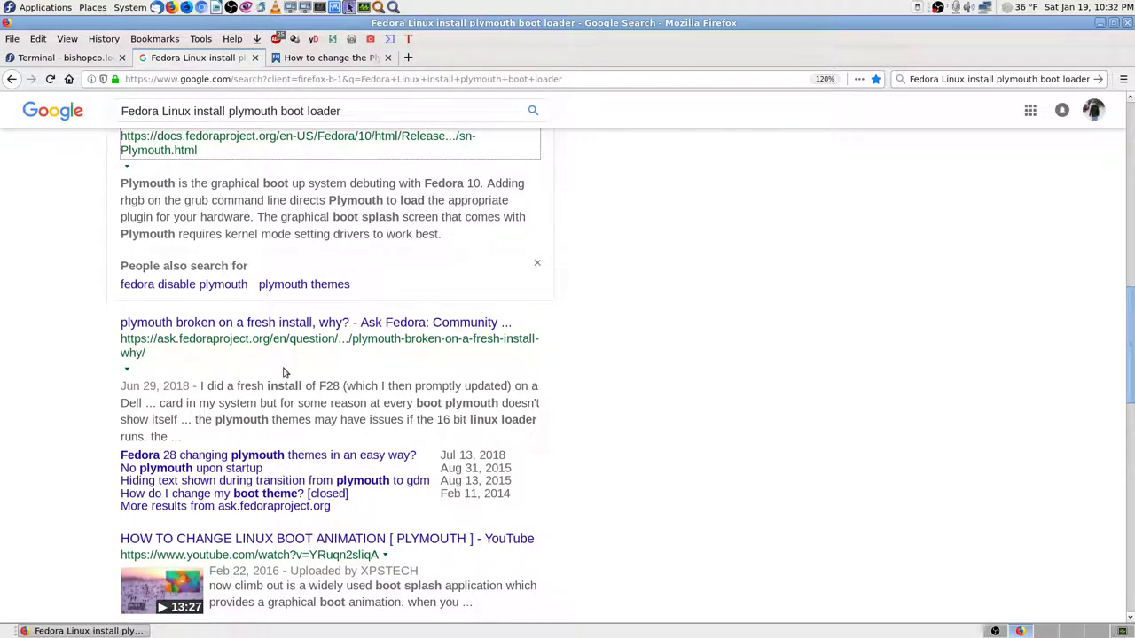
pyautogui.scroll(-3, 666, 381)
pyautogui.scroll(2, 660, 388)
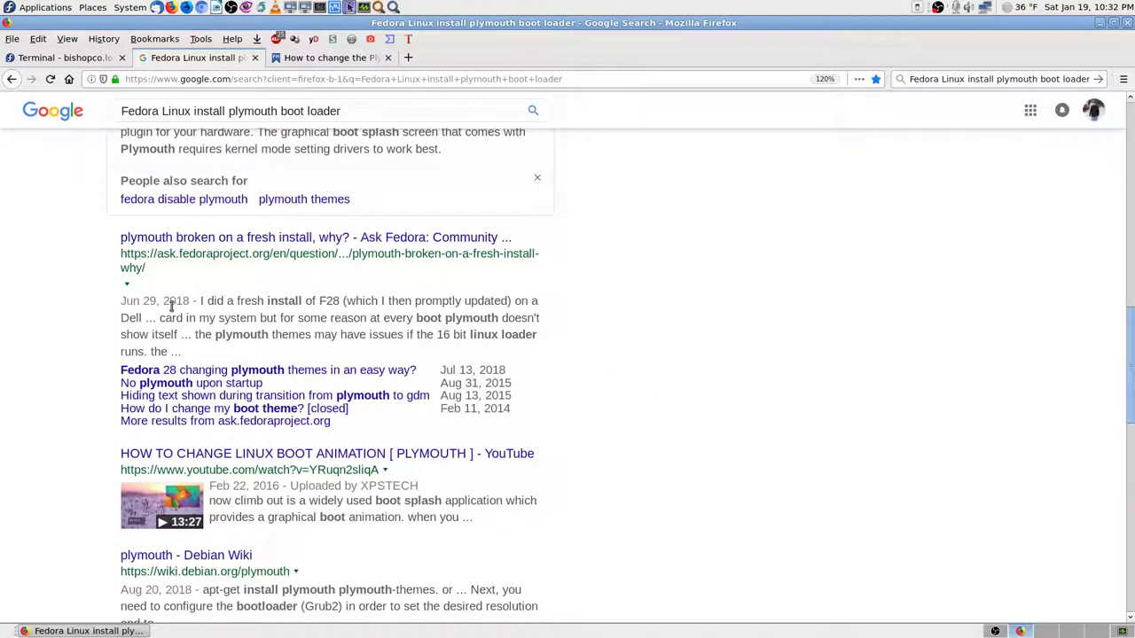
pyautogui.middleClick(275, 238)
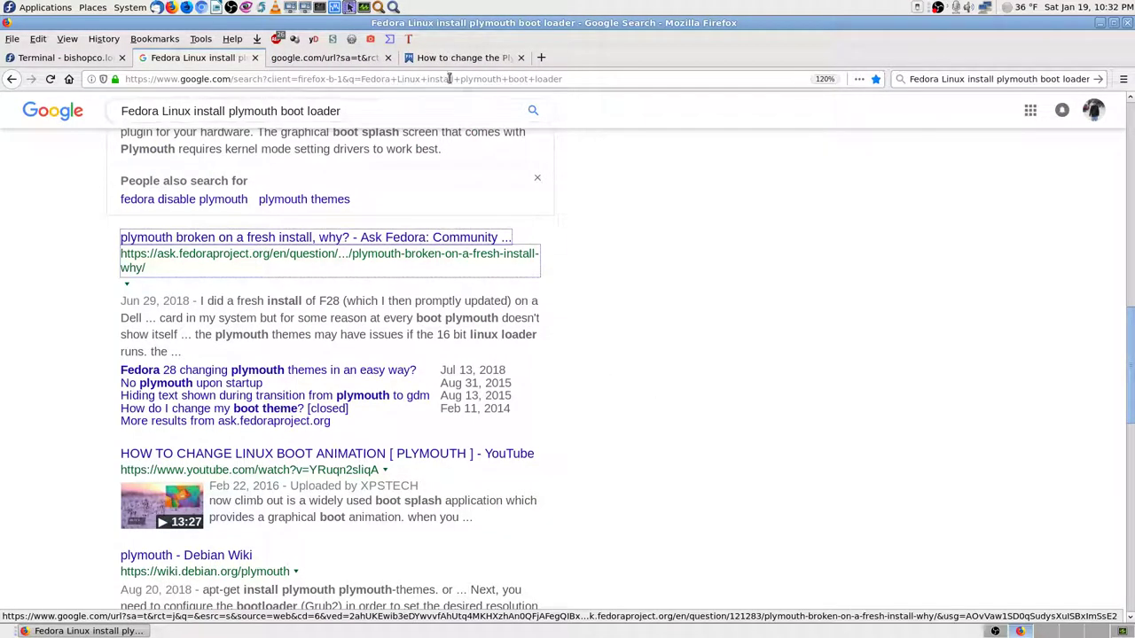
pyautogui.click(341, 58)
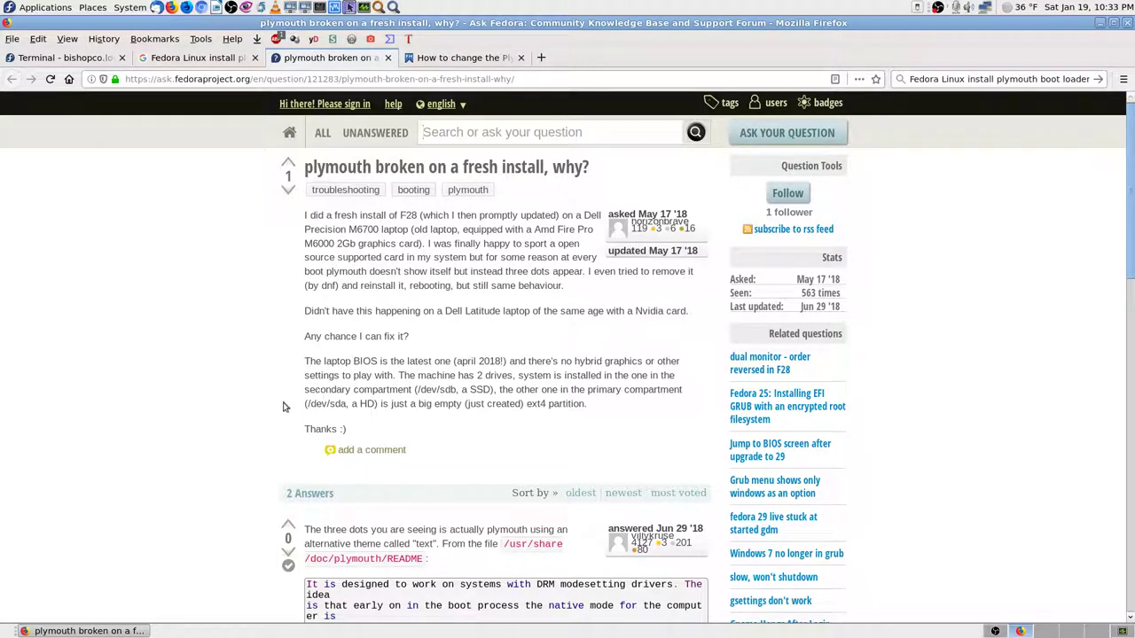
# Scroll through the question, answers and tribar theme and grub comments, then return to the top
pyautogui.scroll(-2, 283, 406)
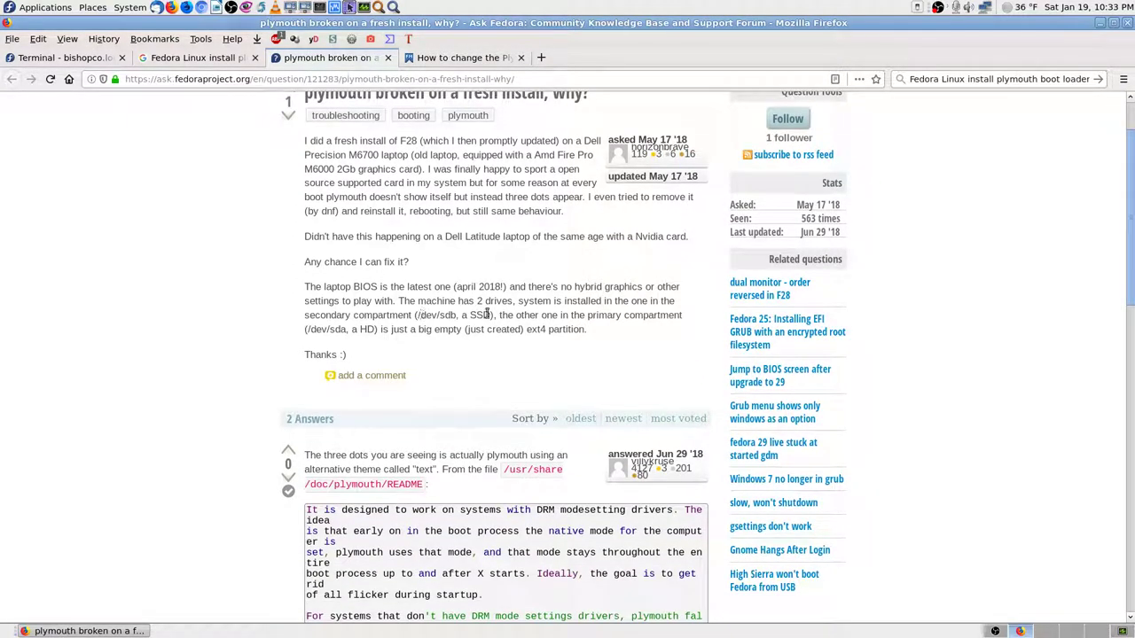
pyautogui.scroll(-5, 200, 385)
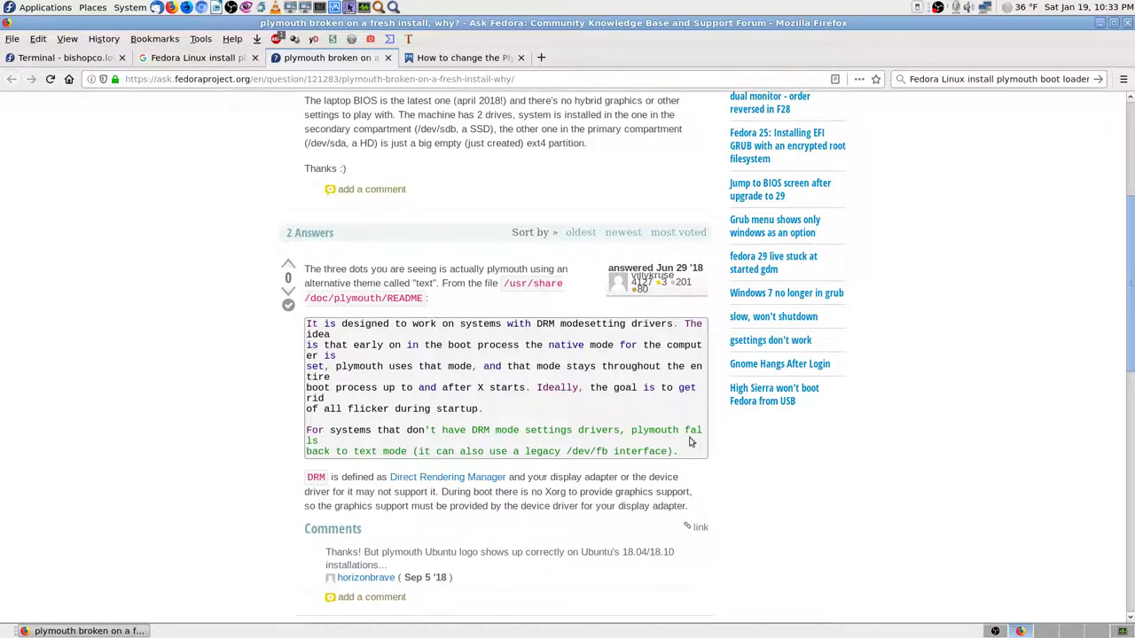
pyautogui.scroll(-2, 341, 413)
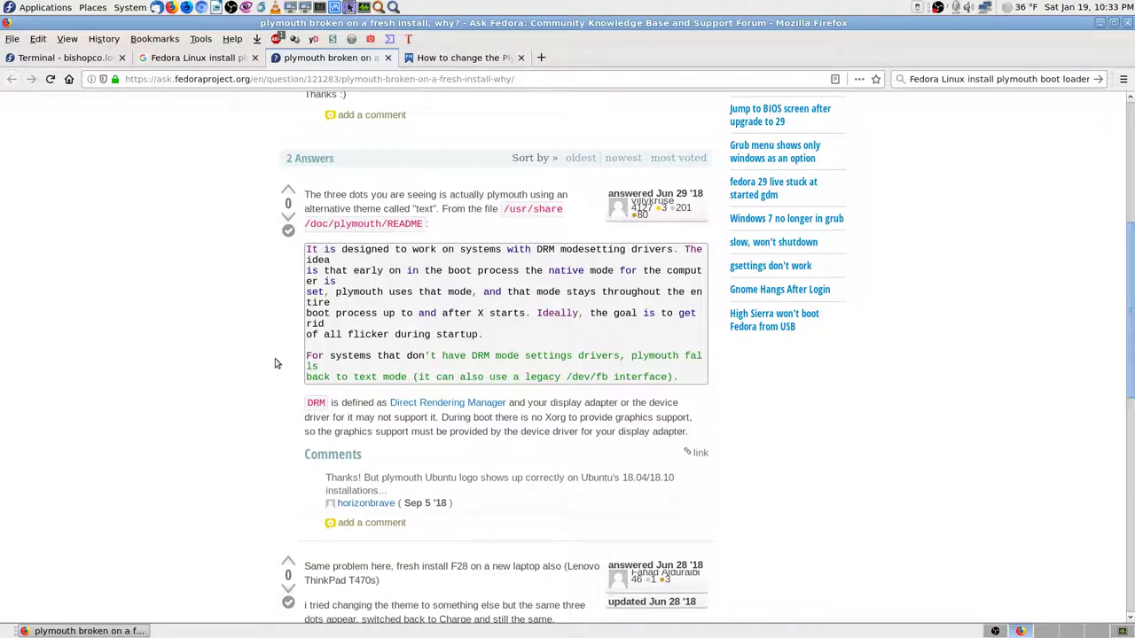
pyautogui.scroll(-5, 275, 399)
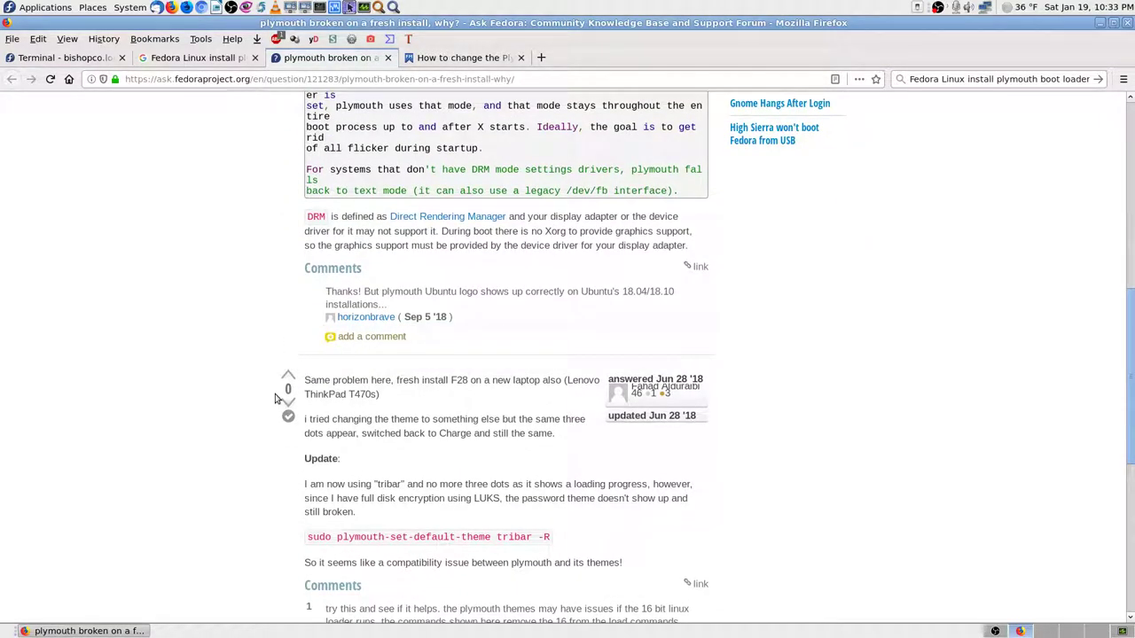
pyautogui.scroll(-5, 275, 399)
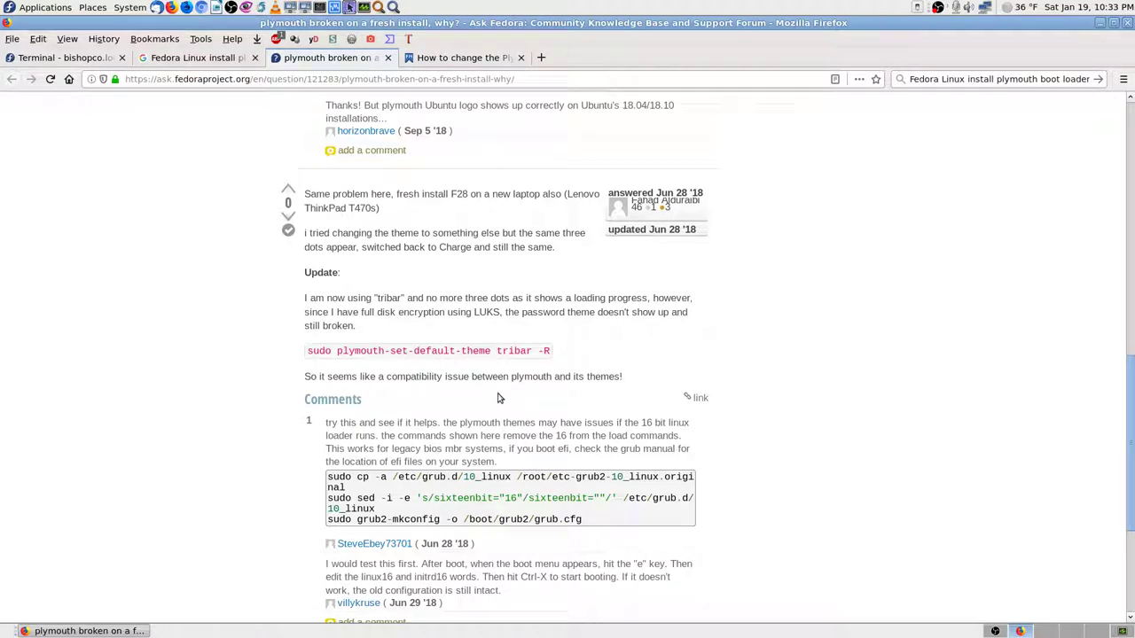
pyautogui.scroll(-5, 598, 410)
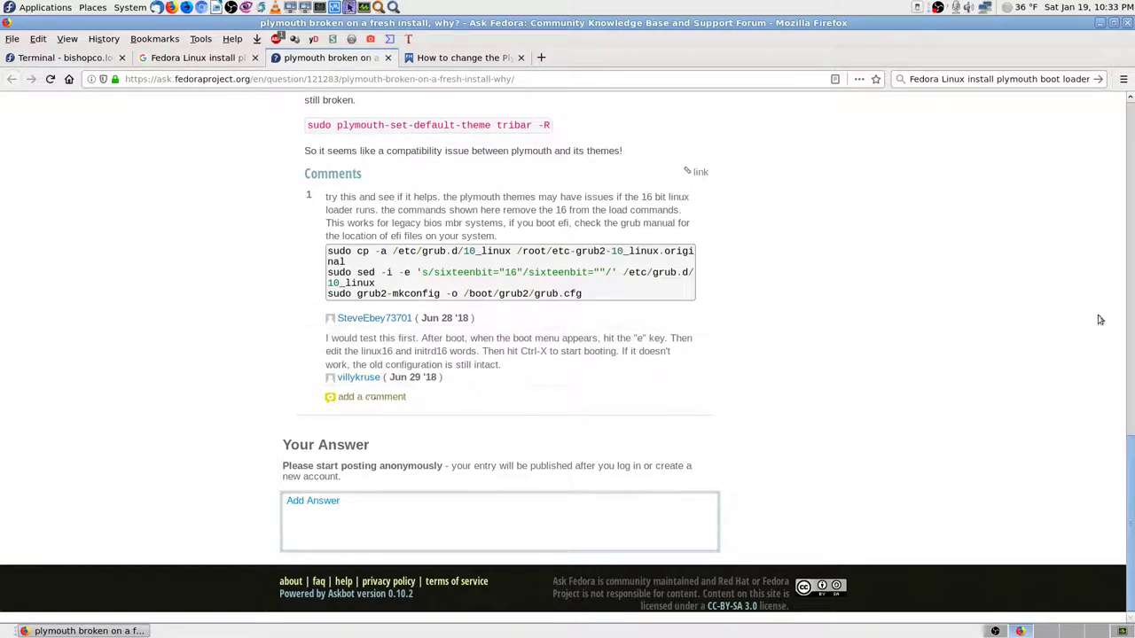
pyautogui.click(1128, 151)
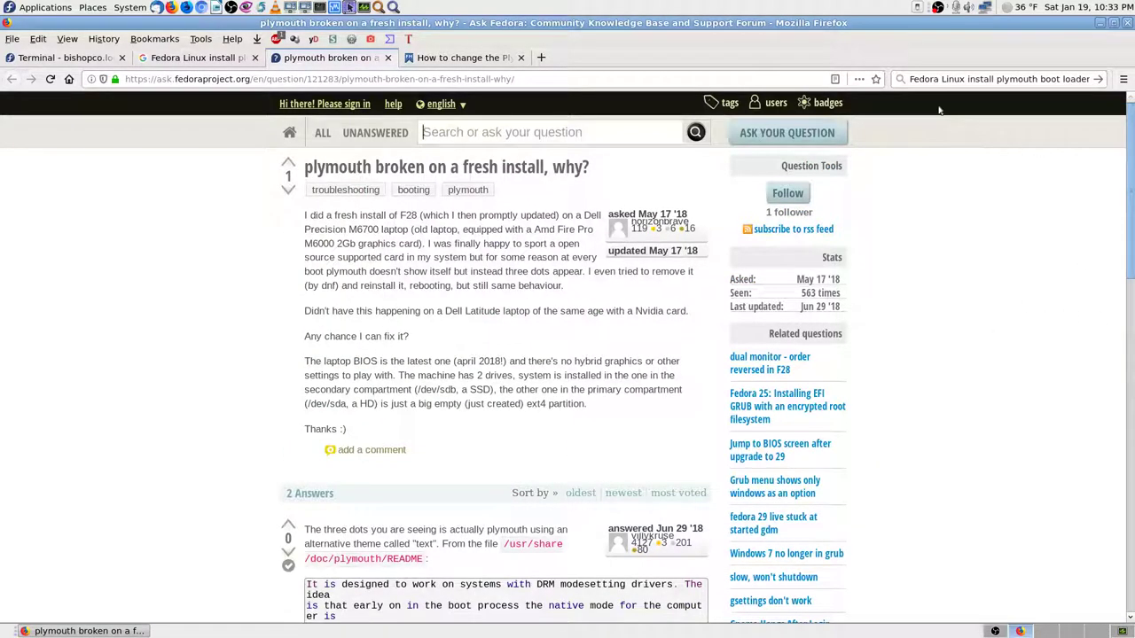
# Save the Ask Fedora question as a bookmark in the 'Fedora Linux - install plymouth boot loader' folder
pyautogui.click(874, 79)
pyautogui.click(781, 268)
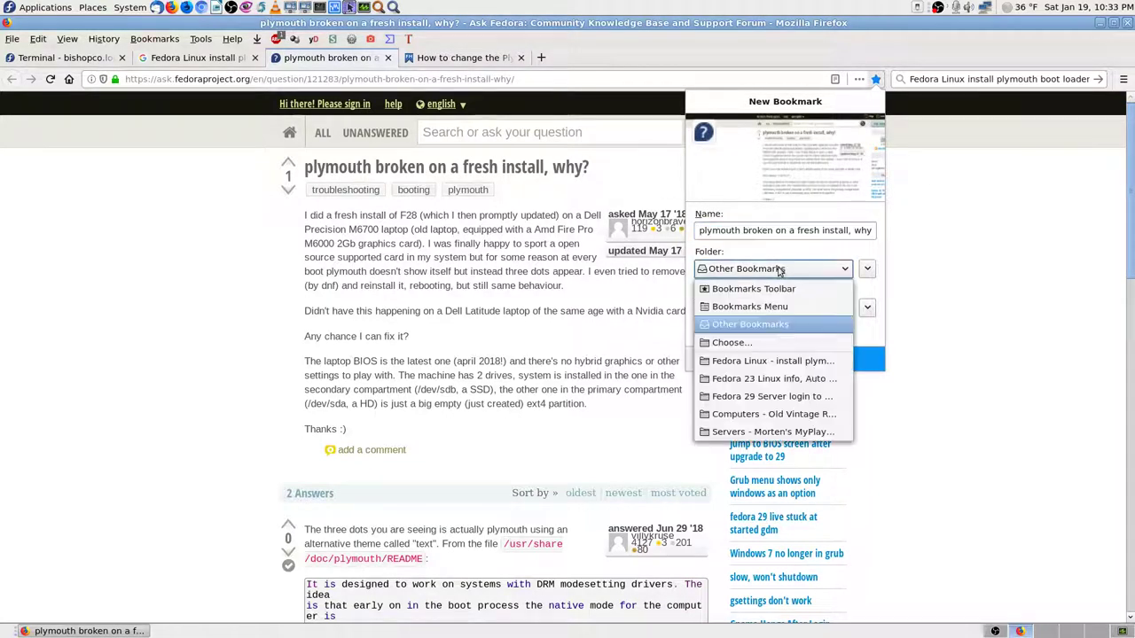
pyautogui.click(749, 361)
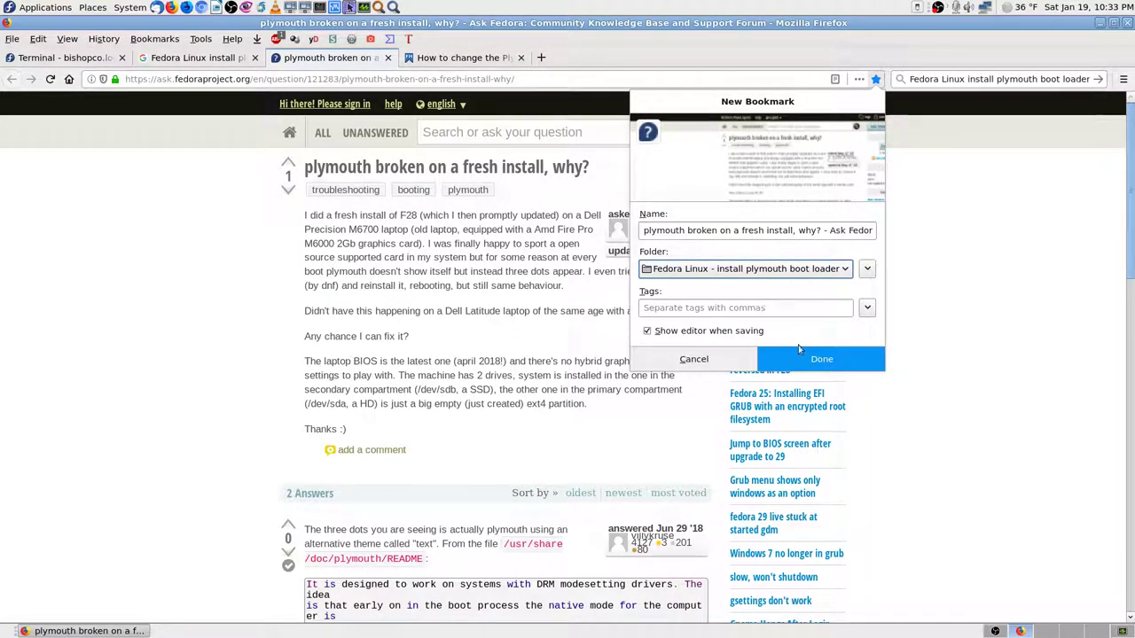
pyautogui.click(821, 359)
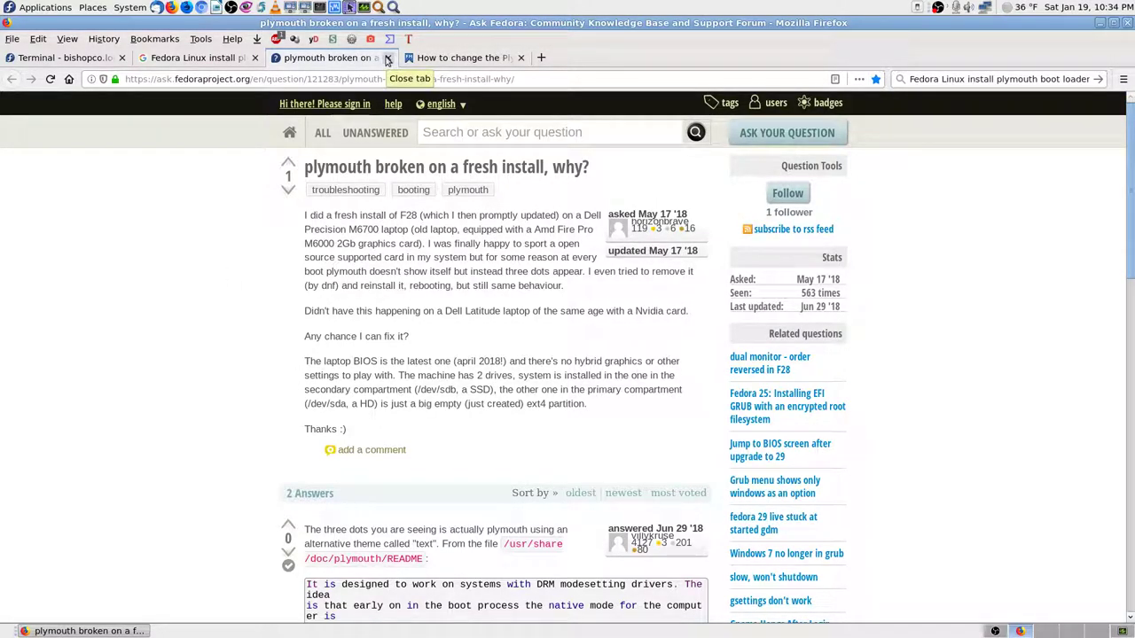
pyautogui.scroll(-6, 258, 390)
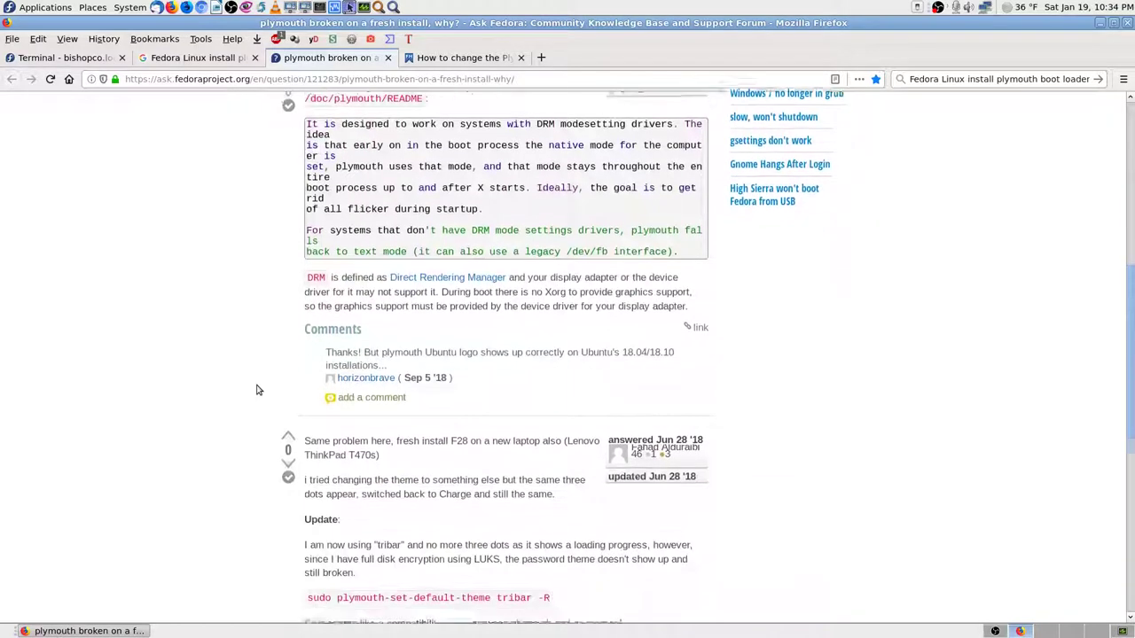
# Review the answers once more, then close the Ask Fedora tab to return to Google results
pyautogui.scroll(-5, 257, 390)
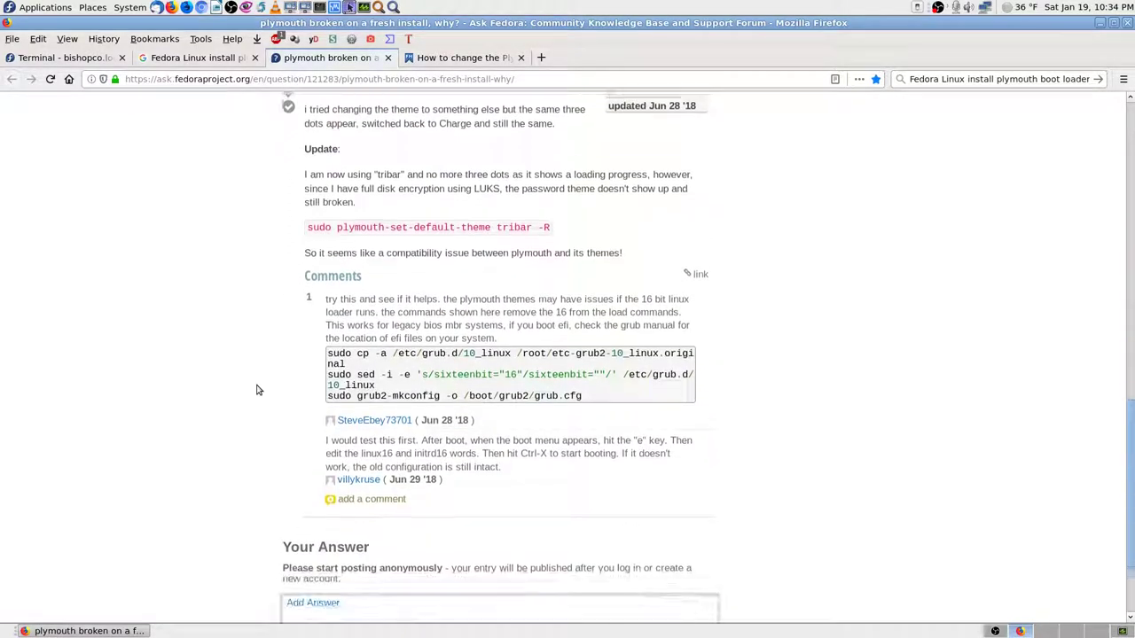
pyautogui.scroll(6, 257, 390)
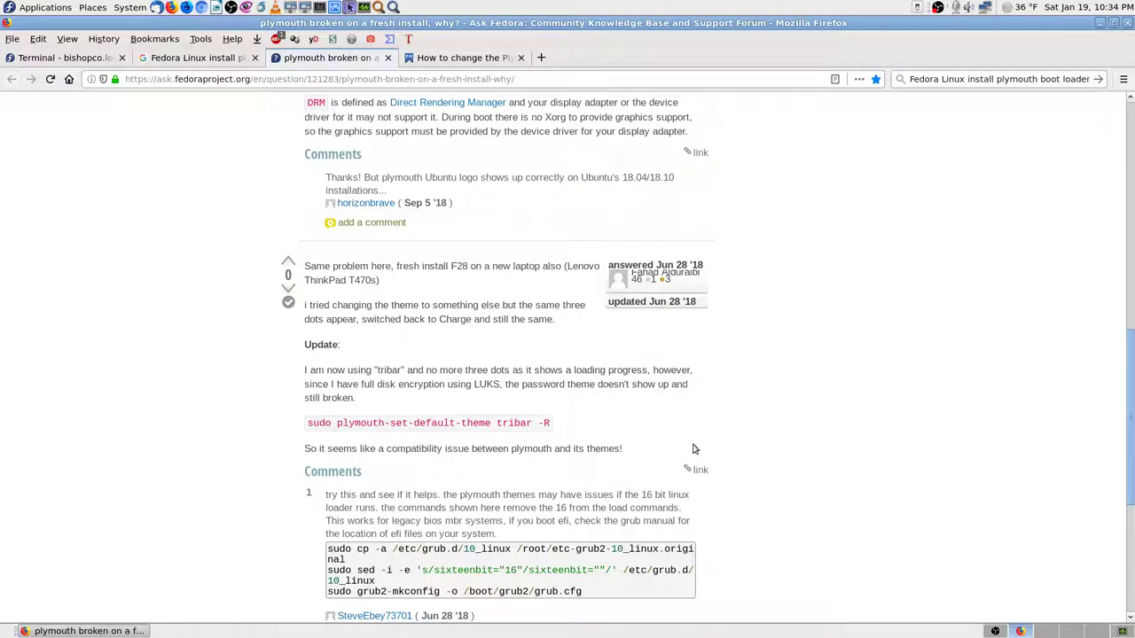
pyautogui.click(387, 58)
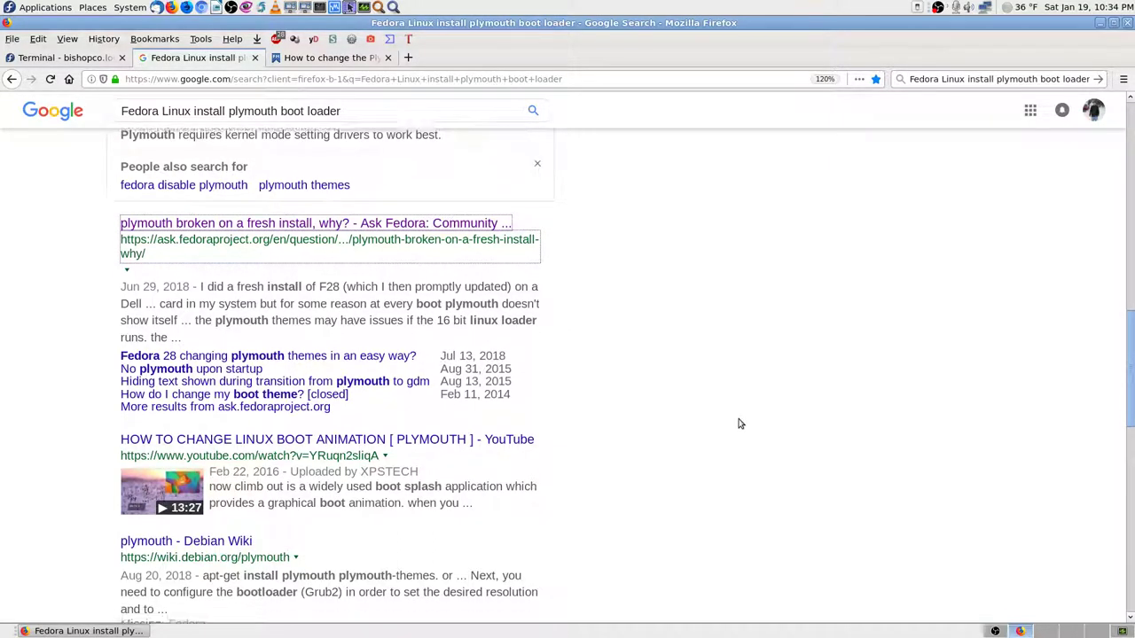
# Open NixSOS's 'How to install Plymouth Theme (aka Boot Splash) in Linux' result in a new tab
pyautogui.scroll(-3, 741, 424)
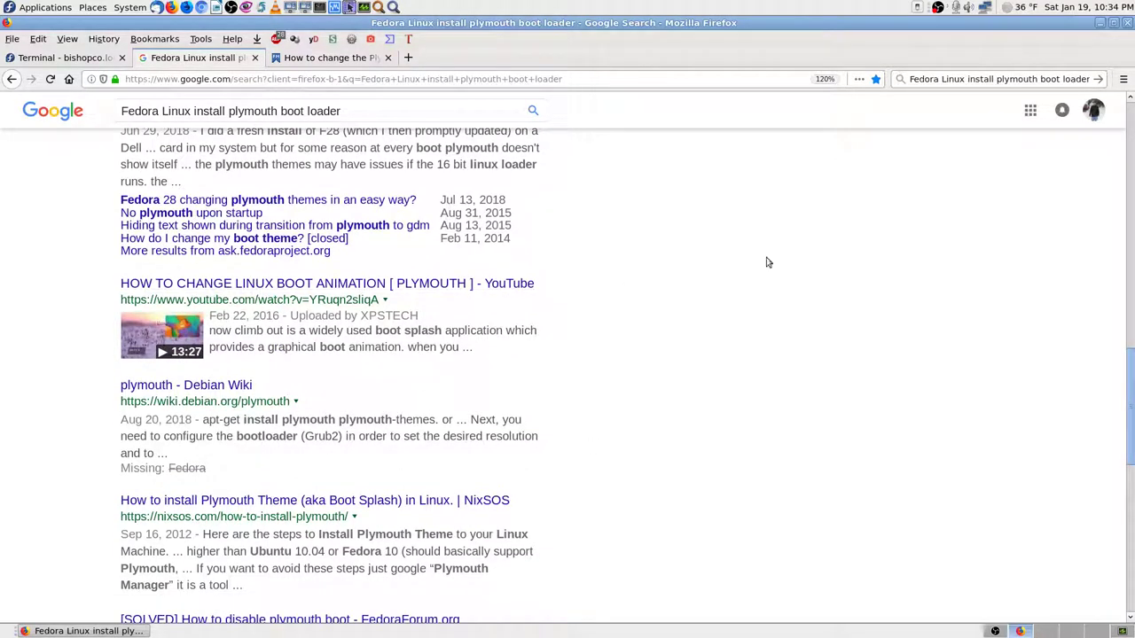
pyautogui.scroll(-3, 735, 344)
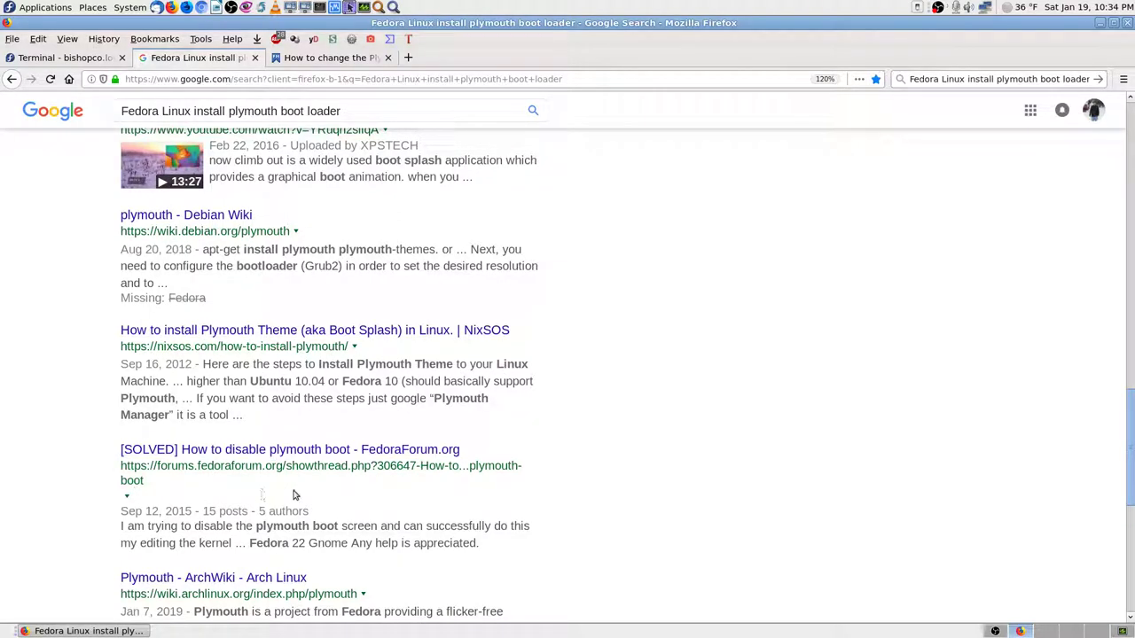
pyautogui.scroll(-2, 385, 492)
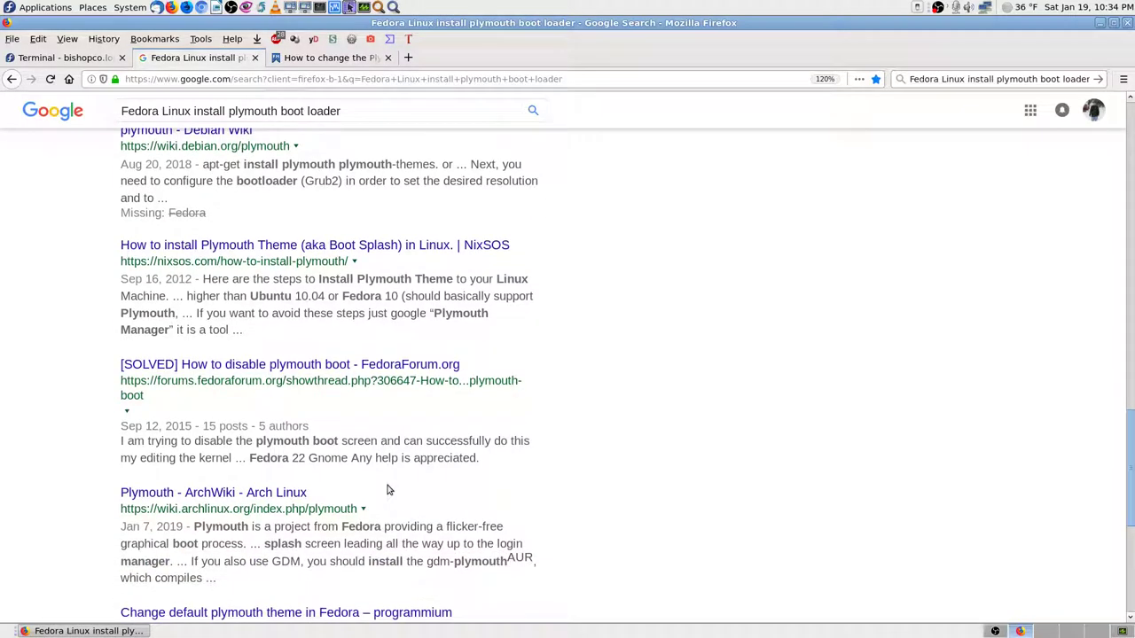
pyautogui.middleClick(399, 259)
pyautogui.scroll(-2, 709, 396)
pyautogui.scroll(-3, 670, 490)
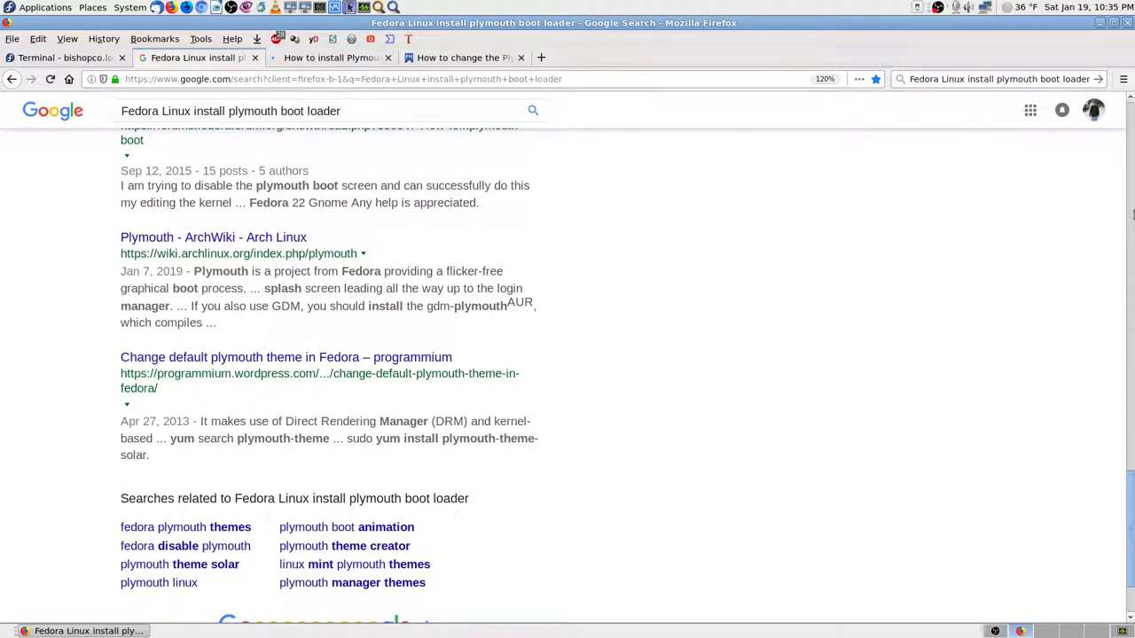
pyautogui.click(1131, 165)
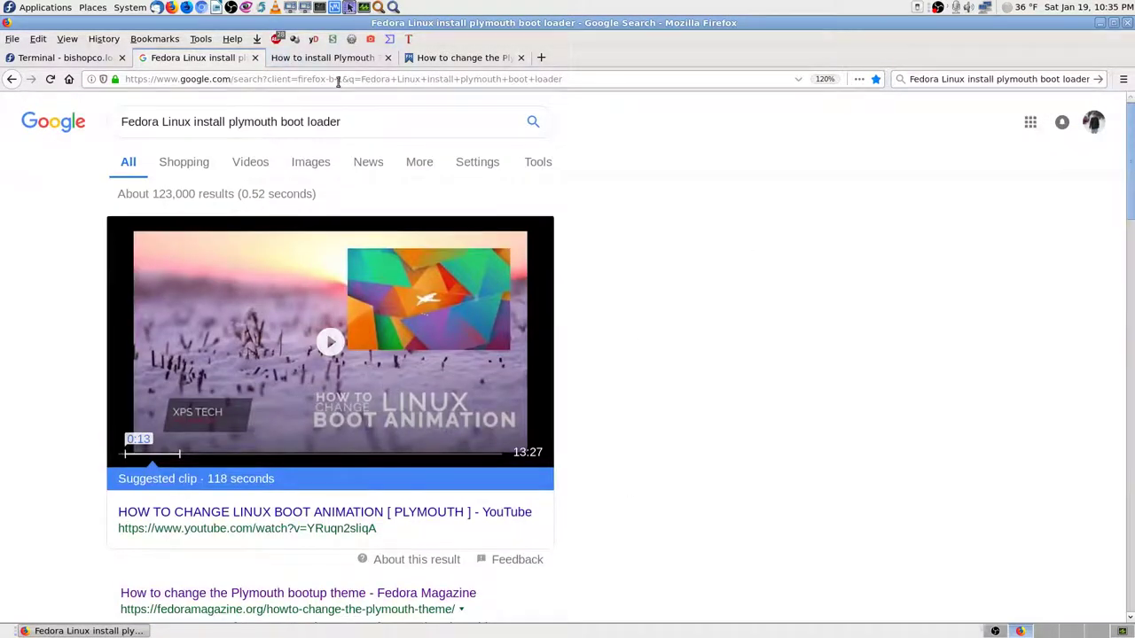
pyautogui.click(355, 59)
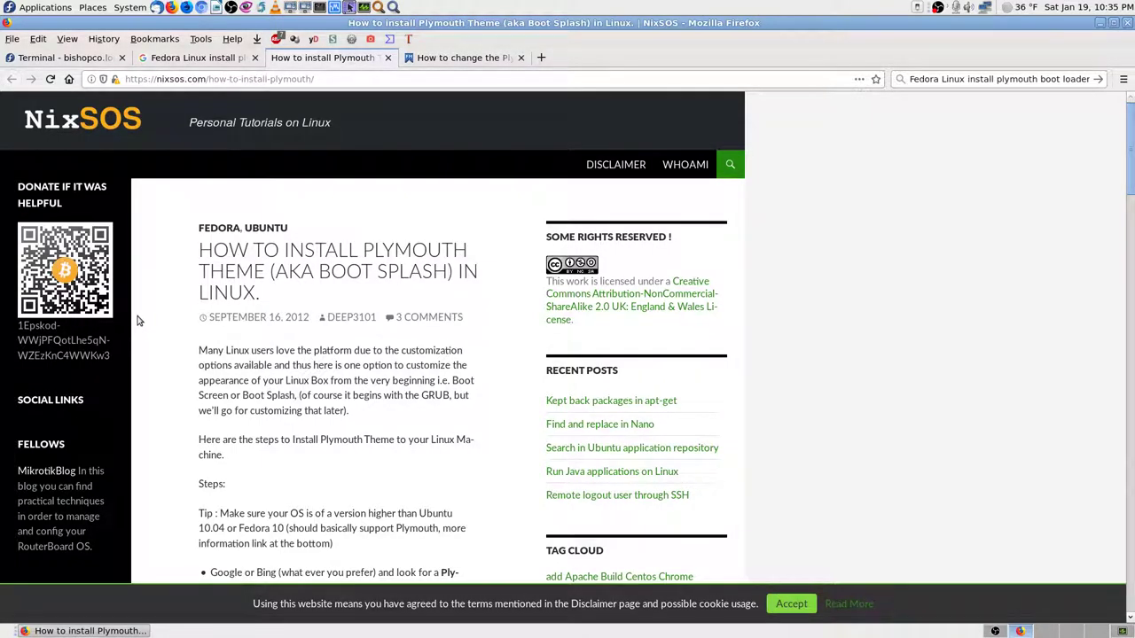
# Read the NixSOS steps from extracting ubuntu-sunrise to update-alternatives, then close the tab
pyautogui.scroll(-3, 137, 321)
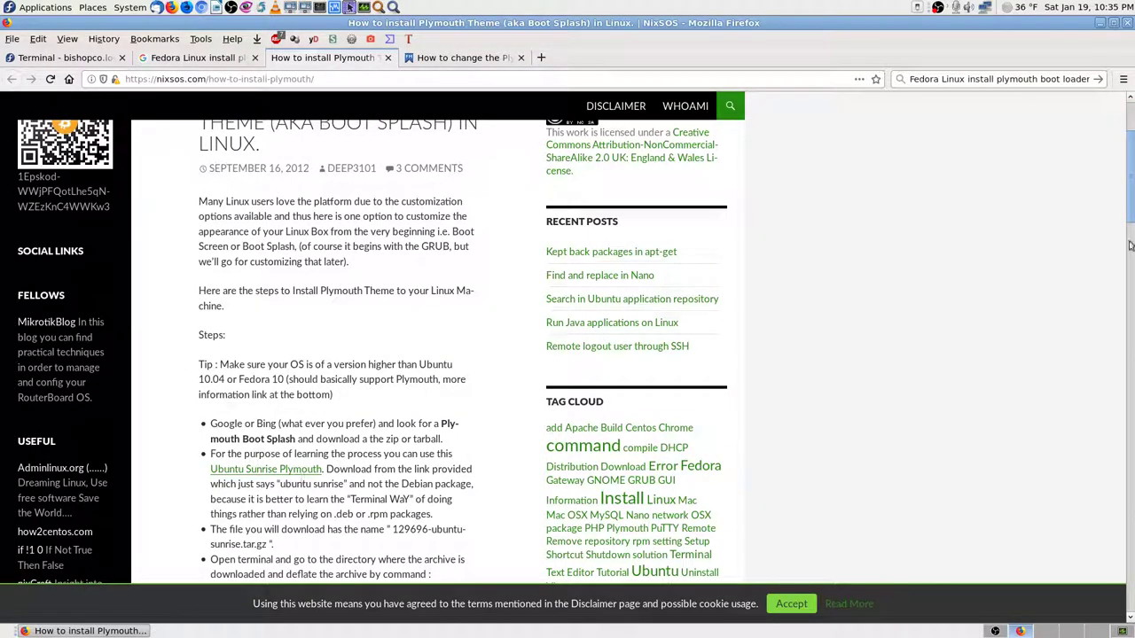
pyautogui.scroll(-2, 1131, 239)
pyautogui.moveTo(1131, 239); pyautogui.dragTo(1132, 191)
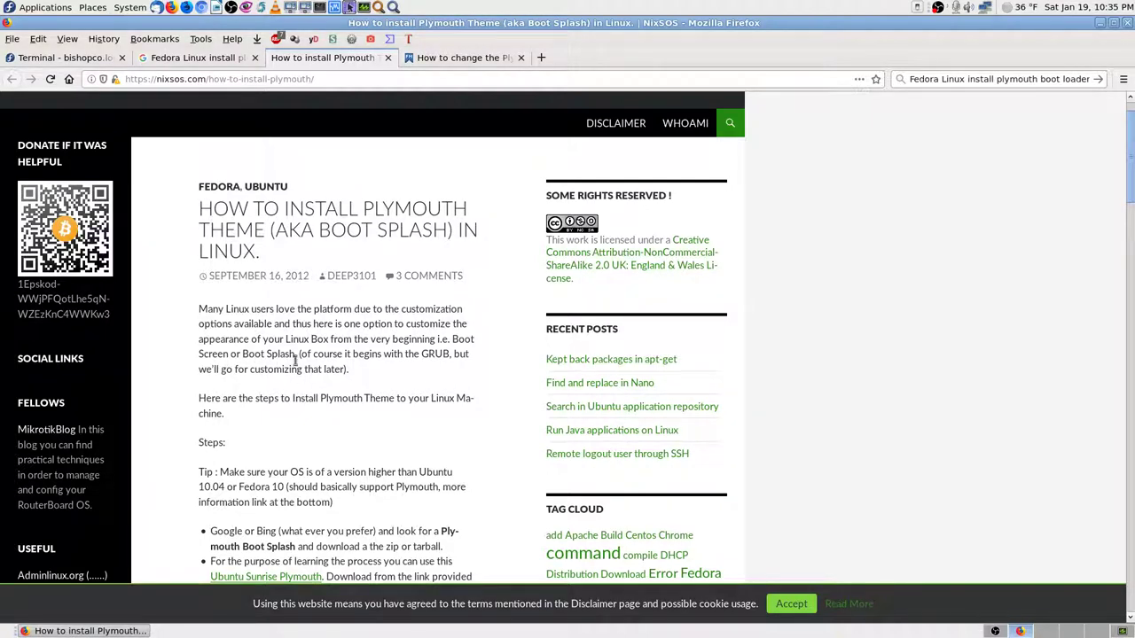
pyautogui.scroll(-5, 223, 400)
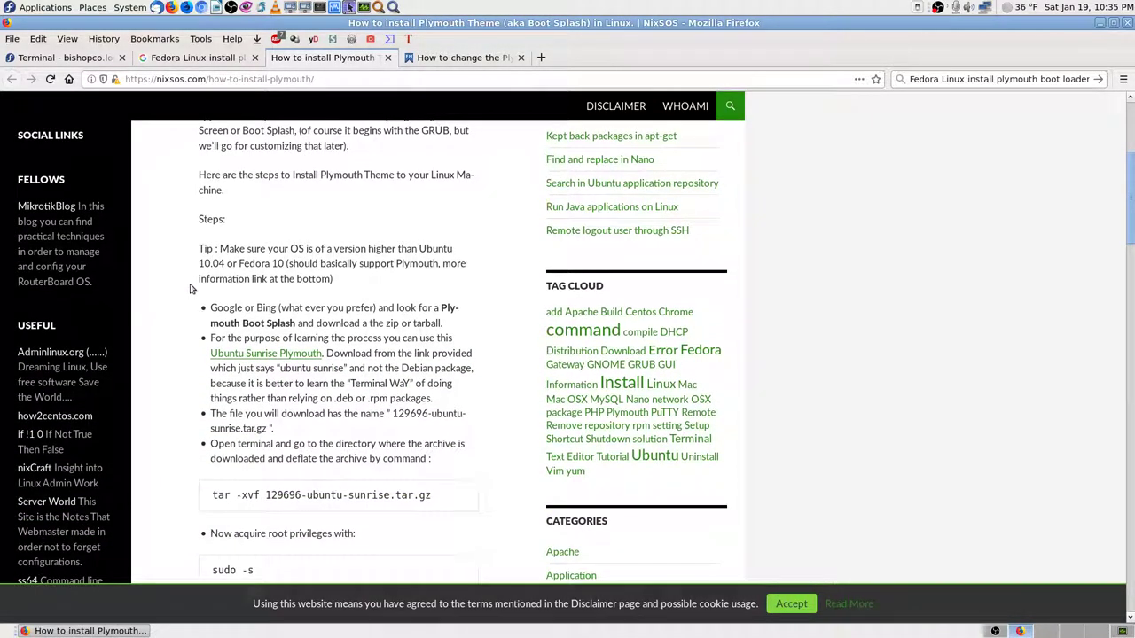
pyautogui.scroll(4, 256, 308)
pyautogui.scroll(2, 381, 334)
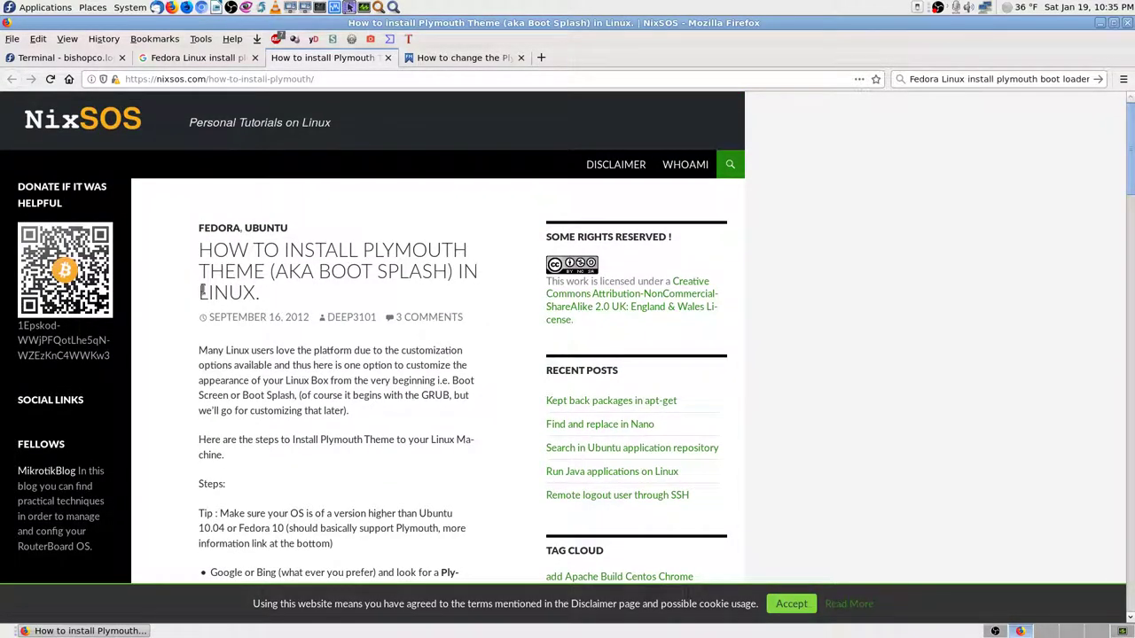
pyautogui.scroll(-7, 182, 321)
pyautogui.scroll(-7, 180, 322)
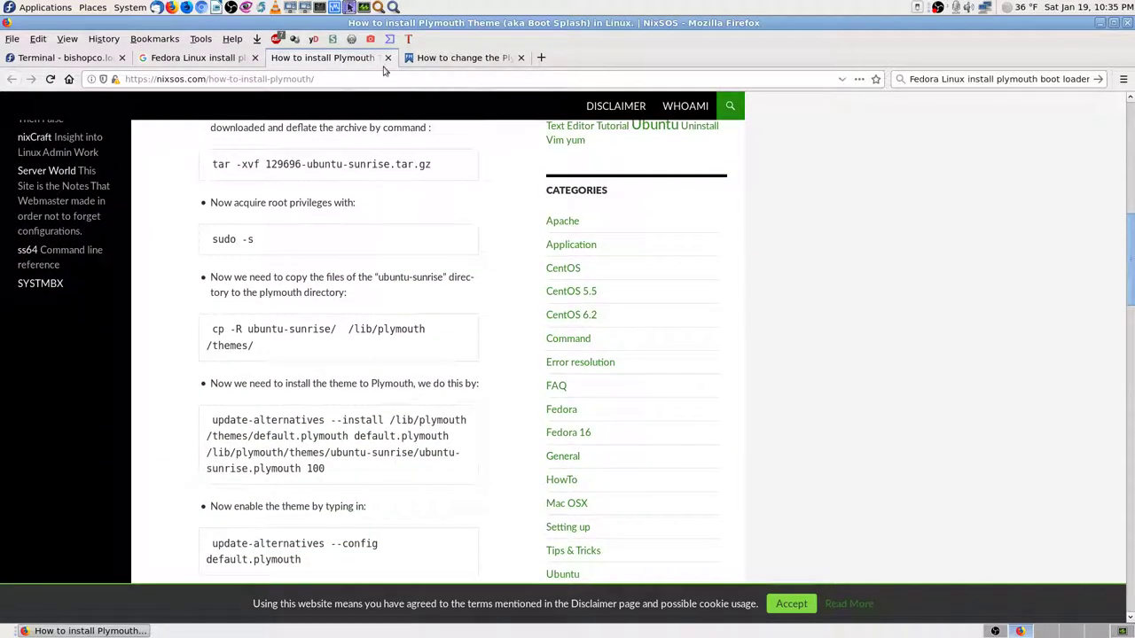
pyautogui.click(388, 57)
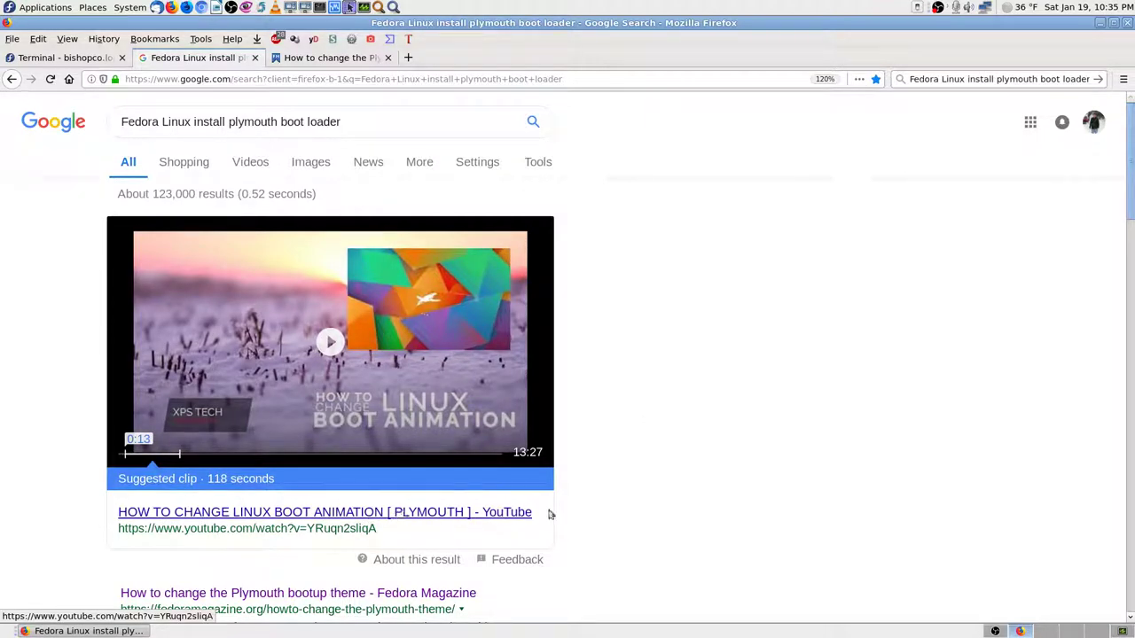
# Close the Google results tab, leaving the Fedora Magazine Plymouth article beside the Cockpit terminal
pyautogui.scroll(-5, 806, 466)
pyautogui.scroll(-2, 806, 467)
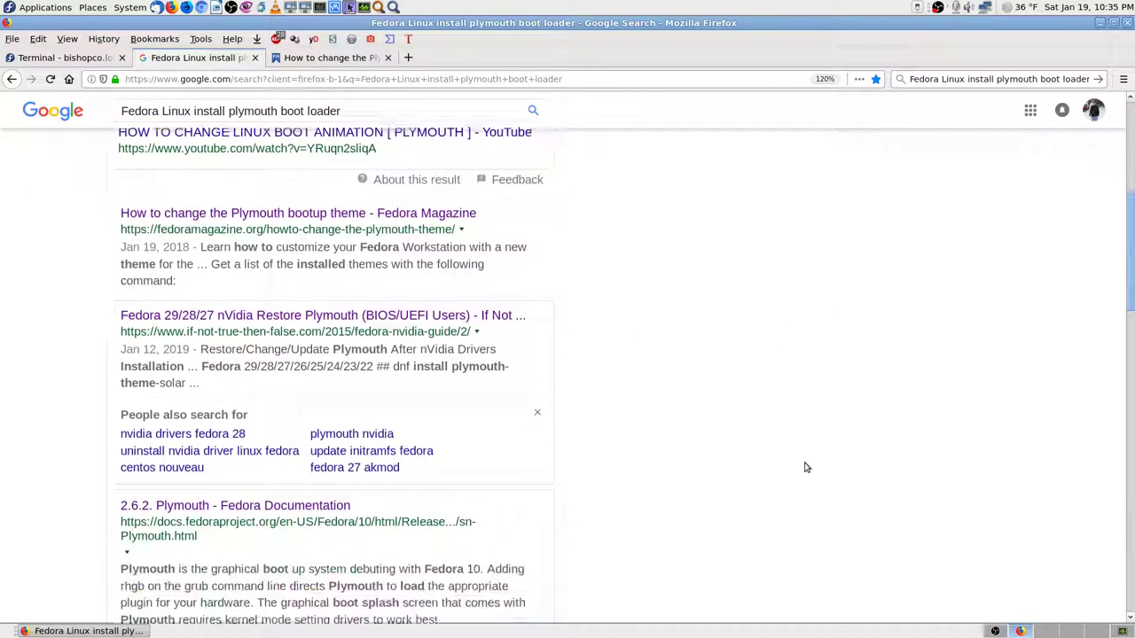
pyautogui.scroll(5, 806, 466)
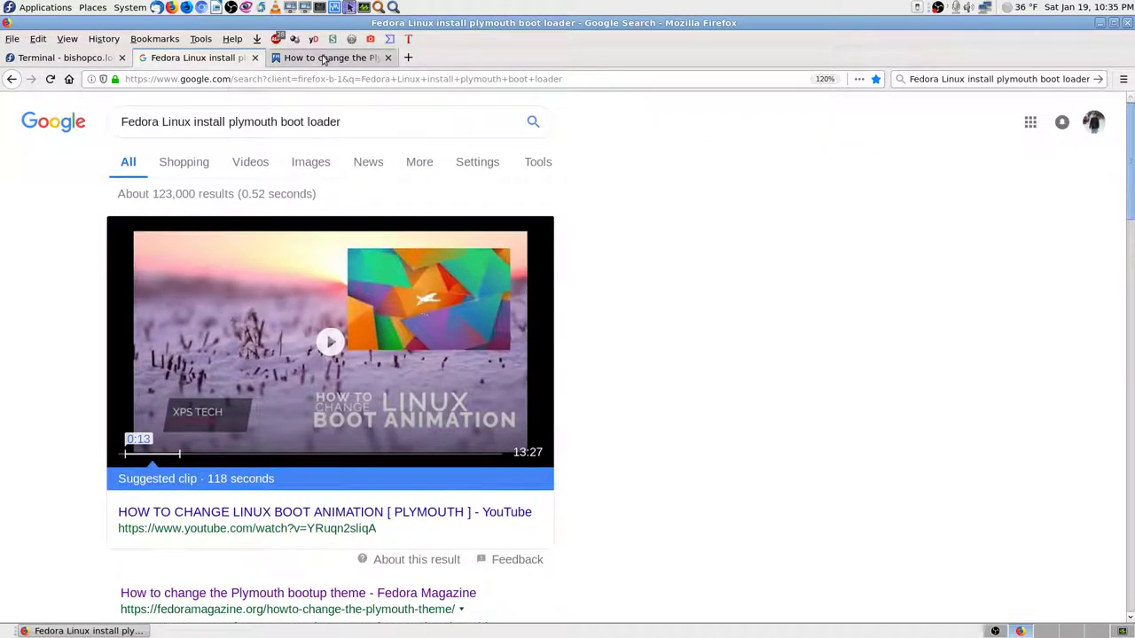
pyautogui.click(326, 59)
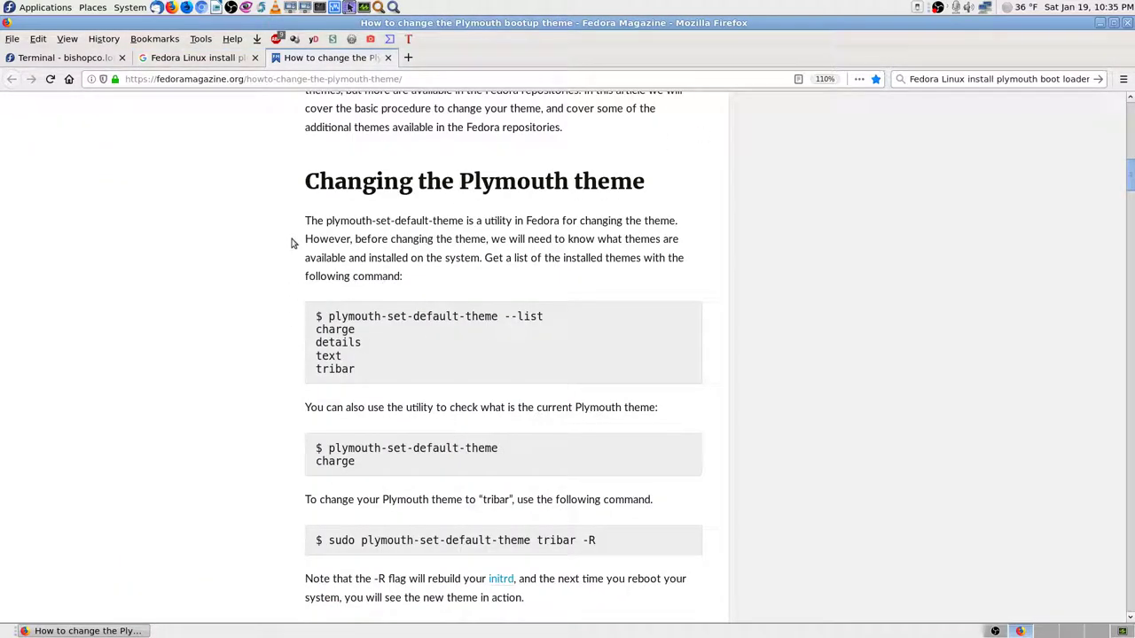
pyautogui.scroll(5, 292, 243)
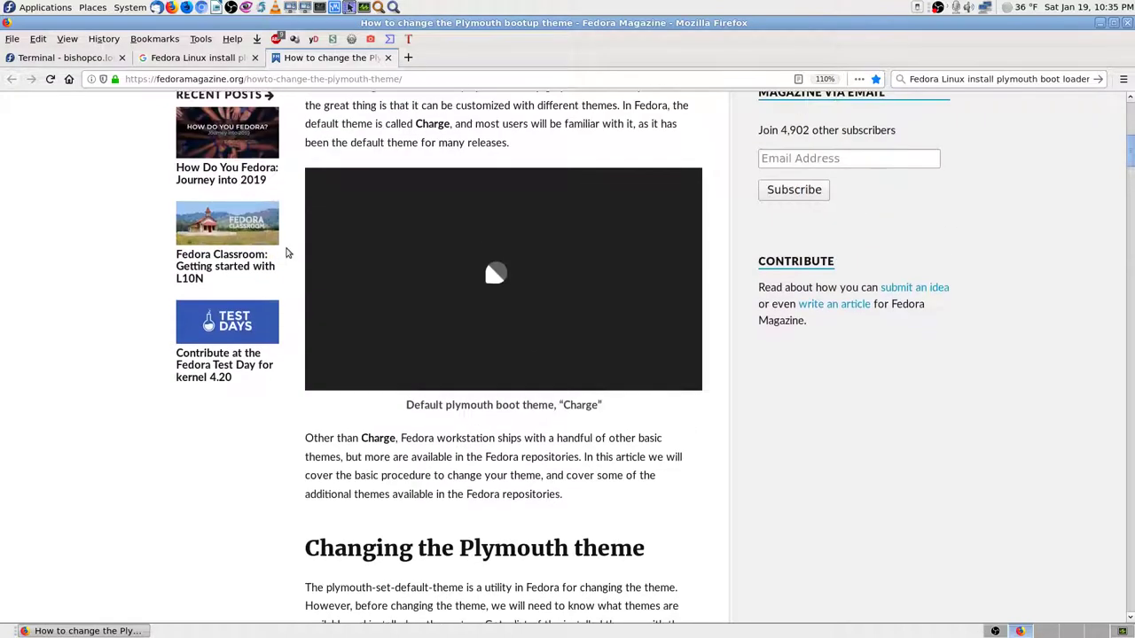
pyautogui.scroll(6, 285, 255)
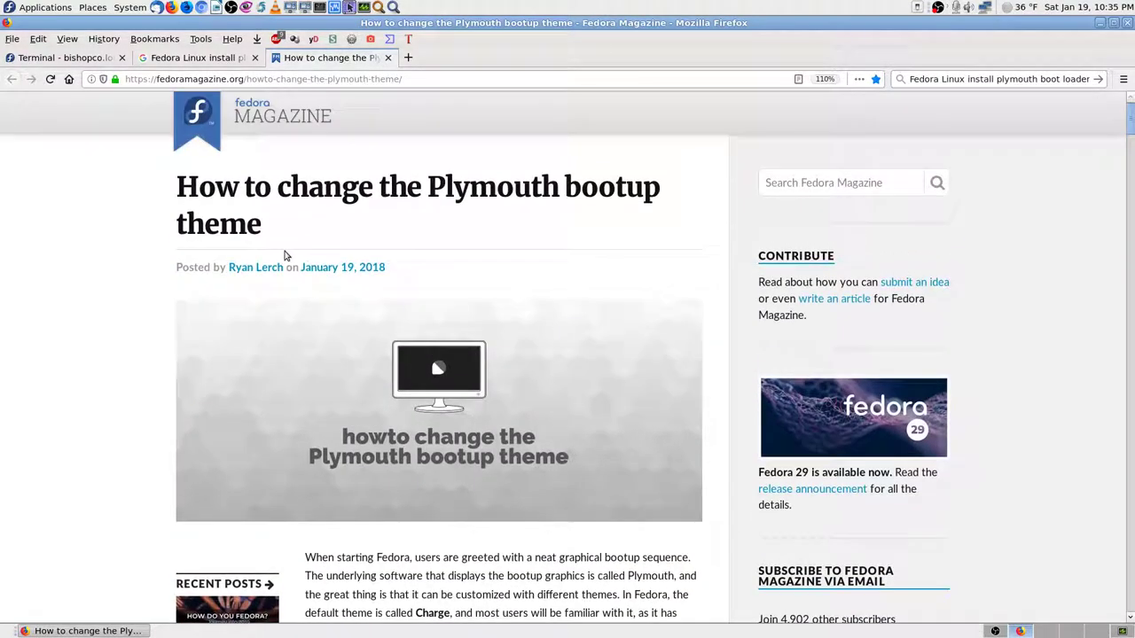
pyautogui.click(255, 57)
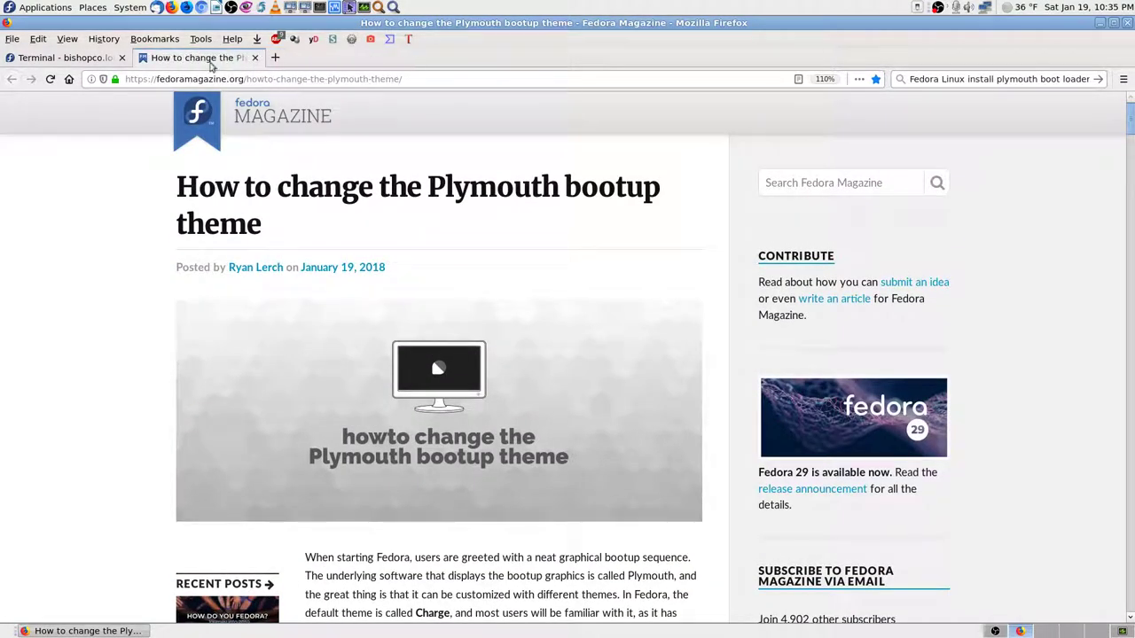
pyautogui.click(89, 58)
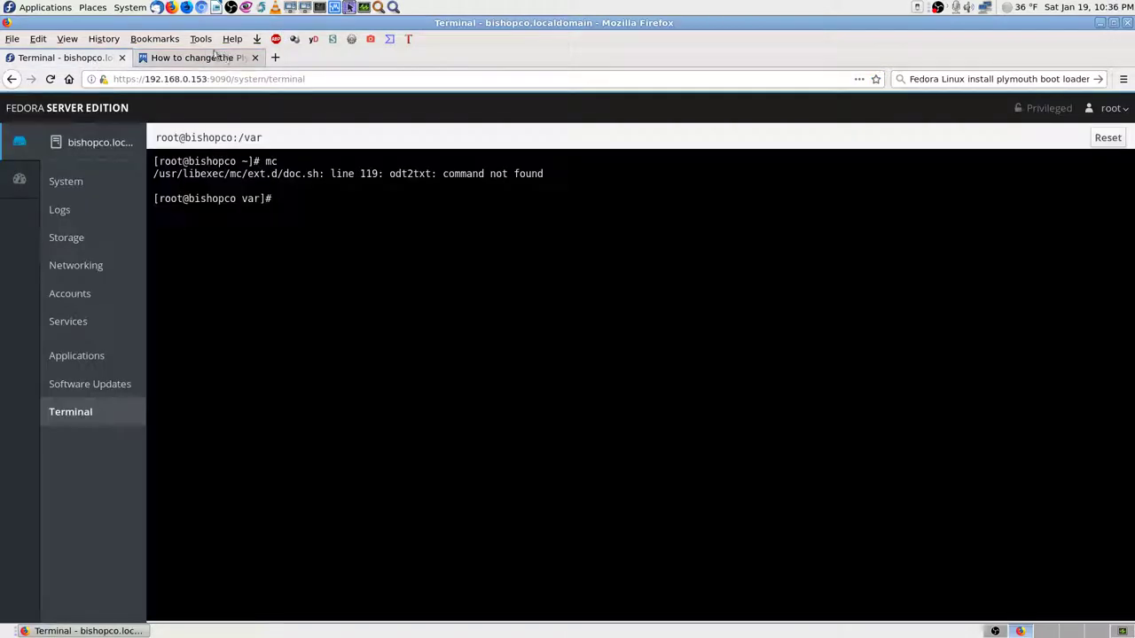
pyautogui.click(197, 60)
pyautogui.scroll(-3, 151, 344)
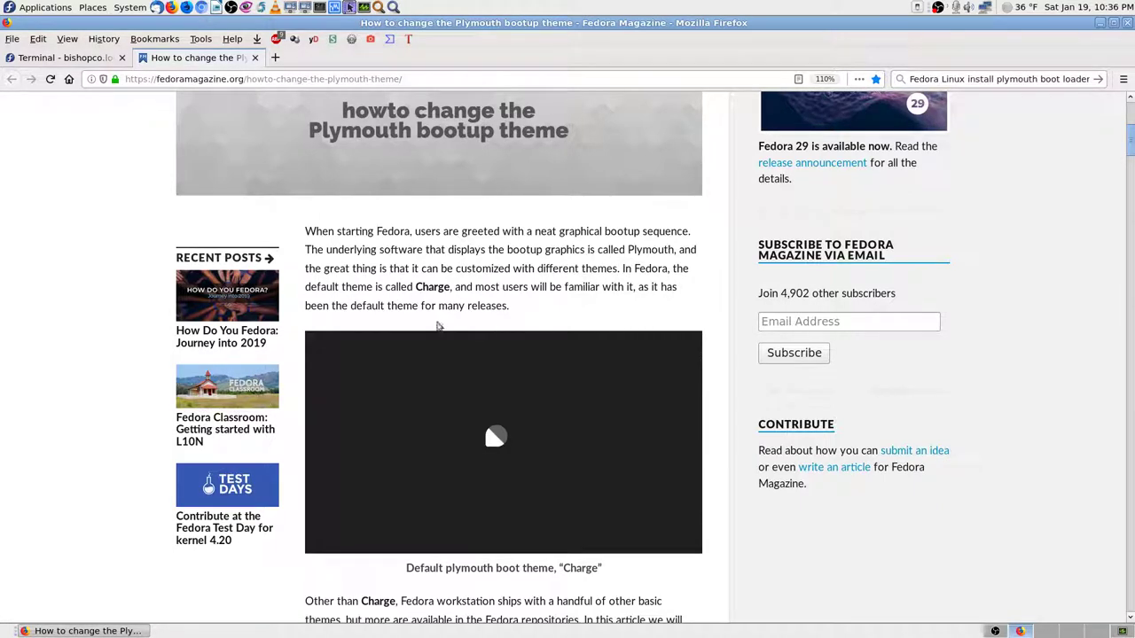
# Copy the 'plymouth-set-default-theme --list' command from the article's code block
pyautogui.scroll(-3, 322, 362)
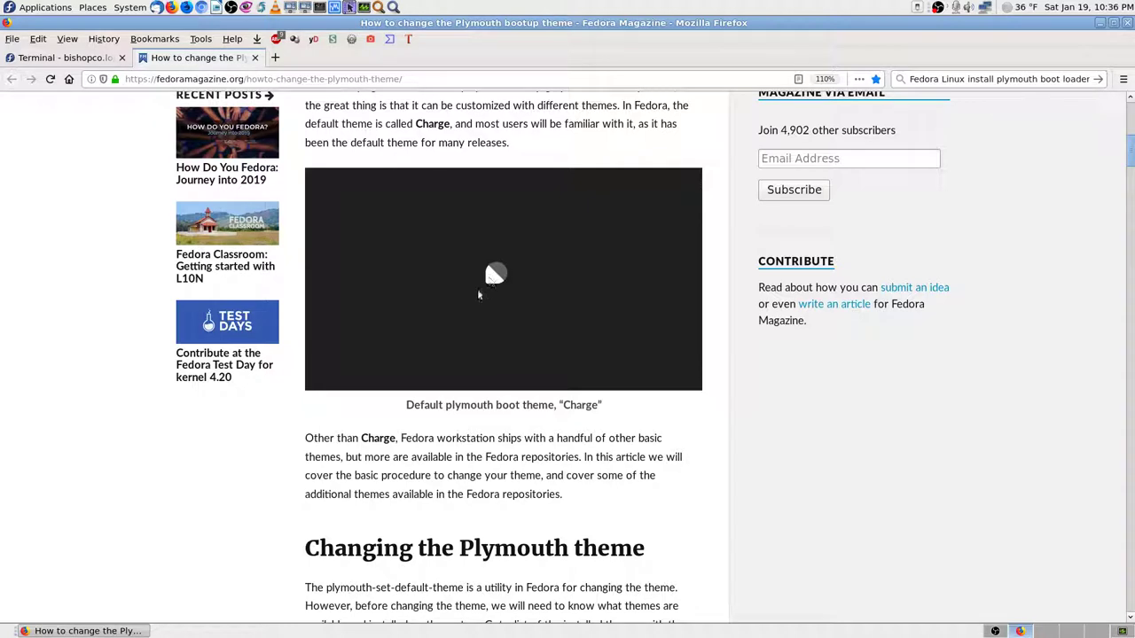
pyautogui.scroll(-5, 245, 474)
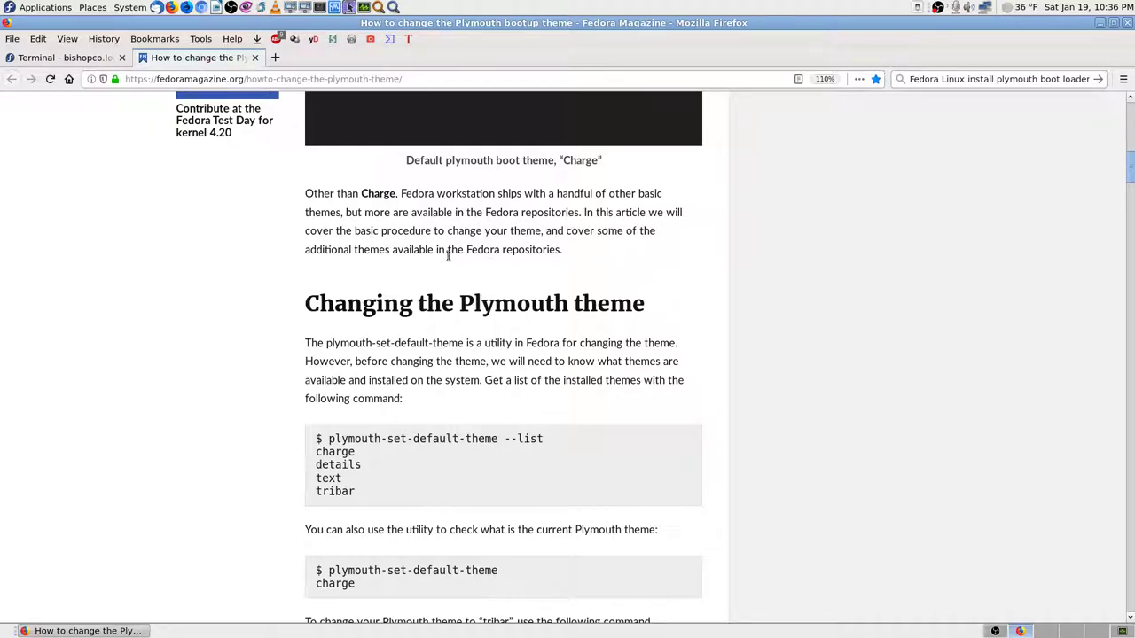
pyautogui.scroll(-3, 325, 306)
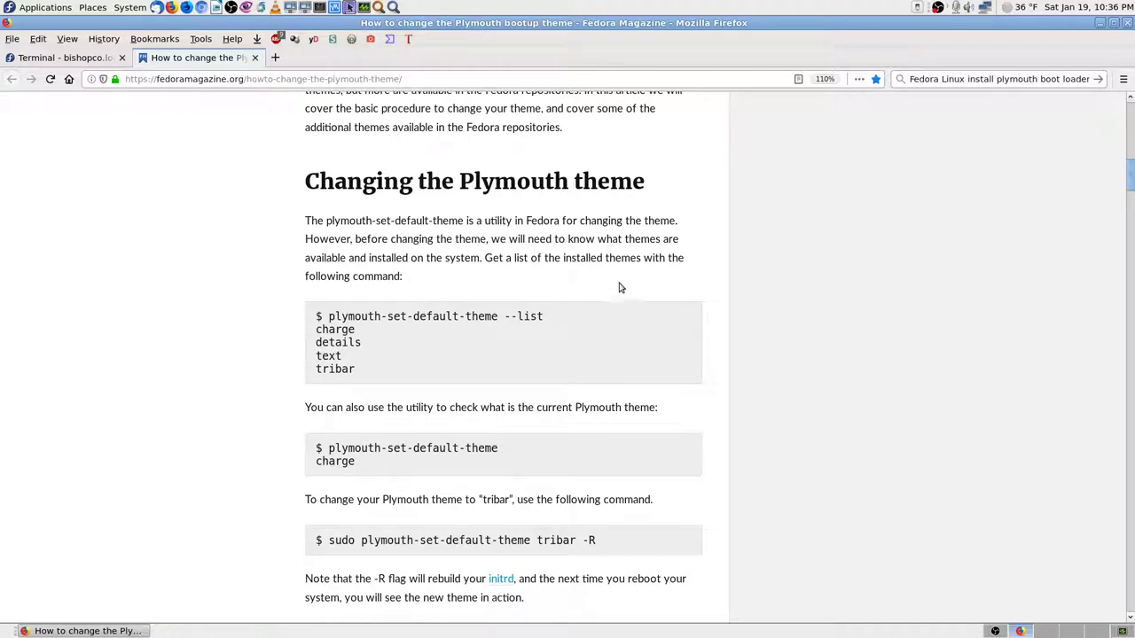
pyautogui.scroll(-2, 639, 309)
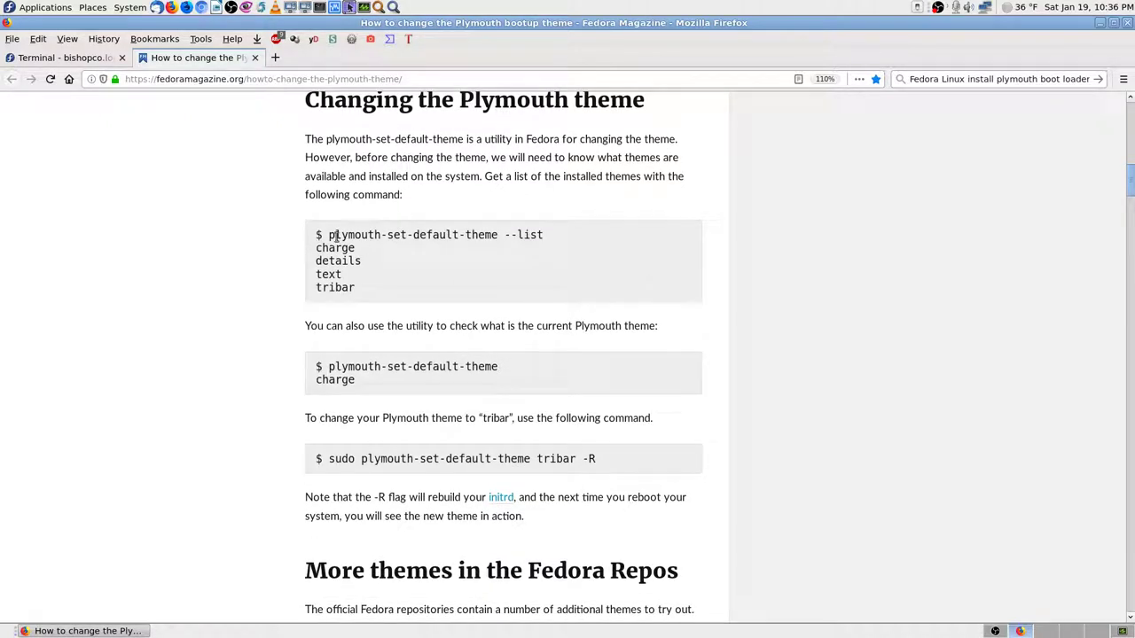
pyautogui.moveTo(326, 235); pyautogui.dragTo(550, 239)
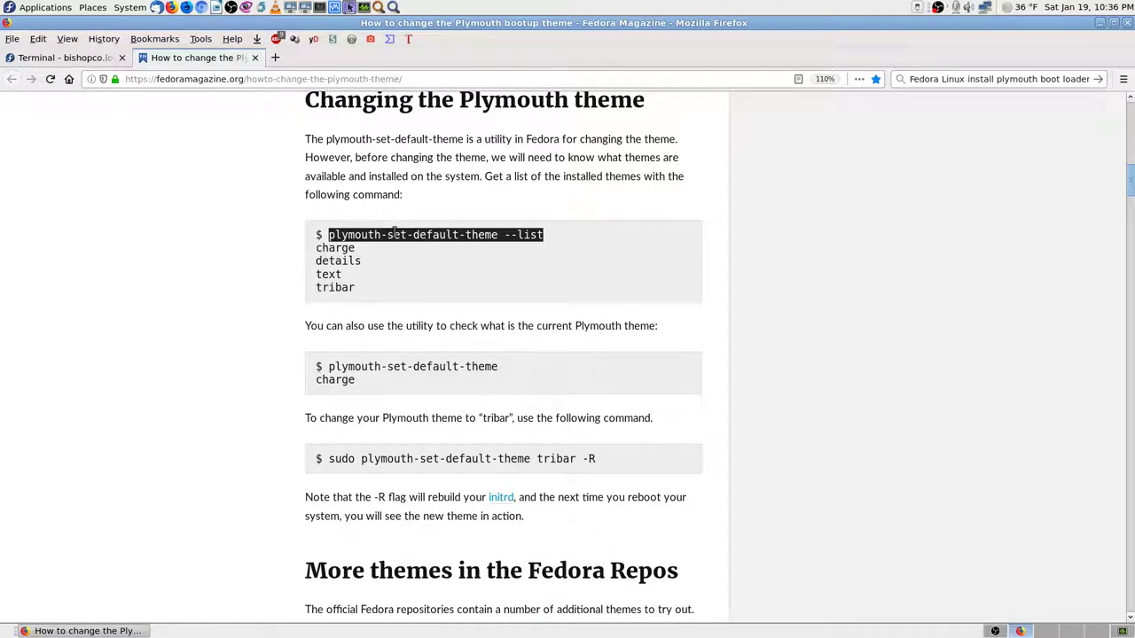
pyautogui.rightClick(395, 232)
pyautogui.click(413, 243)
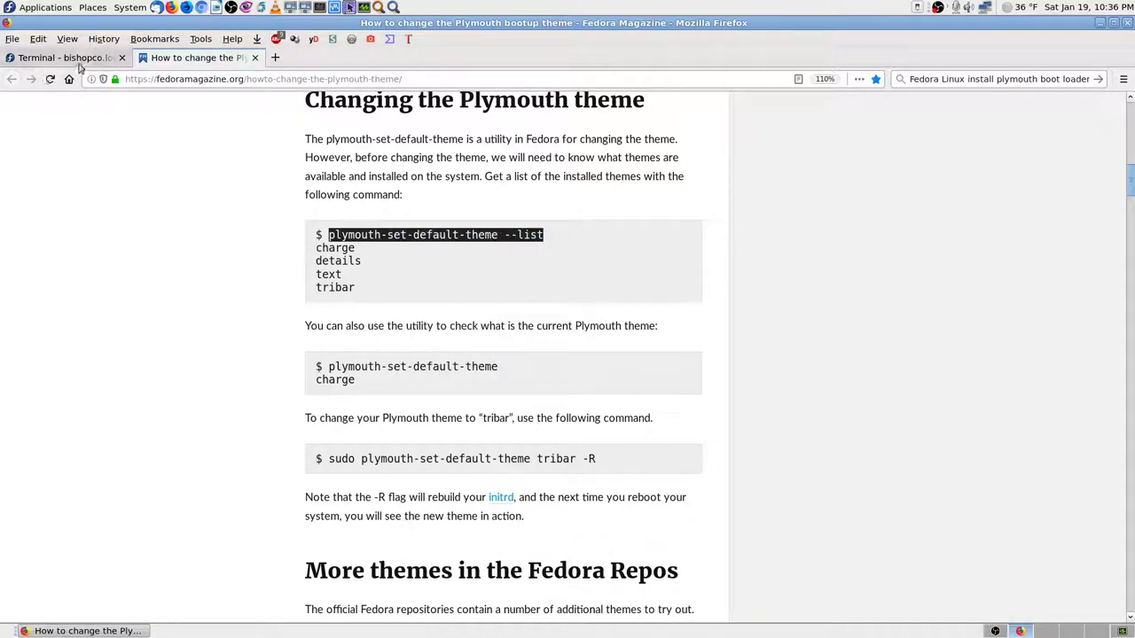
# Switch to the Cockpit terminal tab, briefly checking the OBS recording window
pyautogui.click(78, 60)
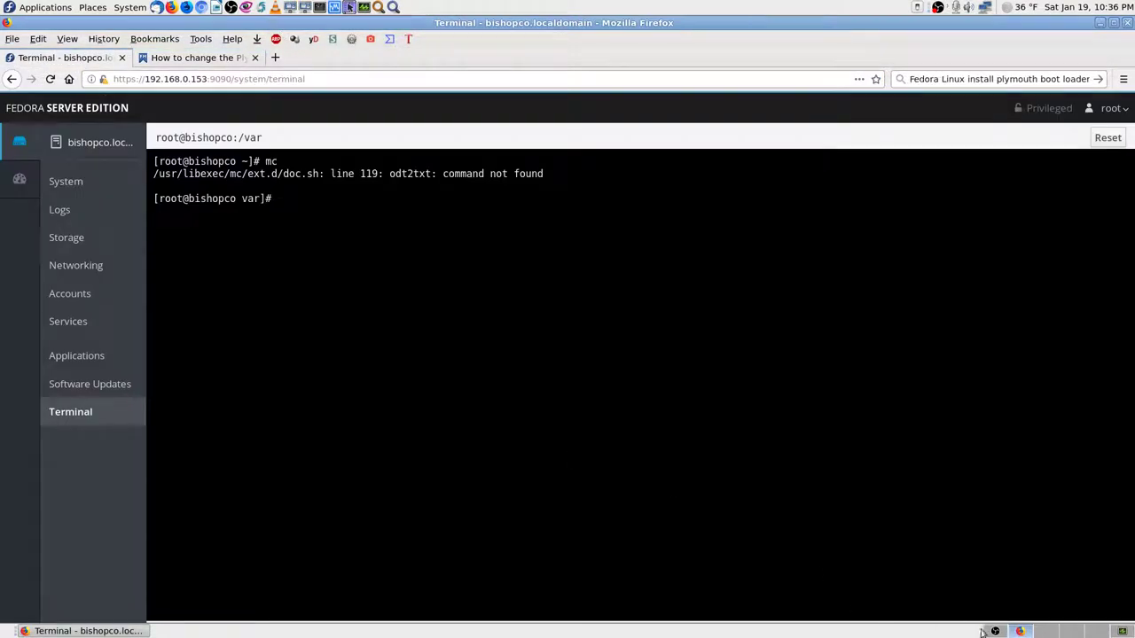
pyautogui.click(995, 632)
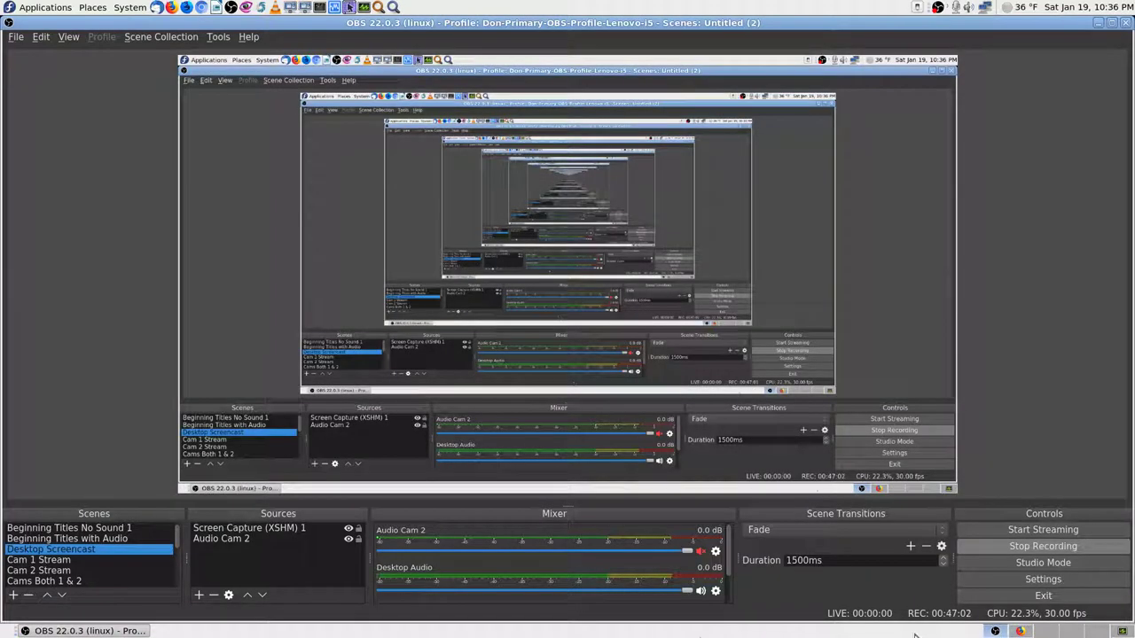
pyautogui.click(727, 550)
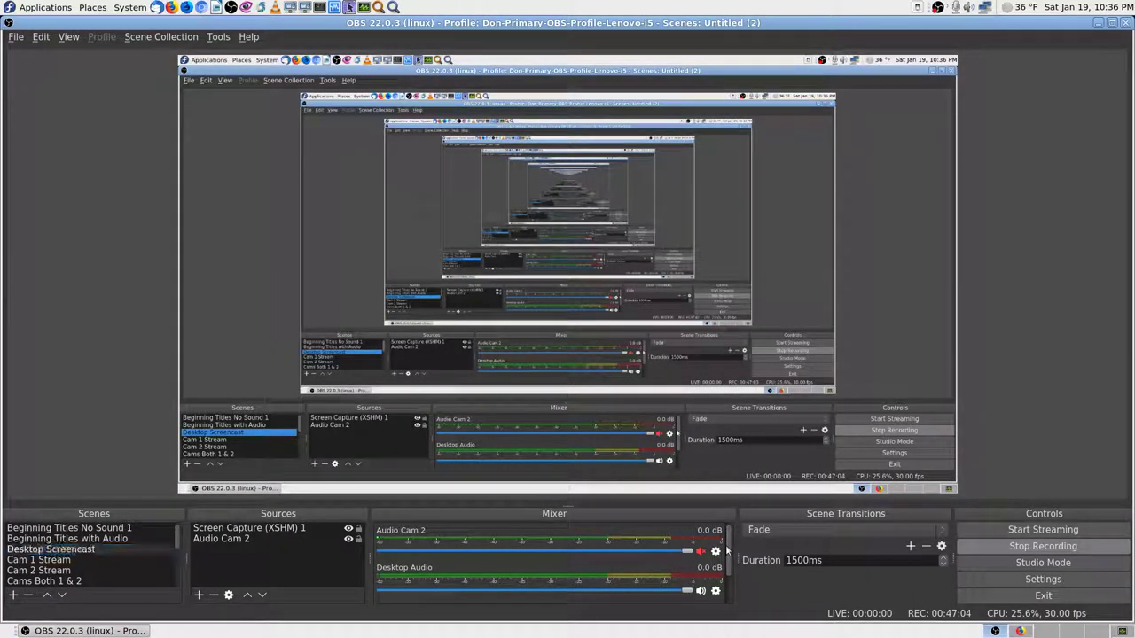
pyautogui.scroll(-2, 727, 549)
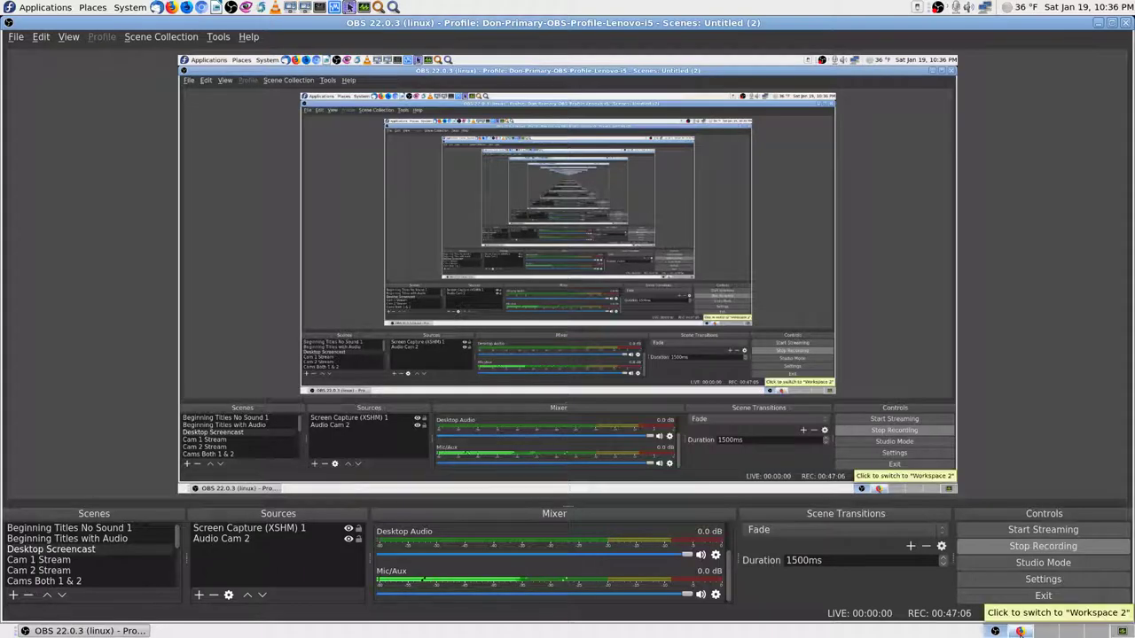
pyautogui.click(995, 631)
# Paste and run plymouth-set-default-theme --list in the Cockpit terminal, listing seven themes from charge to tribar
pyautogui.rightClick(297, 220)
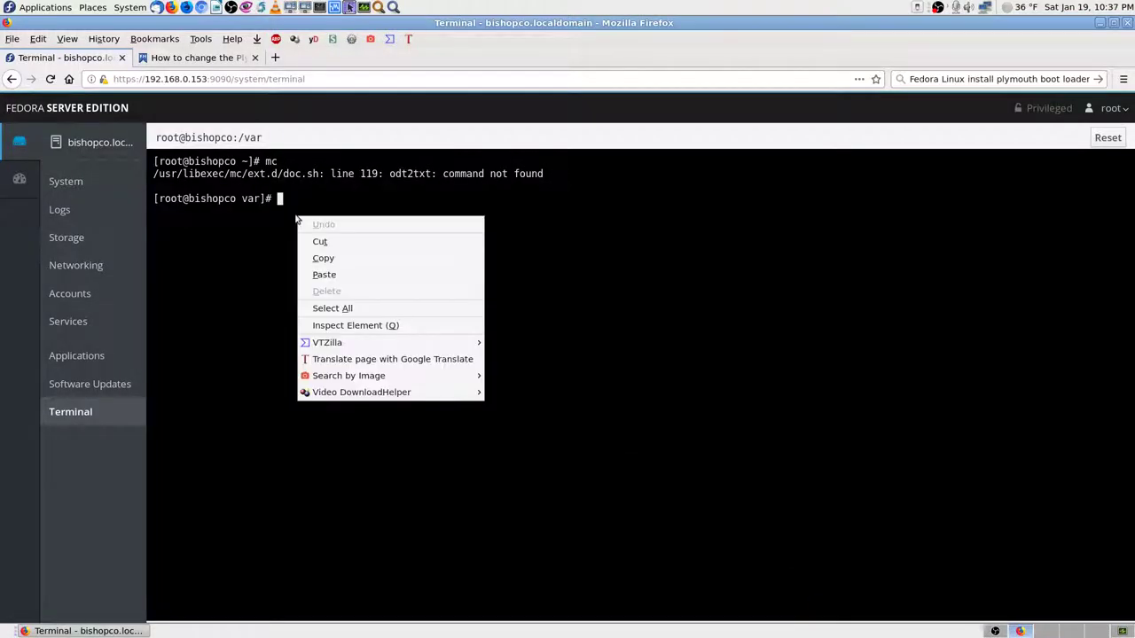
pyautogui.click(337, 277)
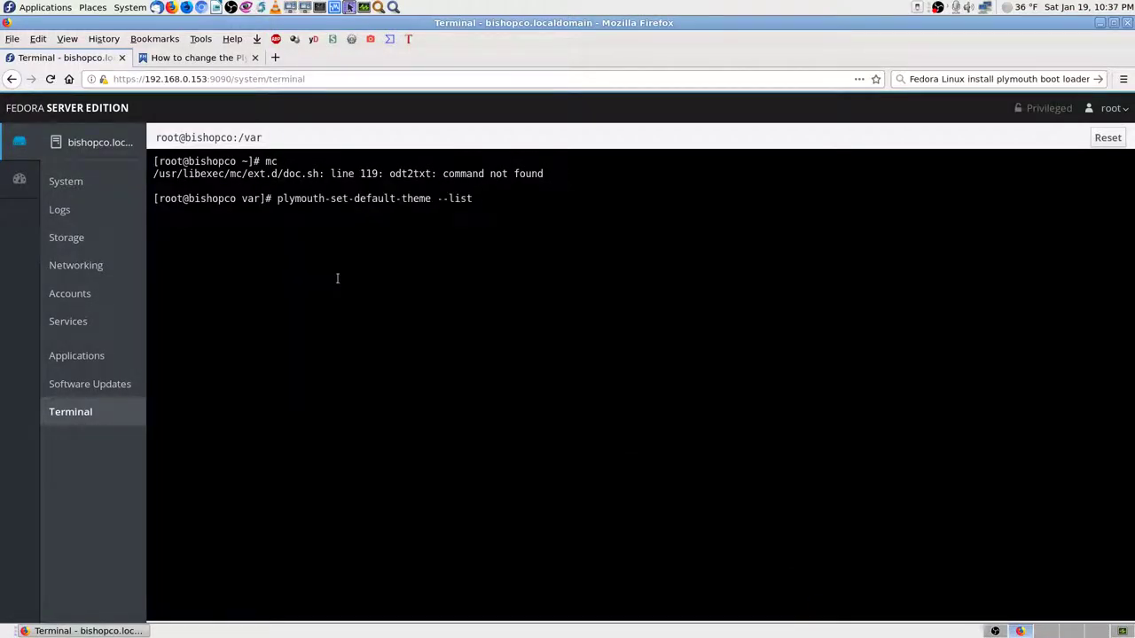
pyautogui.press('Return')
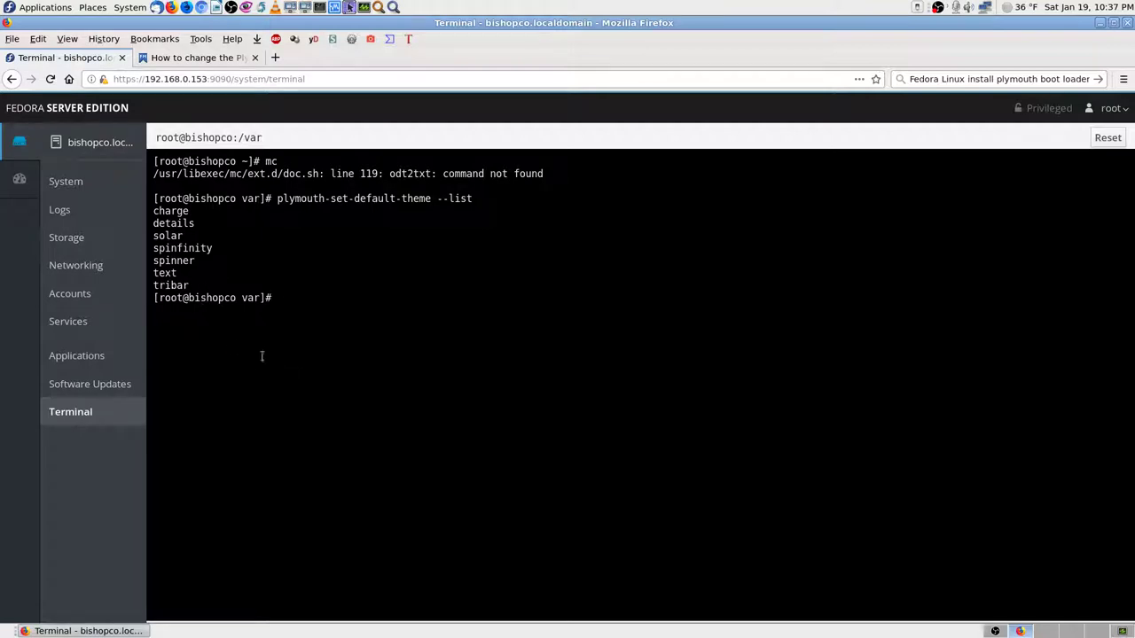
pyautogui.click(175, 56)
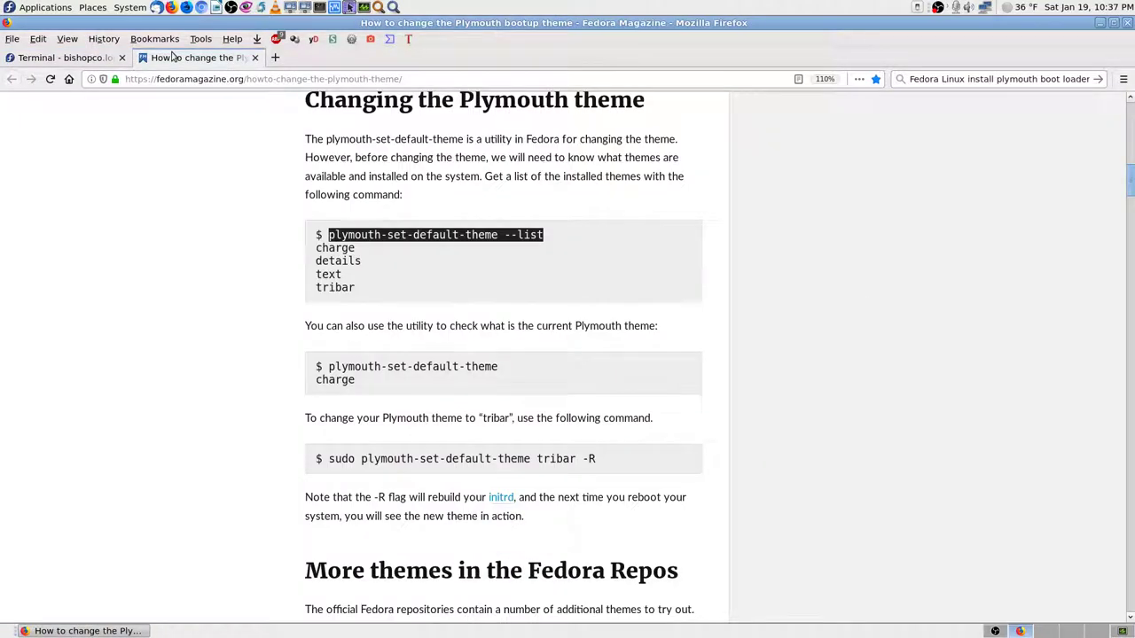
# Copy the plymouth-set-default-theme command from the article's second code box
pyautogui.click(98, 58)
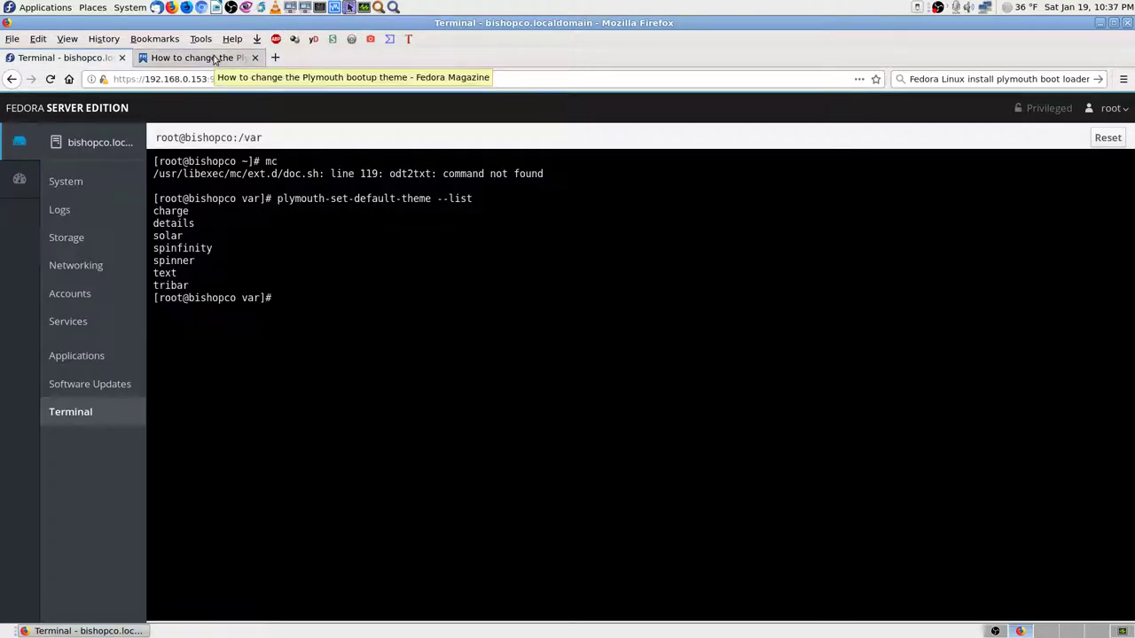
pyautogui.click(215, 58)
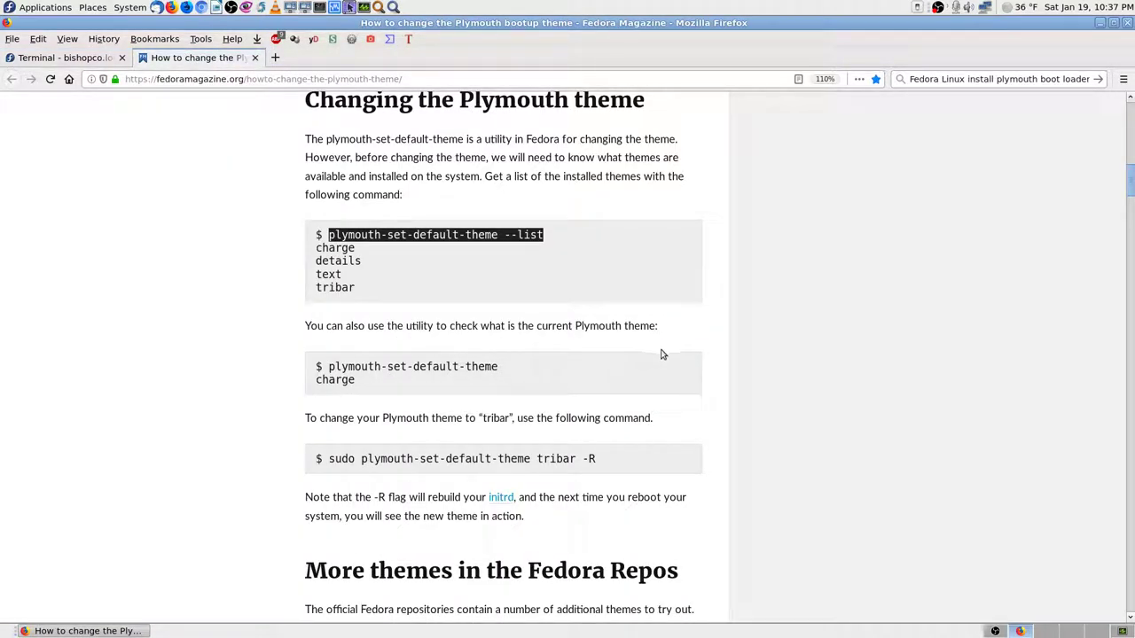
pyautogui.moveTo(329, 366); pyautogui.dragTo(499, 367)
pyautogui.rightClick(485, 364)
pyautogui.click(502, 376)
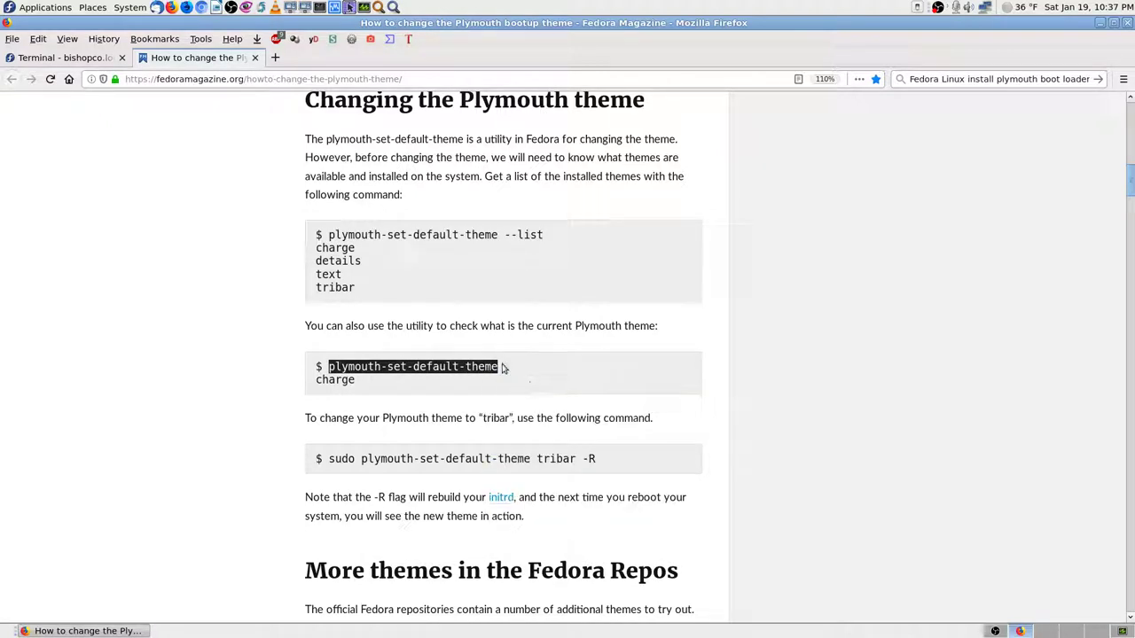
# Paste and run plymouth-set-default-theme in the Cockpit terminal, which reports charge as the current theme
pyautogui.click(97, 60)
pyautogui.rightClick(280, 300)
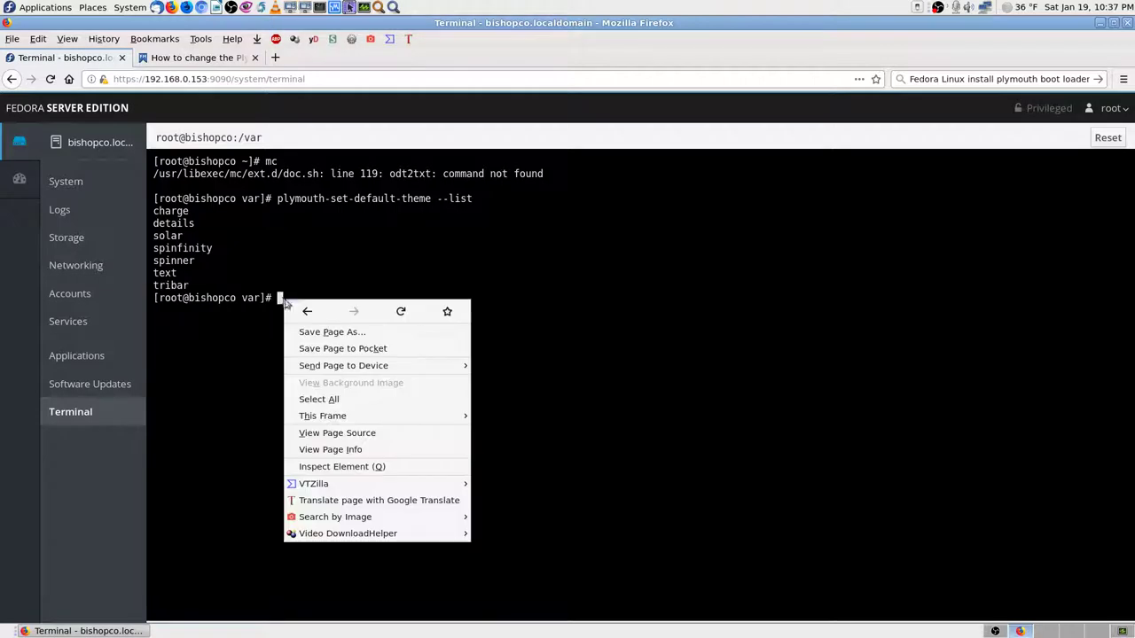
pyautogui.click(250, 385)
pyautogui.rightClick(253, 379)
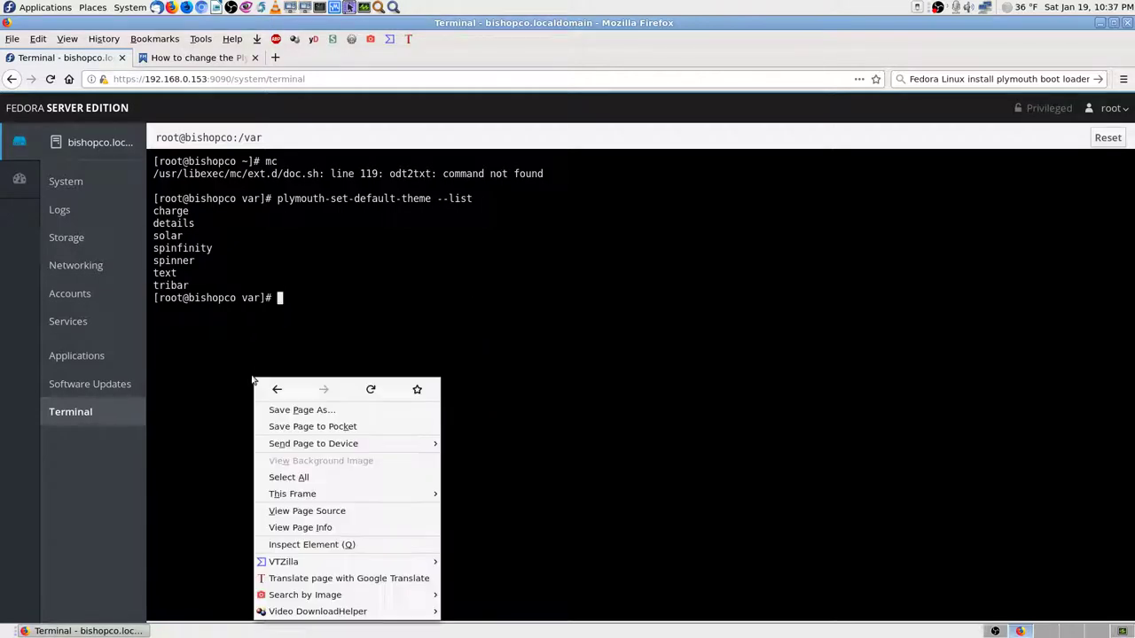
pyautogui.click(312, 327)
pyautogui.rightClick(275, 294)
pyautogui.click(312, 354)
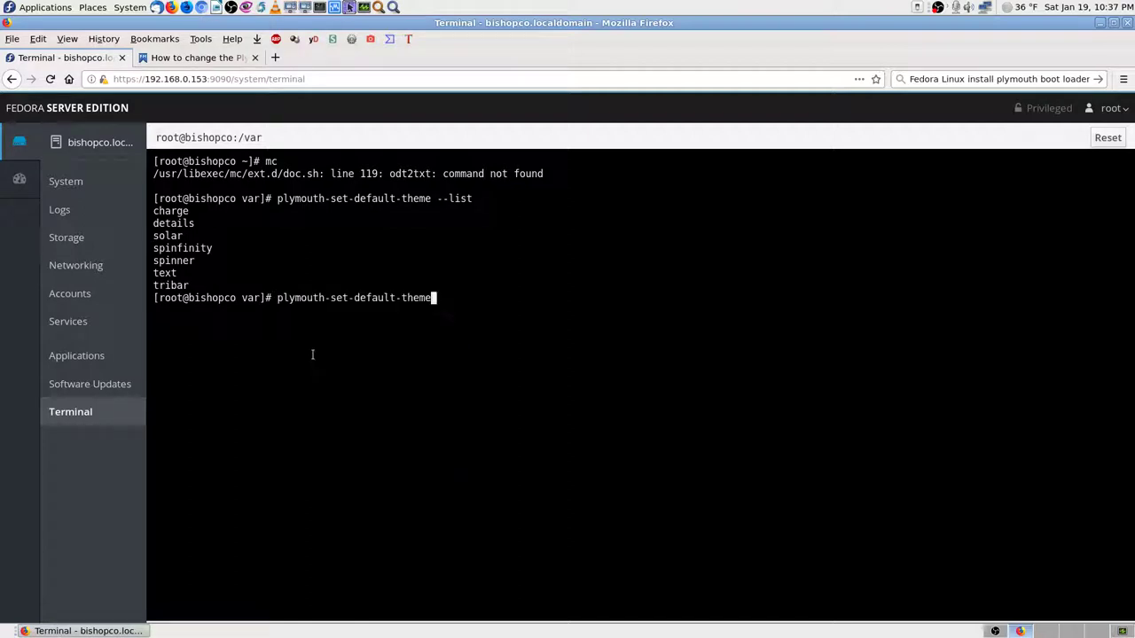
pyautogui.press('Return')
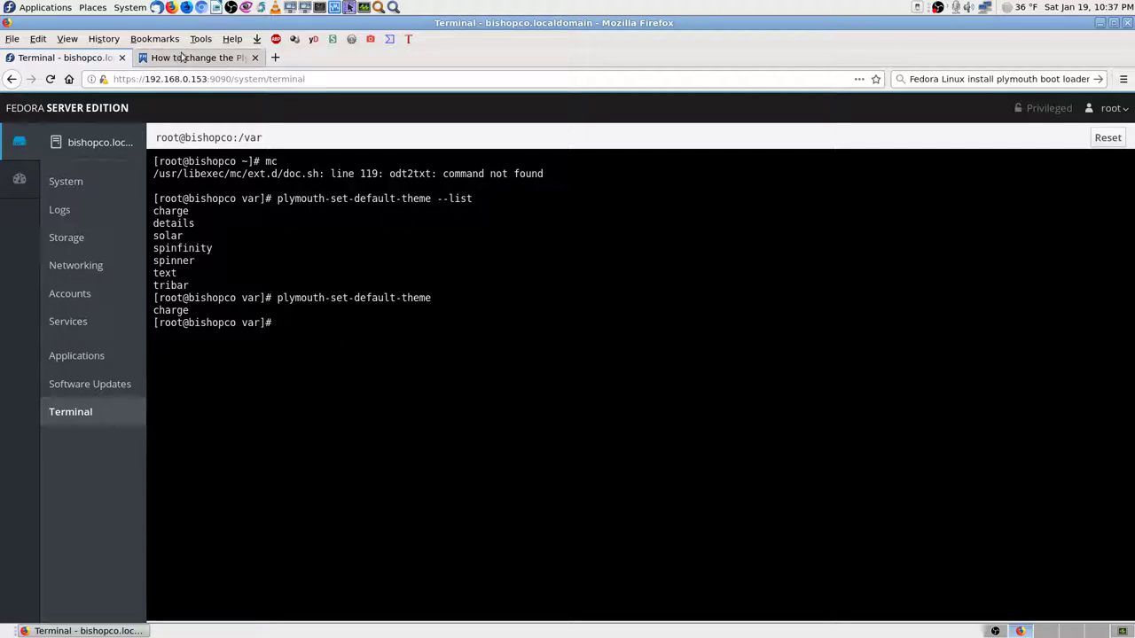
pyautogui.click(182, 57)
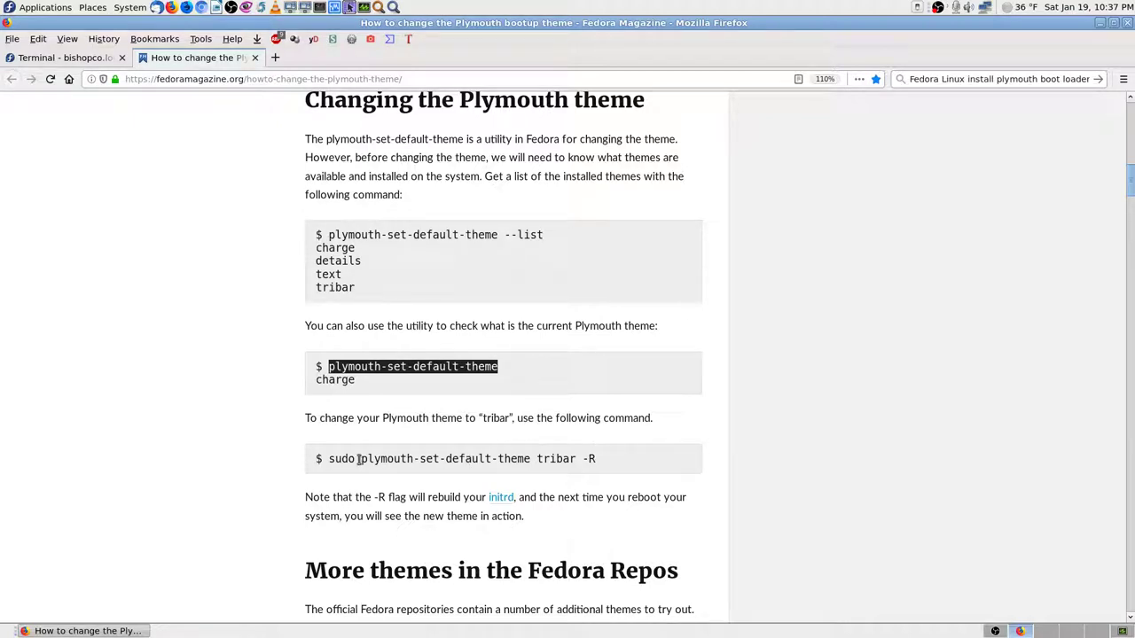
# Copy the 'plymouth-set-default-theme tribar -R' command from the article
pyautogui.moveTo(359, 459); pyautogui.dragTo(596, 463)
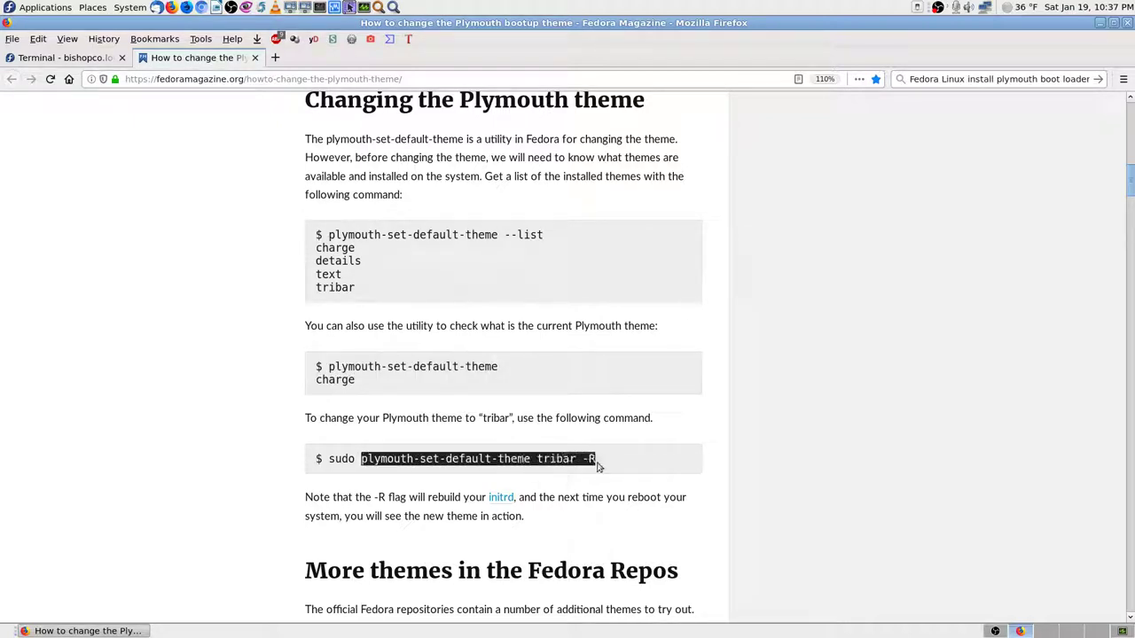
pyautogui.rightClick(586, 464)
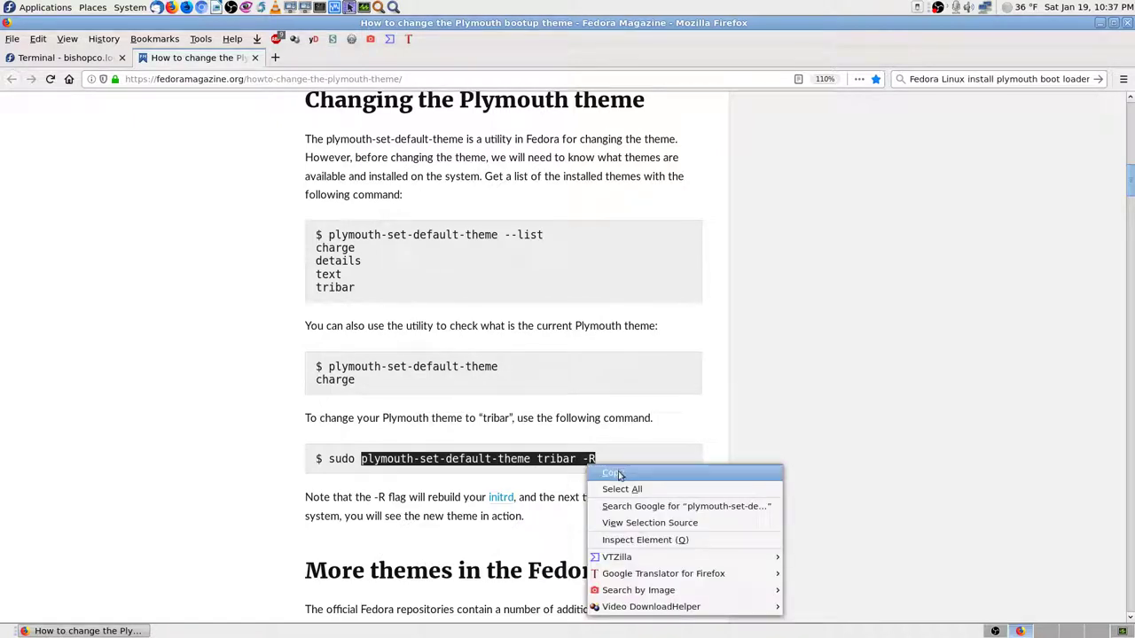
pyautogui.click(619, 475)
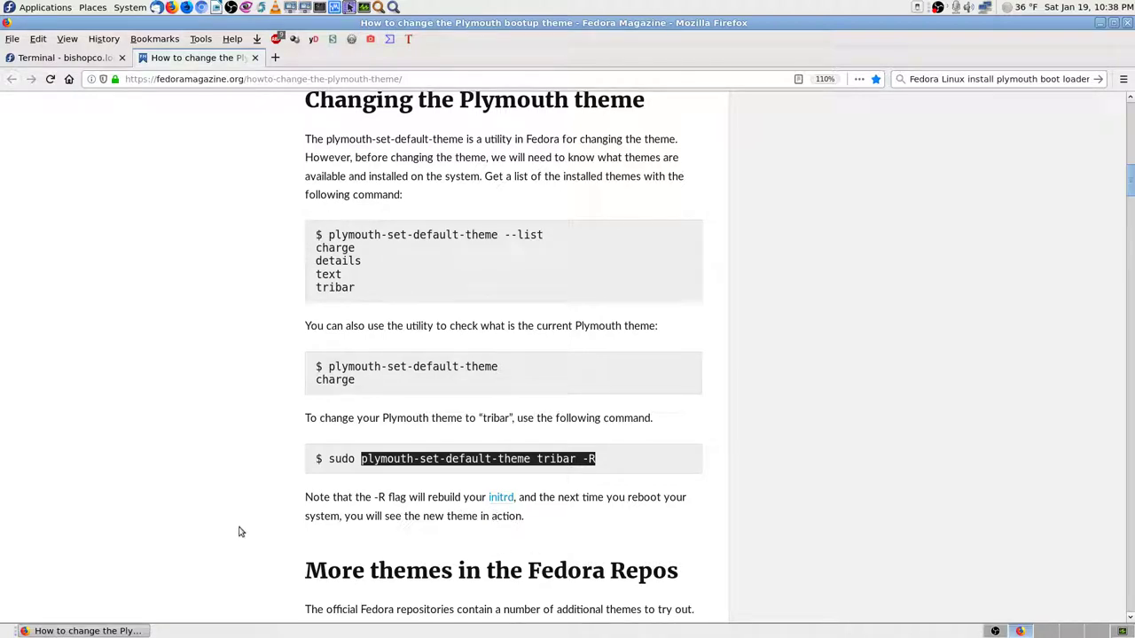
# Scroll down through the Spinner, Spinfinity and hot-dog themes to the article's 27 comments
pyautogui.scroll(-3, 239, 532)
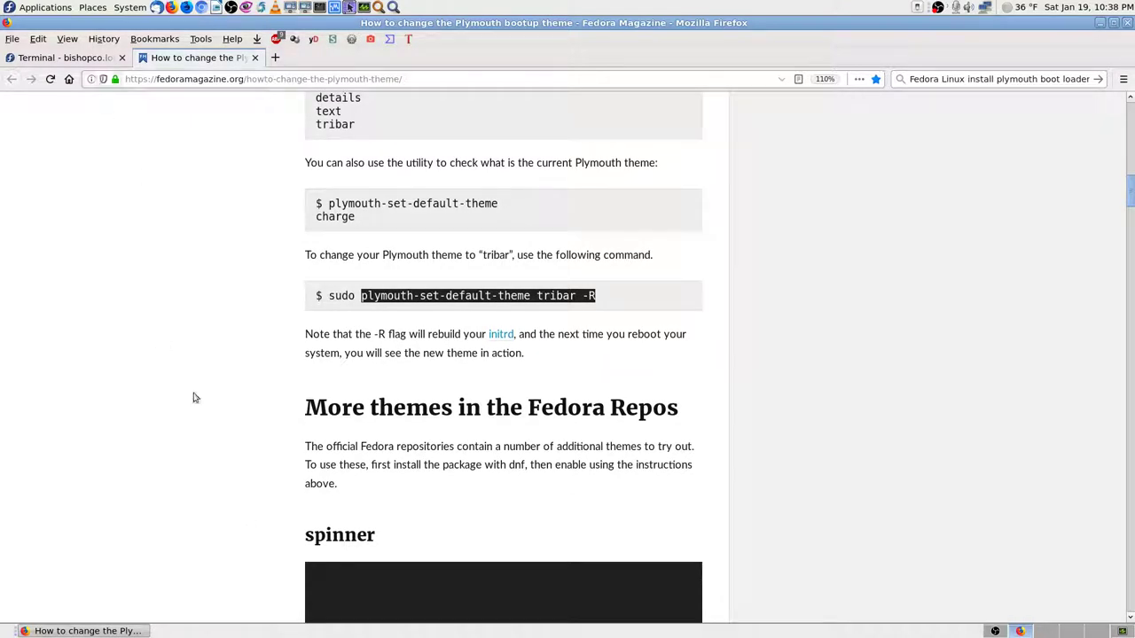
pyautogui.scroll(-3, 263, 458)
pyautogui.scroll(-3, 264, 457)
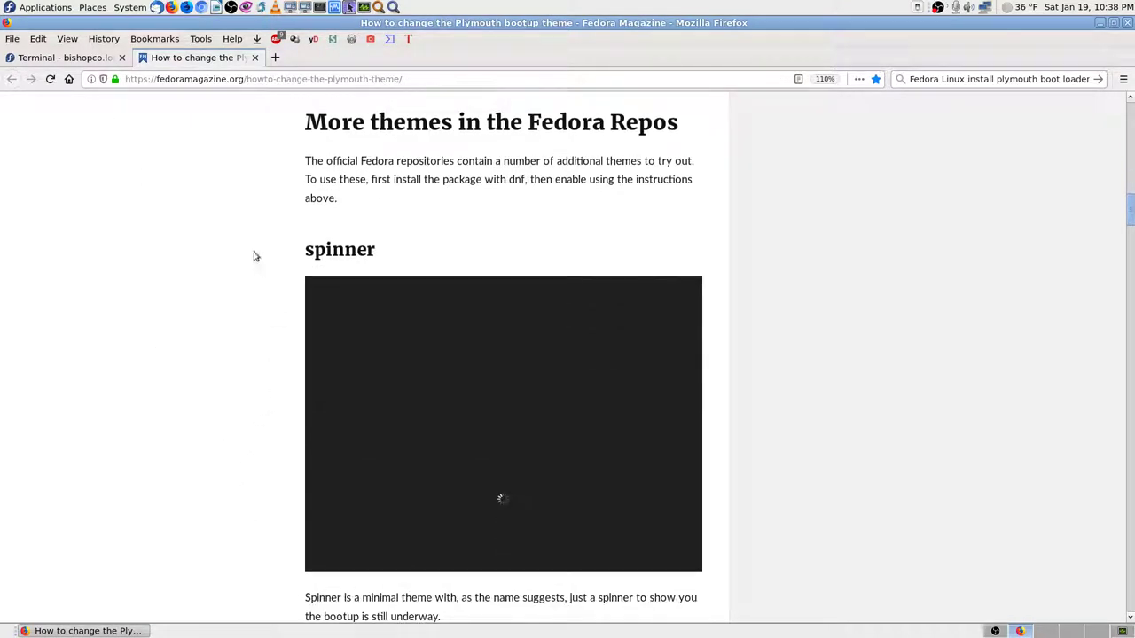
pyautogui.scroll(-8, 262, 328)
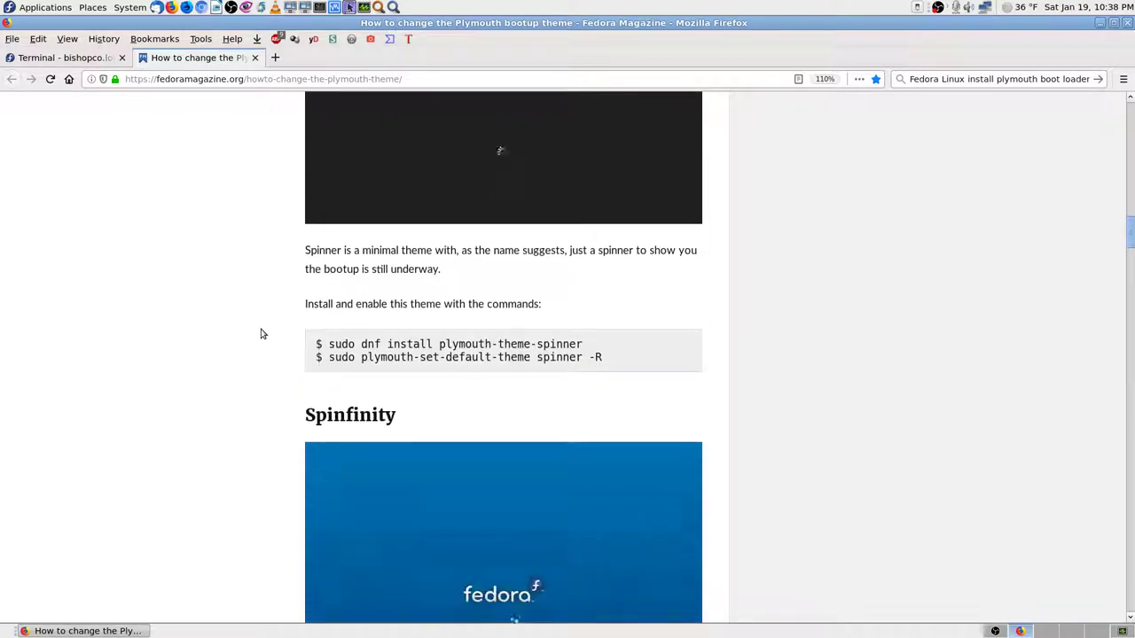
pyautogui.scroll(-5, 261, 333)
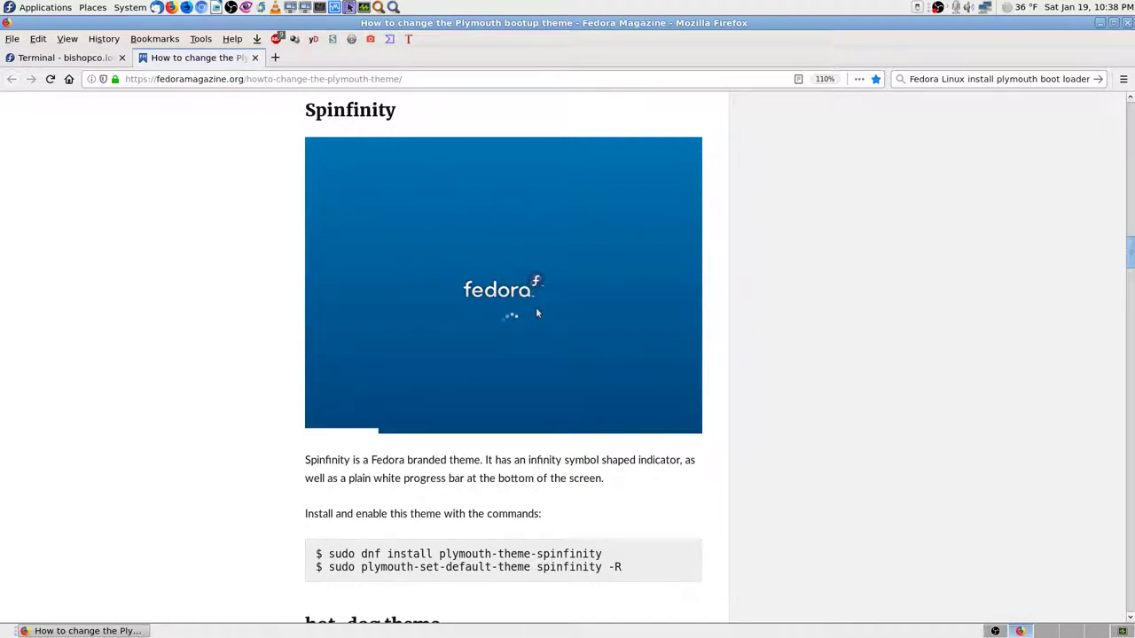
pyautogui.scroll(-7, 535, 313)
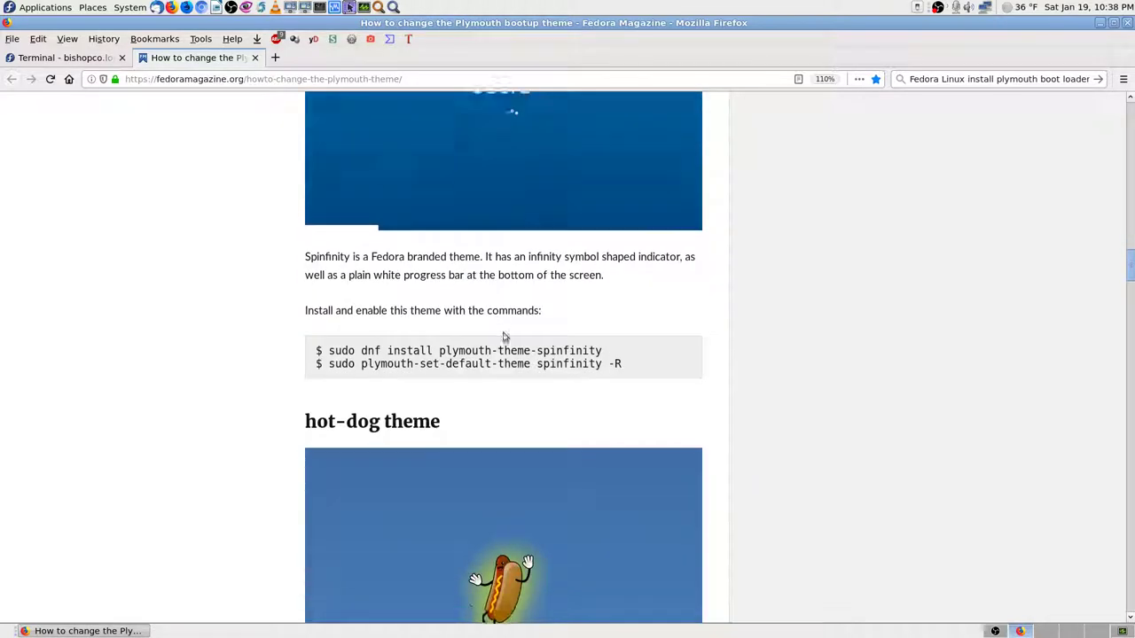
pyautogui.scroll(-12, 785, 401)
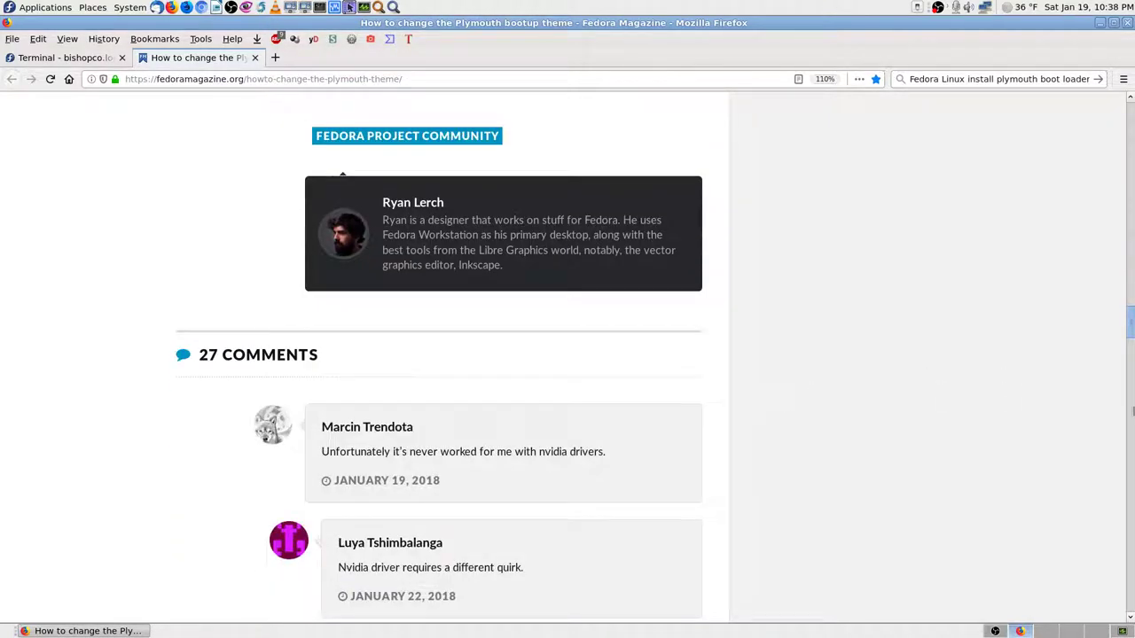
# Scroll back up to the 'Changing the Plymouth theme' section, then return to the Cockpit terminal
pyautogui.moveTo(1131, 331); pyautogui.dragTo(1132, 200)
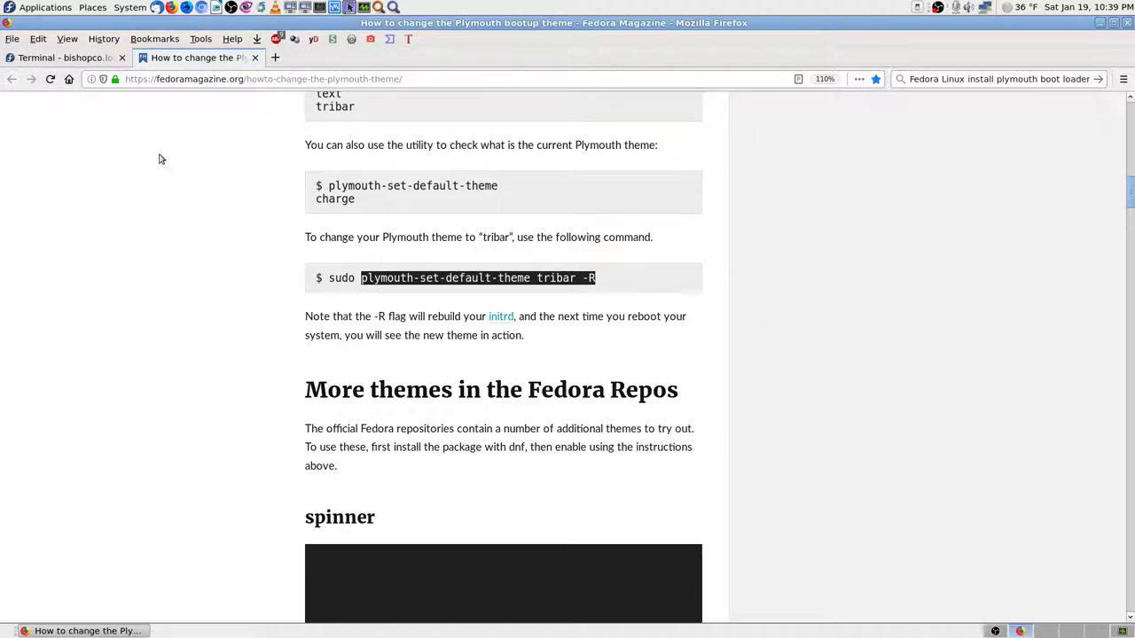
pyautogui.click(95, 58)
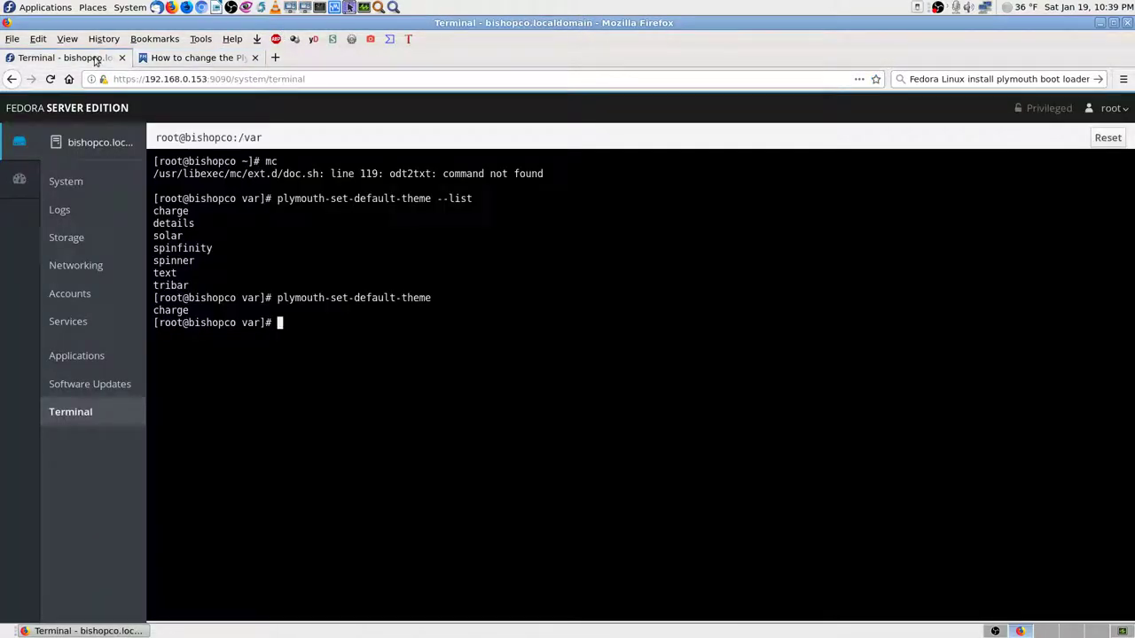
# Paste plymouth-set-default-theme tribar -R at the Cockpit terminal prompt and run it
pyautogui.rightClick(282, 325)
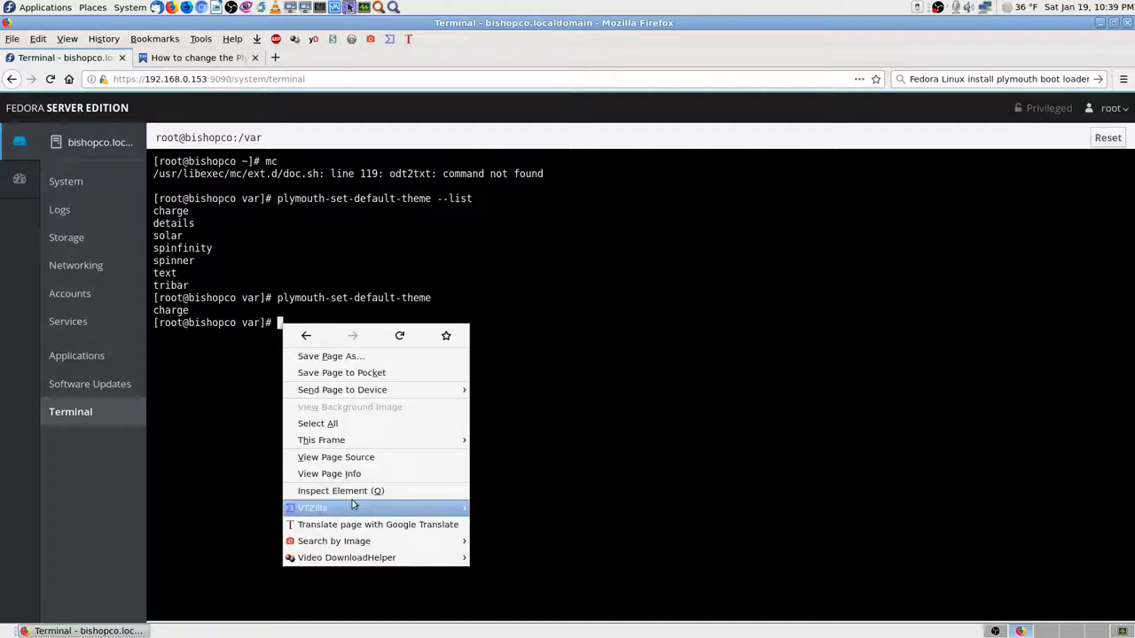
pyautogui.click(612, 363)
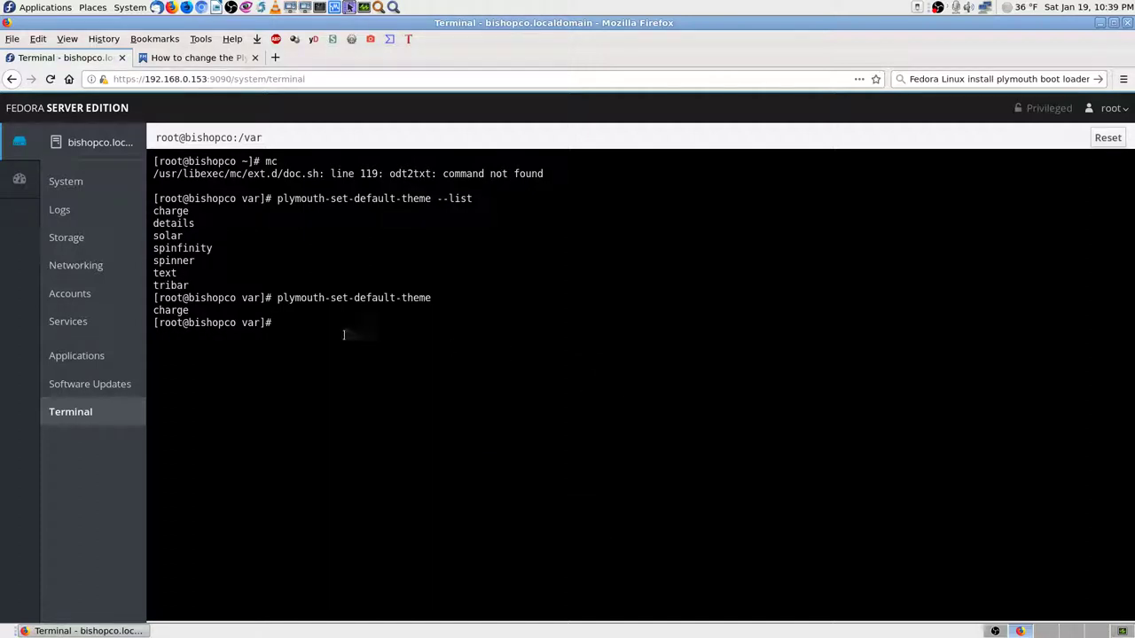
pyautogui.rightClick(283, 325)
pyautogui.click(310, 386)
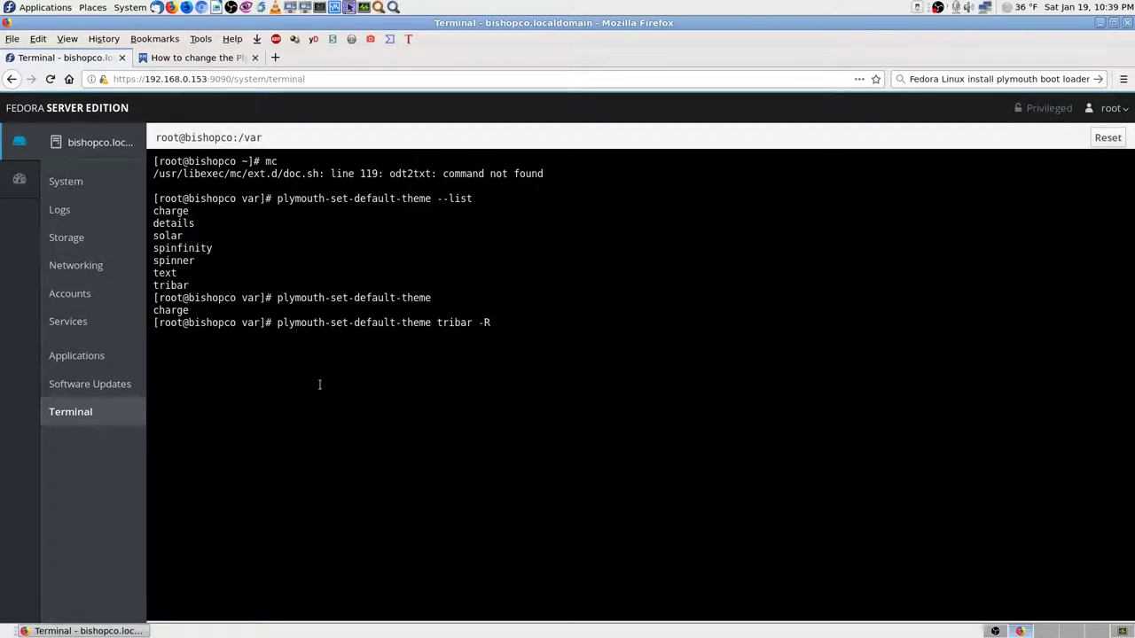
pyautogui.press('Return')
# Copy the terminal text from the --list line to the tribar -R command, then switch to an empty workspace
pyautogui.moveTo(502, 325); pyautogui.dragTo(152, 201)
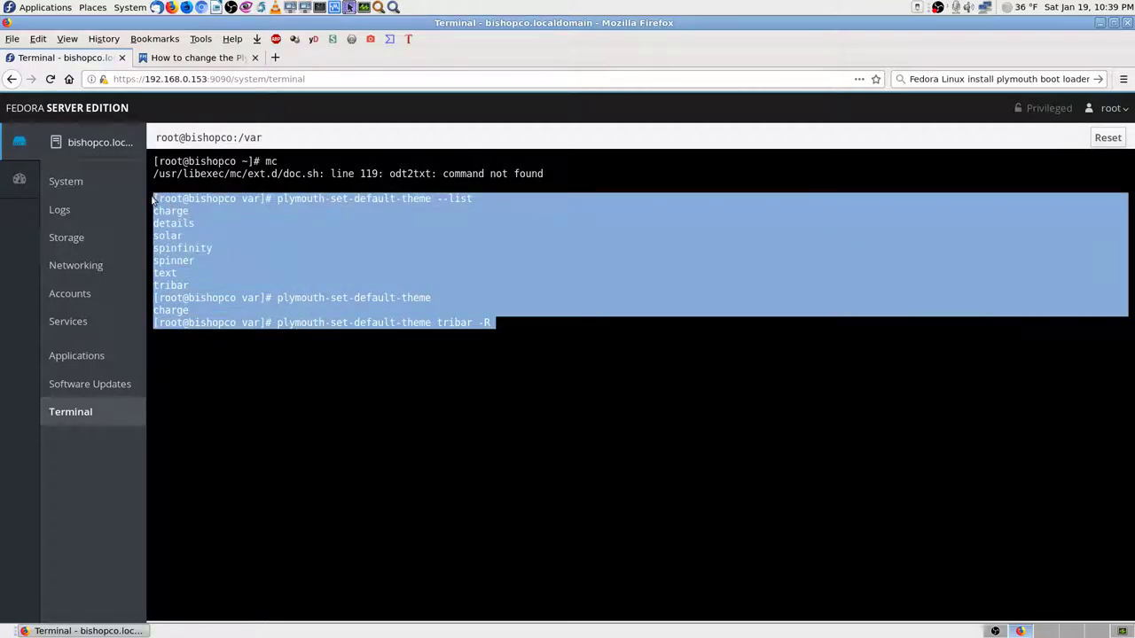
pyautogui.rightClick(213, 216)
pyautogui.click(241, 260)
pyautogui.click(219, 361)
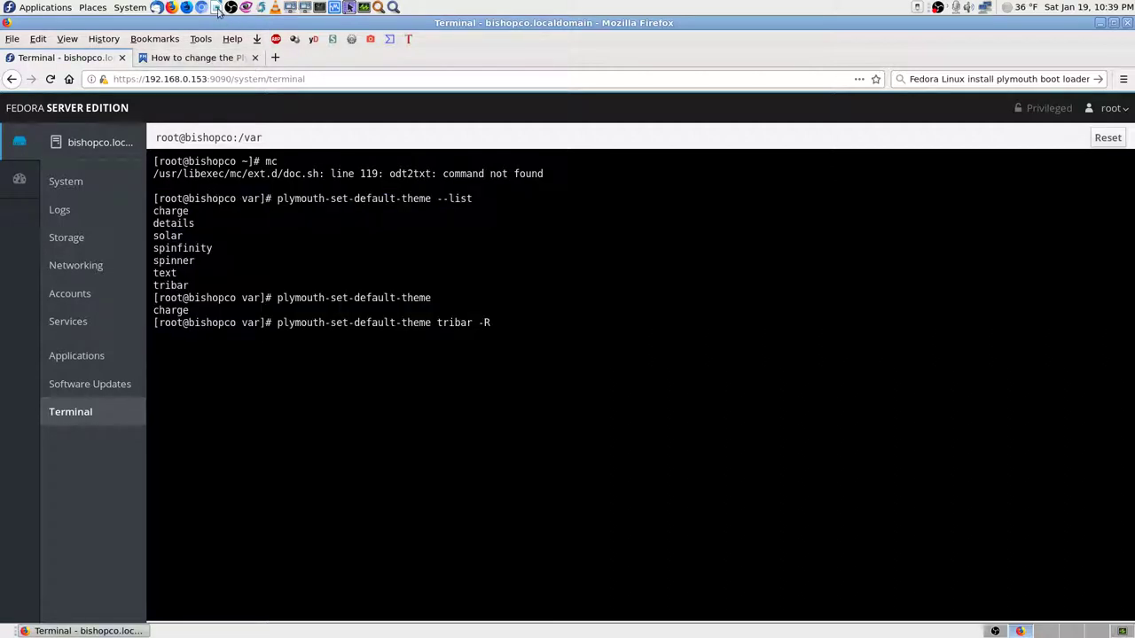
pyautogui.click(1044, 632)
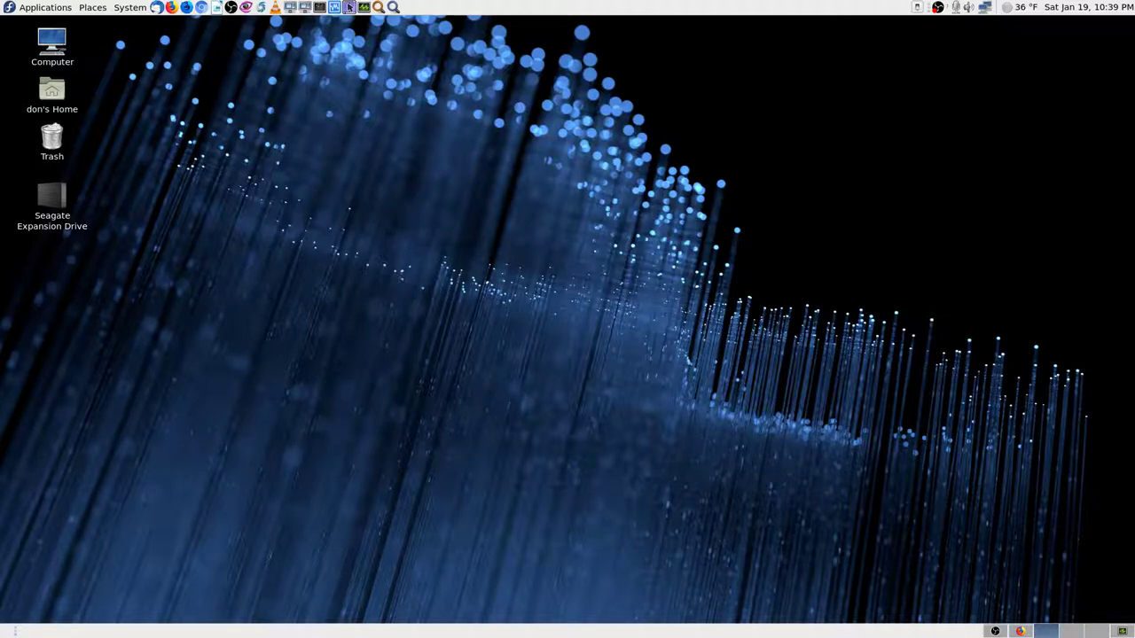
# Launch LibreOffice Writer to get a blank Untitled 1 document
pyautogui.click(215, 7)
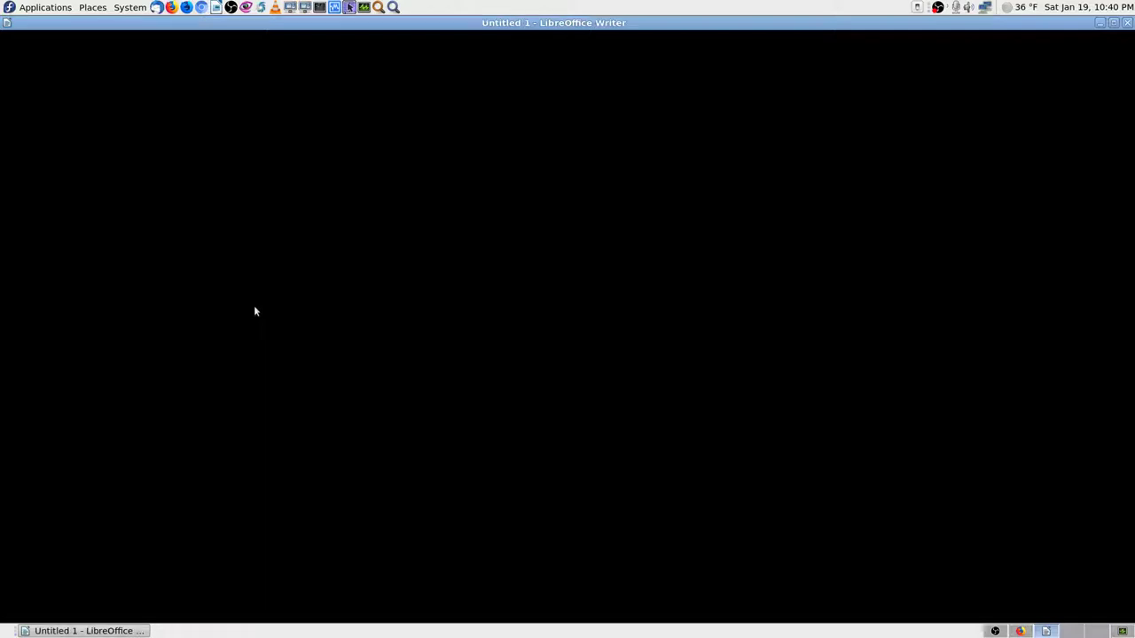
pyautogui.hotkey('ctrl', 'f')
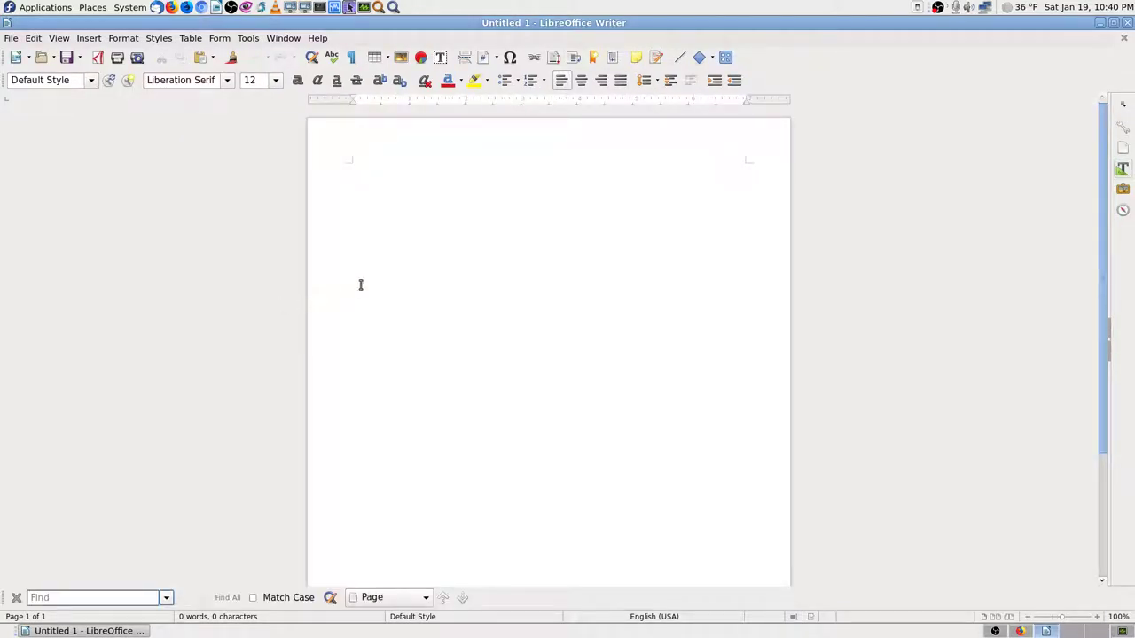
# Paste the terminal output, undo the shaded result, and set the font size to 14
pyautogui.click(377, 256)
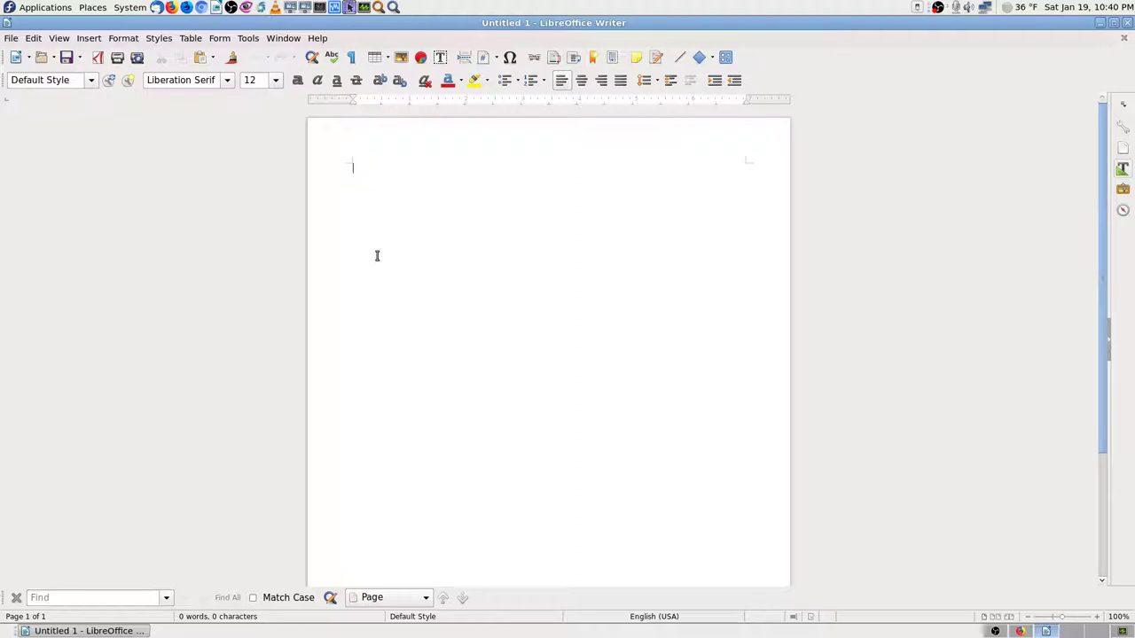
pyautogui.hotkey('ctrl', 'v')
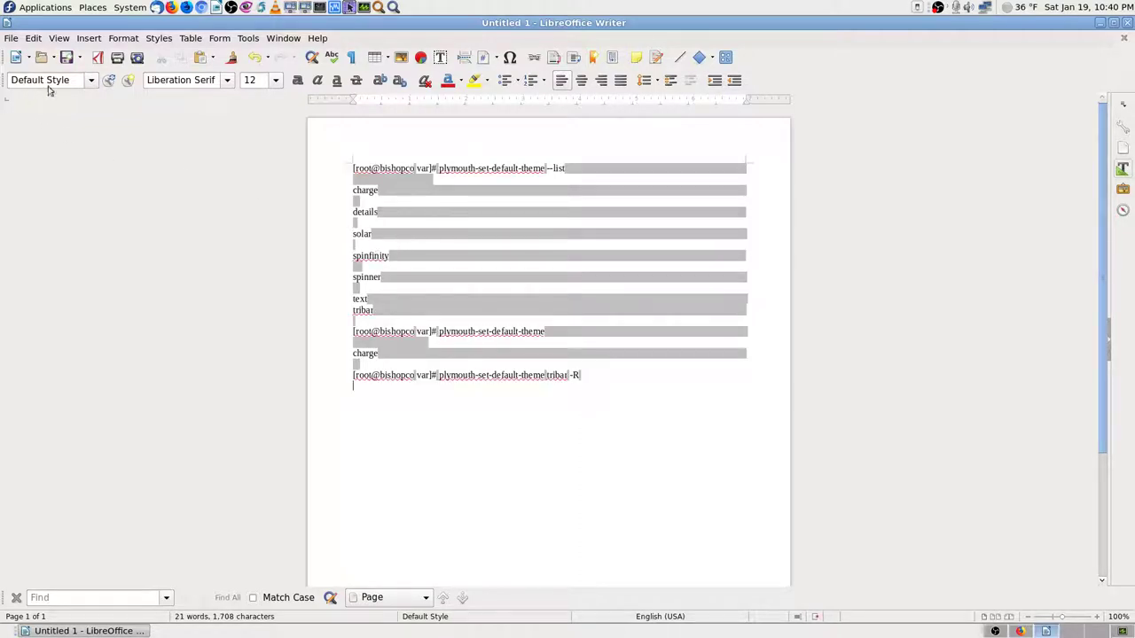
pyautogui.click(254, 57)
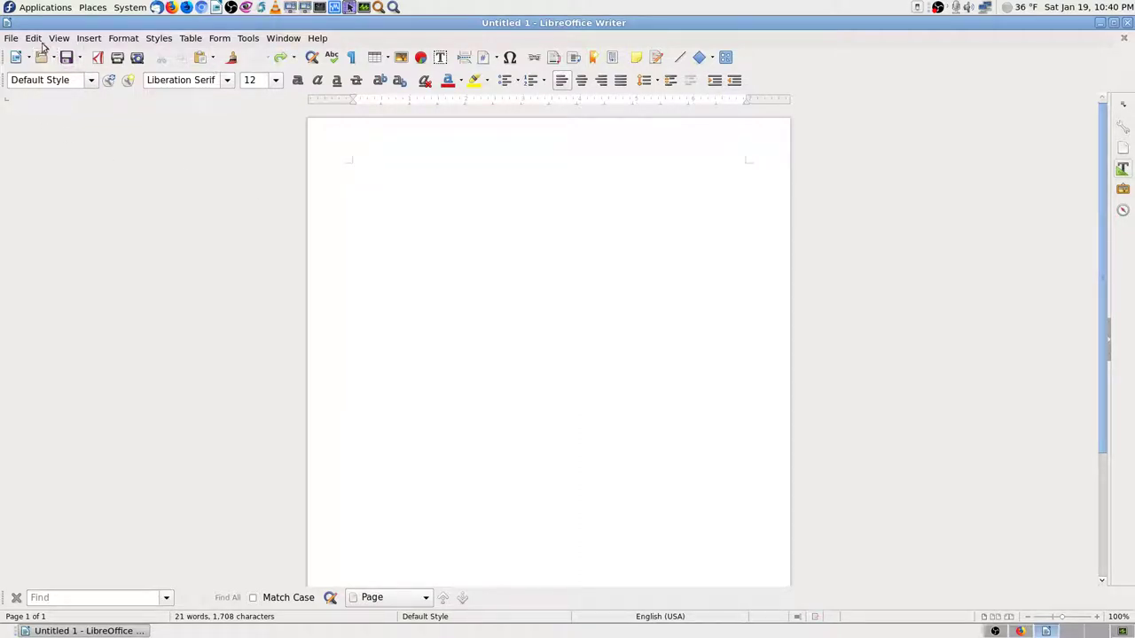
pyautogui.click(275, 80)
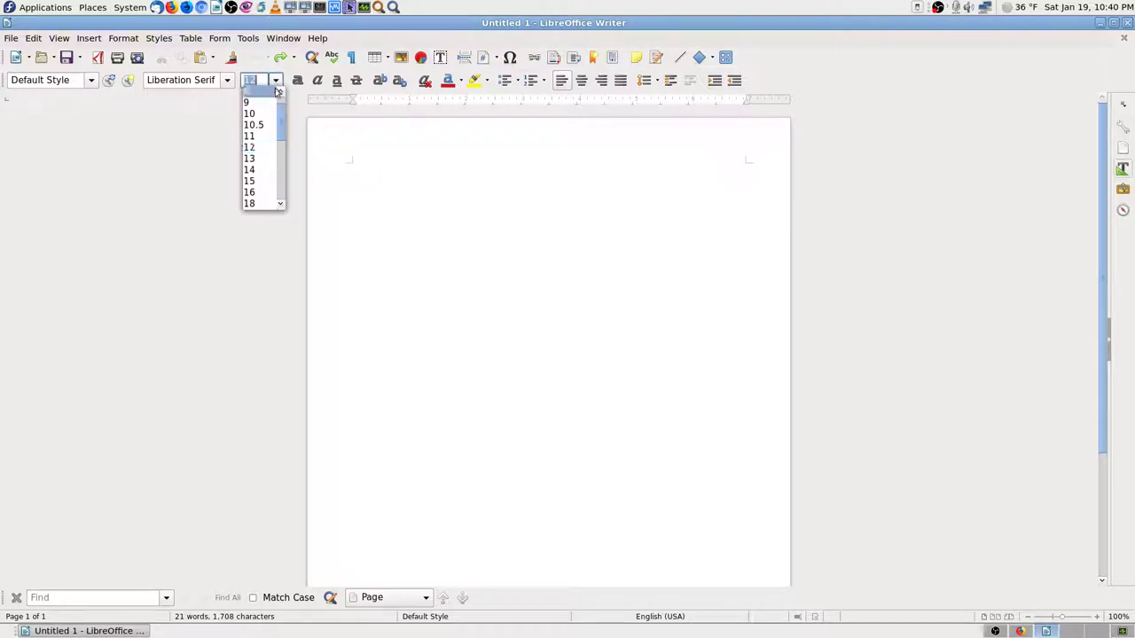
pyautogui.click(263, 168)
# Re-insert the terminal text using Edit > Paste Unformatted Text instead of a formatted paste
pyautogui.click(59, 38)
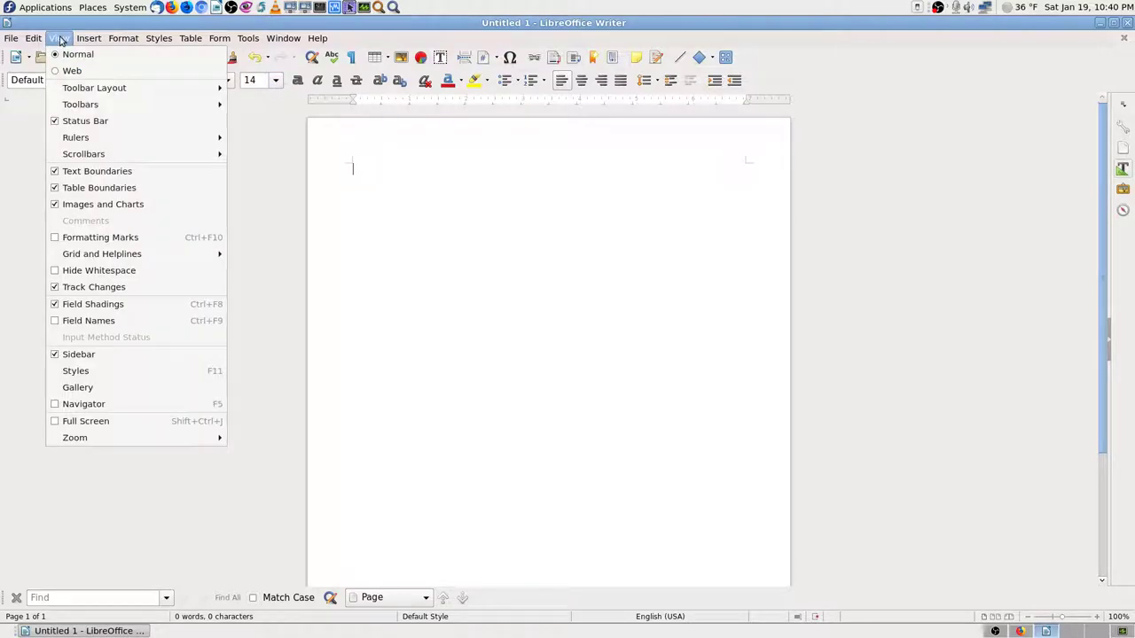
pyautogui.moveTo(33, 40)
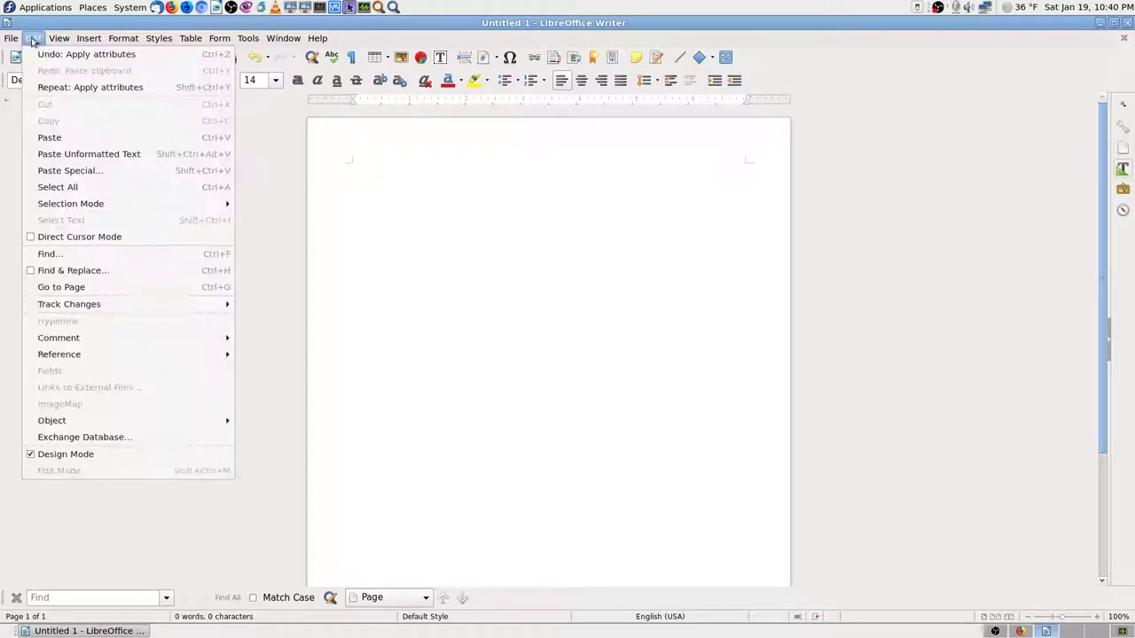
pyautogui.click(93, 137)
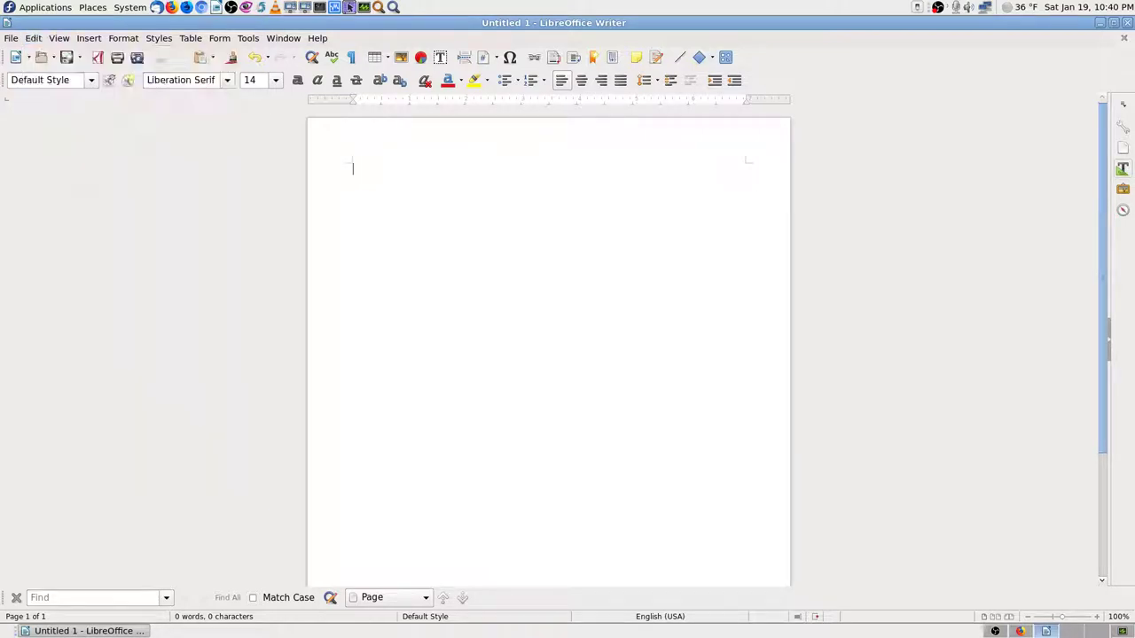
pyautogui.click(254, 57)
pyautogui.click(35, 39)
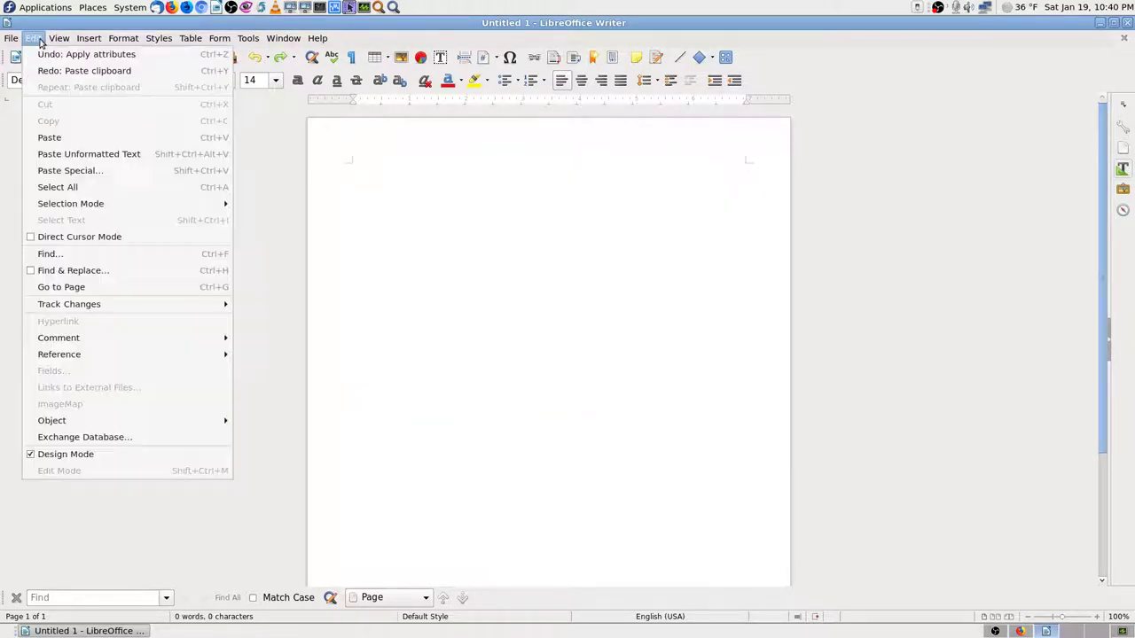
pyautogui.click(119, 156)
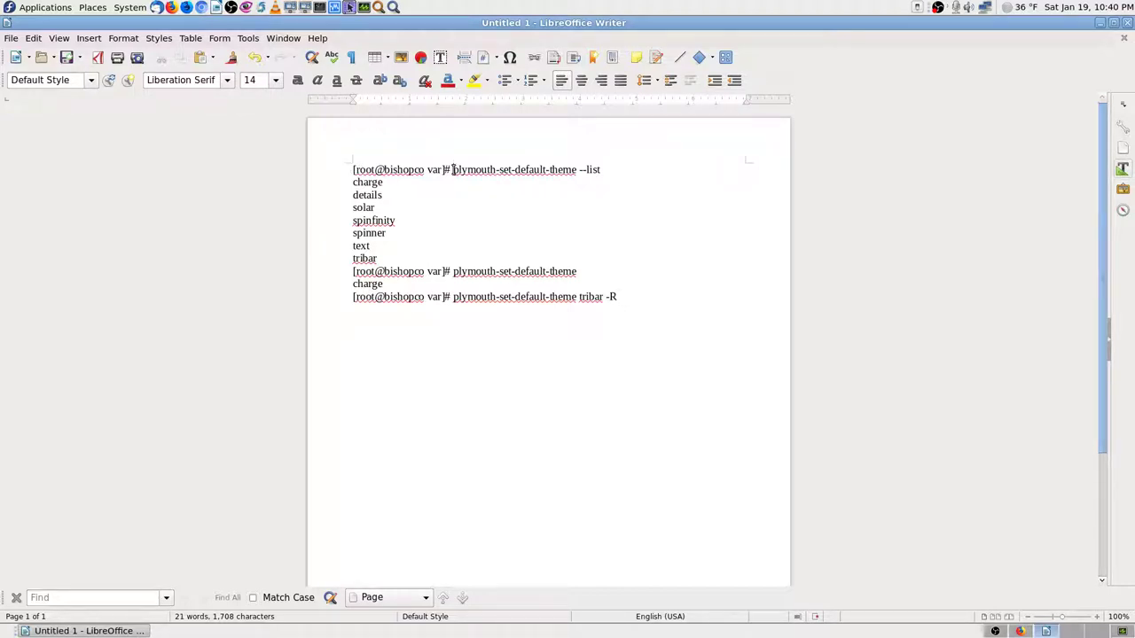
# Add the title 'Fedora Linux Boot Screen Animation plymouth-set-default-theme' at the top and select it
pyautogui.moveTo(454, 169); pyautogui.dragTo(576, 170)
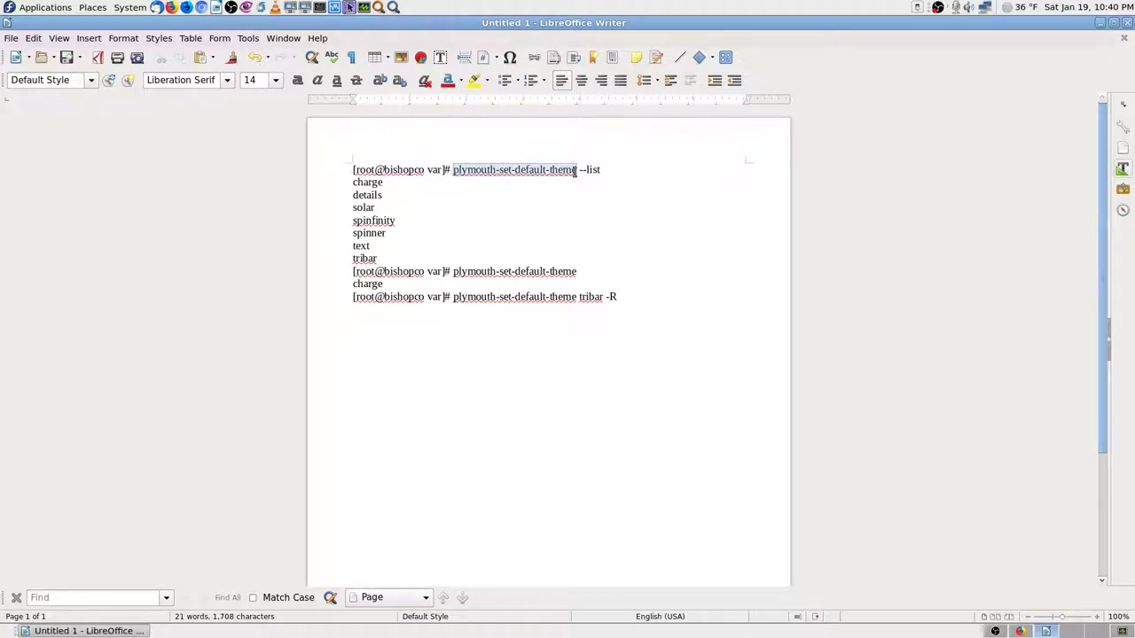
pyautogui.rightClick(553, 170)
pyautogui.click(588, 195)
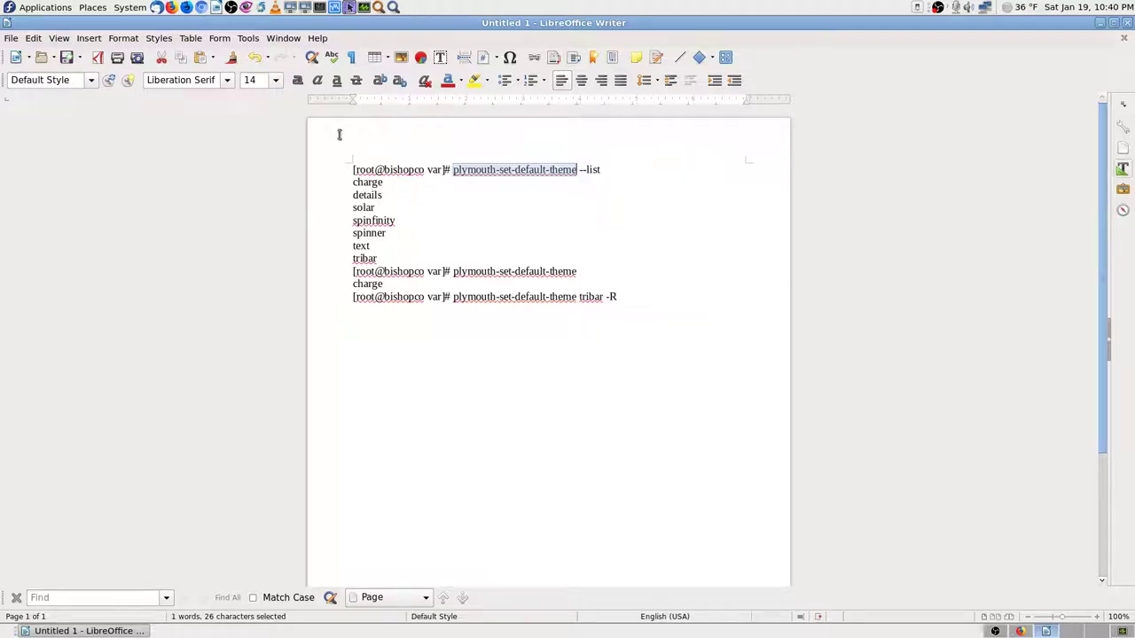
pyautogui.click(370, 150)
pyautogui.press('Return')
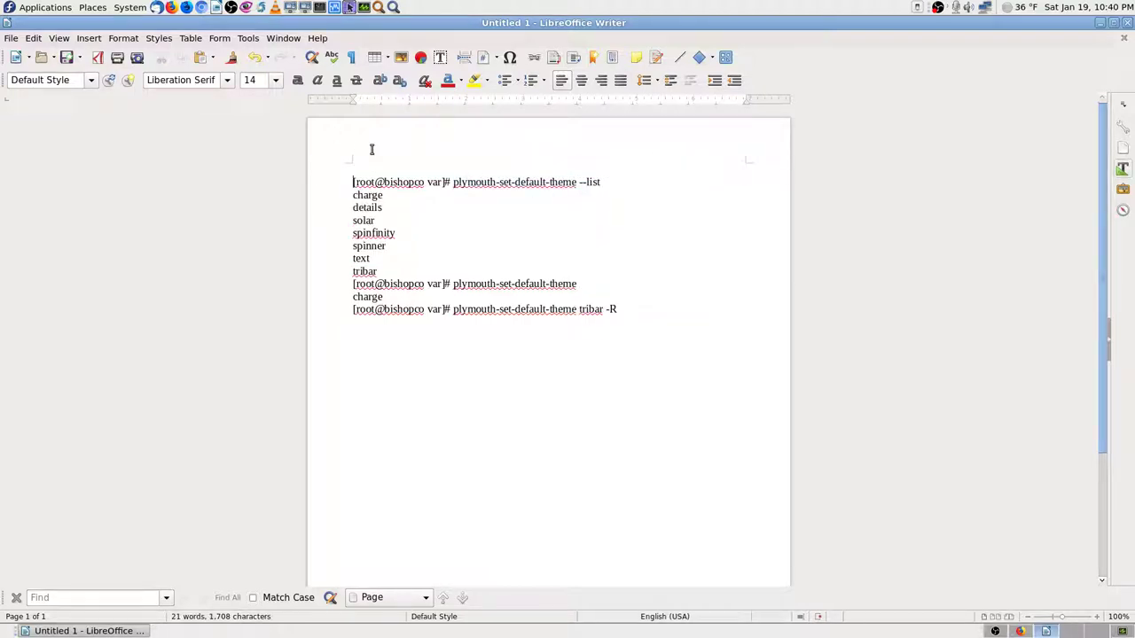
pyautogui.press('Return')
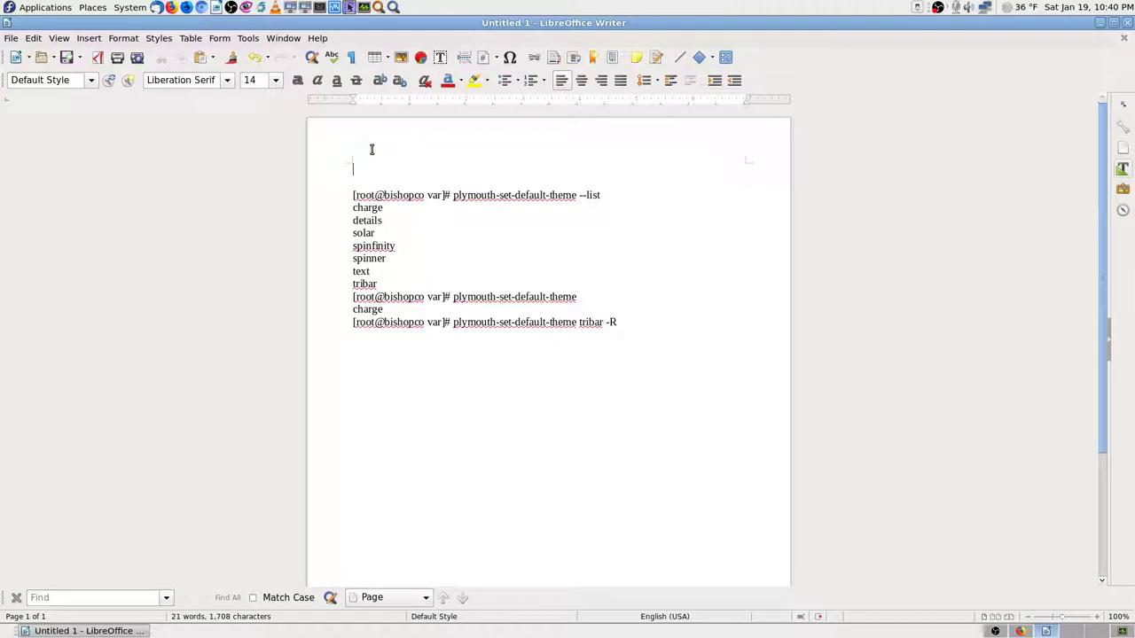
pyautogui.write('Fedora Linux Boot Screen A')
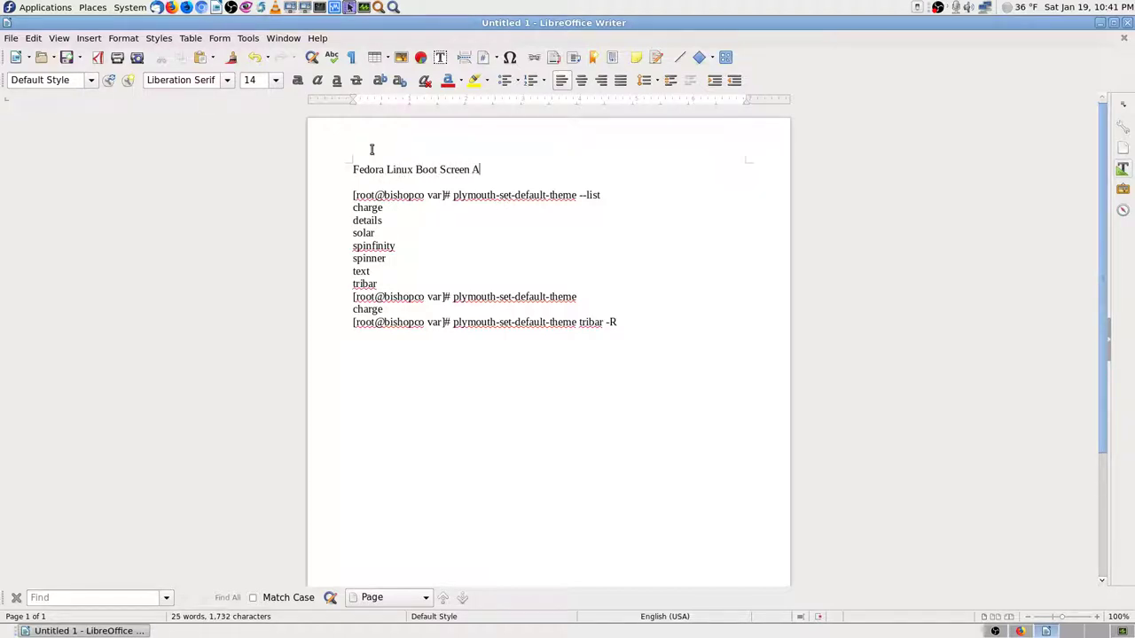
pyautogui.write('mation')
pyautogui.hotkey('ctrl', 'v')
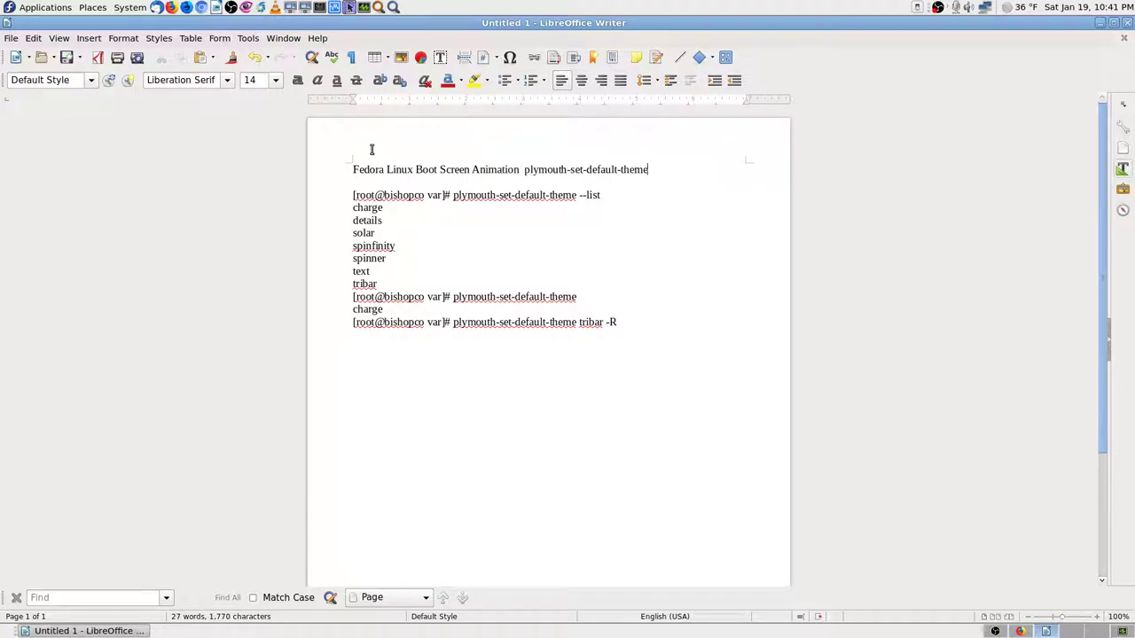
pyautogui.hotkey('shift', 'Left')
pyautogui.hotkey('shift', 'Left')
pyautogui.hotkey('shift', 'Left')
pyautogui.hotkey('shift', 'Left')
pyautogui.hotkey('shift', 'Left')
pyautogui.hotkey('shift', 'Left')
pyautogui.hotkey('shift', 'Left')
pyautogui.hotkey('shift', 'Left')
pyautogui.hotkey('shift', 'Left')
pyautogui.hotkey('shift', 'Left')
pyautogui.hotkey('shift', 'Left')
pyautogui.hotkey('shift', 'Left')
pyautogui.hotkey('shift', 'Left')
pyautogui.hotkey('shift', 'Left')
pyautogui.hotkey('shift', 'Left')
pyautogui.hotkey('shift', 'Left')
pyautogui.hotkey('shift', 'Left')
pyautogui.hotkey('shift', 'Left')
pyautogui.hotkey('shift', 'Left')
pyautogui.hotkey('shift', 'Left')
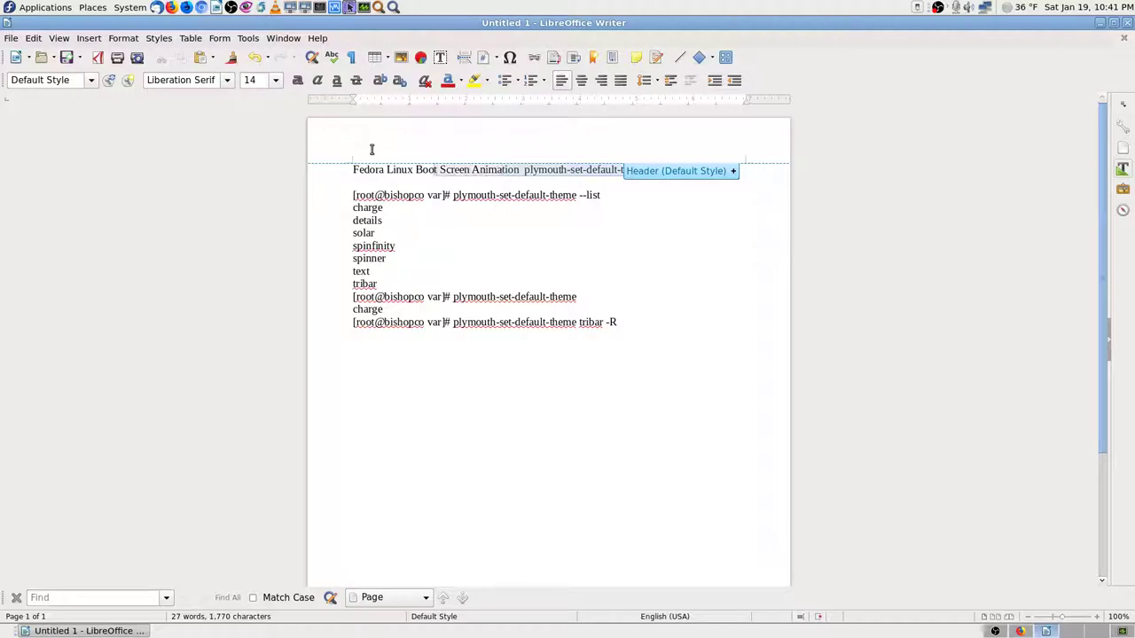
pyautogui.hotkey('shift', 'Left')
pyautogui.hotkey('shift', 'Left')
pyautogui.hotkey('shift', 'Left')
pyautogui.hotkey('shift', 'Left')
pyautogui.hotkey('shift', 'Left')
pyautogui.hotkey('shift', 'Left')
pyautogui.hotkey('shift', 'Left')
pyautogui.hotkey('shift', 'Left')
pyautogui.hotkey('shift', 'Left')
pyautogui.hotkey('shift', 'Left')
pyautogui.hotkey('shift', 'Left')
pyautogui.hotkey('shift', 'Left')
pyautogui.hotkey('shift', 'Left')
pyautogui.hotkey('shift', 'Left')
pyautogui.hotkey('shift', 'Left')
pyautogui.hotkey('shift', 'Left')
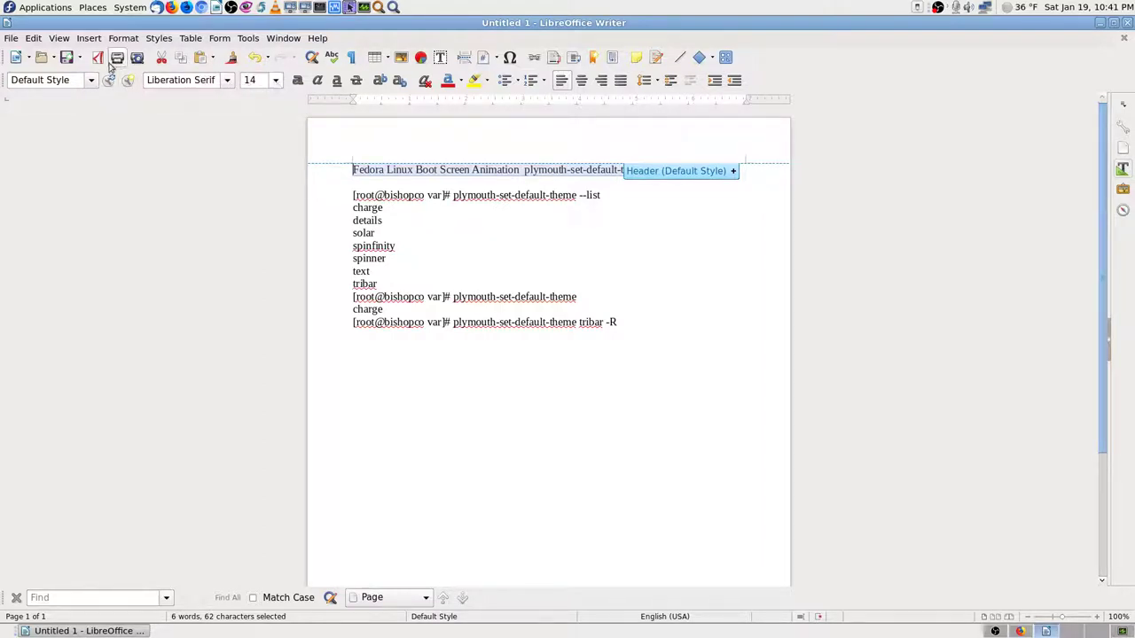
# Save as 'Fedora Linux Boot Screen Animation plymouth-set-default-theme.txt' in Documents/Fedora 29 info, keeping text format
pyautogui.click(79, 58)
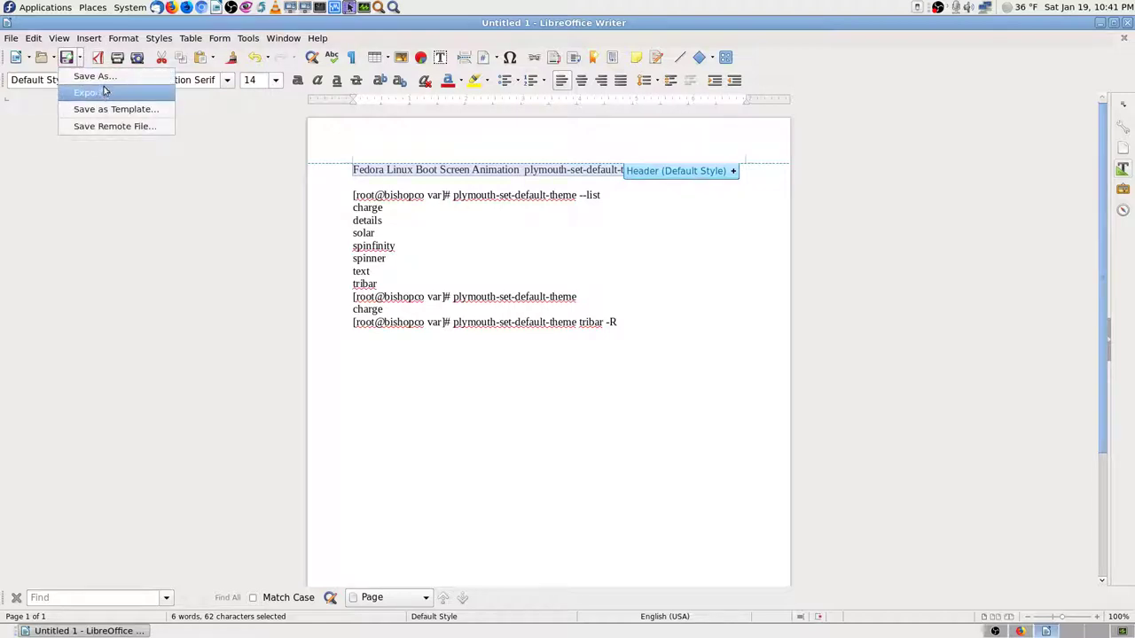
pyautogui.click(104, 91)
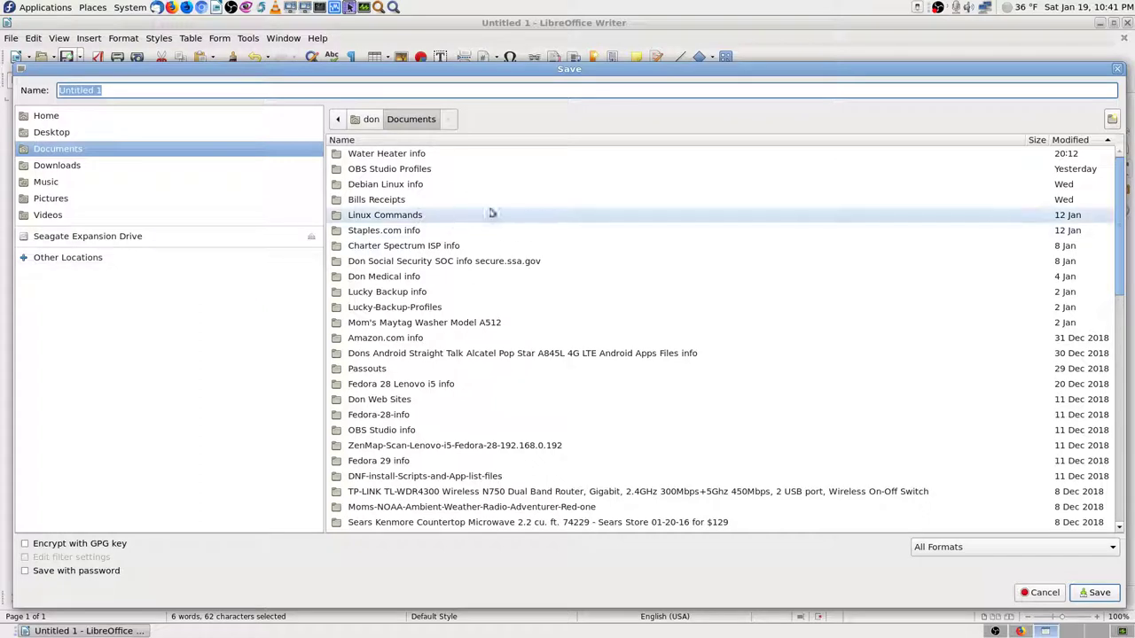
pyautogui.click(397, 176)
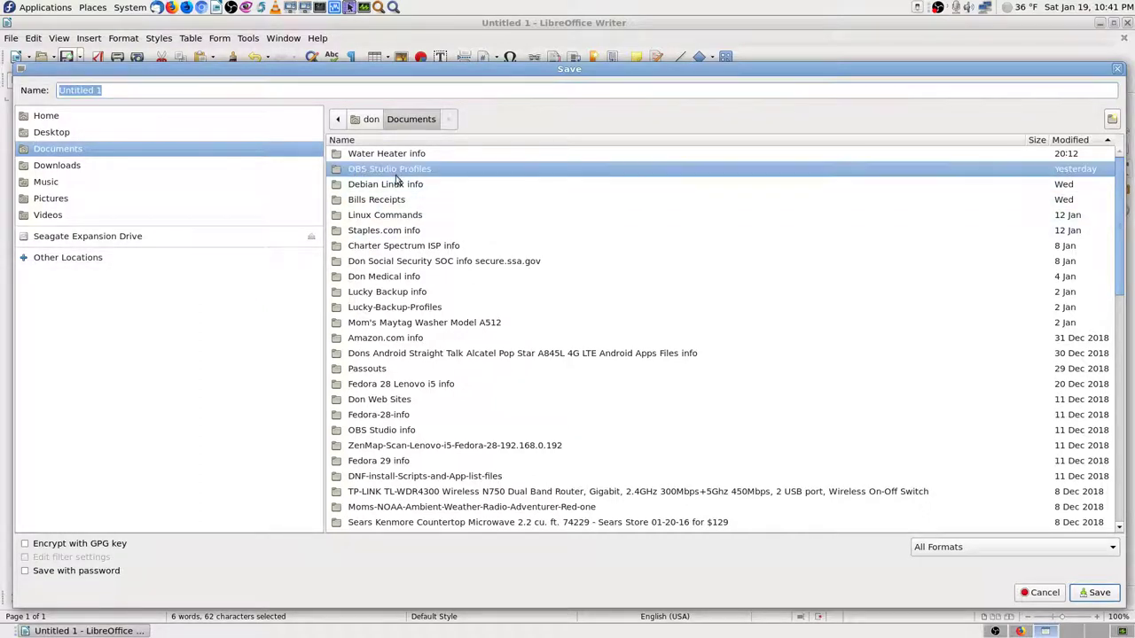
pyautogui.write('f')
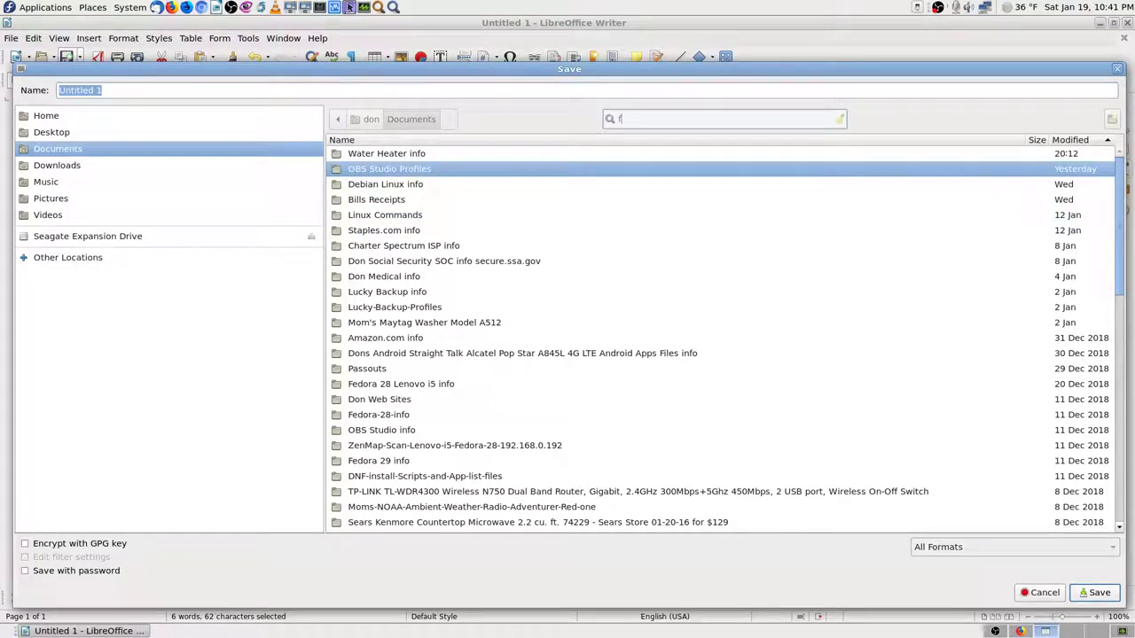
pyautogui.write('edora')
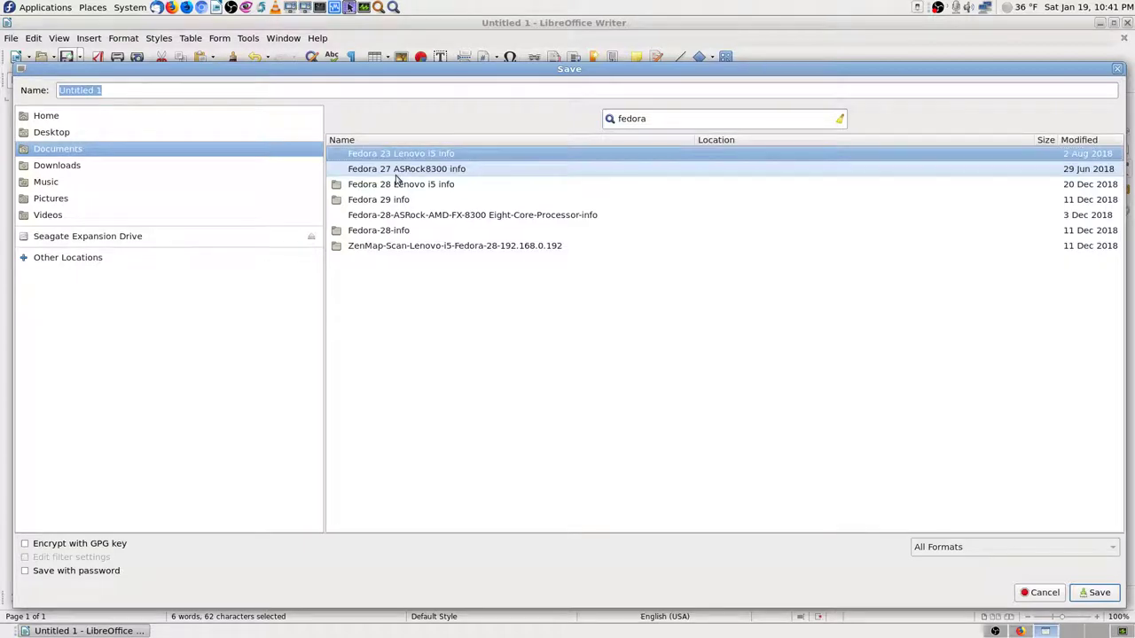
pyautogui.click(418, 205)
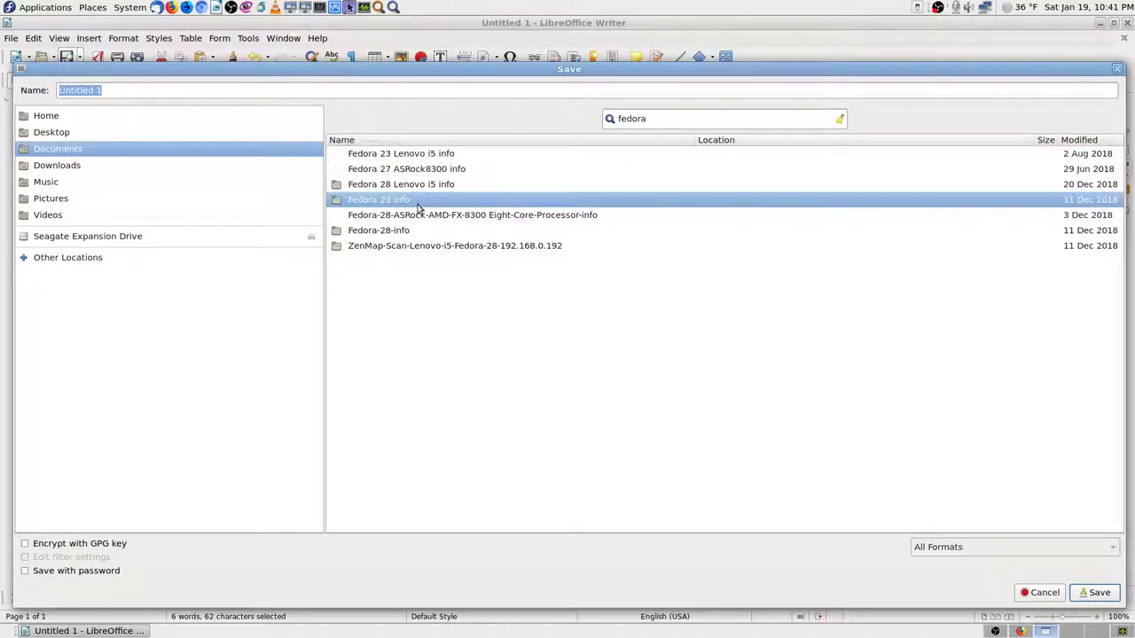
pyautogui.doubleClick(419, 205)
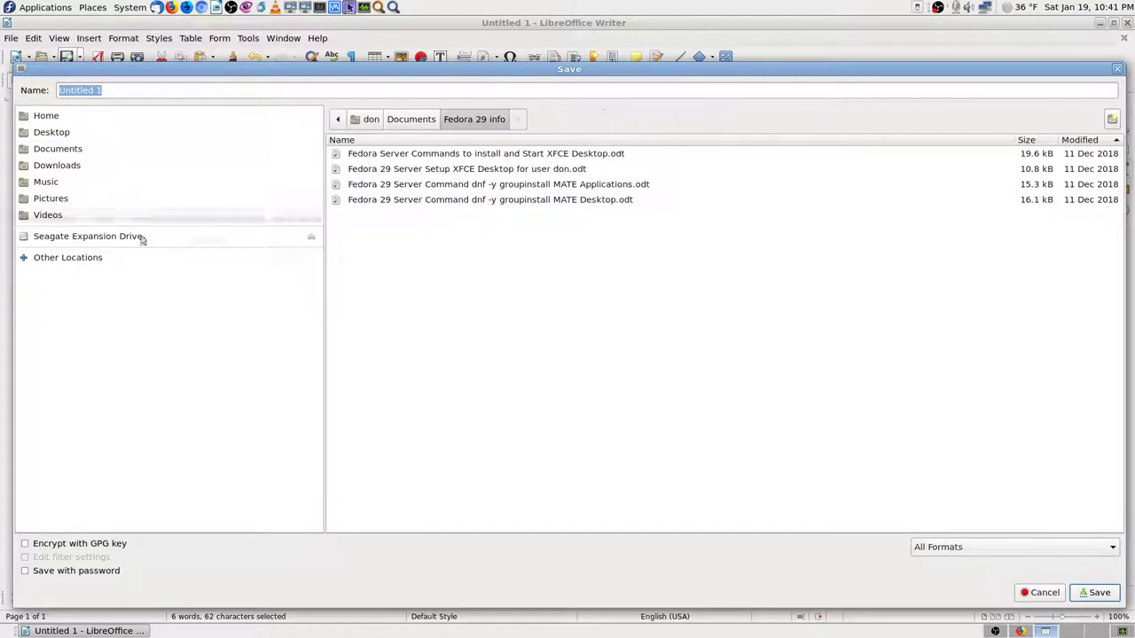
pyautogui.hotkey('ctrl', 'v')
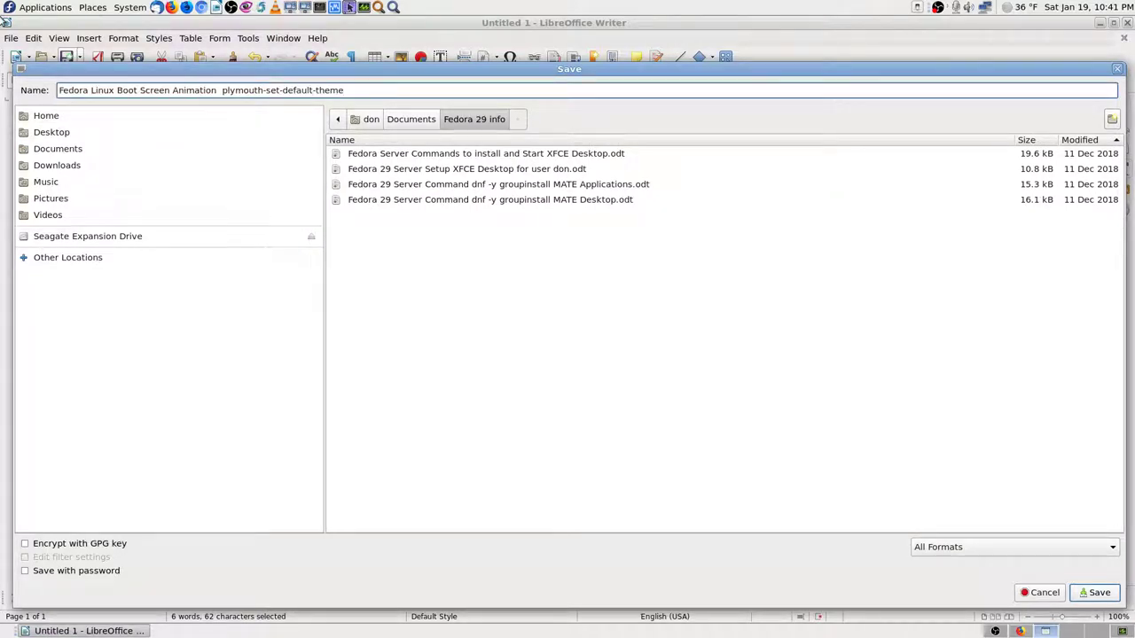
pyautogui.write('.txt')
pyautogui.press('Return')
pyautogui.click(714, 368)
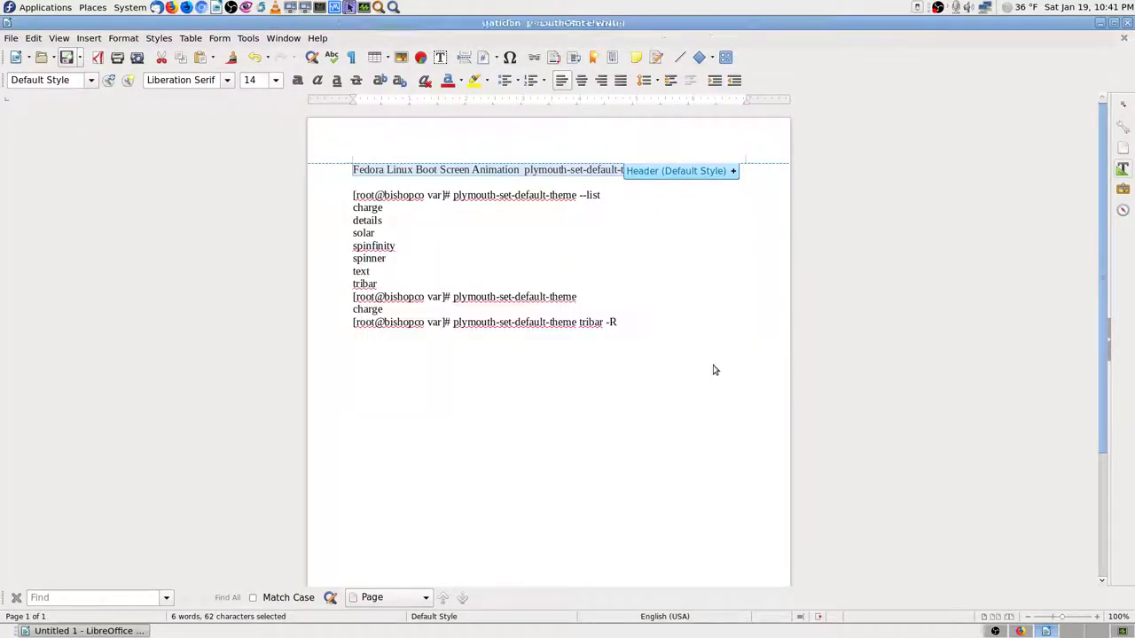
# Close the saved Writer note and return to the Cockpit terminal window
pyautogui.click(539, 466)
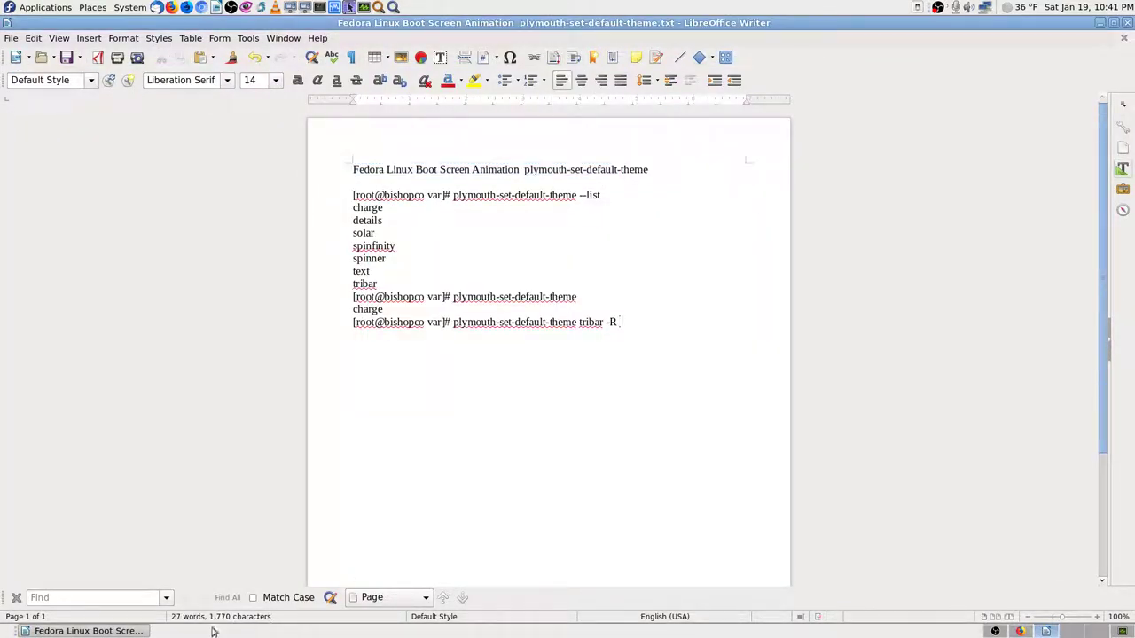
pyautogui.click(997, 631)
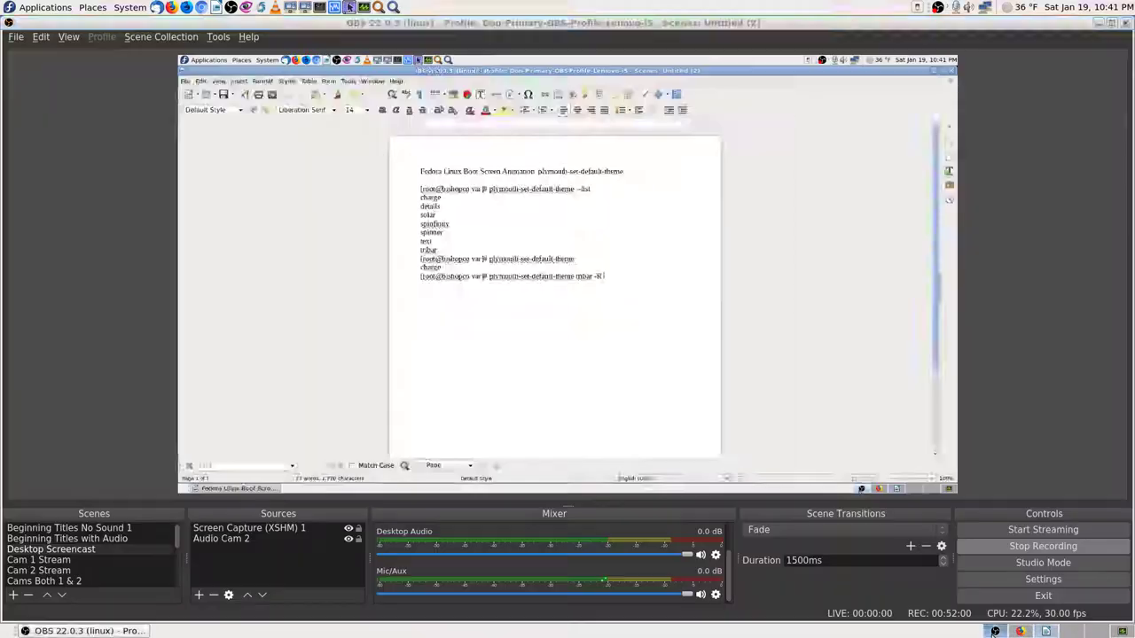
pyautogui.click(997, 631)
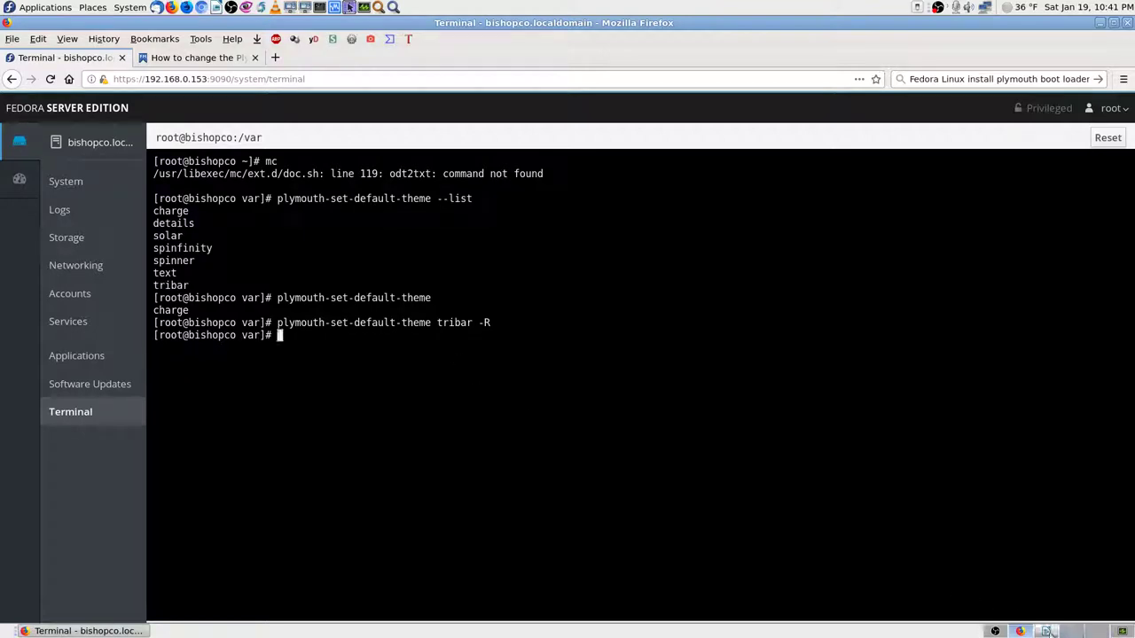
pyautogui.click(1049, 631)
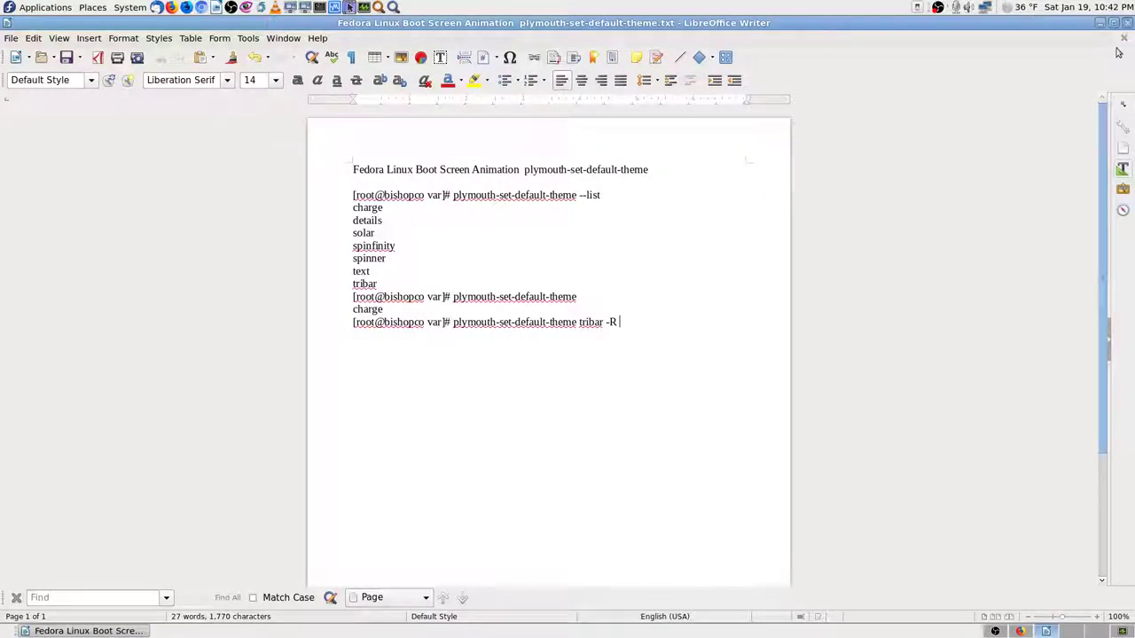
pyautogui.click(1124, 22)
pyautogui.click(1019, 628)
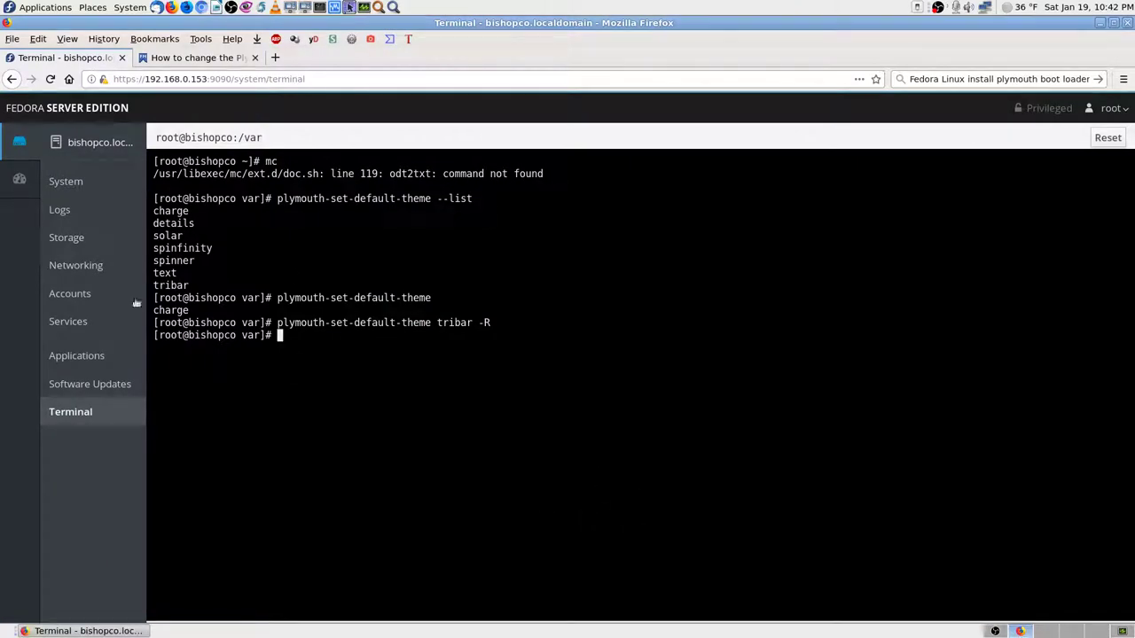
# Switch OBS Studio to the 10inch Tablet camera scene
pyautogui.click(997, 631)
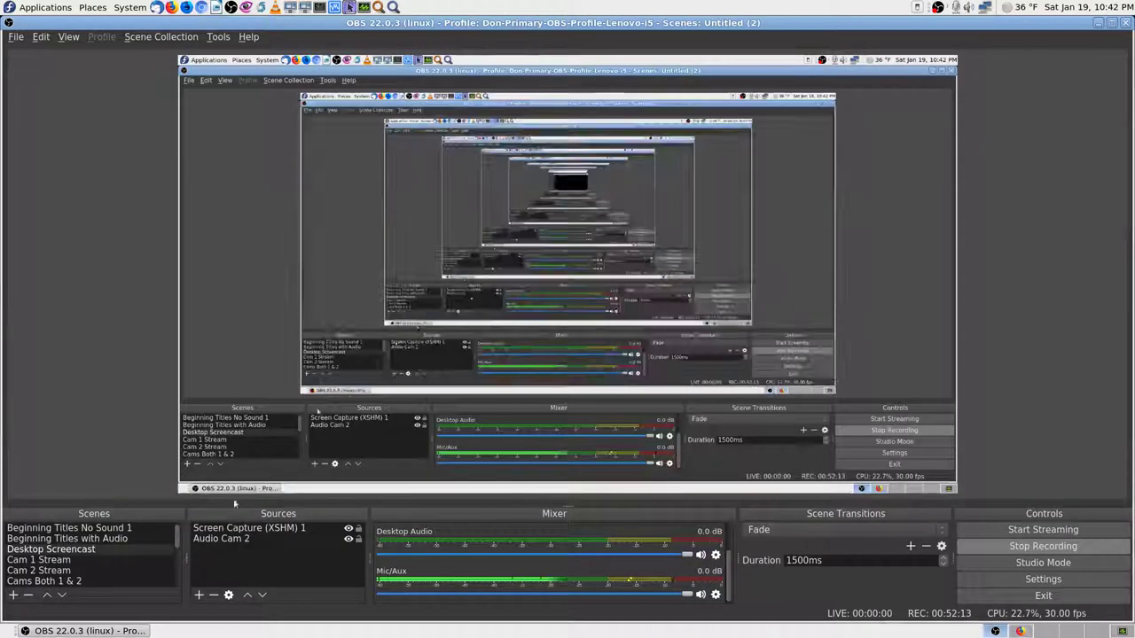
pyautogui.scroll(-3, 70, 557)
pyautogui.click(68, 551)
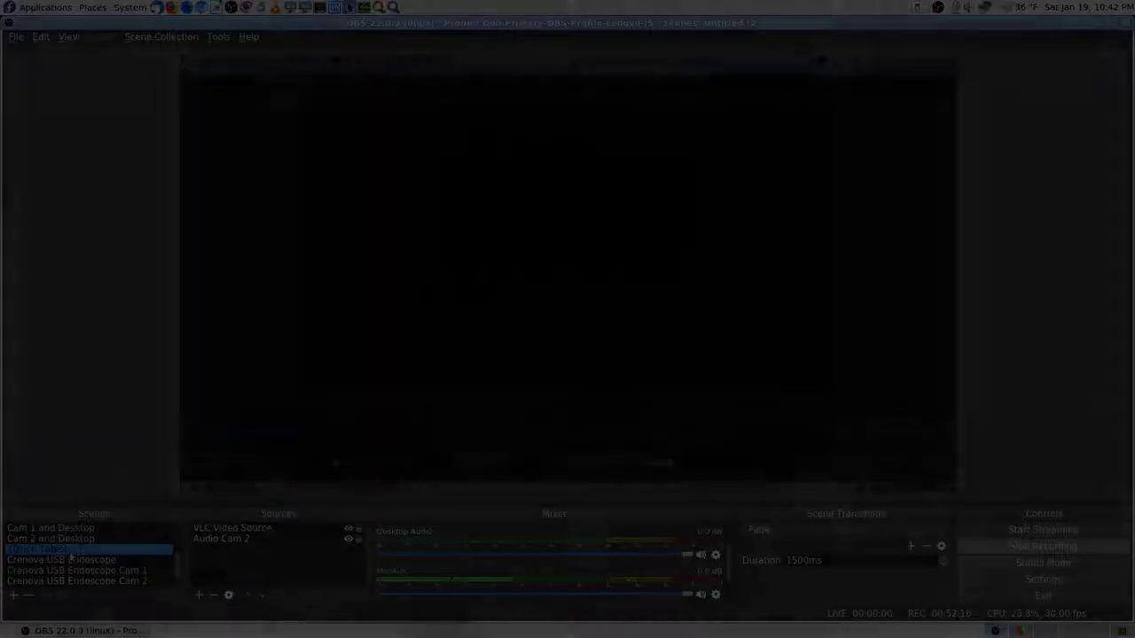
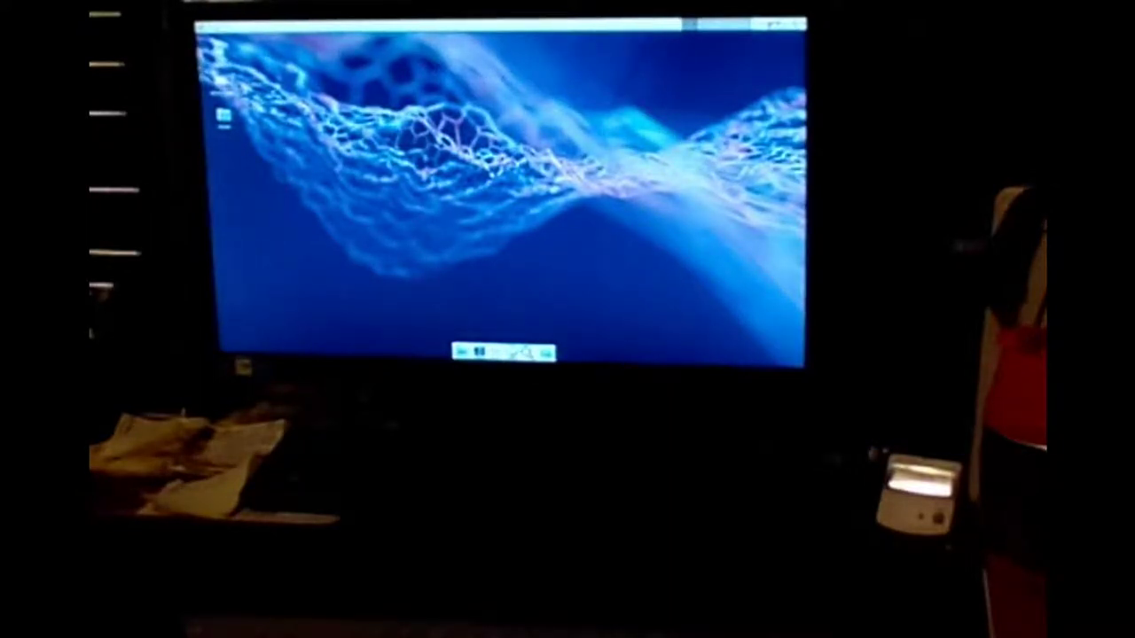
# Launch the setup tool from its submenu in the Xfce Applications menu
pyautogui.click(221, 32)
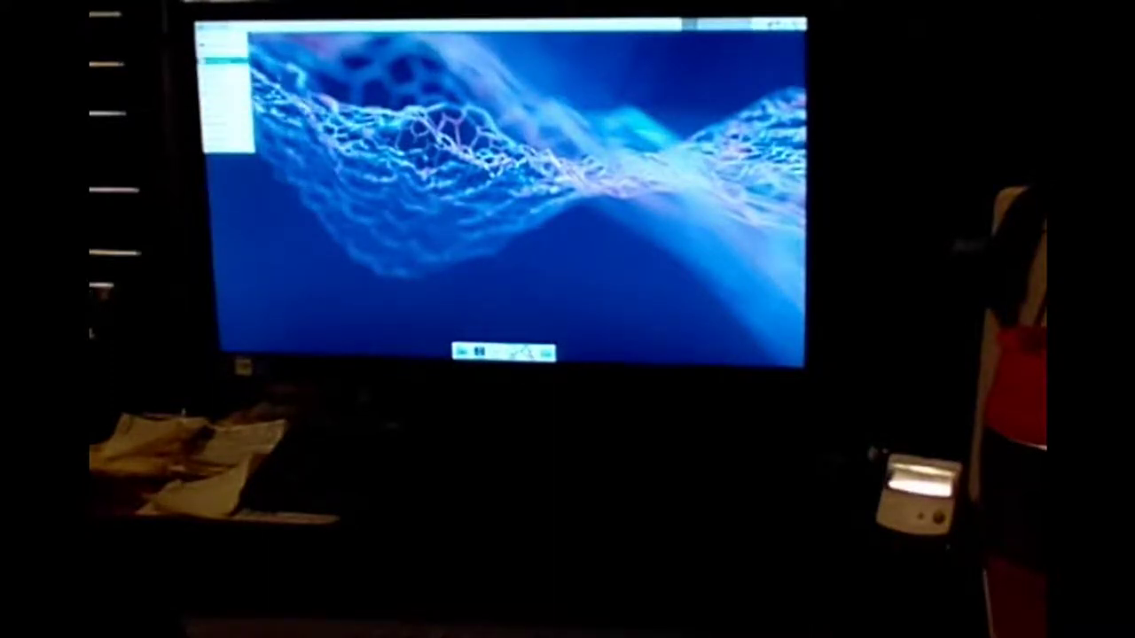
pyautogui.moveTo(226, 84)
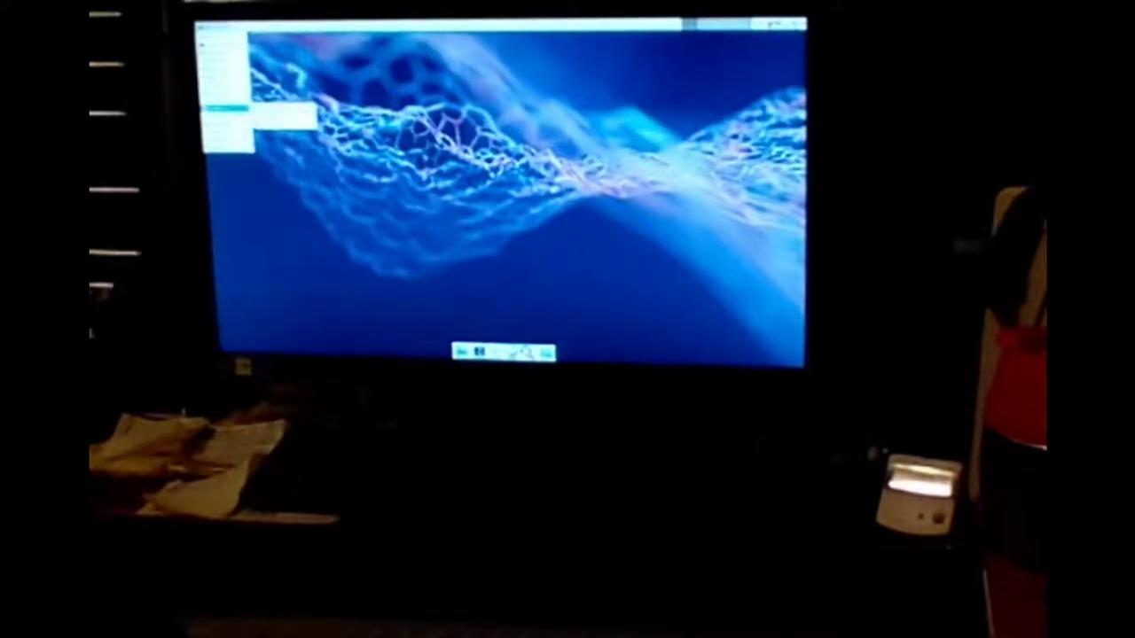
pyautogui.moveTo(226, 115)
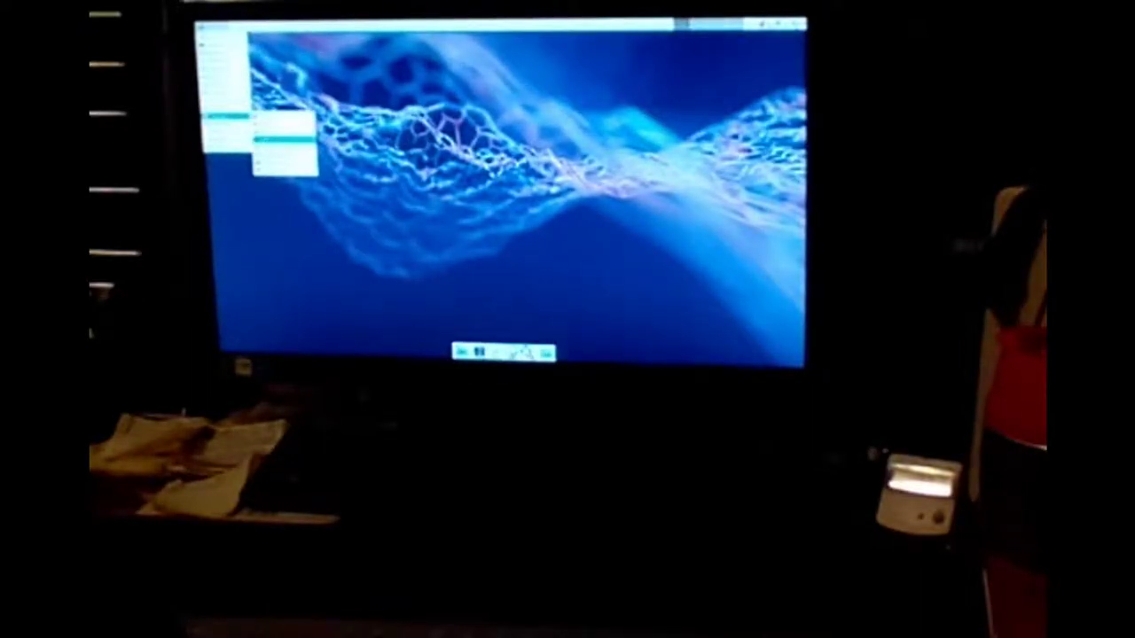
pyautogui.click(285, 138)
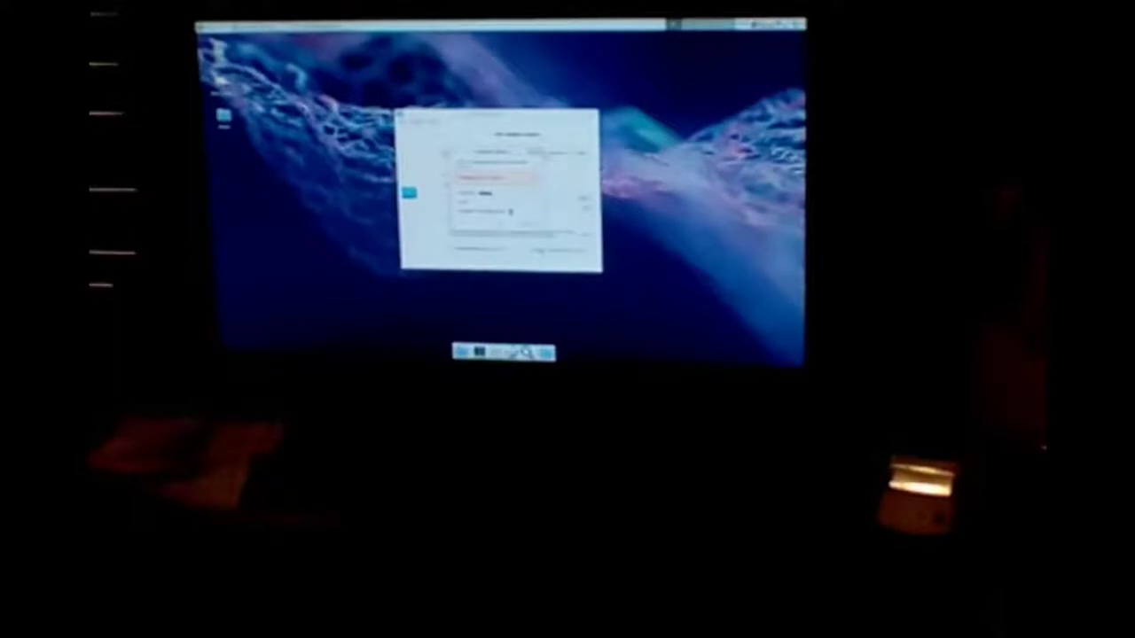
# Tick the setup option, enter the password, and step through every page to finish the setup
pyautogui.click(512, 211)
pyautogui.press('Return')
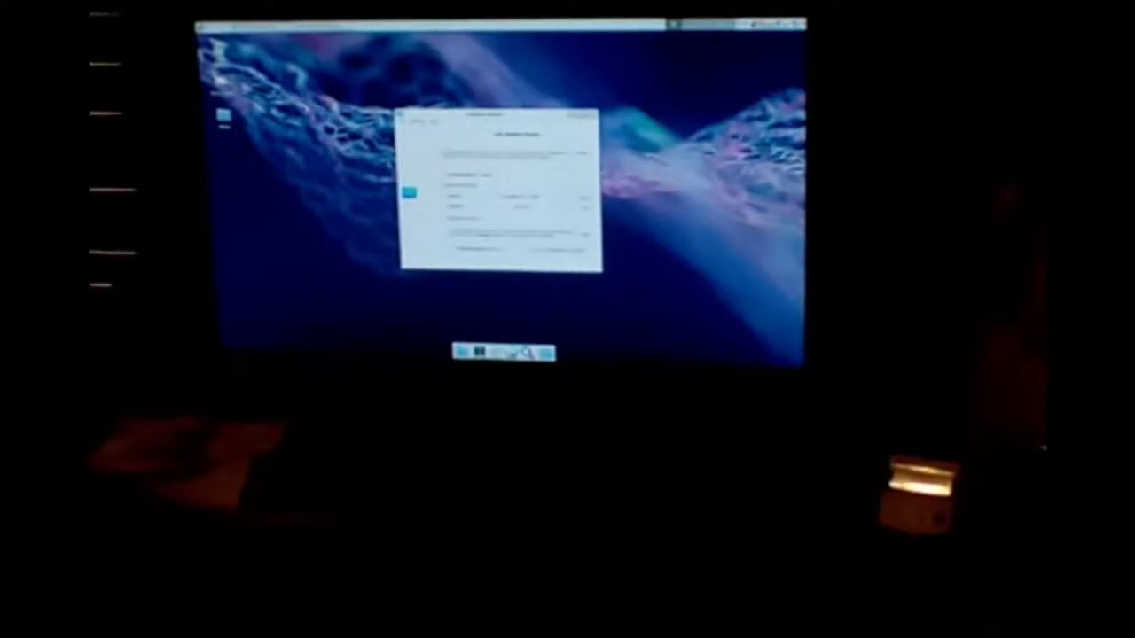
pyautogui.press('Return')
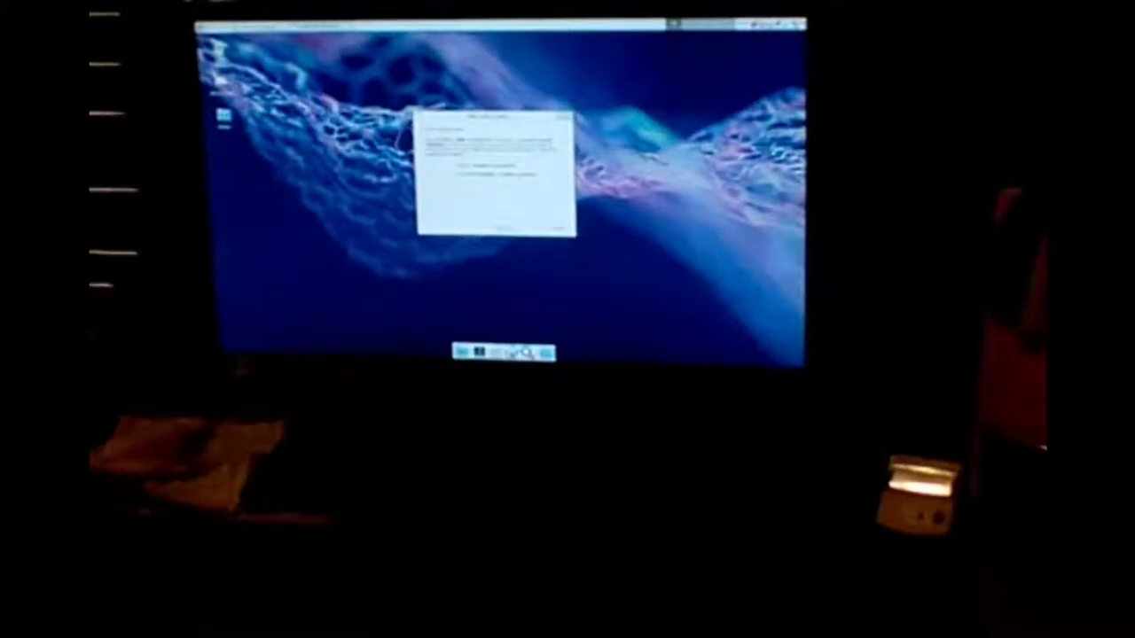
pyautogui.press('Return')
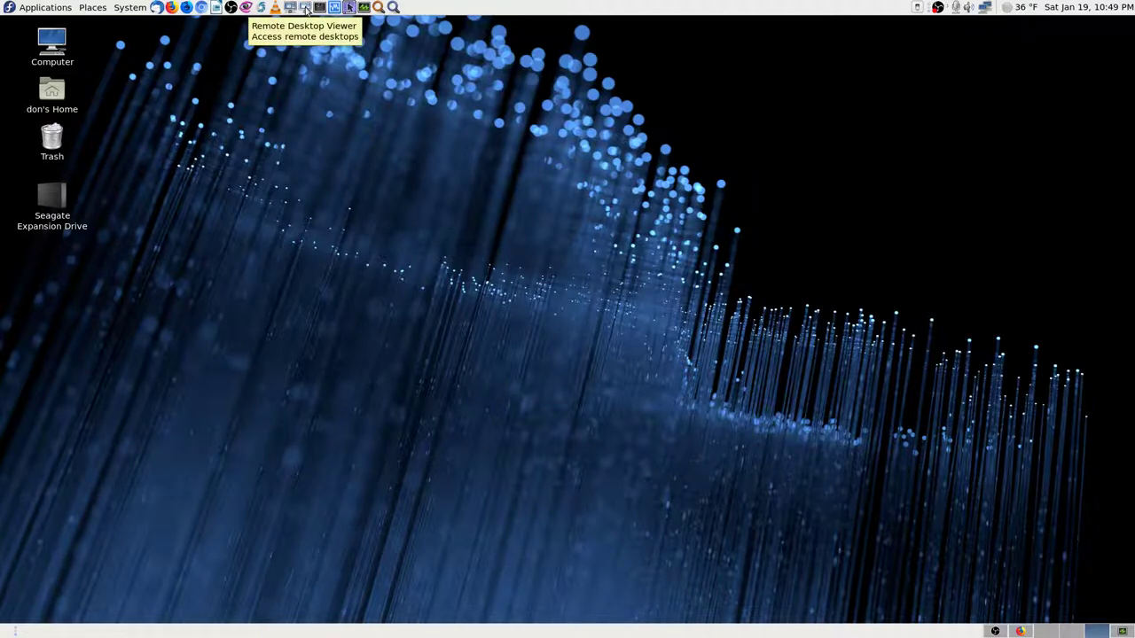
# Connect Remote Desktop Viewer to host 192.168.0.153 and authenticate with the VNC password
pyautogui.click(306, 9)
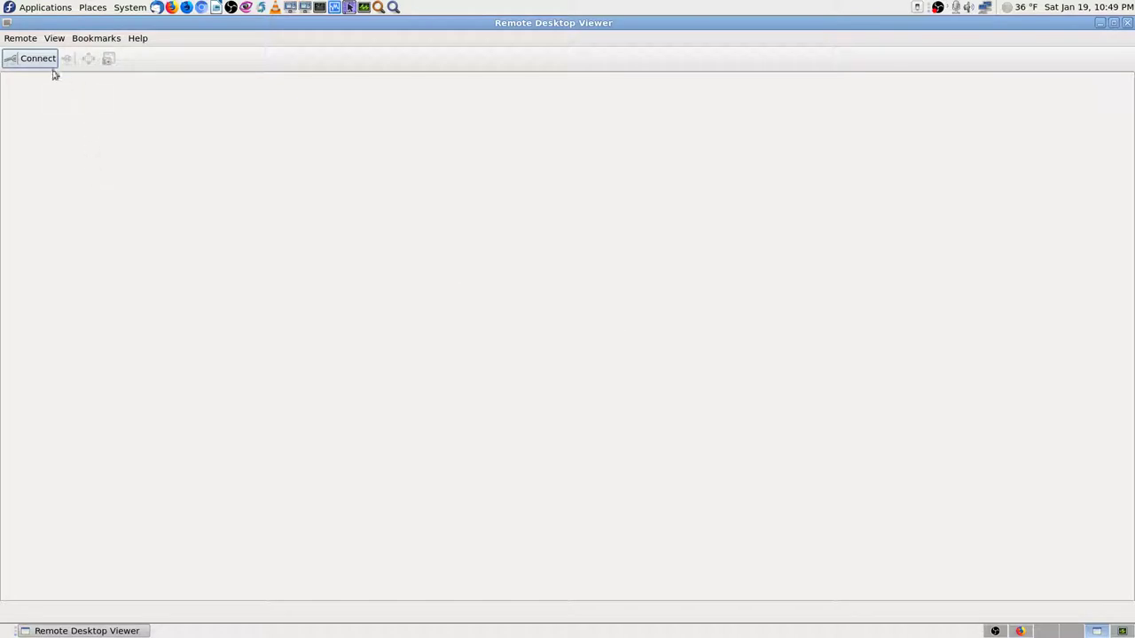
pyautogui.click(43, 64)
pyautogui.click(700, 258)
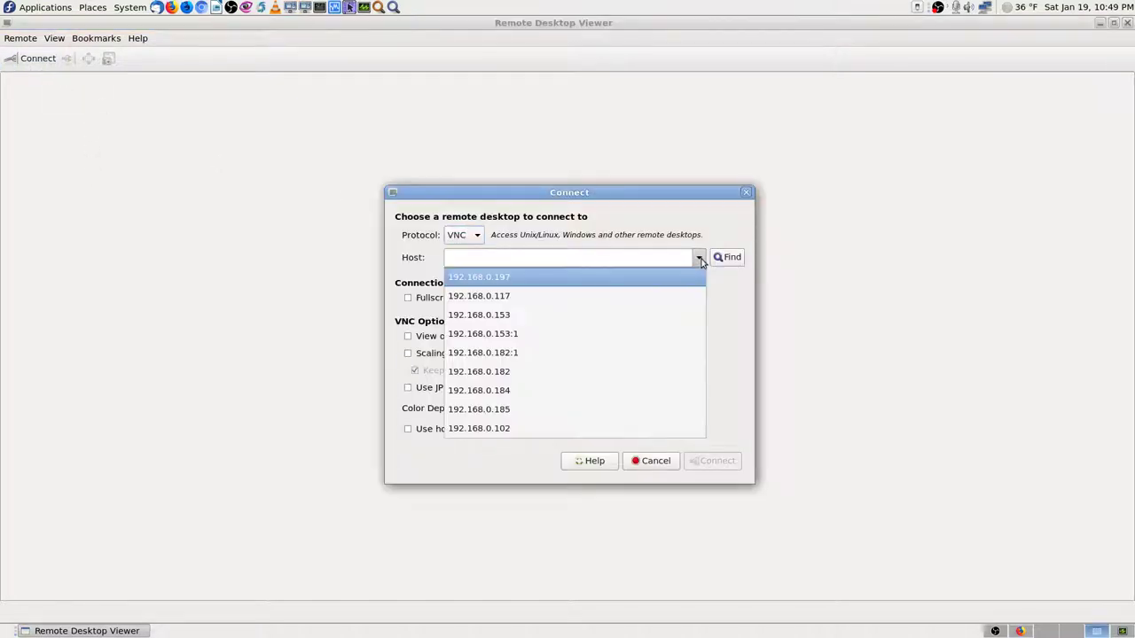
pyautogui.click(530, 323)
pyautogui.click(712, 462)
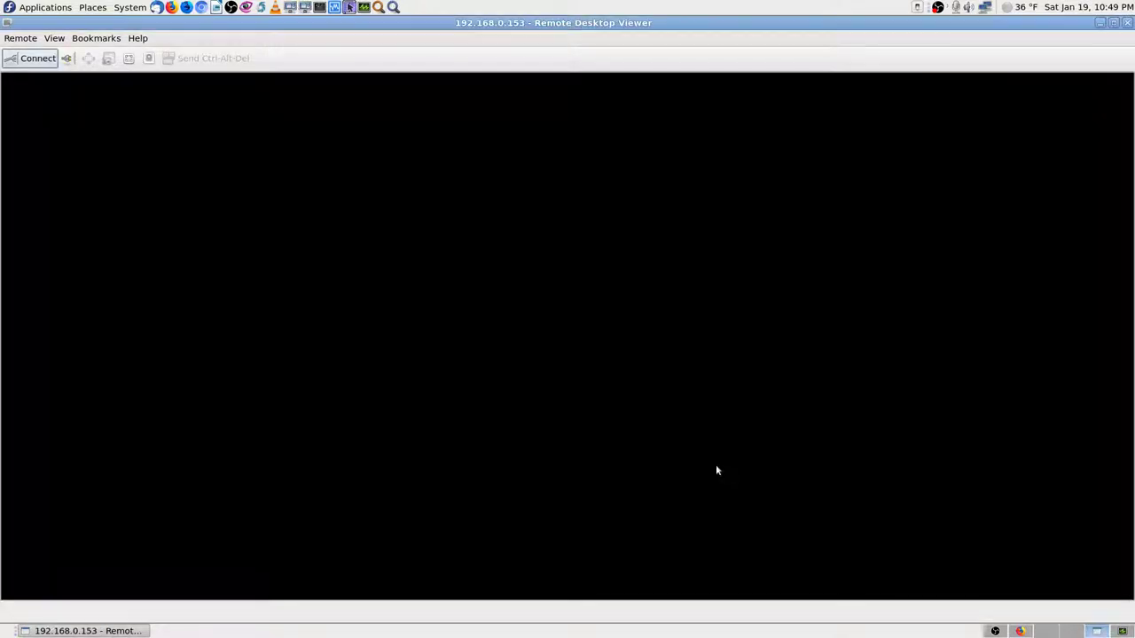
pyautogui.write('●●')
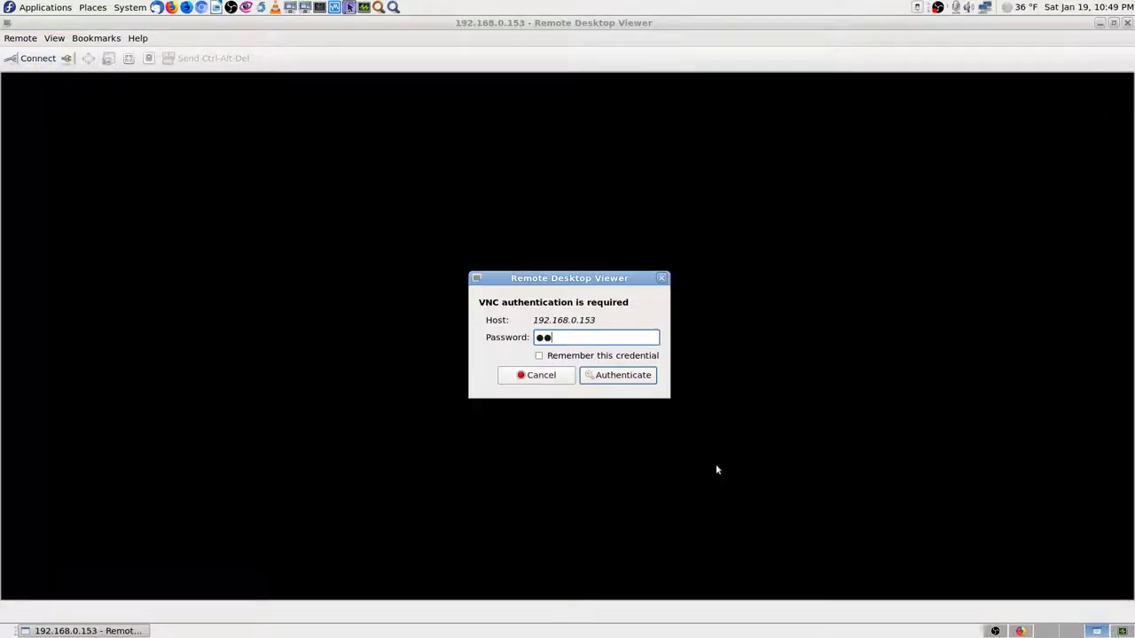
pyautogui.write('●●●●●')
pyautogui.press('Return')
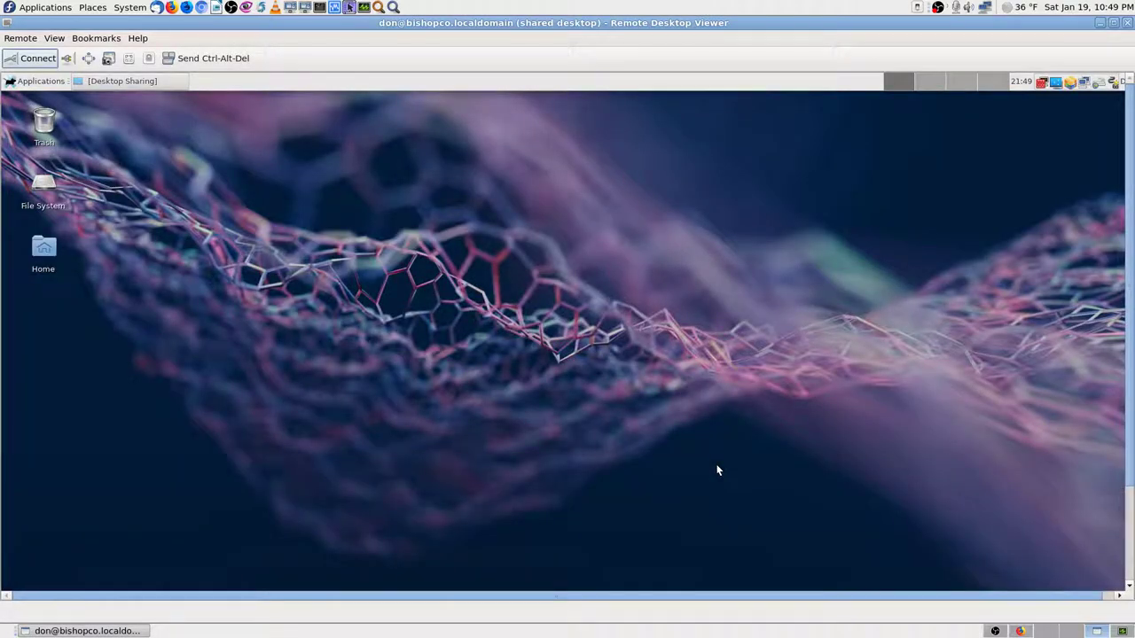
# Show the remote desktop full screen after briefly switching to OBS and back
pyautogui.press('F11')
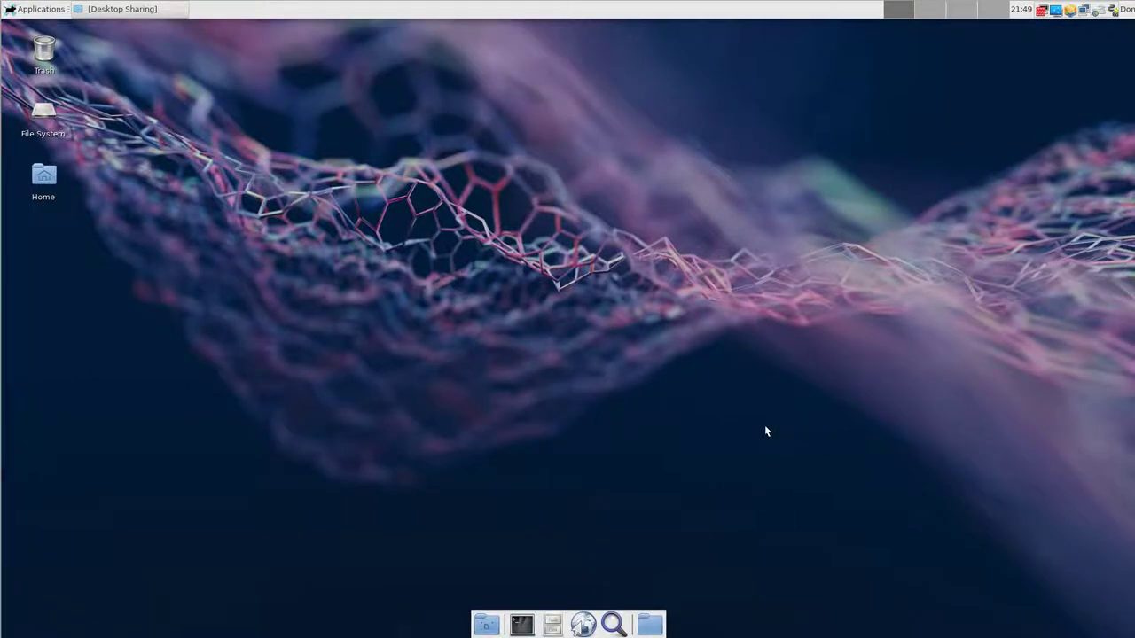
pyautogui.press('F11')
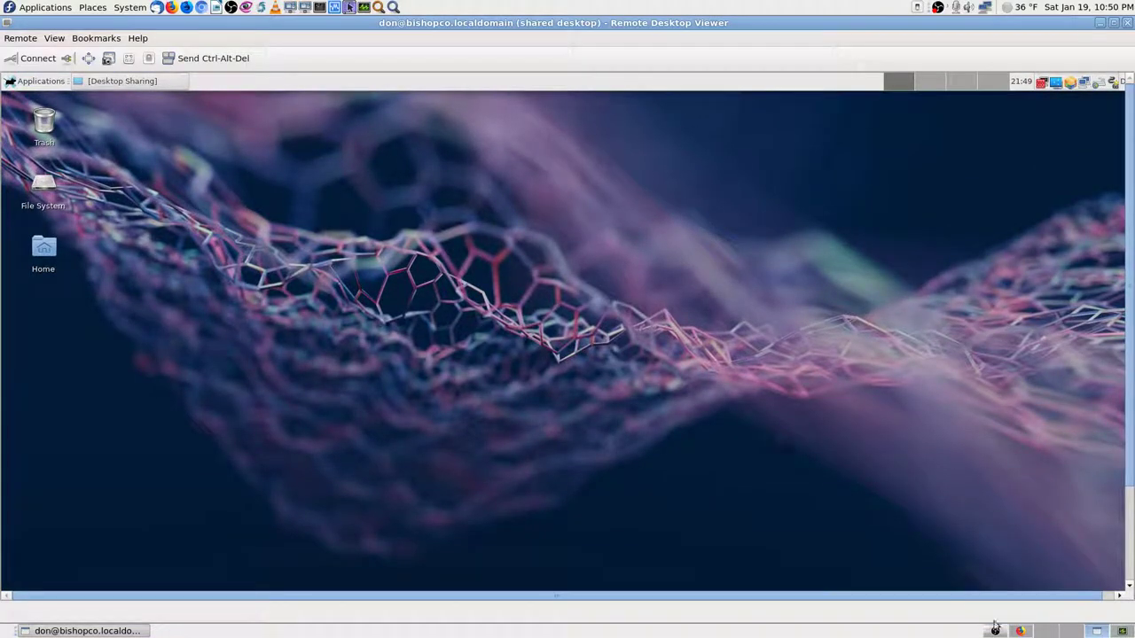
pyautogui.click(1008, 632)
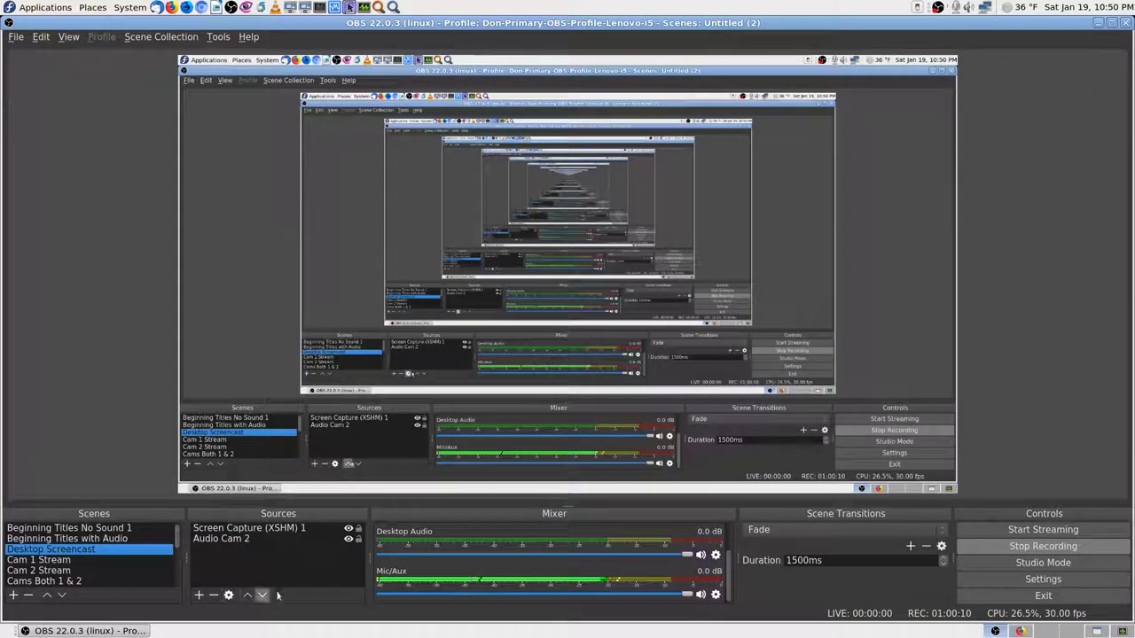
pyautogui.click(1094, 632)
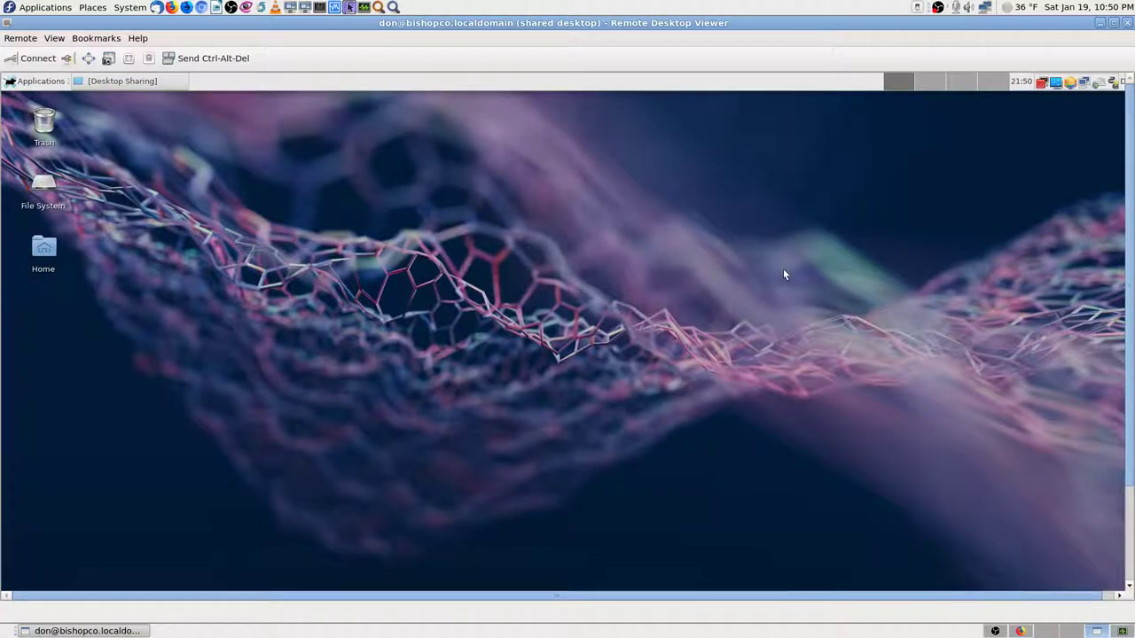
pyautogui.press('F11')
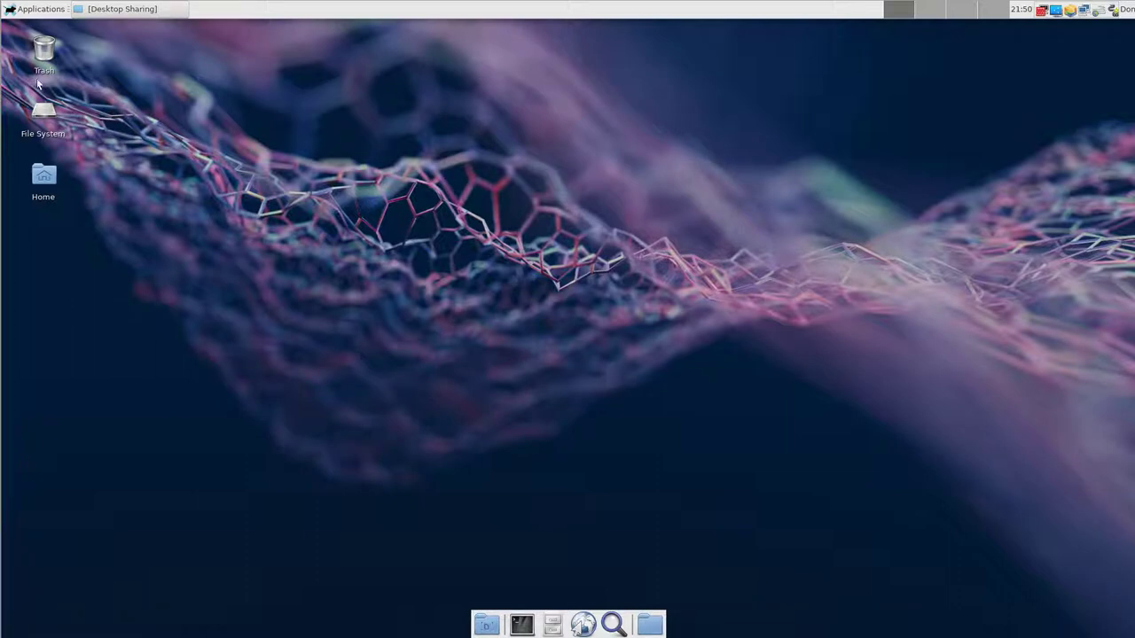
# Browse the remote menu's Settings, Documentation, Internet, Multimedia, System and Administration submenus
pyautogui.click(31, 11)
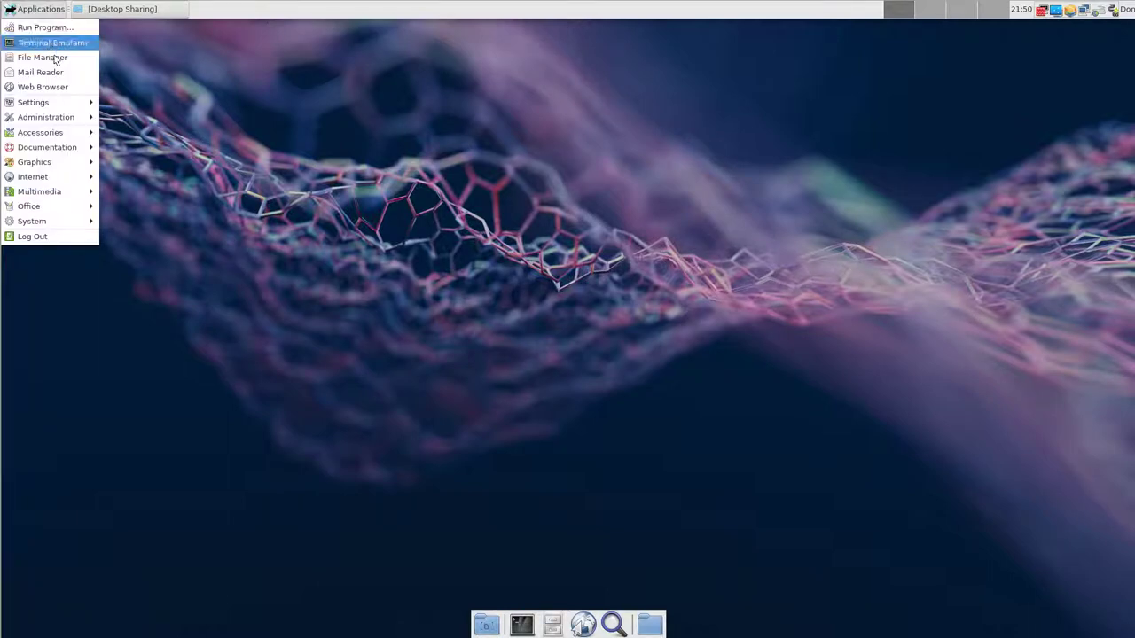
pyautogui.moveTo(68, 107)
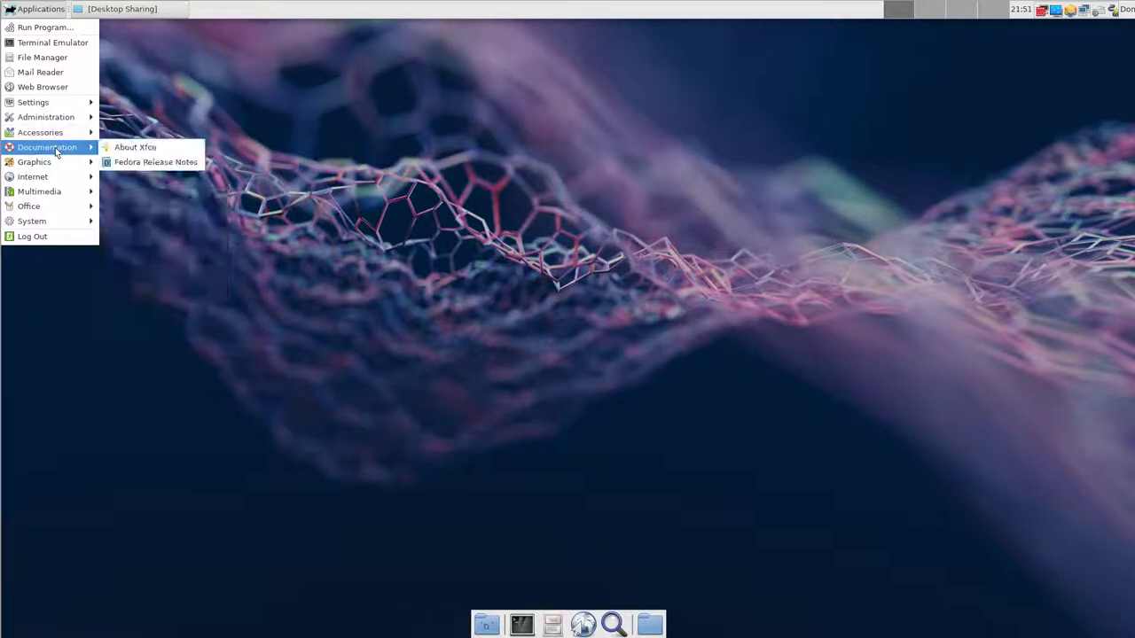
pyautogui.moveTo(53, 165)
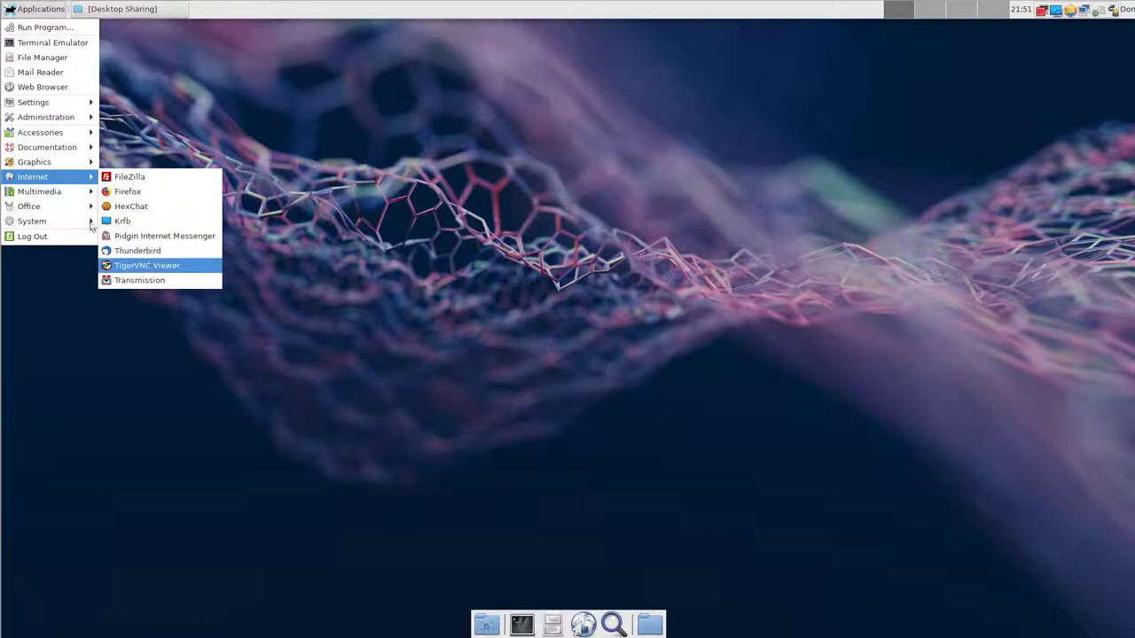
pyautogui.moveTo(57, 194)
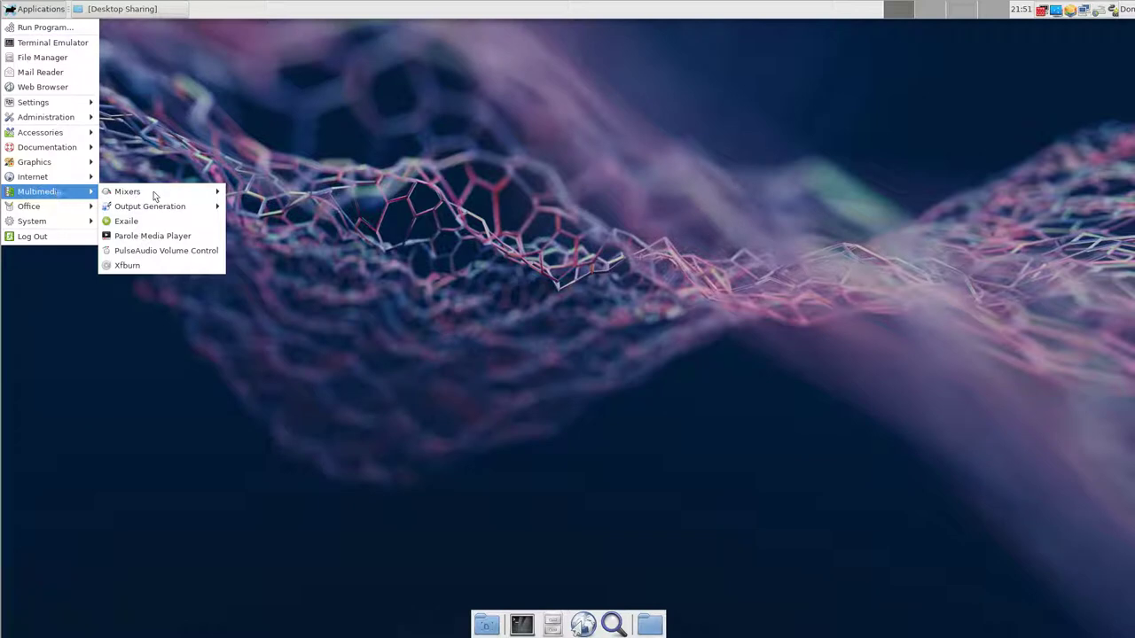
pyautogui.moveTo(177, 210)
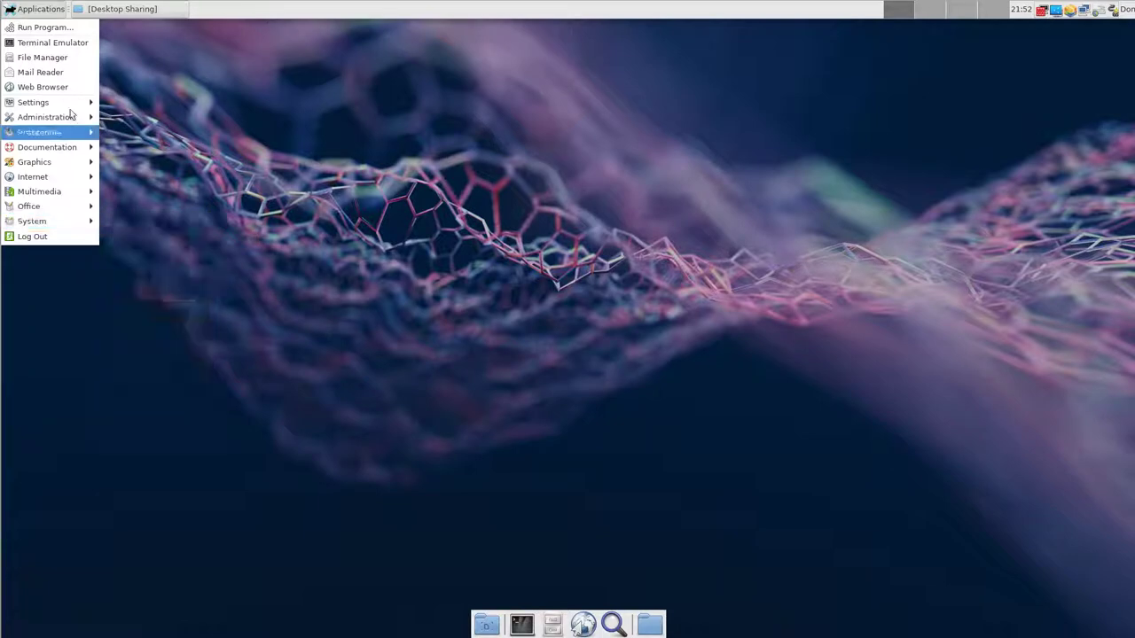
pyautogui.moveTo(69, 105)
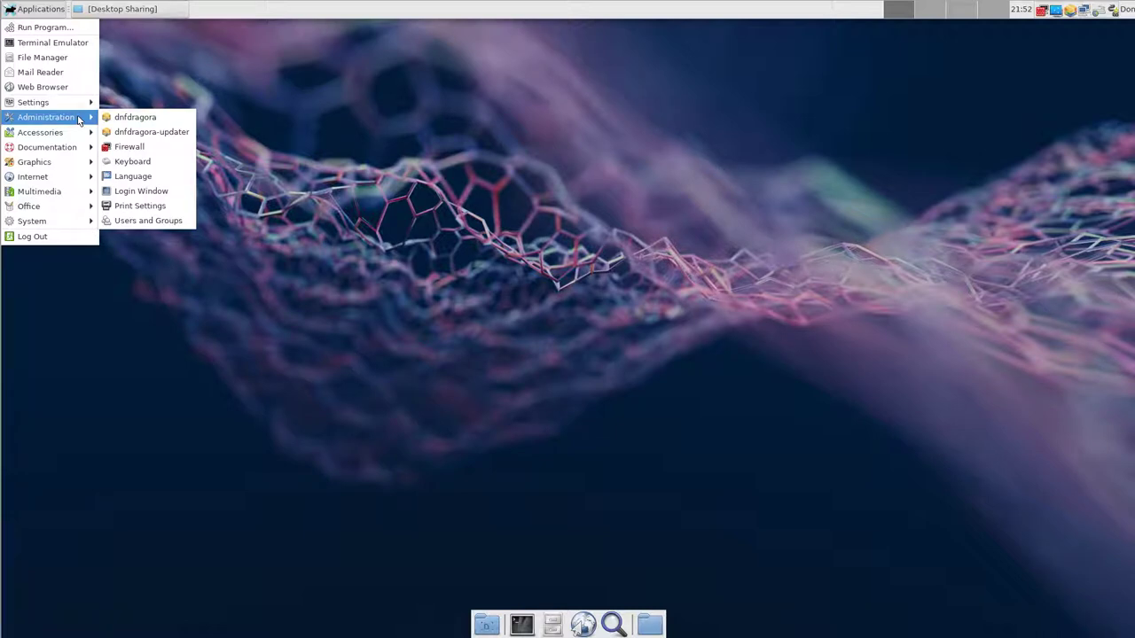
# Open Administration > Login Window and authenticate with the administrator password
pyautogui.click(166, 193)
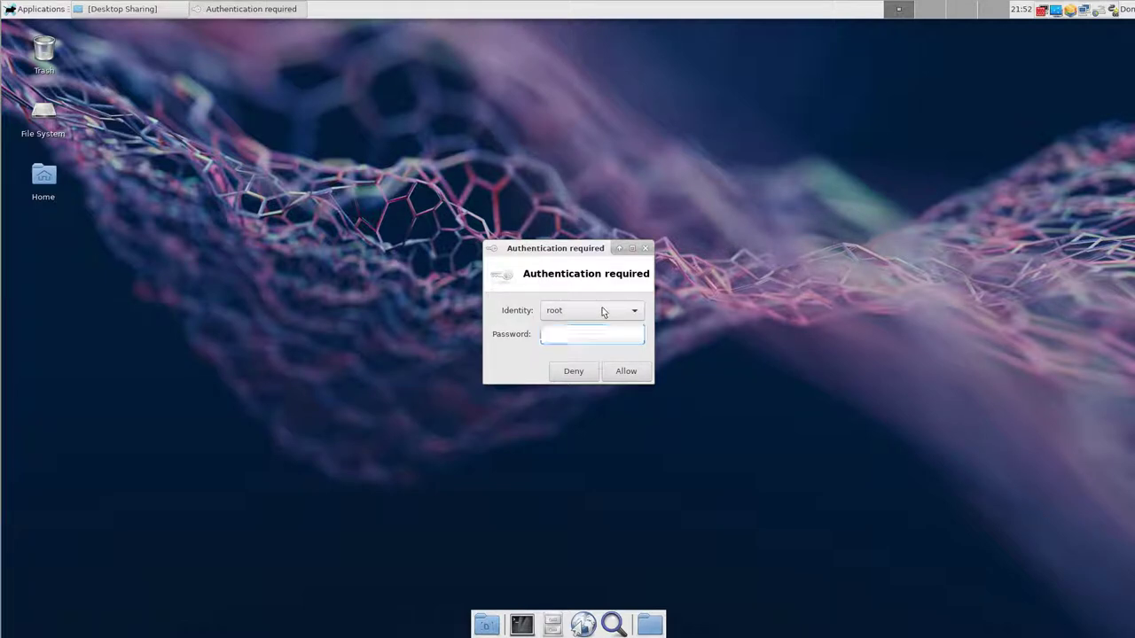
pyautogui.click(565, 337)
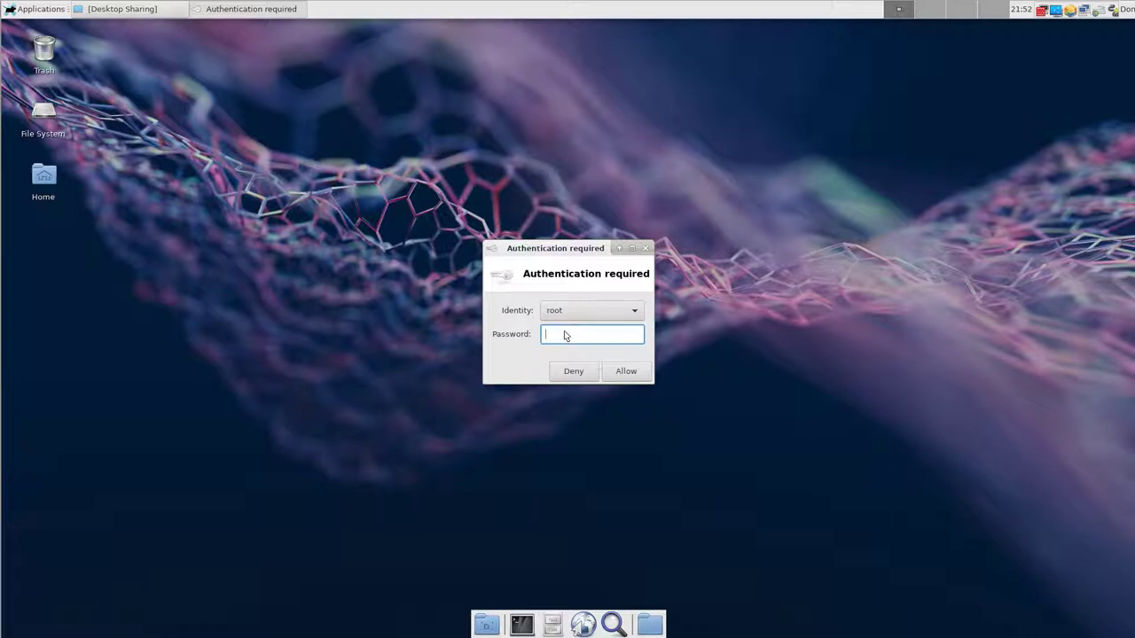
pyautogui.write('**************')
pyautogui.press('Return')
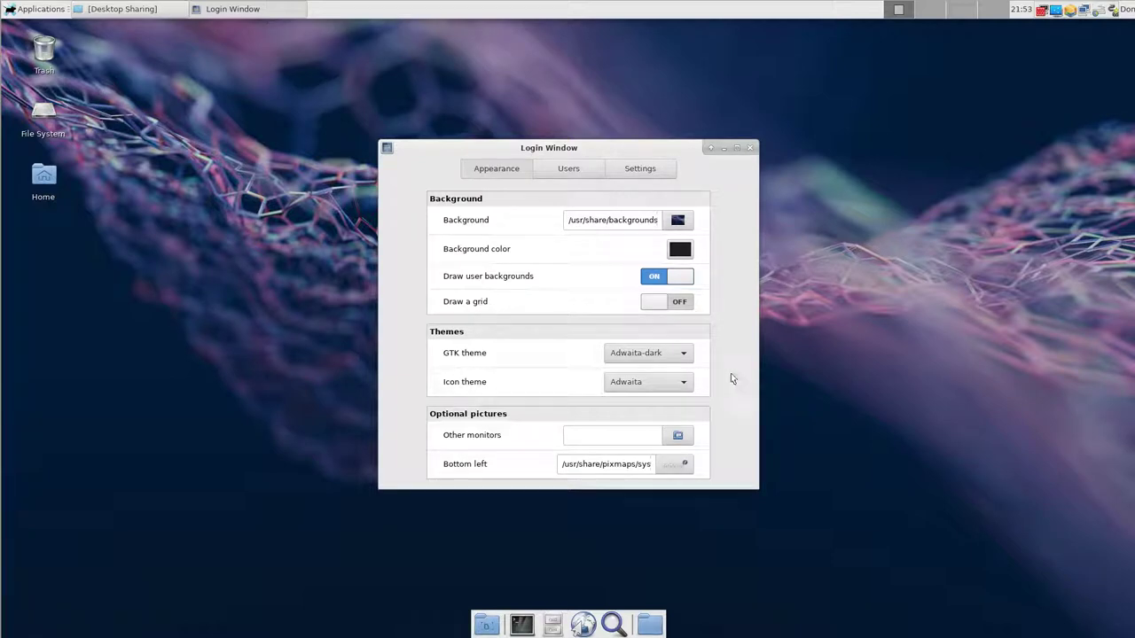
# Review the Login Window's user, general and appearance settings, then close it
pyautogui.click(584, 172)
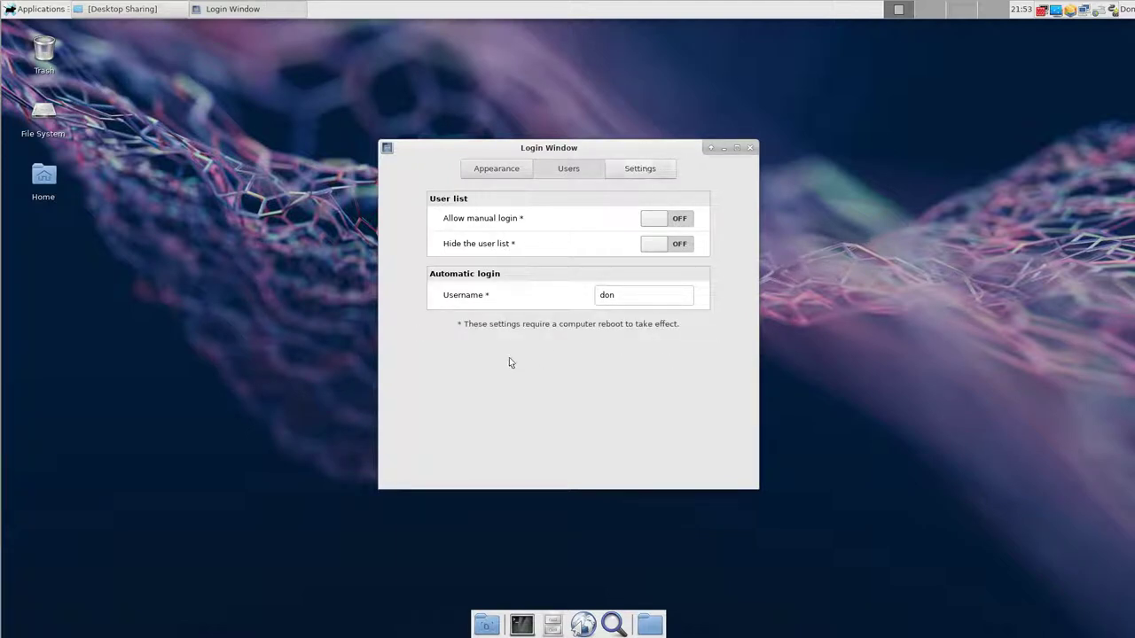
pyautogui.click(641, 171)
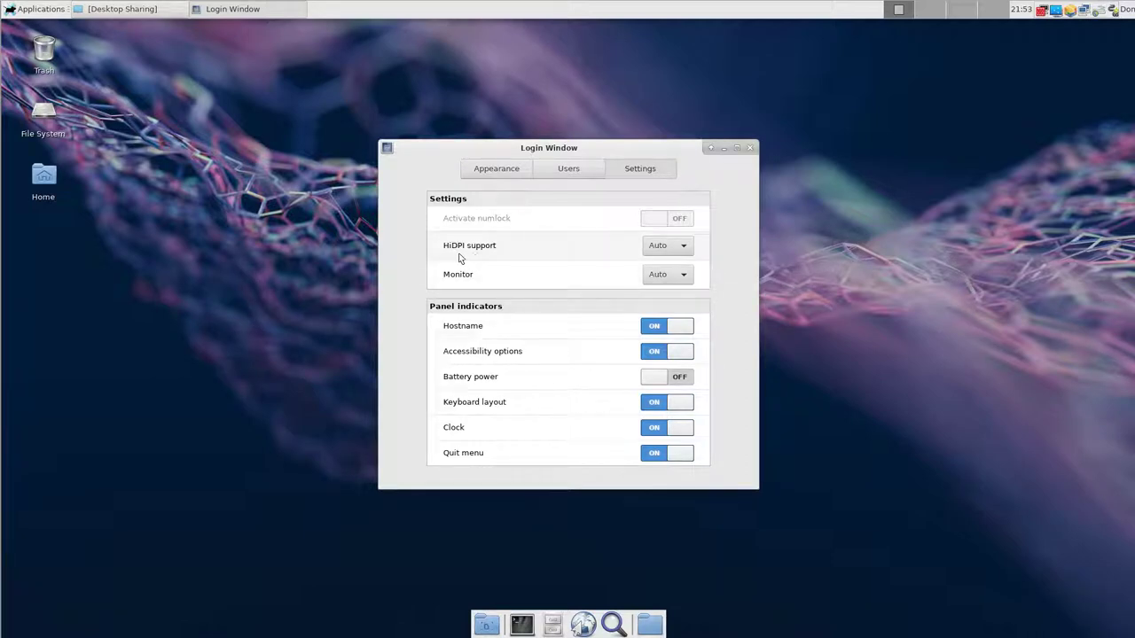
pyautogui.moveTo(460, 255)
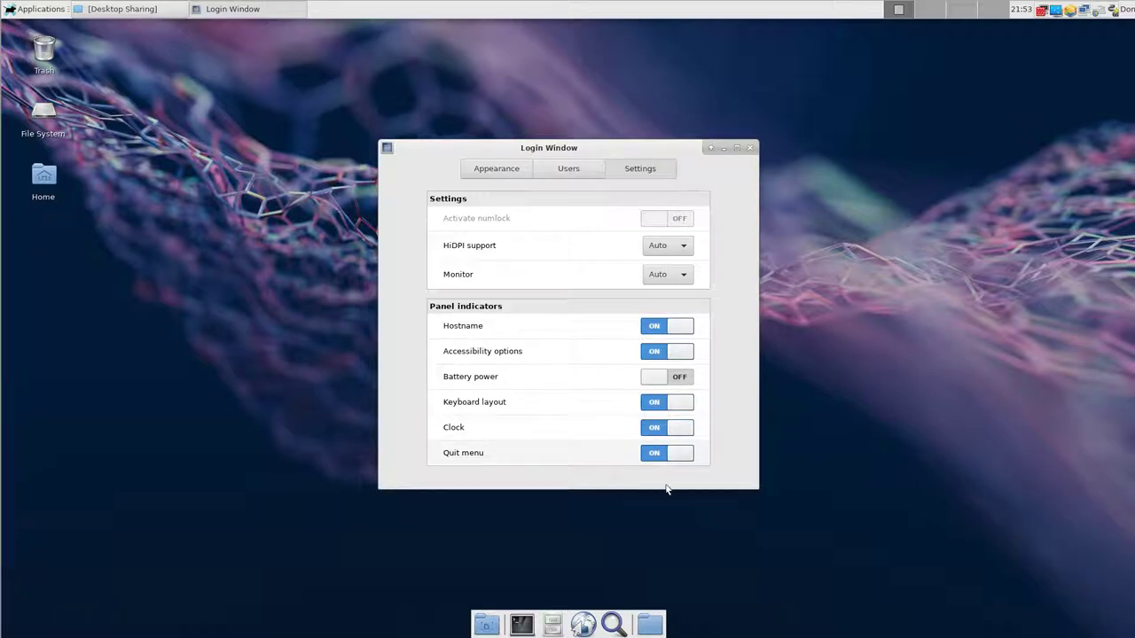
pyautogui.click(572, 169)
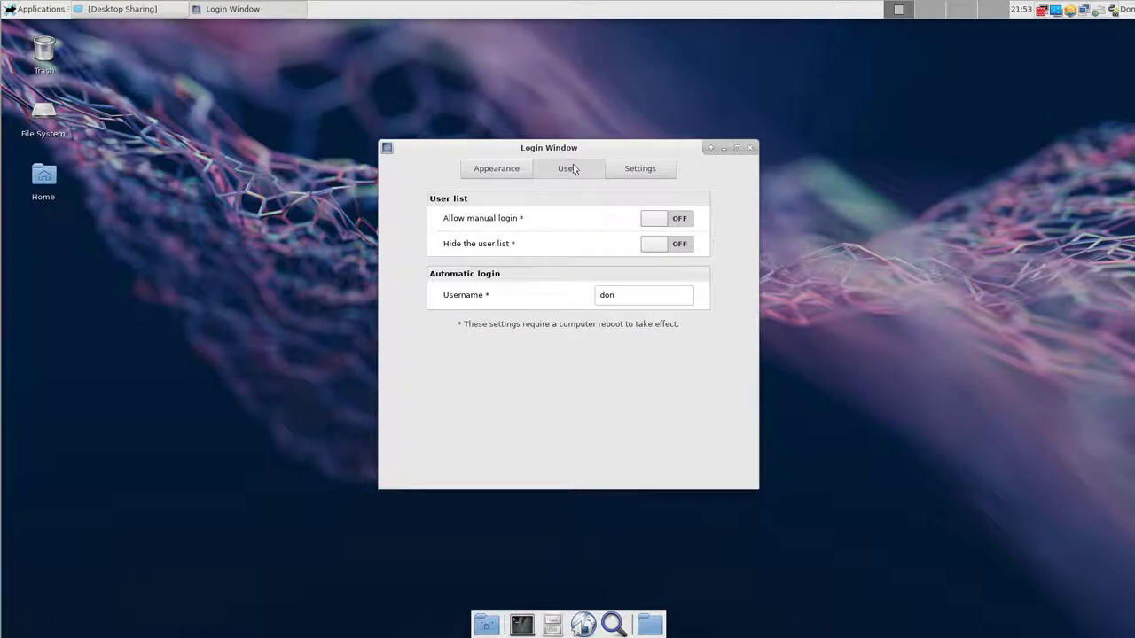
pyautogui.click(499, 171)
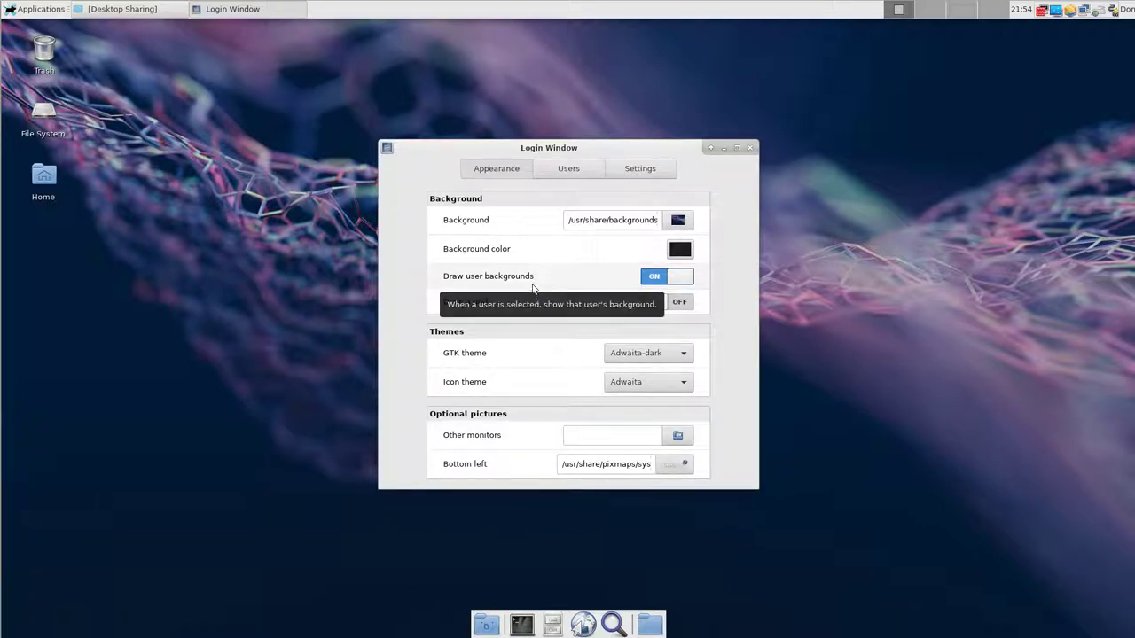
pyautogui.moveTo(492, 439)
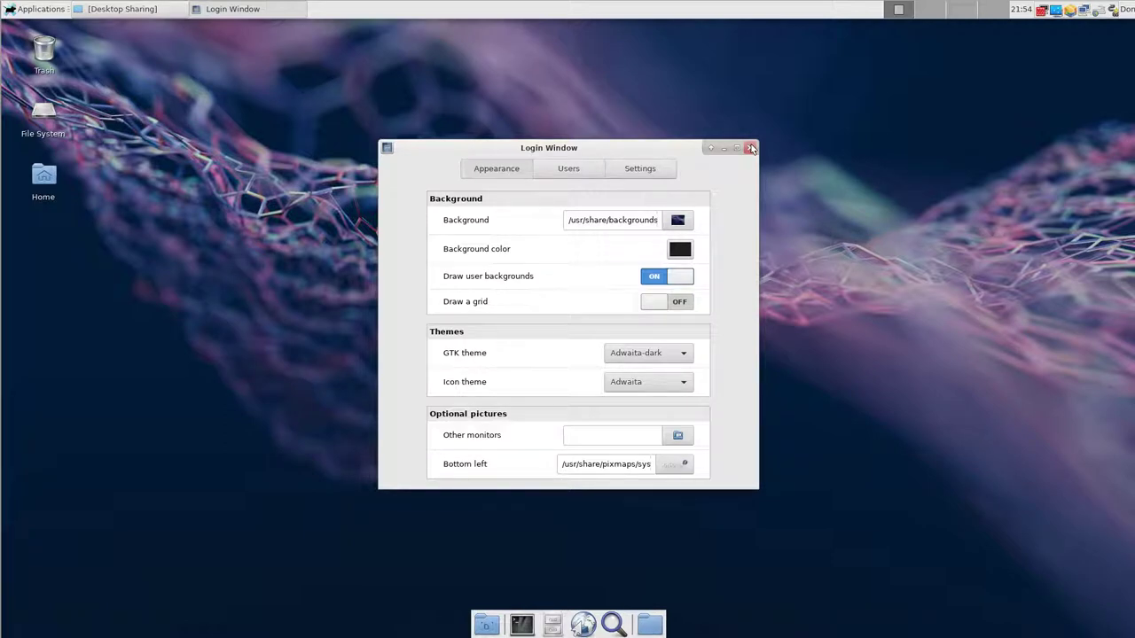
pyautogui.click(750, 148)
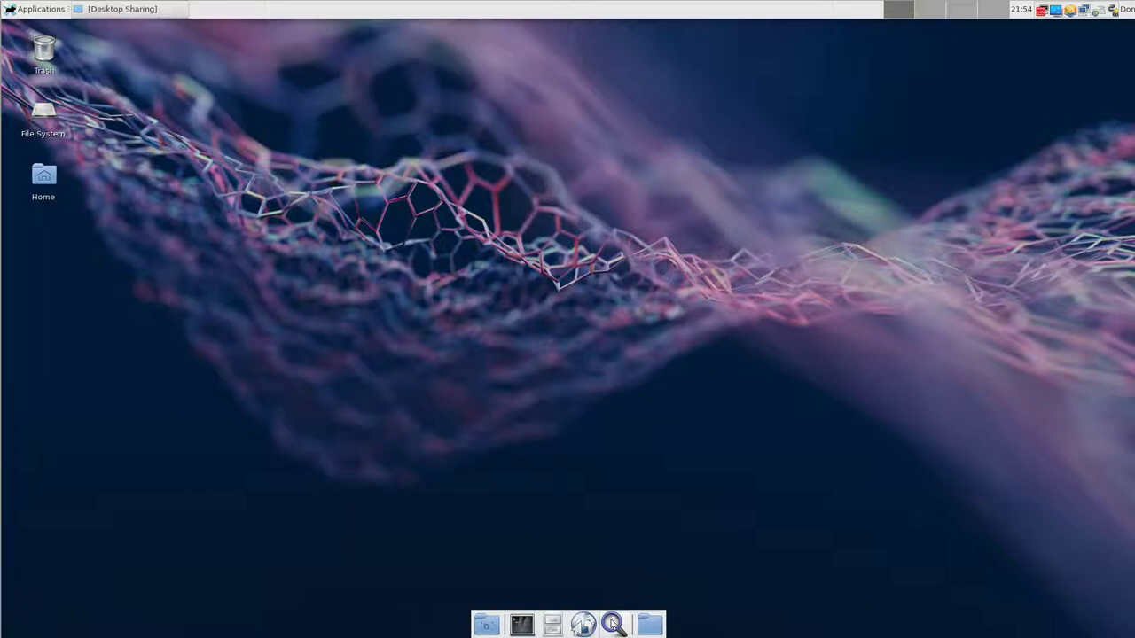
# Search Application Finder for 'boot', 'gui', then 'desktop', and select Session and Startup
pyautogui.click(612, 625)
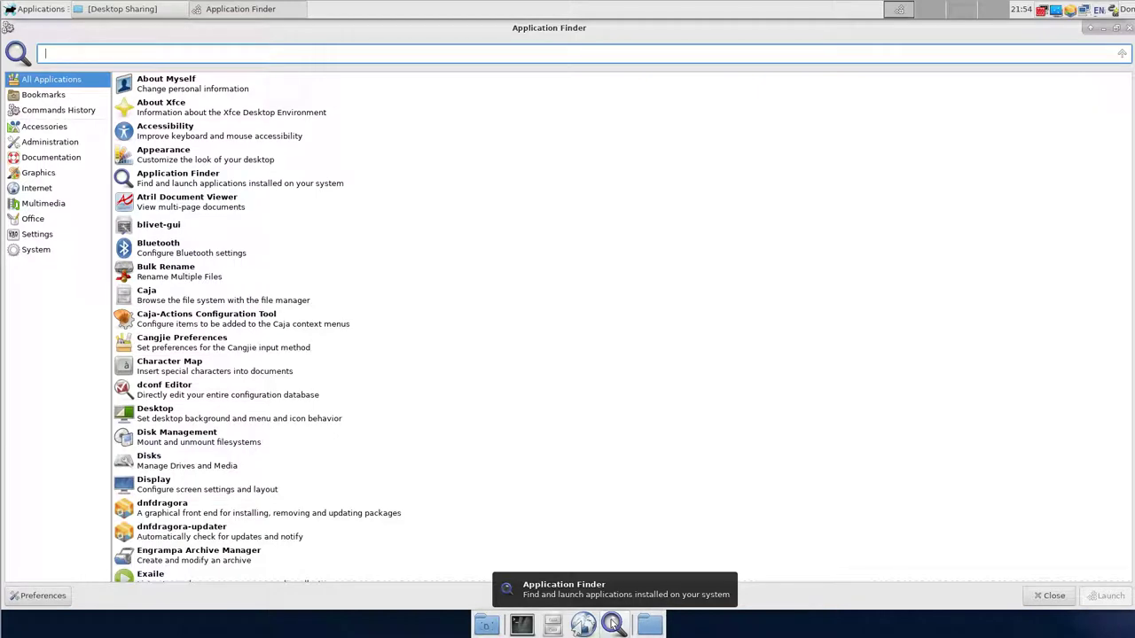
pyautogui.write('boot')
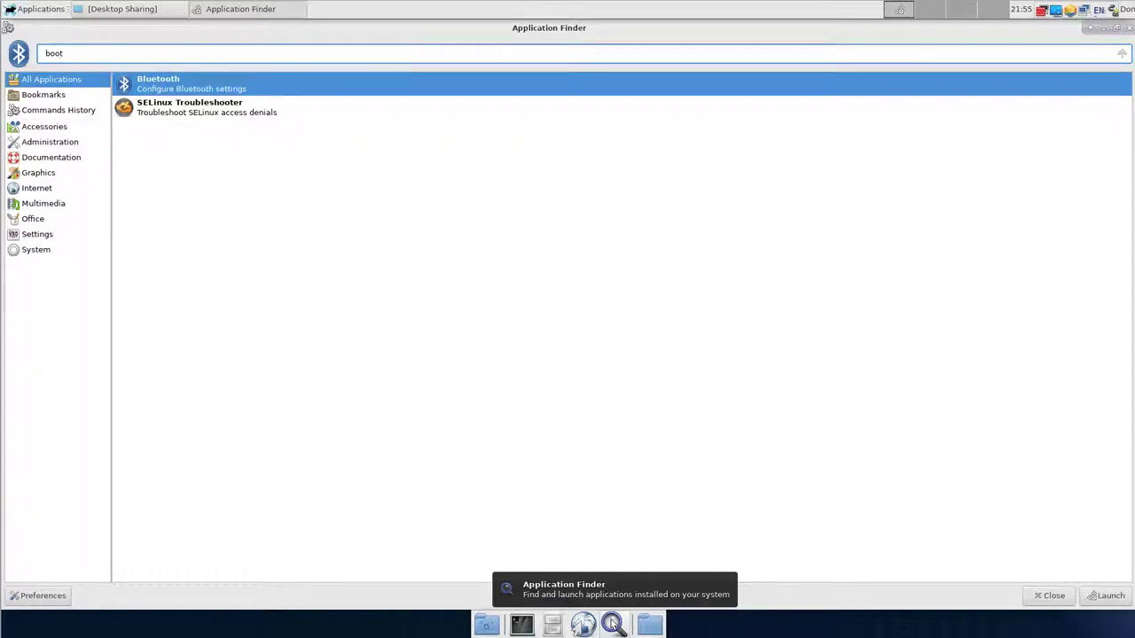
pyautogui.press('BackSpace')
pyautogui.press('BackSpace')
pyautogui.press('BackSpace')
pyautogui.press('BackSpace')
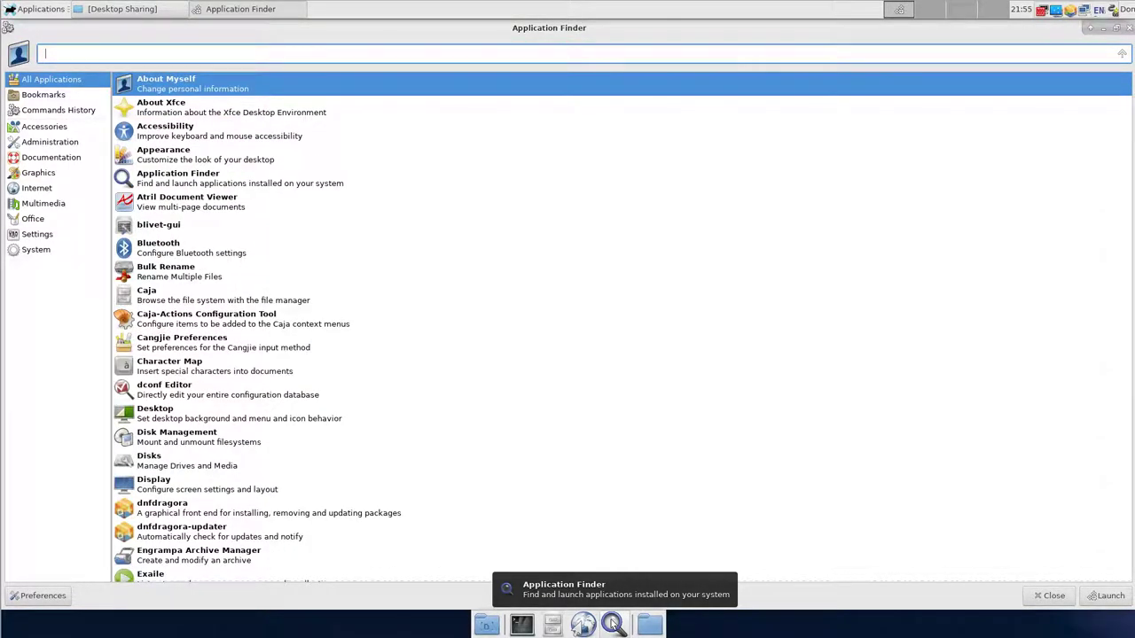
pyautogui.write('gui')
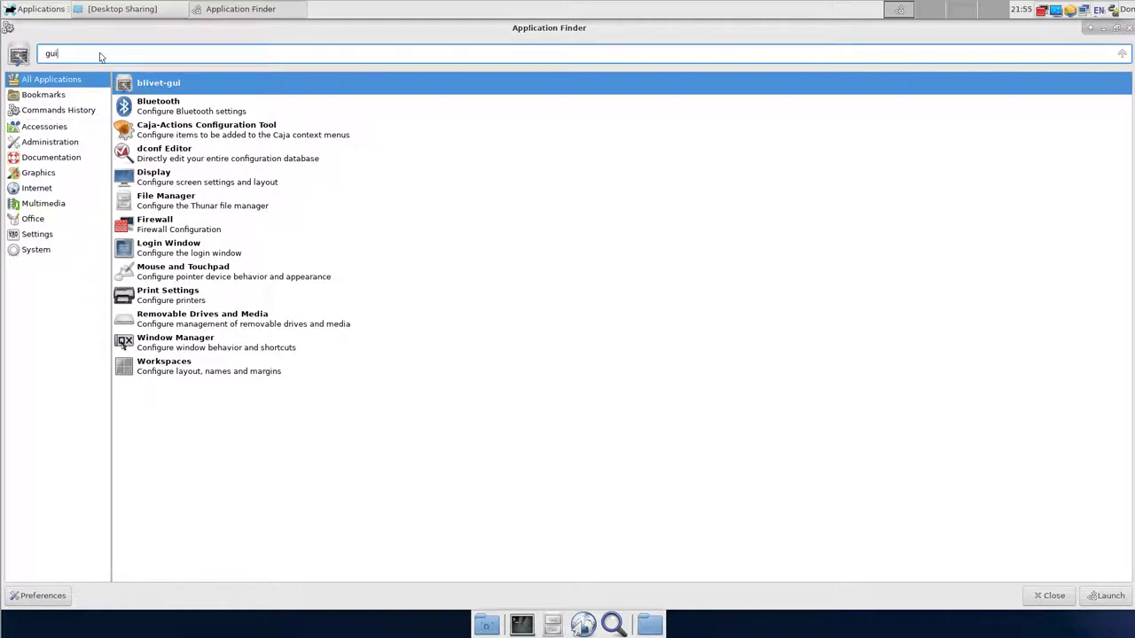
pyautogui.press('BackSpace')
pyautogui.press('BackSpace')
pyautogui.press('BackSpace')
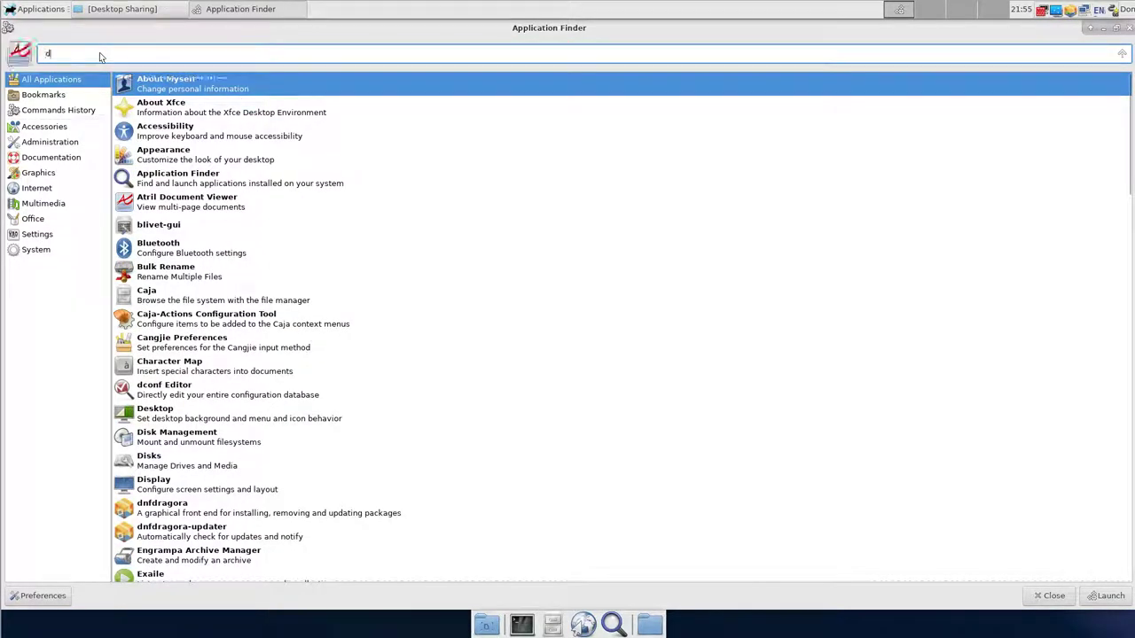
pyautogui.write('desktop')
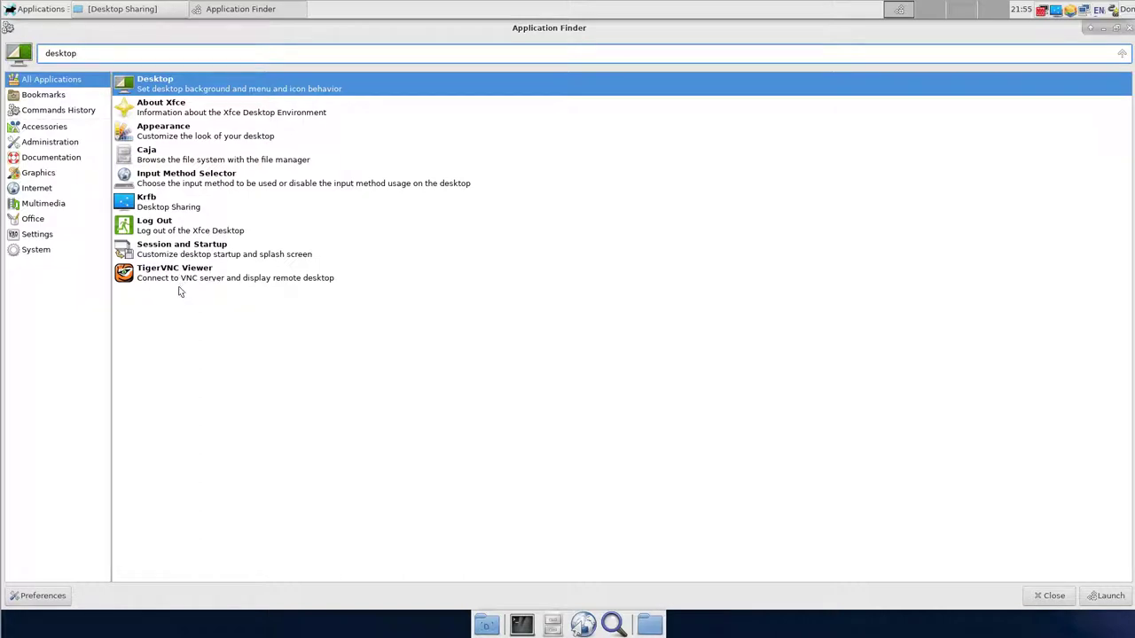
pyautogui.click(193, 257)
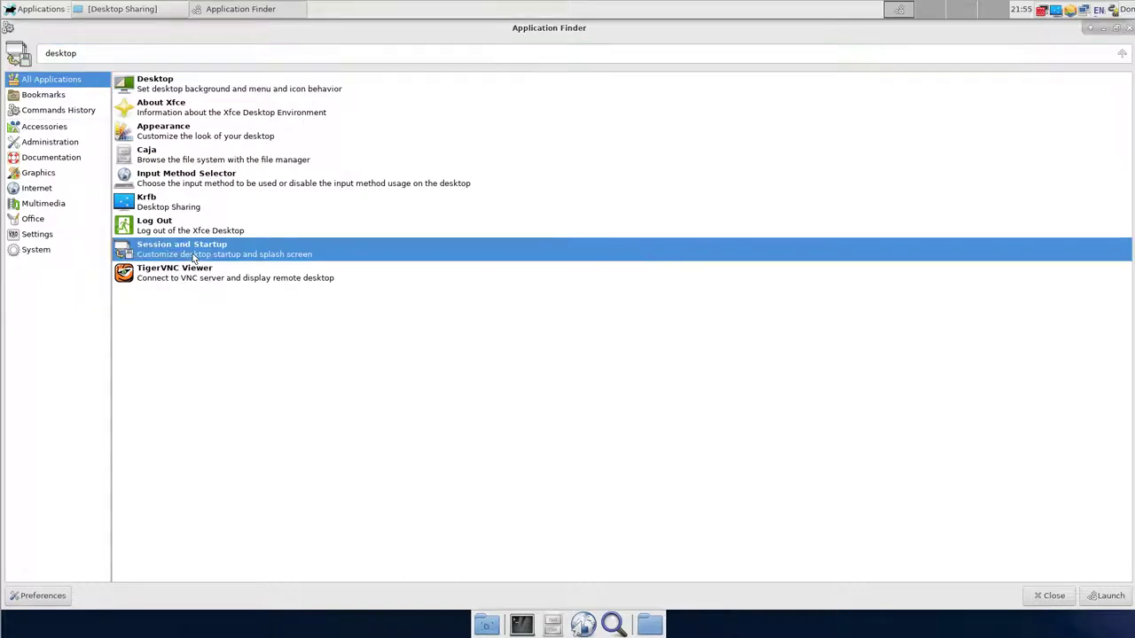
# Launch Session and Startup and view its Splash, then Application Autostart, pages
pyautogui.doubleClick(194, 255)
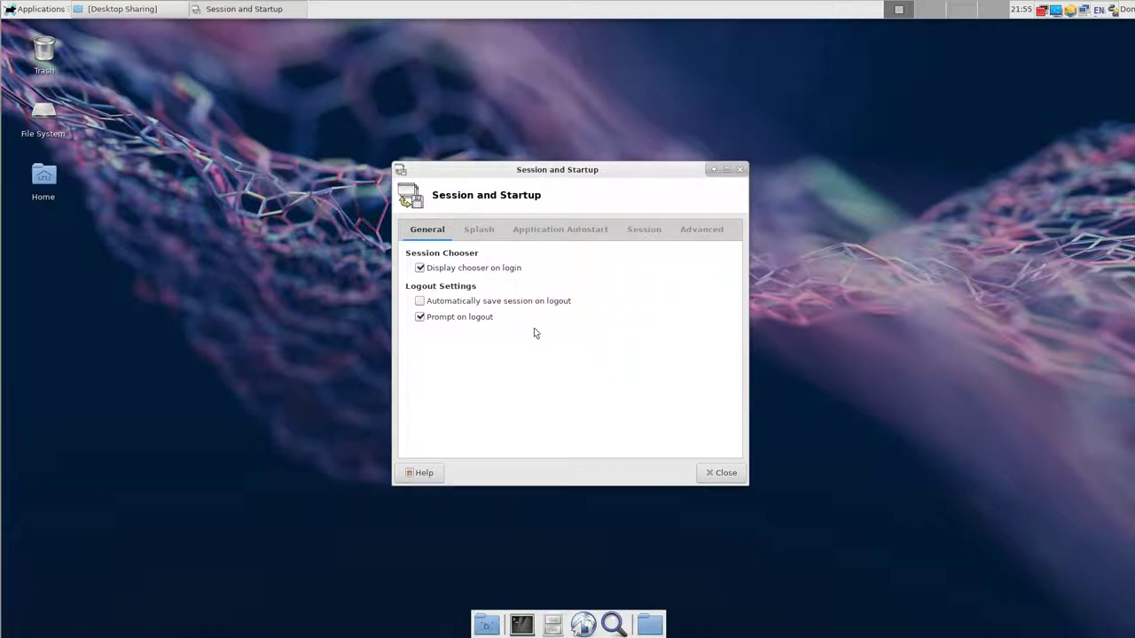
pyautogui.click(488, 230)
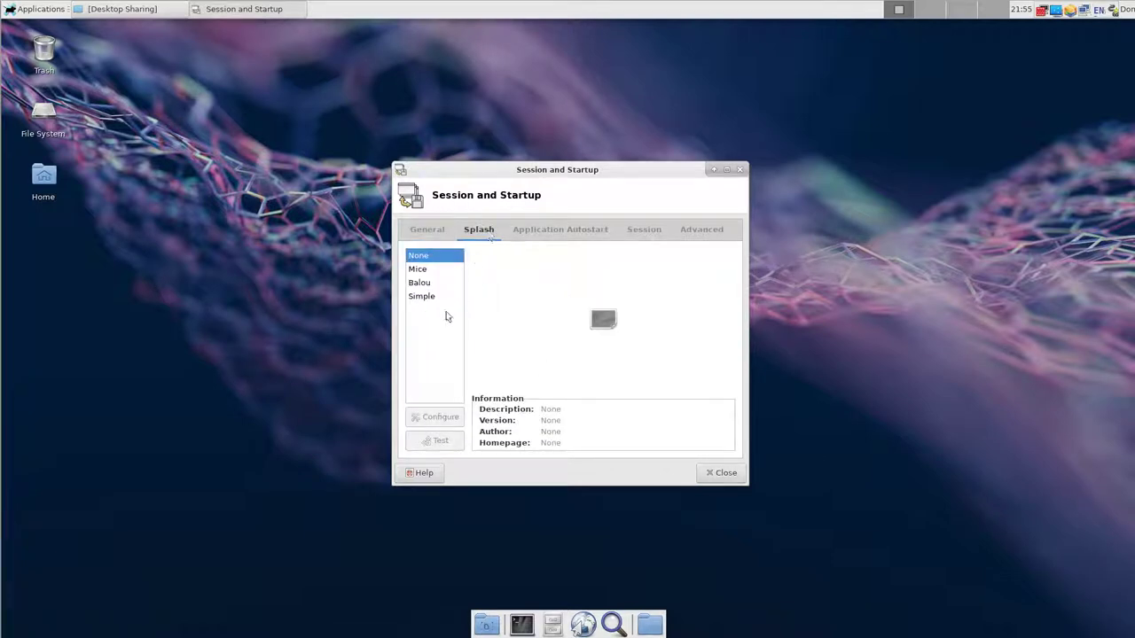
pyautogui.click(551, 229)
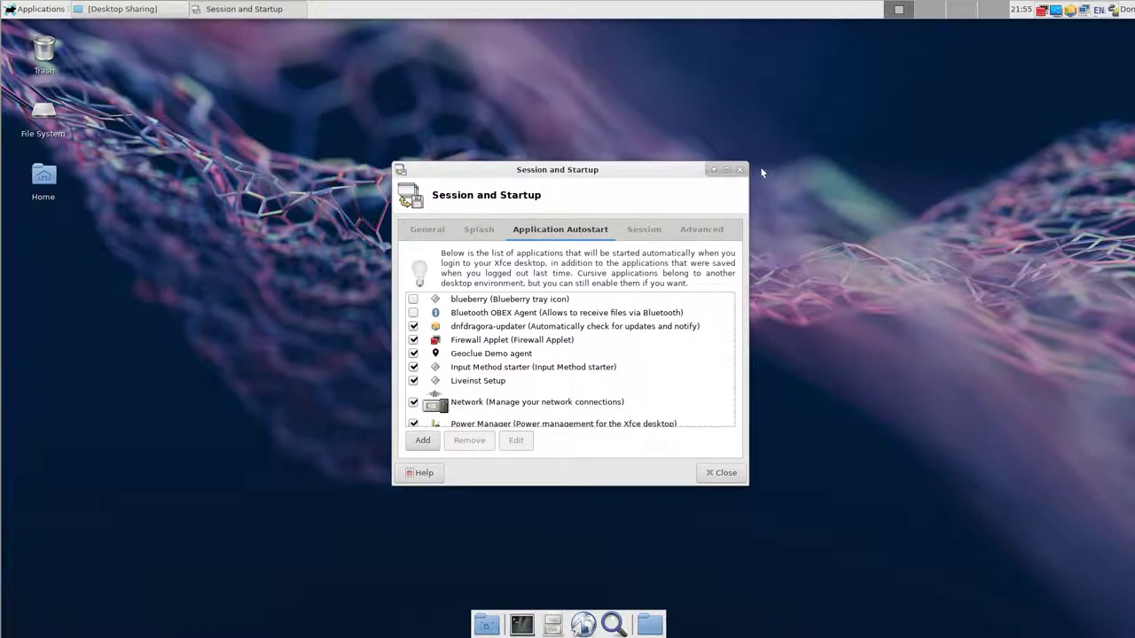
# Maximize Session and Startup and enable Volume Control in the autostart list
pyautogui.click(727, 170)
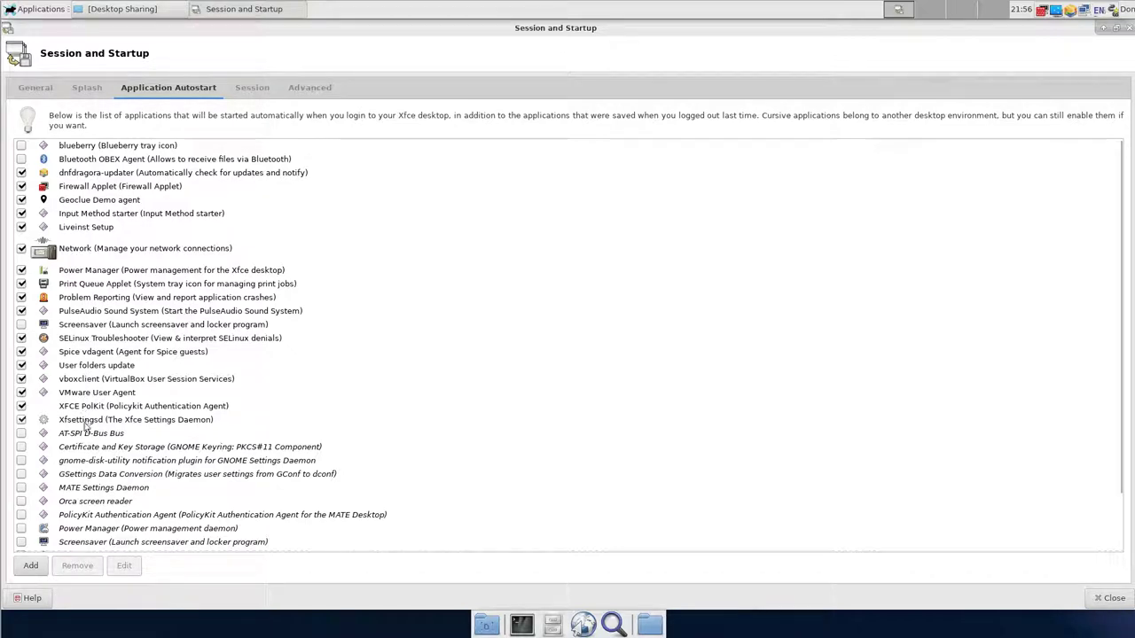
pyautogui.scroll(-1, 332, 485)
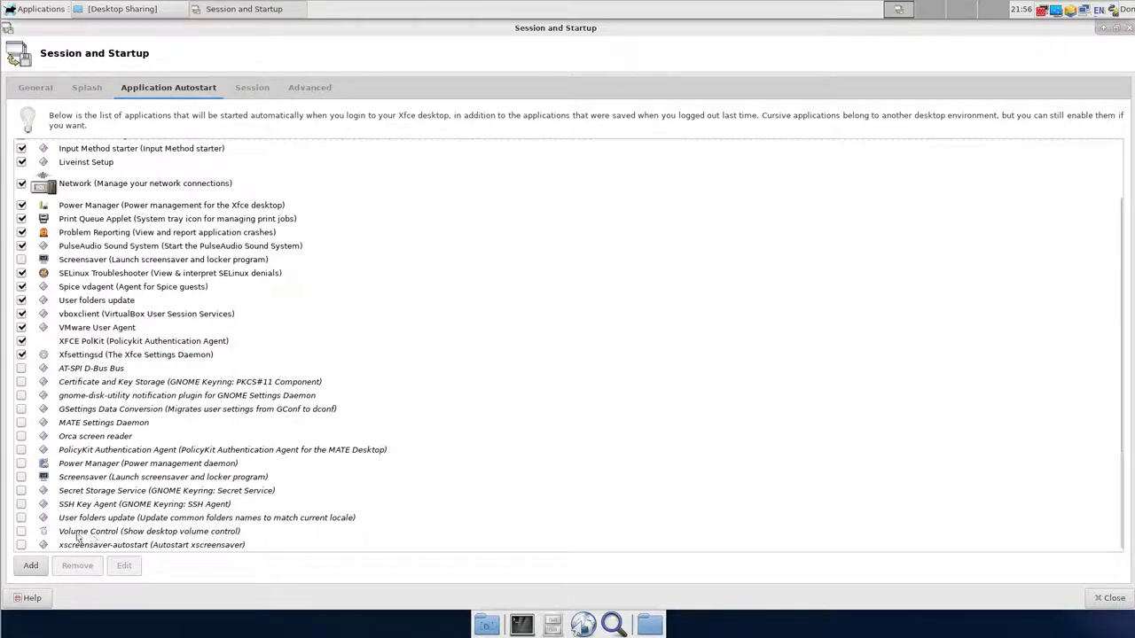
pyautogui.click(22, 533)
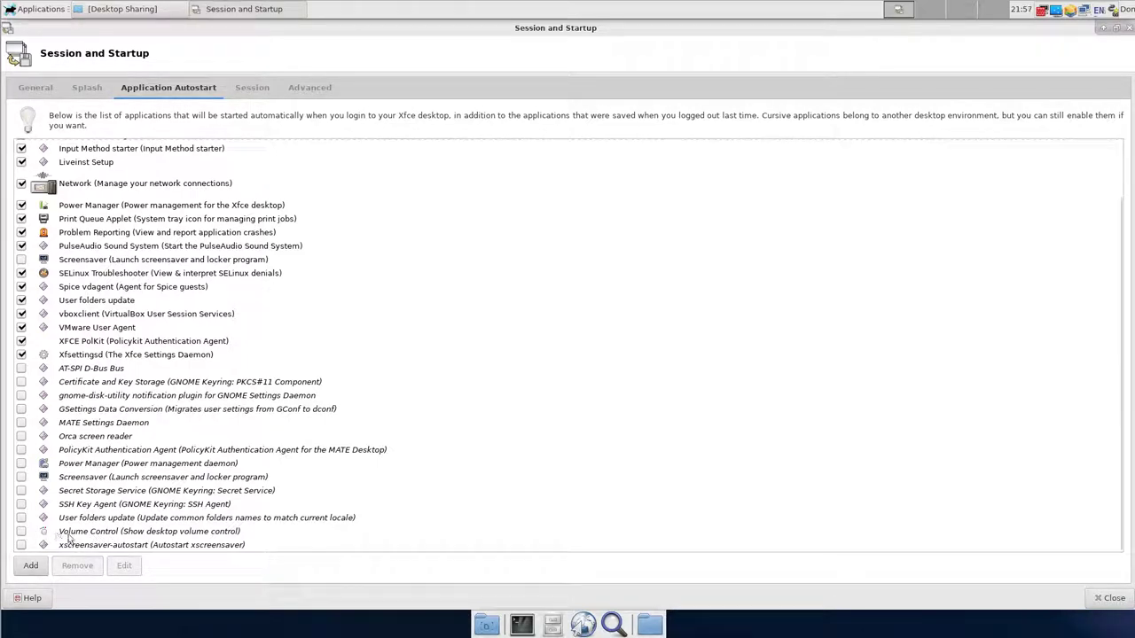
pyautogui.click(71, 536)
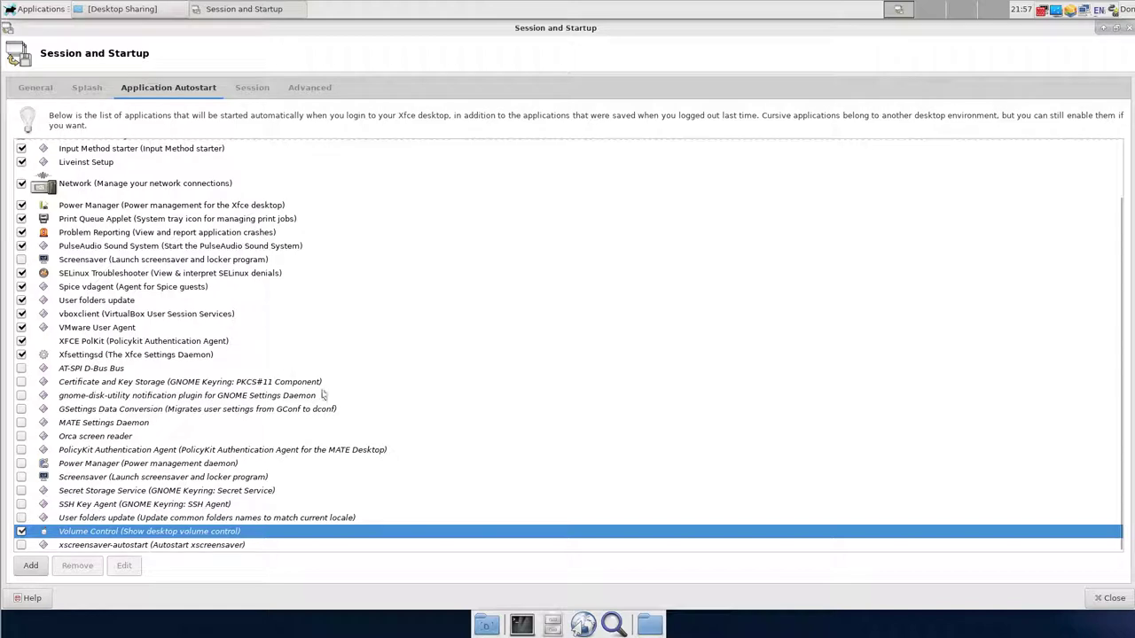
# Review the Session and Advanced tabs of Session and Startup, return to General, then close it
pyautogui.click(261, 85)
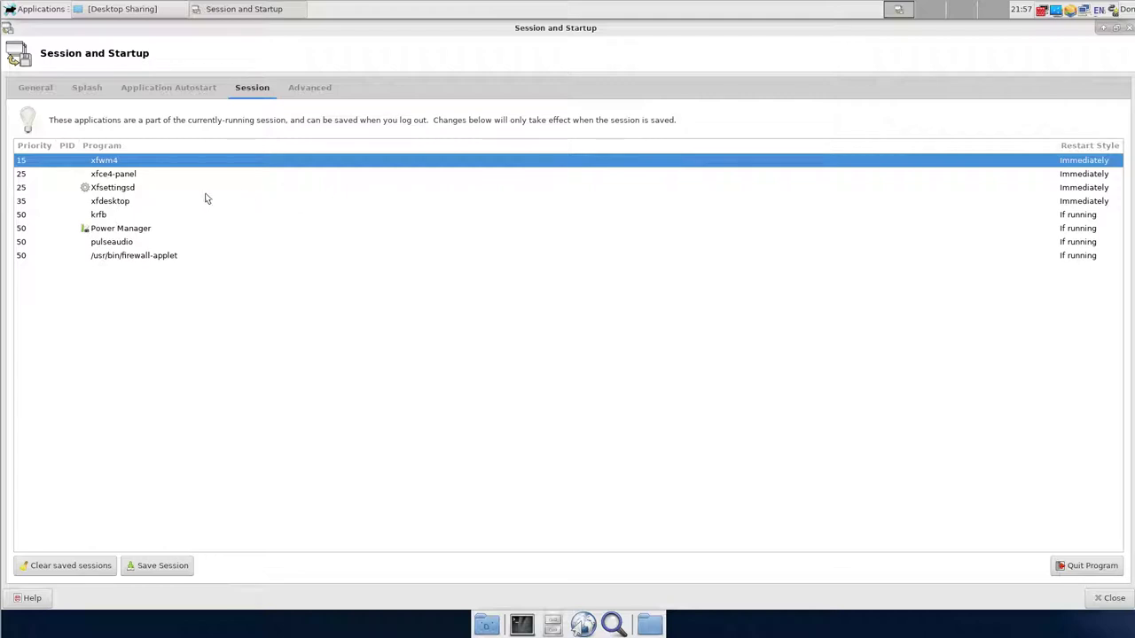
pyautogui.click(312, 89)
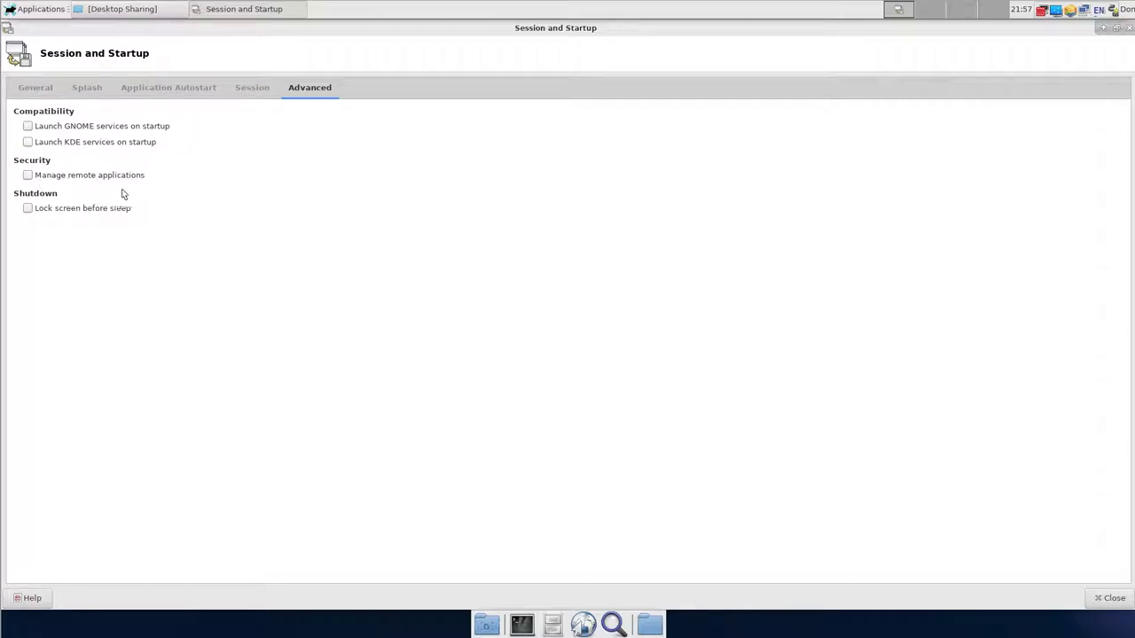
pyautogui.click(32, 92)
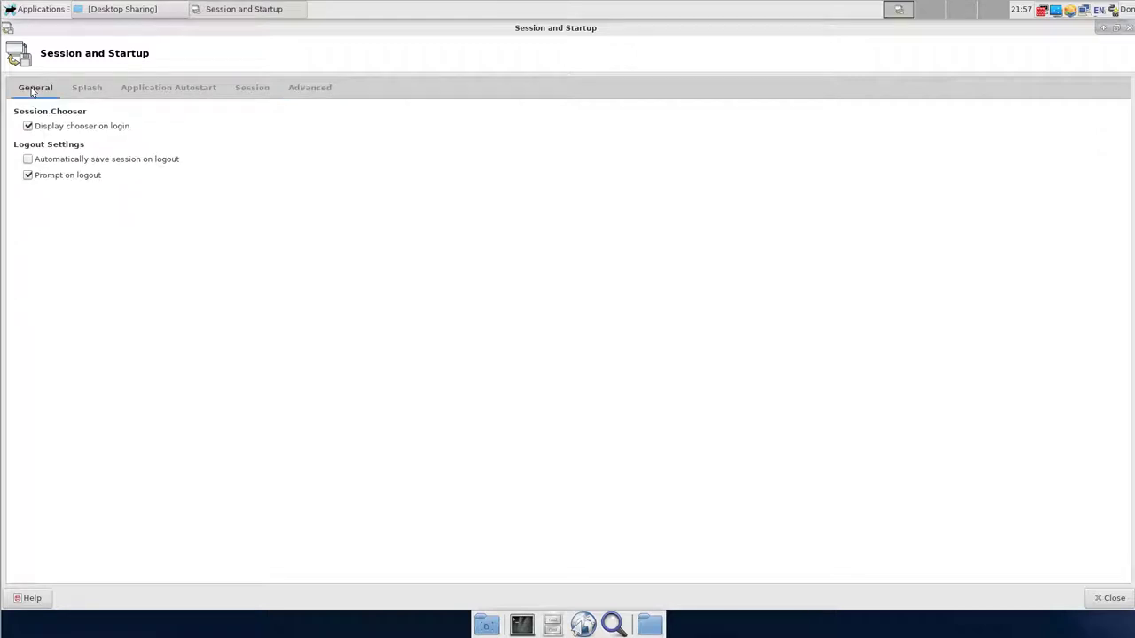
pyautogui.click(1129, 27)
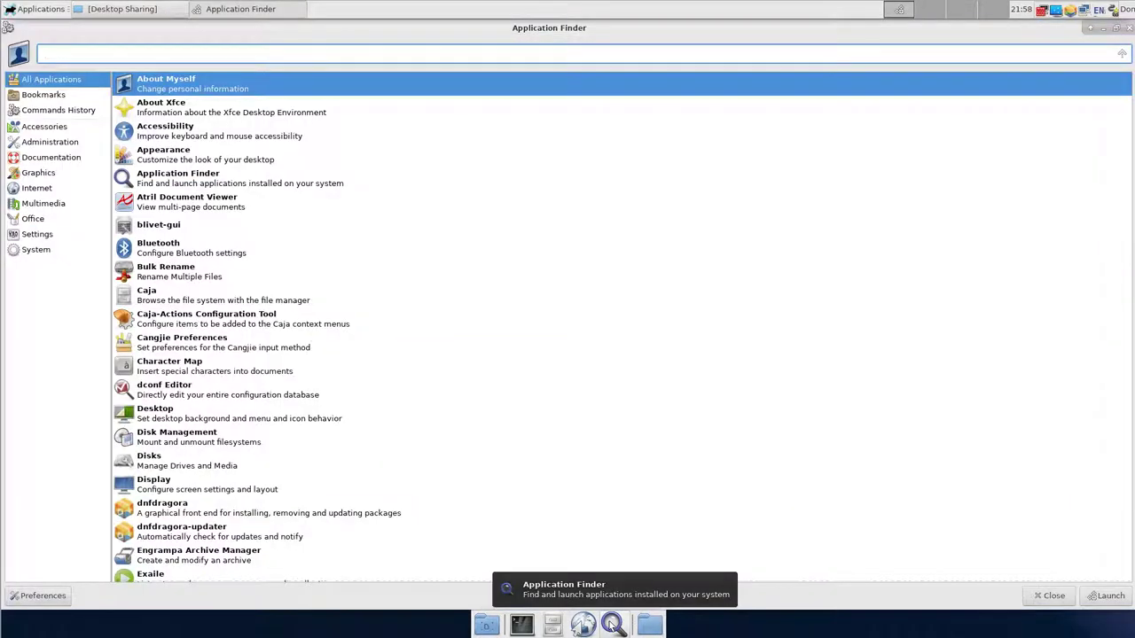
# Search Application Finder for 'graph' and launch Settings Manager from the results
pyautogui.write('choos')
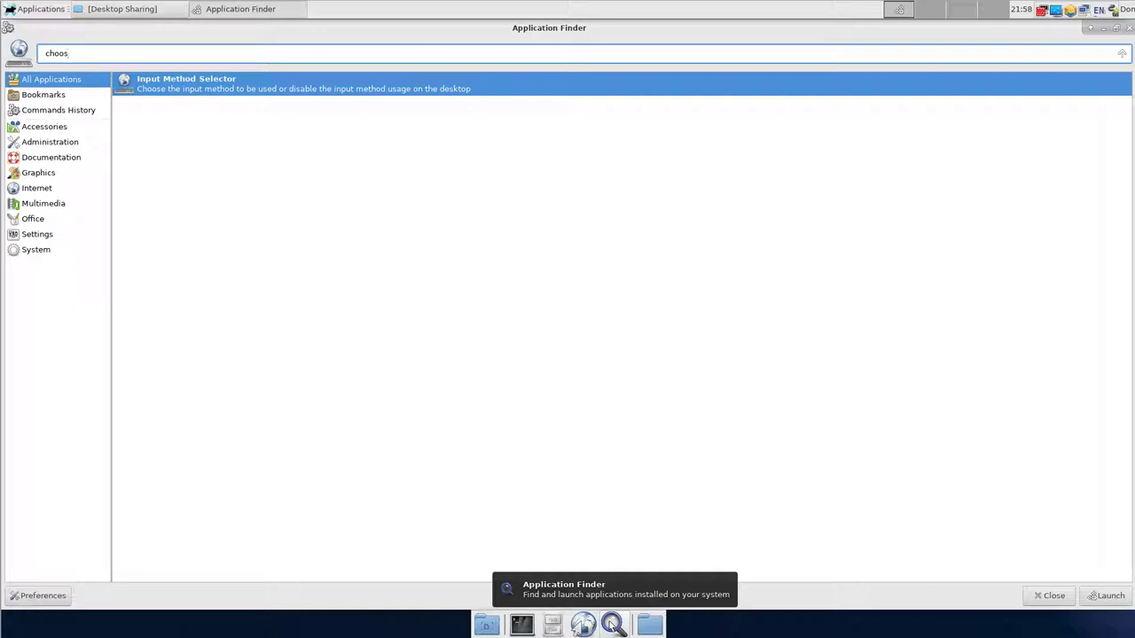
pyautogui.press('BackSpace')
pyautogui.press('BackSpace')
pyautogui.press('BackSpace')
pyautogui.press('BackSpace')
pyautogui.press('BackSpace')
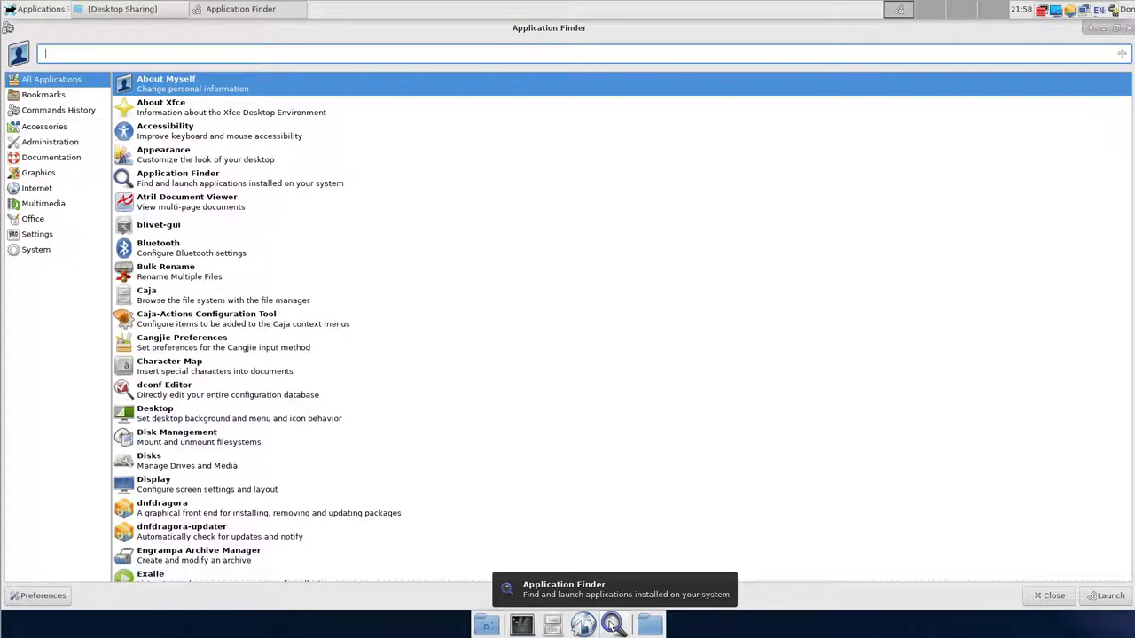
pyautogui.write('graphic')
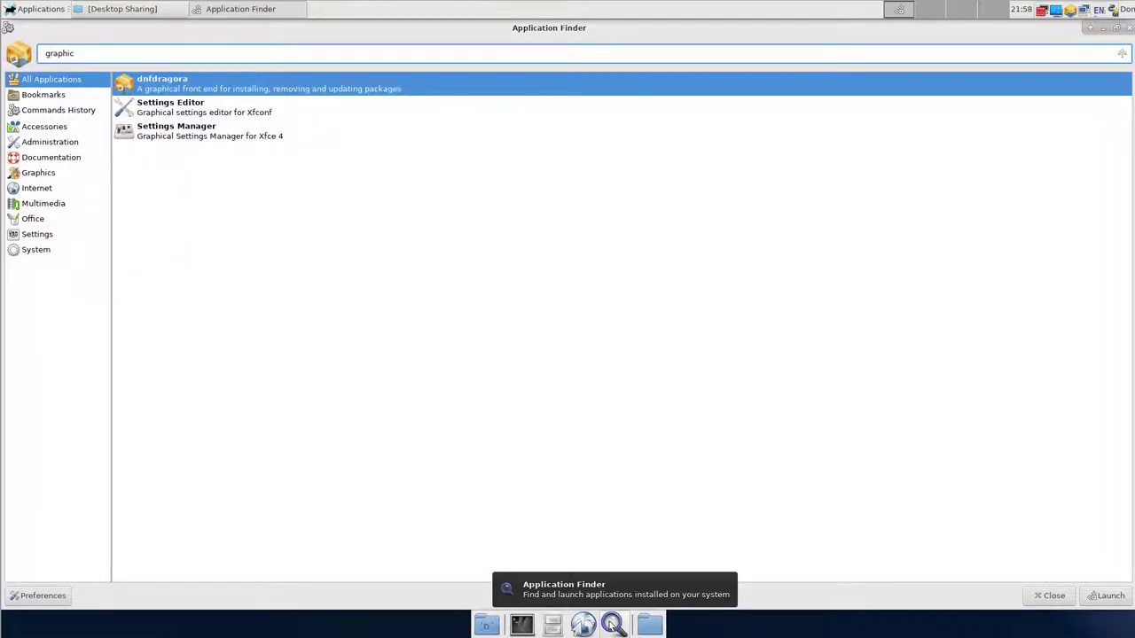
pyautogui.press('Down')
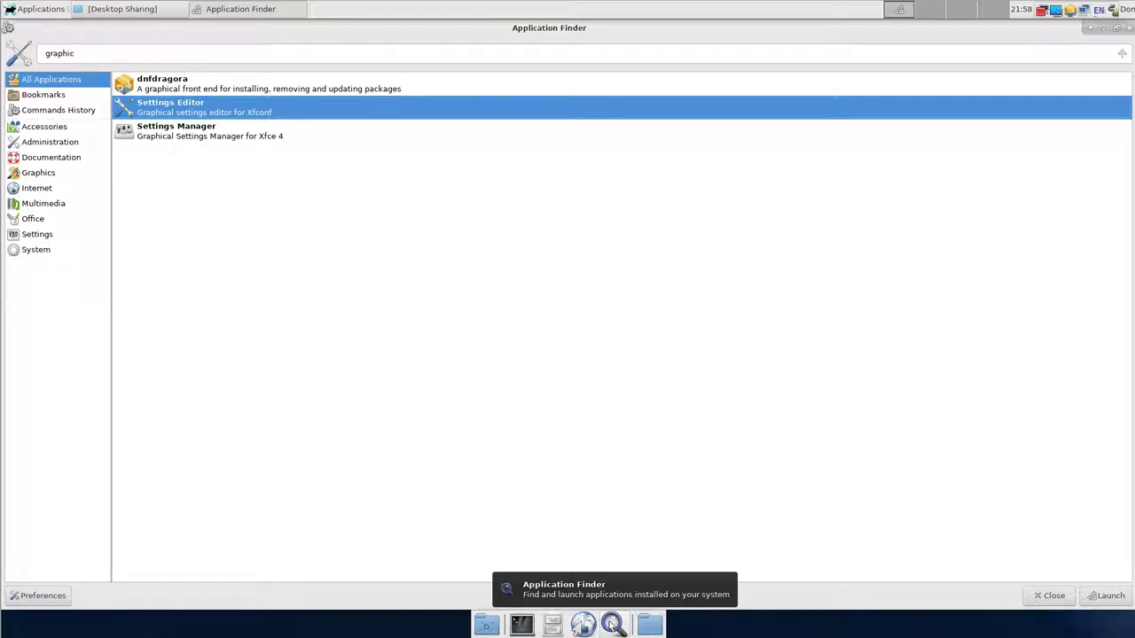
pyautogui.press('Down')
pyautogui.press('Up')
pyautogui.press('Down')
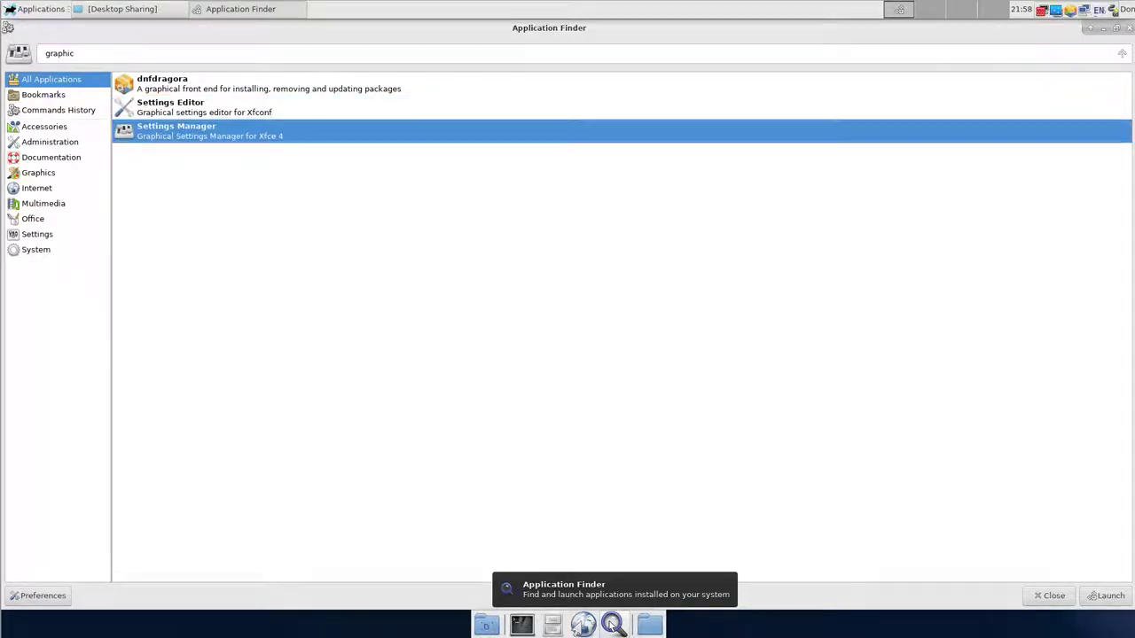
pyautogui.press('Return')
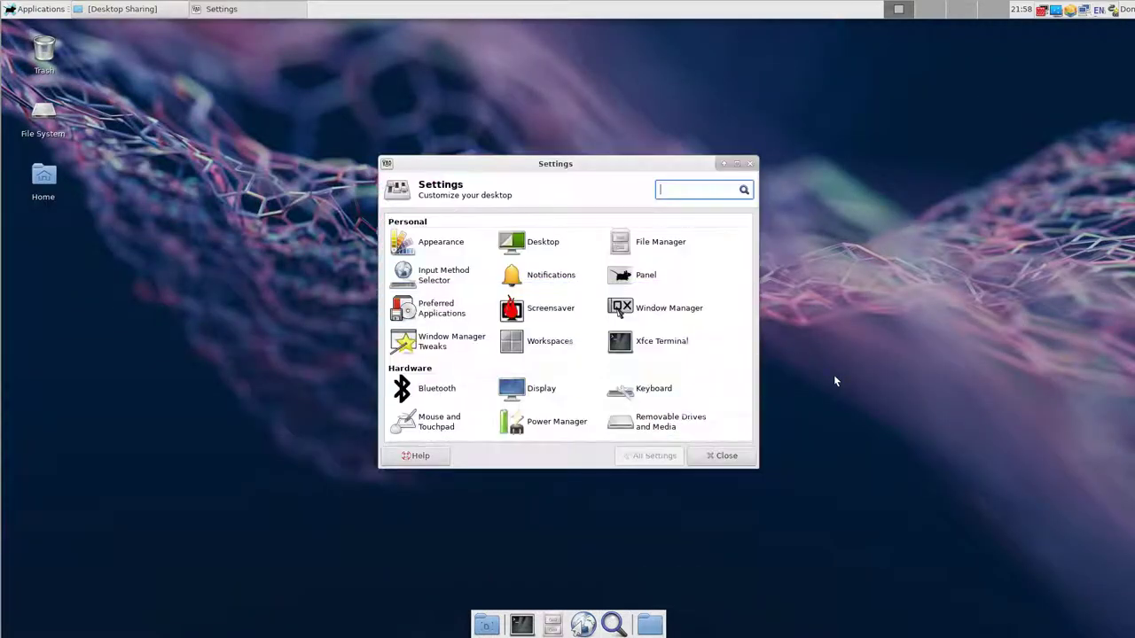
# Maximize Settings, open Login Window settings after authenticating with the root password, then close them
pyautogui.click(737, 165)
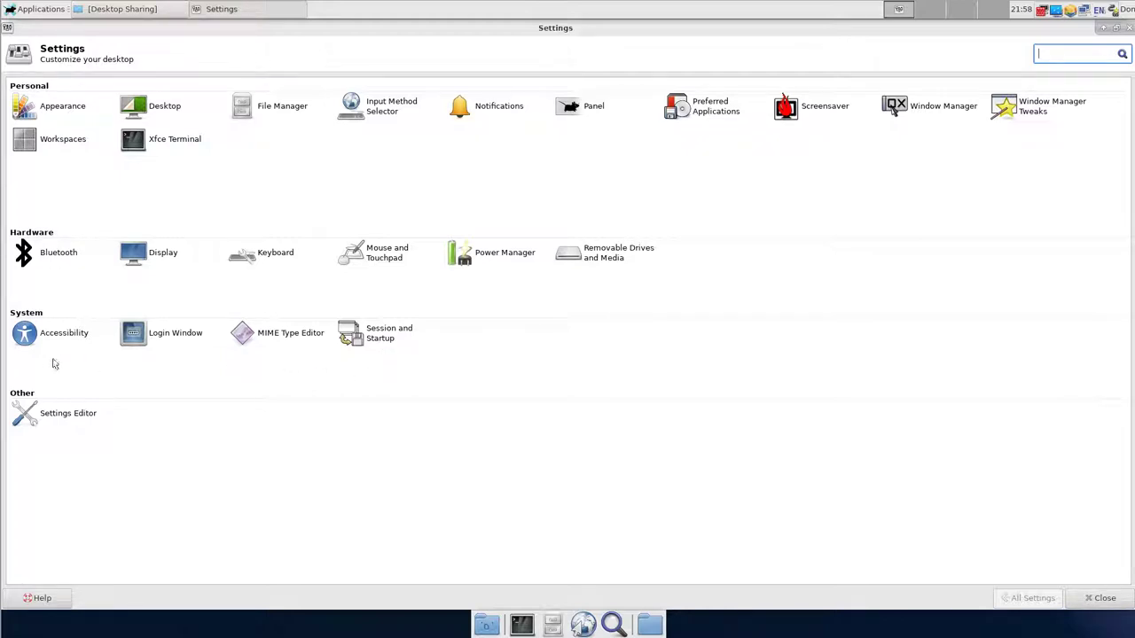
pyautogui.click(136, 335)
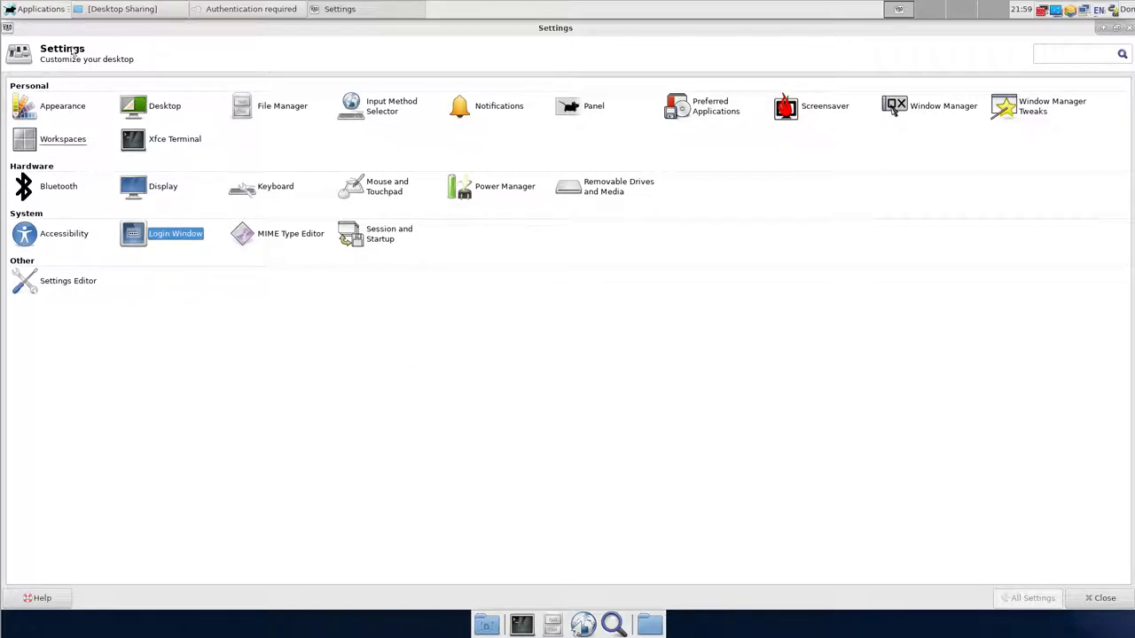
pyautogui.click(173, 235)
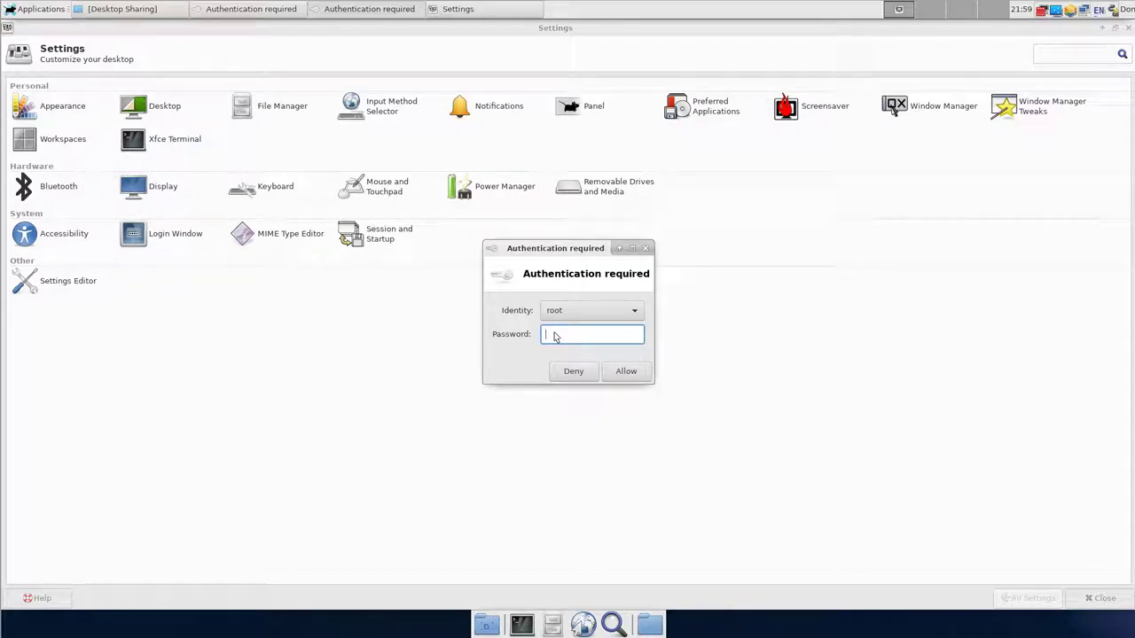
pyautogui.write('************')
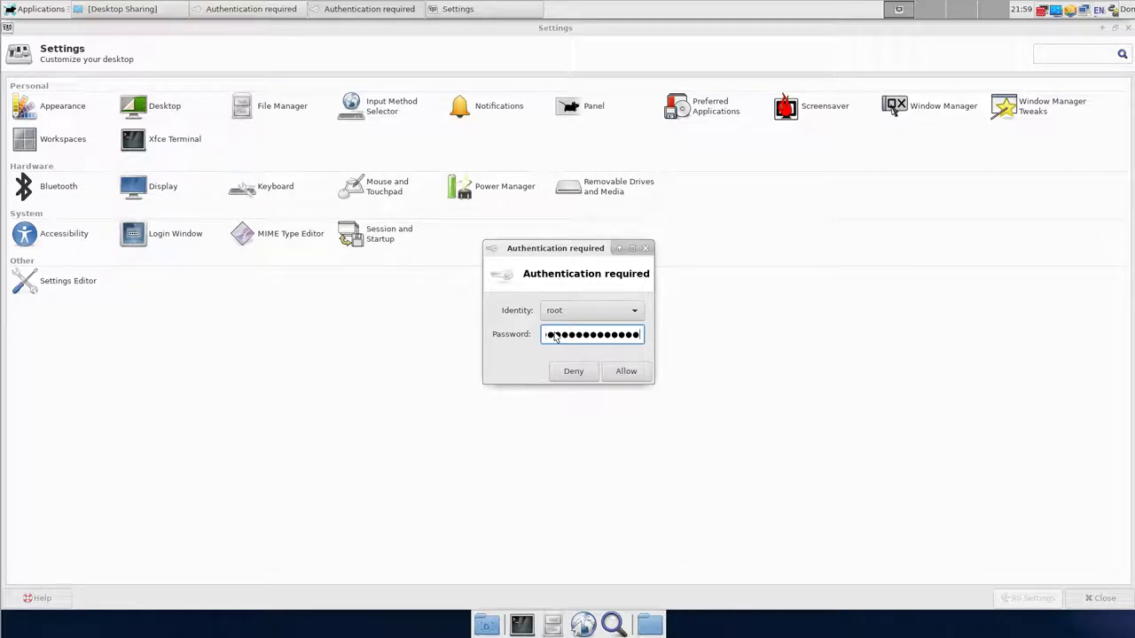
pyautogui.press('Return')
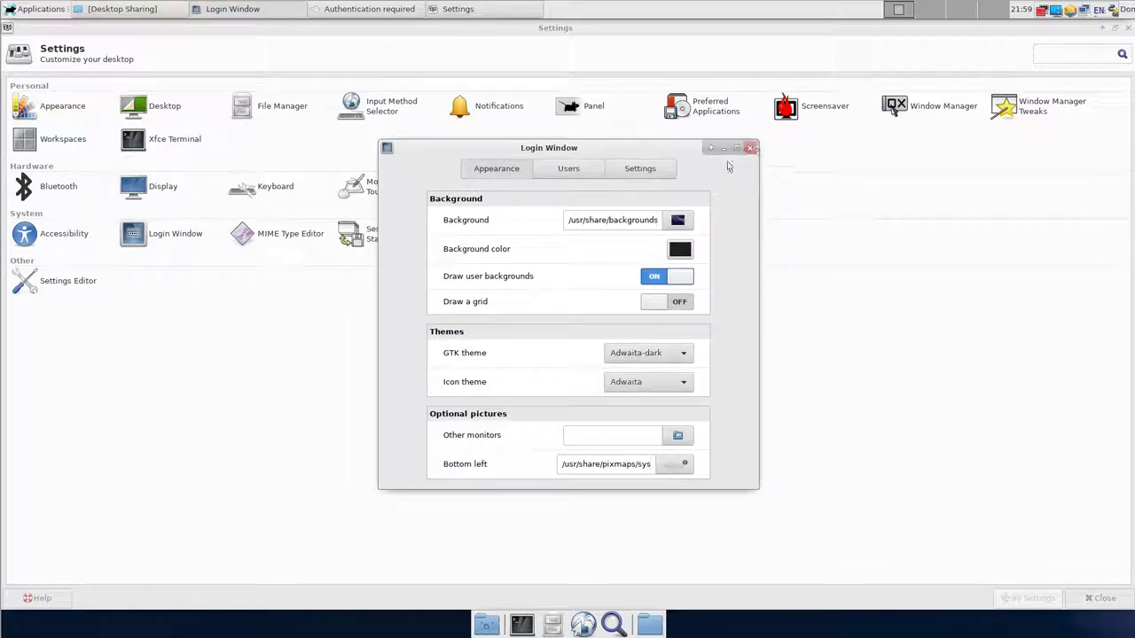
pyautogui.click(750, 148)
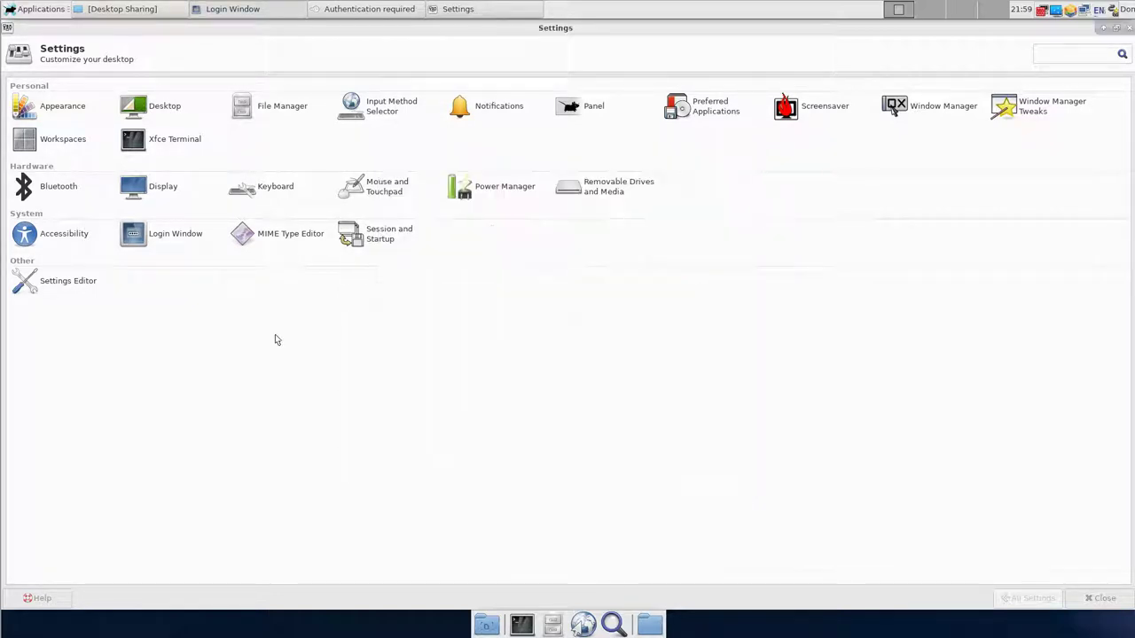
# Open Settings Editor and browse the xfce4-session channel, then the xfwm4 channel's full property list
pyautogui.click(70, 284)
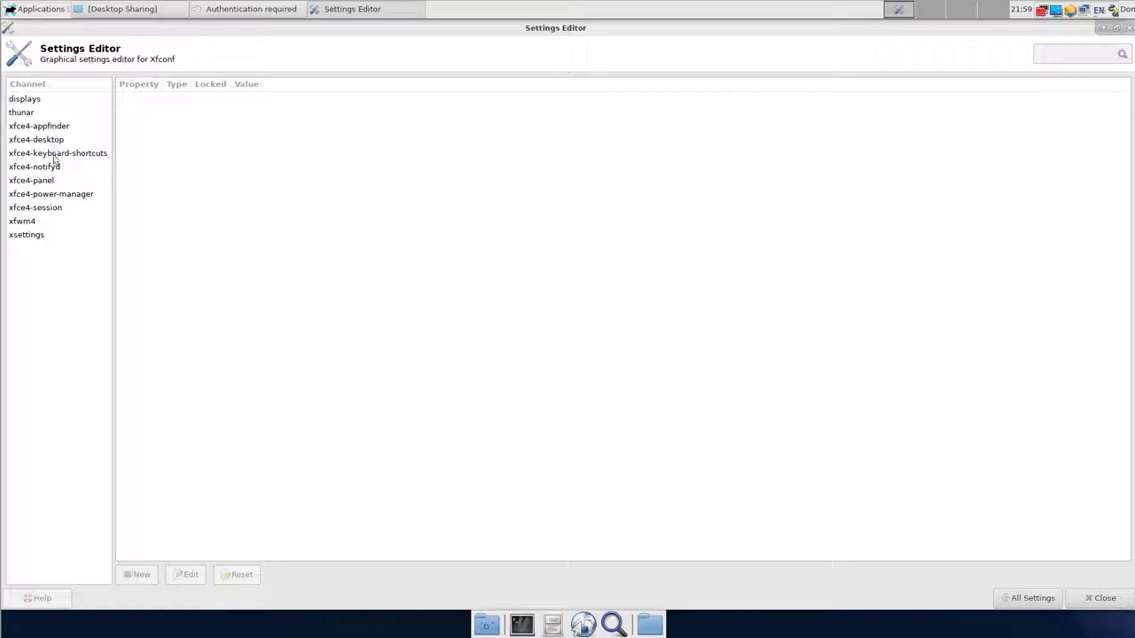
pyautogui.click(49, 210)
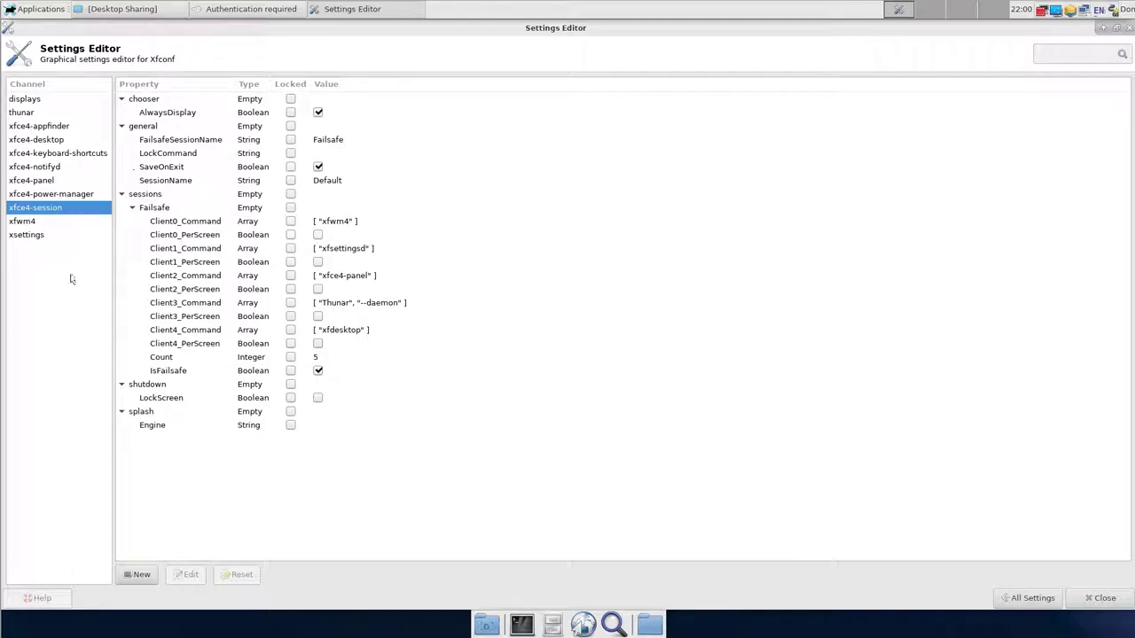
pyautogui.click(23, 223)
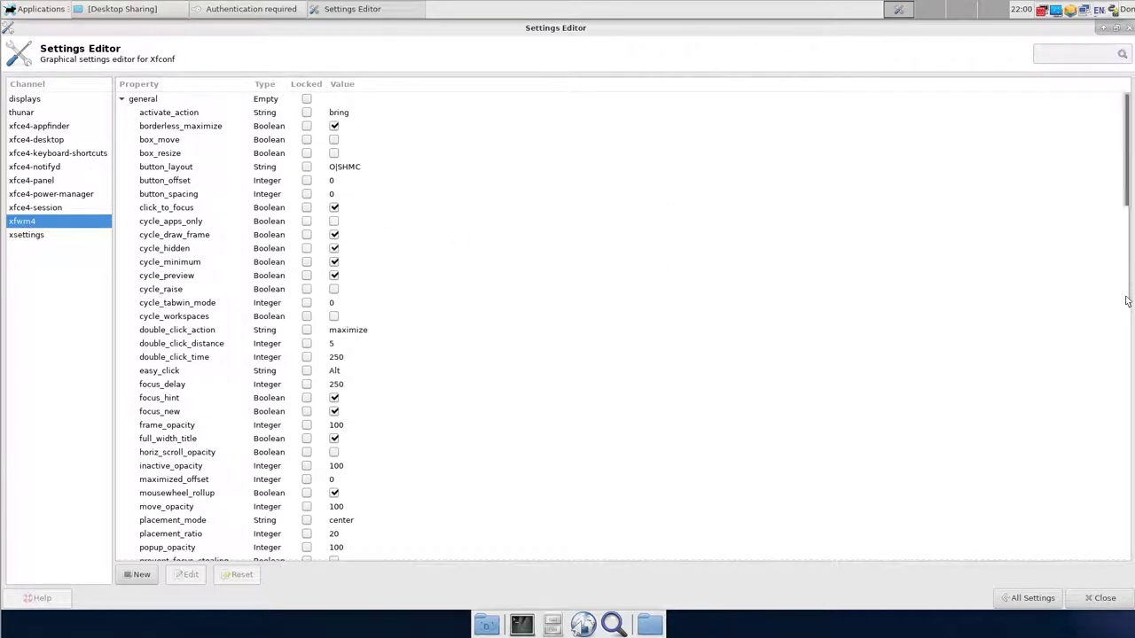
pyautogui.scroll(-1, 1129, 295)
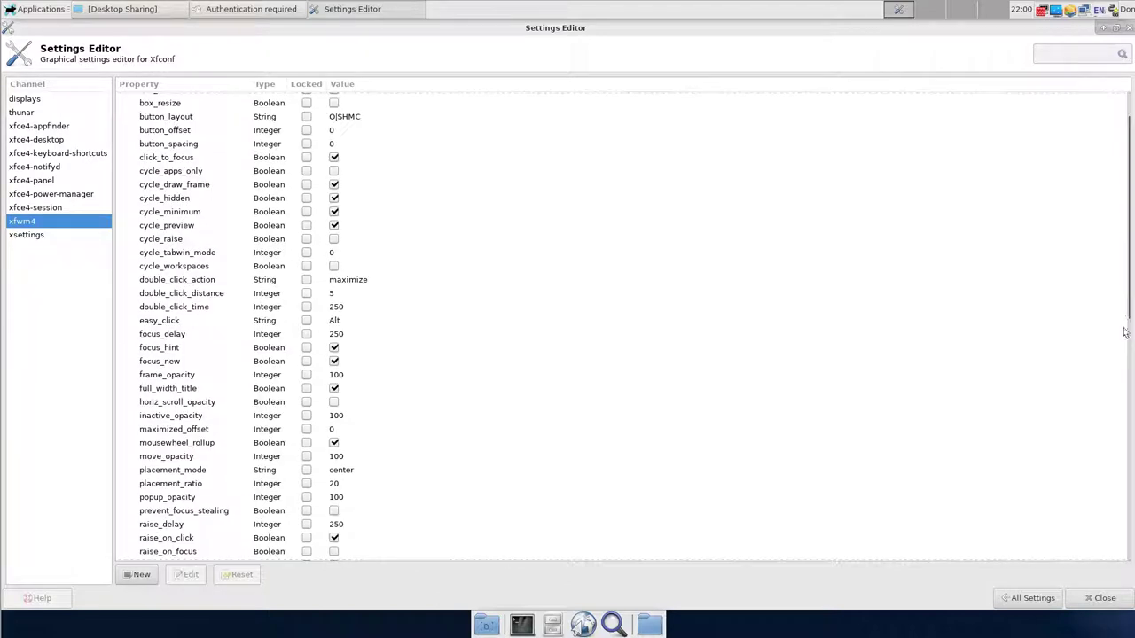
pyautogui.scroll(-2, 1114, 496)
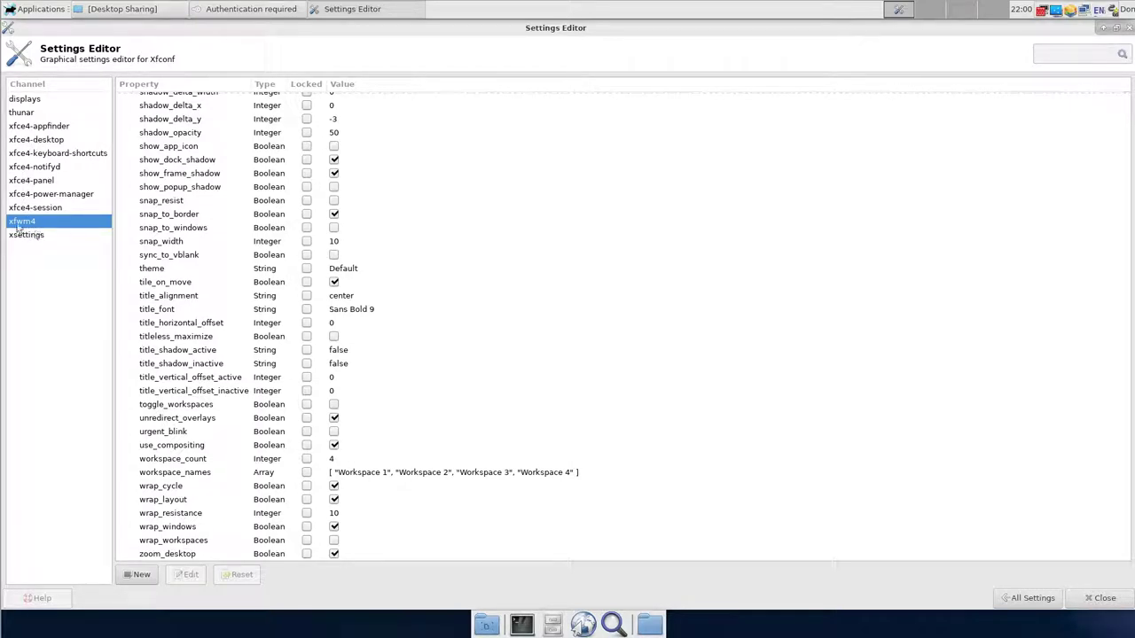
# Browse the xsettings, displays, xfce4-desktop and xfce4-keyboard-shortcuts channels in Settings Editor
pyautogui.click(27, 237)
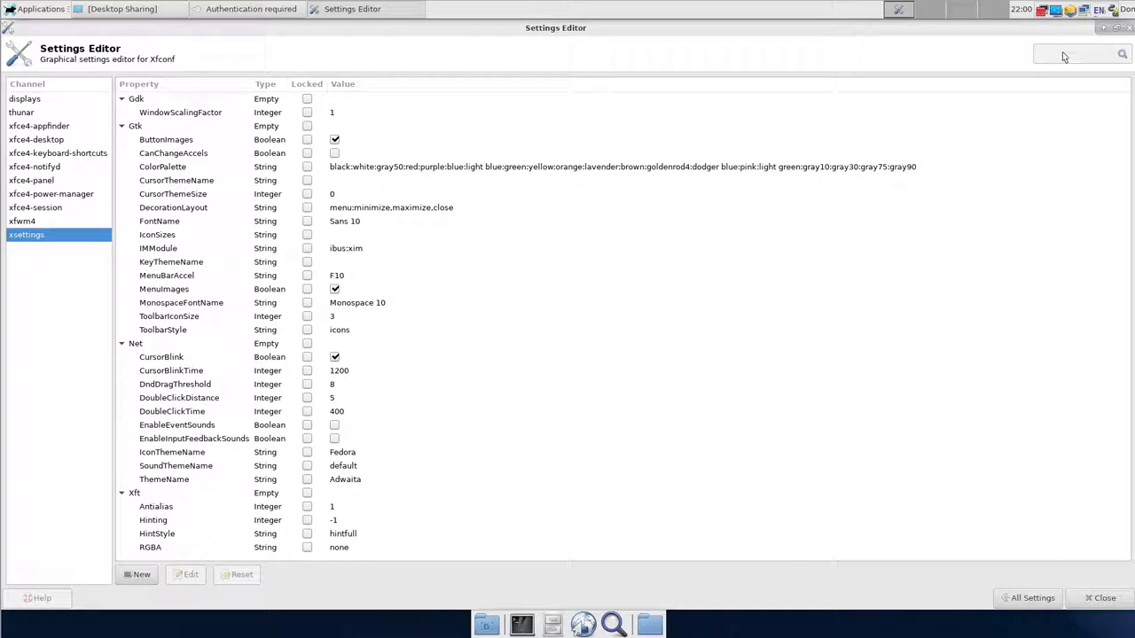
pyautogui.click(25, 100)
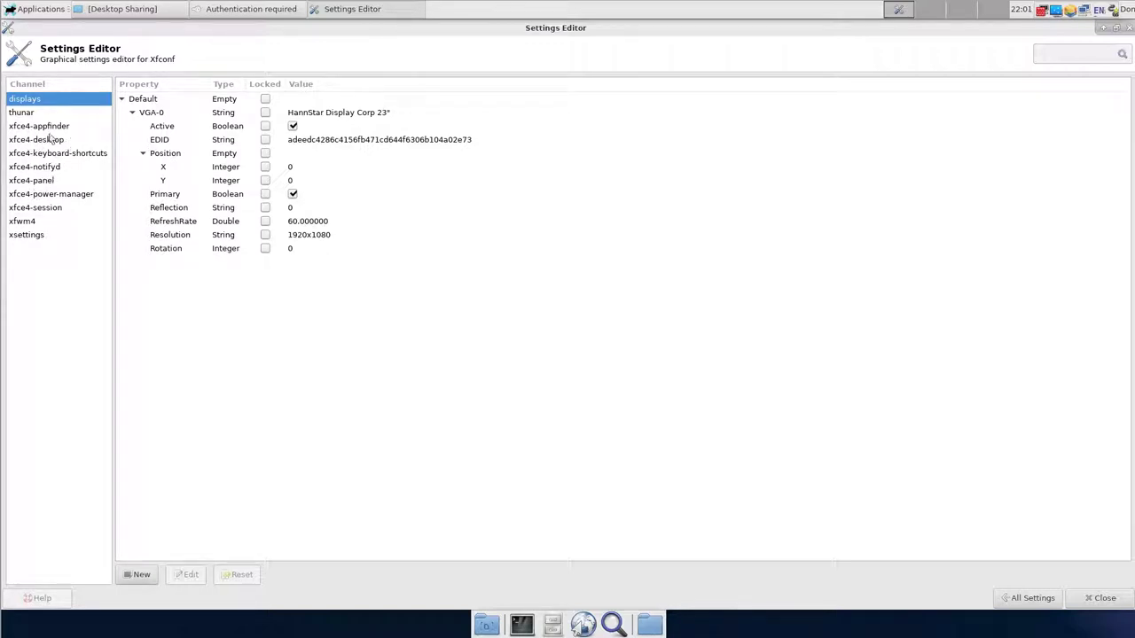
pyautogui.click(40, 142)
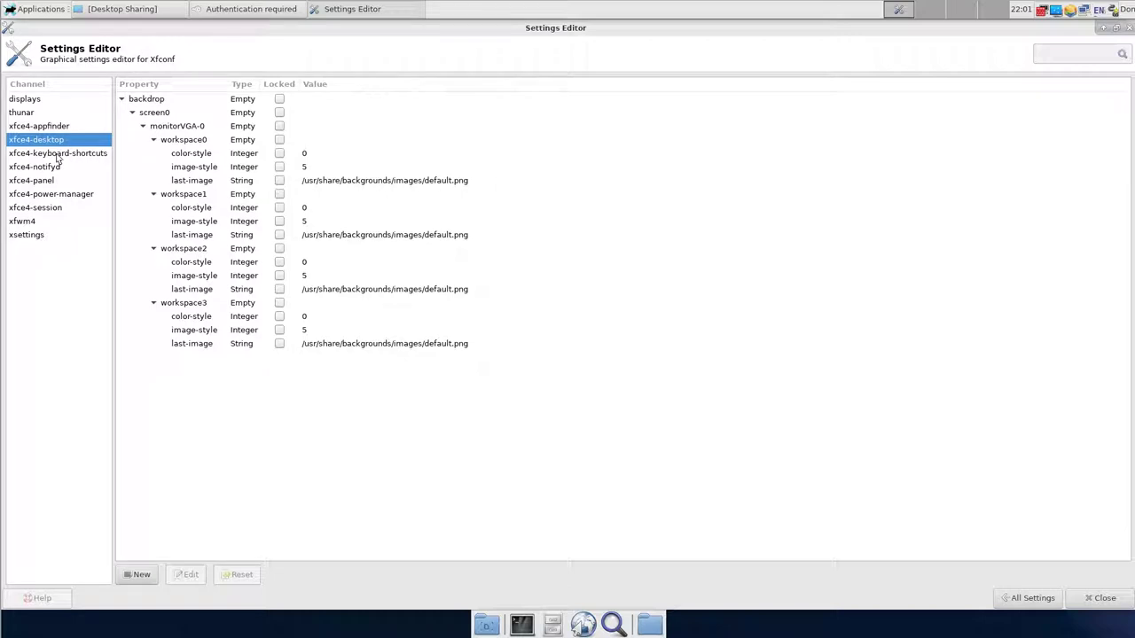
pyautogui.click(58, 156)
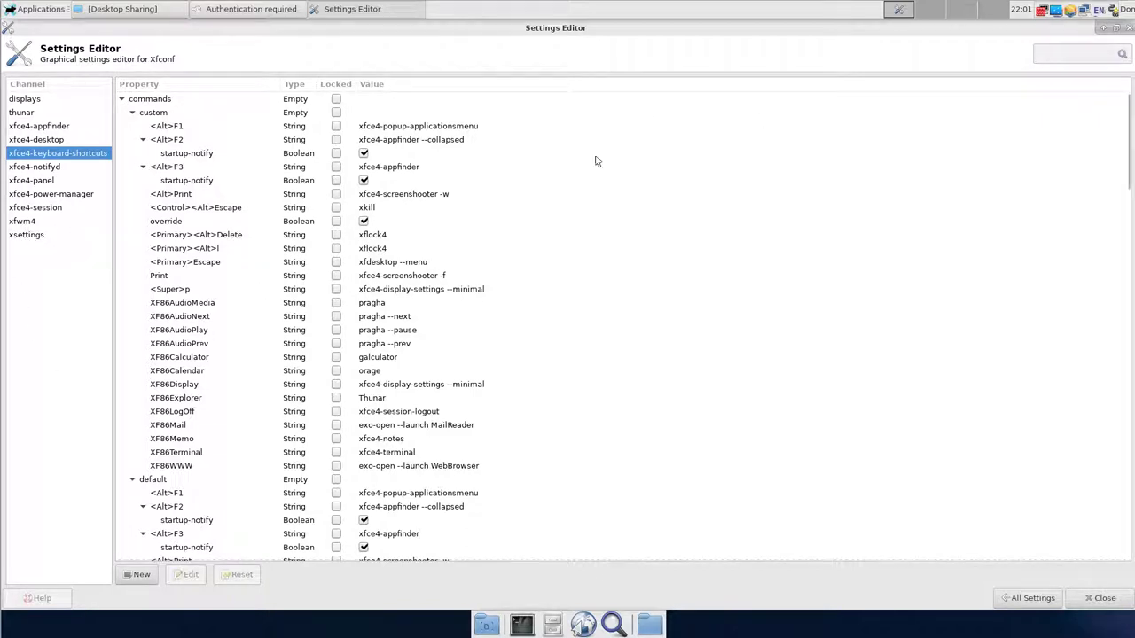
# Close the Settings Editor window
pyautogui.click(1131, 30)
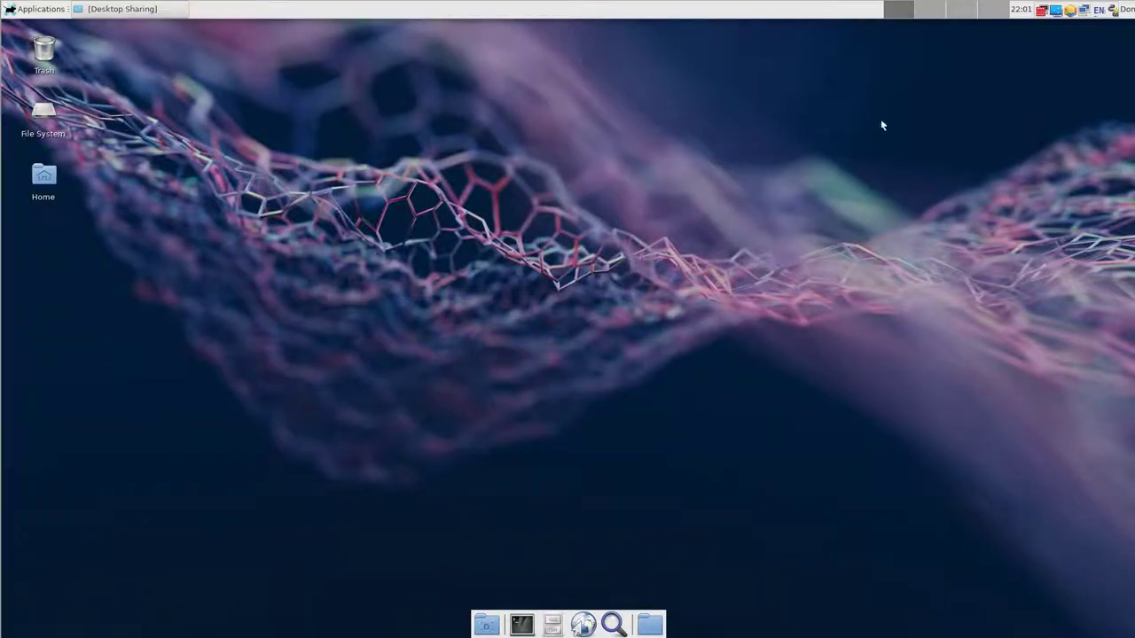
pyautogui.click(612, 623)
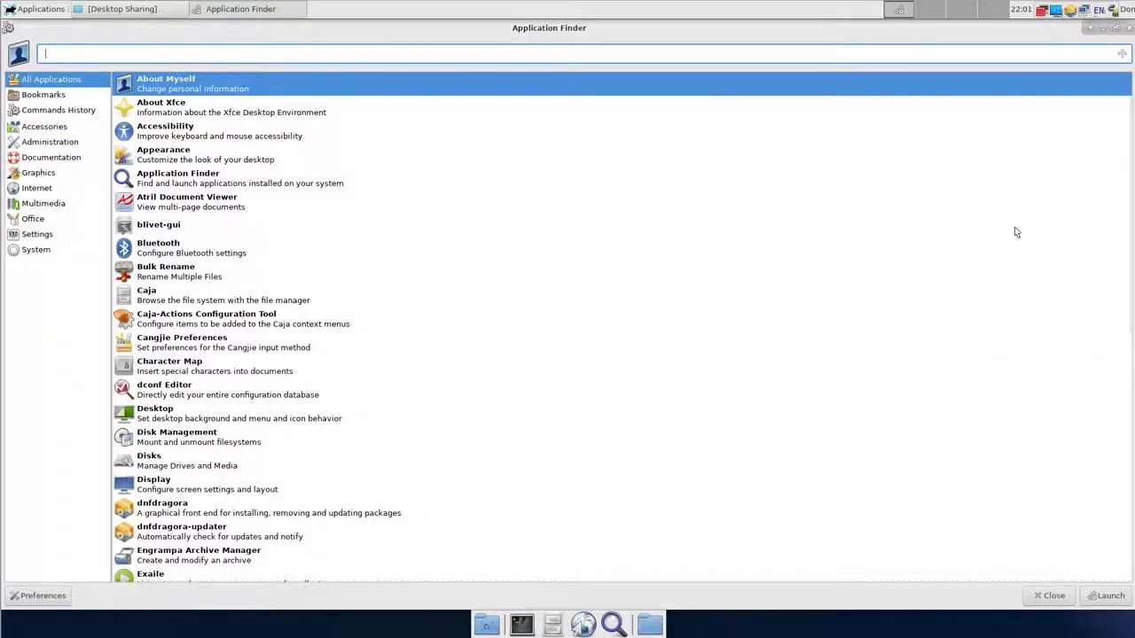
pyautogui.write('greett')
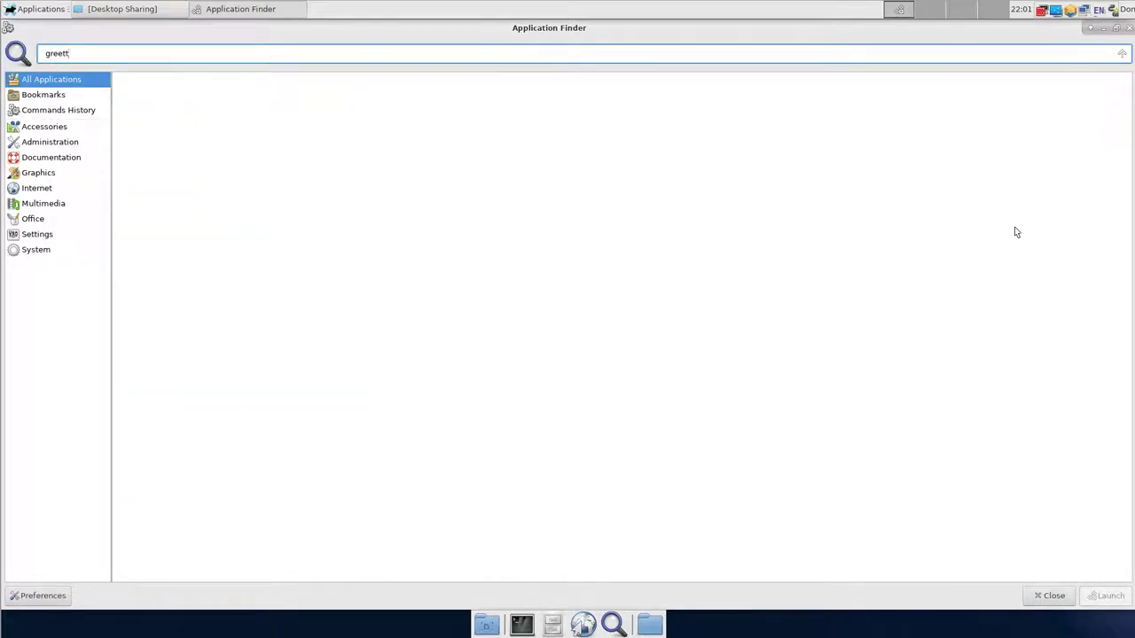
pyautogui.press('BackSpace')
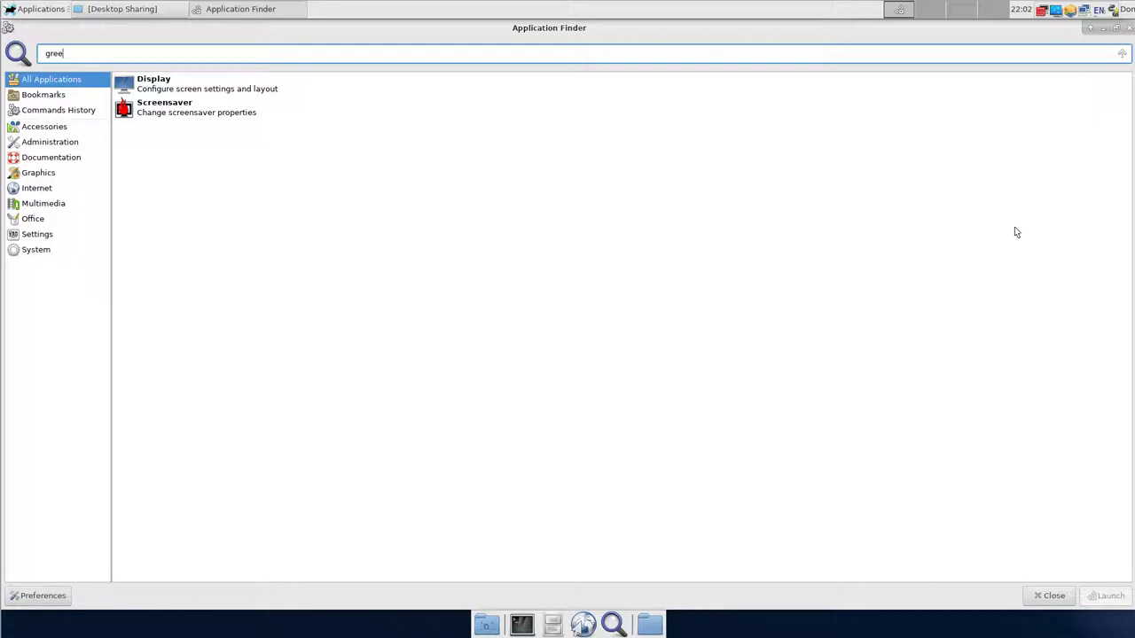
pyautogui.press('BackSpace')
pyautogui.press('BackSpace')
pyautogui.press('BackSpace')
pyautogui.press('BackSpace')
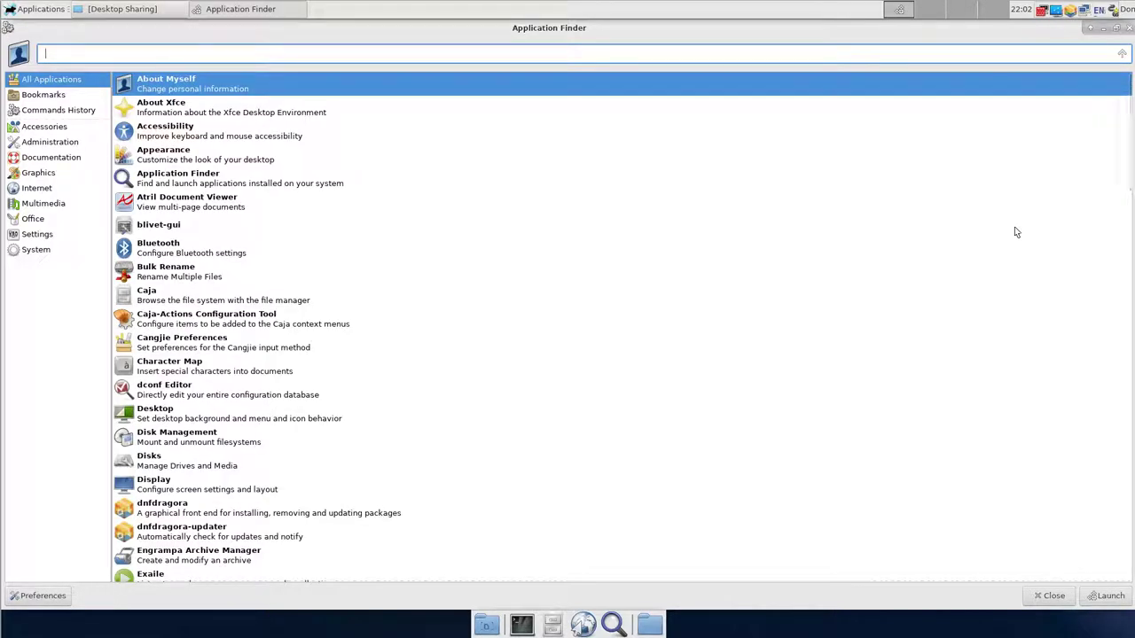
pyautogui.write('boot')
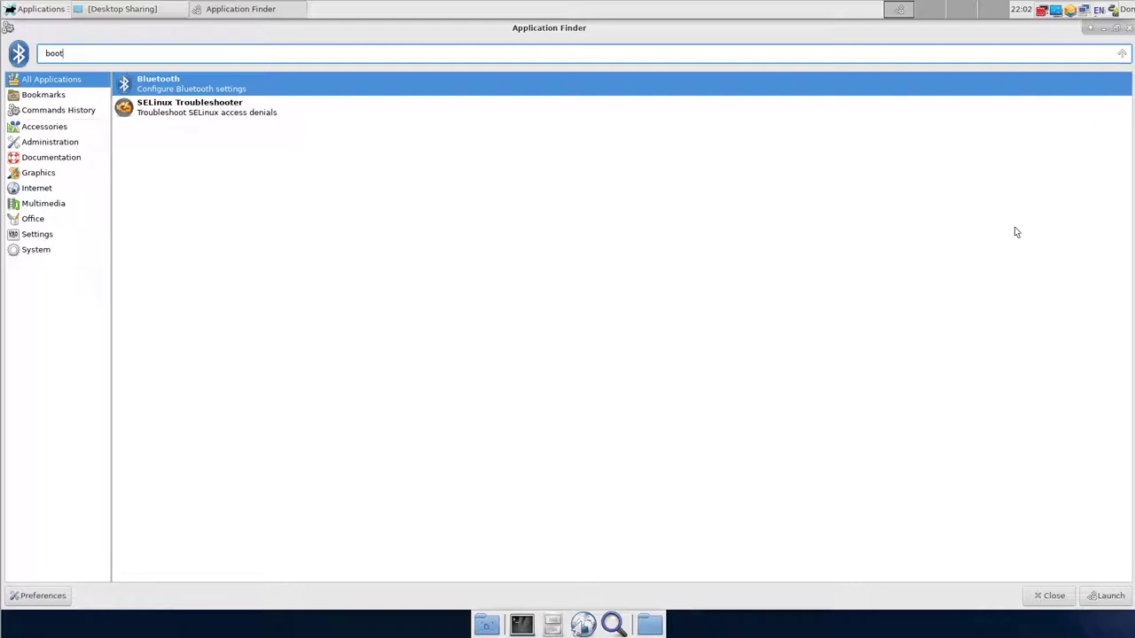
pyautogui.press('Down')
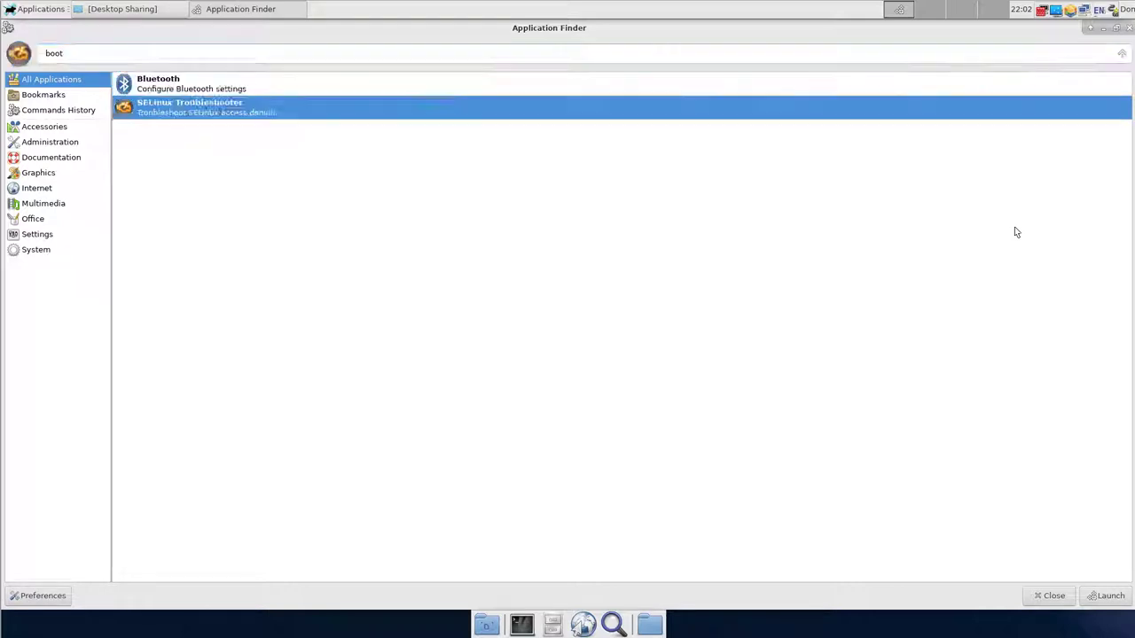
pyautogui.press('Return')
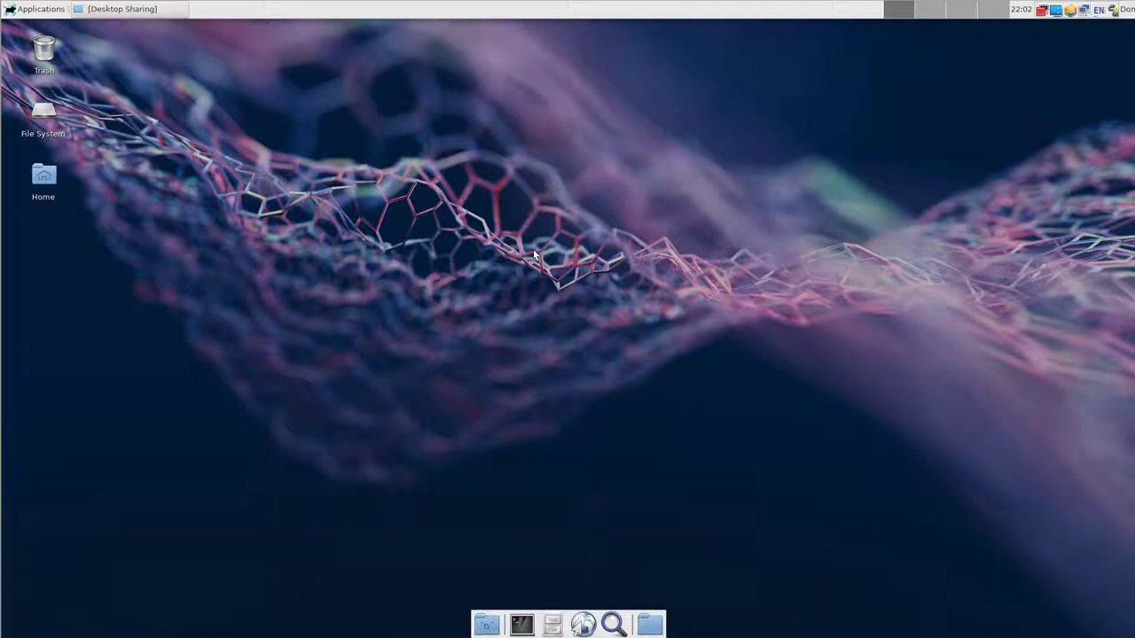
pyautogui.press('F11')
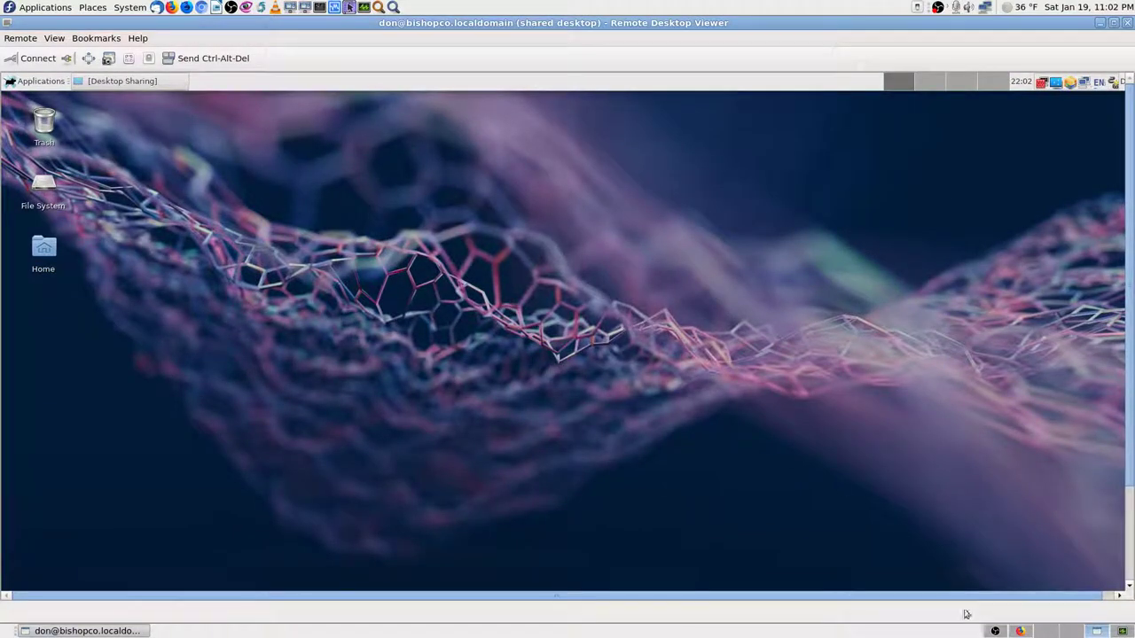
# Switch to the Firefox workspace and close the disconnected Cockpit terminal tab
pyautogui.hotkey('ctrl', 'alt', 'Left')
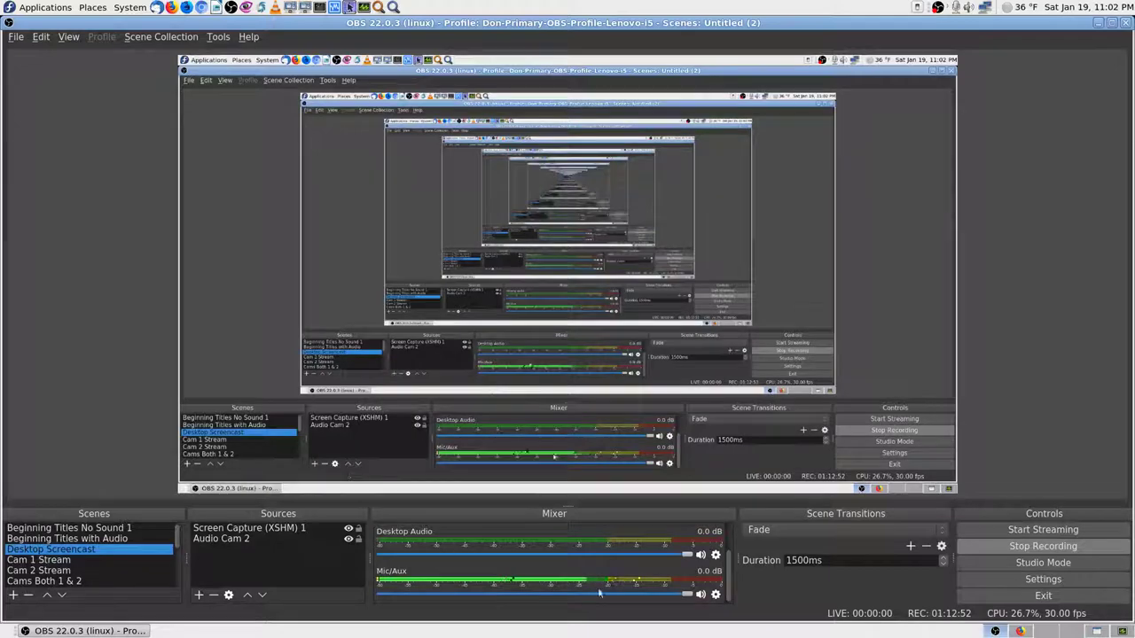
pyautogui.hotkey('ctrl', 'alt', 'Left')
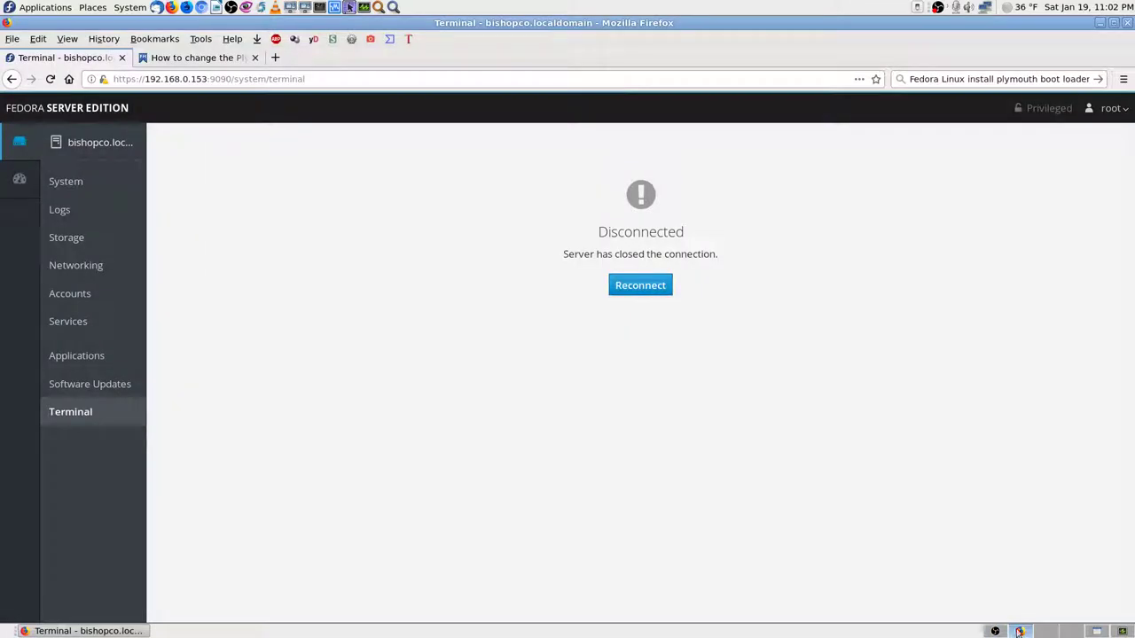
pyautogui.click(213, 63)
pyautogui.click(93, 60)
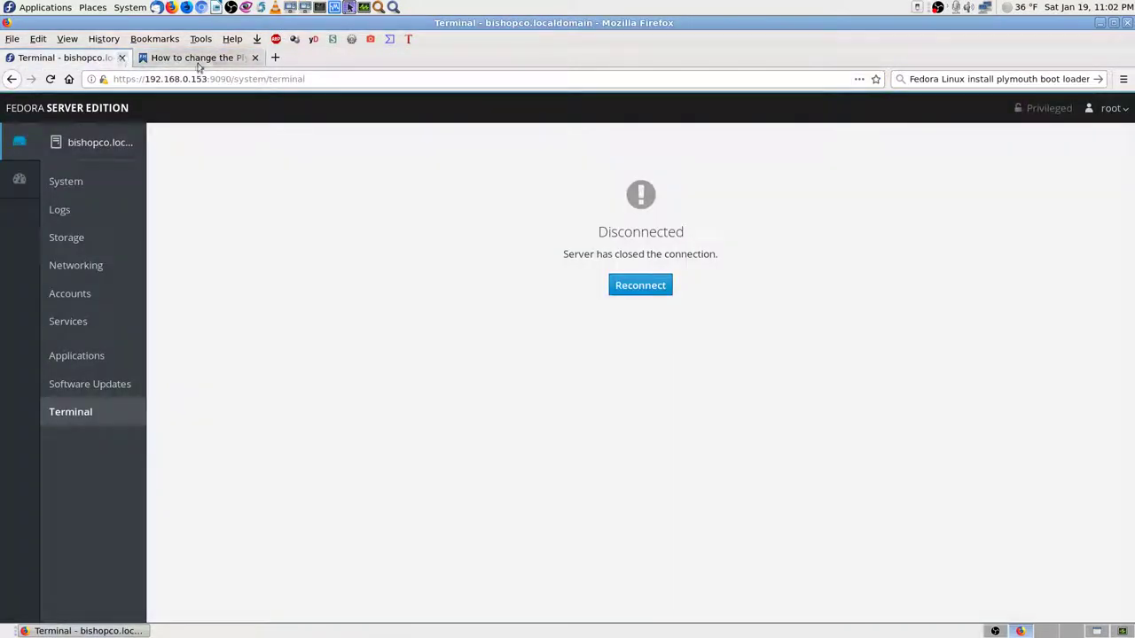
pyautogui.click(121, 60)
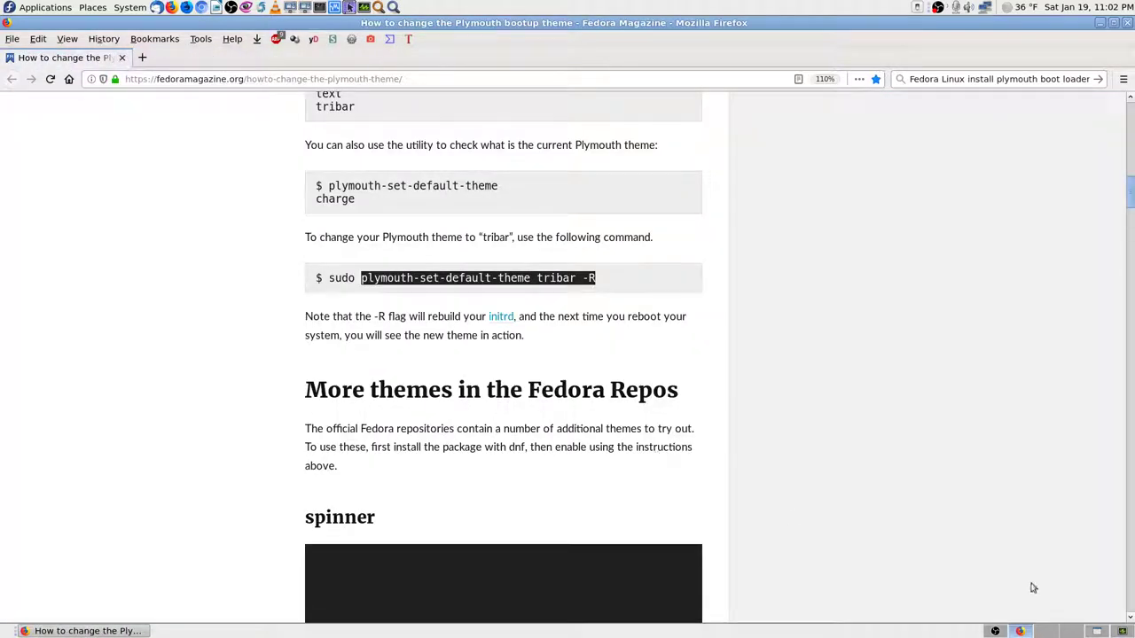
# Skim the Plymouth theme article, then return to Remote Desktop Viewer in full screen
pyautogui.scroll(-1, 903, 512)
pyautogui.scroll(-1, 903, 512)
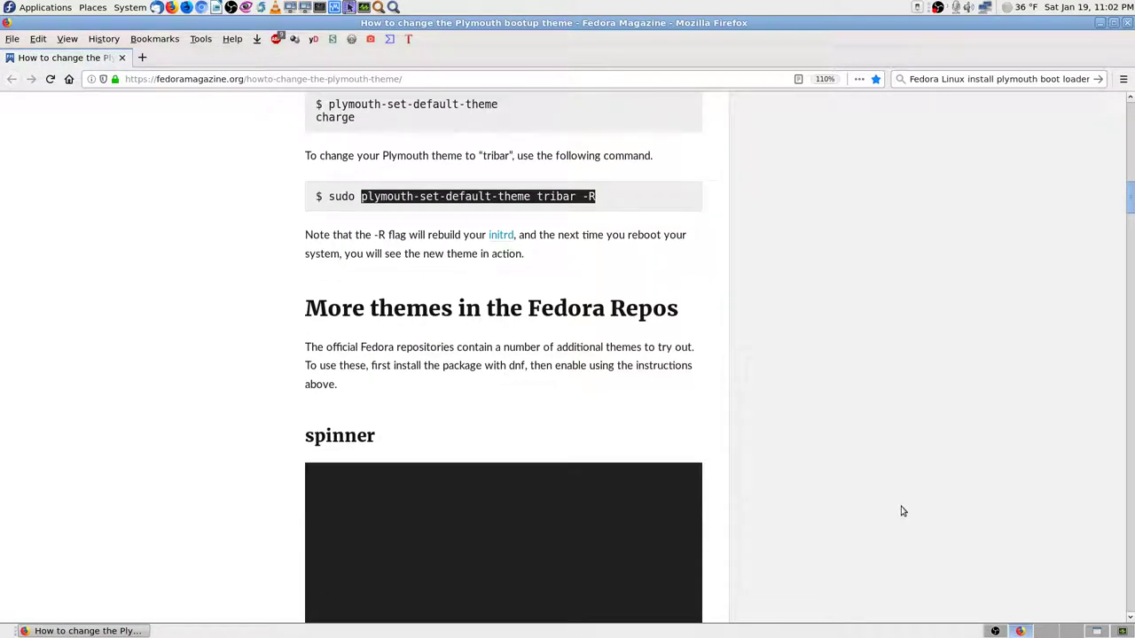
pyautogui.scroll(-7, 901, 512)
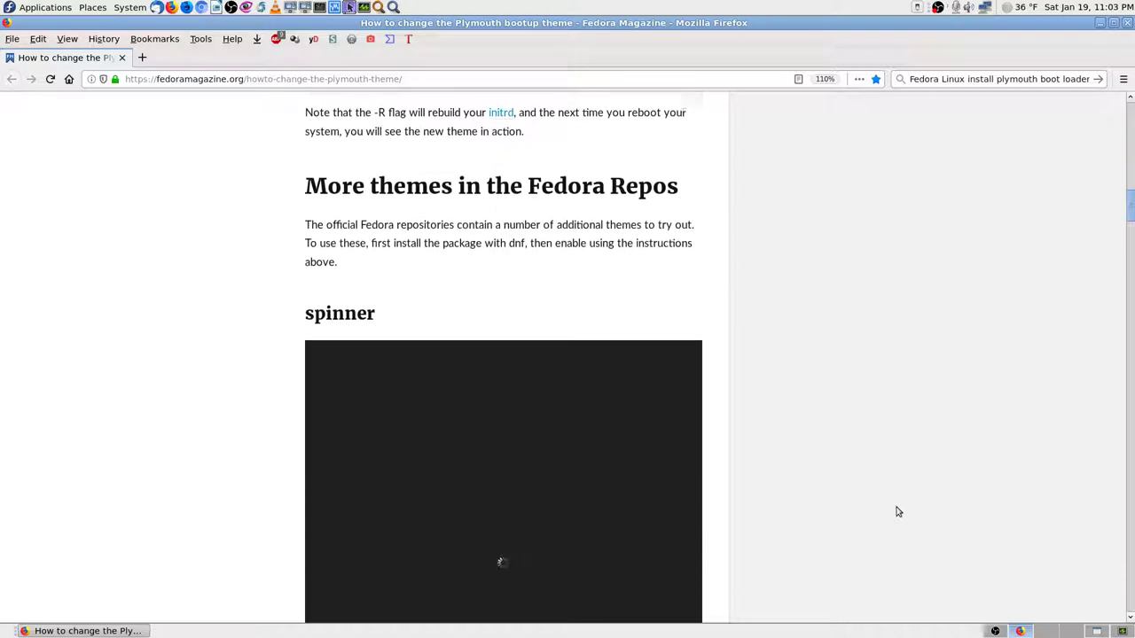
pyautogui.scroll(-7, 897, 511)
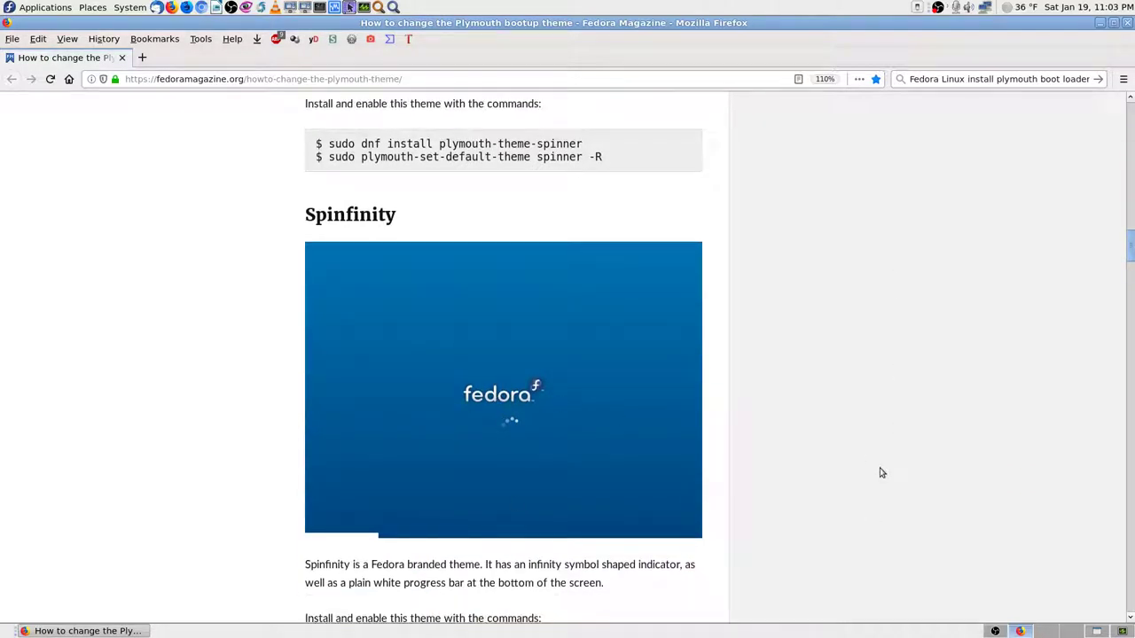
pyautogui.scroll(7, 909, 481)
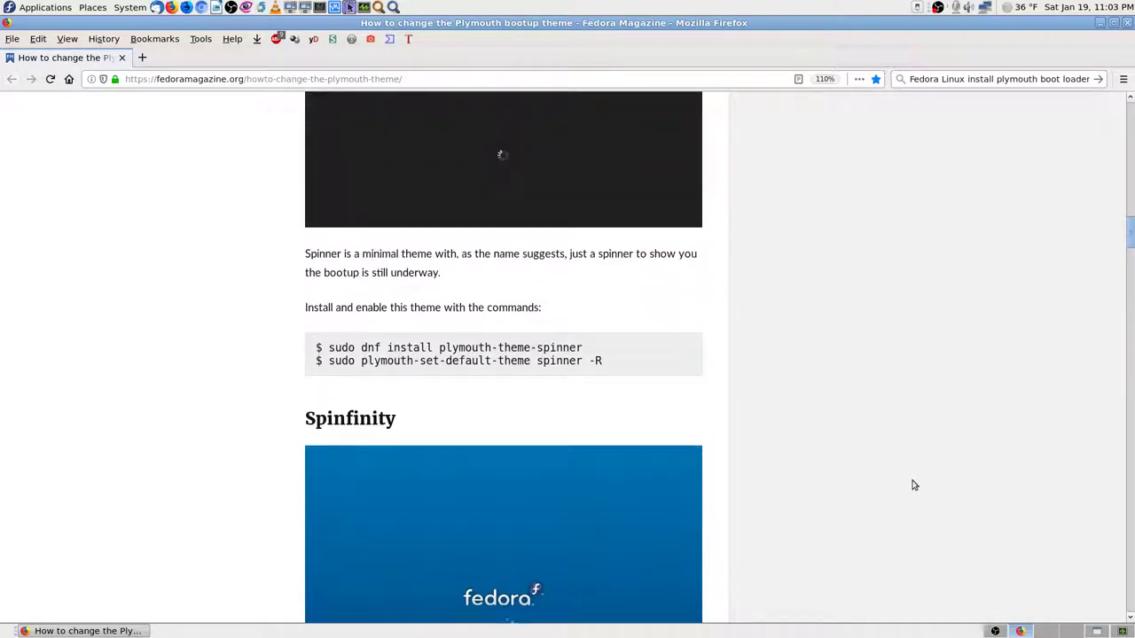
pyautogui.scroll(2, 914, 486)
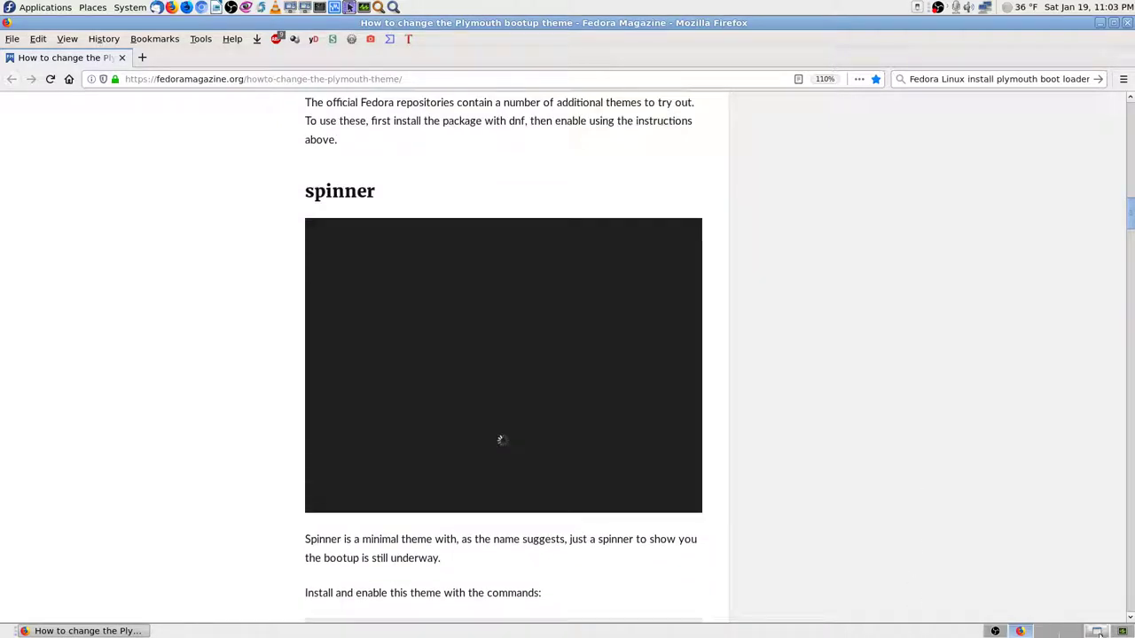
pyautogui.click(1097, 632)
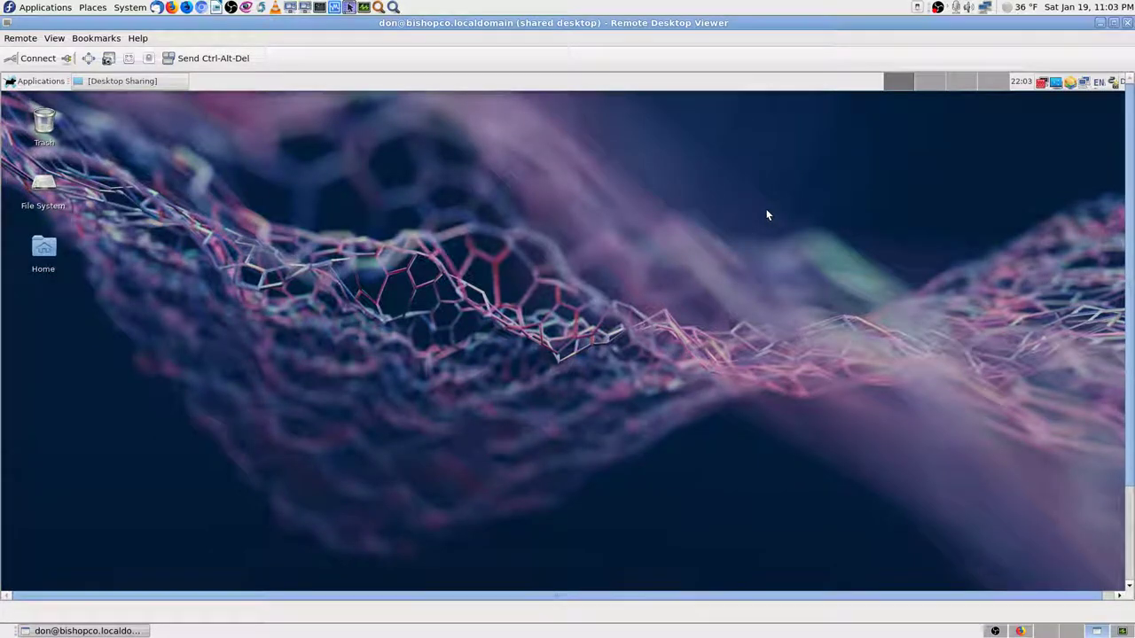
pyautogui.press('F11')
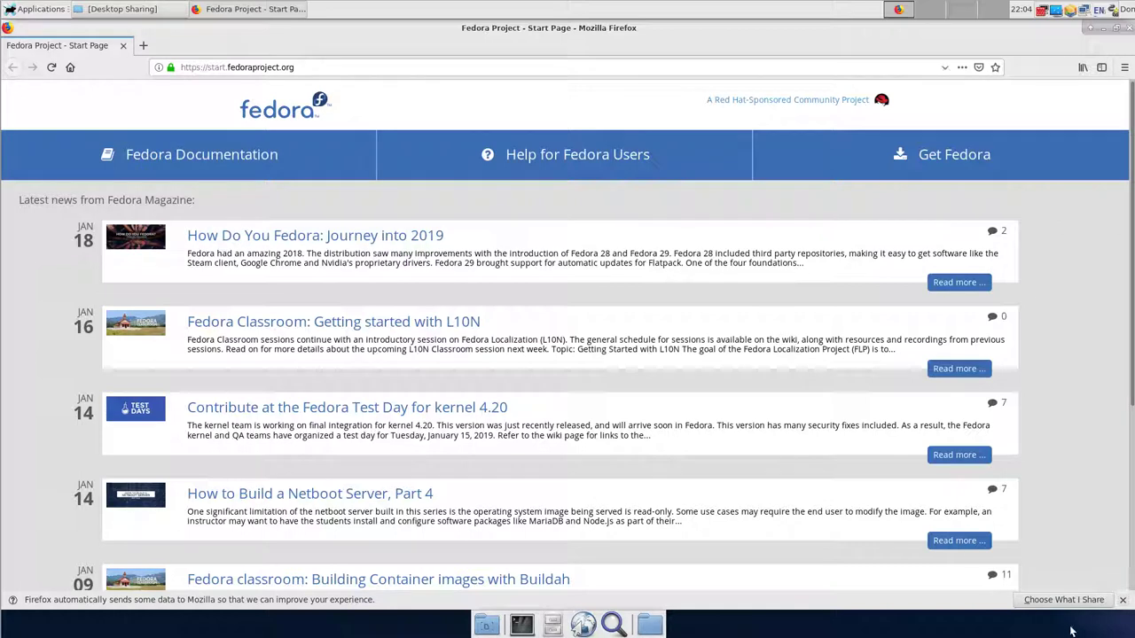
# Turn off Firefox's option to install and run studies in data collection settings
pyautogui.click(1064, 600)
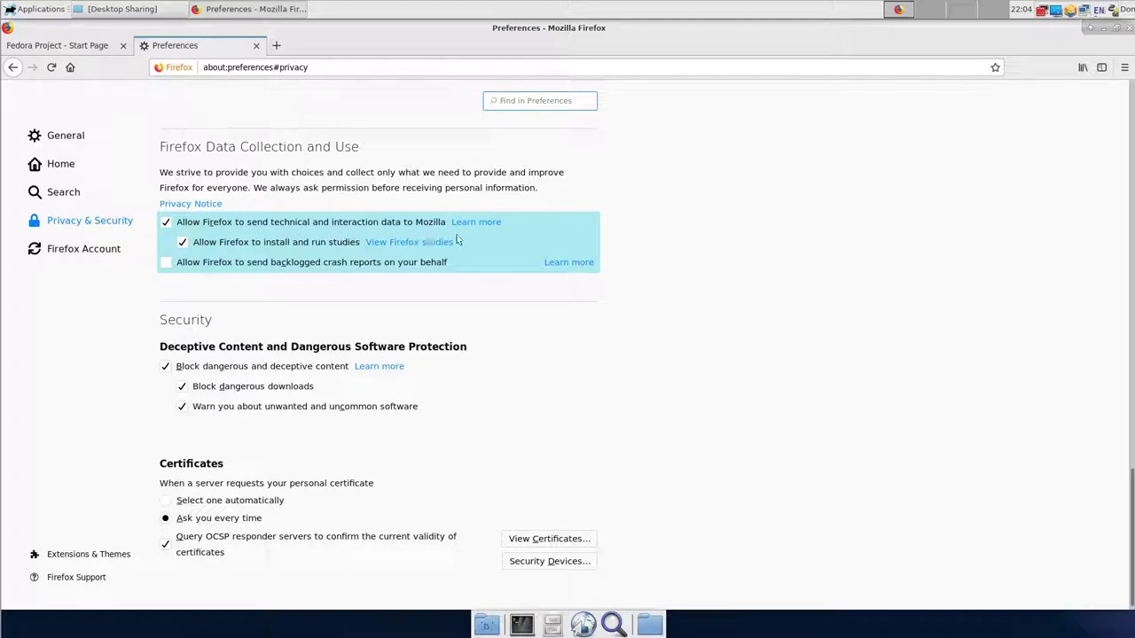
pyautogui.click(188, 248)
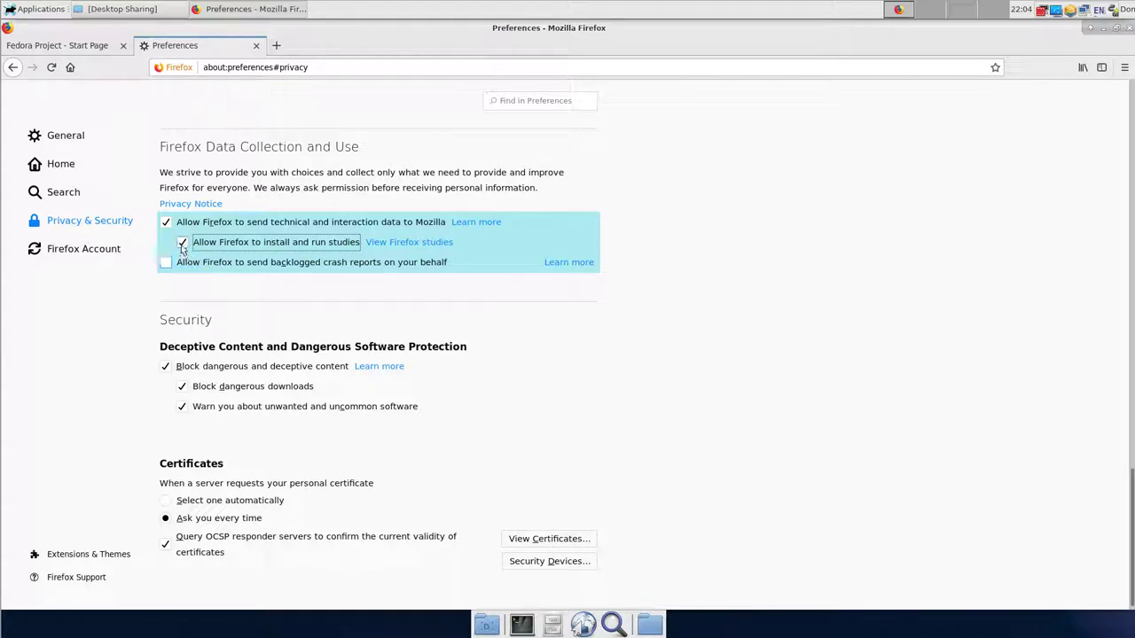
pyautogui.click(181, 245)
pyautogui.press('Tab')
pyautogui.press('Tab')
pyautogui.press('Tab')
pyautogui.hotkey('shift', 'Tab')
pyautogui.hotkey('shift', 'Tab')
pyautogui.hotkey('shift', 'Tab')
pyautogui.hotkey('shift', 'Tab')
pyautogui.hotkey('shift', 'Tab')
pyautogui.hotkey('shift', 'Tab')
pyautogui.hotkey('shift', 'Tab')
pyautogui.hotkey('shift', 'Tab')
pyautogui.hotkey('shift', 'Tab')
pyautogui.hotkey('shift', 'Tab')
pyautogui.hotkey('shift', 'Tab')
# Scroll through the remaining Privacy & Security preferences and close the Preferences tab
pyautogui.scroll(-1, 958, 448)
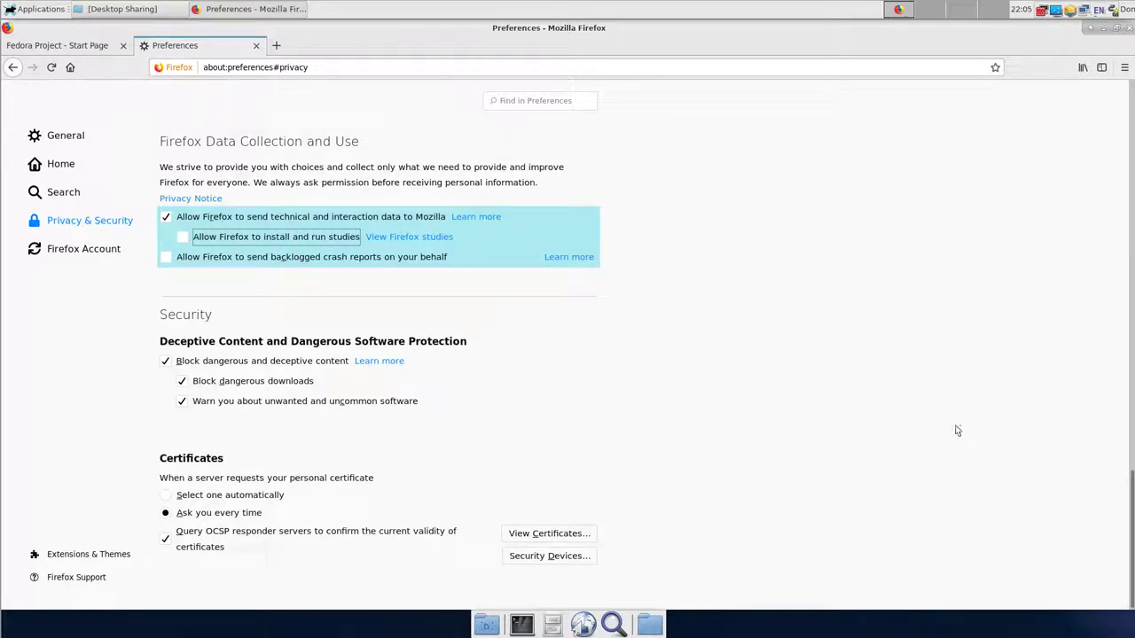
pyautogui.scroll(5, 956, 427)
pyautogui.scroll(-3, 954, 432)
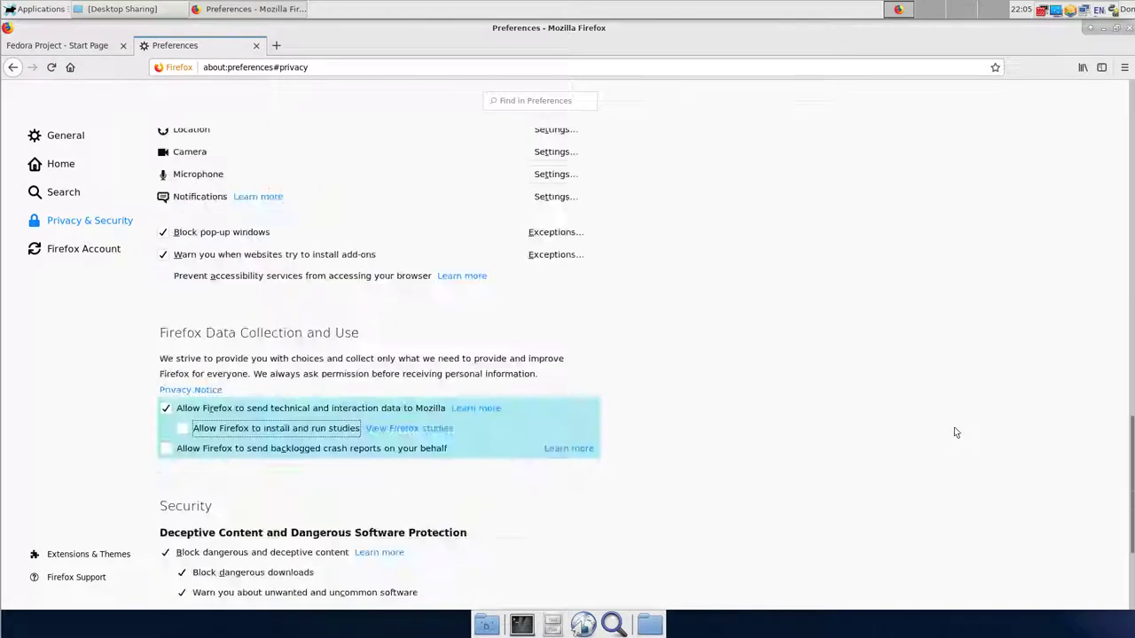
pyautogui.scroll(-2, 954, 432)
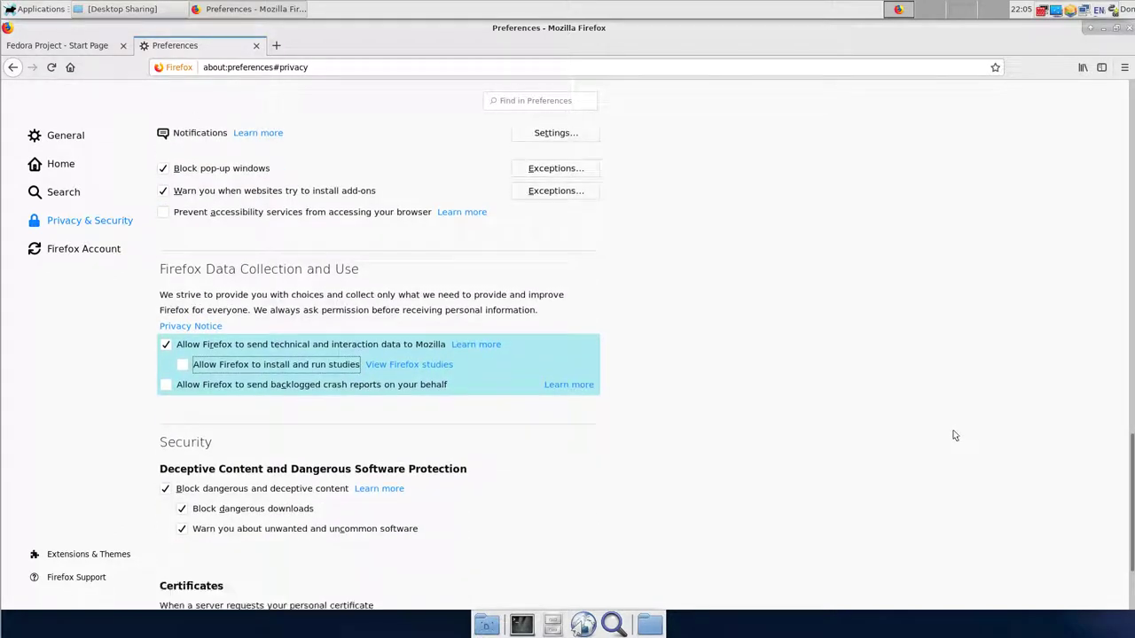
pyautogui.scroll(-3, 954, 436)
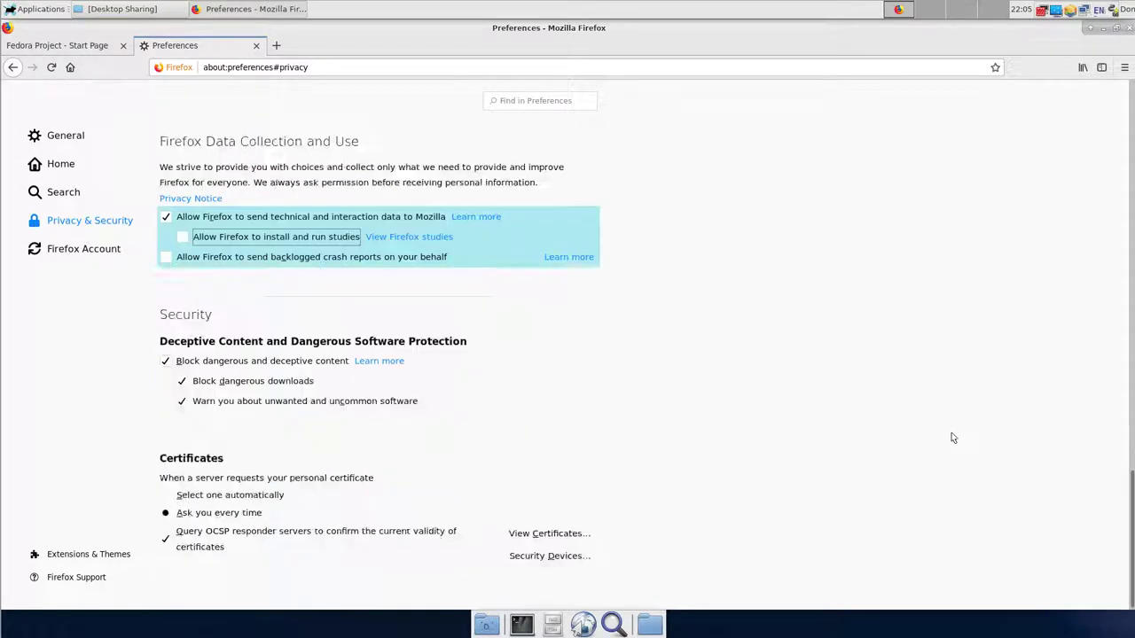
pyautogui.click(255, 45)
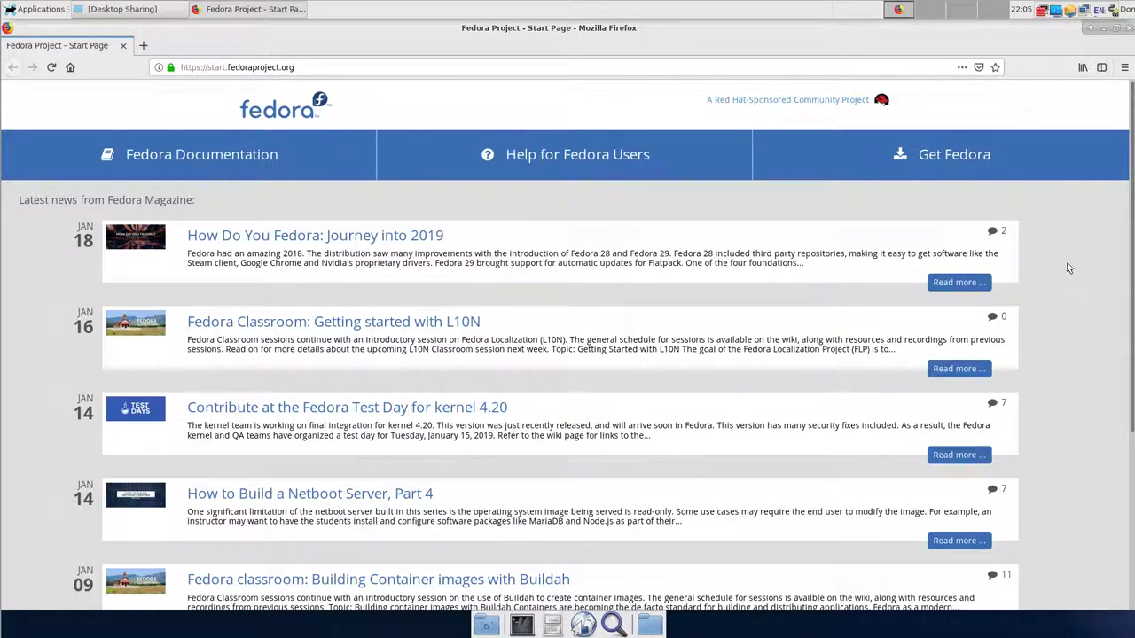
# Open the bookmarks Library maximized, expand Bookmarks Menu, Toolbar and Recent Tags, then close it and Firefox
pyautogui.hotkey('ctrl', 'shift', 'o')
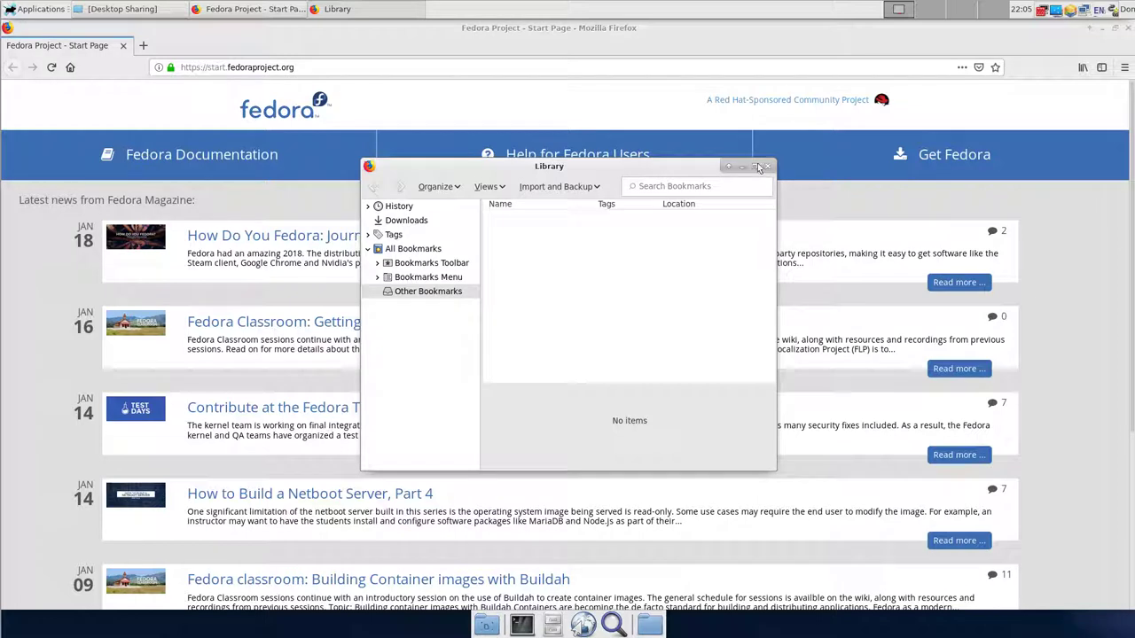
pyautogui.hotkey('alt', 'F10')
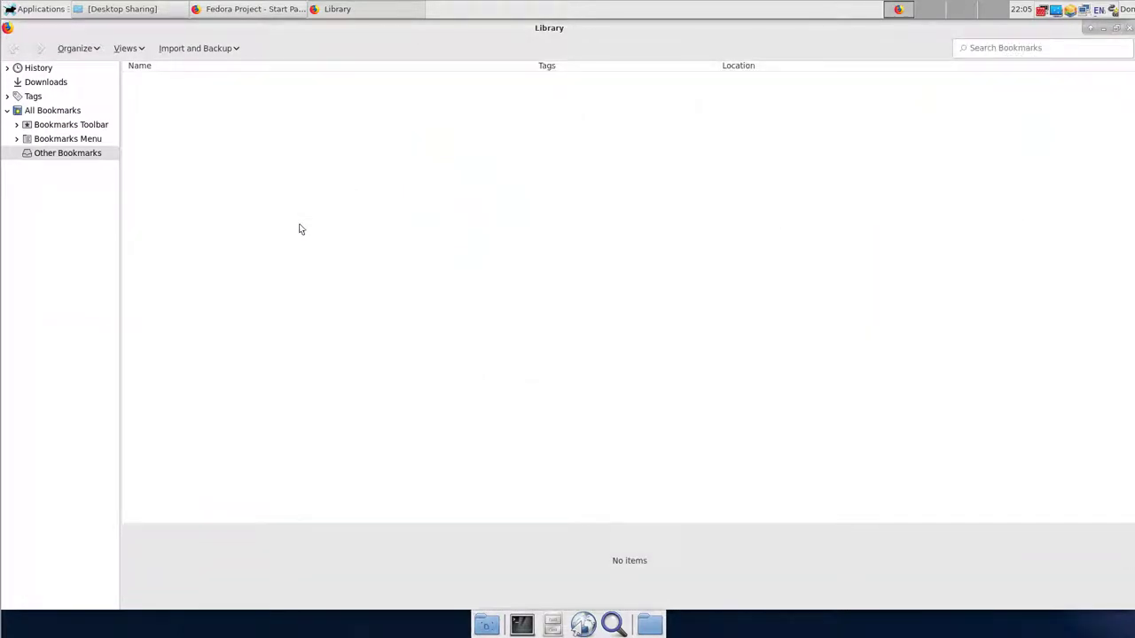
pyautogui.click(18, 141)
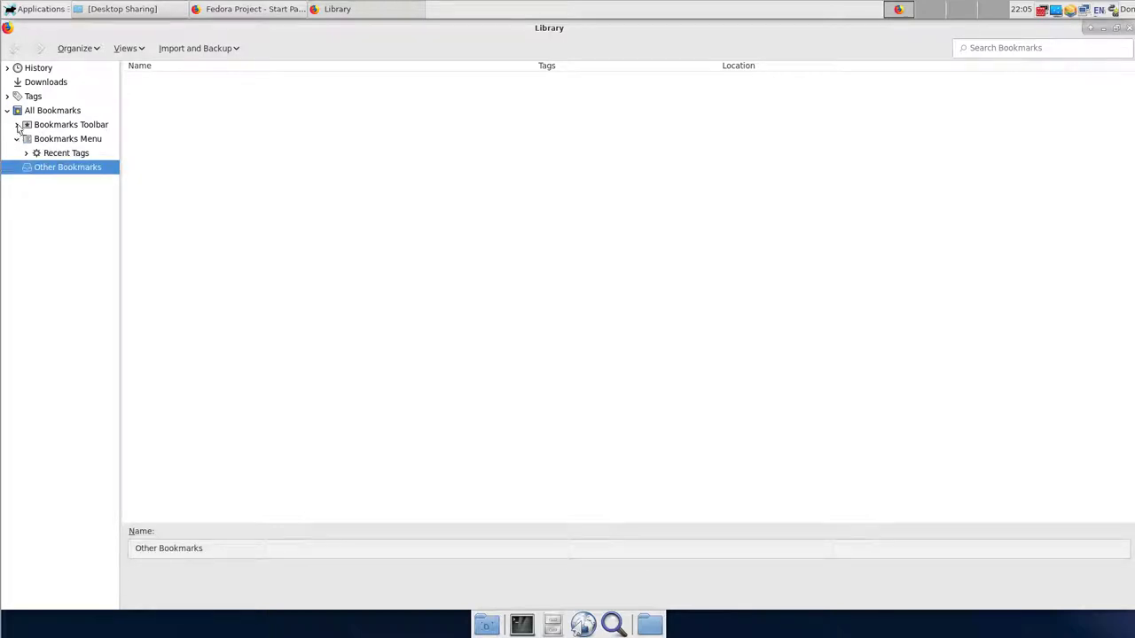
pyautogui.click(16, 125)
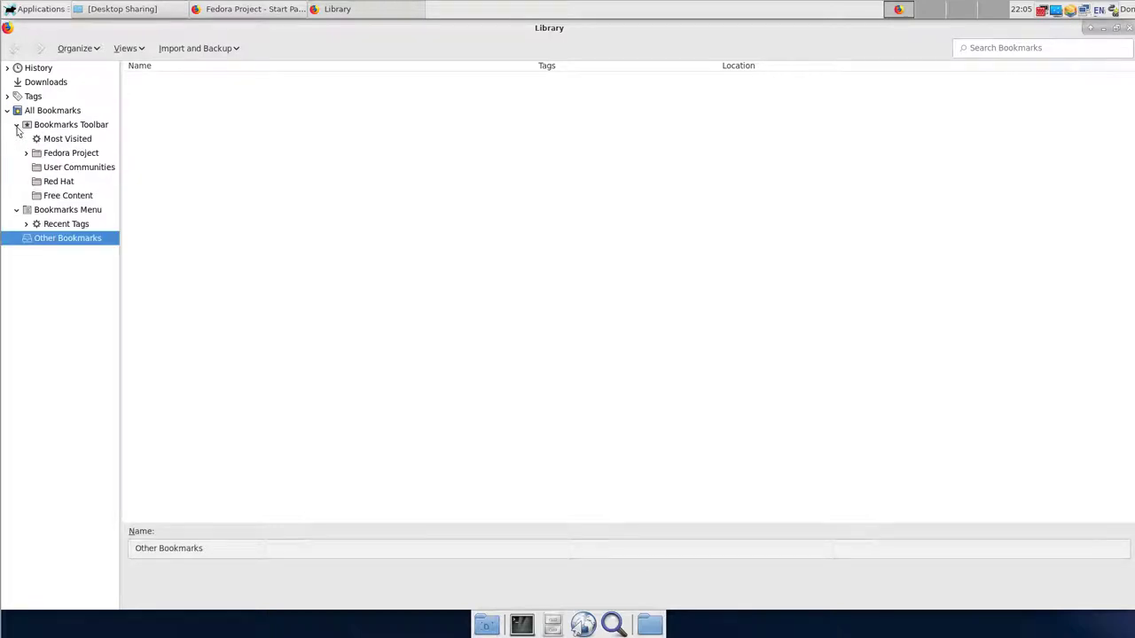
pyautogui.click(27, 224)
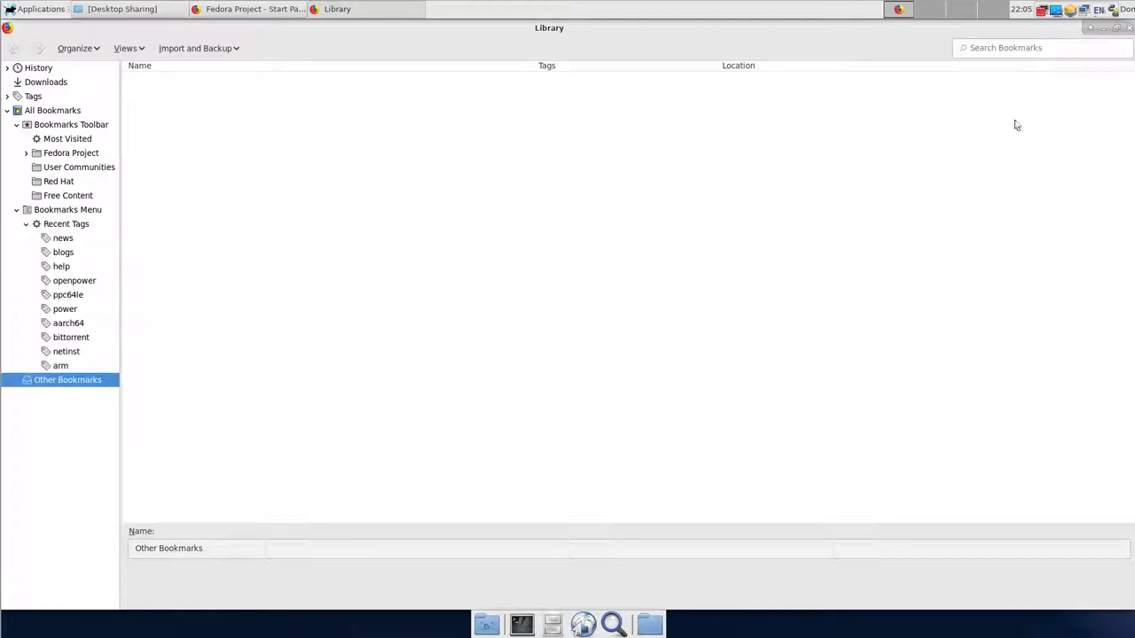
pyautogui.click(1130, 30)
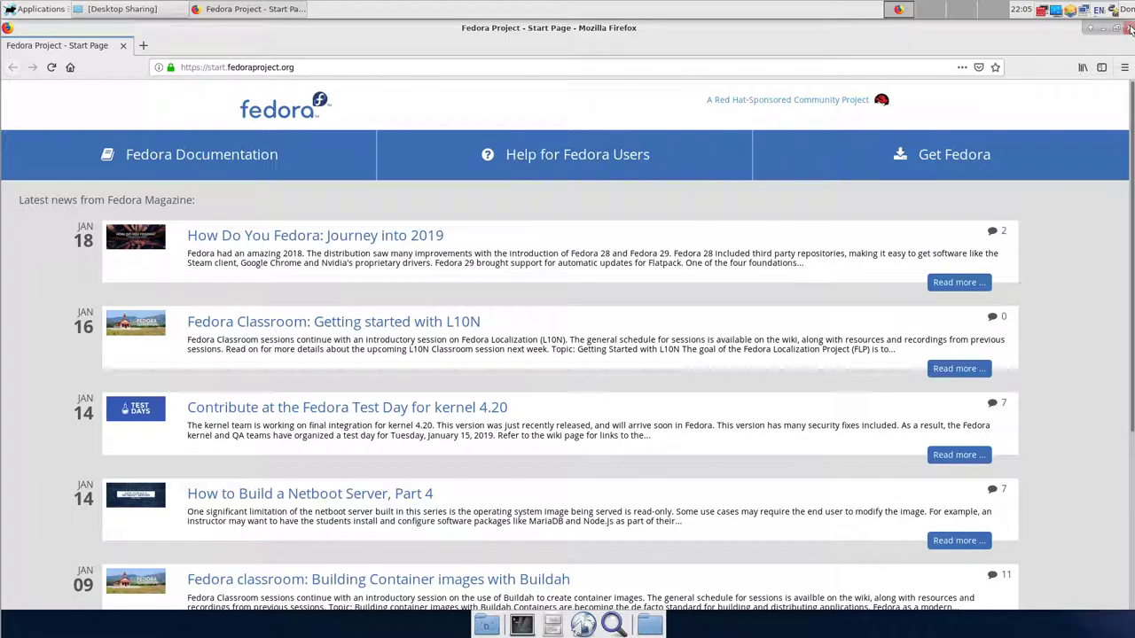
pyautogui.click(1129, 30)
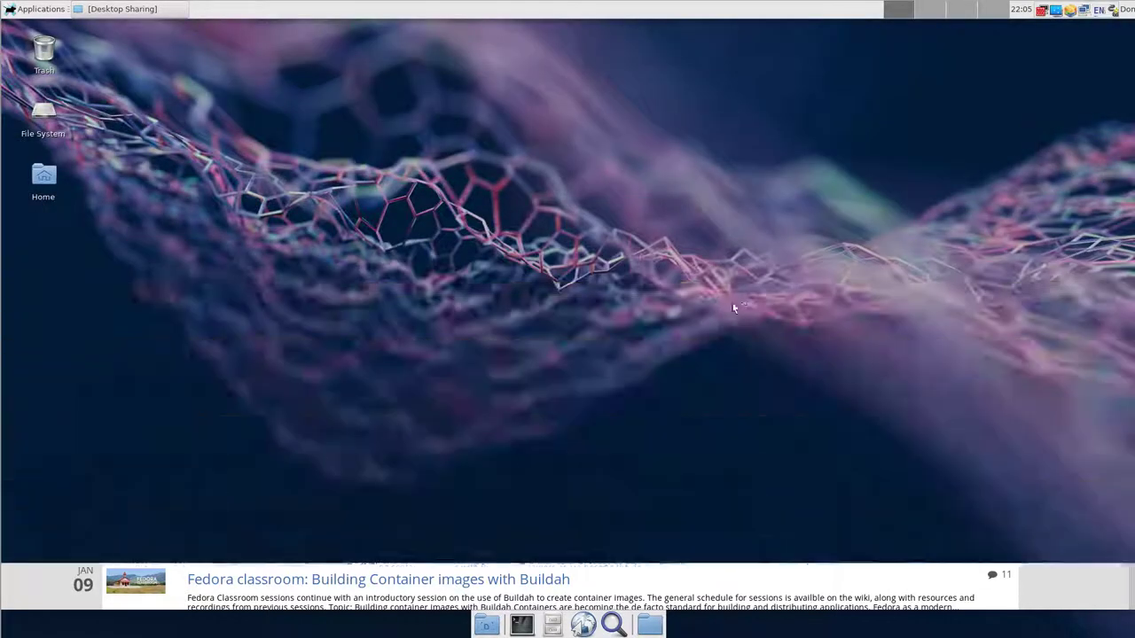
# Exit full screen and find the Fedora 29 Server login to XFCE Desktop bookmarks in local Firefox's Library
pyautogui.press('F11')
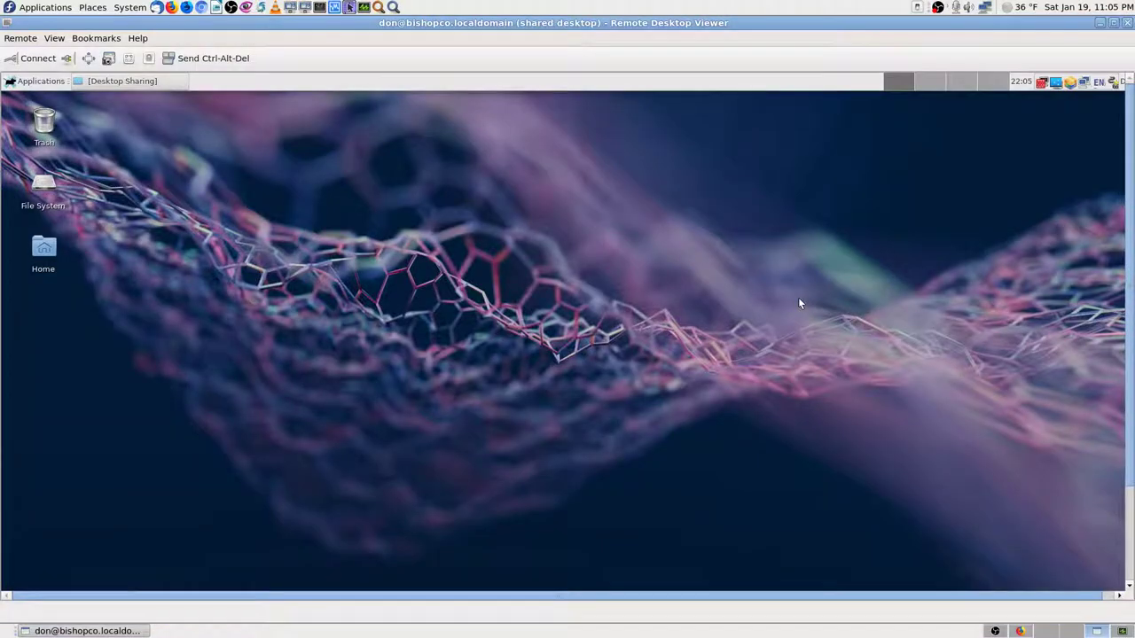
pyautogui.click(1021, 630)
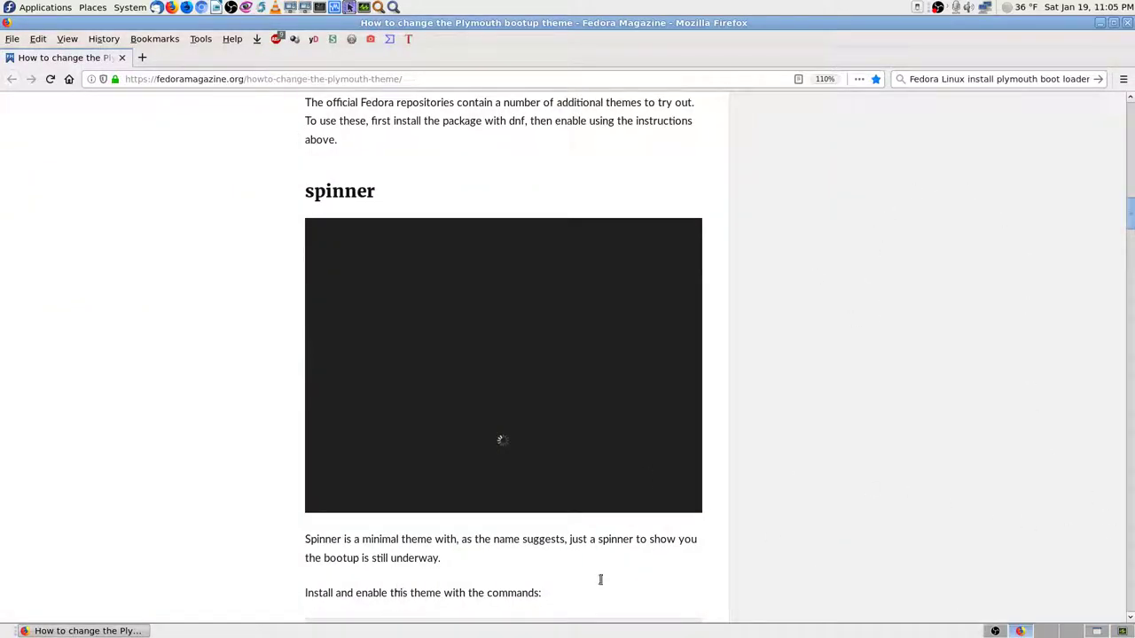
pyautogui.hotkey('ctrl', 'shift', 'o')
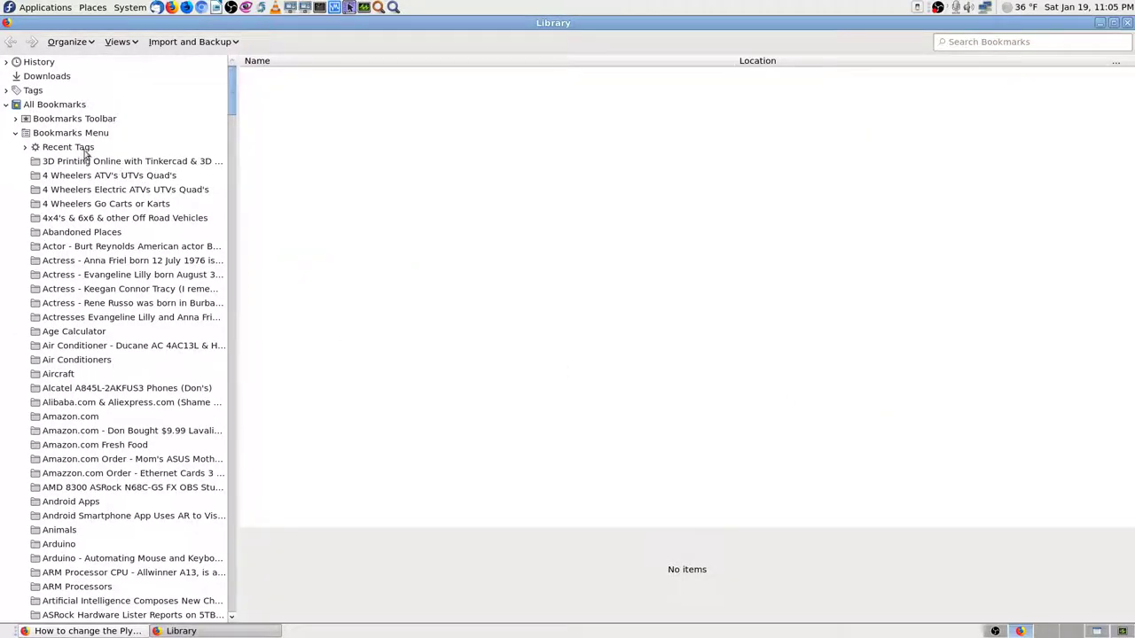
pyautogui.click(80, 203)
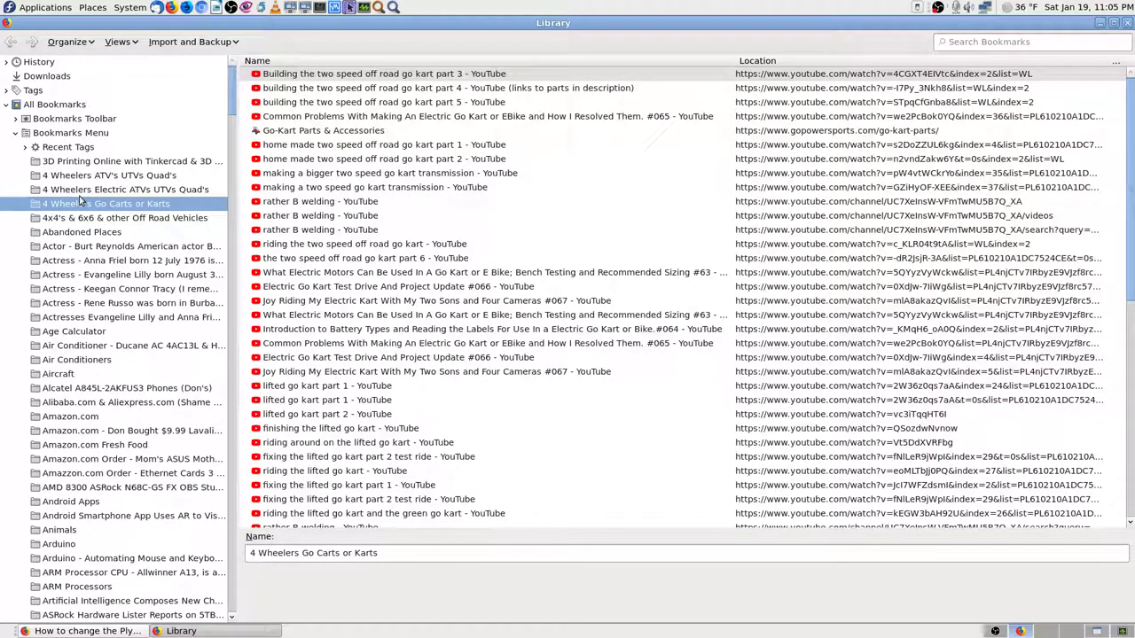
pyautogui.press('f')
pyautogui.press('e')
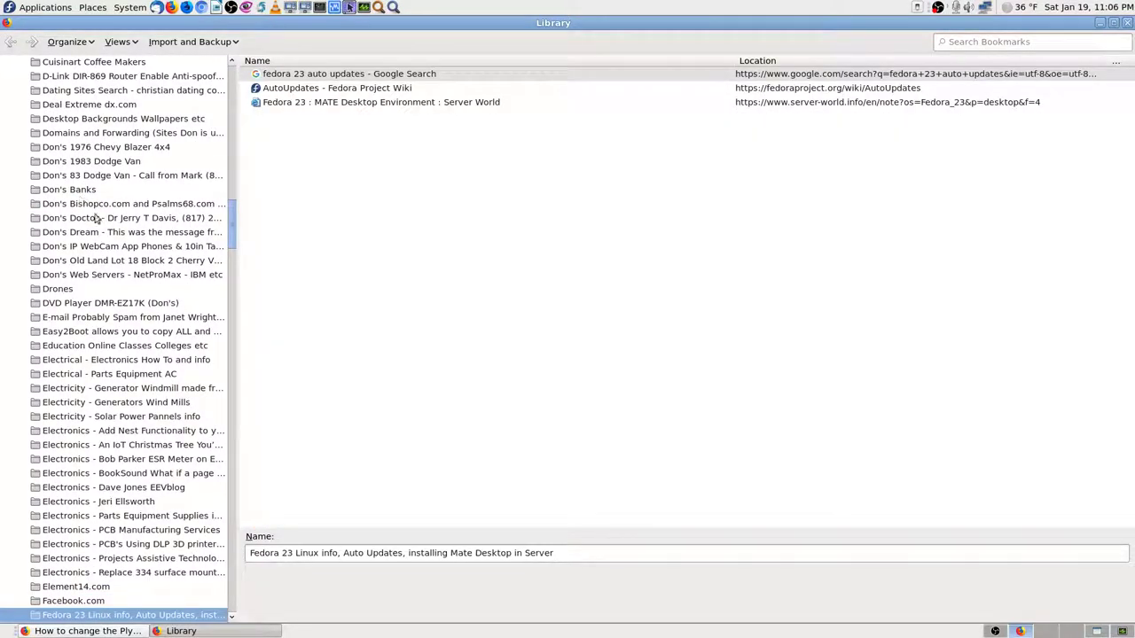
pyautogui.scroll(-8, 122, 406)
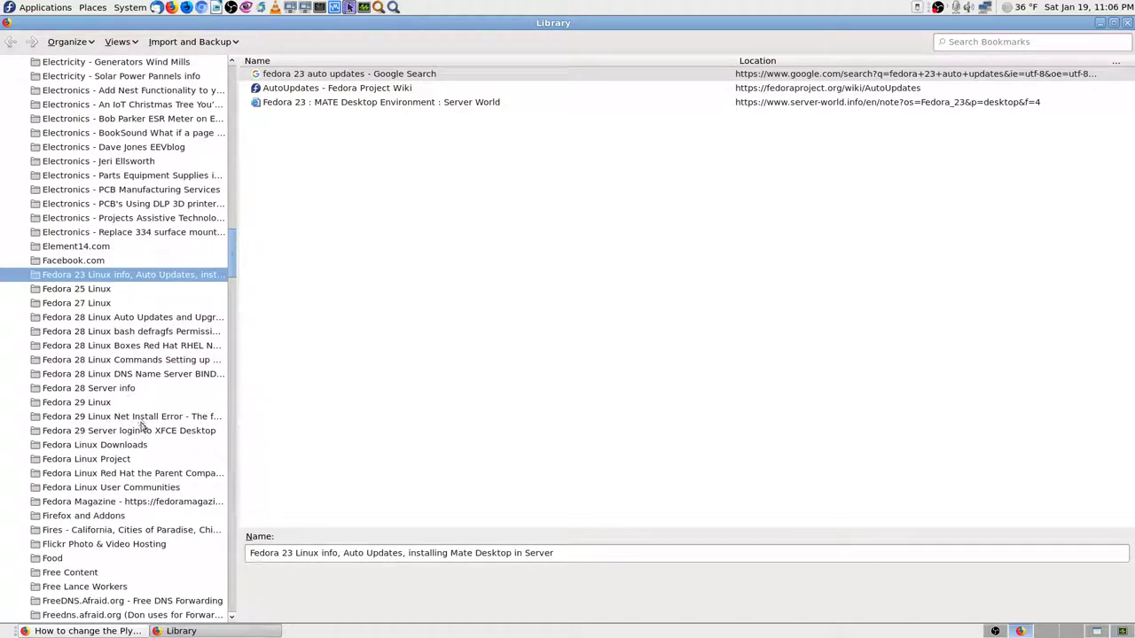
pyautogui.click(140, 431)
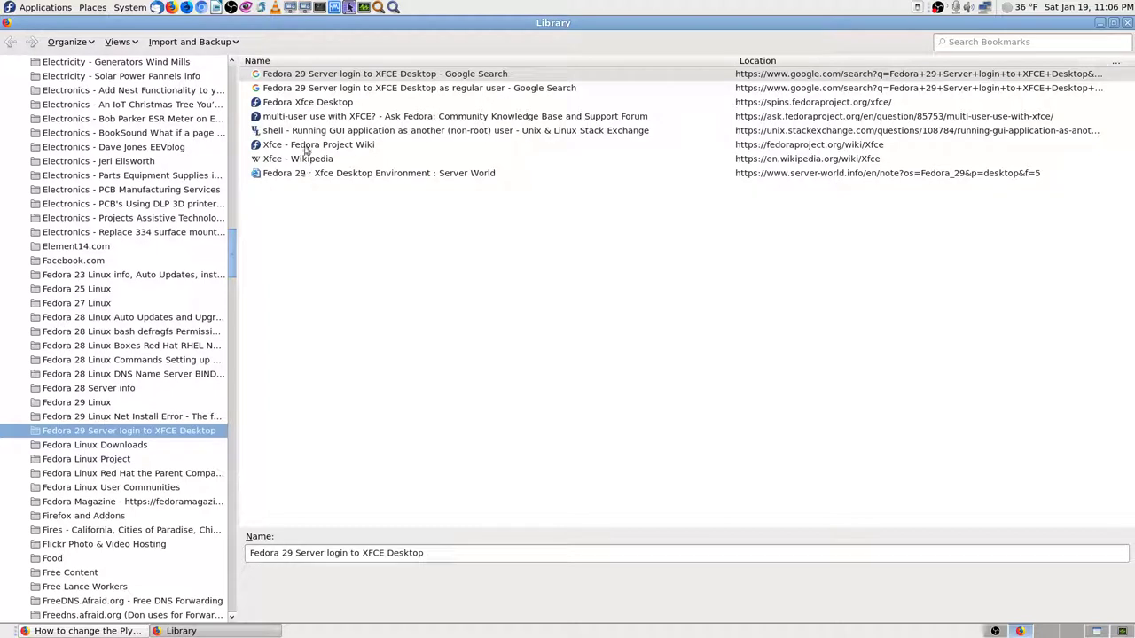
pyautogui.click(314, 75)
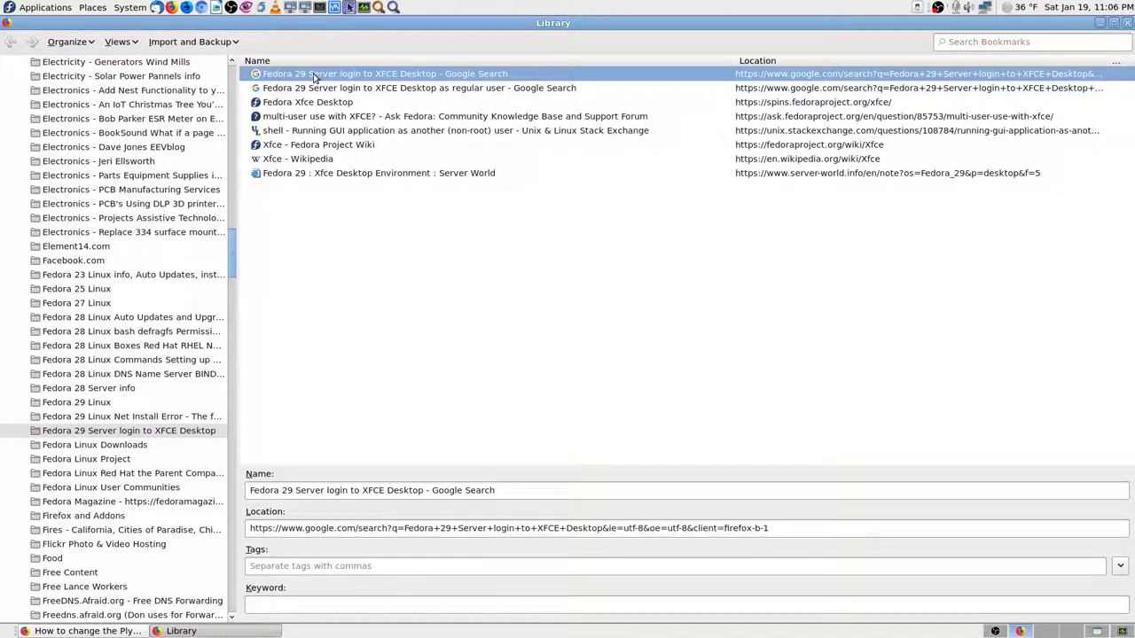
# Switch to an empty local workspace and launch the Krusader file manager
pyautogui.click(1094, 633)
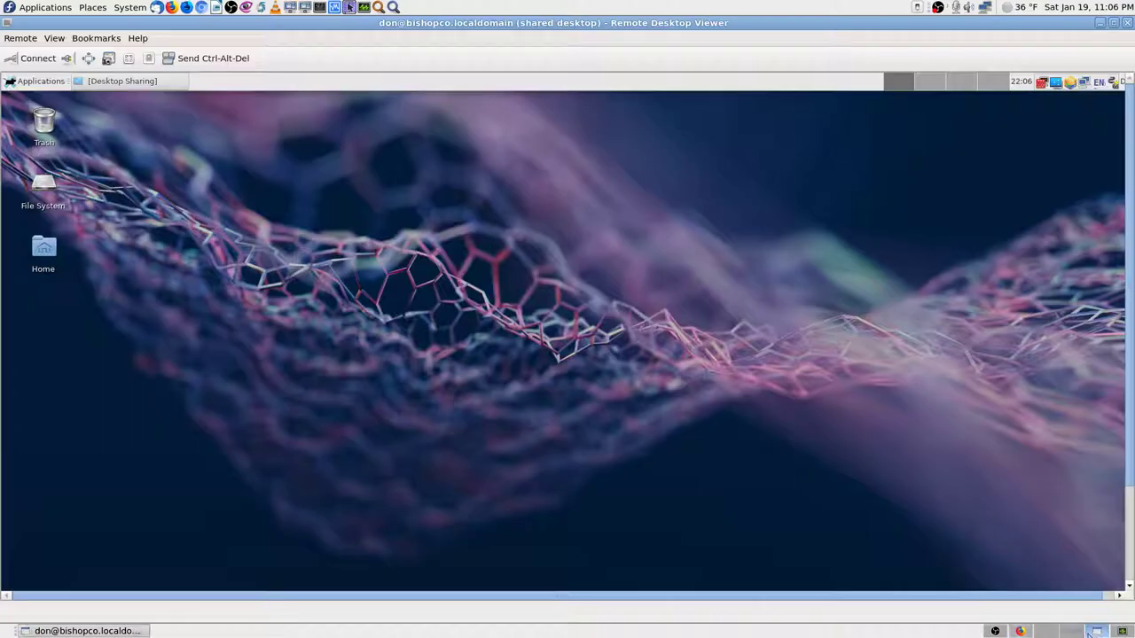
pyautogui.click(1070, 633)
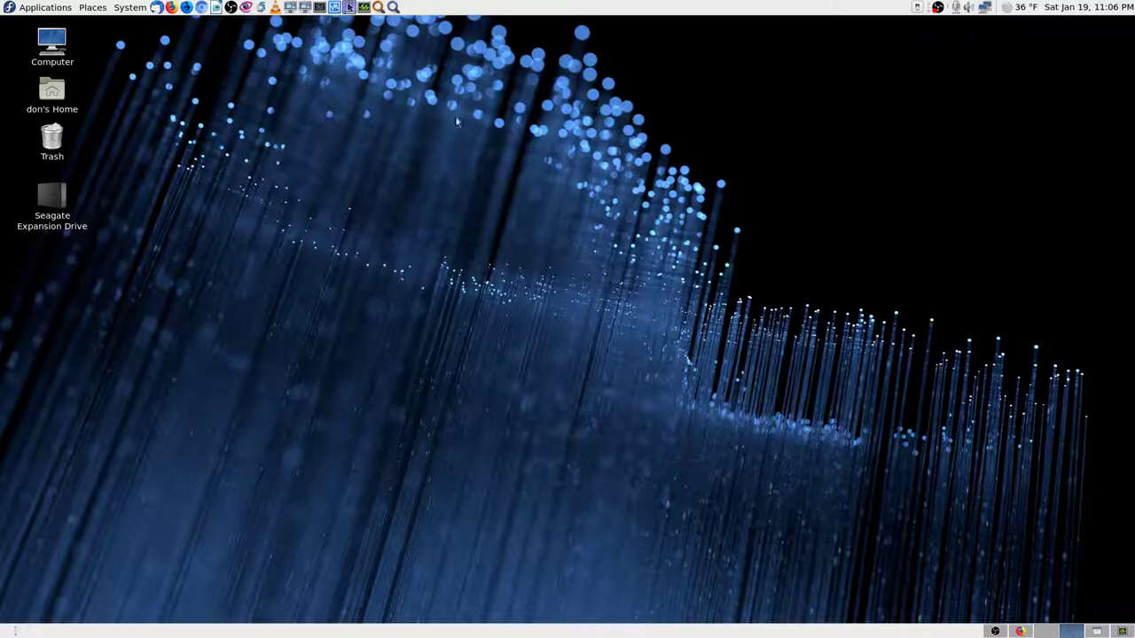
pyautogui.click(351, 9)
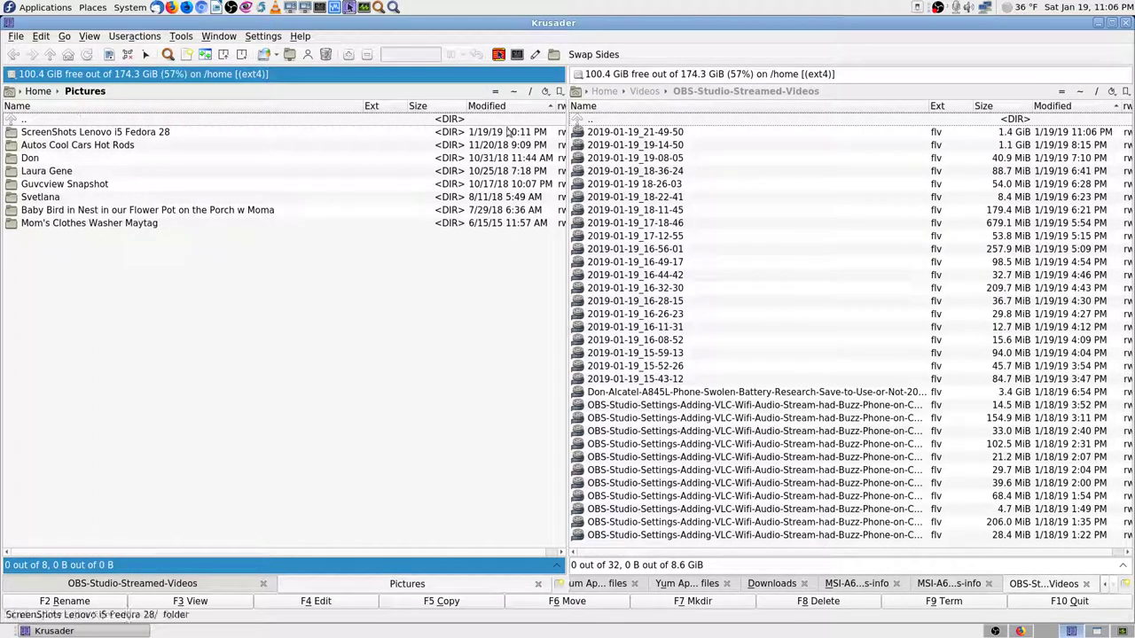
# In Krusader, go to the home folder and open Documents, then the Fedora 29 info folder
pyautogui.click(513, 95)
pyautogui.write('doc')
pyautogui.press('Return')
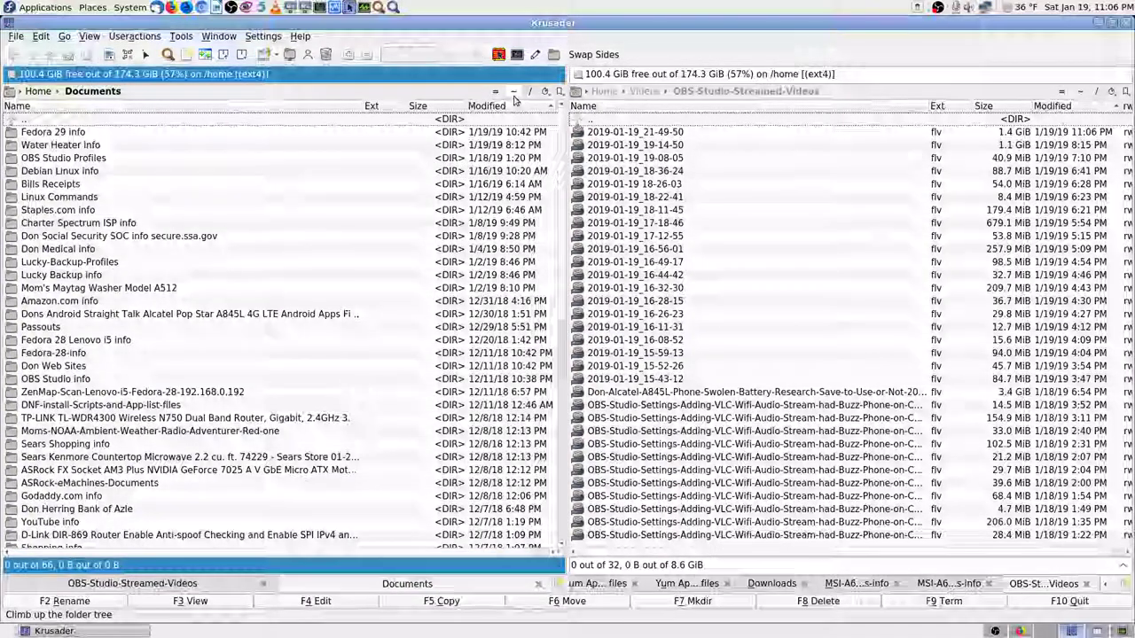
pyautogui.press('Down')
pyautogui.press('Return')
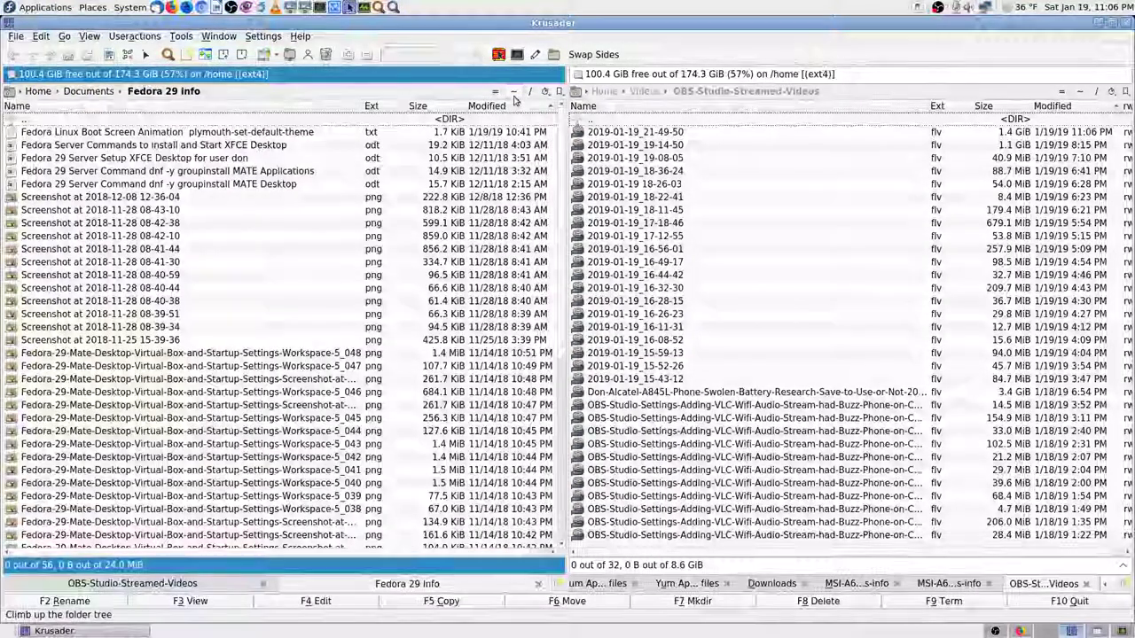
# Open the 'Fedora 29 Server Command dnf -y groupinstall MATE Desktop.odt' document in LibreOffice Writer
pyautogui.press('Down')
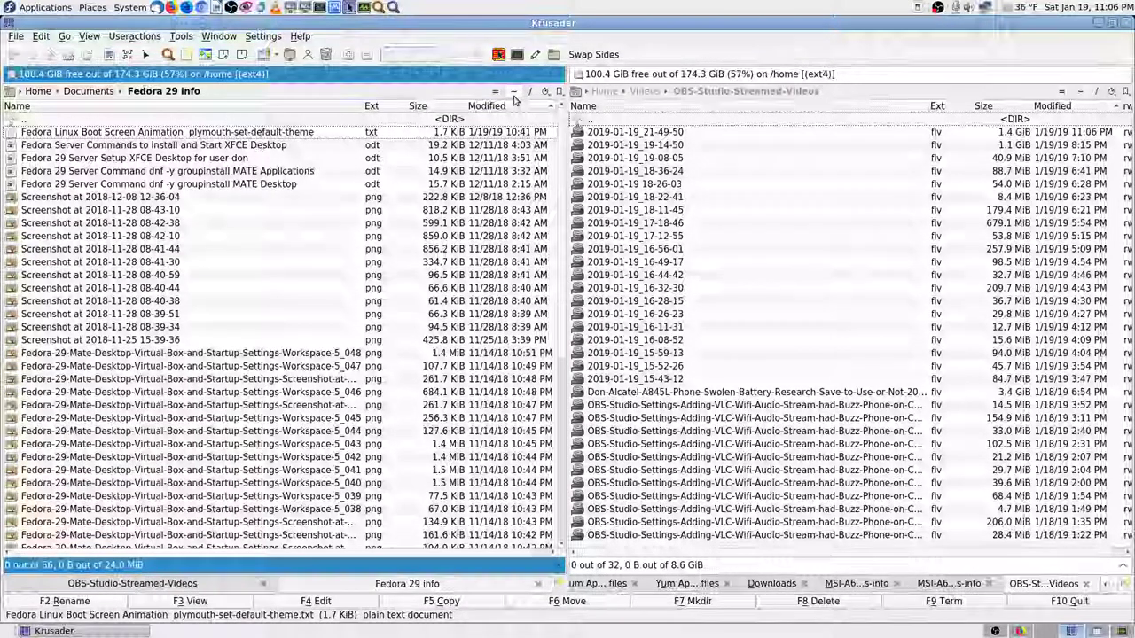
pyautogui.press('Down')
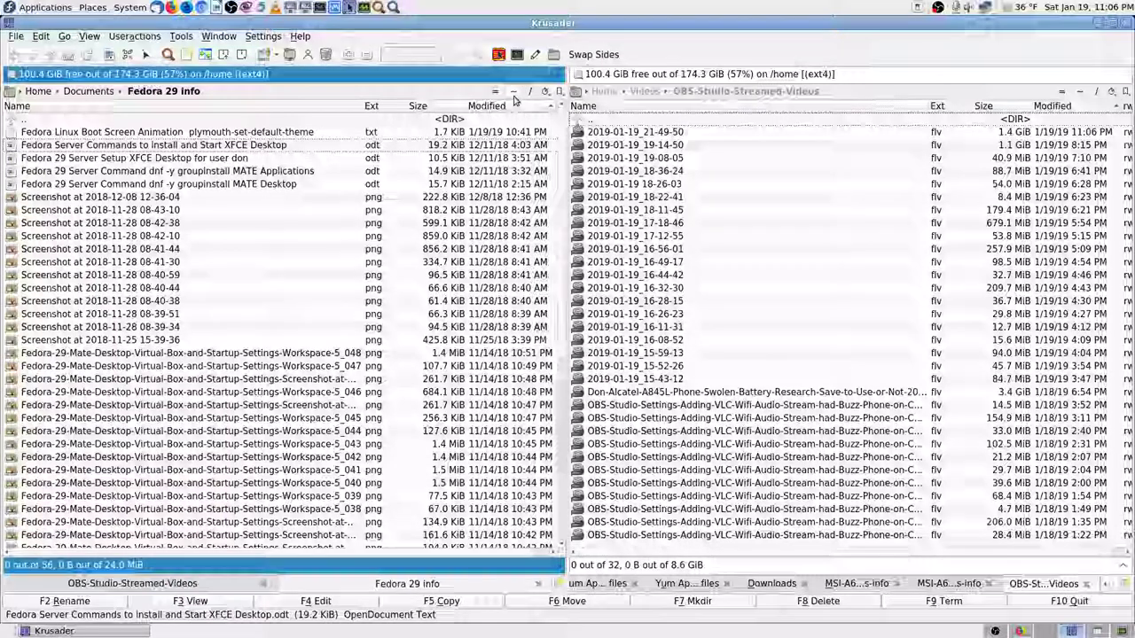
pyautogui.press('Down')
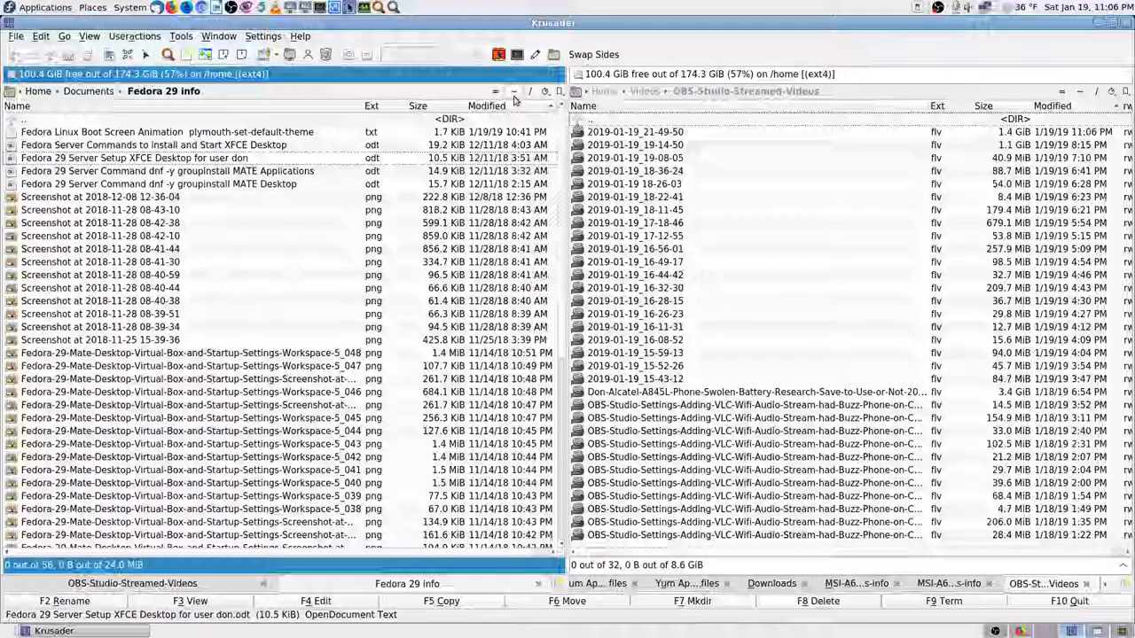
pyautogui.press('Down')
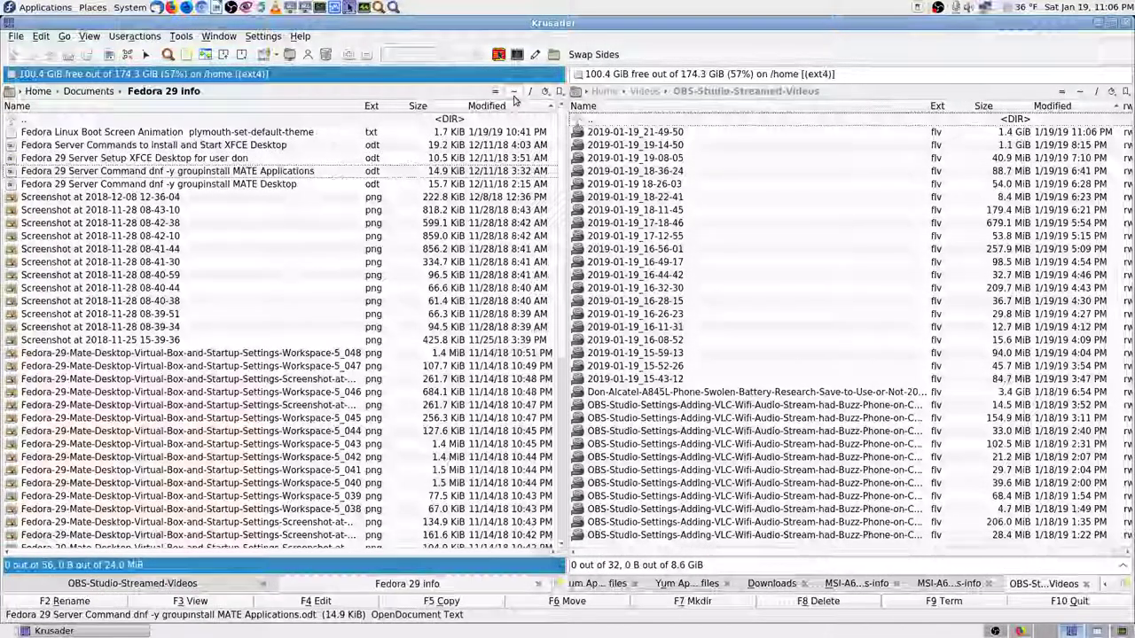
pyautogui.press('Down')
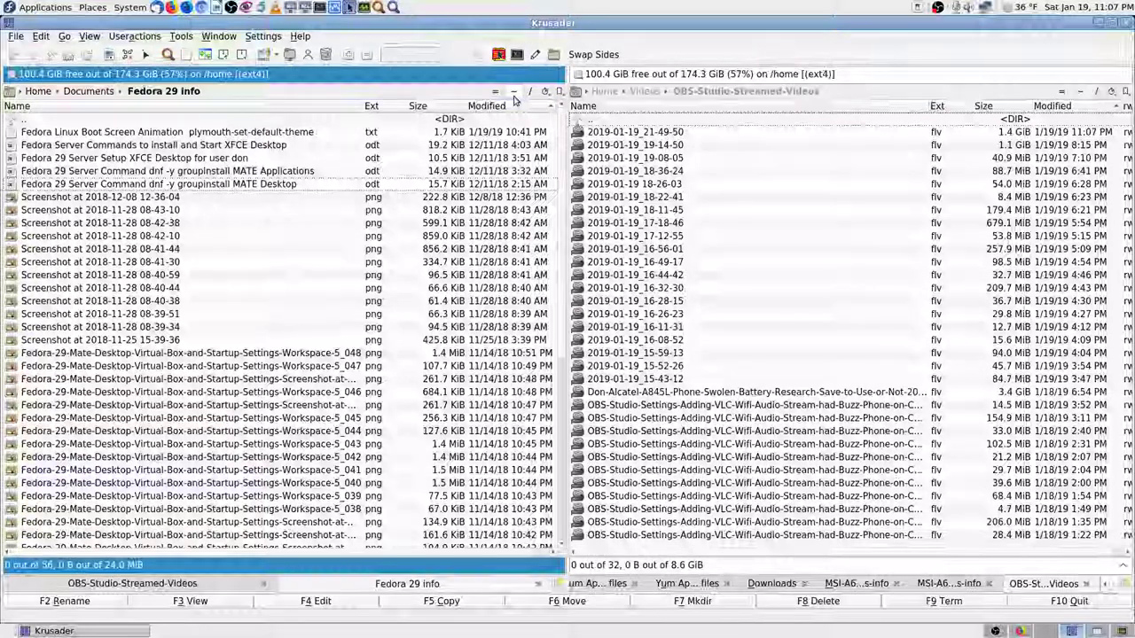
pyautogui.press('Down')
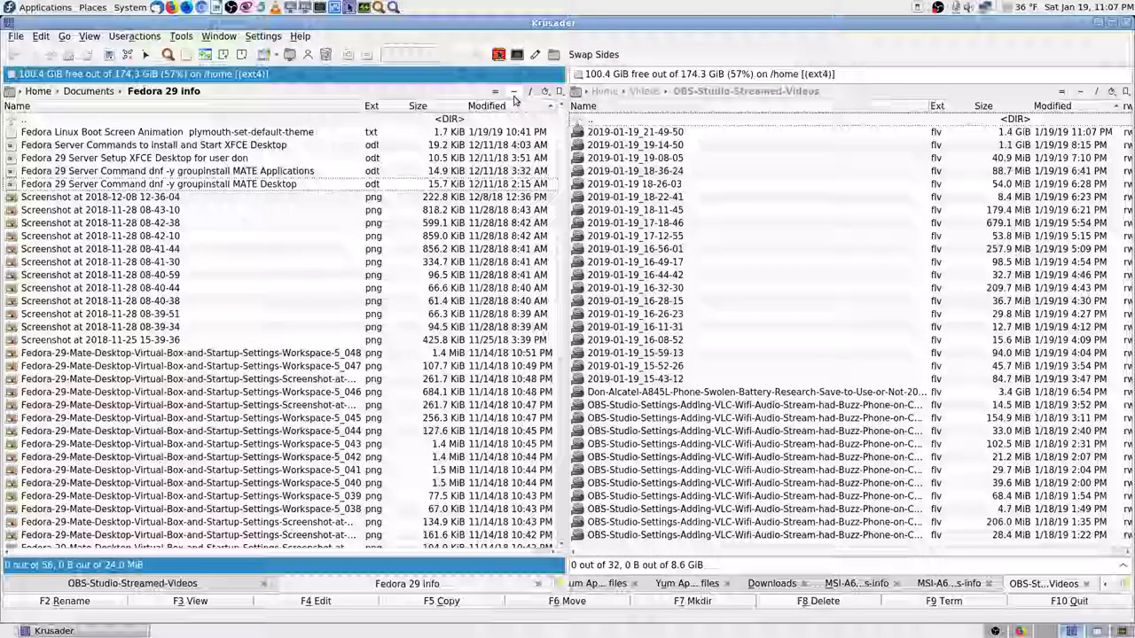
pyautogui.press('Down')
pyautogui.press('Down')
pyautogui.press('Down')
pyautogui.press('Down')
pyautogui.press('Down')
pyautogui.press('Down')
pyautogui.press('Down')
pyautogui.press('Down')
pyautogui.press('Down')
pyautogui.press('Down')
pyautogui.press('Down')
pyautogui.press('Down')
pyautogui.press('Down')
pyautogui.press('Down')
pyautogui.press('Down')
pyautogui.press('Down')
pyautogui.press('Down')
pyautogui.press('Down')
pyautogui.press('Down')
pyautogui.press('Down')
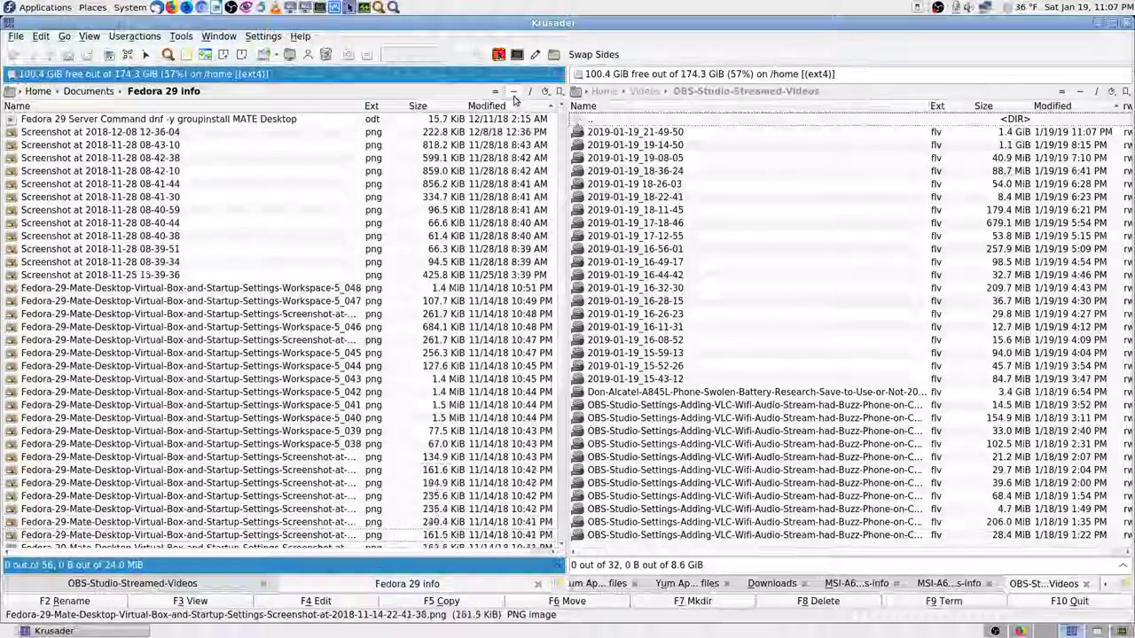
pyautogui.press('pageup')
pyautogui.press('Up')
pyautogui.press('Up')
pyautogui.press('Up')
pyautogui.press('Up')
pyautogui.press('Up')
pyautogui.press('Up')
pyautogui.press('Up')
pyautogui.press('Up')
pyautogui.press('Up')
pyautogui.press('Up')
pyautogui.press('Up')
pyautogui.press('Up')
pyautogui.press('Up')
pyautogui.press('Up')
pyautogui.press('Up')
pyautogui.press('Up')
pyautogui.press('Up')
pyautogui.press('Up')
pyautogui.press('Up')
pyautogui.press('Up')
pyautogui.press('Down')
pyautogui.press('Down')
pyautogui.press('Down')
pyautogui.press('Down')
pyautogui.press('Down')
pyautogui.press('Return')
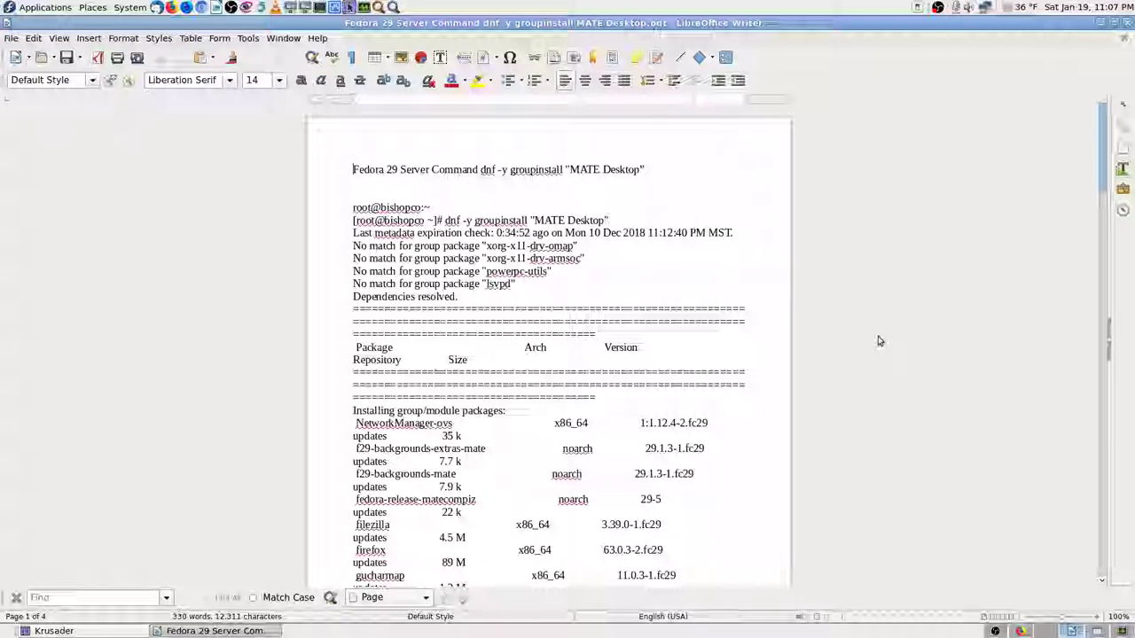
# Review the MATE Desktop command document from end to start, then quit LibreOffice Writer
pyautogui.scroll(-10, 868, 484)
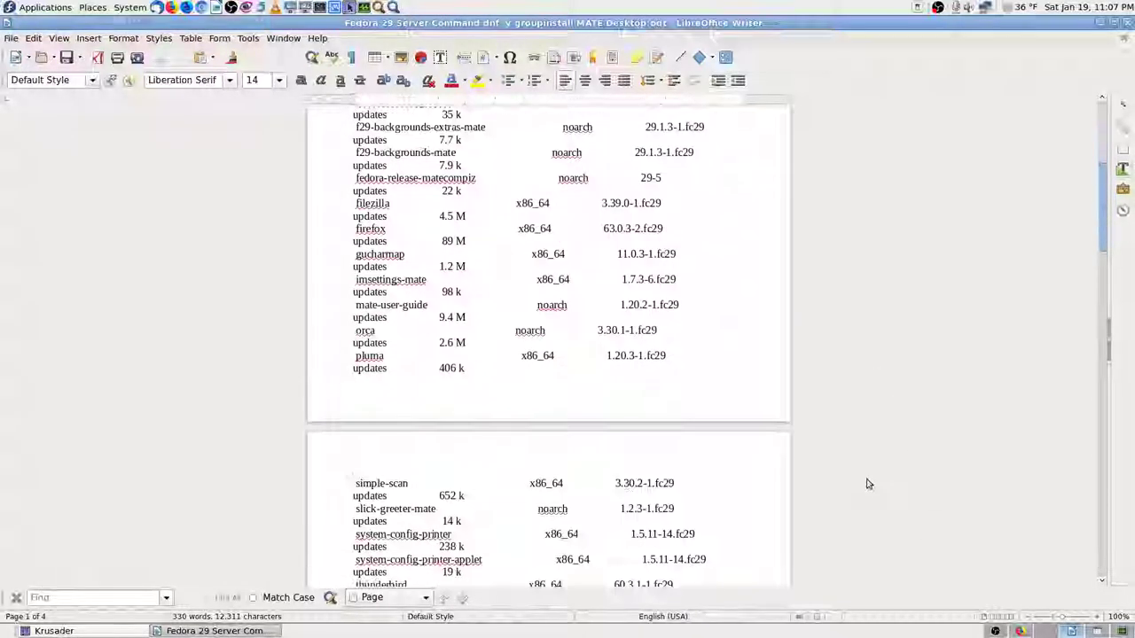
pyautogui.hotkey('ctrl', 'End')
pyautogui.hotkey('ctrl', 'Home')
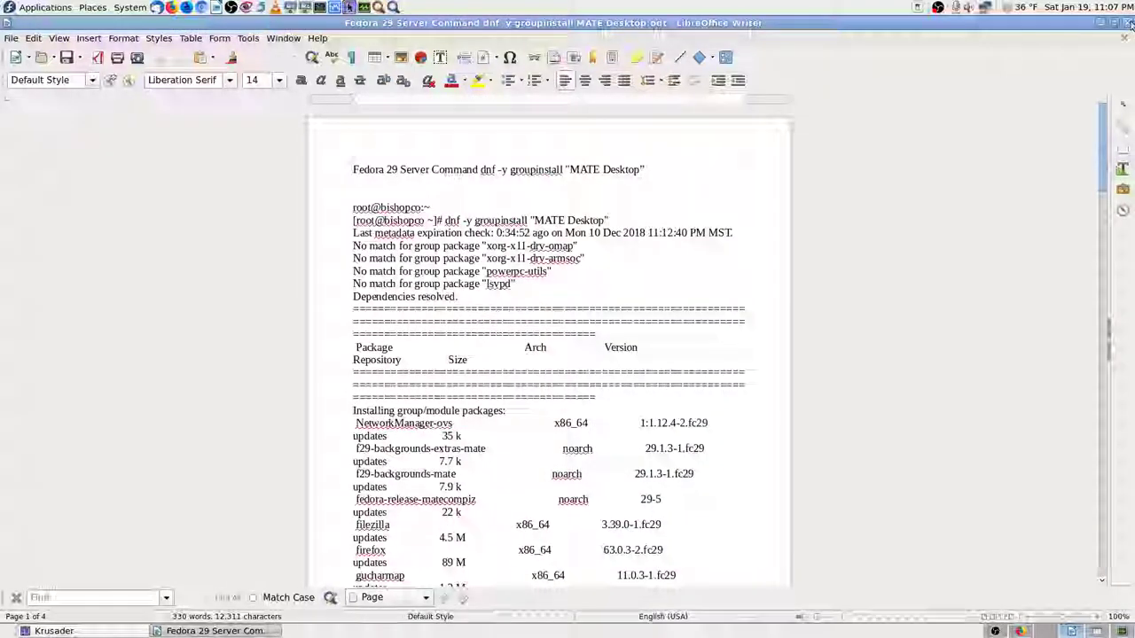
pyautogui.hotkey('ctrl', 'q')
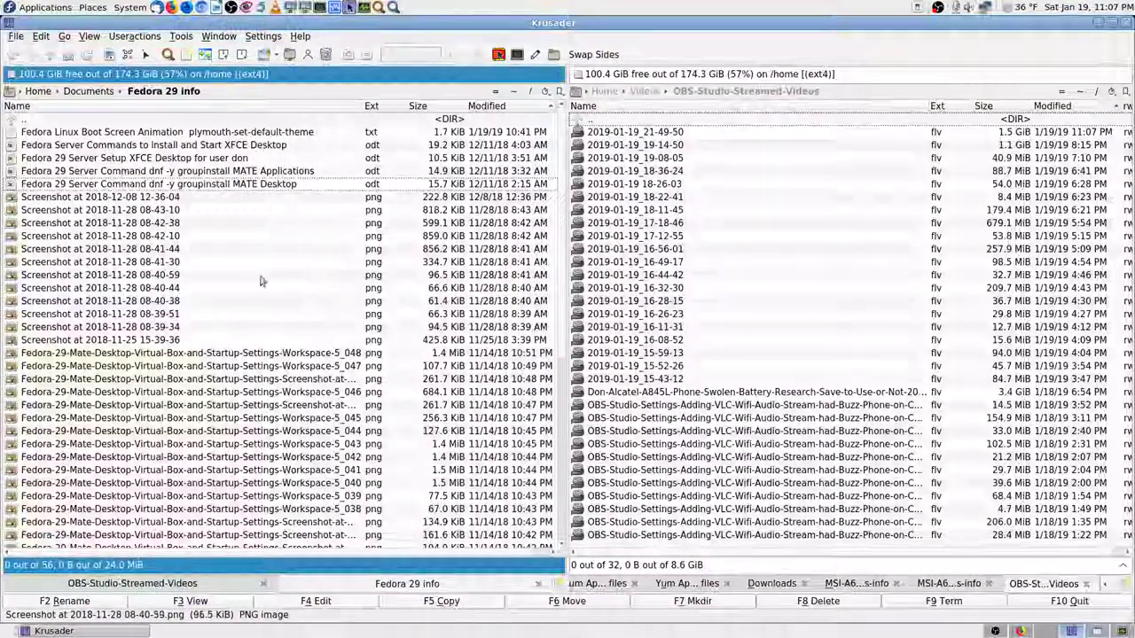
pyautogui.doubleClick(238, 121)
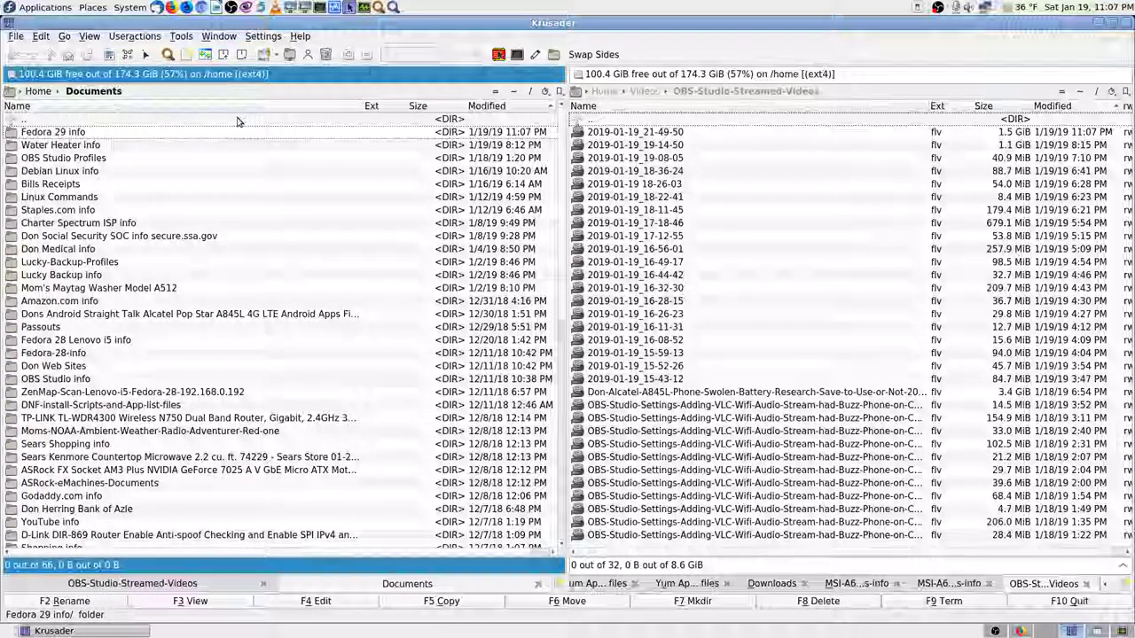
pyautogui.write('linu')
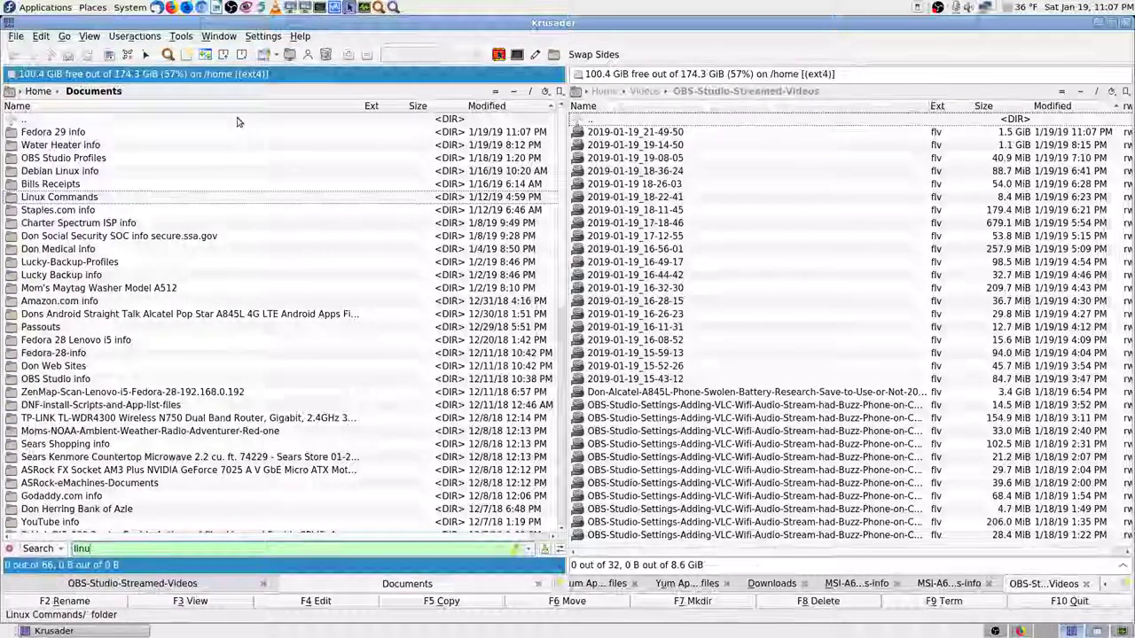
pyautogui.press('Return')
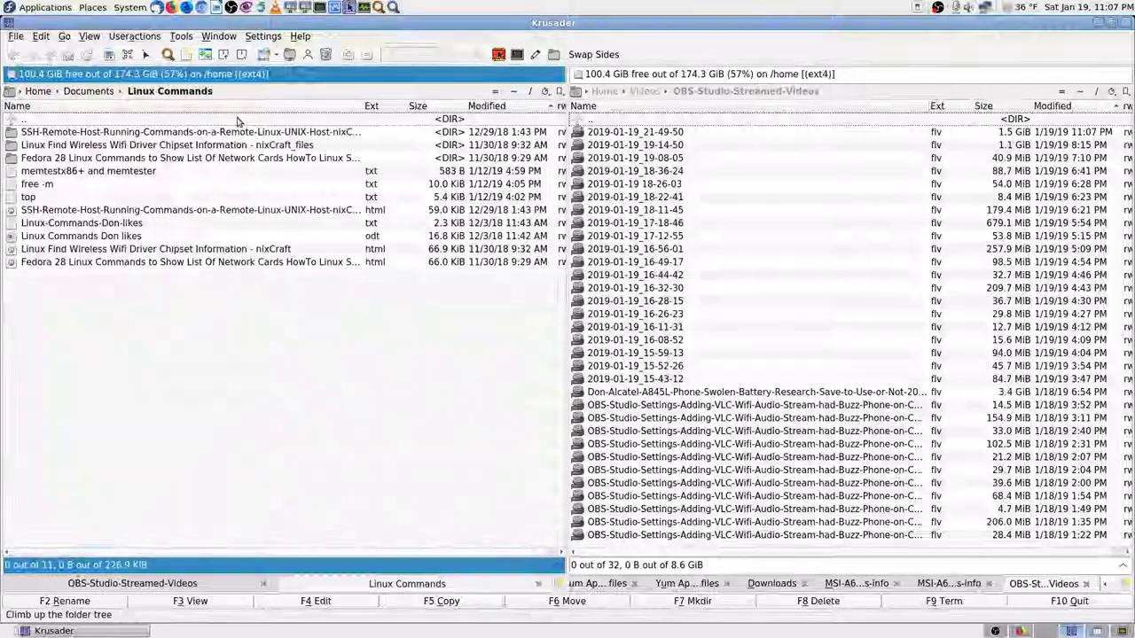
pyautogui.press('Down')
pyautogui.press('Down')
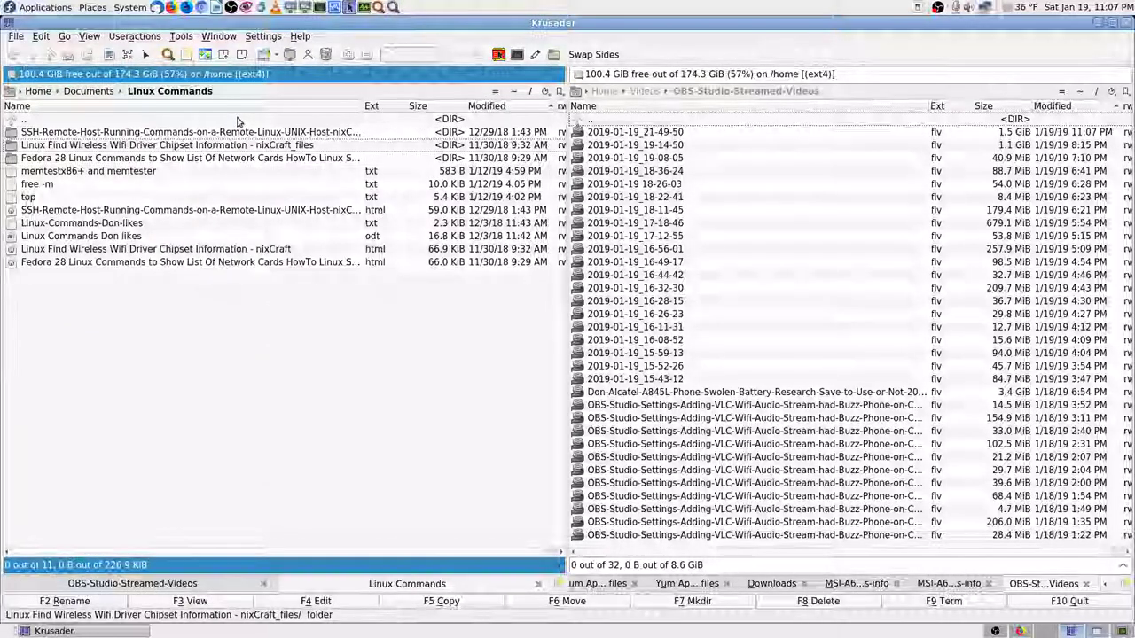
pyautogui.press('Down')
pyautogui.press('Down')
pyautogui.press('Down')
pyautogui.press('Down')
pyautogui.press('Down')
pyautogui.press('Down')
pyautogui.press('Down')
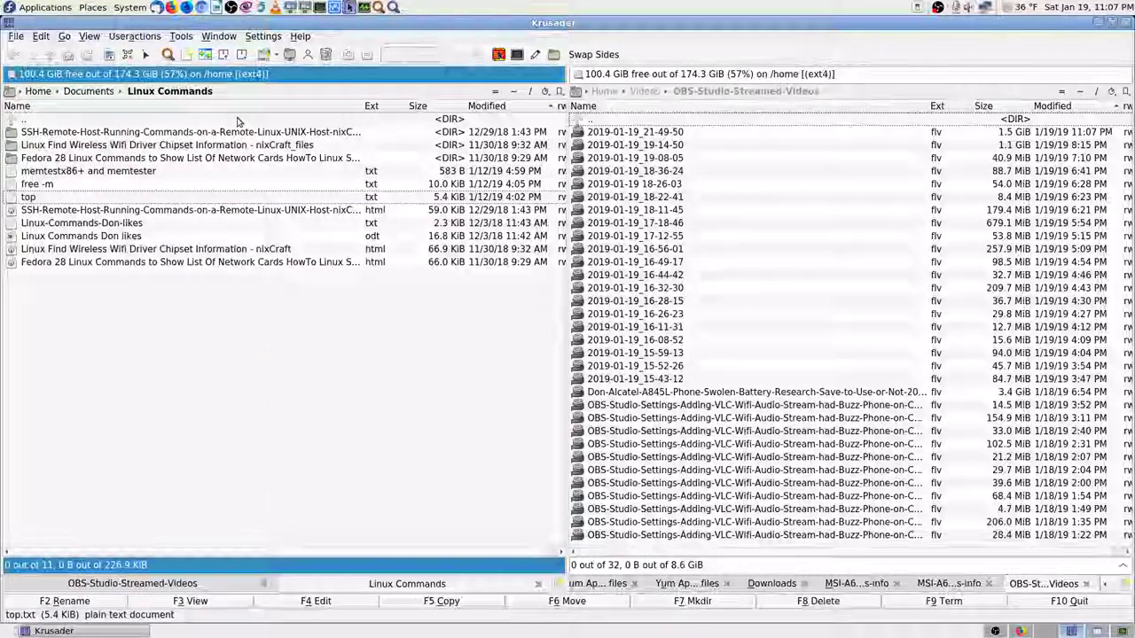
pyautogui.press('Down')
pyautogui.press('Up')
pyautogui.press('Up')
pyautogui.press('Up')
pyautogui.press('Up')
pyautogui.press('Up')
pyautogui.press('Up')
pyautogui.press('Up')
pyautogui.press('Up')
pyautogui.press('Up')
pyautogui.press('Up')
pyautogui.press('Up')
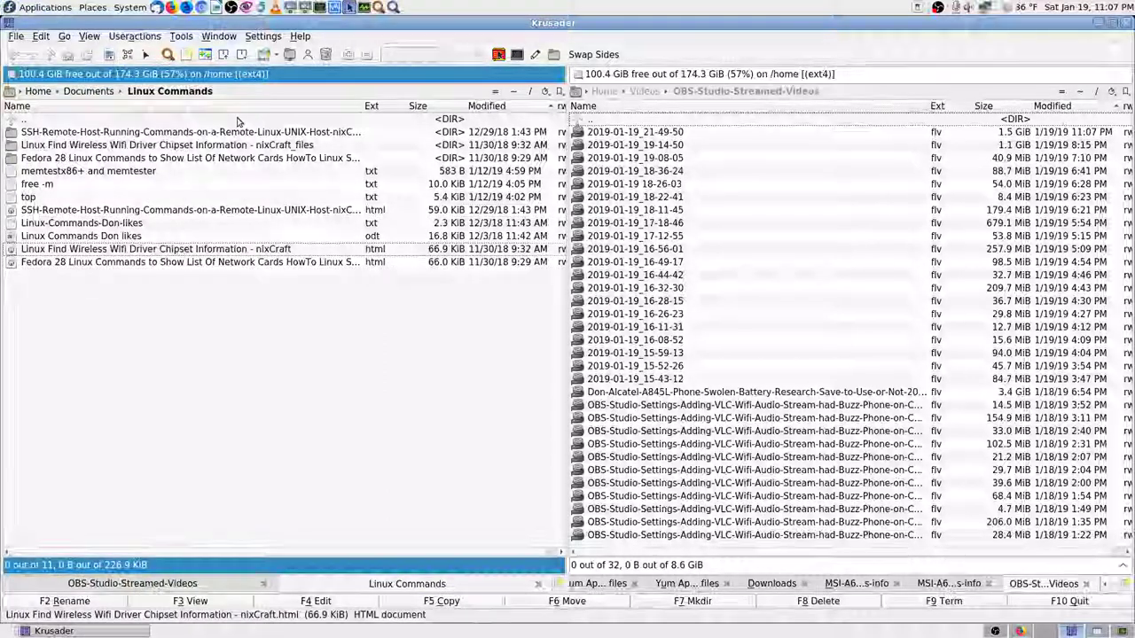
pyautogui.press('Return')
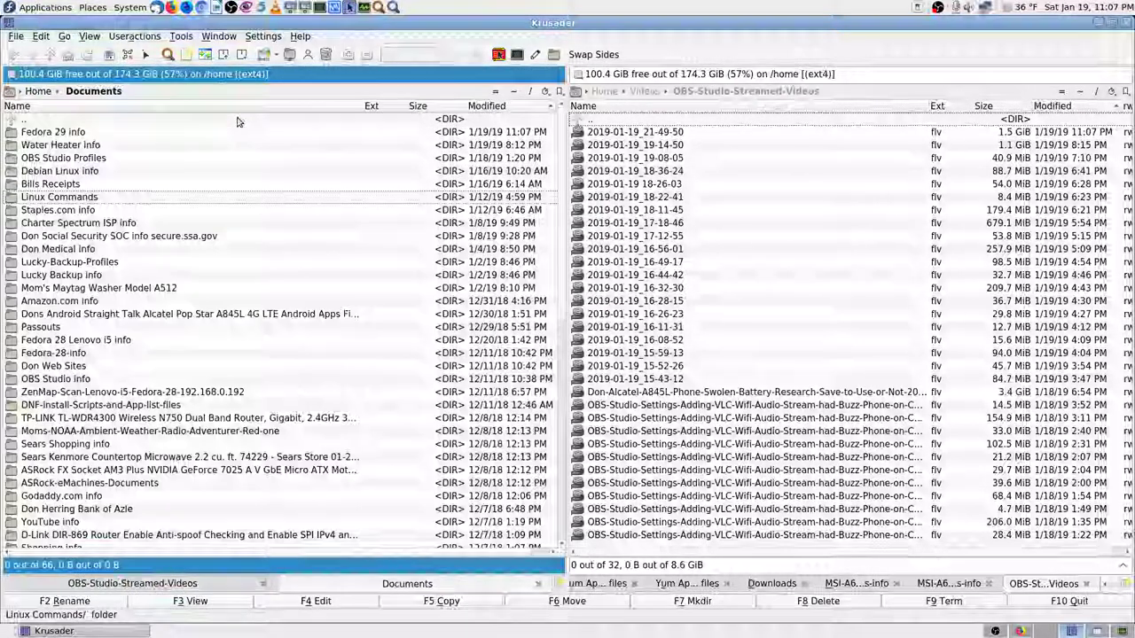
pyautogui.press('Return')
pyautogui.press('Return')
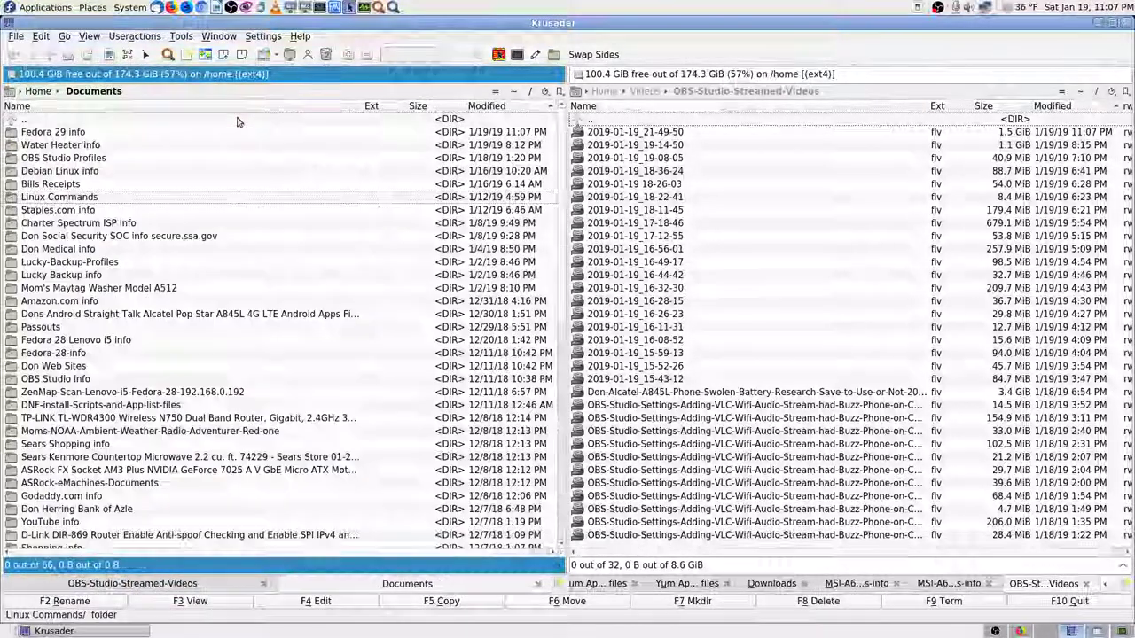
pyautogui.press('Down')
pyautogui.press('Return')
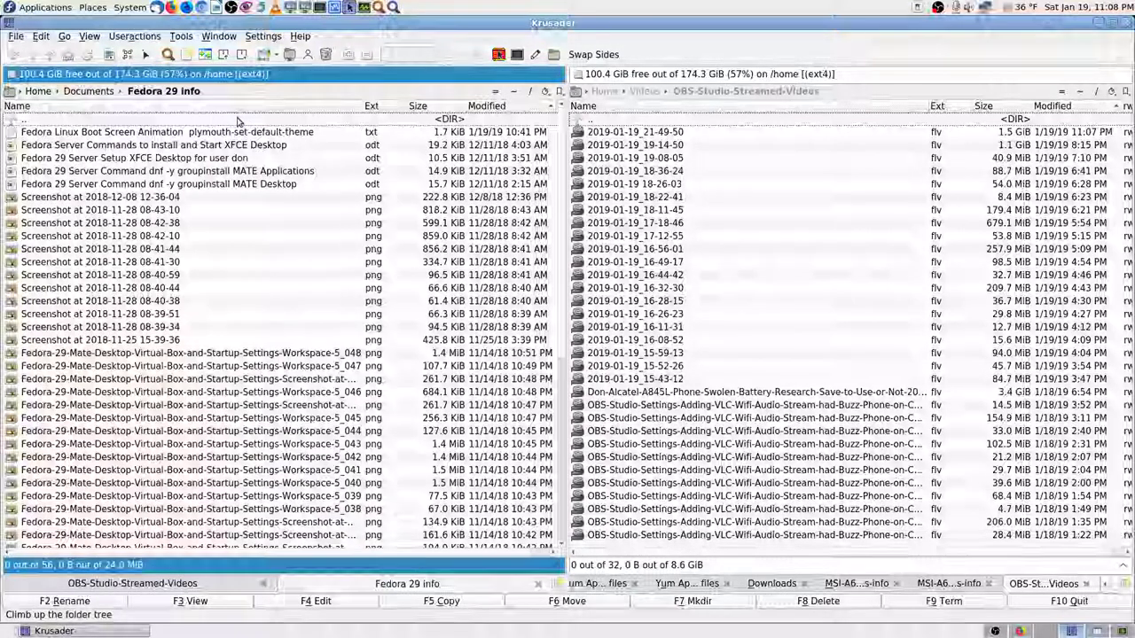
pyautogui.press('Down')
pyautogui.press('Down')
pyautogui.press('Down')
pyautogui.press('Down')
pyautogui.press('Down')
pyautogui.press('Down')
pyautogui.press('Down')
pyautogui.press('Down')
pyautogui.press('Up')
pyautogui.press('Up')
pyautogui.press('Up')
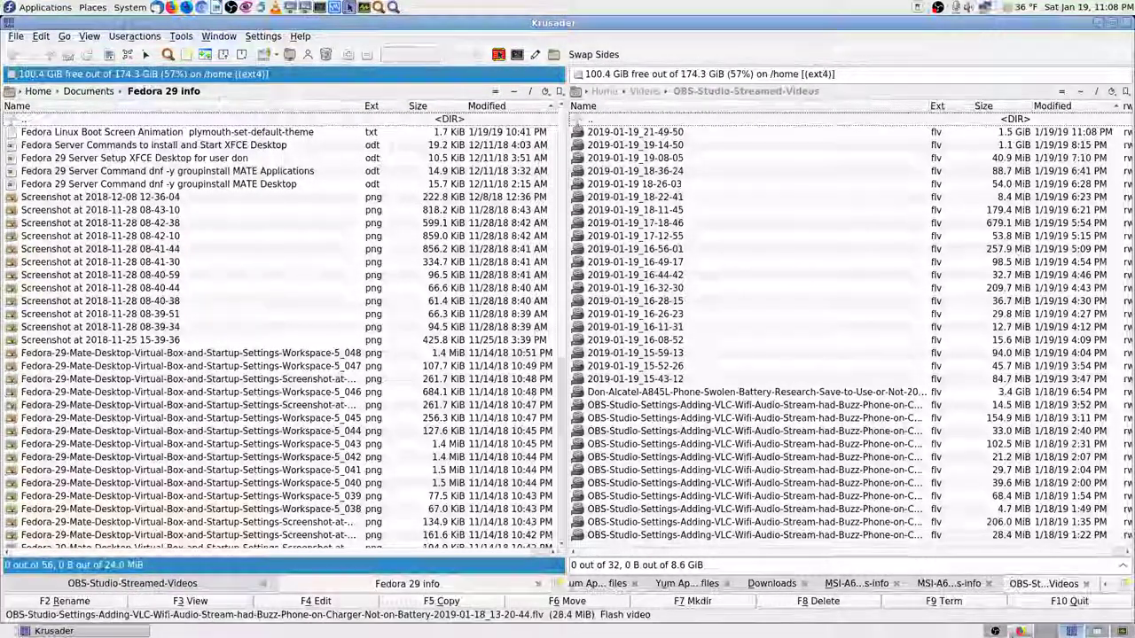
# Open the 'Fedora 29 Server login to XFCE Desktop' Google search from the bookmarks Library
pyautogui.click(1029, 633)
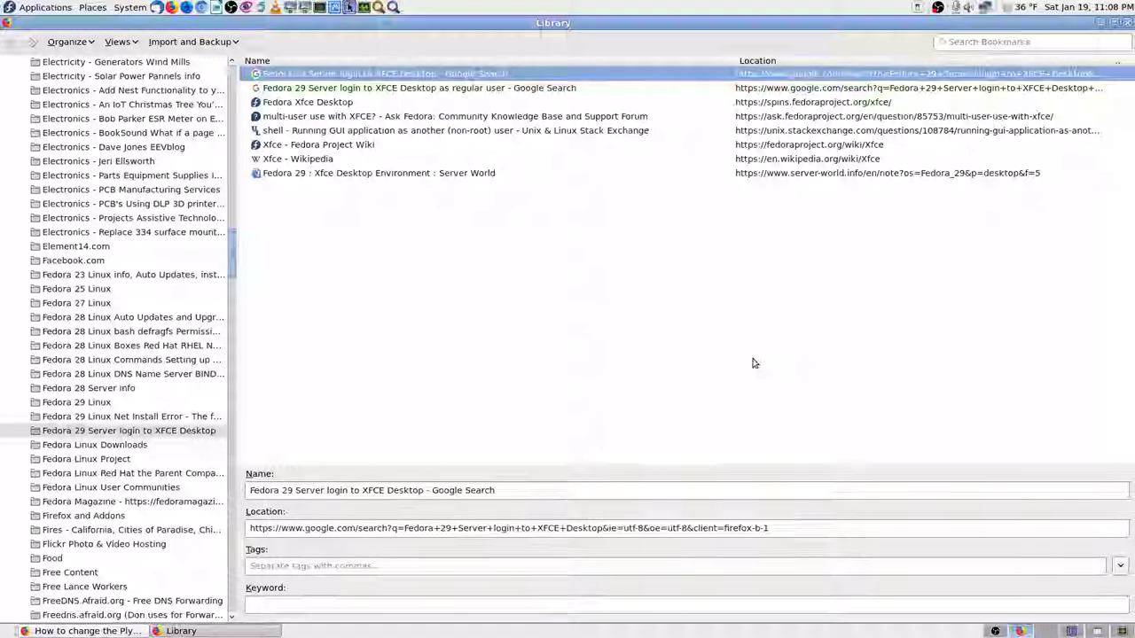
pyautogui.click(325, 83)
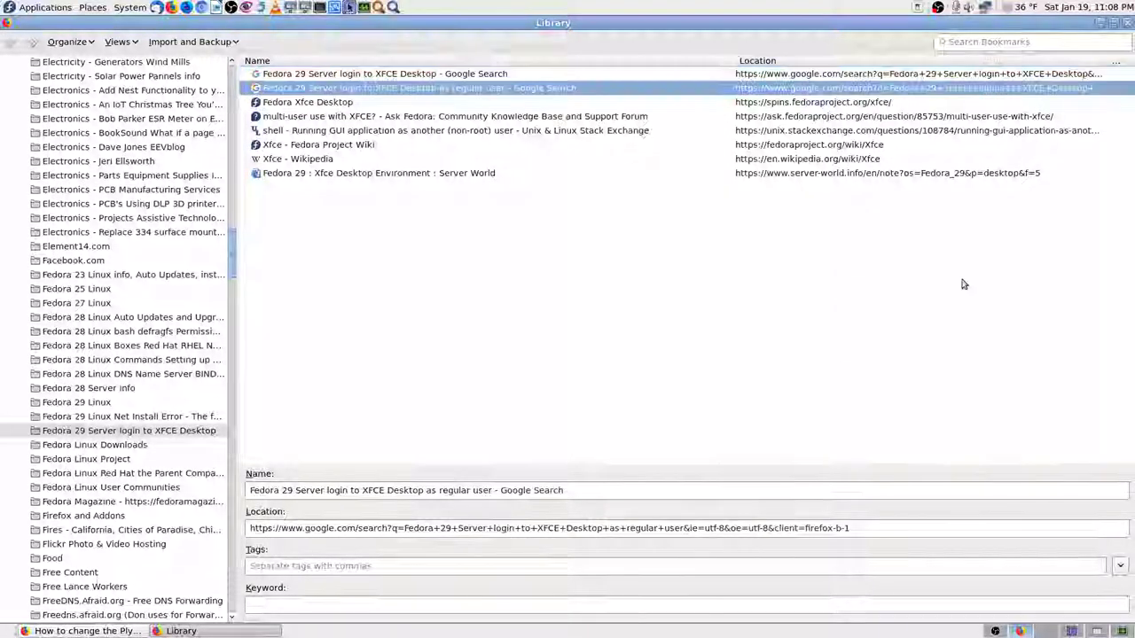
pyautogui.hotkey('alt', 'Tab')
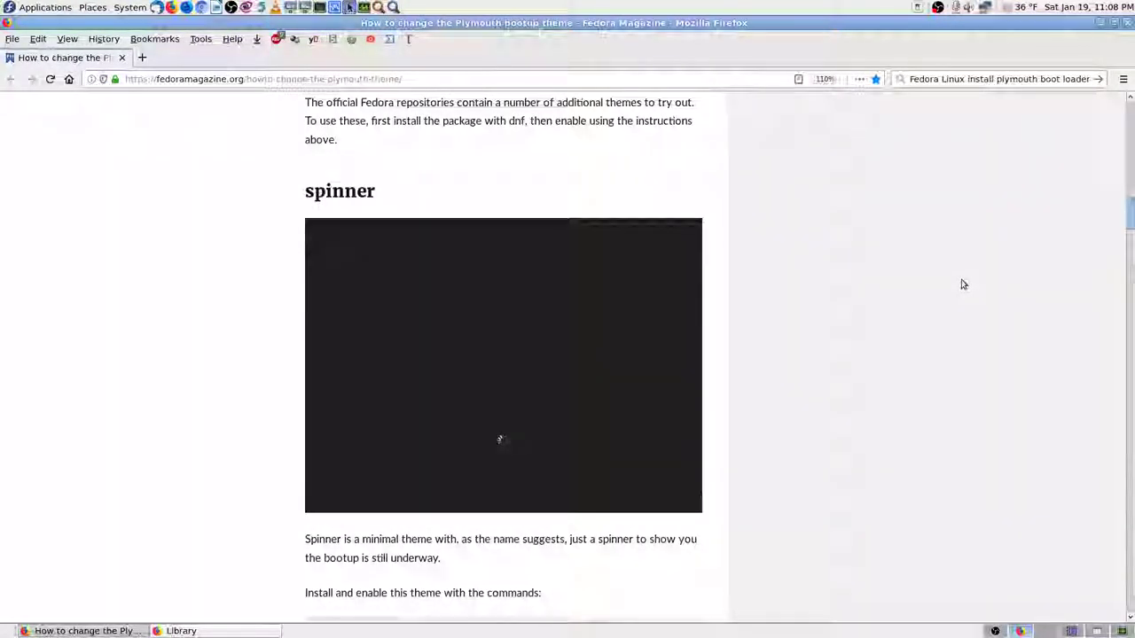
pyautogui.hotkey('alt', 'Tab')
pyautogui.hotkey('alt', 'Tab')
pyautogui.hotkey('alt', 'Left')
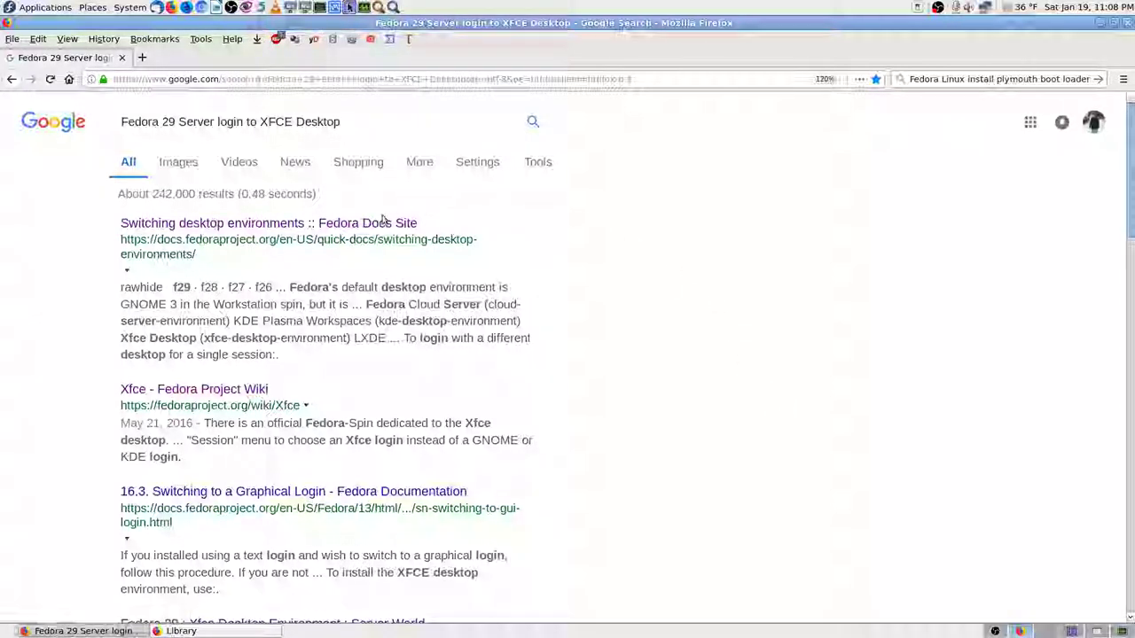
# Open the Fedora Docs 'Switching desktop environments' result in a new tab and scroll to More information
pyautogui.middleClick(348, 224)
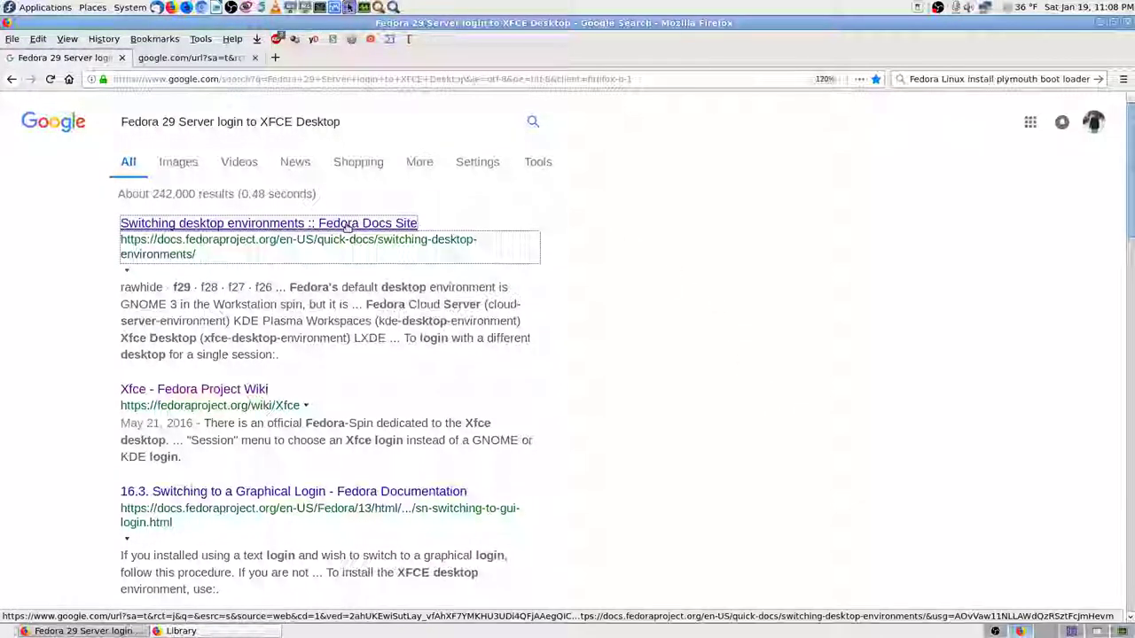
pyautogui.click(219, 61)
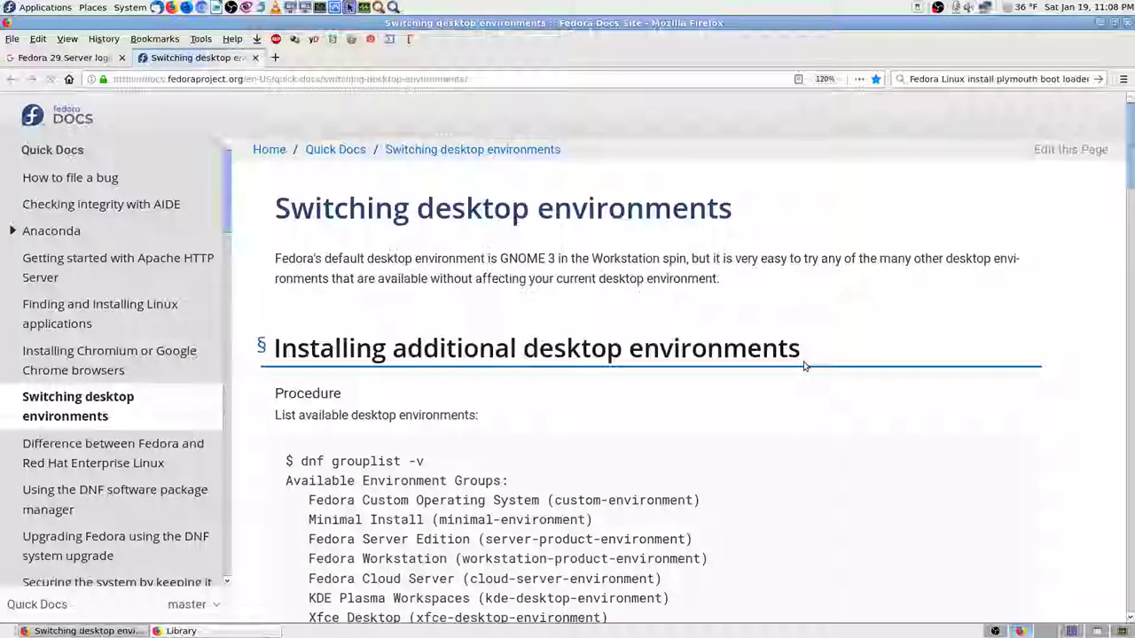
pyautogui.scroll(-3, 804, 366)
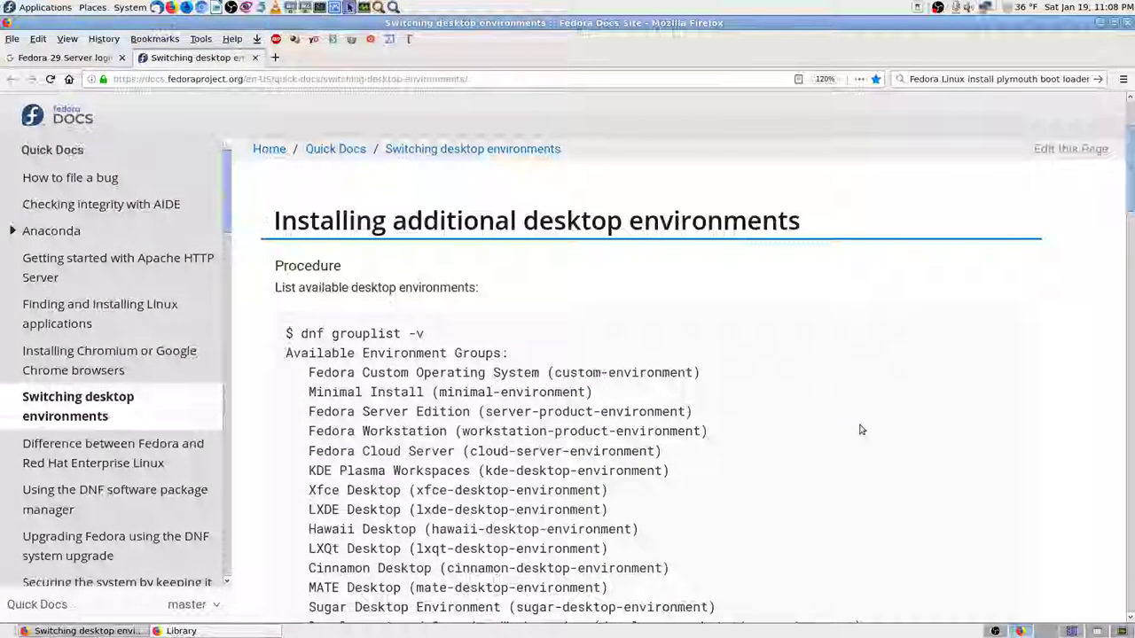
pyautogui.scroll(-5, 895, 446)
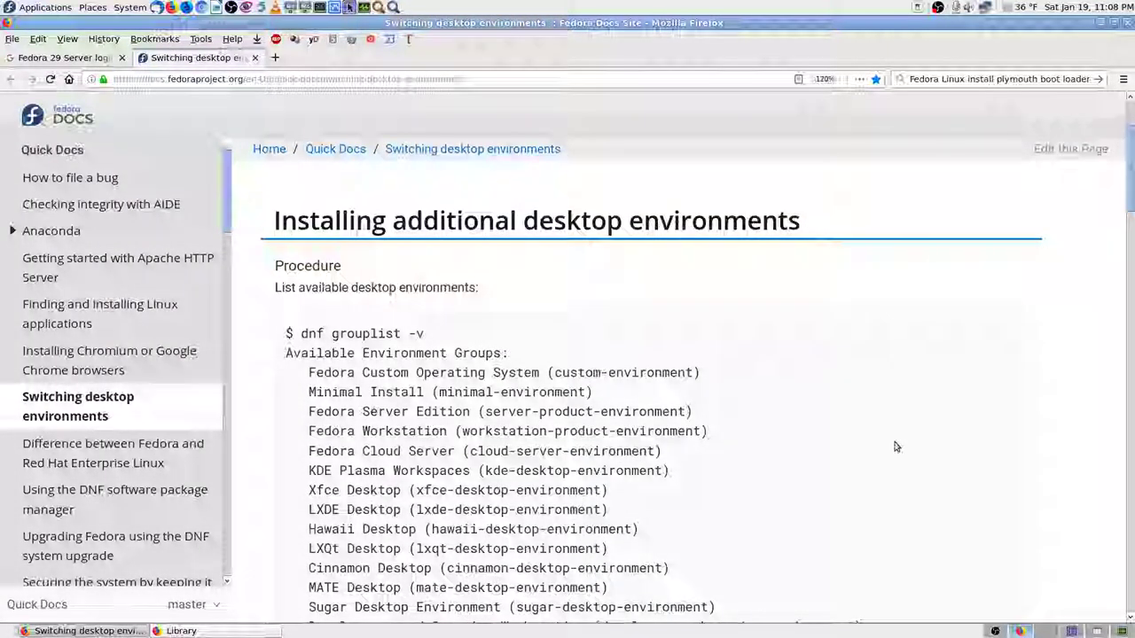
pyautogui.scroll(-10, 896, 447)
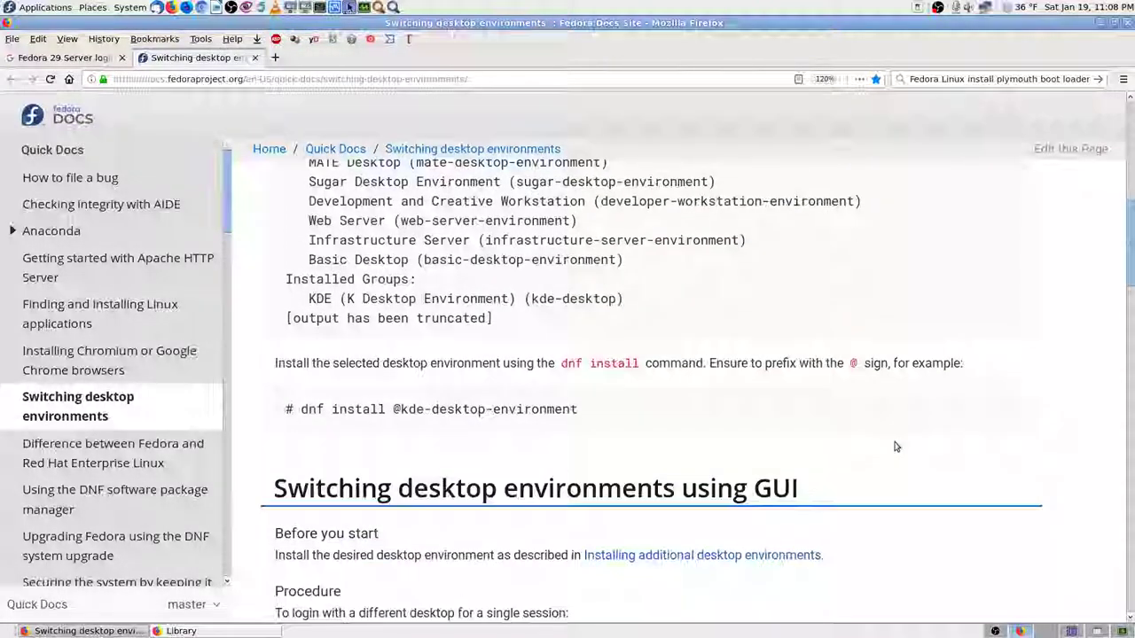
pyautogui.scroll(-5, 896, 447)
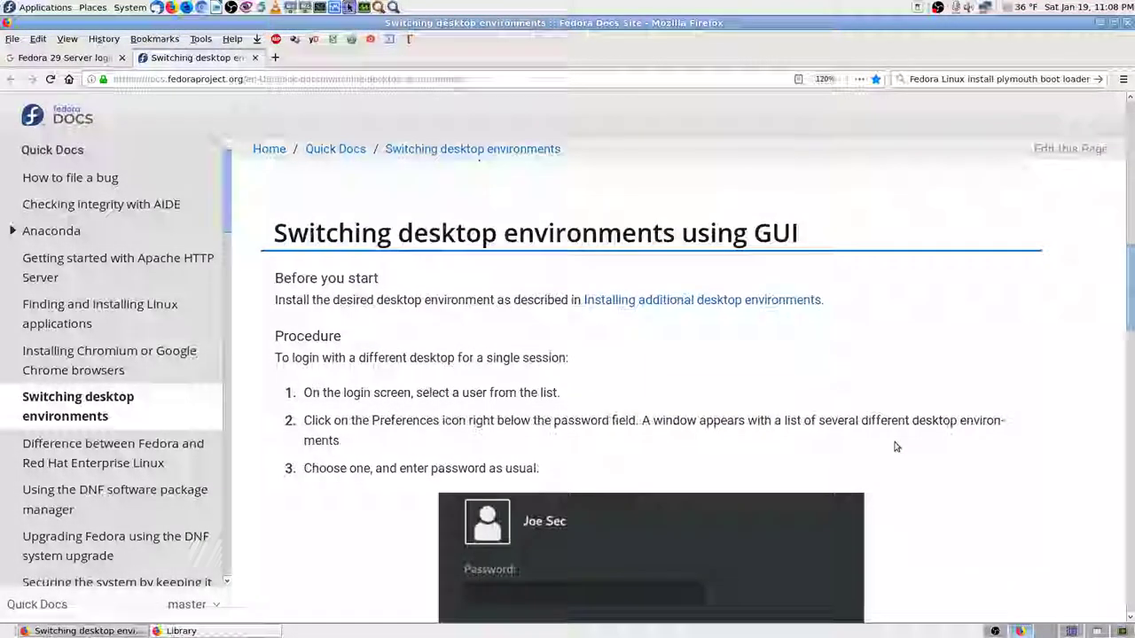
pyautogui.scroll(-3, 261, 327)
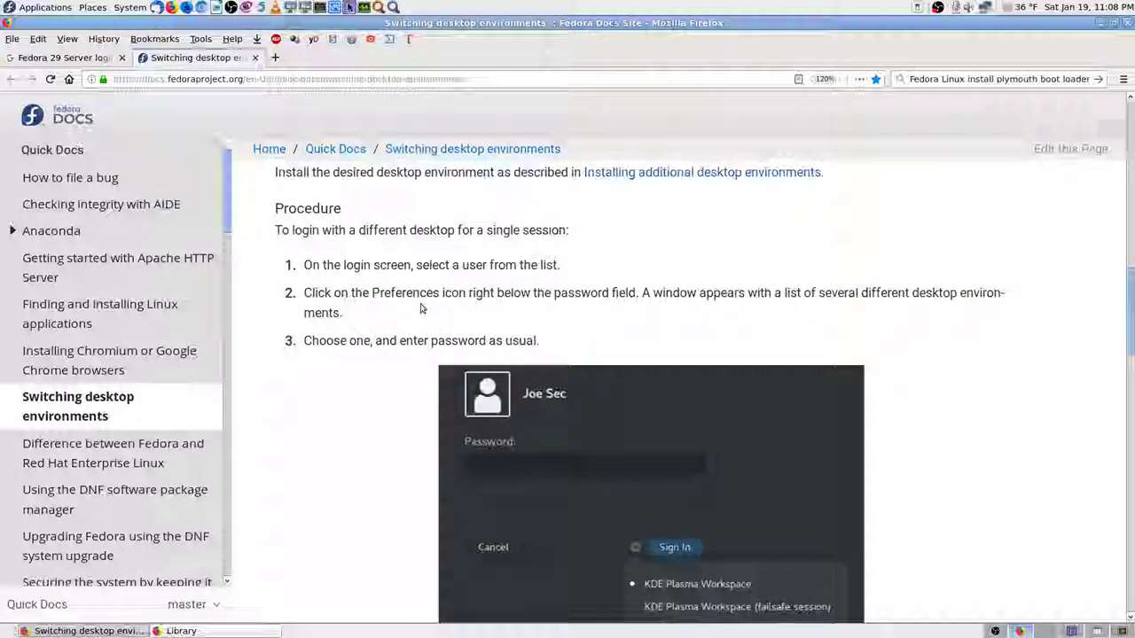
pyautogui.scroll(-5, 315, 405)
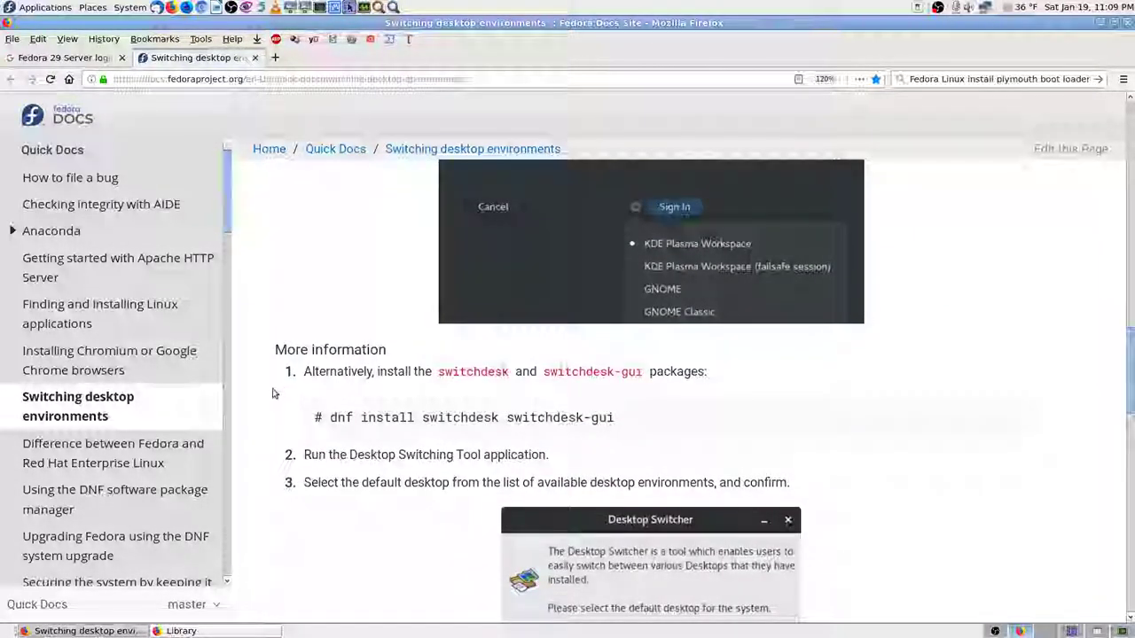
pyautogui.scroll(-2, 282, 402)
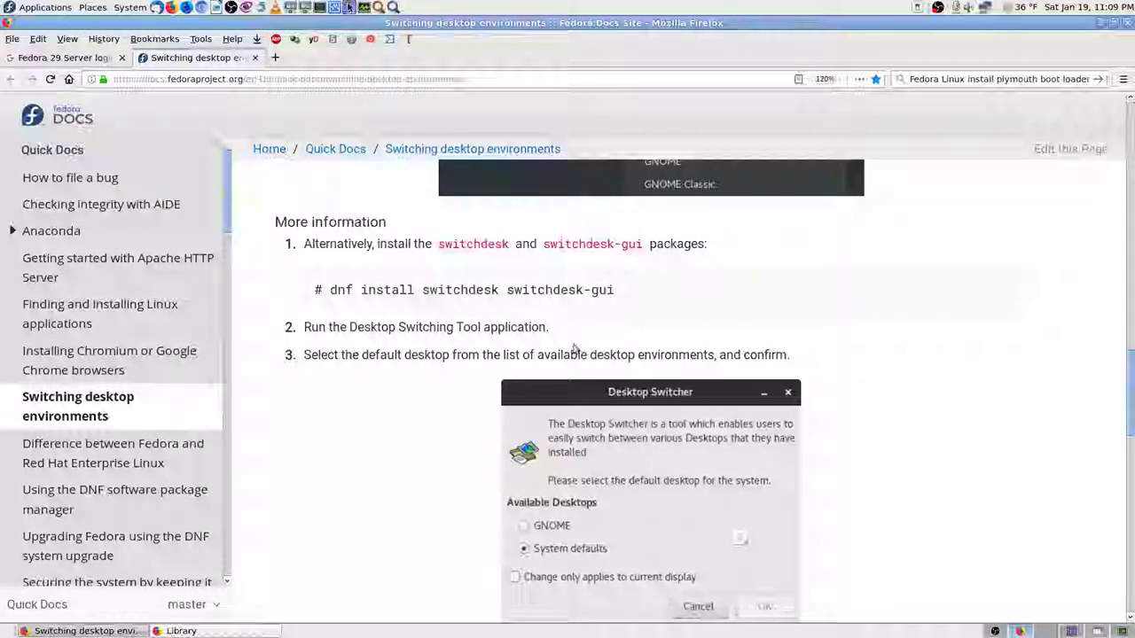
# Copy the 'dnf install switchdesk switchdesk-gui' command from the docs page
pyautogui.moveTo(330, 289); pyautogui.dragTo(615, 292)
pyautogui.rightClick(615, 291)
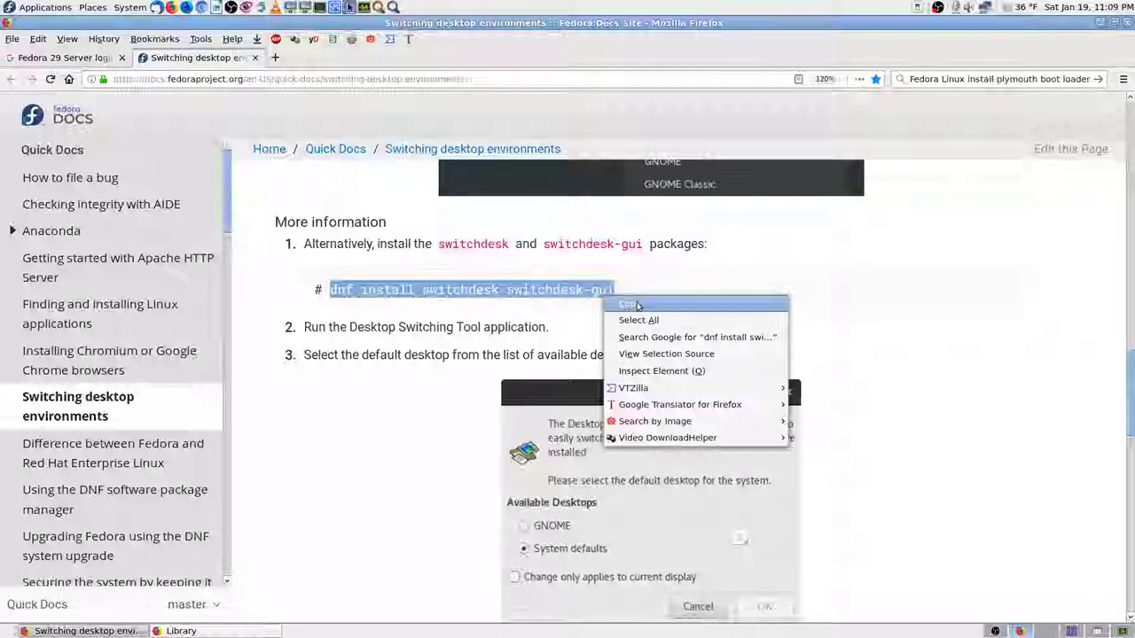
pyautogui.click(632, 302)
pyautogui.click(92, 59)
pyautogui.click(191, 58)
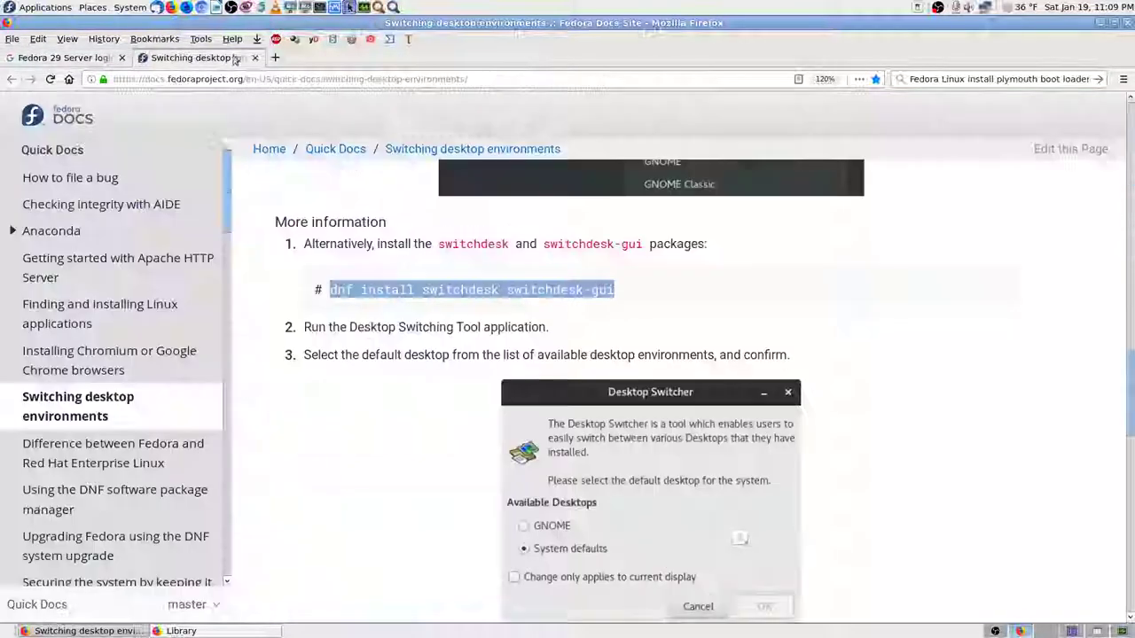
# Bookmark the docs page, prefixing its name with 'Desktop Logon Screens - '
pyautogui.click(874, 80)
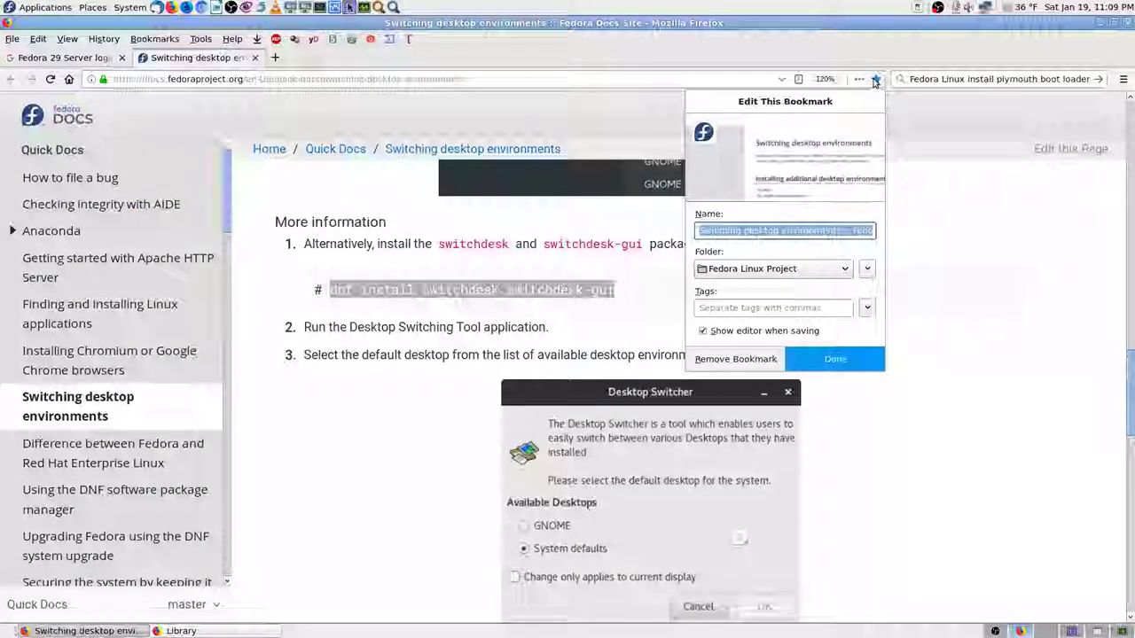
pyautogui.click(844, 227)
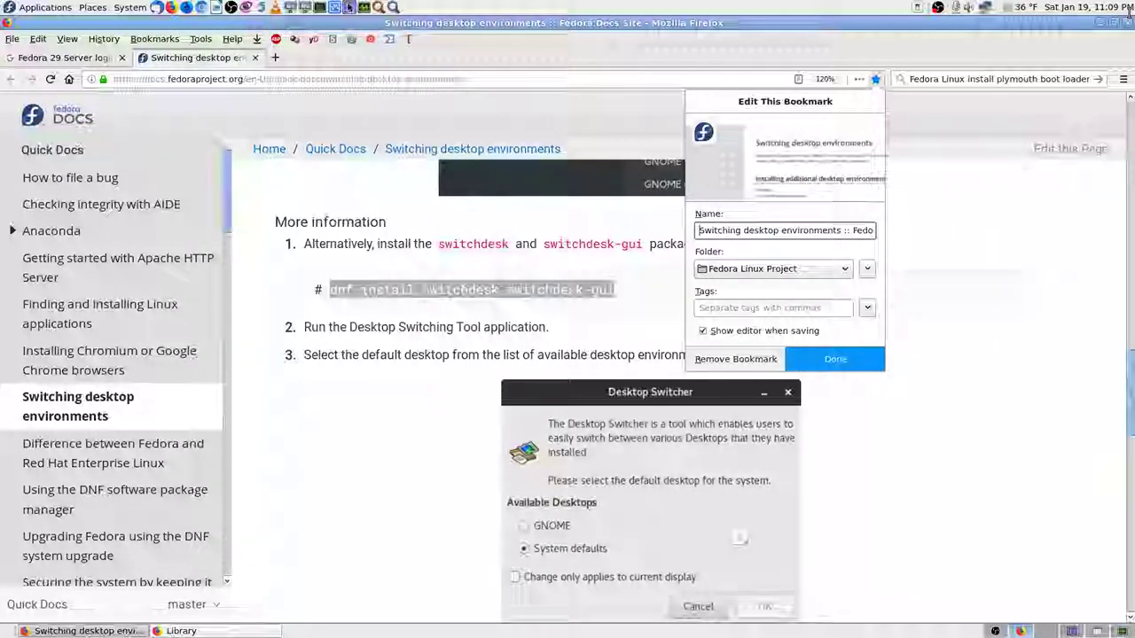
pyautogui.write('Des')
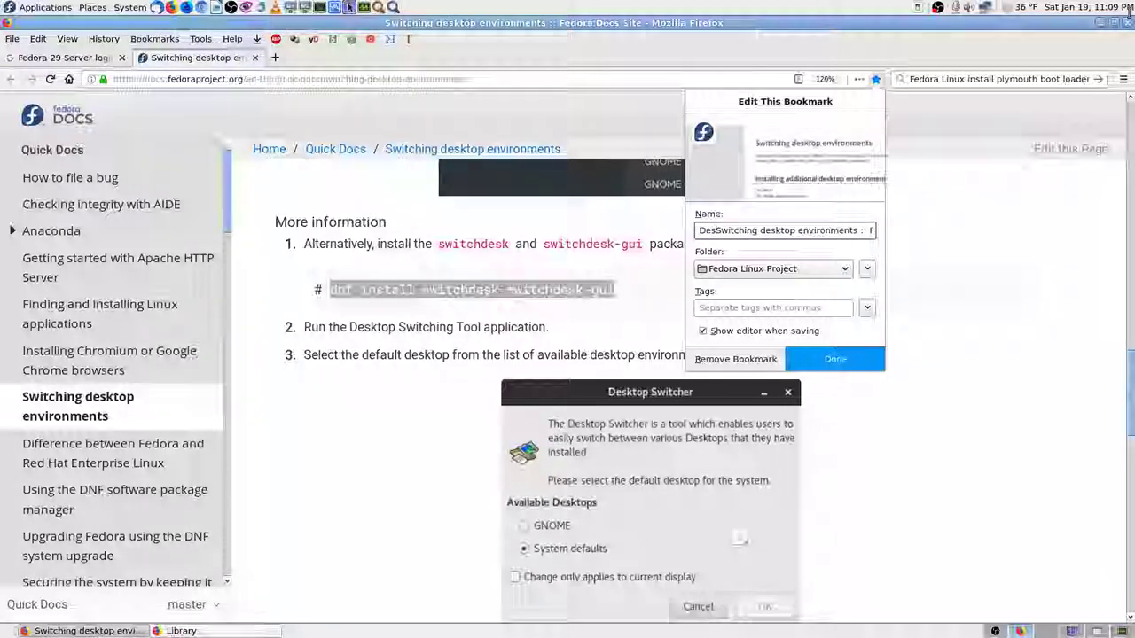
pyautogui.write('ktop ')
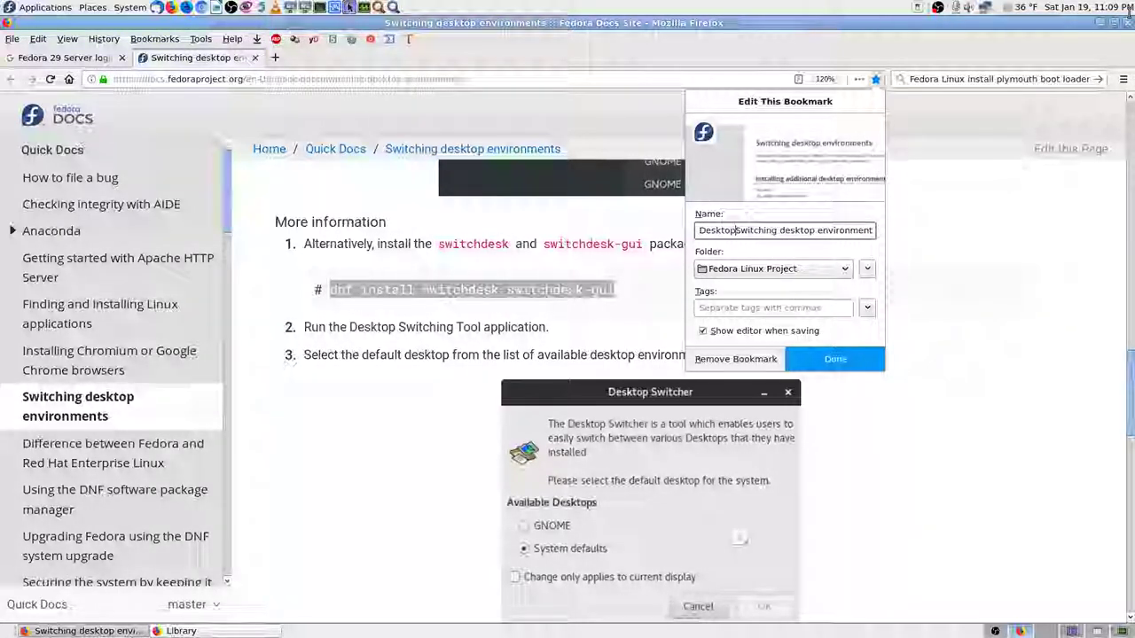
pyautogui.write('Logon Scren')
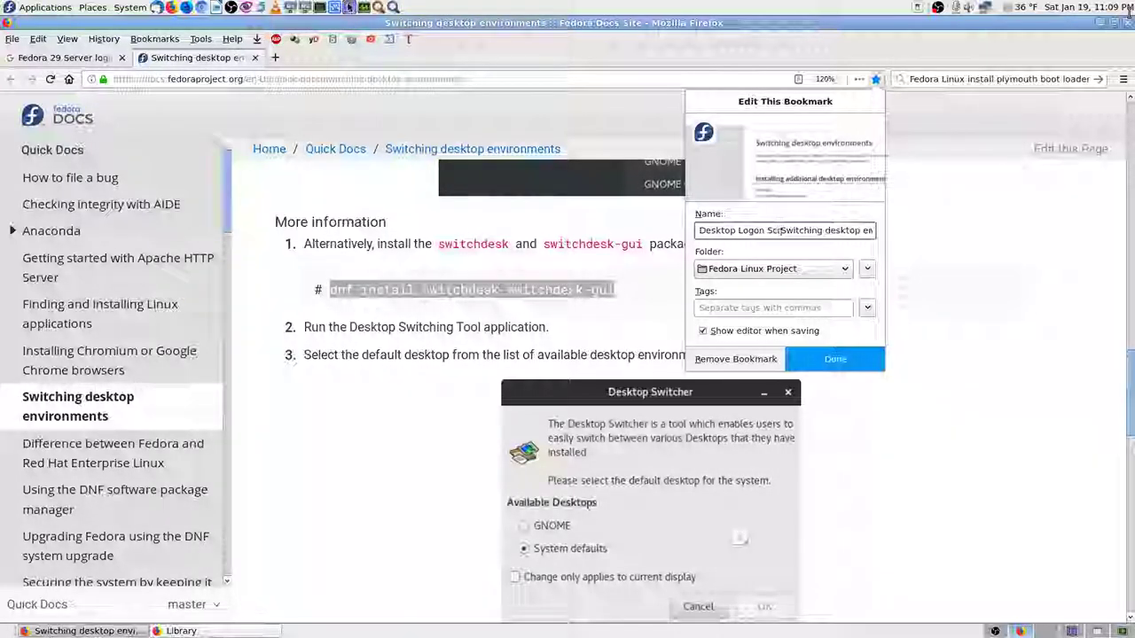
pyautogui.press('BackSpace')
pyautogui.write('ens')
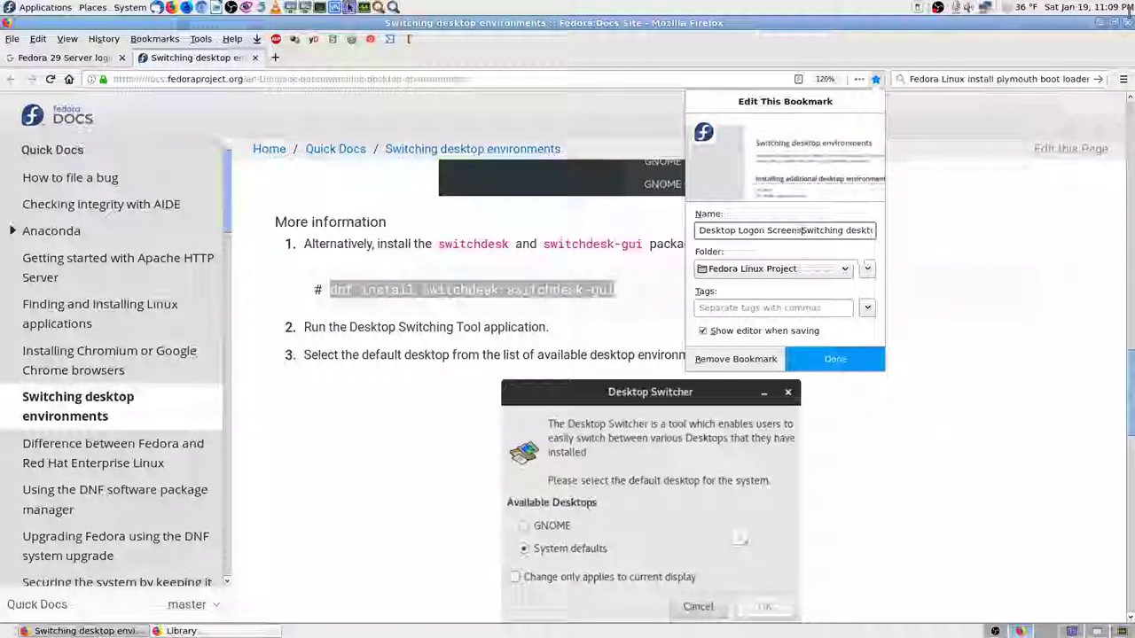
pyautogui.write(' -')
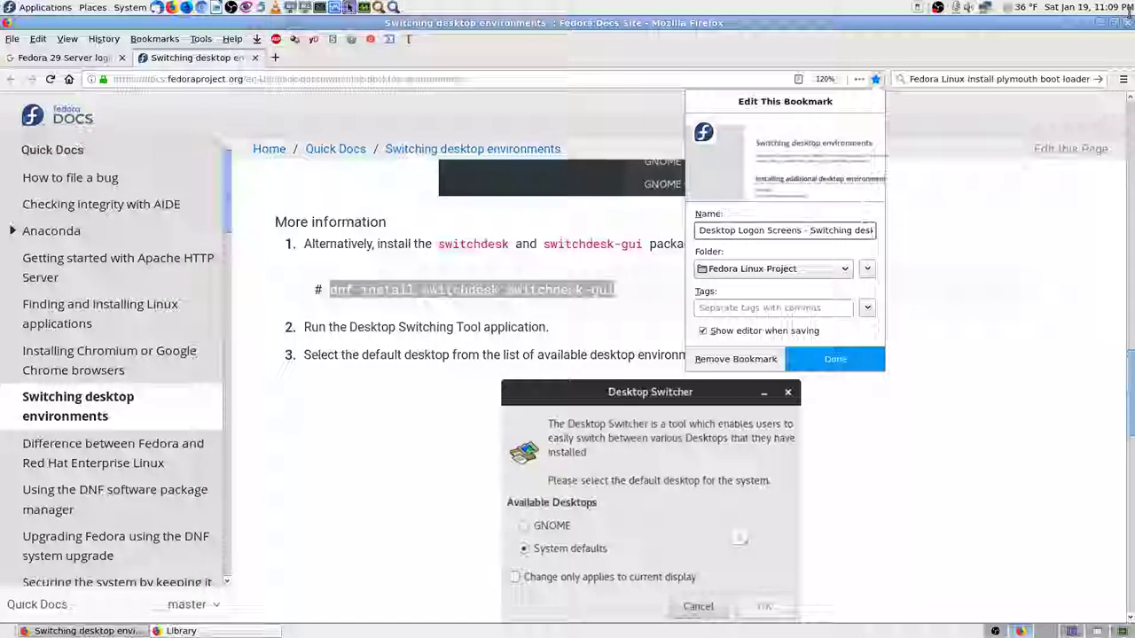
# File the bookmark in the 'Fedora 29 Server login to XFCE Desktop' folder and save it
pyautogui.click(763, 268)
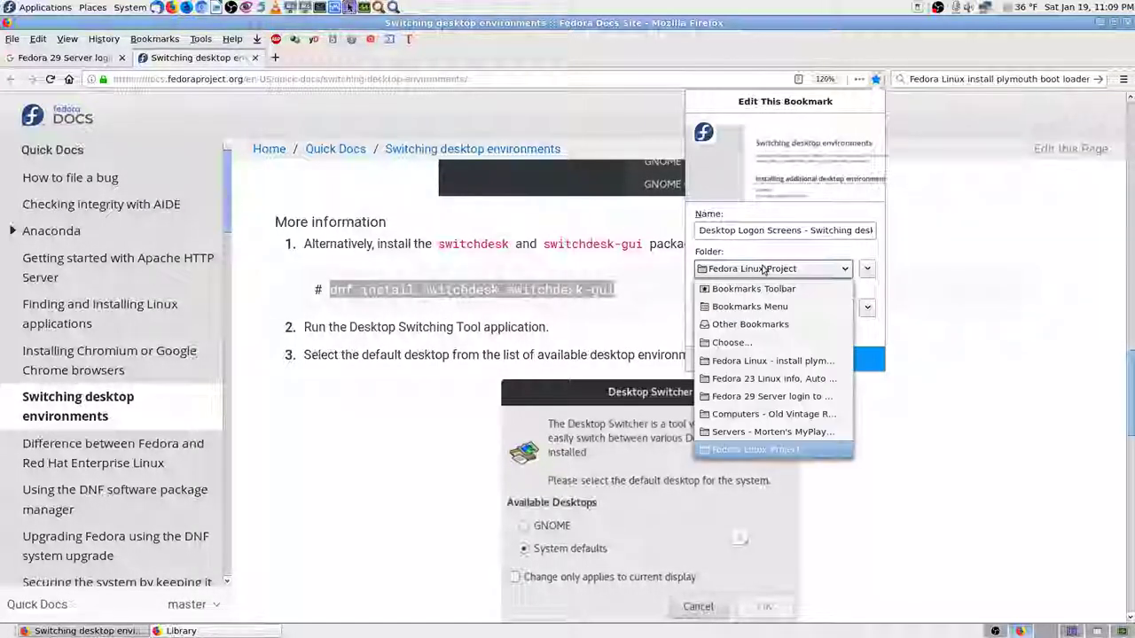
pyautogui.click(792, 363)
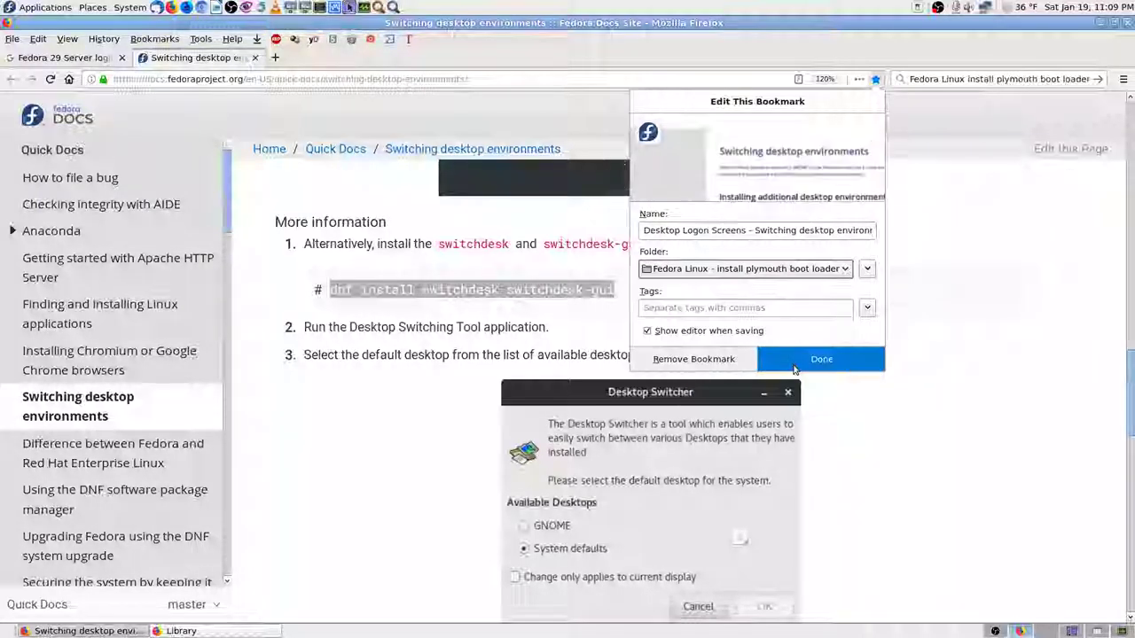
pyautogui.click(747, 270)
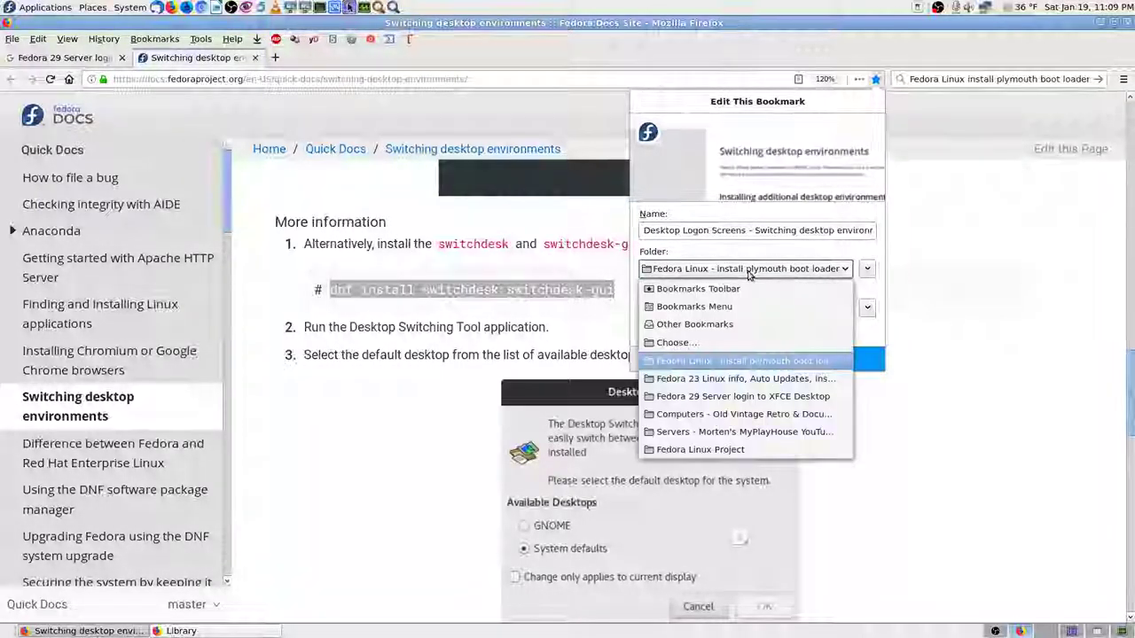
pyautogui.click(748, 401)
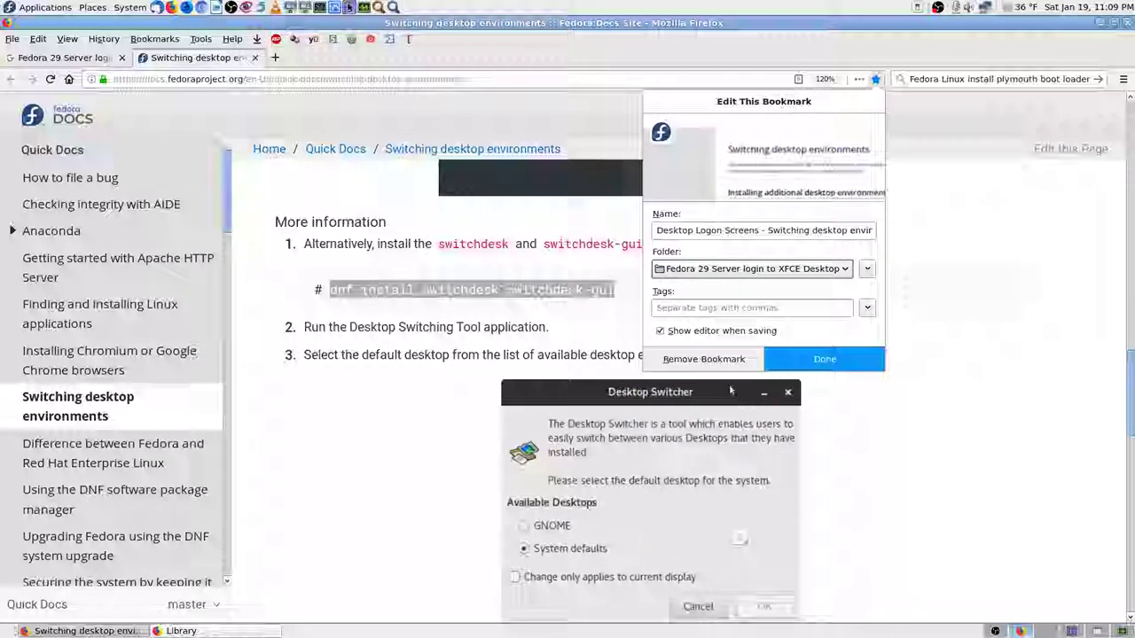
pyautogui.click(820, 361)
# Scroll the docs page to More information and copy the 'dnf install switchdesk switchdesk-gui' command
pyautogui.scroll(-3, 464, 471)
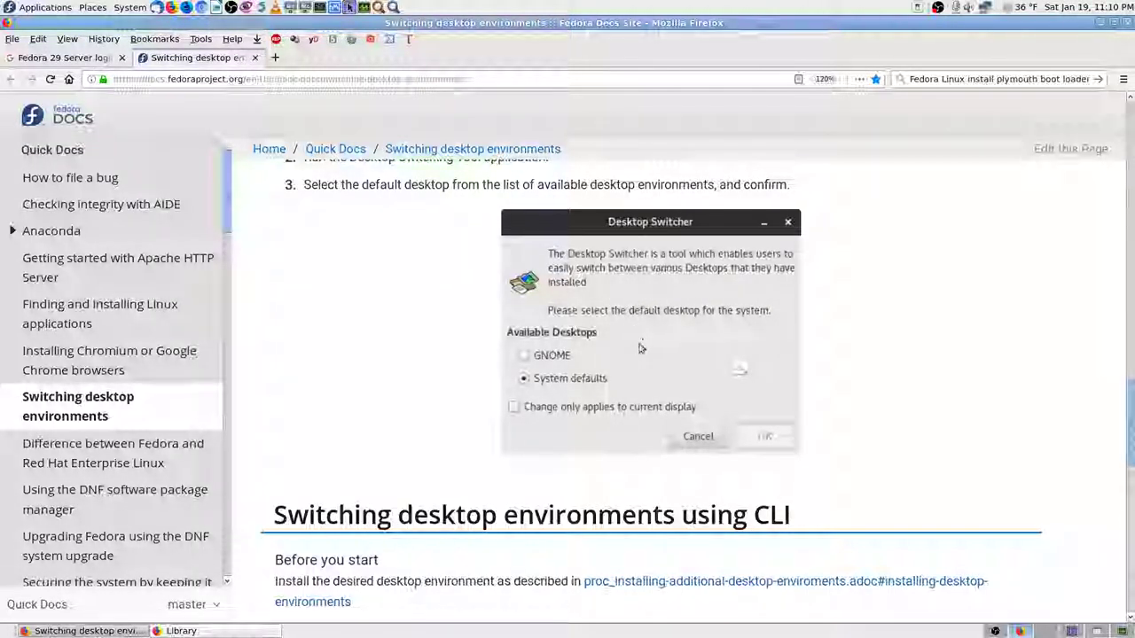
pyautogui.scroll(-5, 372, 451)
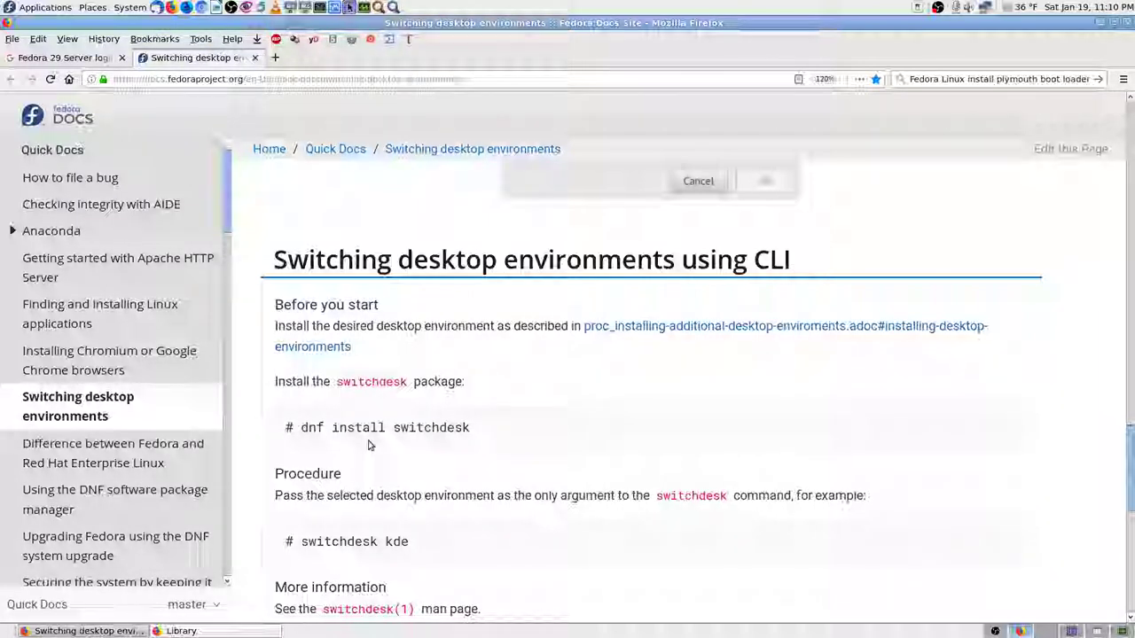
pyautogui.scroll(3, 345, 447)
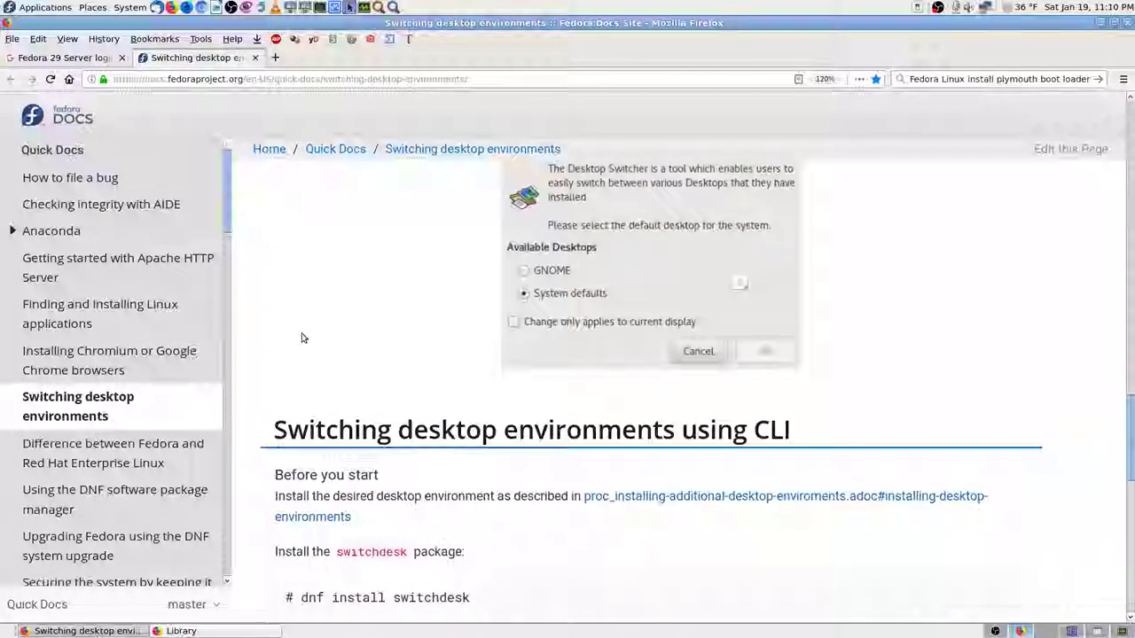
pyautogui.scroll(5, 301, 338)
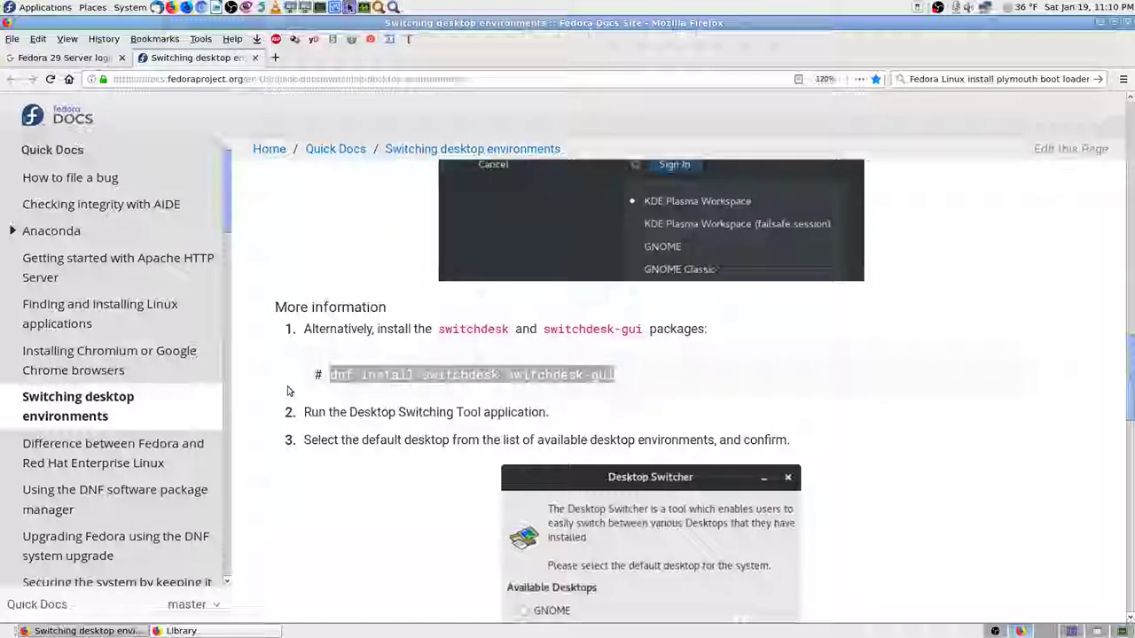
pyautogui.scroll(-8, 312, 377)
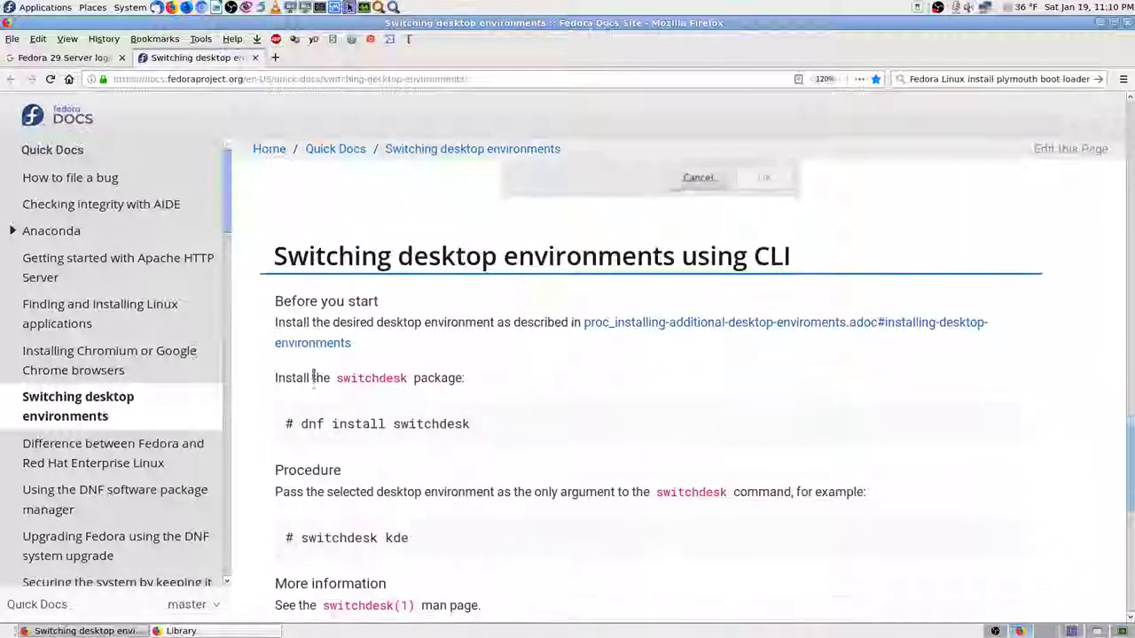
pyautogui.scroll(-2, 313, 376)
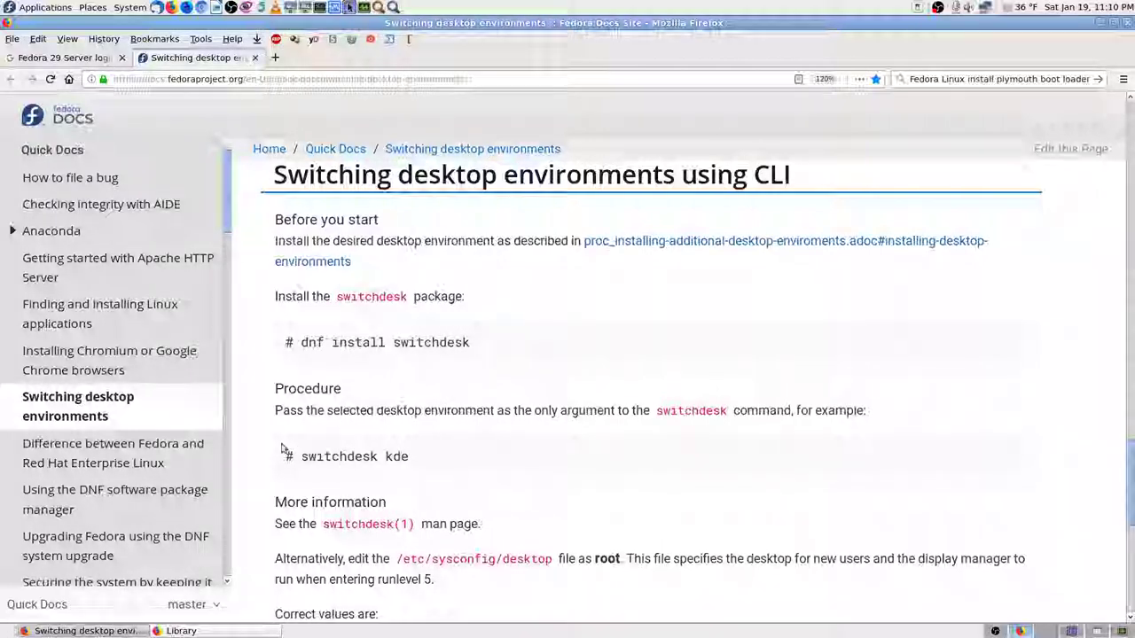
pyautogui.scroll(-4, 671, 482)
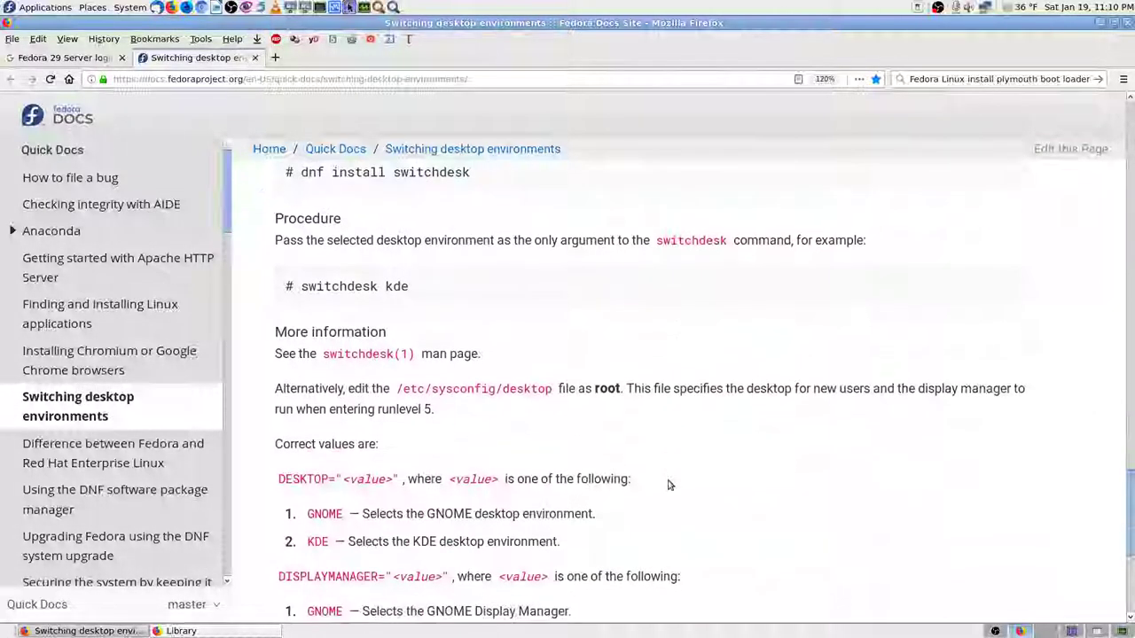
pyautogui.scroll(-3, 669, 485)
pyautogui.scroll(-1, 669, 485)
pyautogui.scroll(5, 669, 485)
pyautogui.scroll(10, 670, 485)
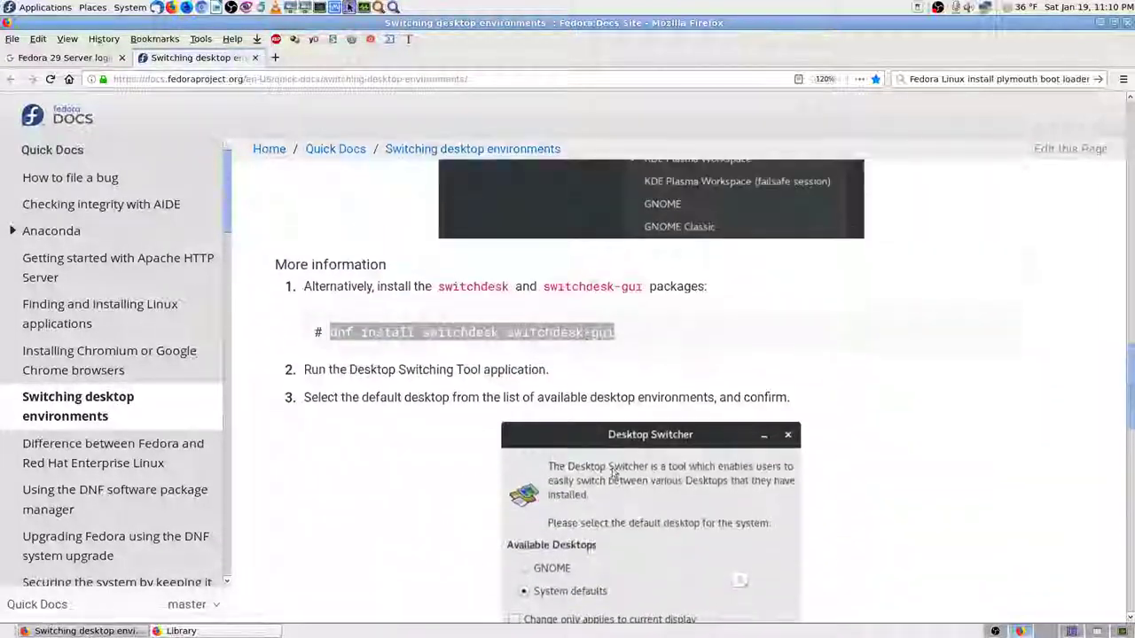
pyautogui.scroll(-1, 392, 433)
pyautogui.scroll(5, 390, 426)
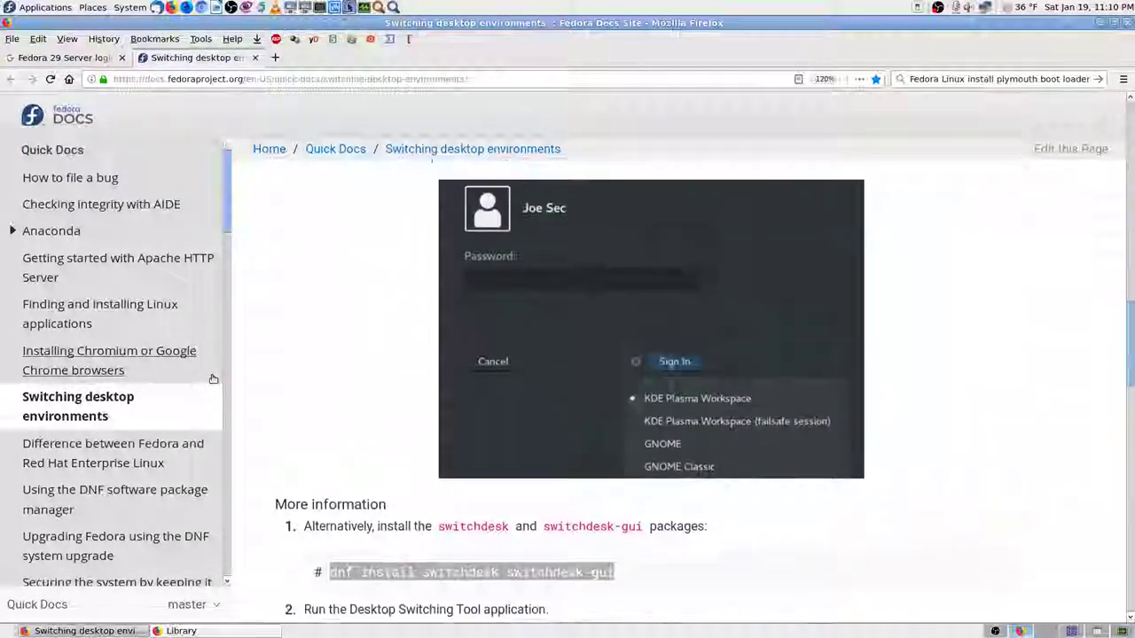
pyautogui.scroll(-2, 214, 376)
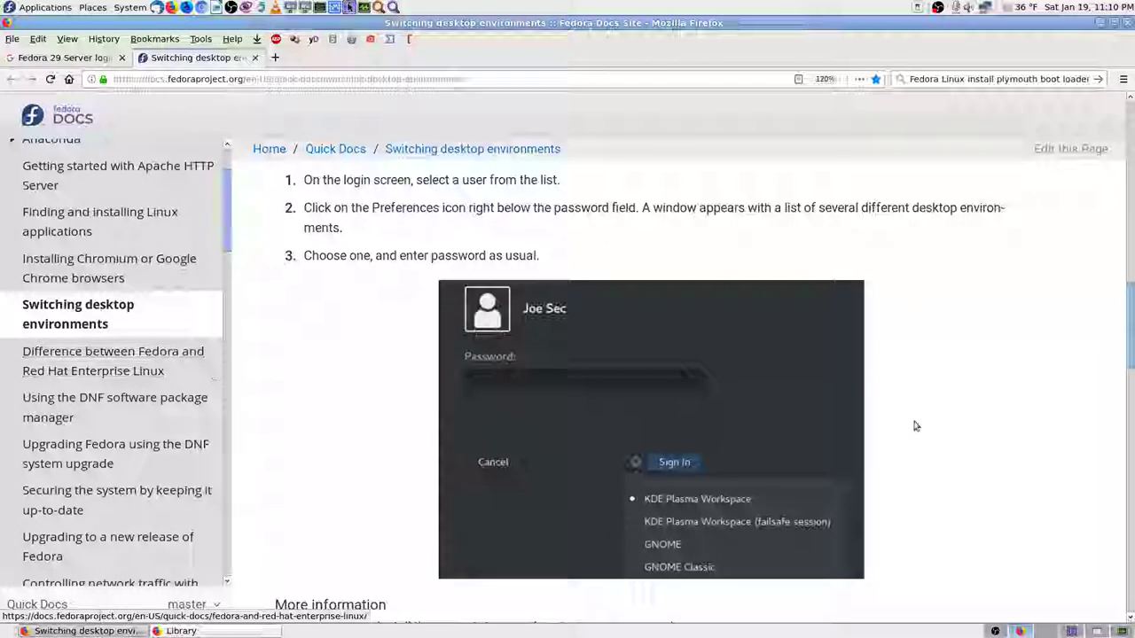
pyautogui.scroll(-1, 545, 390)
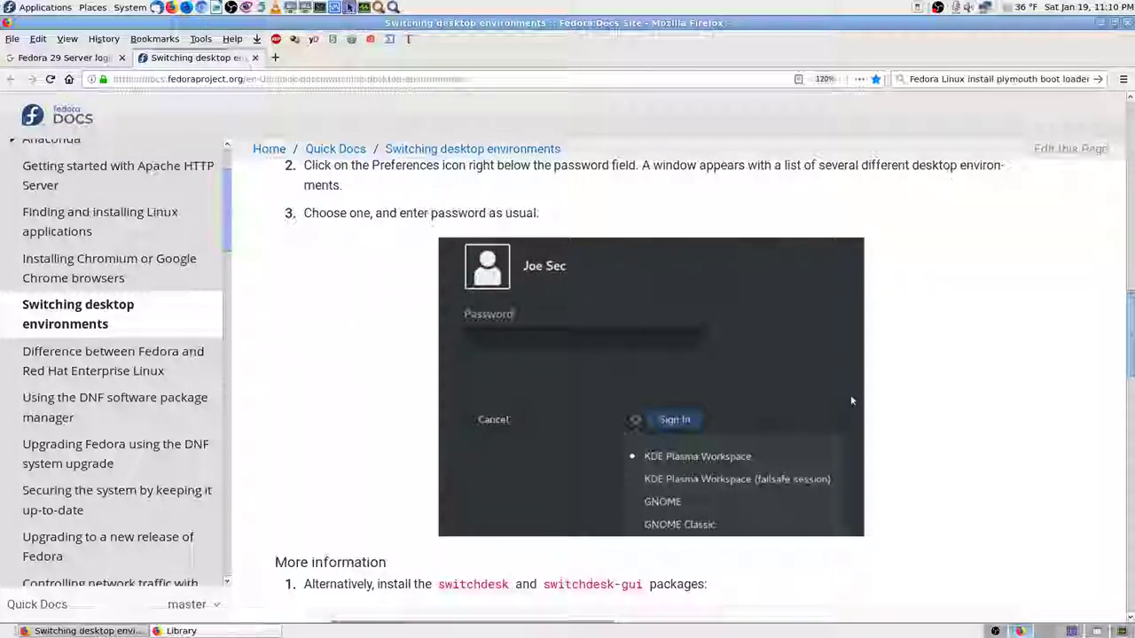
pyautogui.scroll(-5, 892, 451)
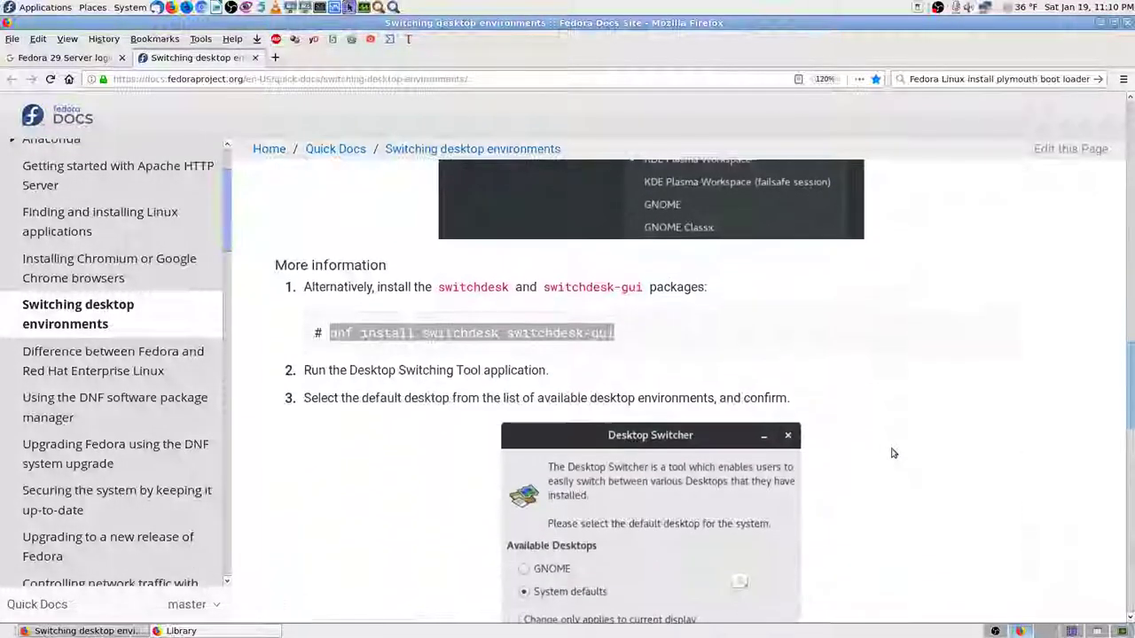
pyautogui.rightClick(444, 332)
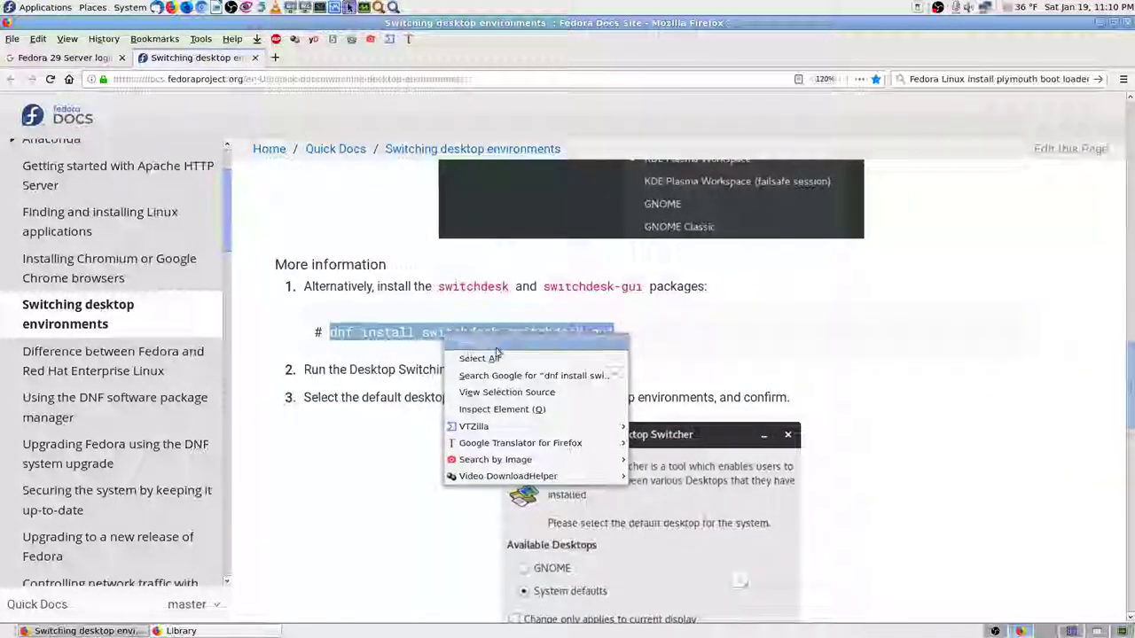
pyautogui.click(472, 342)
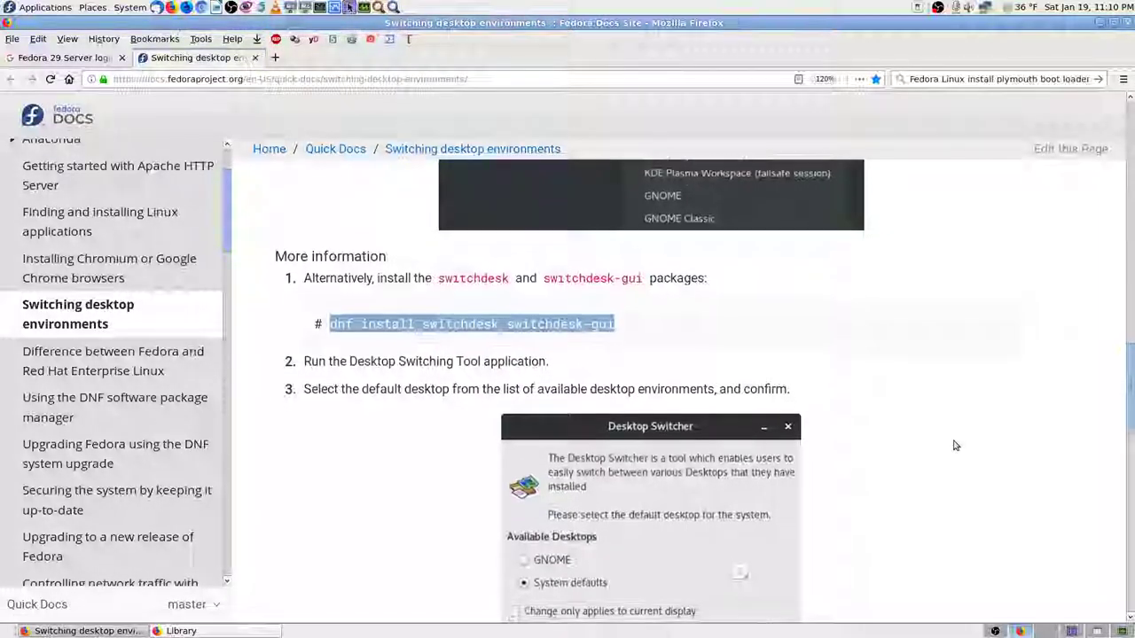
pyautogui.click(63, 58)
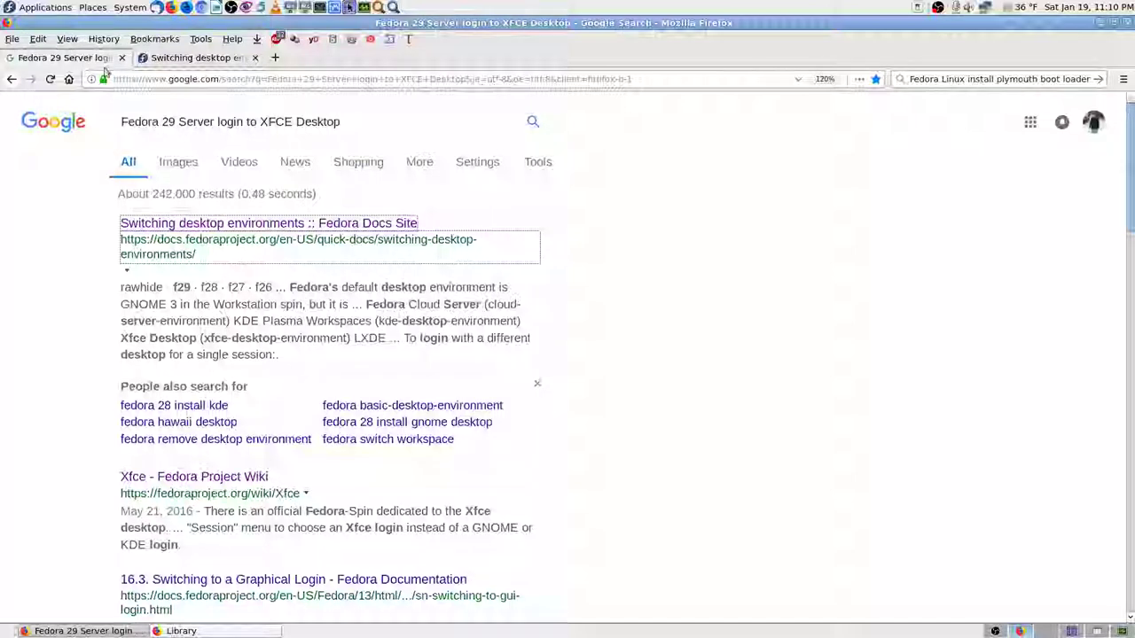
pyautogui.click(162, 78)
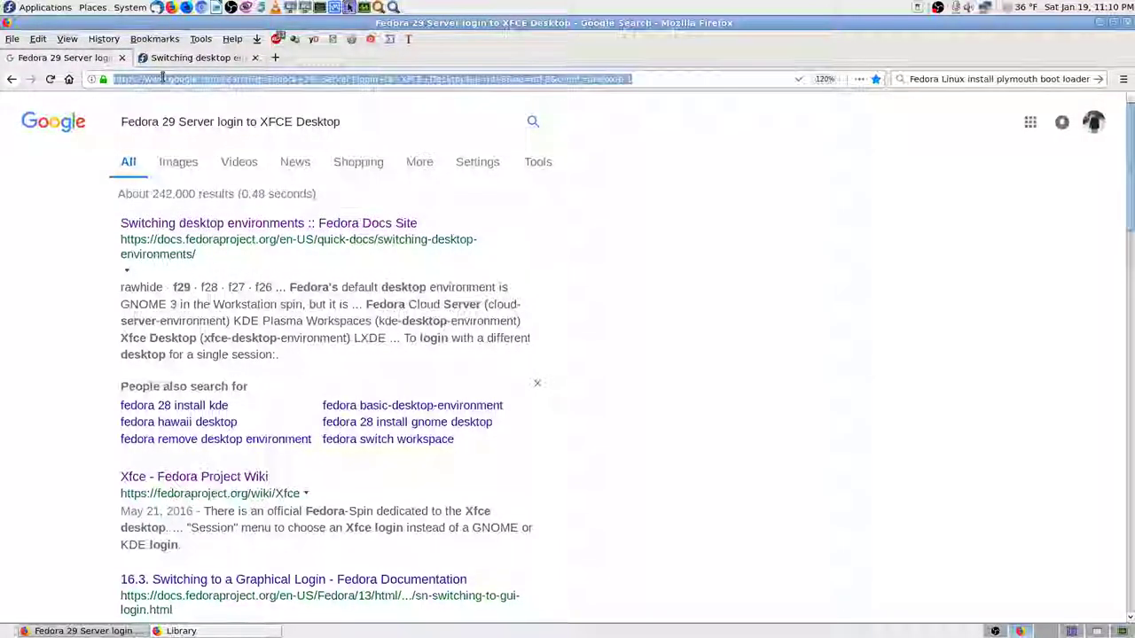
pyautogui.write('l92')
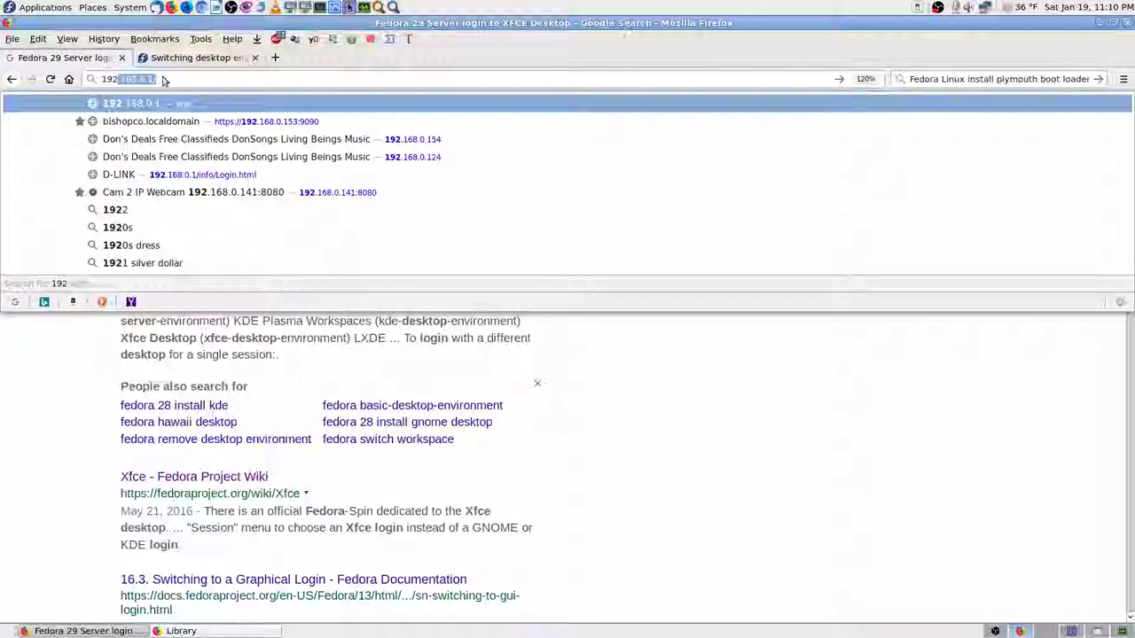
pyautogui.press('Down')
pyautogui.press('Return')
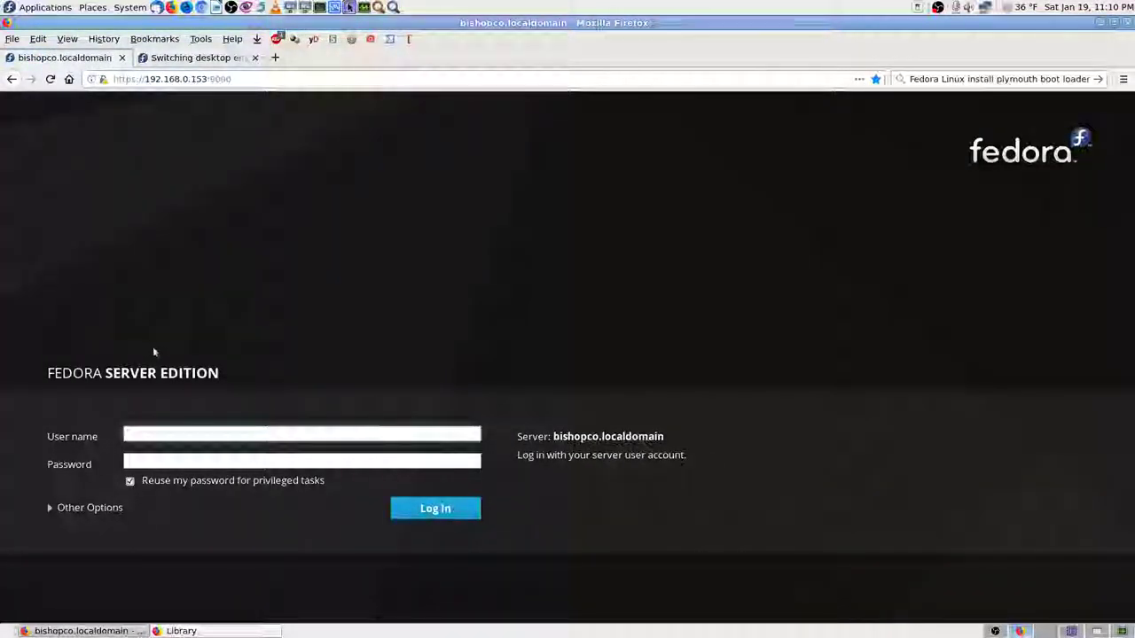
pyautogui.click(123, 57)
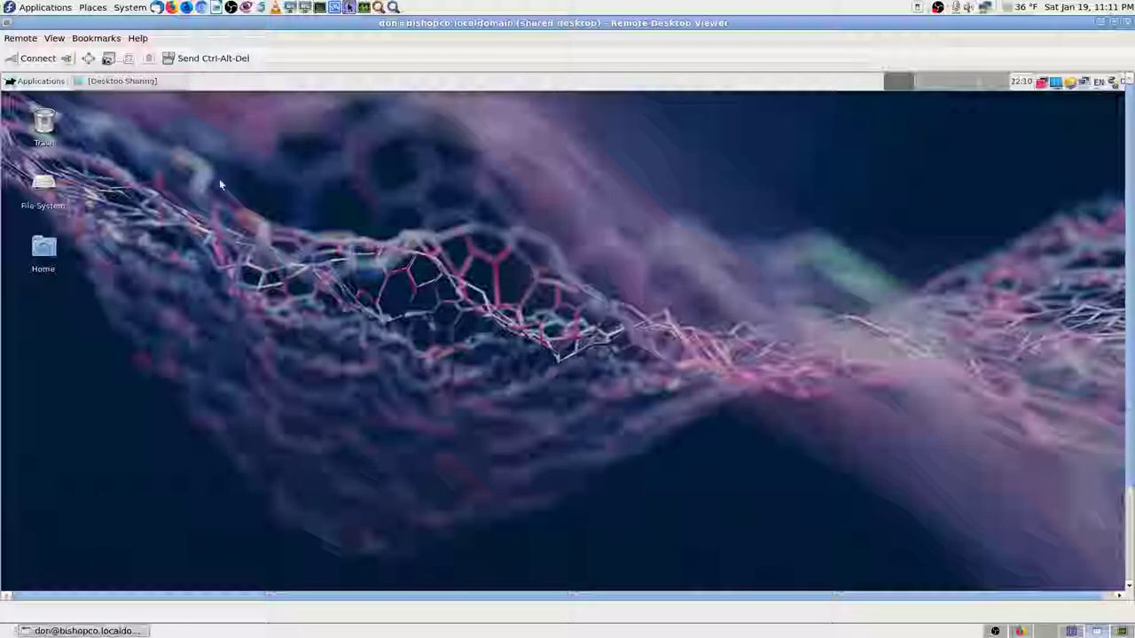
# Make Remote Desktop Viewer fullscreen with F11 to show the remote Xfce desktop
pyautogui.press('F11')
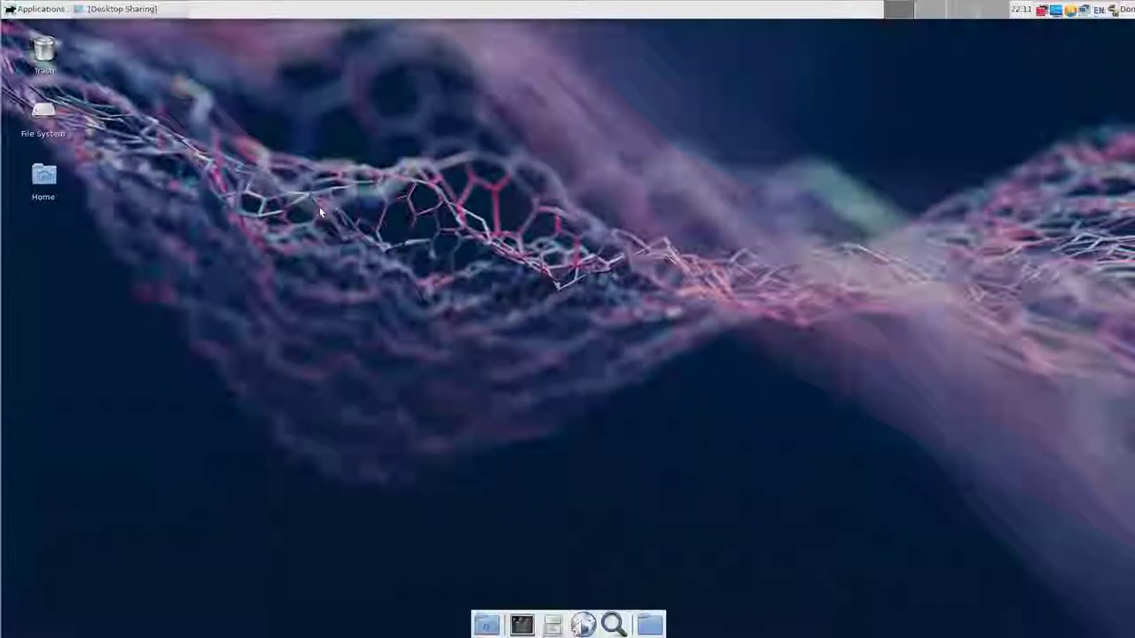